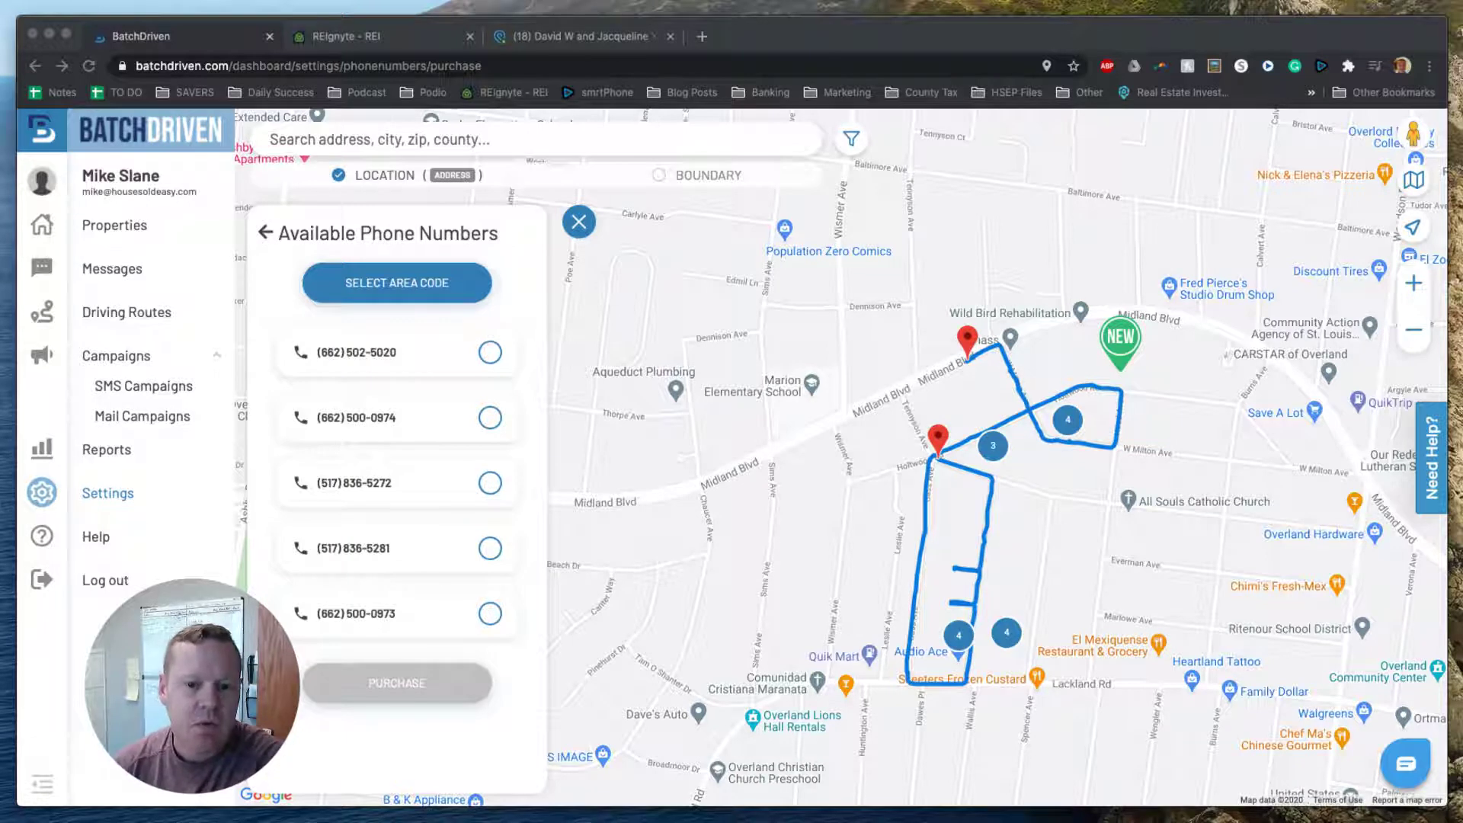
Leave Available Phone Numbers without buying and dismiss the 'Add Phone Number' alert to reach Settings.
{"action": "left_click", "coordinate": [1241, 38]}
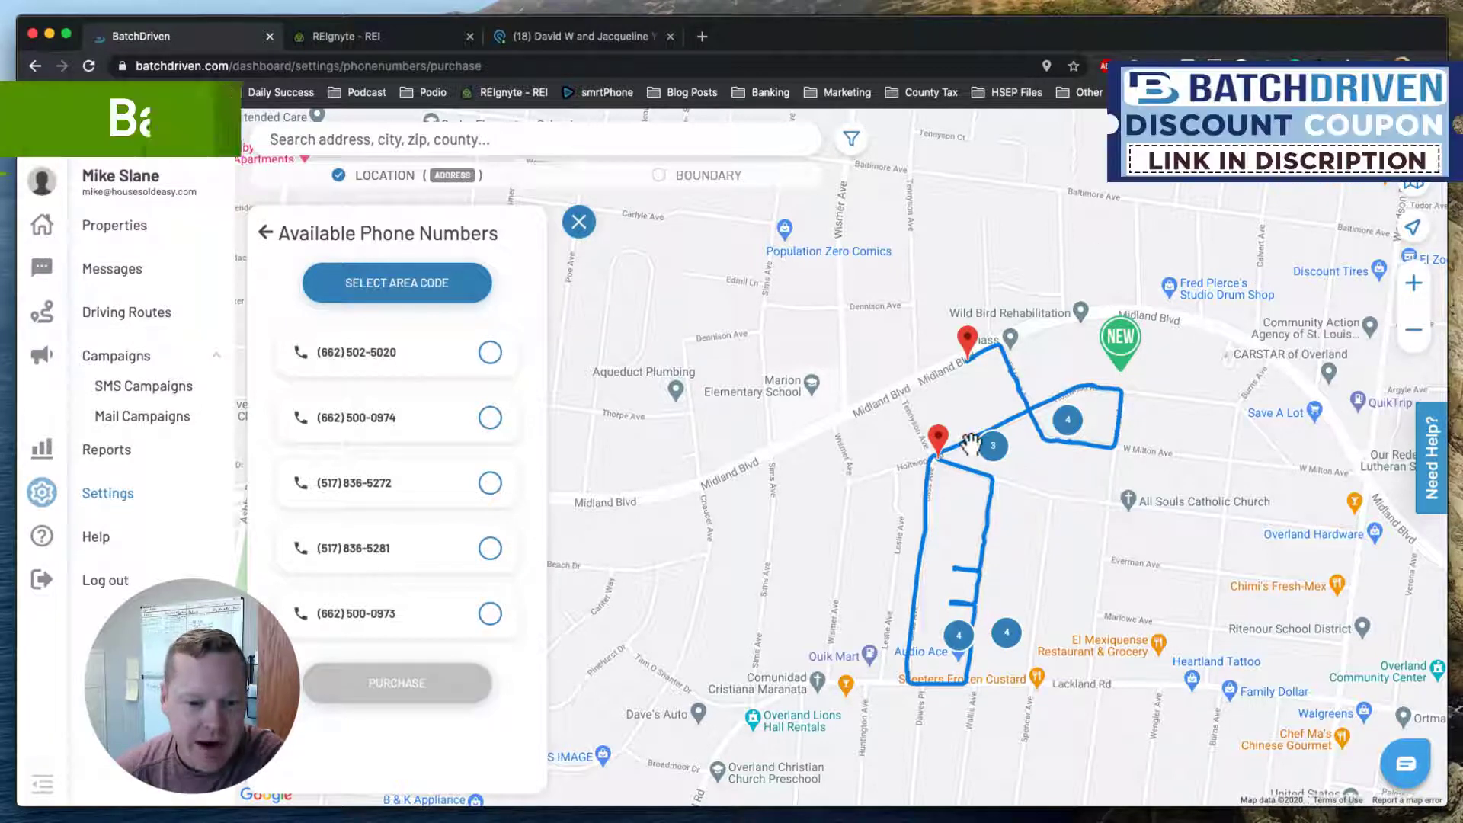
{"action": "left_click", "coordinate": [266, 233]}
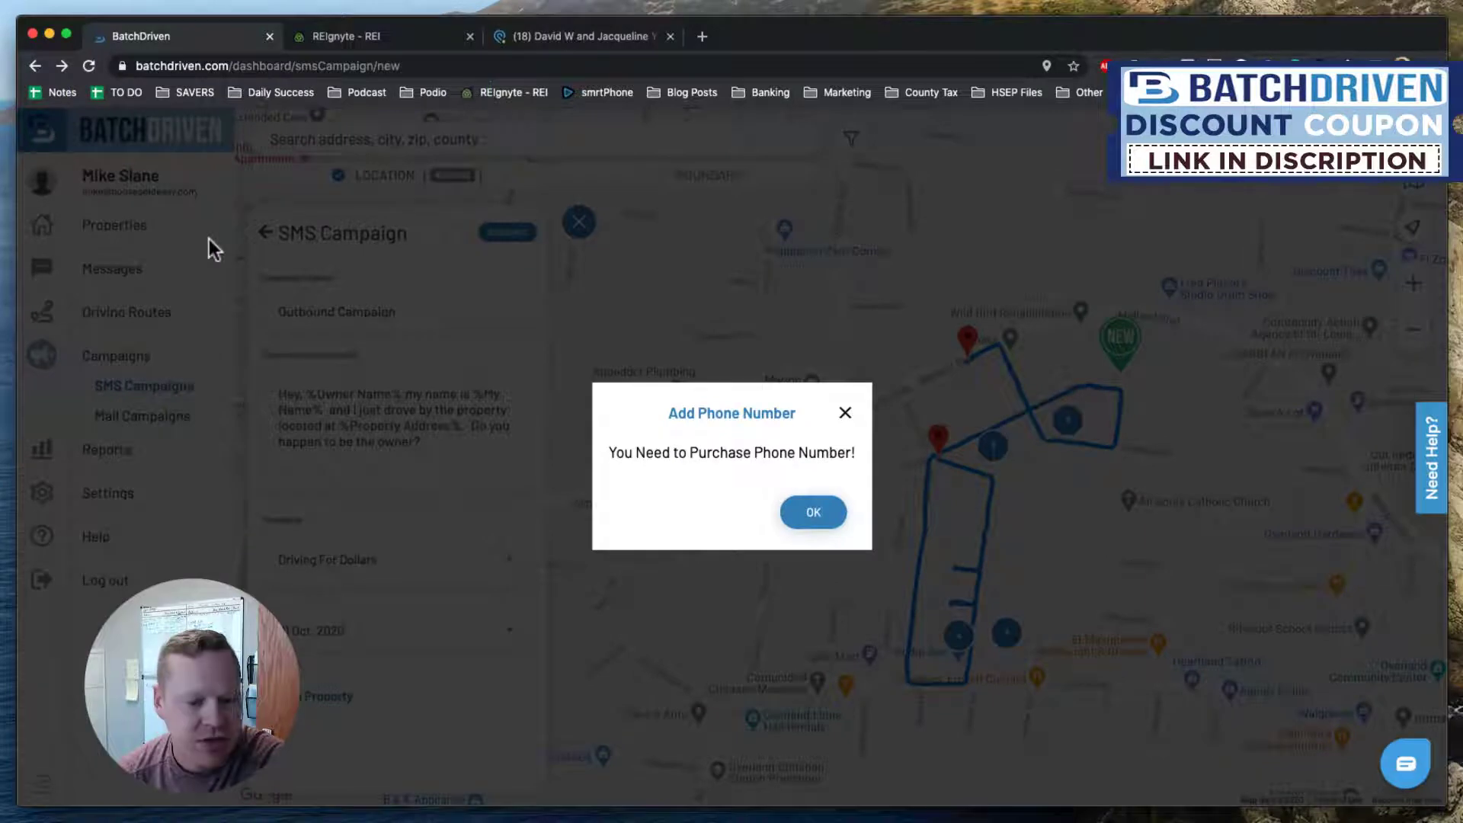
{"action": "left_click", "coordinate": [845, 412]}
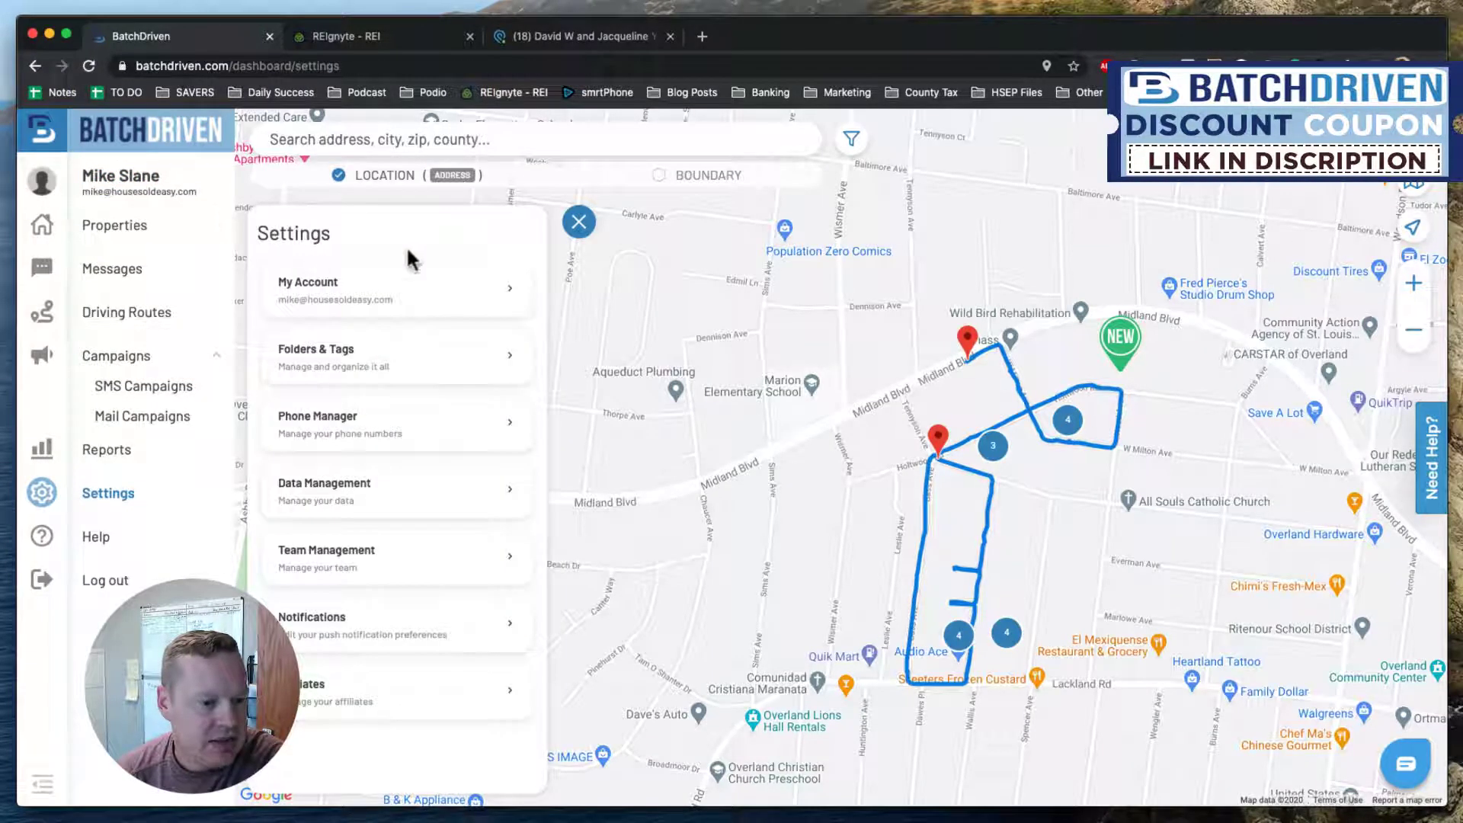
Close Settings, shift the map east, and view Driving Routes: 13.30 miles over 2 trips.
{"action": "left_click", "coordinate": [579, 222]}
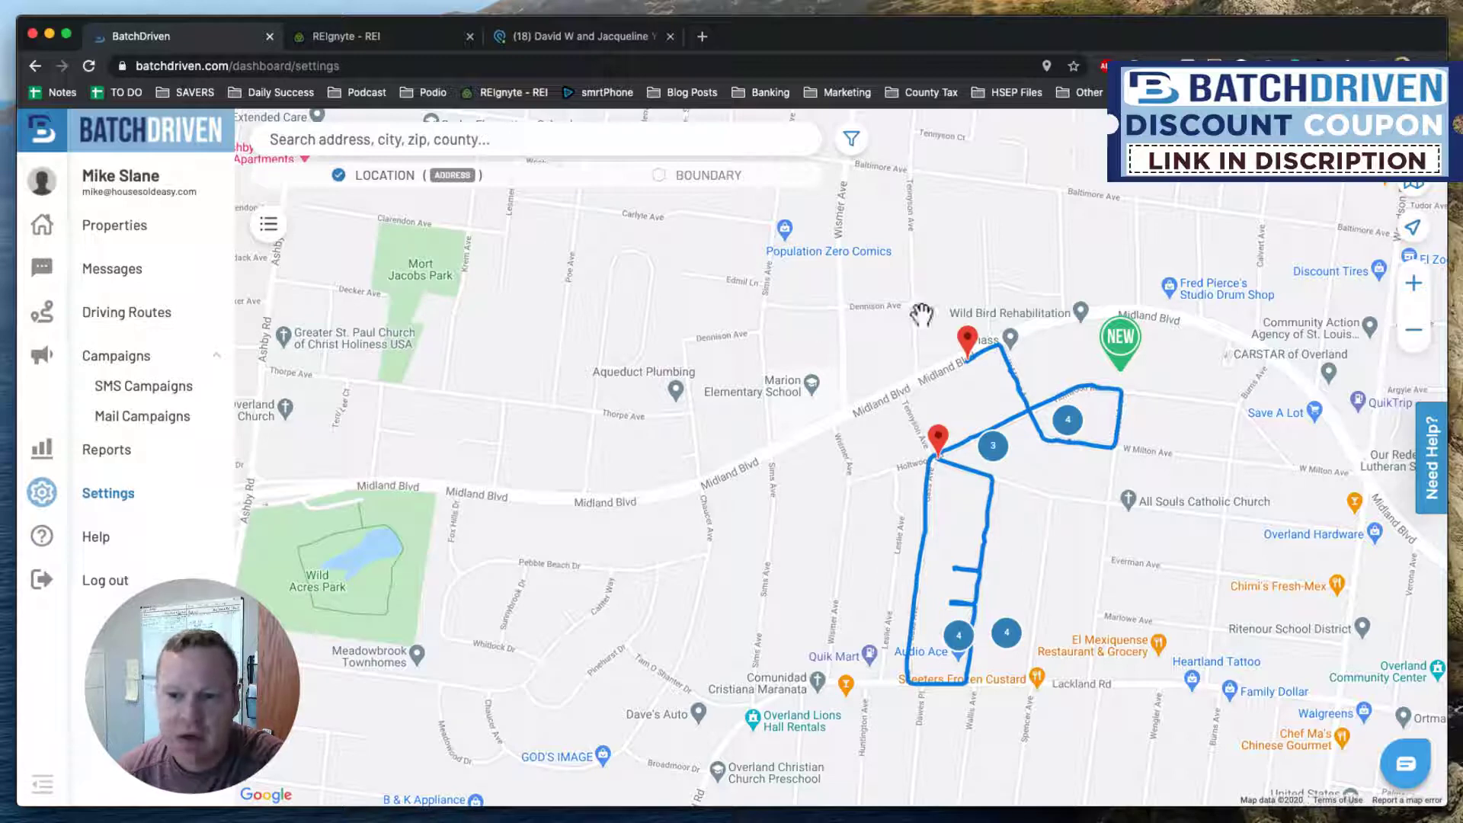
{"action": "left_click_drag", "start_coordinate": [921, 313], "coordinate": [739, 297]}
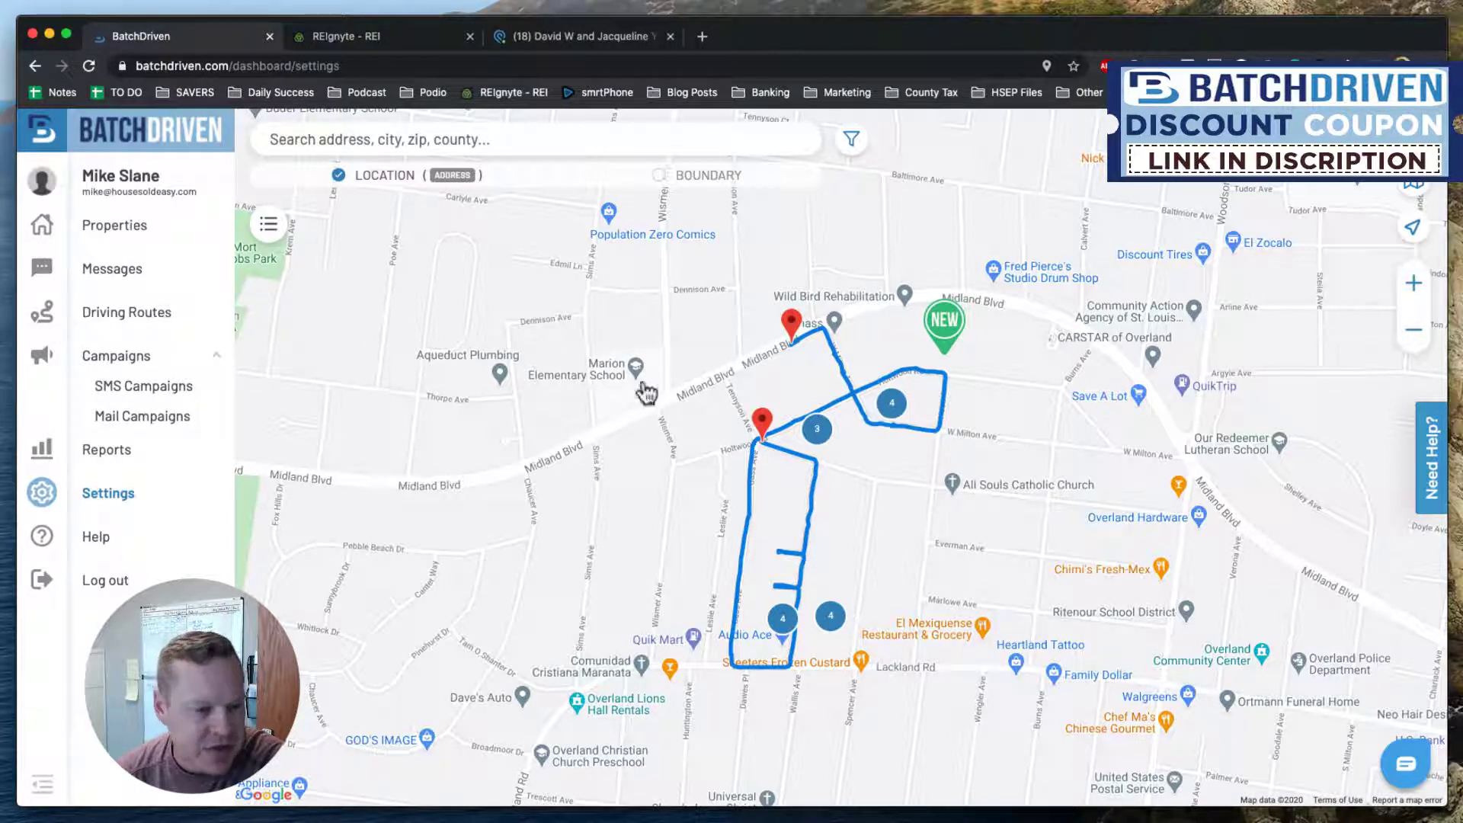
{"action": "left_click", "coordinate": [163, 320]}
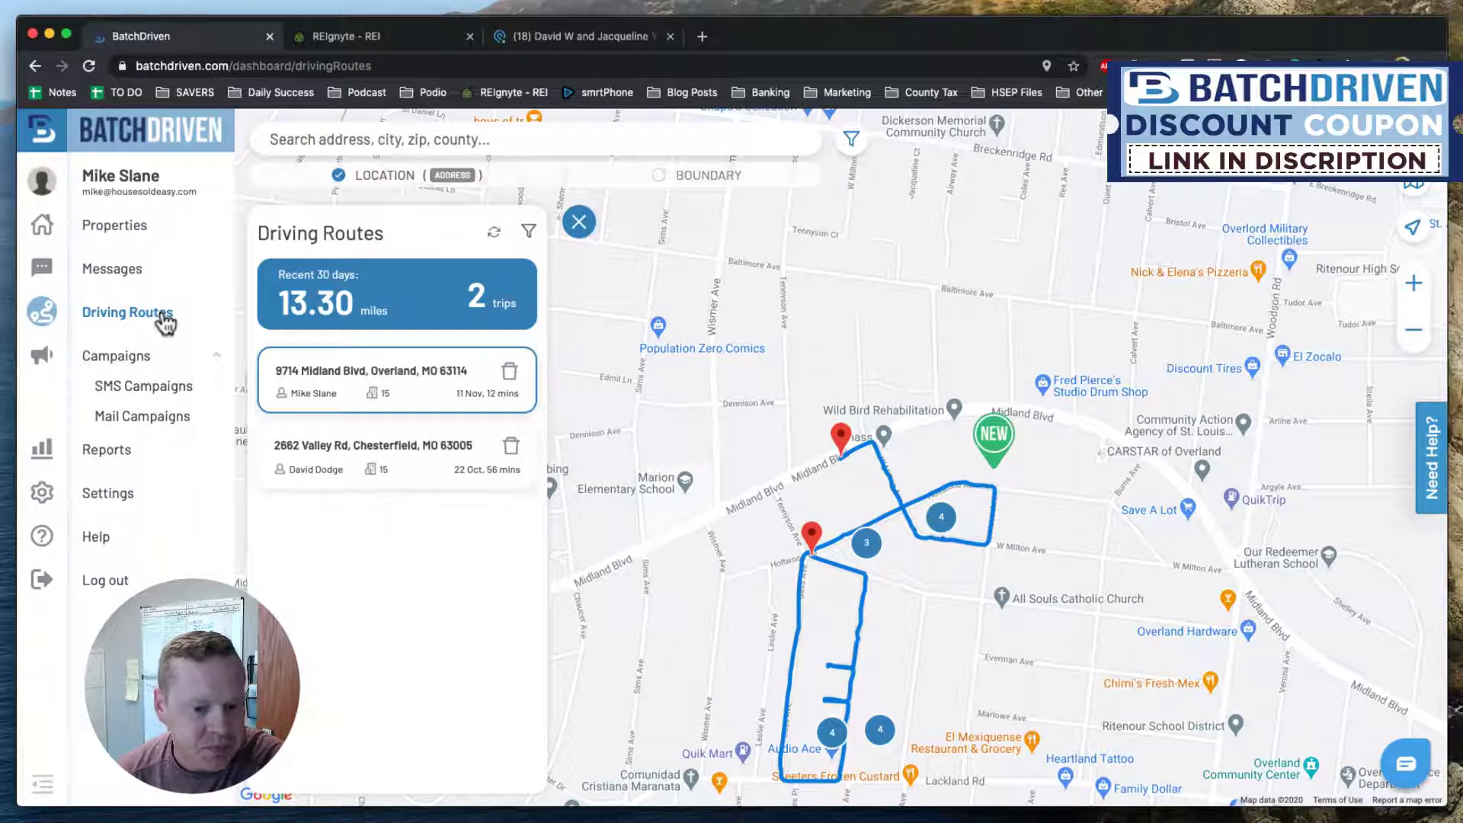
{"action": "left_click", "coordinate": [410, 445]}
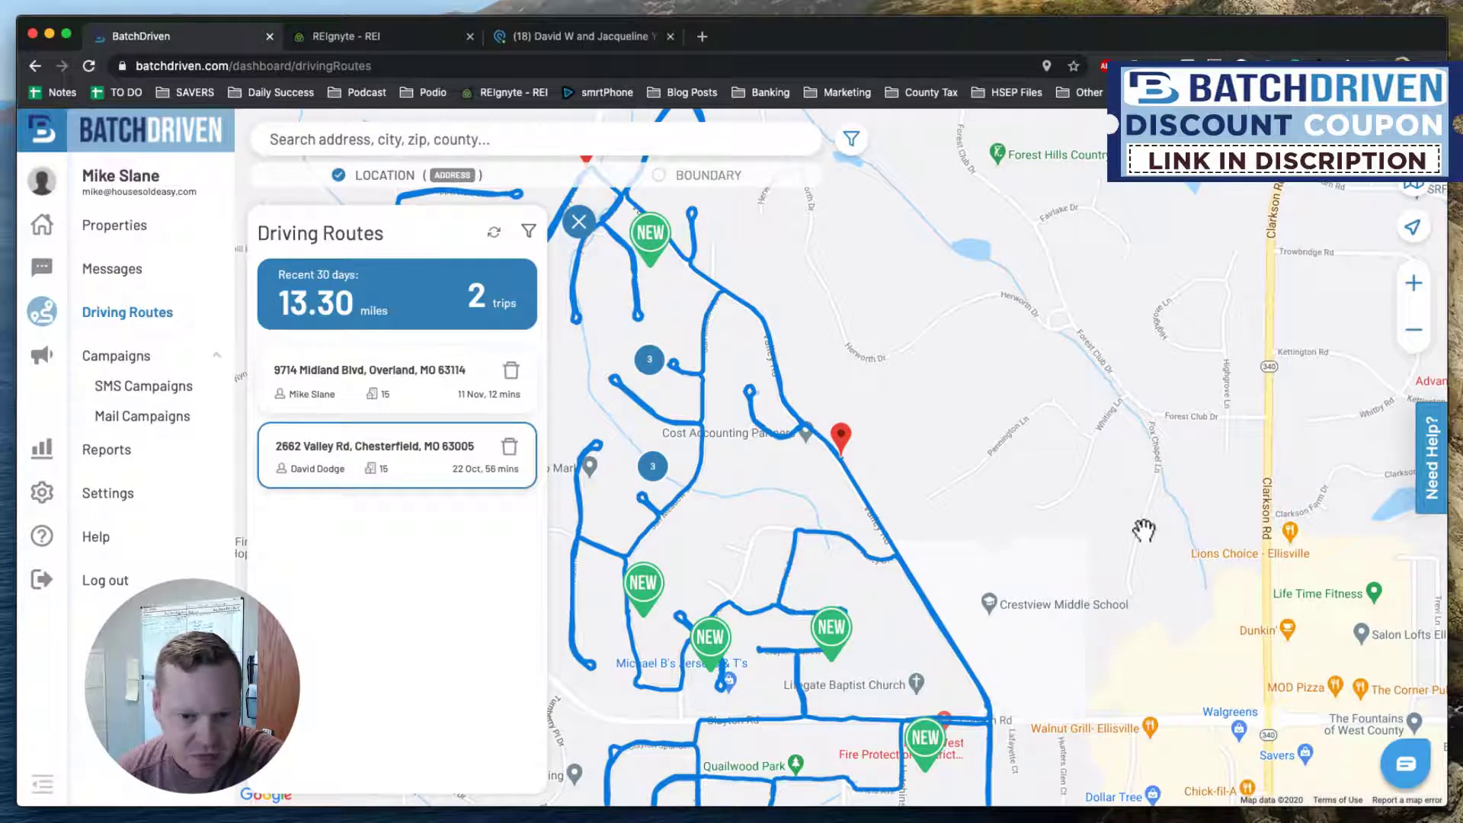
{"action": "scroll", "coordinate": [1077, 512], "scroll_direction": "down", "scroll_amount": 3}
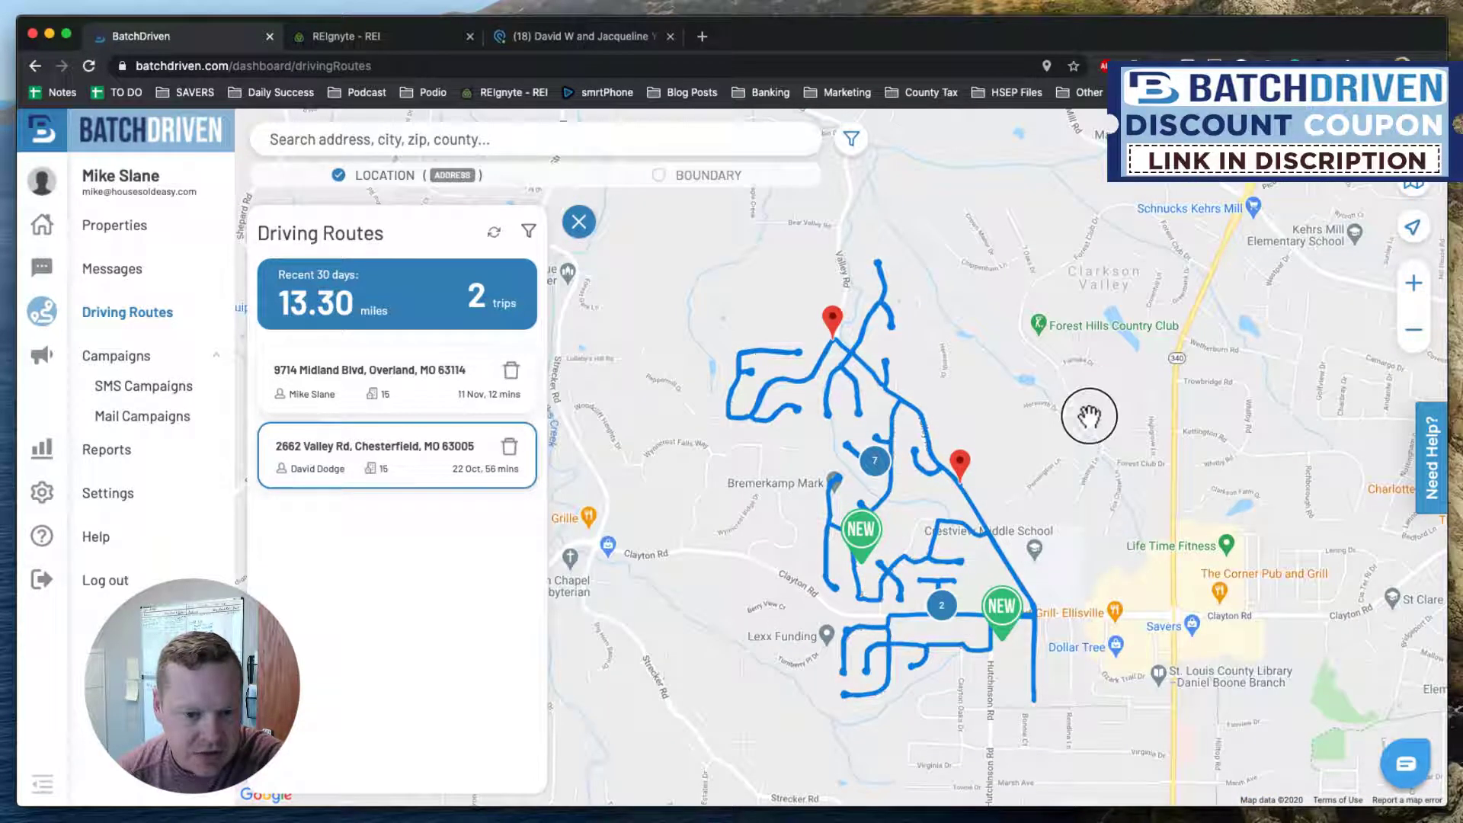
{"action": "left_click_drag", "start_coordinate": [1087, 418], "coordinate": [1106, 356]}
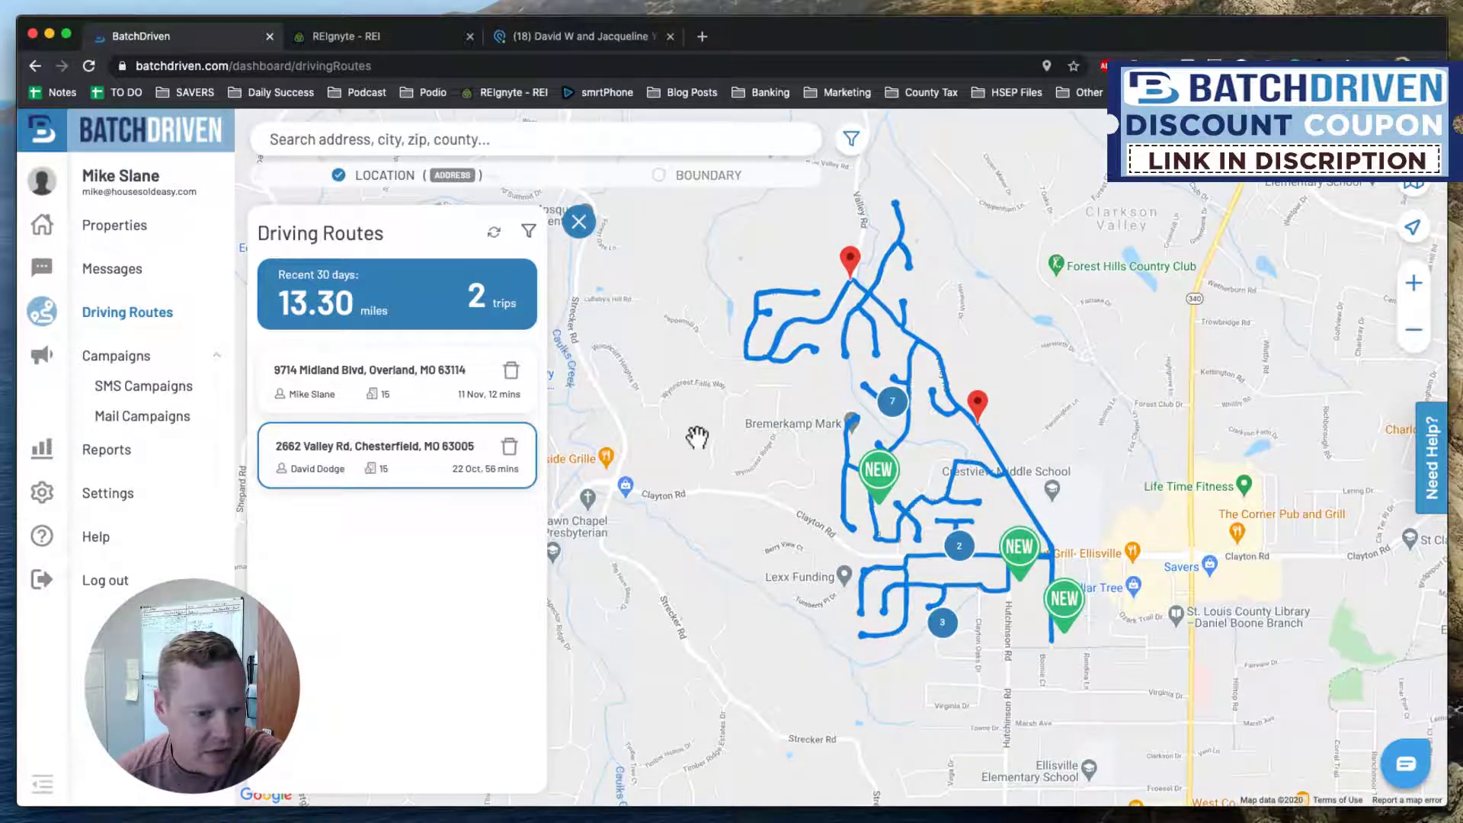
{"action": "left_click", "coordinate": [416, 391]}
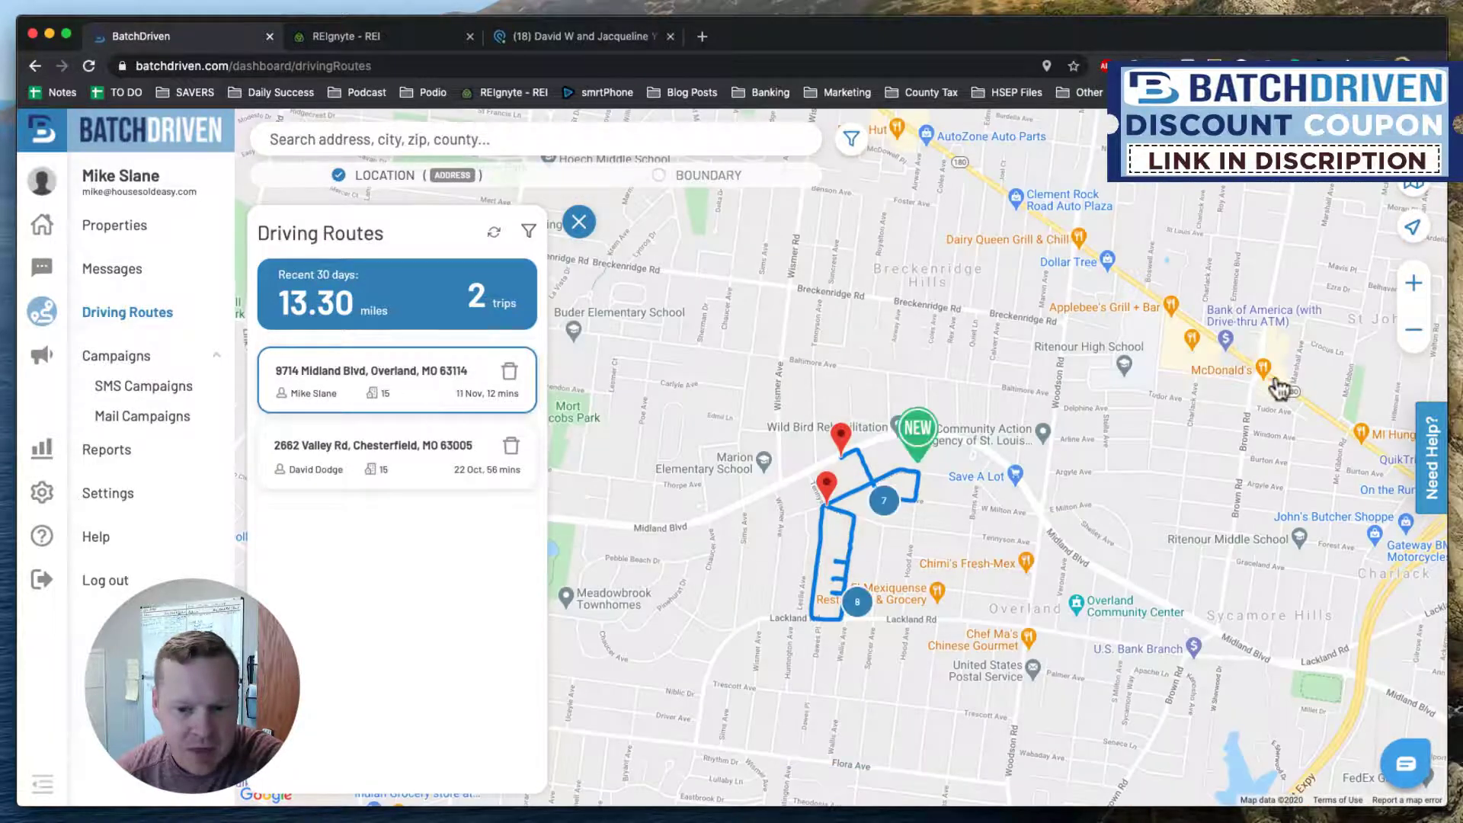
{"action": "left_click", "coordinate": [1416, 285]}
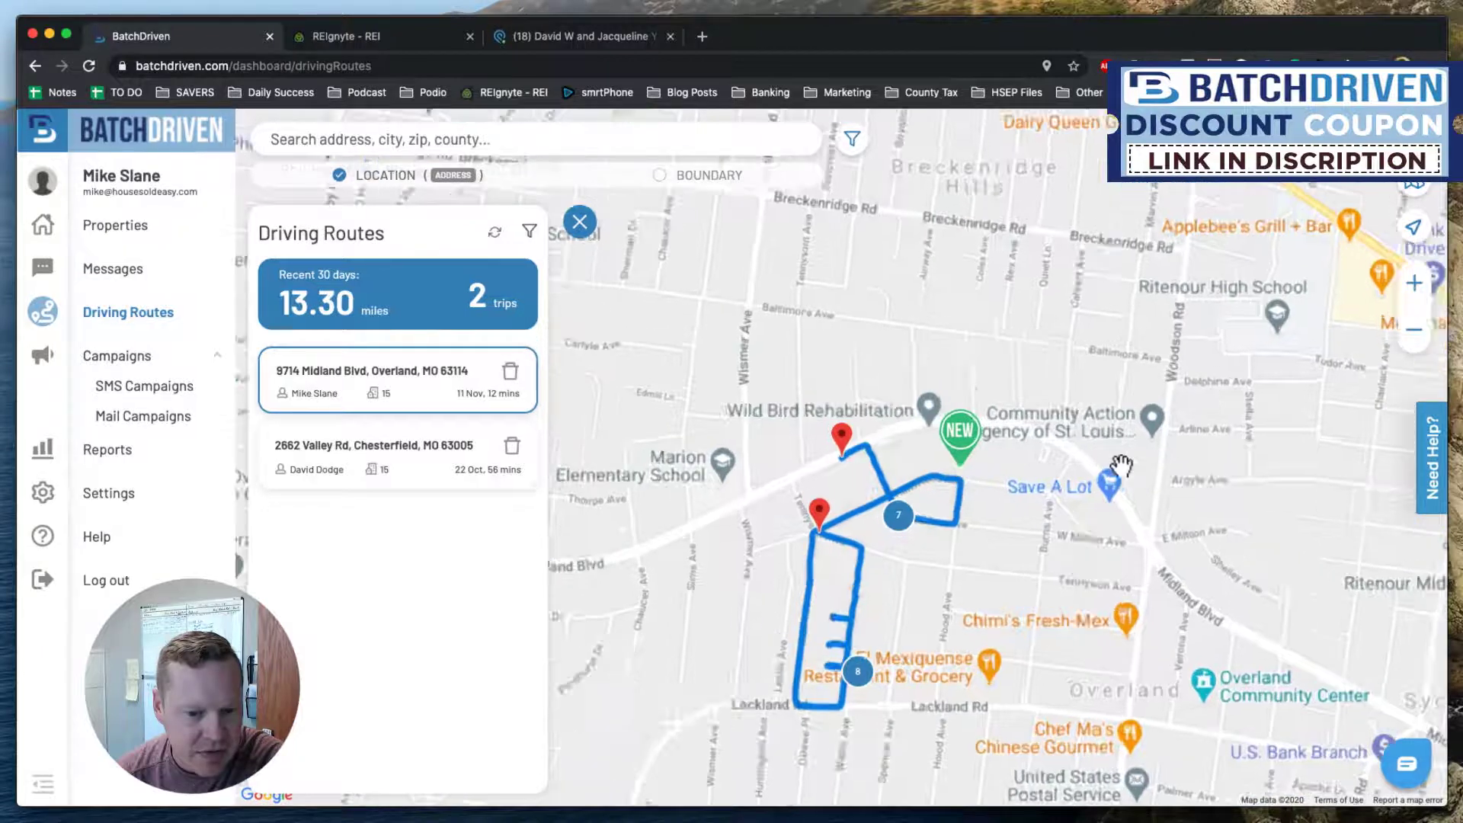
{"action": "double_click", "coordinate": [1070, 381]}
{"action": "left_click_drag", "start_coordinate": [1070, 381], "coordinate": [1074, 359]}
{"action": "left_click_drag", "start_coordinate": [1067, 490], "coordinate": [1081, 457]}
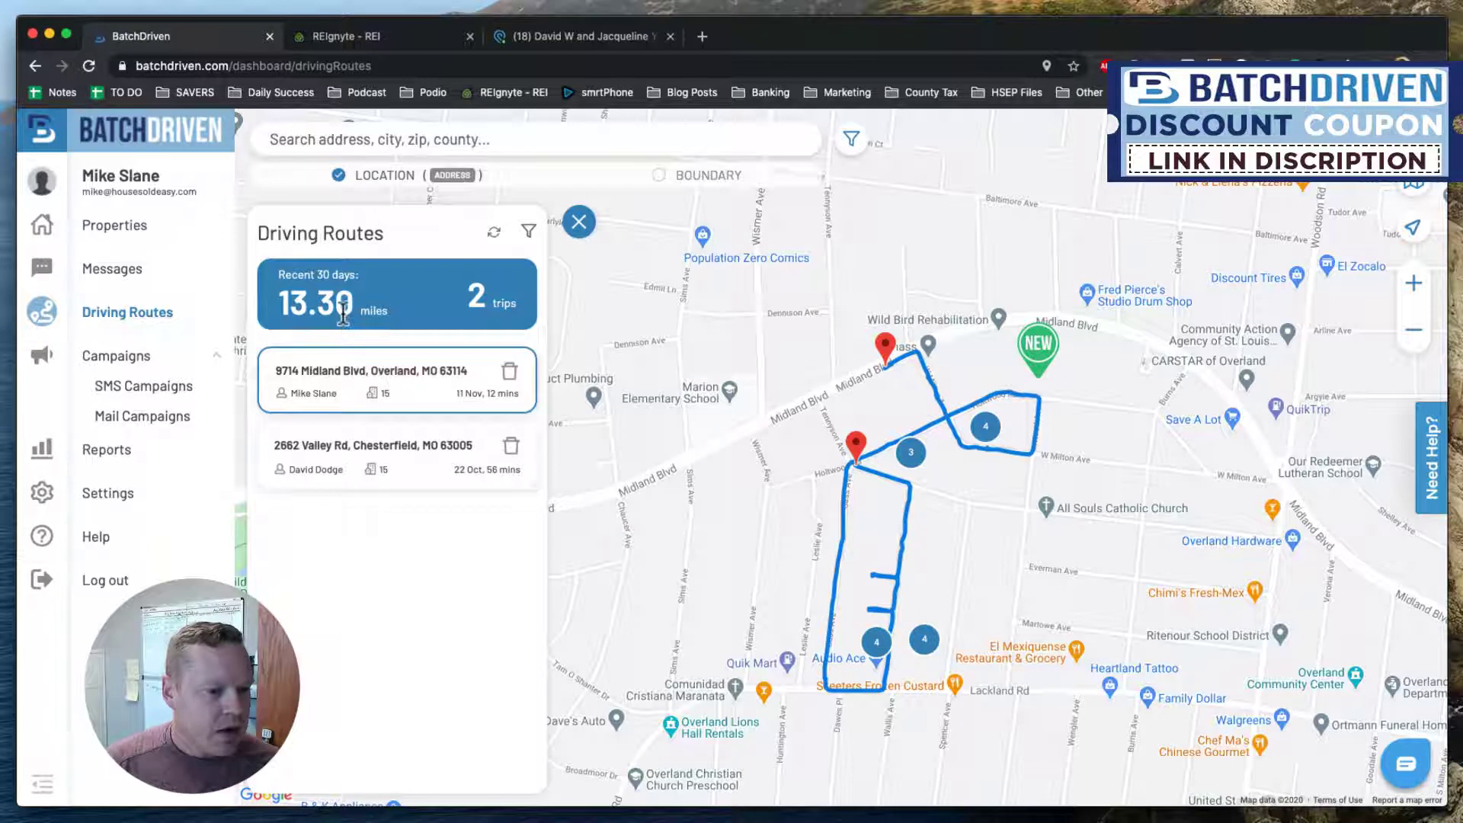
{"action": "left_click", "coordinate": [416, 388]}
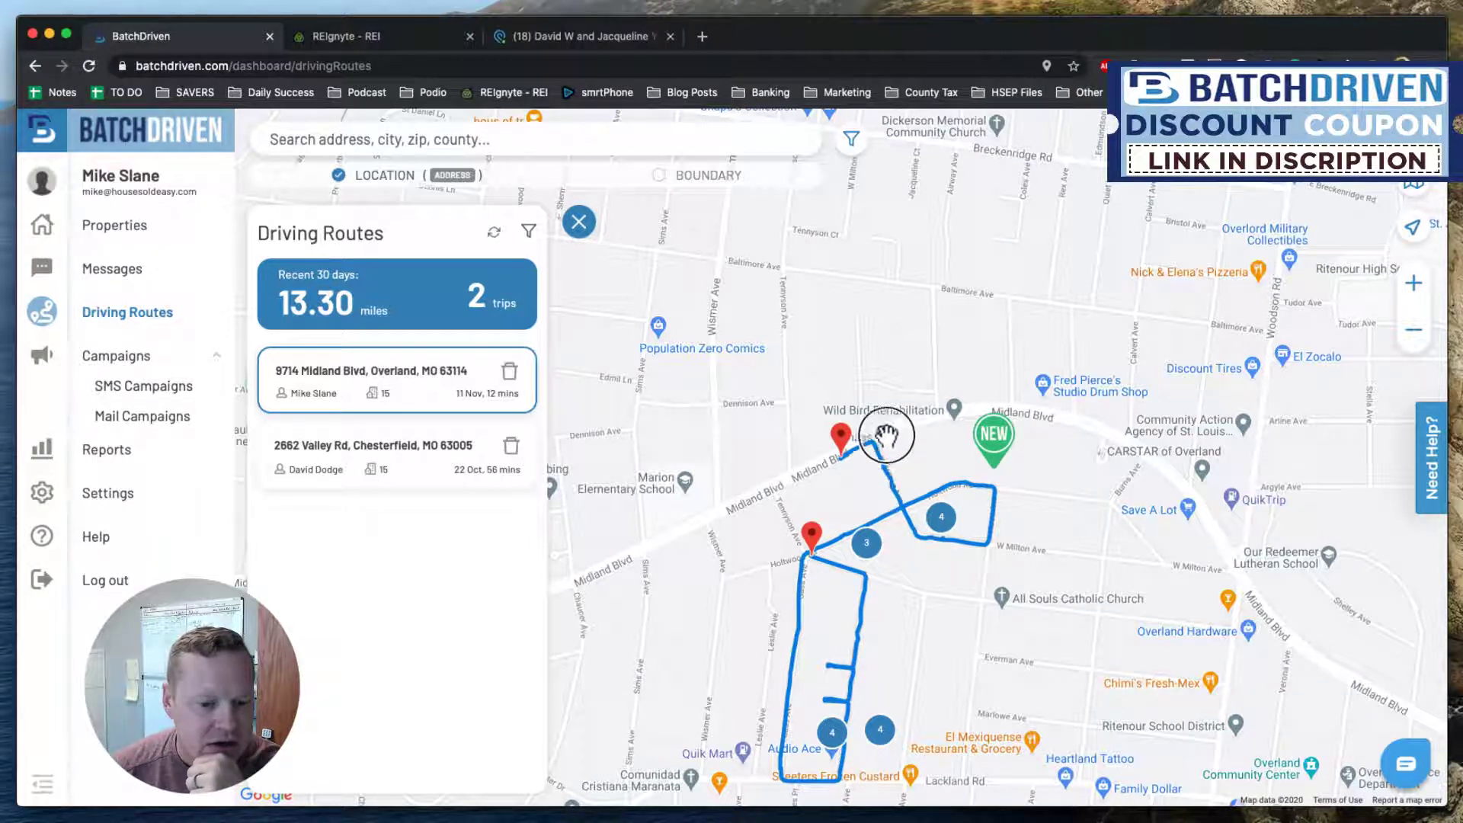
{"action": "left_click_drag", "start_coordinate": [876, 491], "coordinate": [875, 389]}
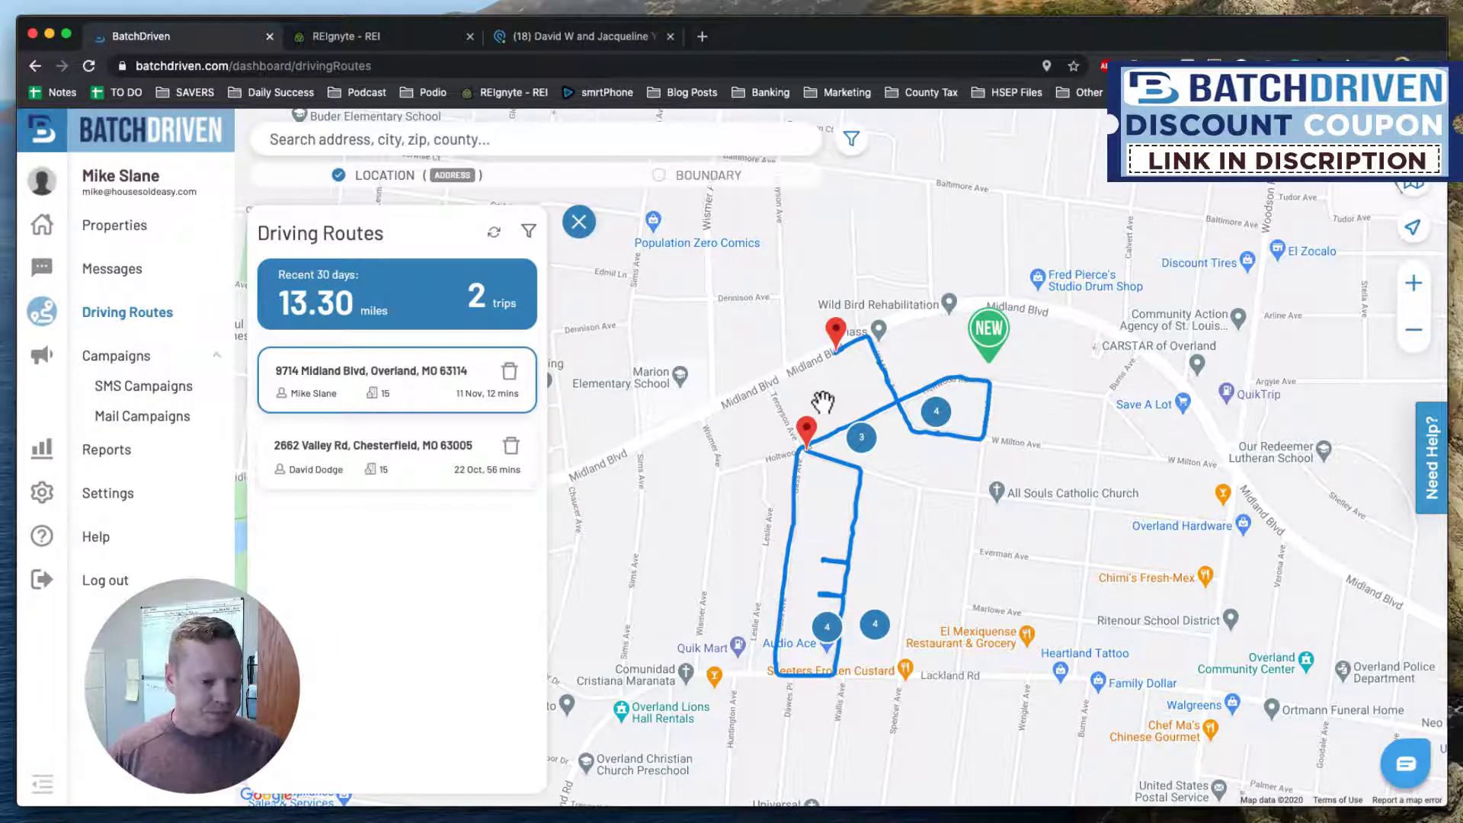
{"action": "left_click", "coordinate": [378, 408]}
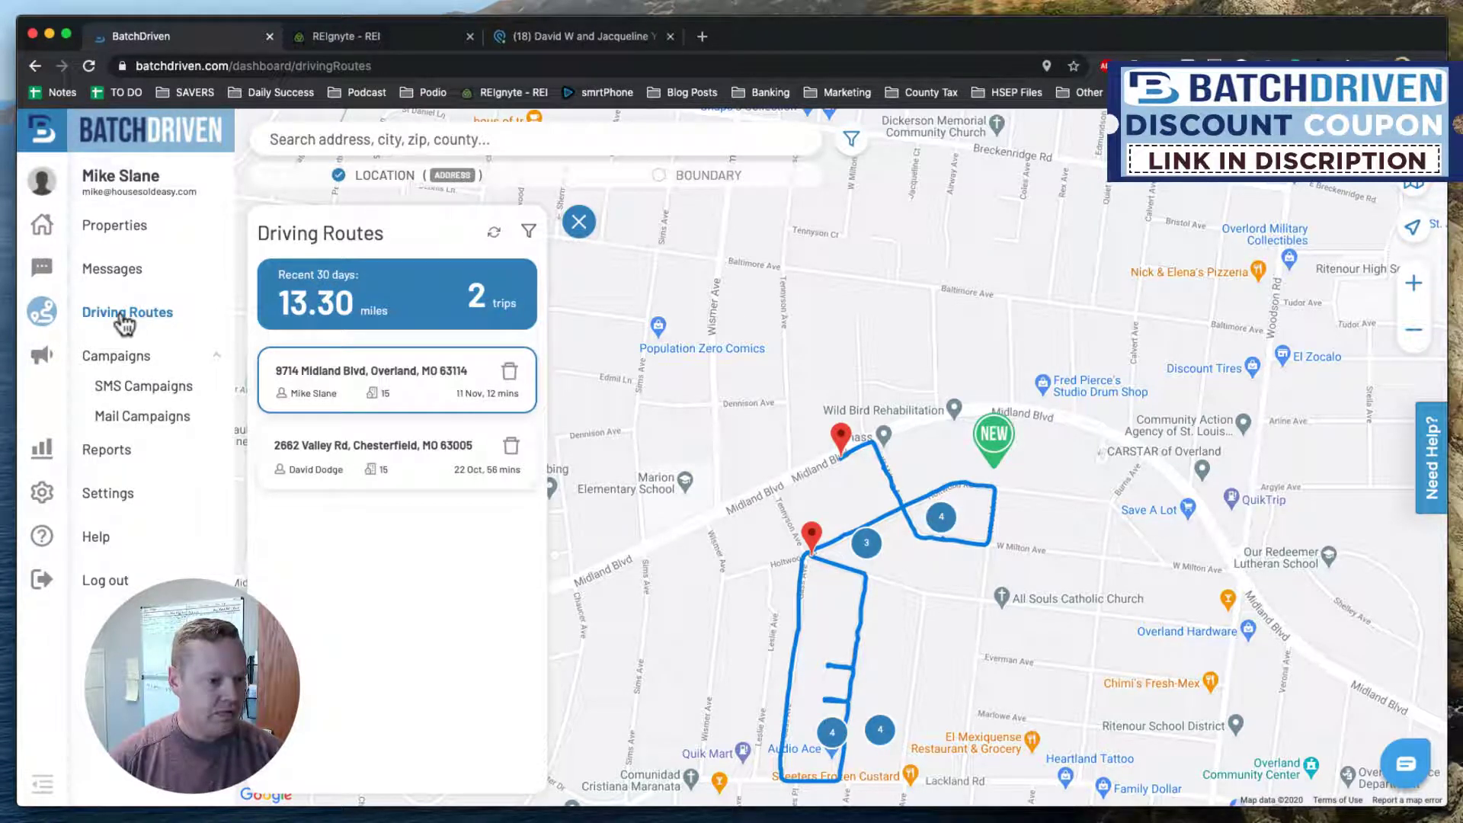
{"action": "left_click", "coordinate": [116, 228]}
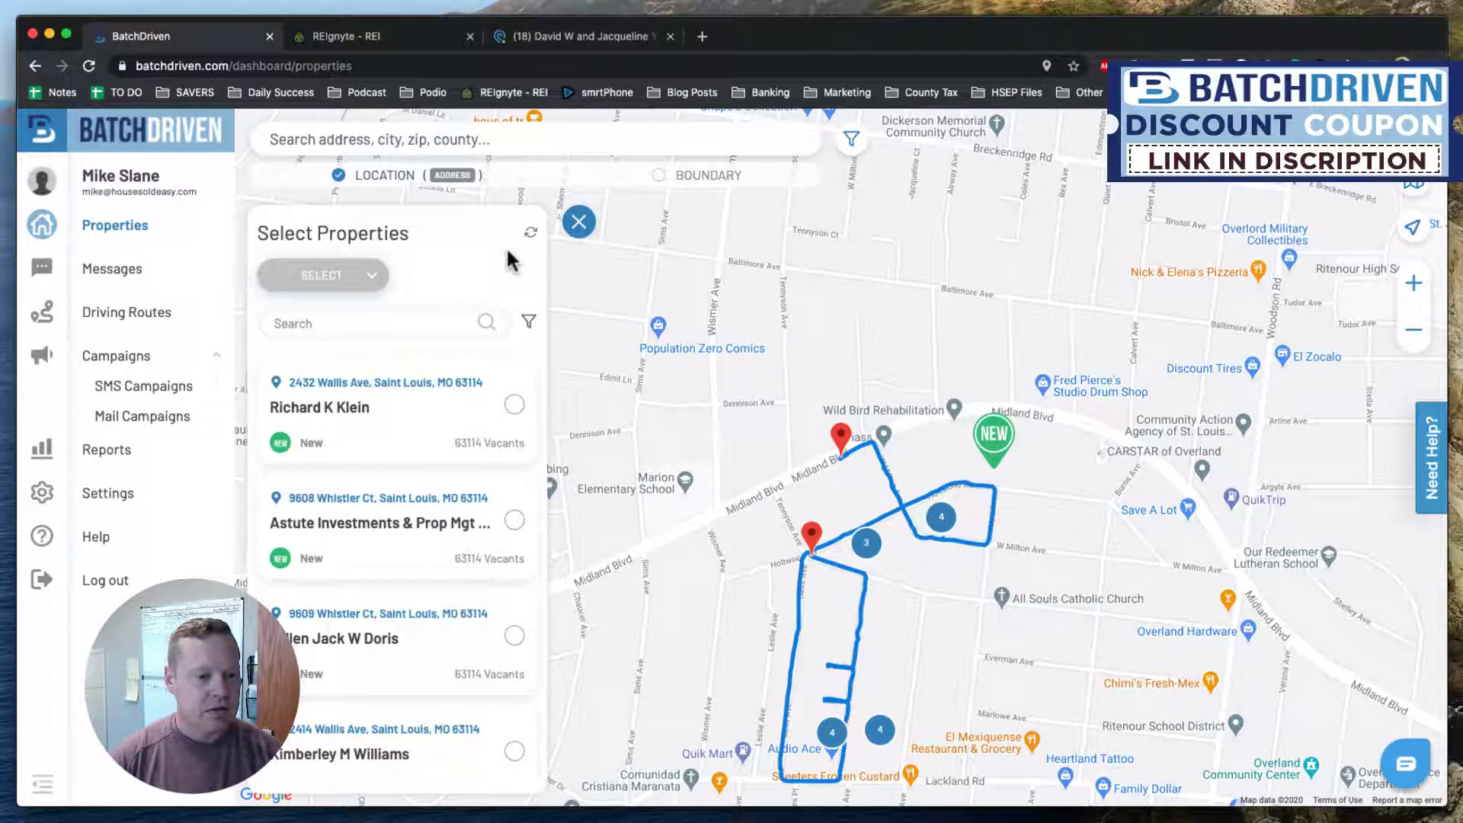
Scroll through the New properties from the 63114 Vacants and Chesterfield lists.
{"action": "scroll", "coordinate": [457, 425], "scroll_direction": "down", "scroll_amount": 5}
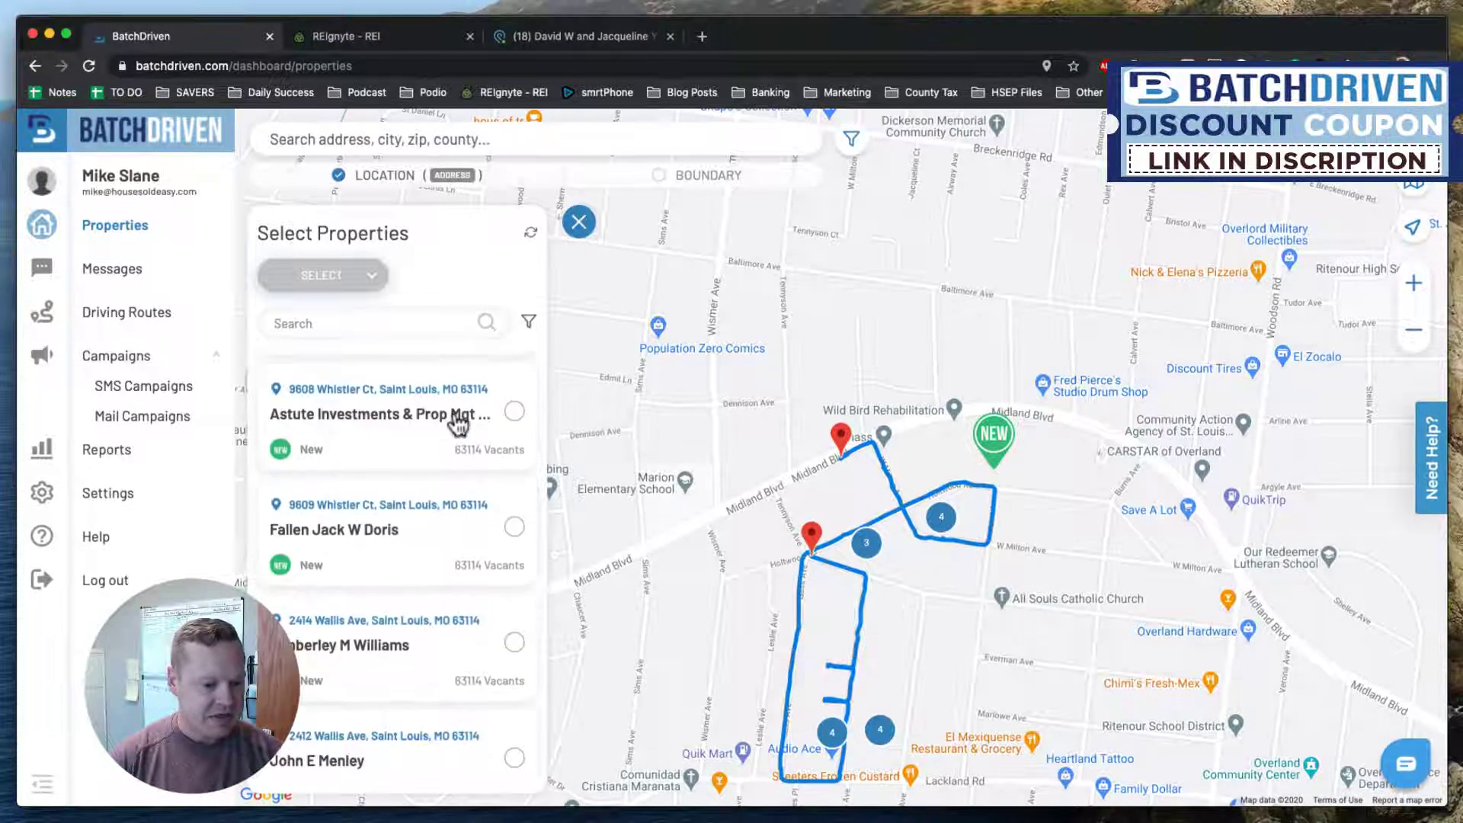
{"action": "scroll", "coordinate": [457, 423], "scroll_direction": "down", "scroll_amount": 10}
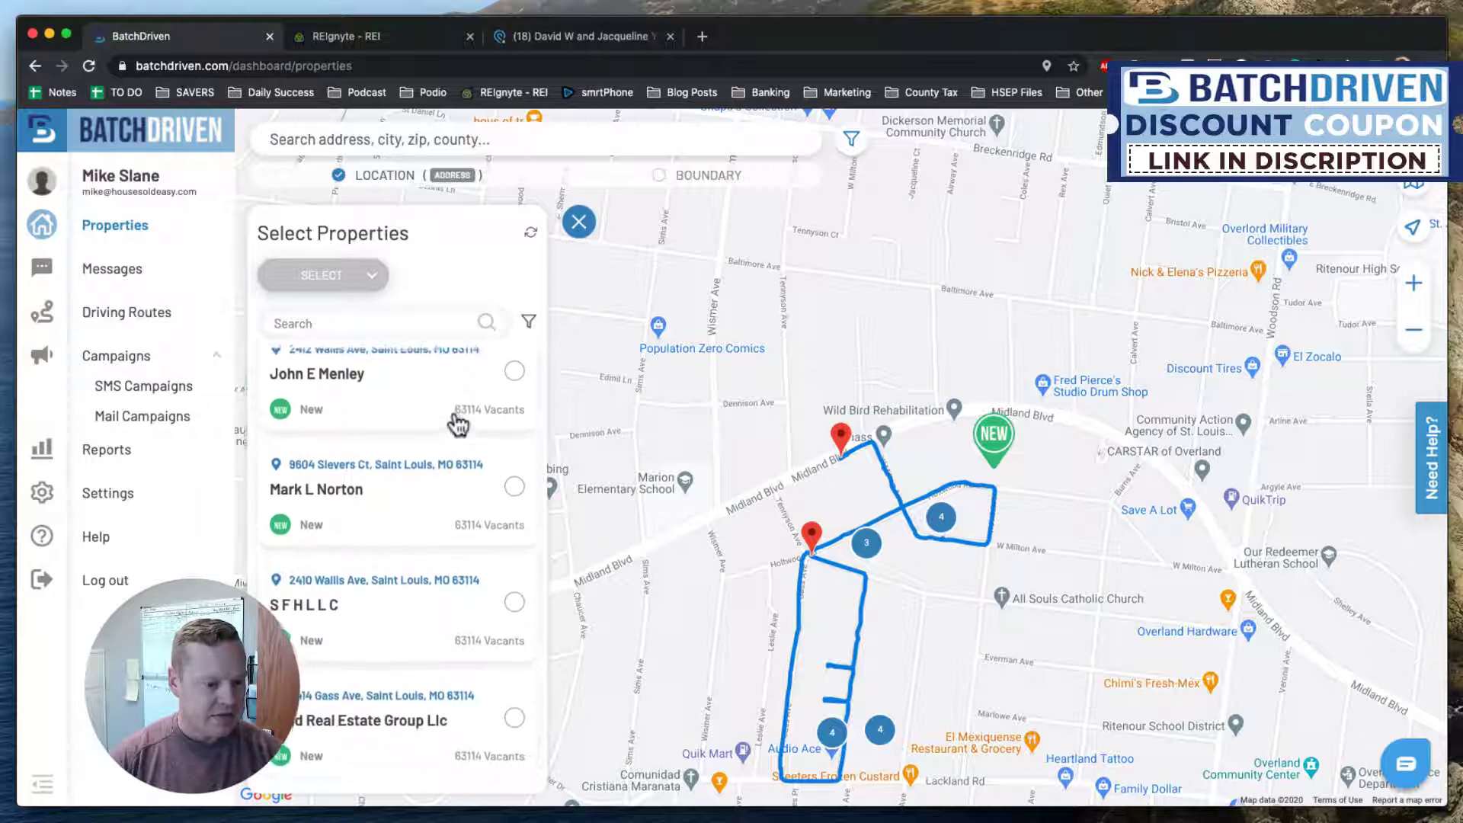
{"action": "scroll", "coordinate": [457, 424], "scroll_direction": "down", "scroll_amount": 20}
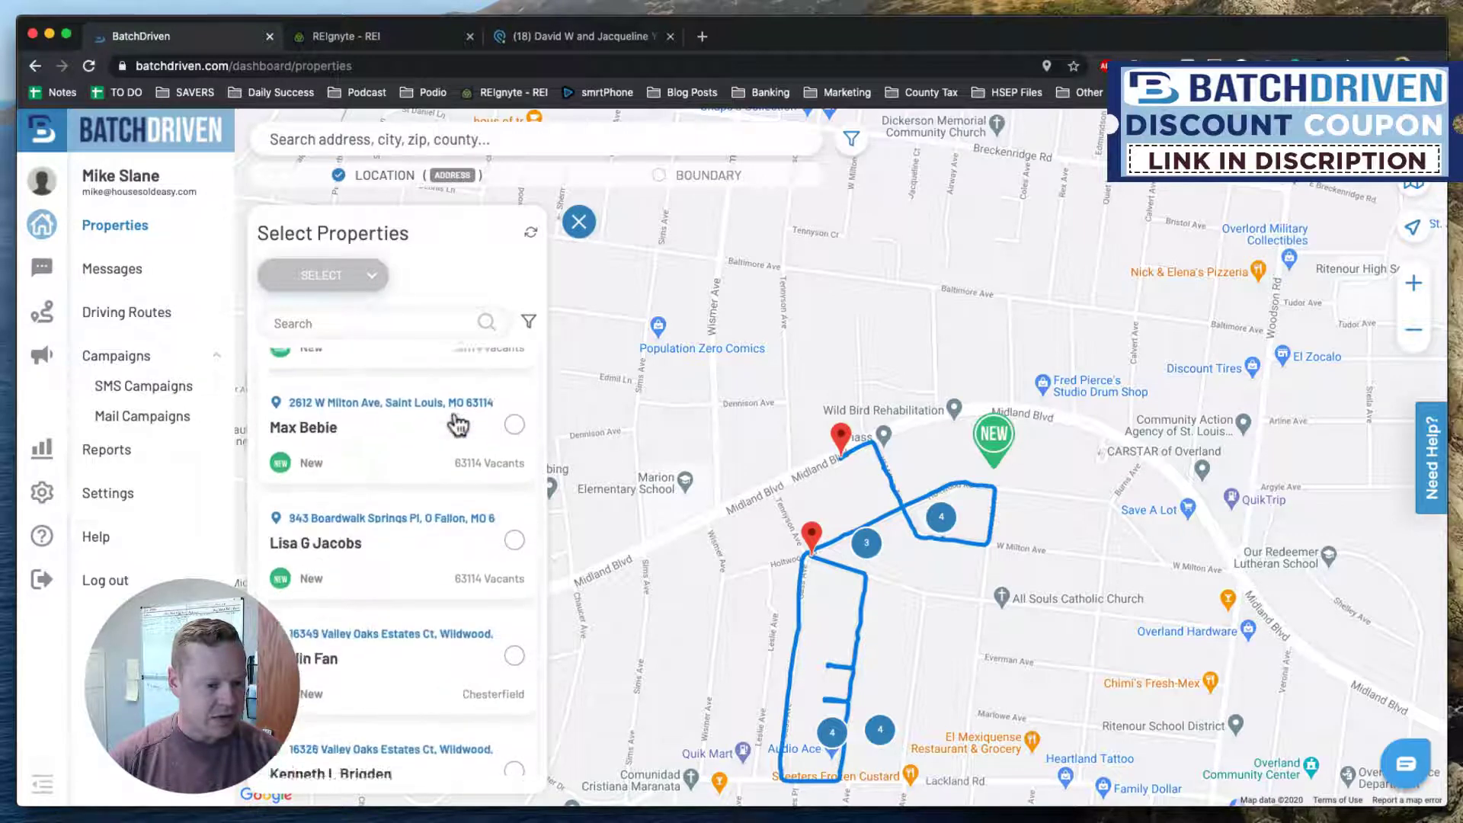
{"action": "scroll", "coordinate": [457, 425], "scroll_direction": "down", "scroll_amount": 3}
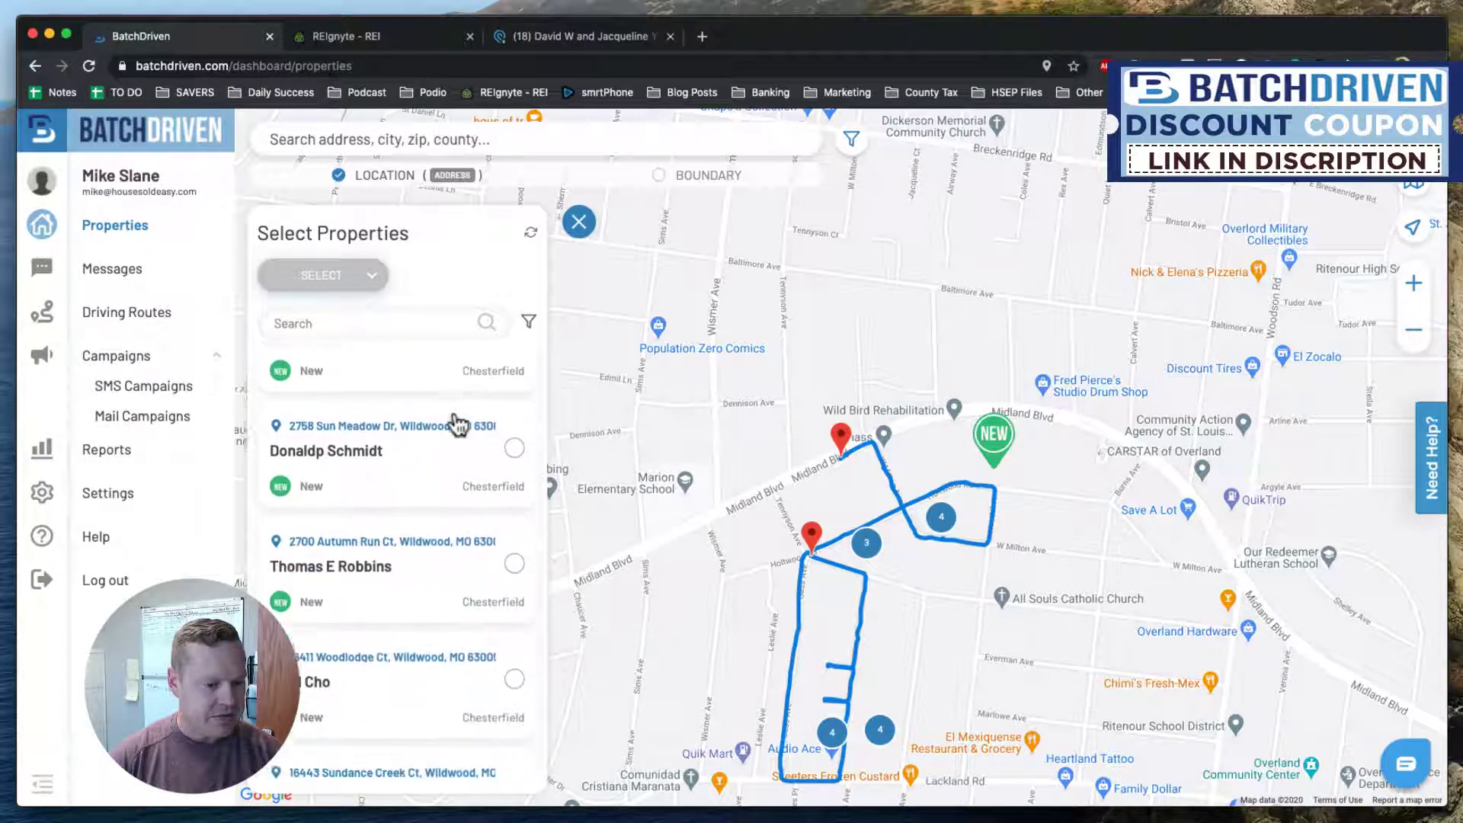
{"action": "scroll", "coordinate": [436, 478], "scroll_direction": "up", "scroll_amount": 8}
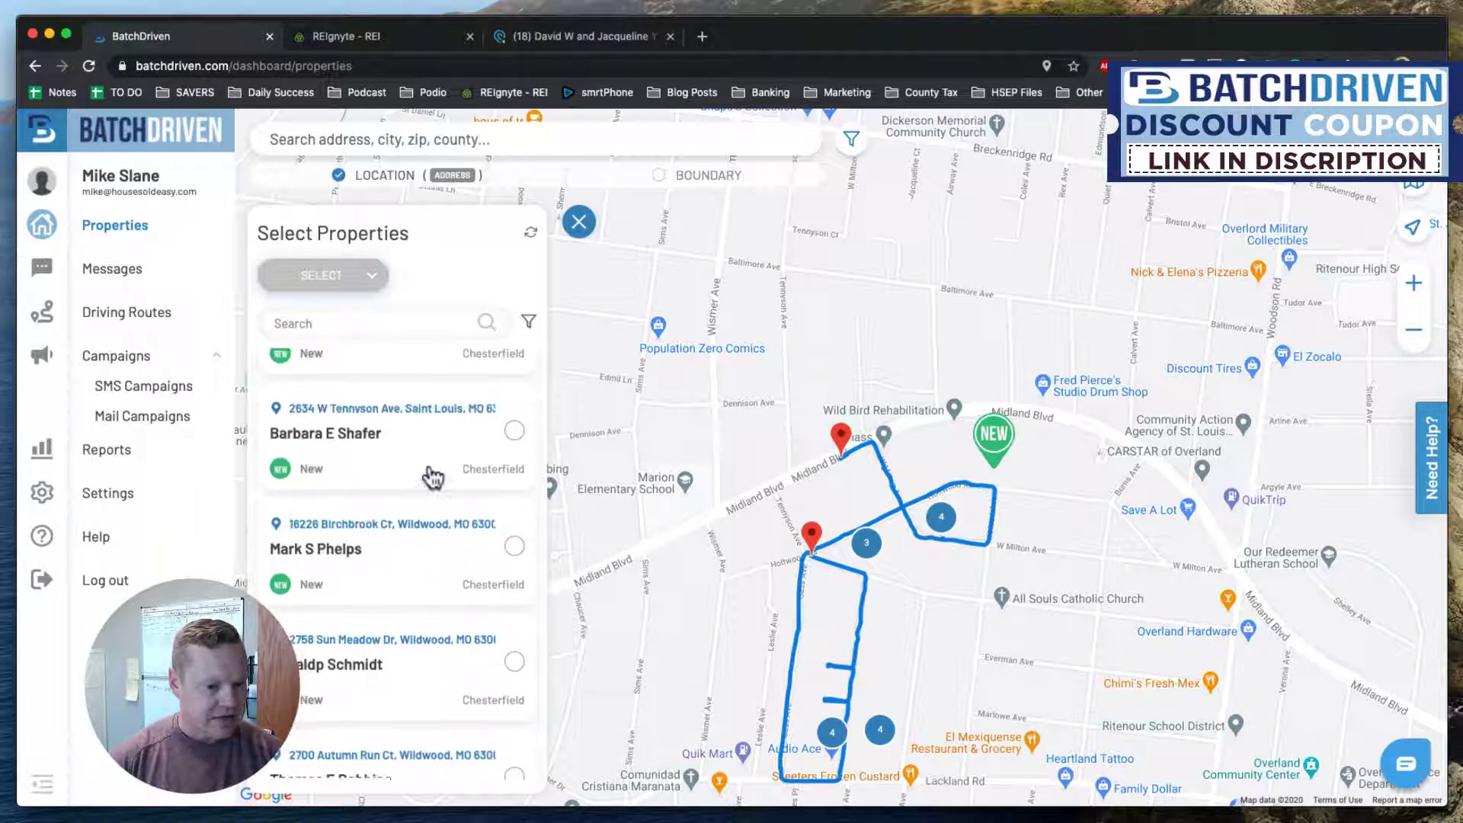
{"action": "scroll", "coordinate": [433, 477], "scroll_direction": "up", "scroll_amount": 9}
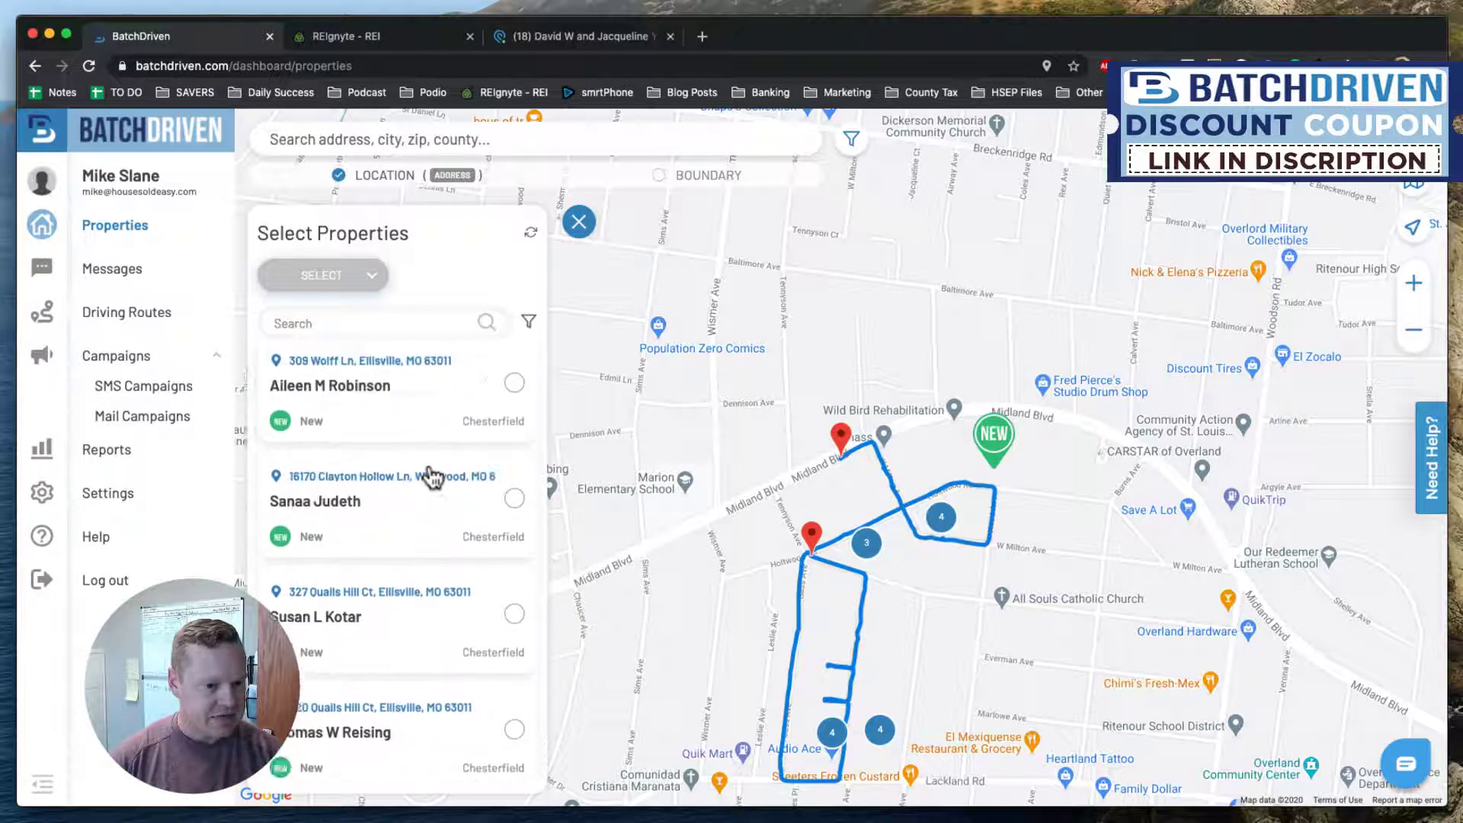
{"action": "scroll", "coordinate": [433, 477], "scroll_direction": "up", "scroll_amount": 3}
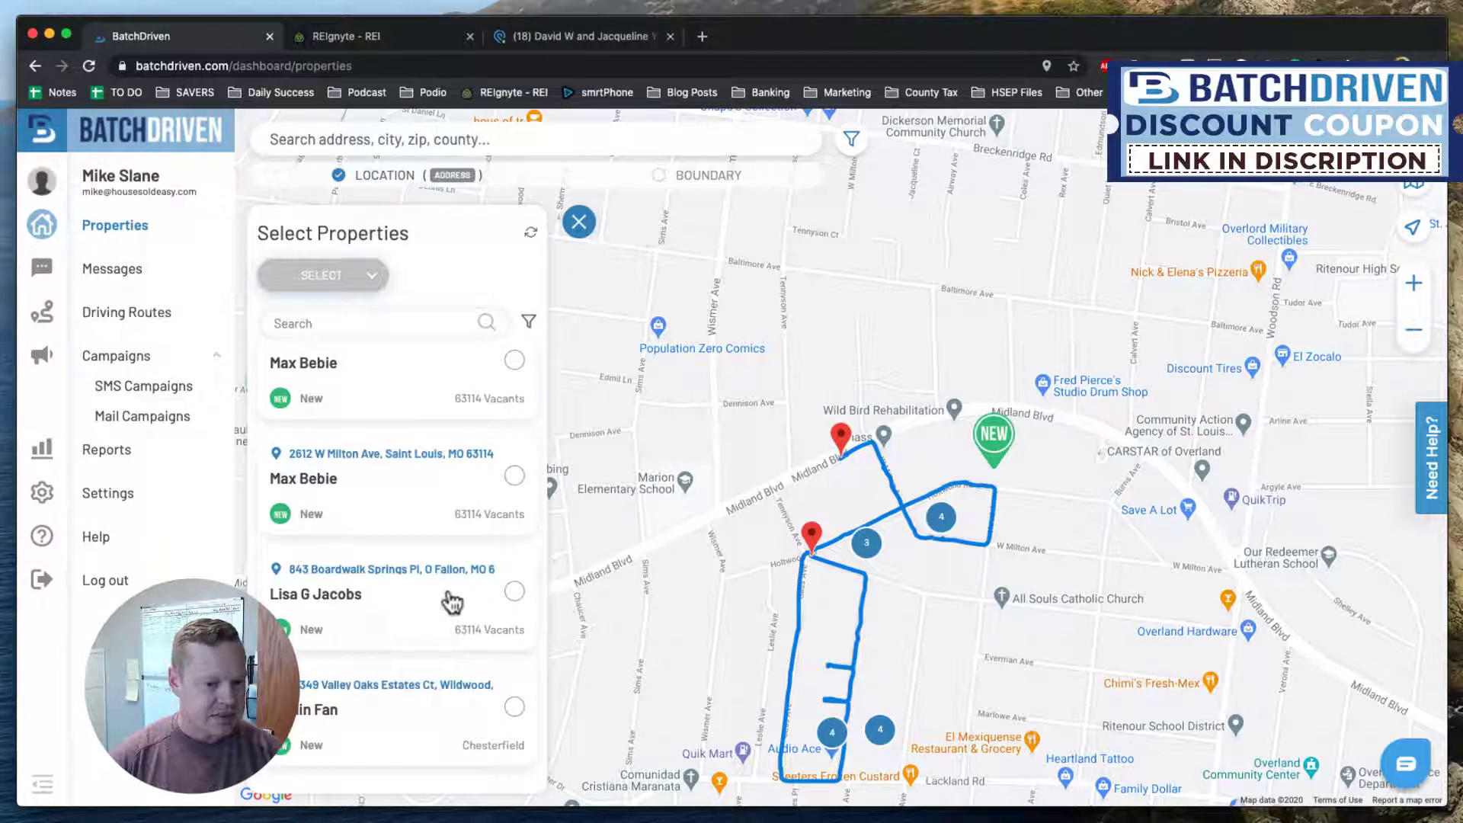
{"action": "scroll", "coordinate": [453, 602], "scroll_direction": "up", "scroll_amount": 1}
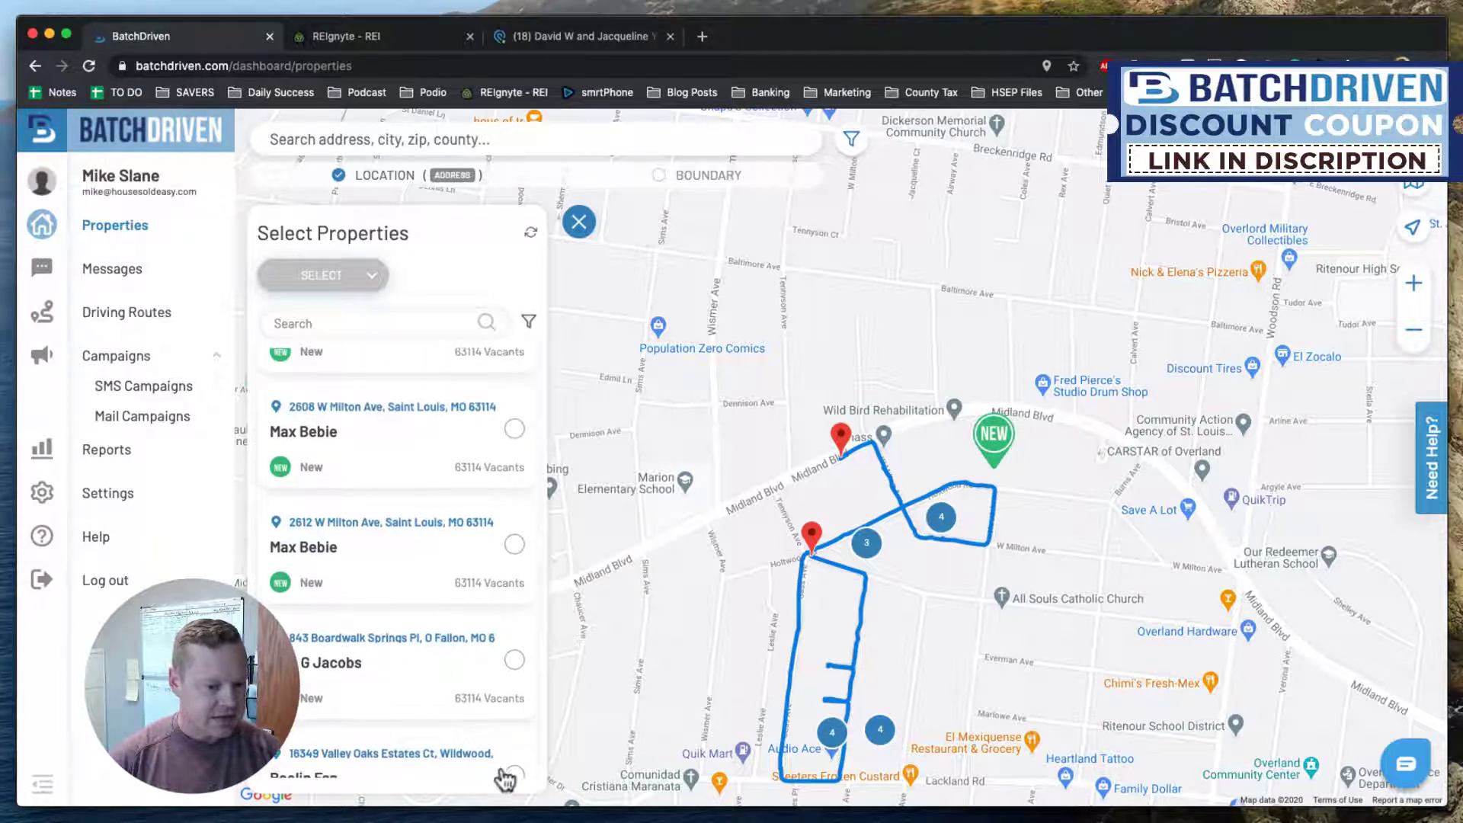
{"action": "left_click", "coordinate": [490, 713]}
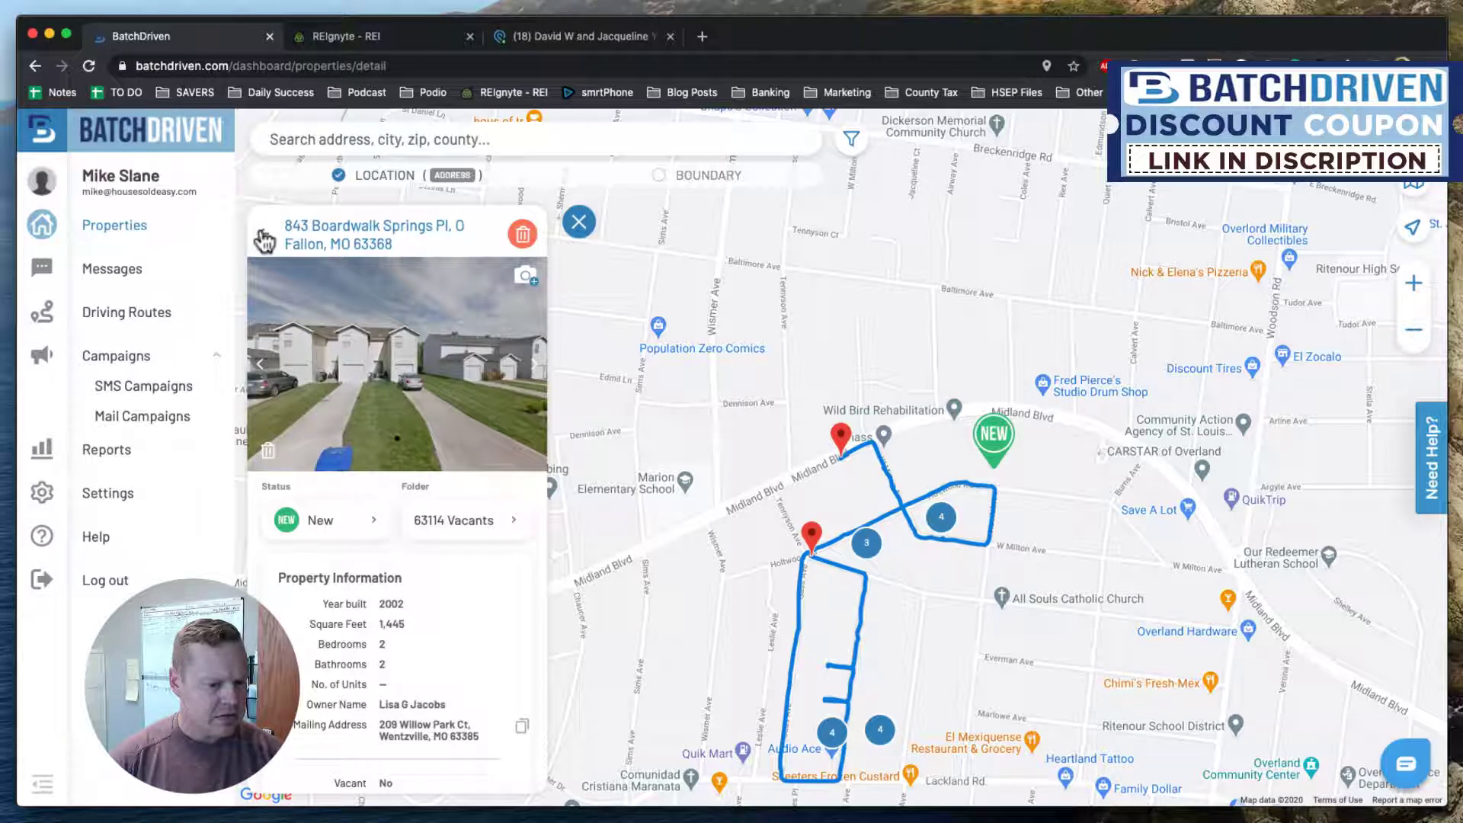
{"action": "left_click", "coordinate": [265, 241]}
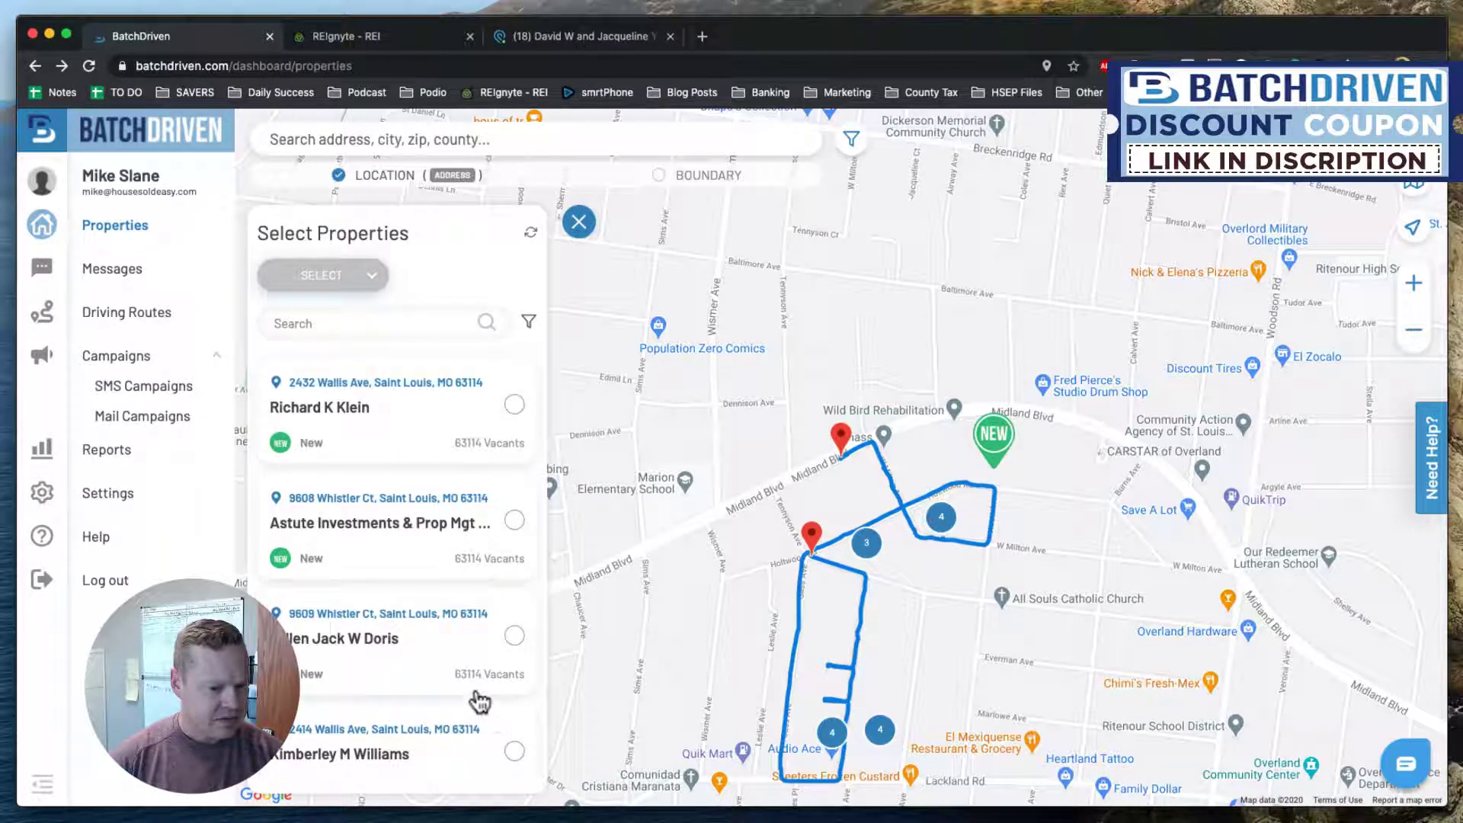
{"action": "left_click", "coordinate": [363, 648]}
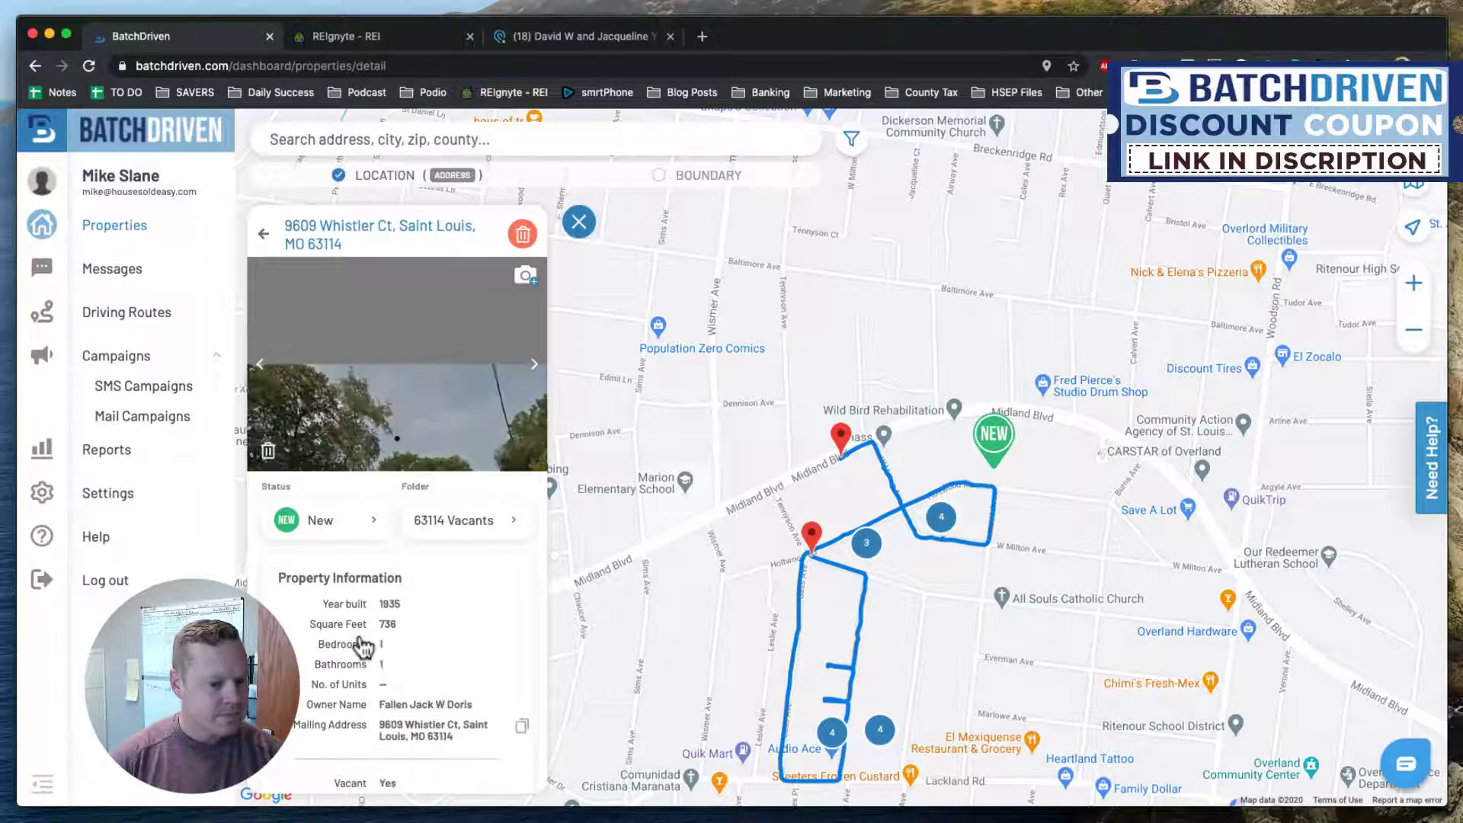
{"action": "left_click", "coordinate": [264, 234]}
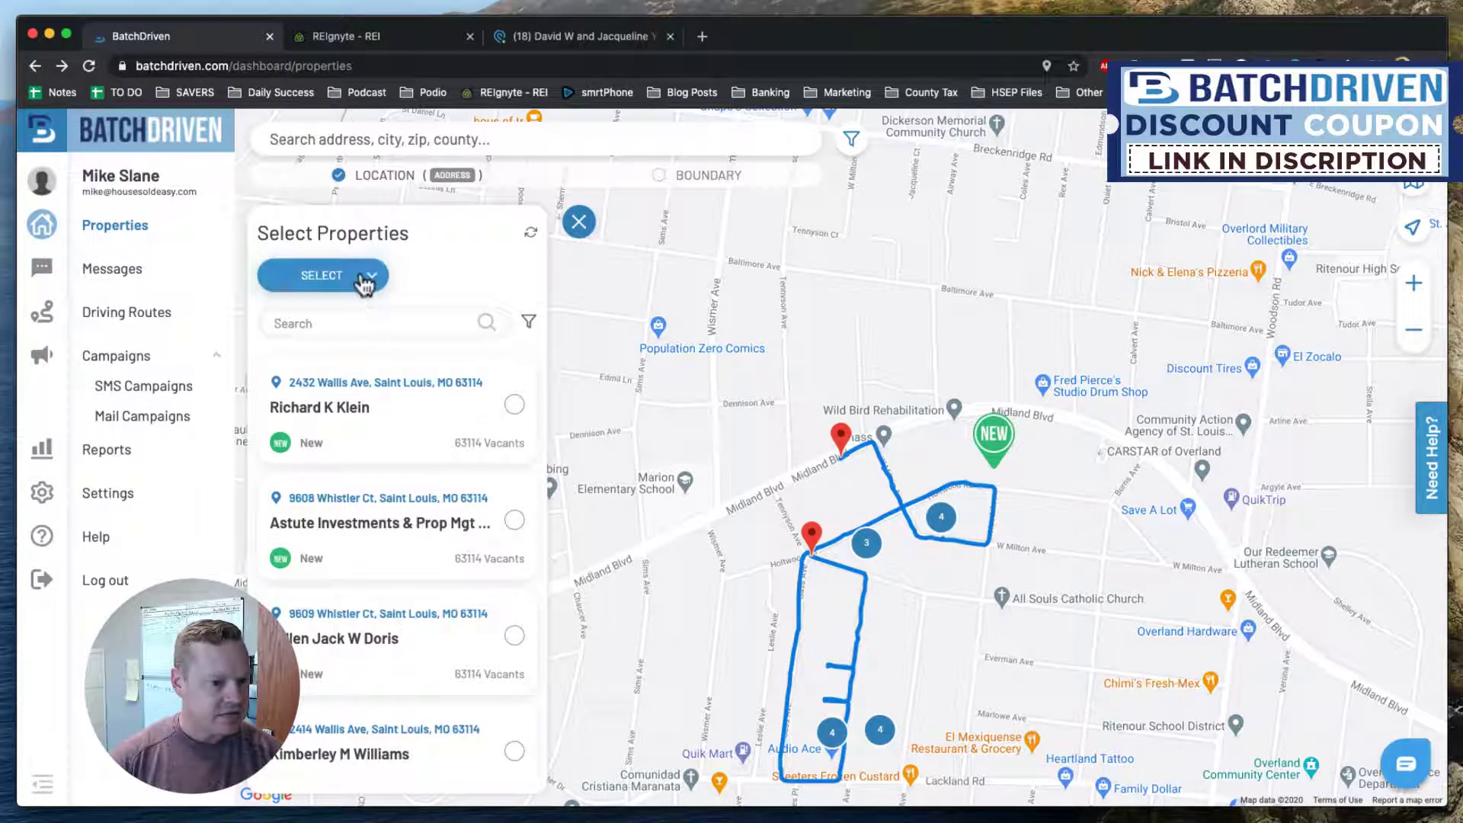
Select all 38 visible properties and nudge the map upward.
{"action": "left_click", "coordinate": [364, 281]}
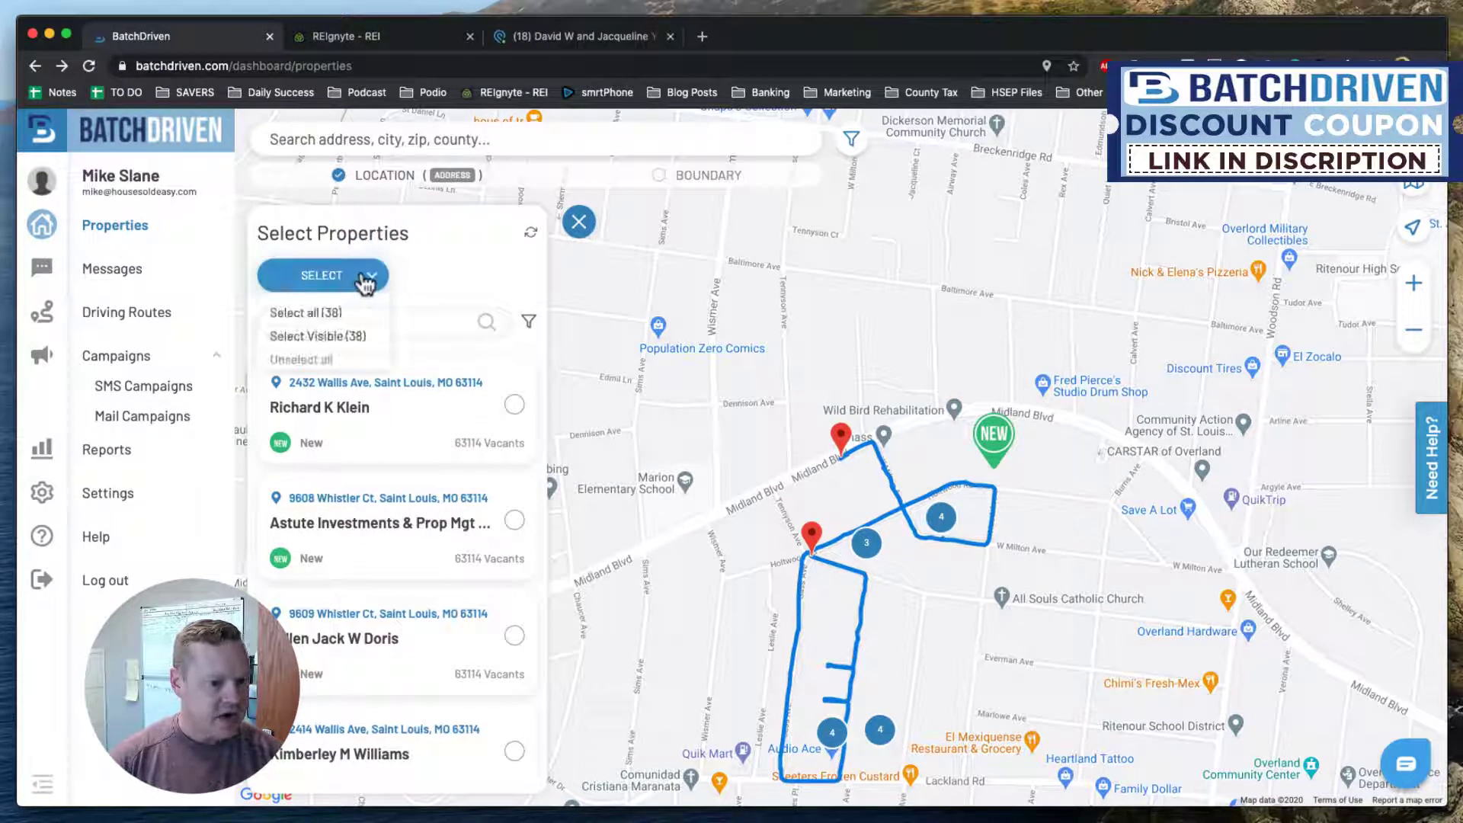
{"action": "double_click", "coordinate": [326, 337]}
{"action": "left_click_drag", "start_coordinate": [989, 570], "coordinate": [996, 510]}
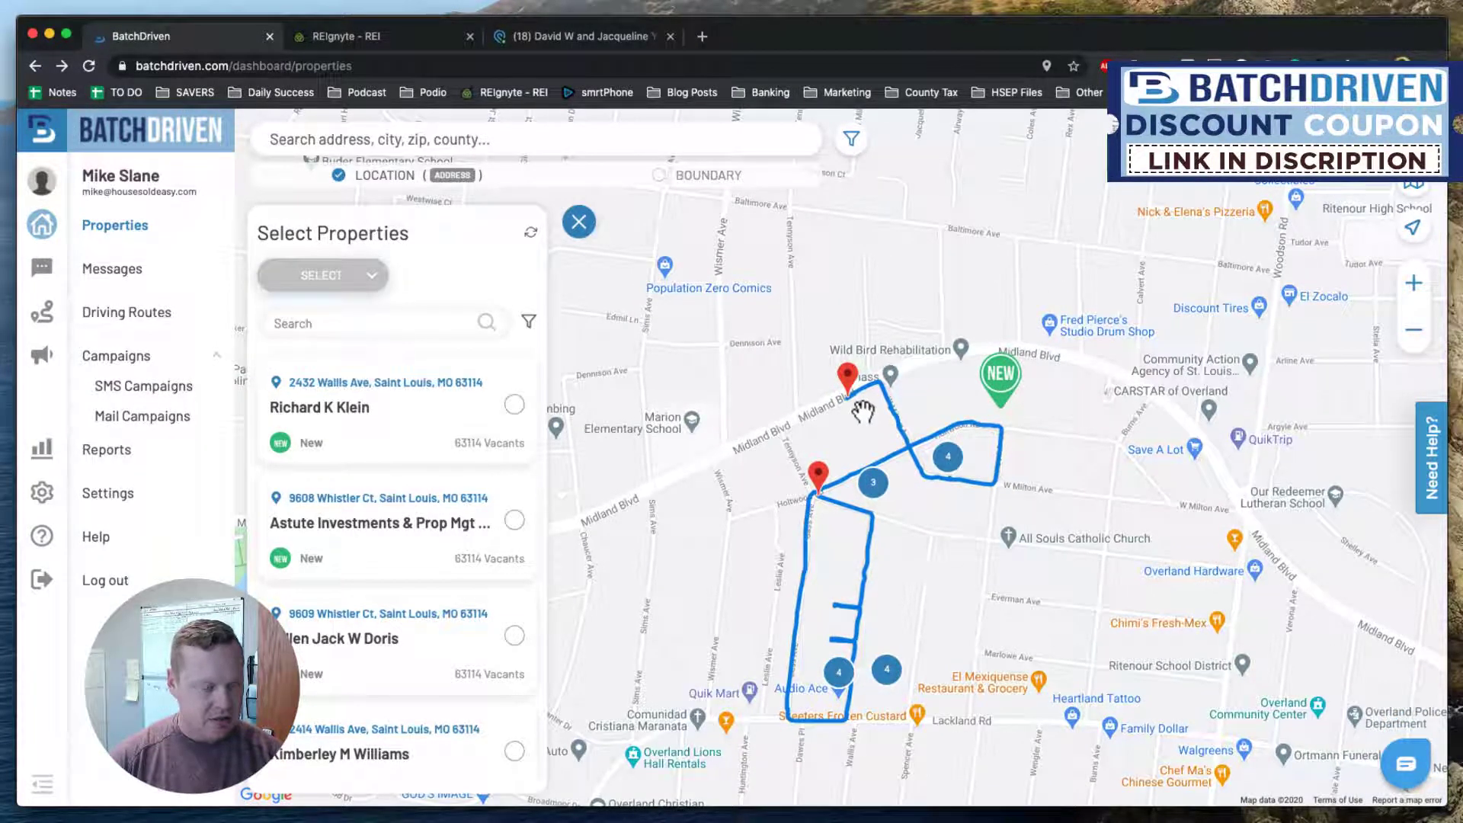
Review Deal Status options, set the Team Members filter to your own user, and apply it.
{"action": "left_click", "coordinate": [528, 322]}
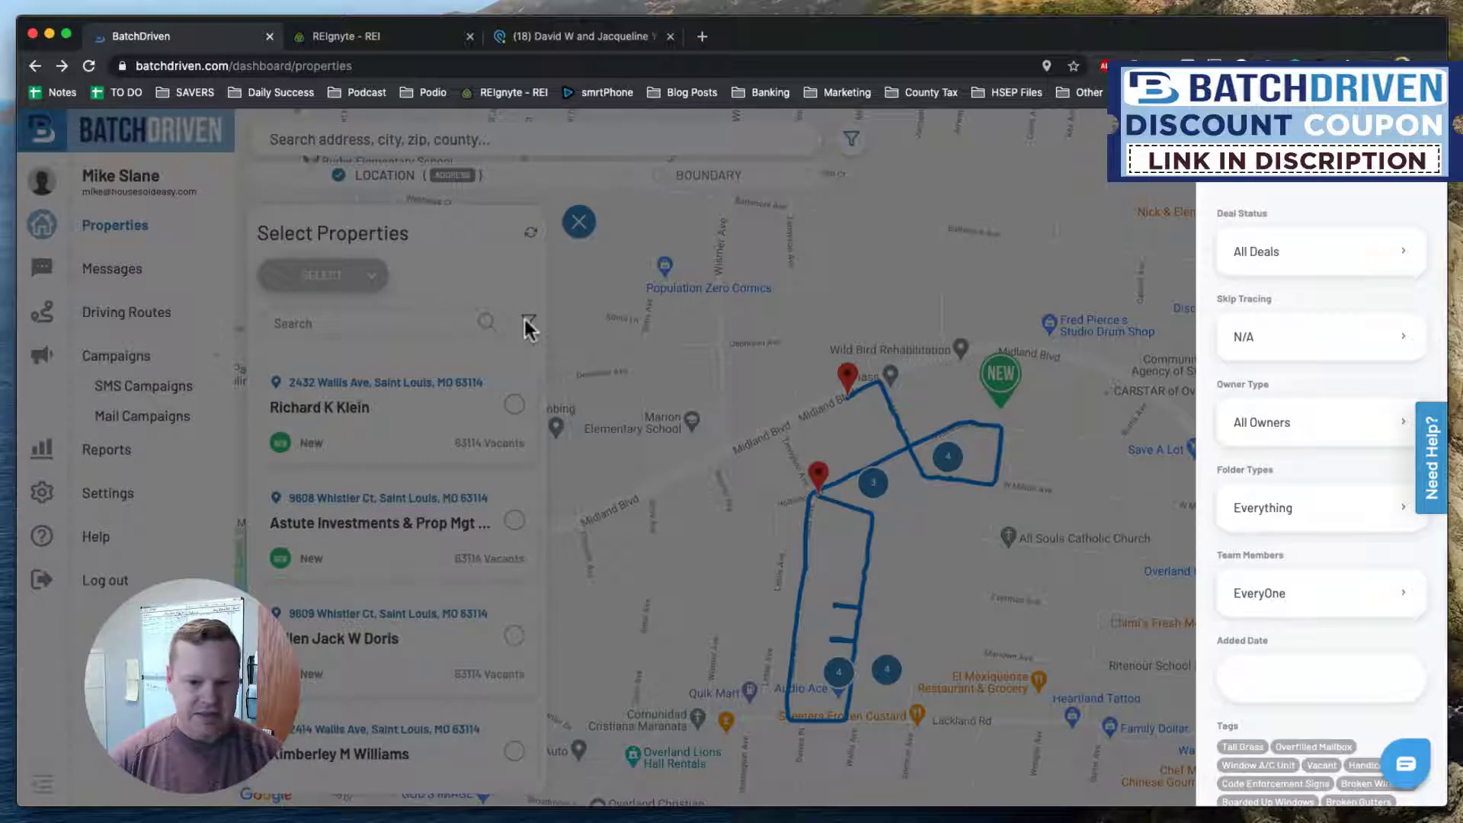
{"action": "left_click", "coordinate": [1386, 263]}
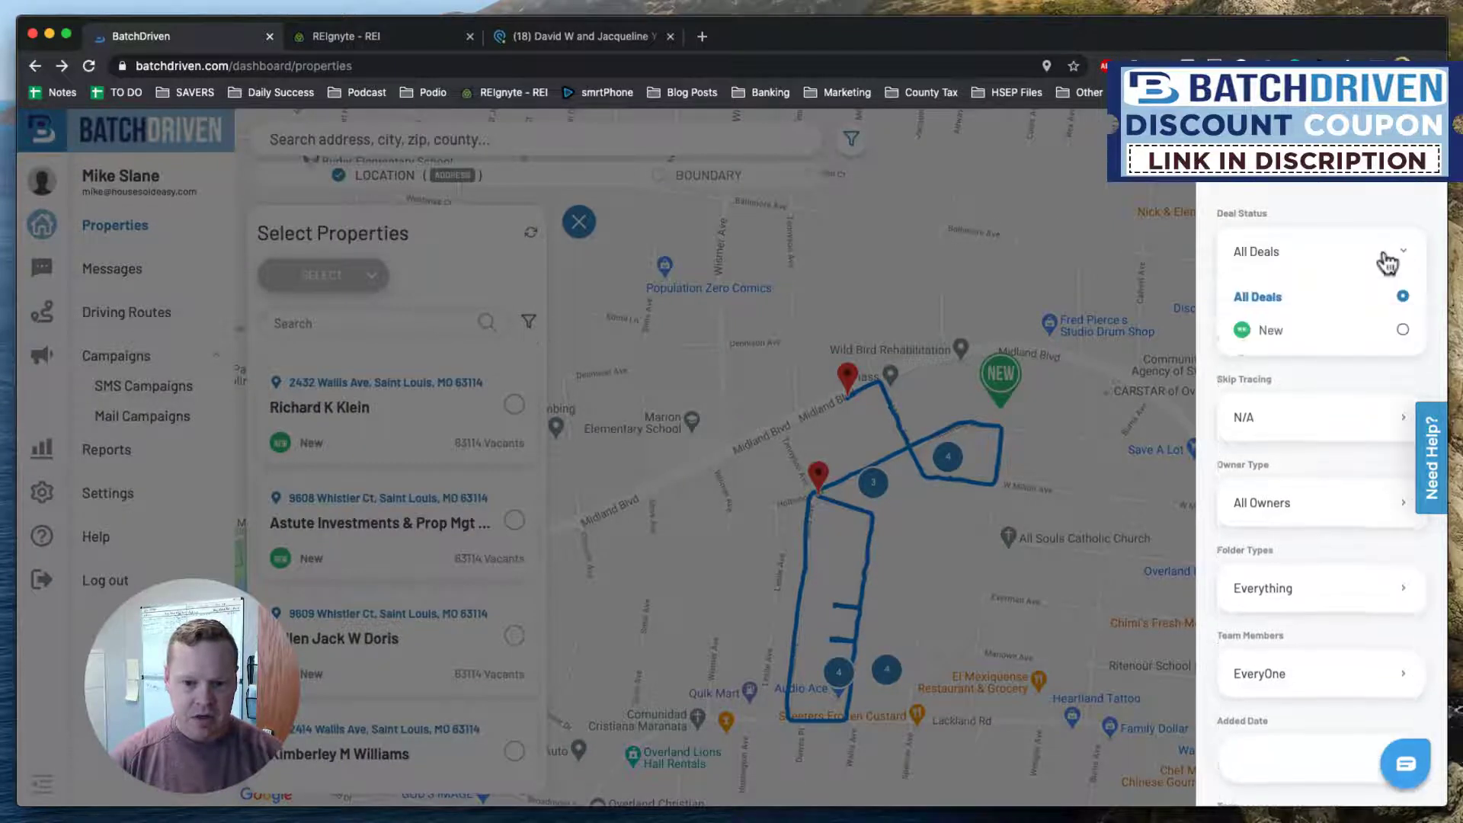
{"action": "left_click", "coordinate": [1386, 262]}
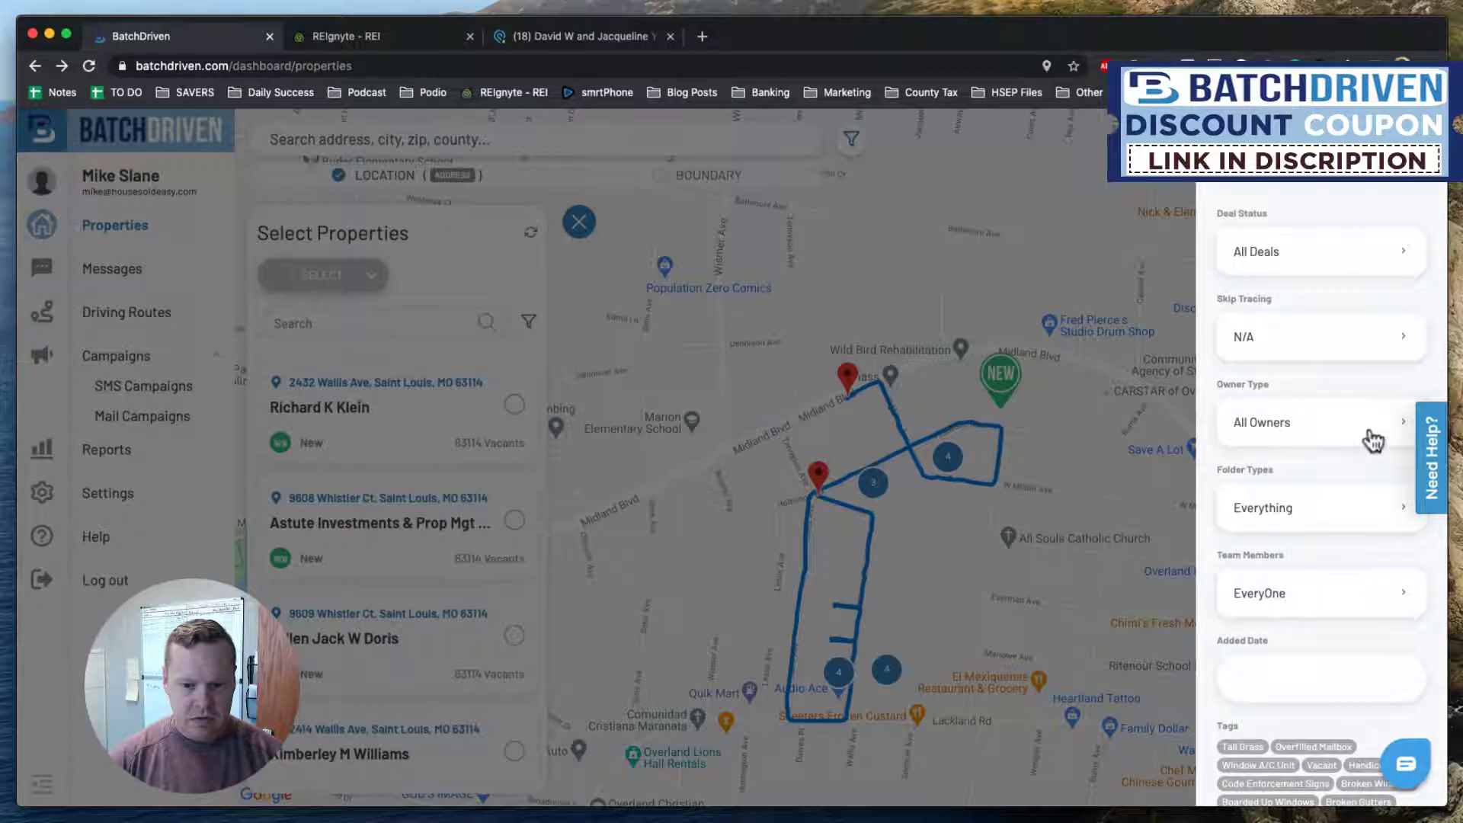
{"action": "left_click", "coordinate": [1367, 256]}
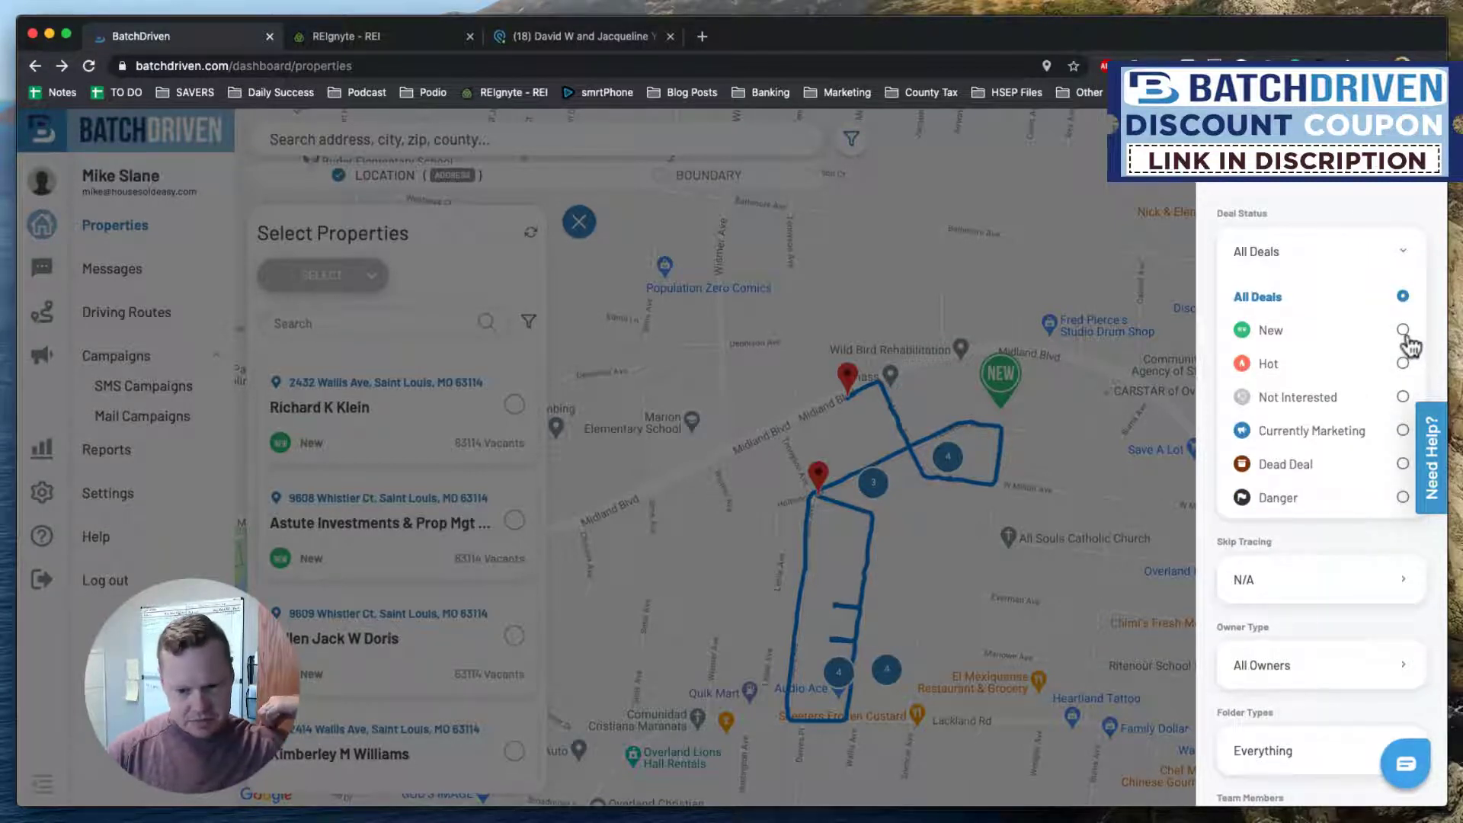
{"action": "scroll", "coordinate": [1340, 518], "scroll_direction": "down", "scroll_amount": 3}
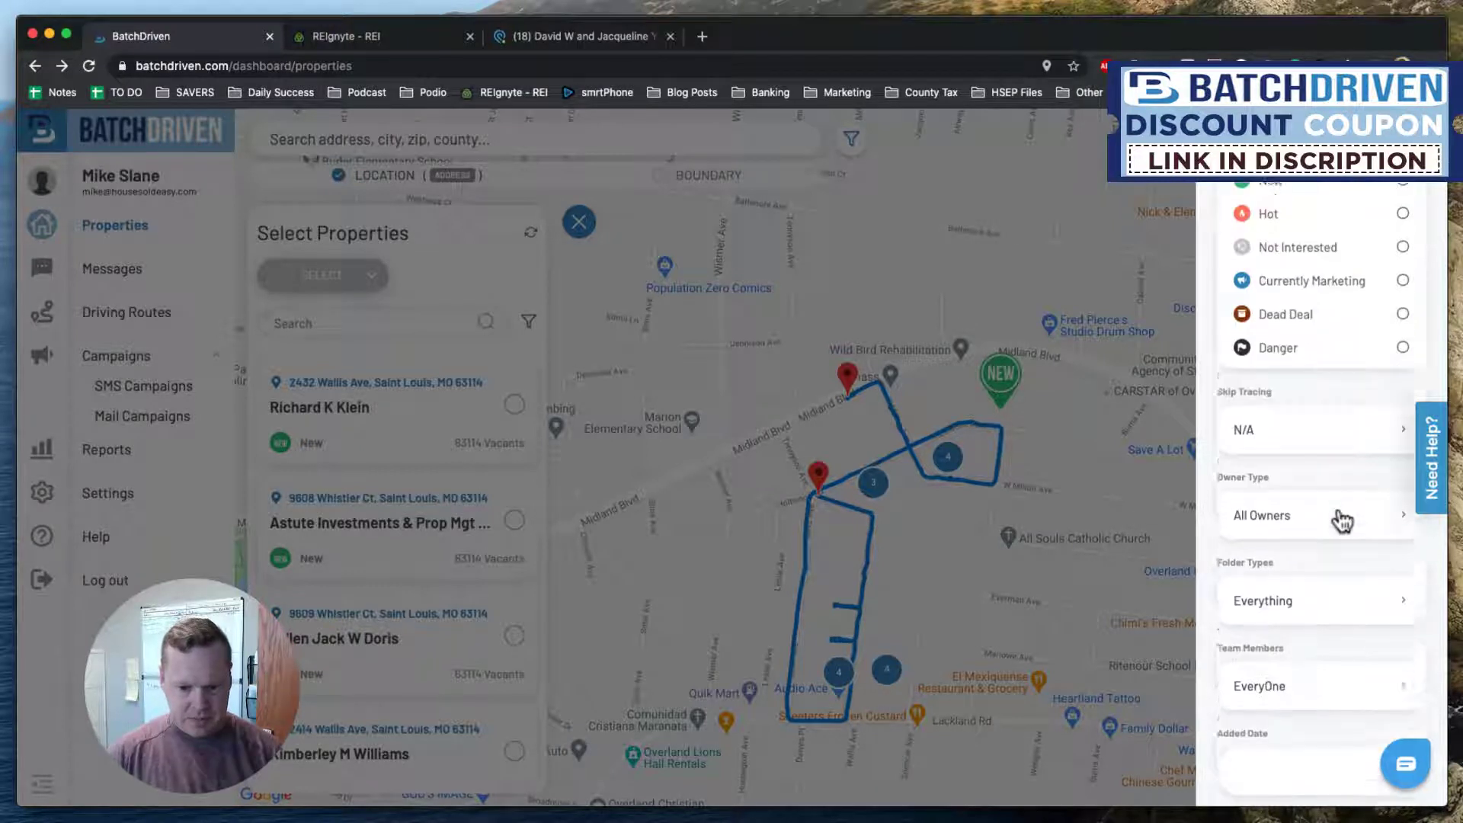
{"action": "scroll", "coordinate": [1341, 520], "scroll_direction": "down", "scroll_amount": 2}
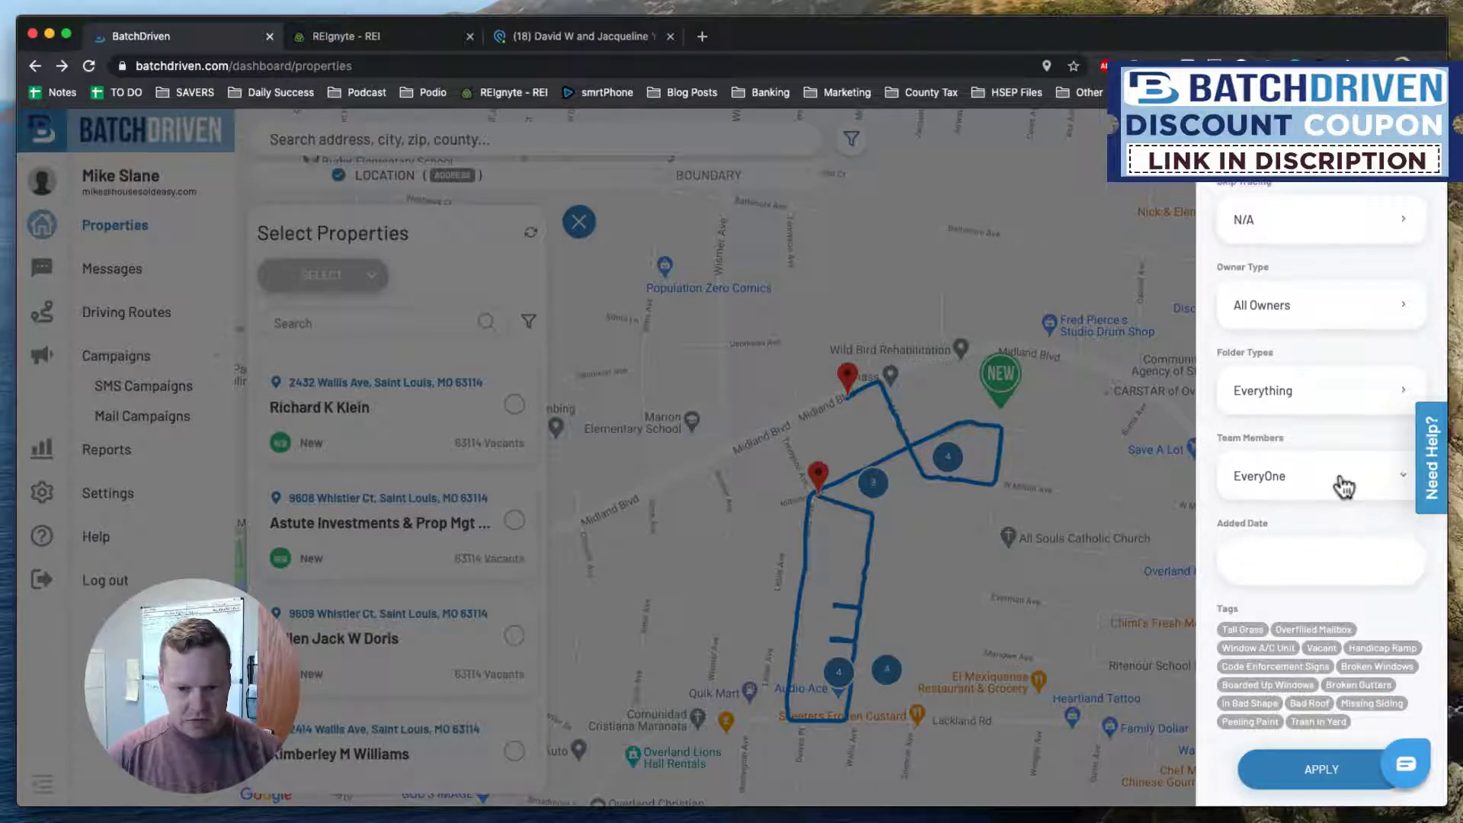
{"action": "left_click", "coordinate": [1341, 487]}
{"action": "left_click", "coordinate": [1399, 590]}
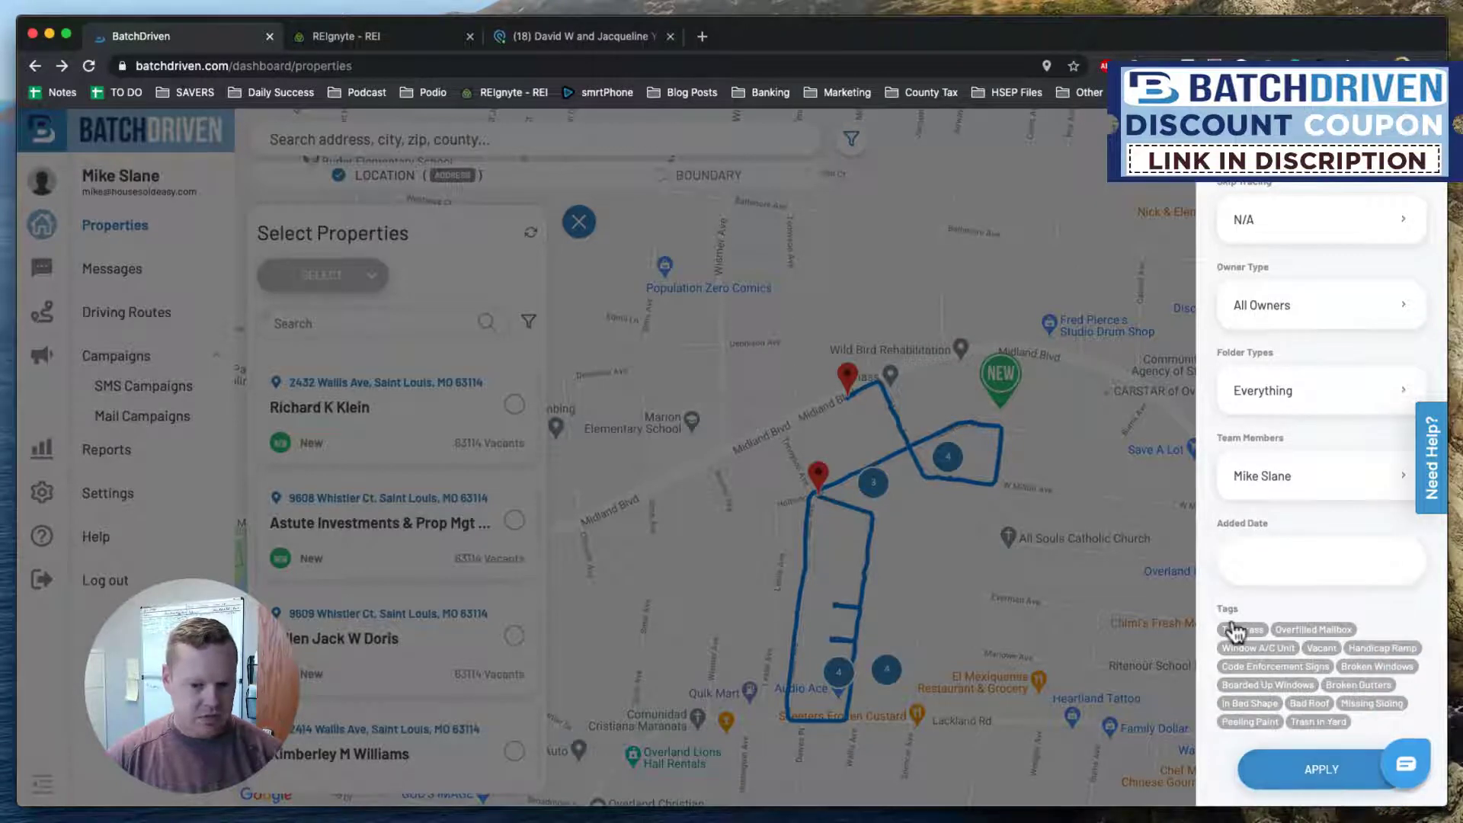
{"action": "left_click", "coordinate": [1337, 774]}
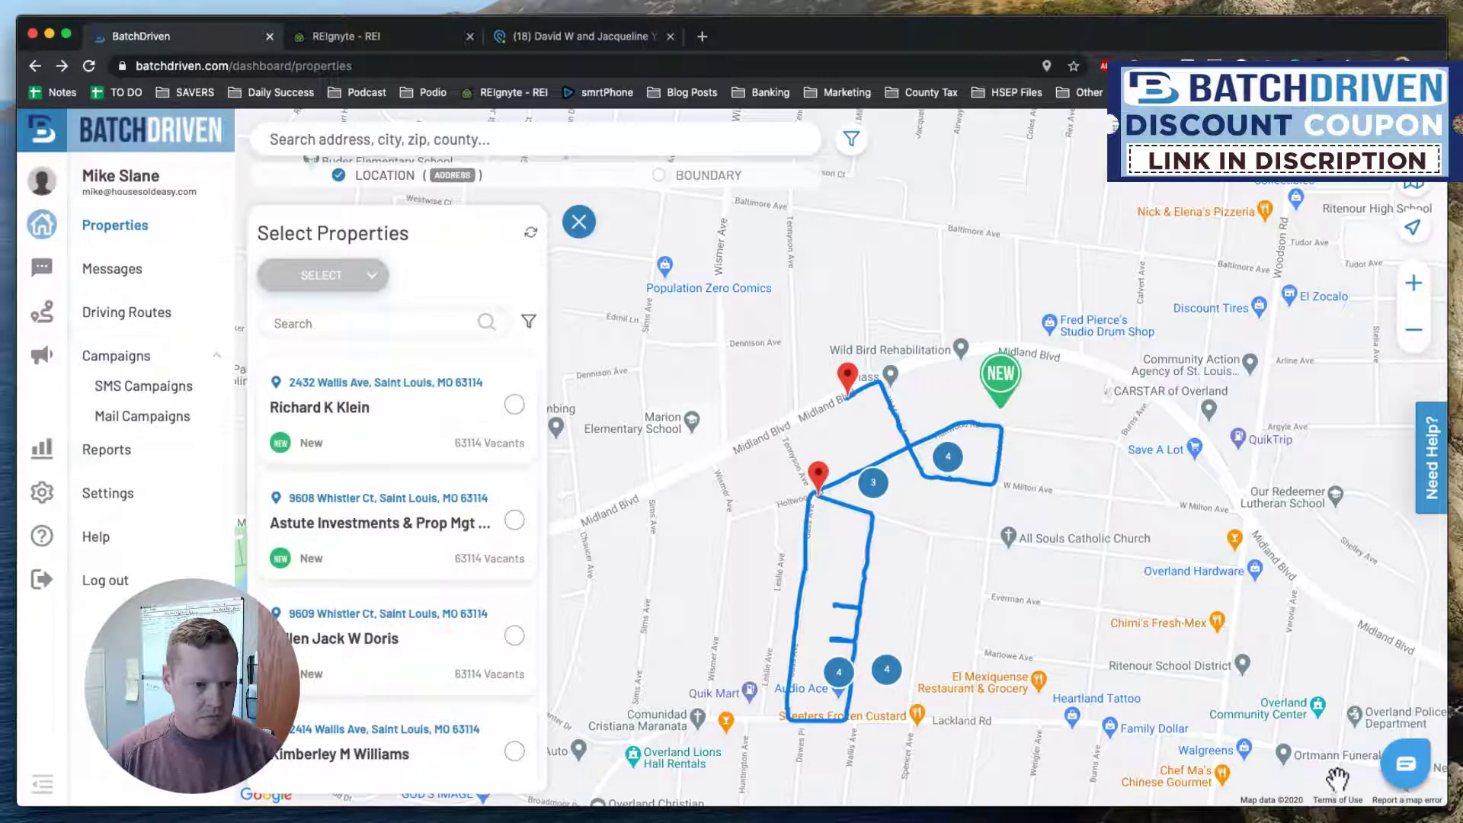
Choose Select all (15) from the SELECT dropdown to check every filtered property.
{"action": "left_click", "coordinate": [373, 279]}
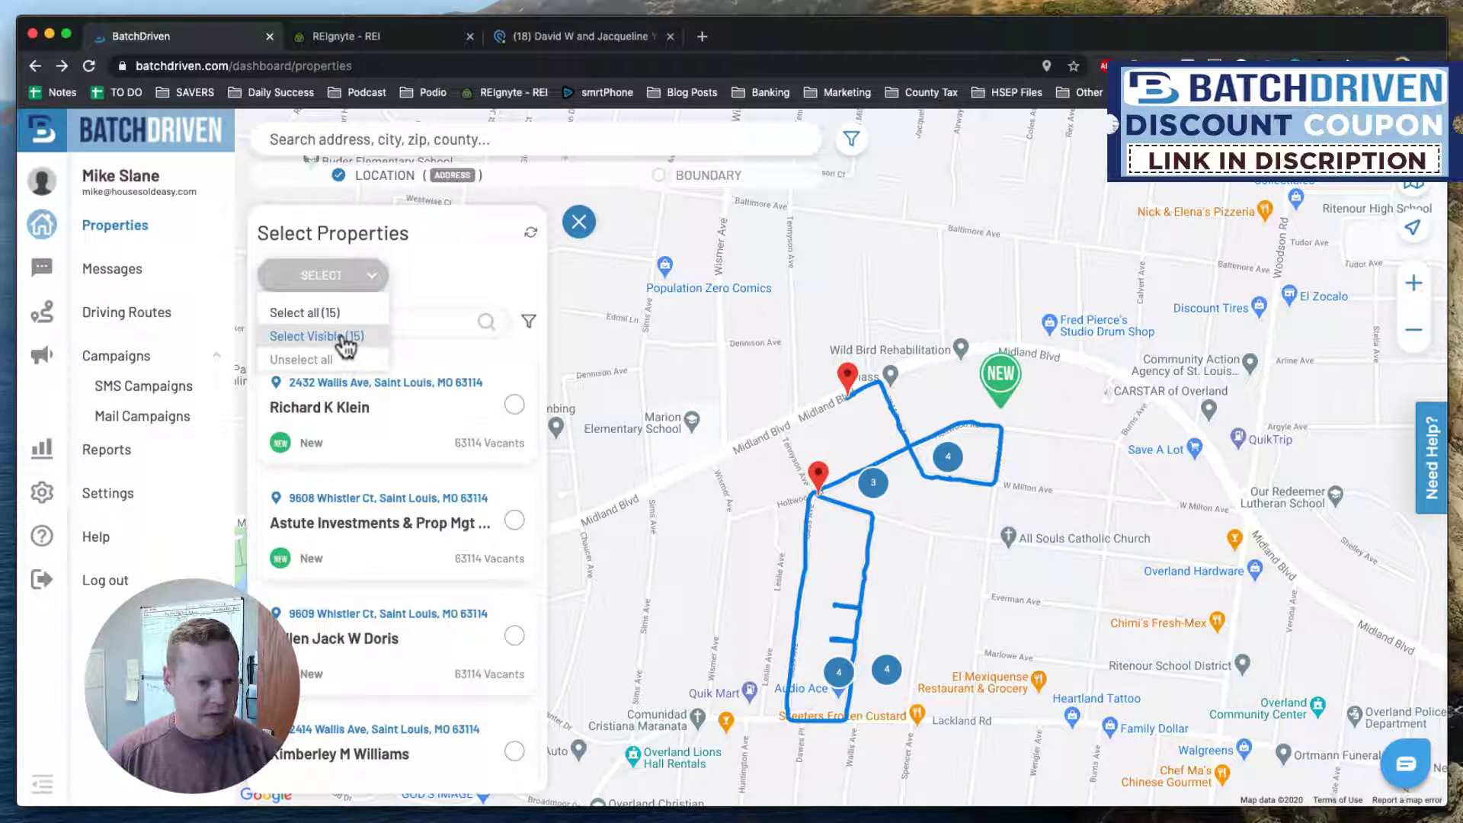
{"action": "left_click", "coordinate": [494, 280]}
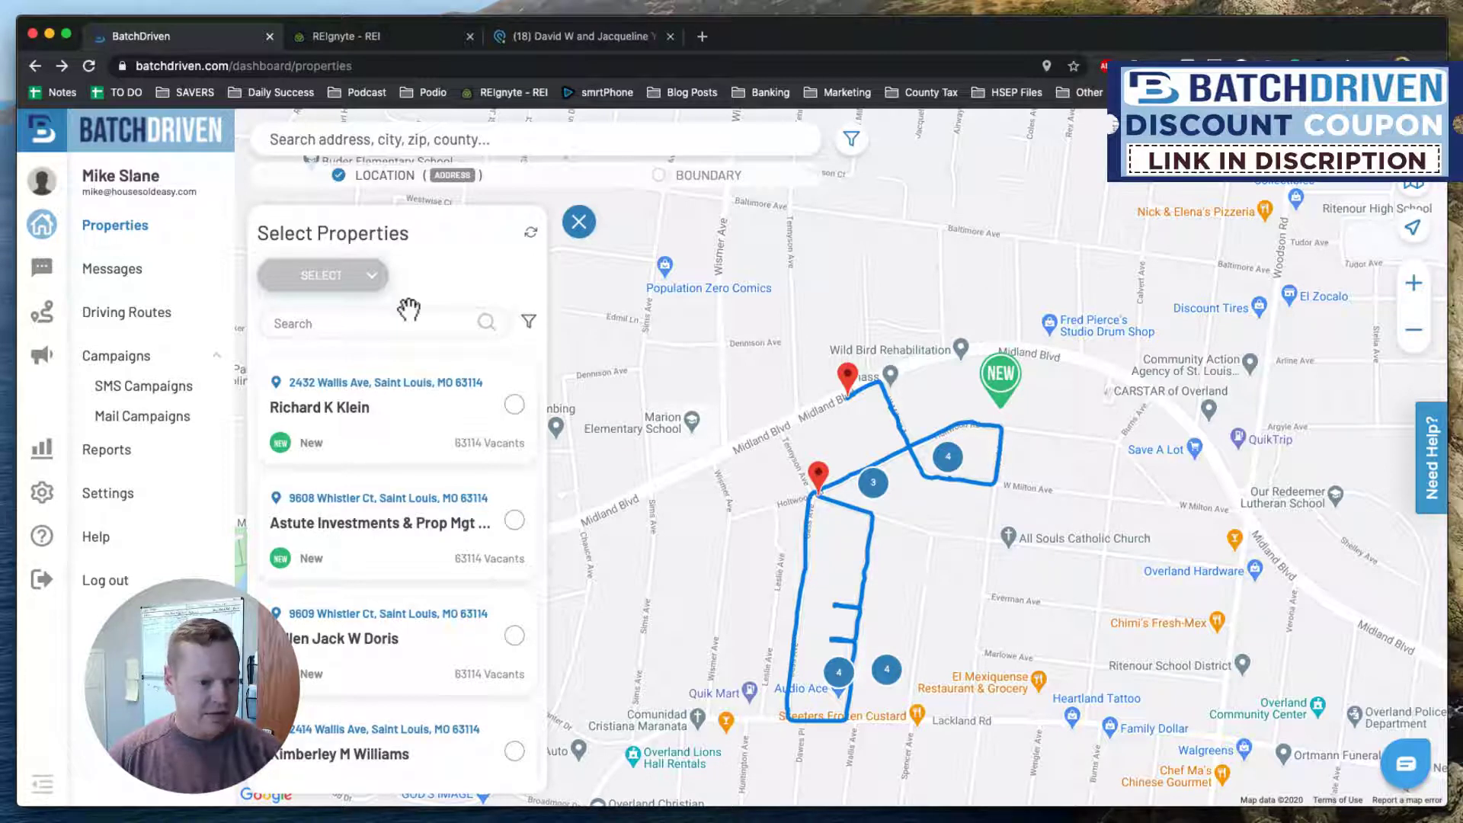
{"action": "left_click", "coordinate": [373, 277]}
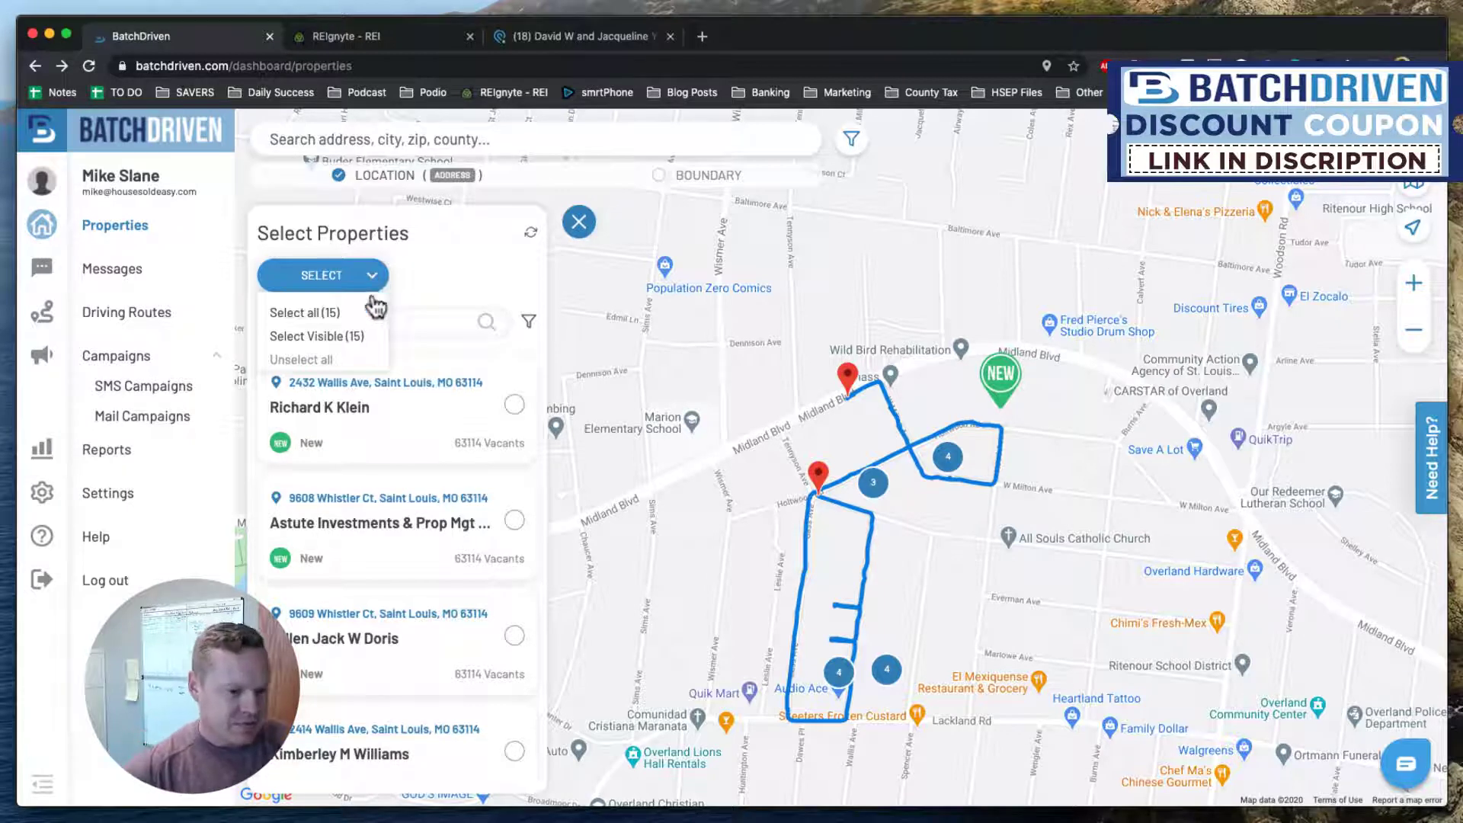
{"action": "left_click", "coordinate": [352, 313]}
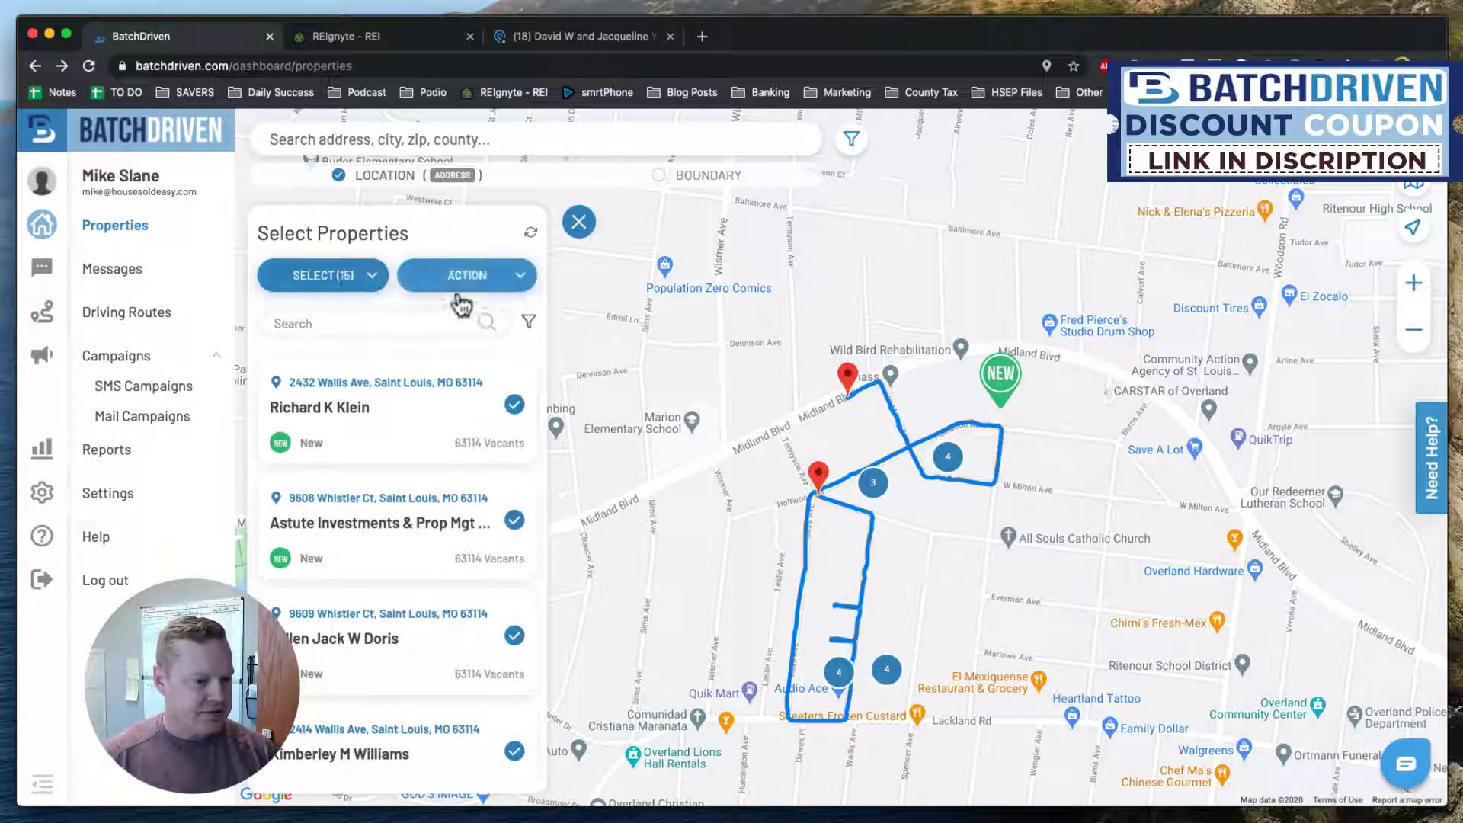
Run Skip Tracing from the ACTION menu on the 15 selected properties and confirm at 0 credits.
{"action": "left_click", "coordinate": [479, 291]}
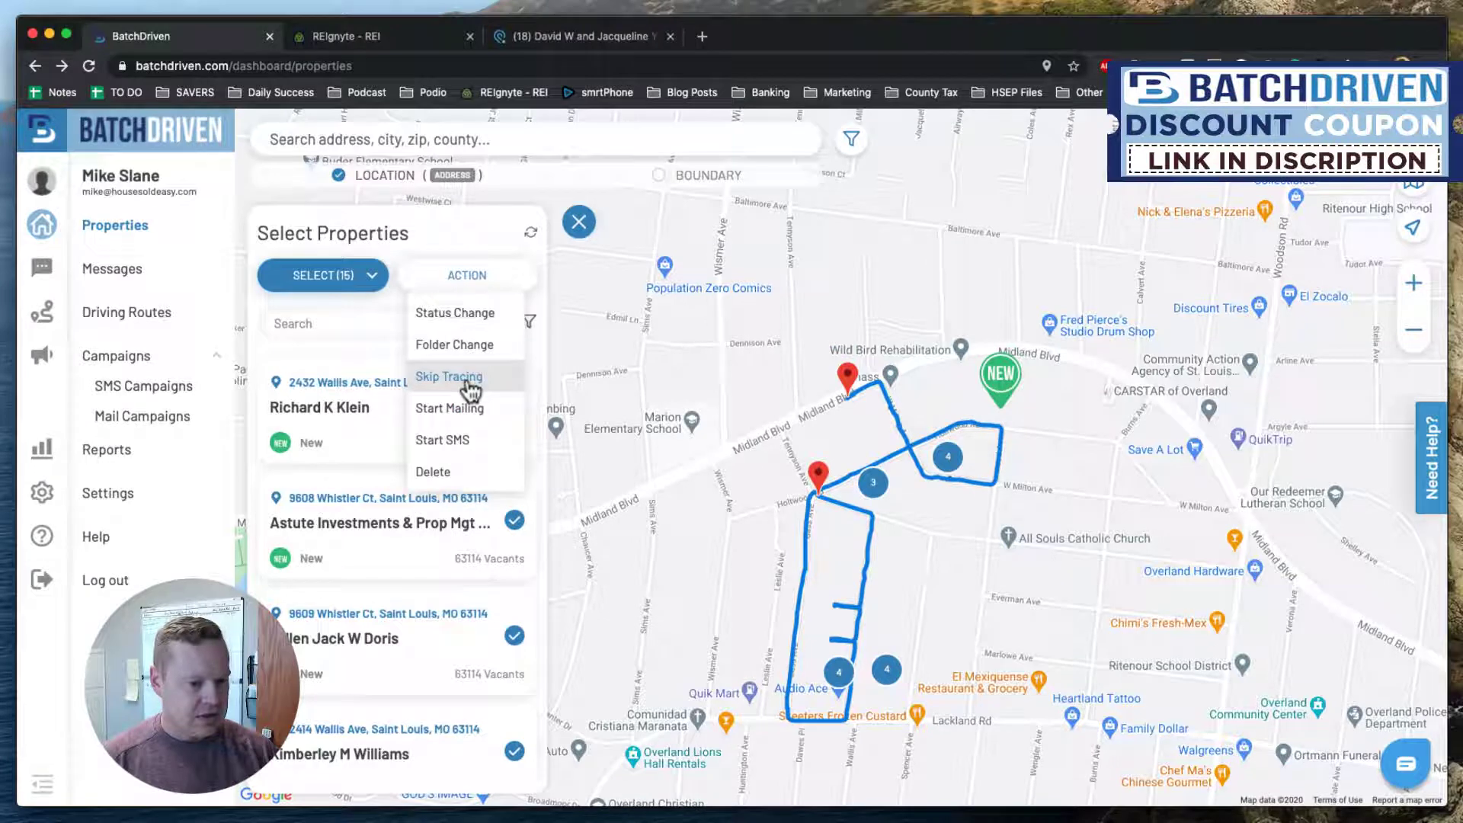
{"action": "left_click", "coordinate": [469, 381]}
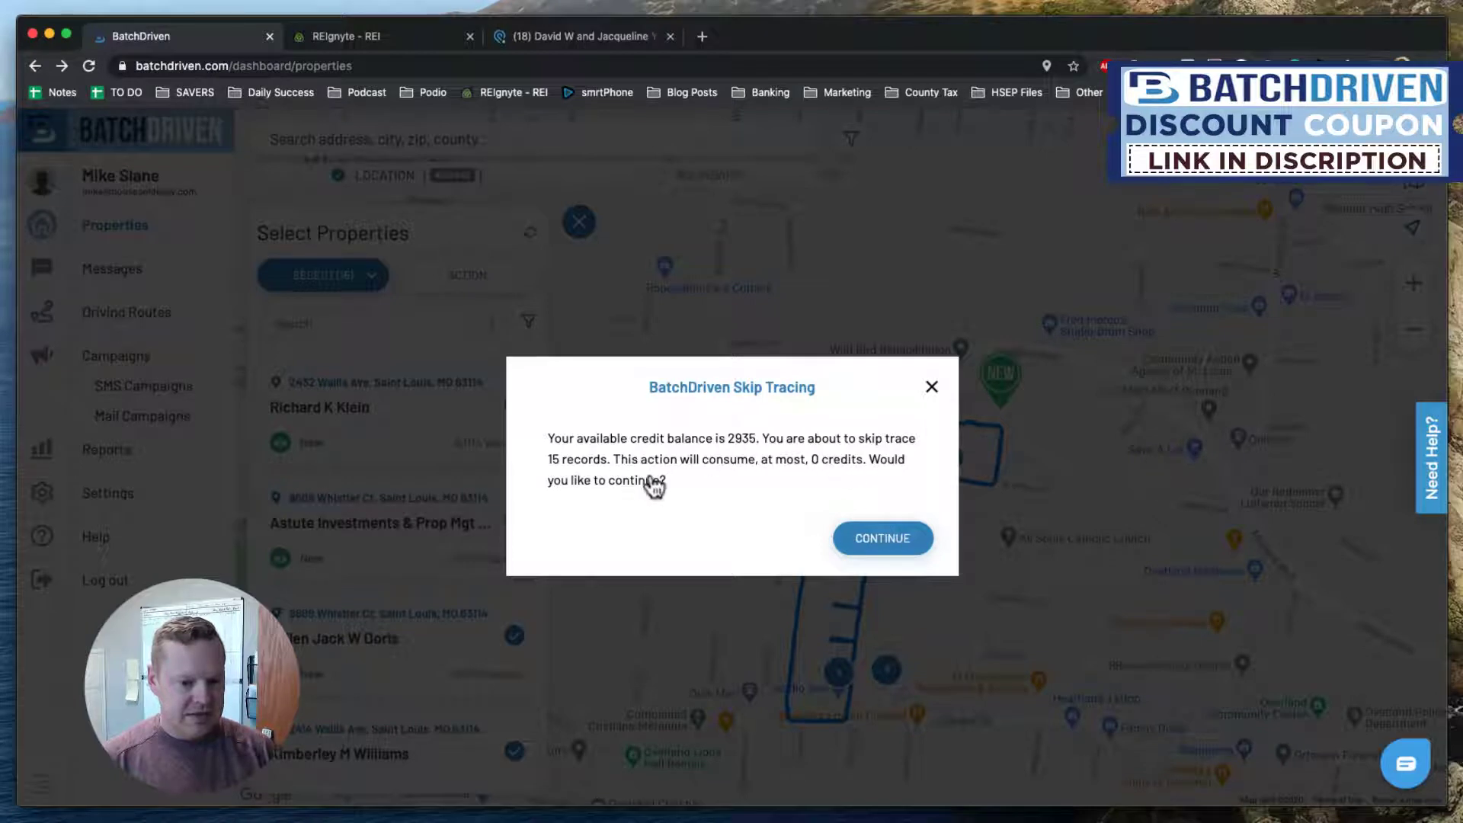
{"action": "left_click", "coordinate": [880, 533]}
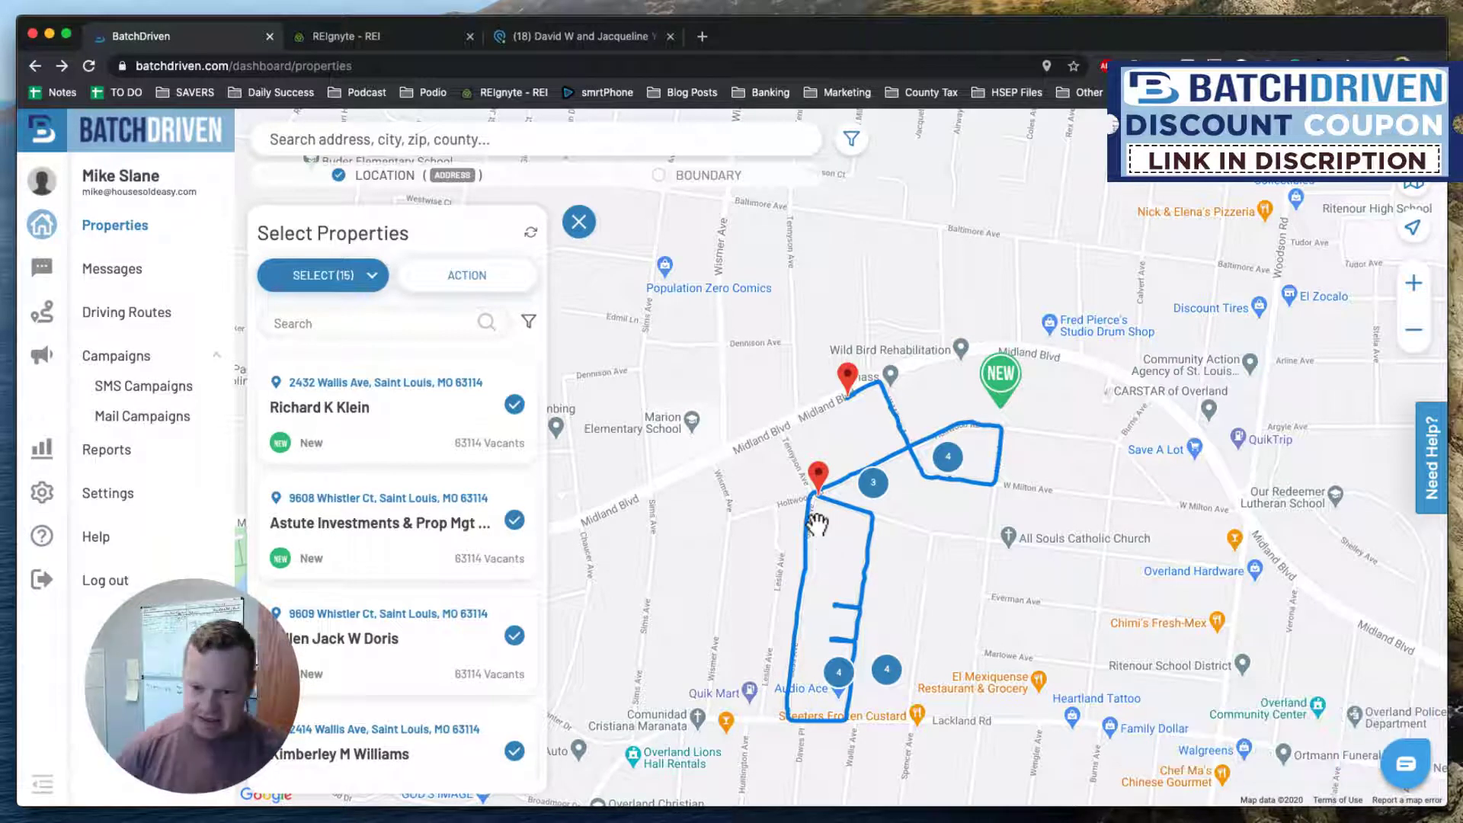
{"action": "left_click", "coordinate": [425, 402]}
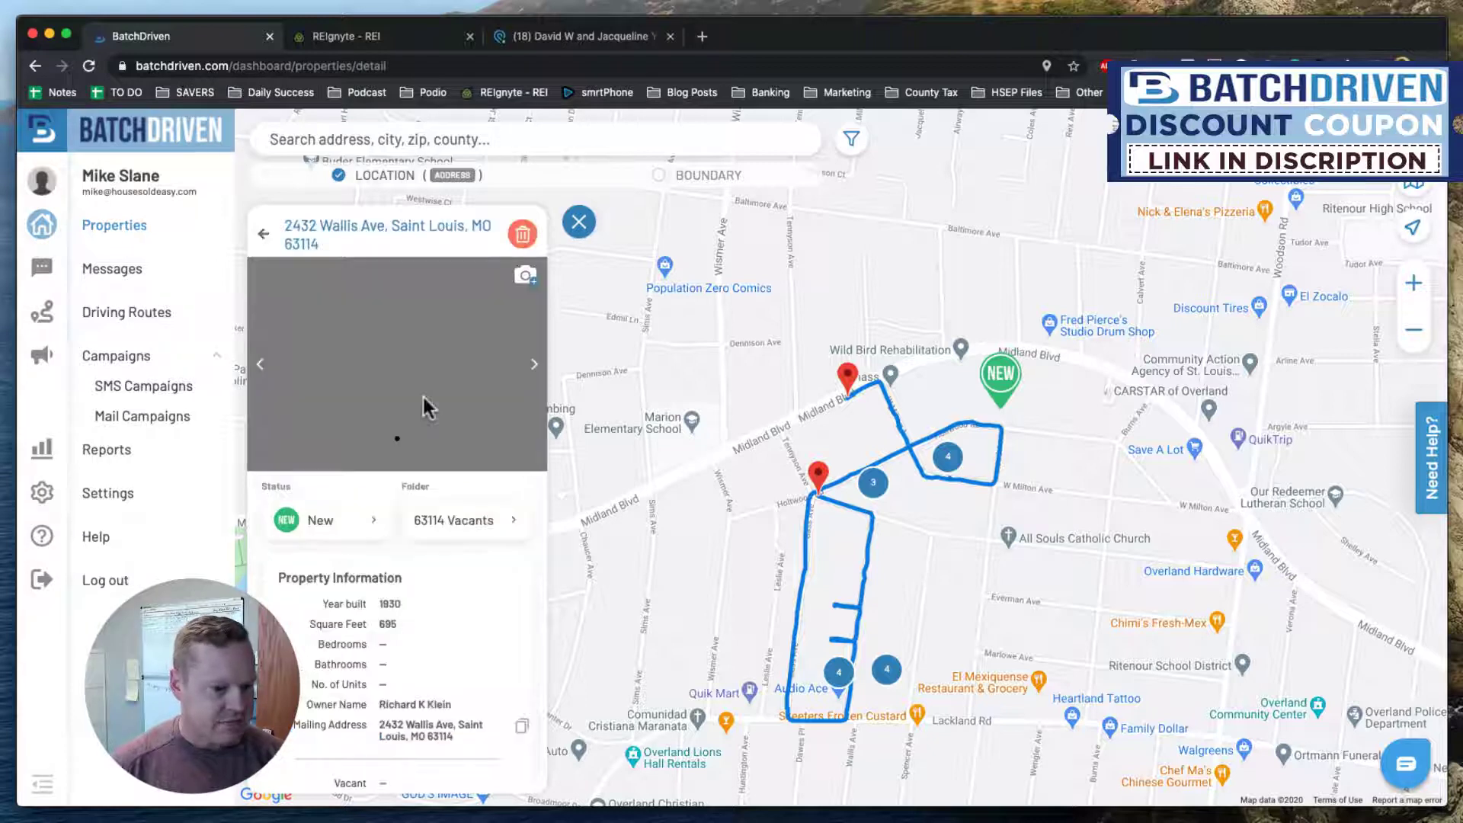
{"action": "scroll", "coordinate": [491, 580], "scroll_direction": "down", "scroll_amount": 7}
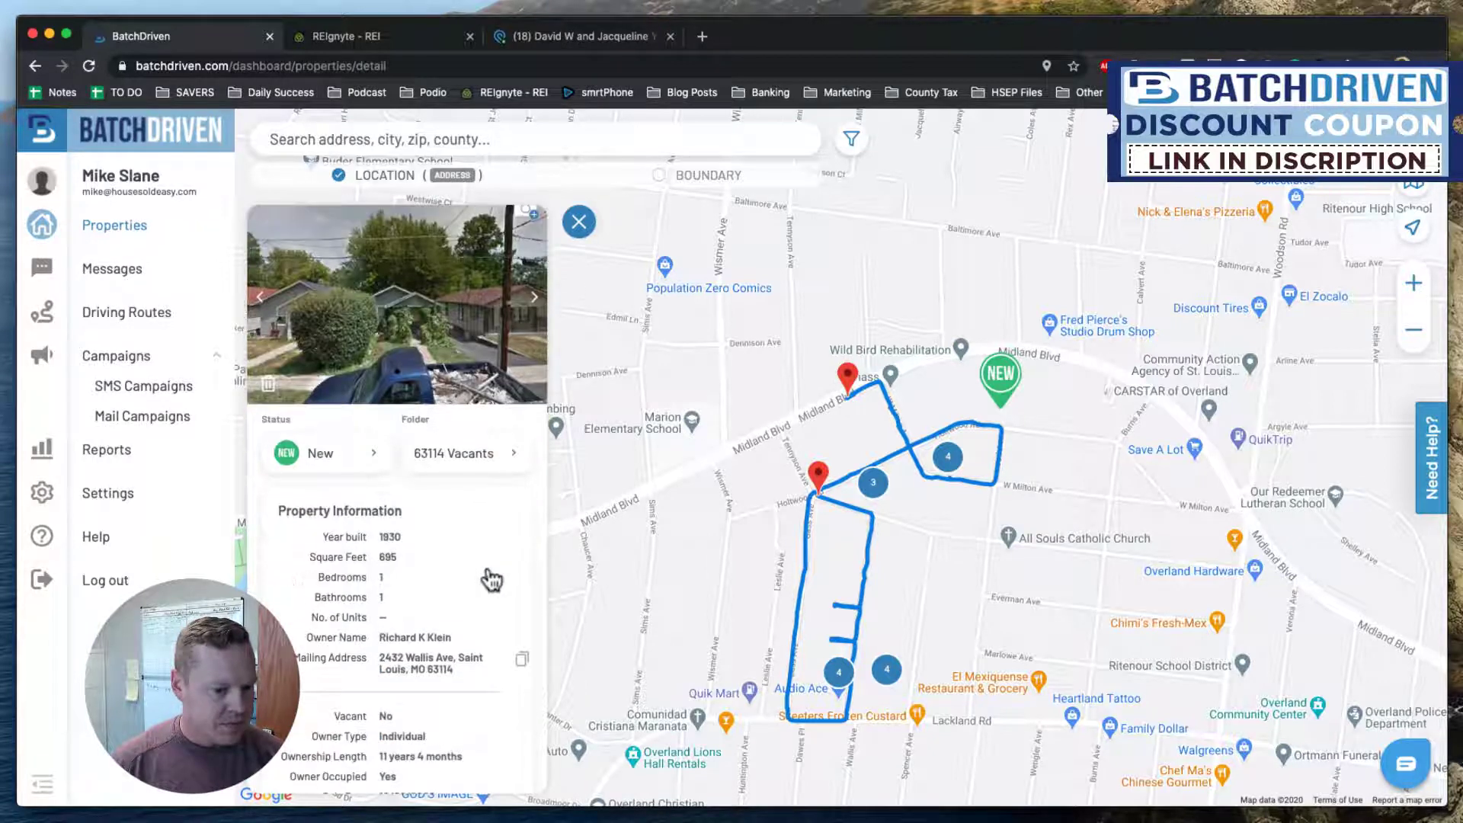
{"action": "scroll", "coordinate": [491, 580], "scroll_direction": "down", "scroll_amount": 1}
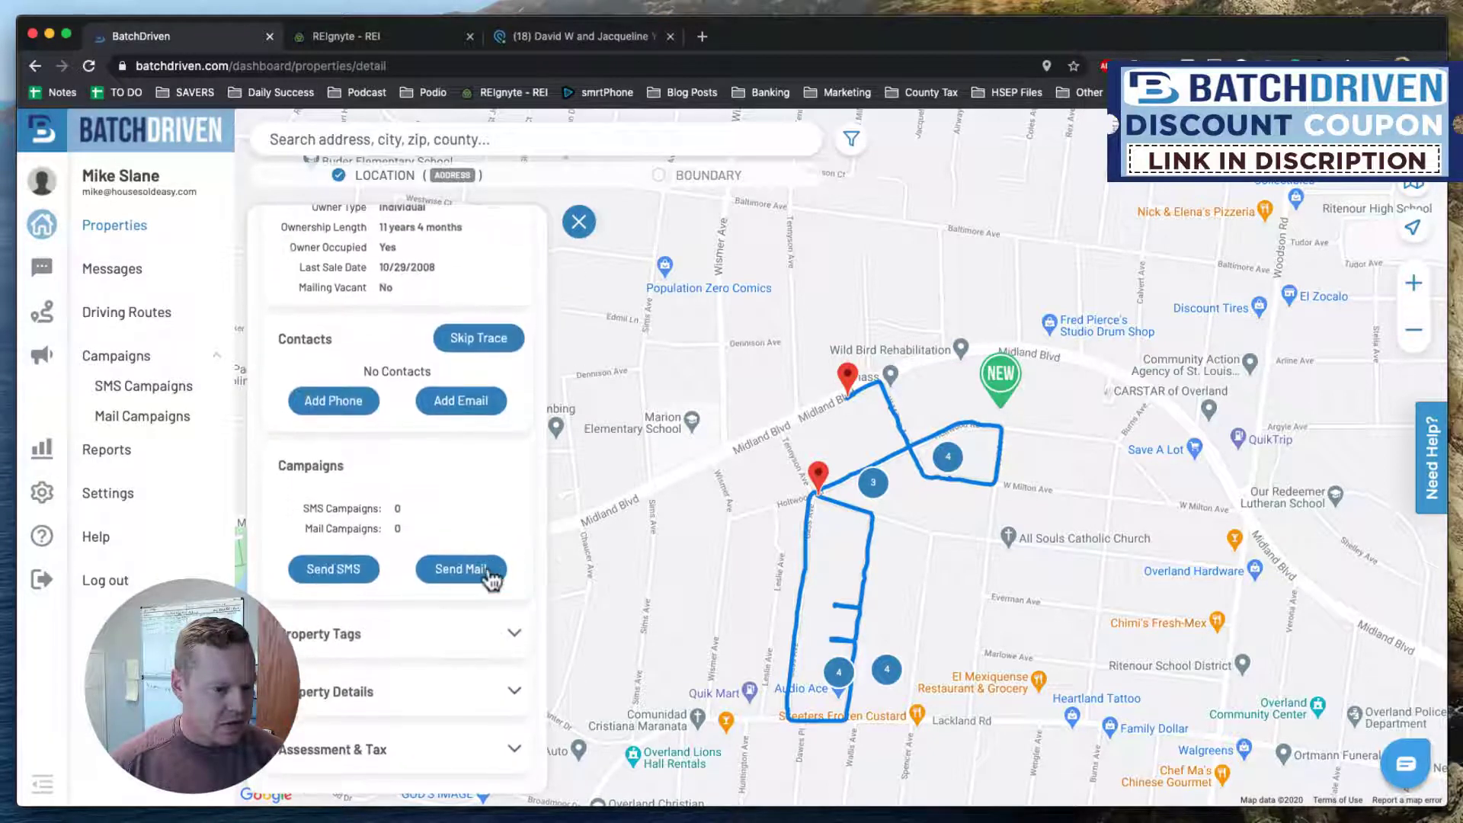
{"action": "scroll", "coordinate": [395, 405], "scroll_direction": "down", "scroll_amount": 5}
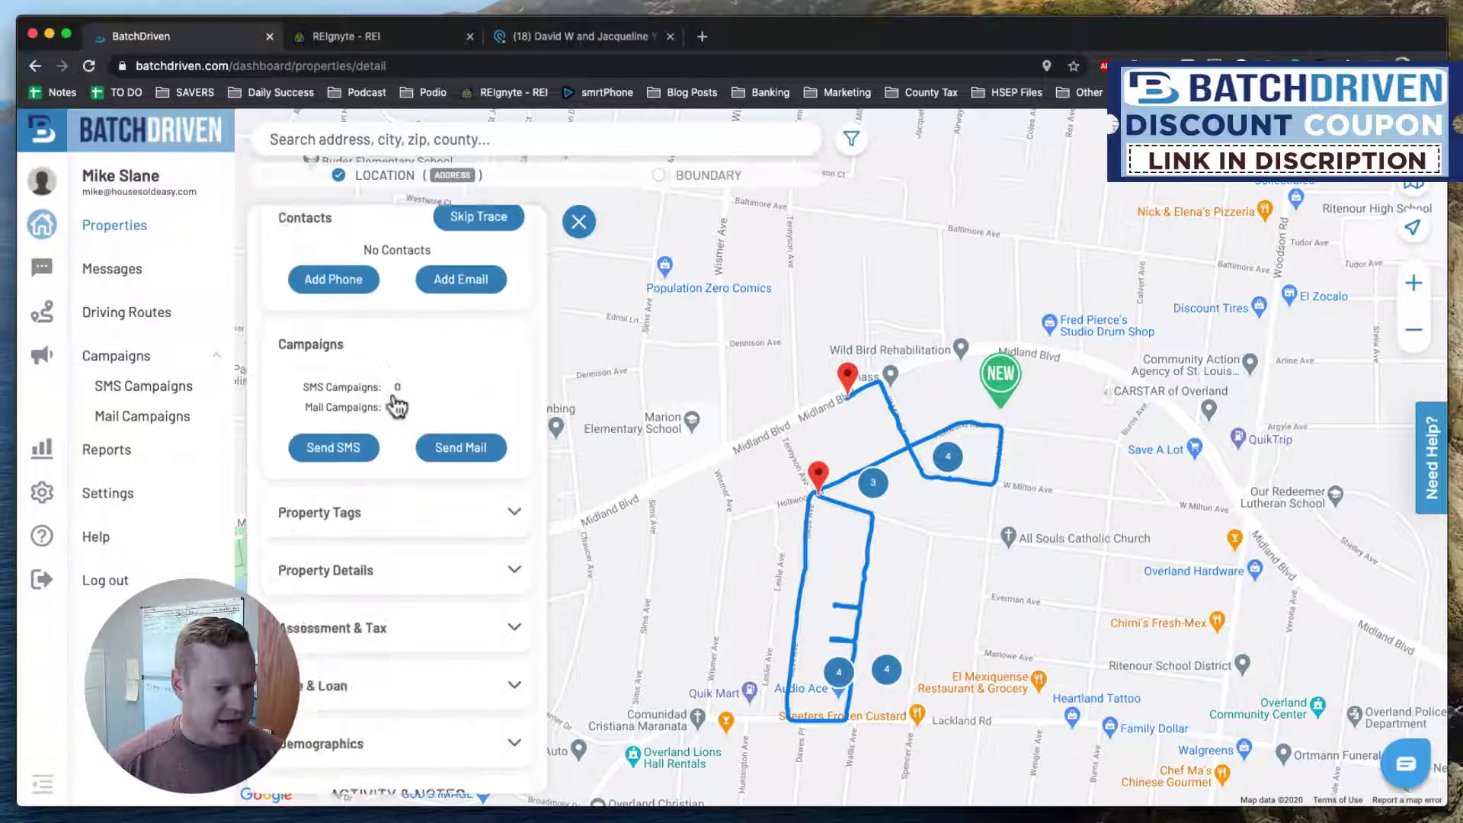
{"action": "scroll", "coordinate": [396, 406], "scroll_direction": "up", "scroll_amount": 6}
{"action": "scroll", "coordinate": [396, 406], "scroll_direction": "up", "scroll_amount": 8}
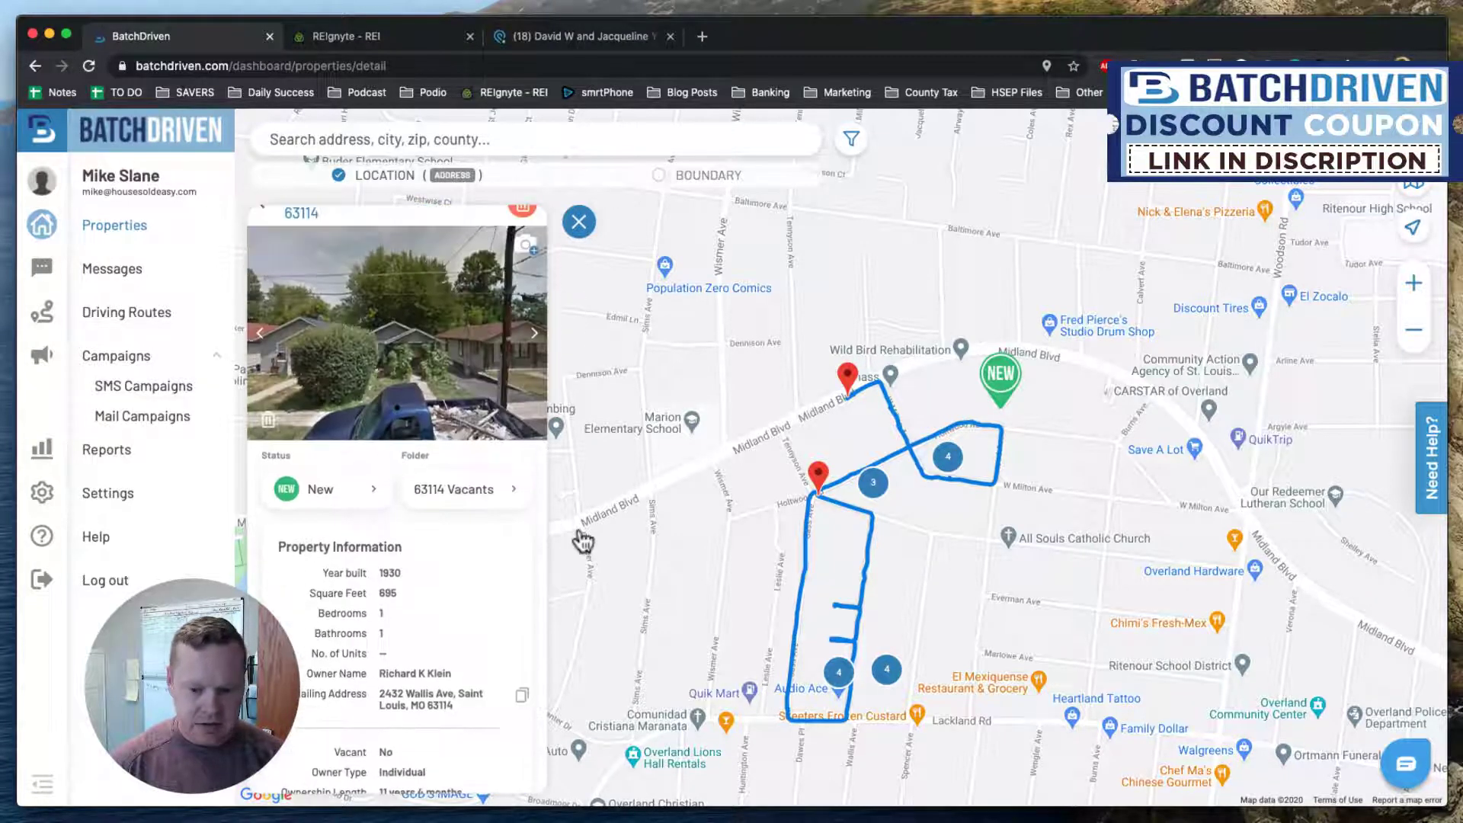
{"action": "left_click", "coordinate": [263, 237]}
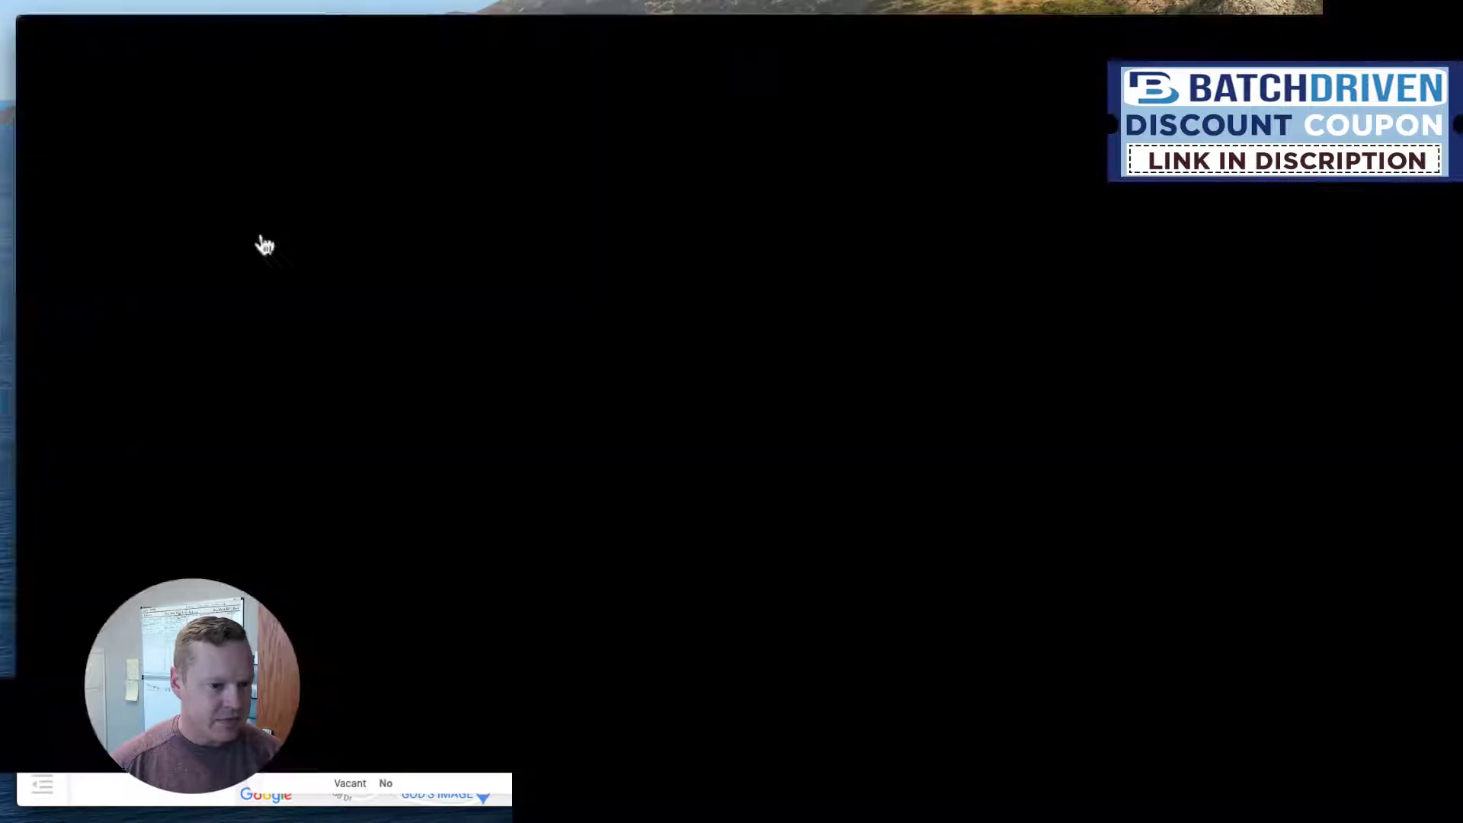
{"action": "left_click", "coordinate": [438, 507]}
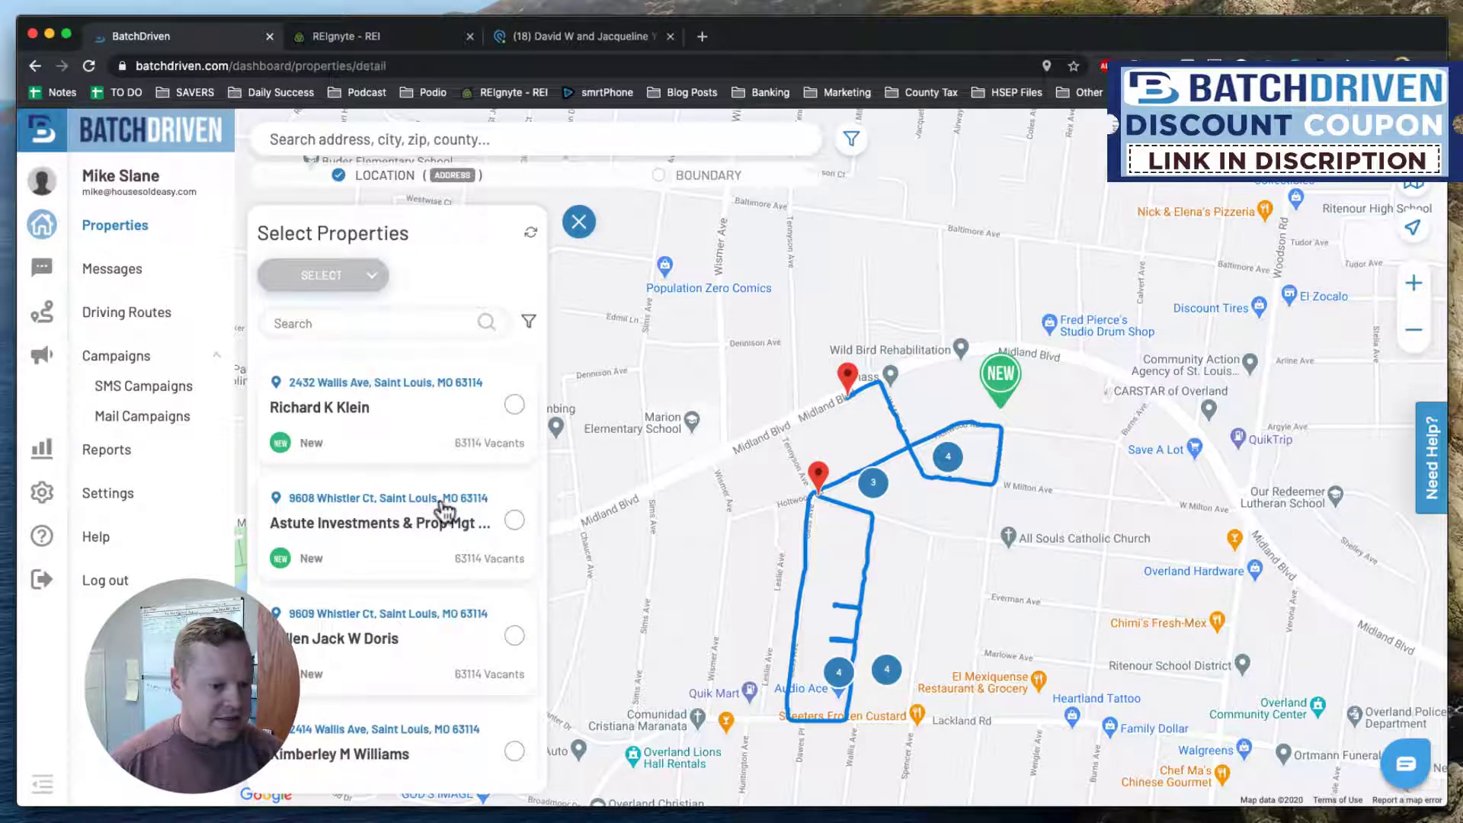
{"action": "scroll", "coordinate": [467, 637], "scroll_direction": "down", "scroll_amount": 7}
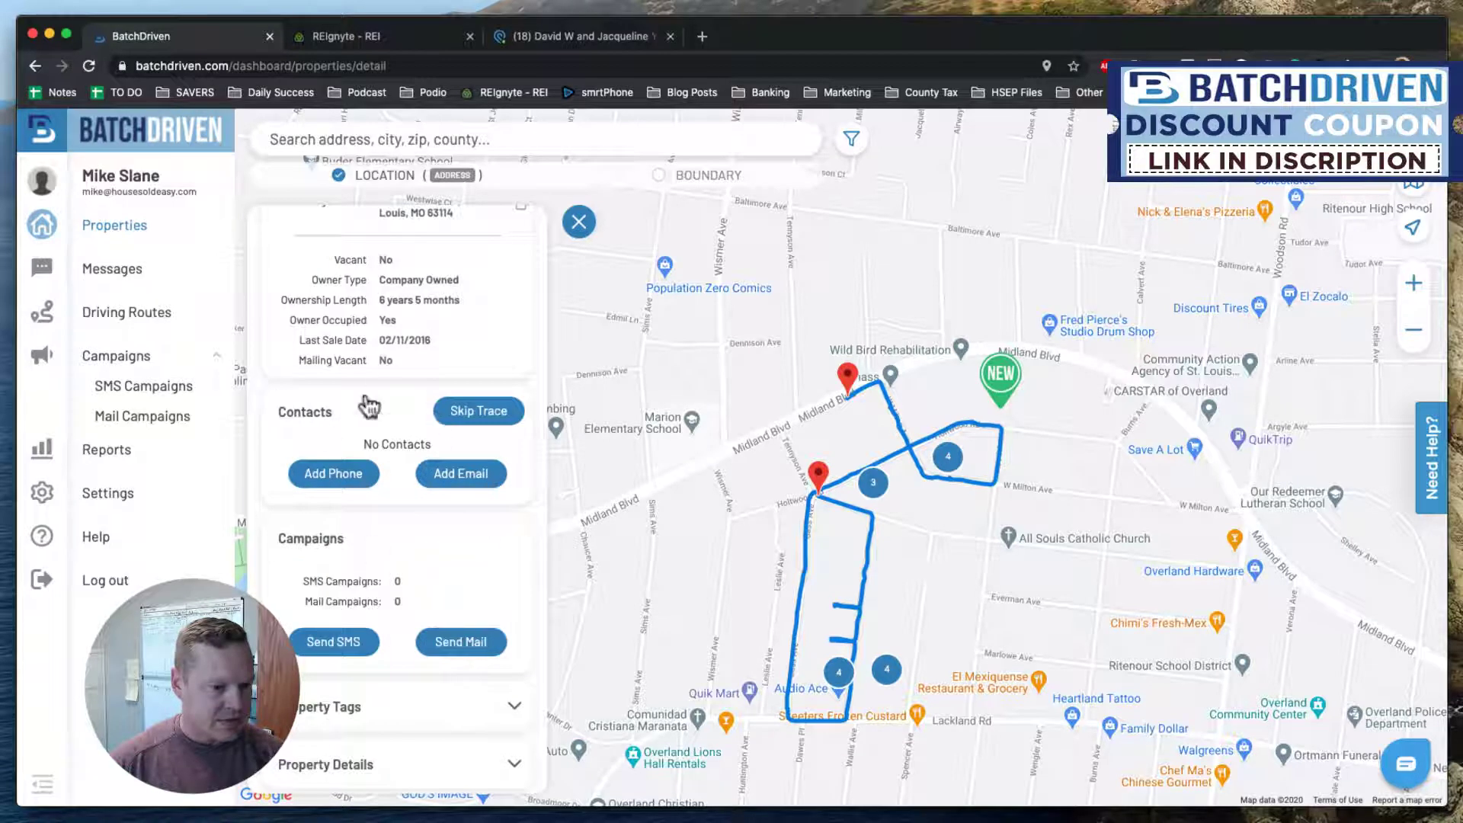
{"action": "scroll", "coordinate": [353, 431], "scroll_direction": "up", "scroll_amount": 6}
{"action": "scroll", "coordinate": [353, 431], "scroll_direction": "up", "scroll_amount": 3}
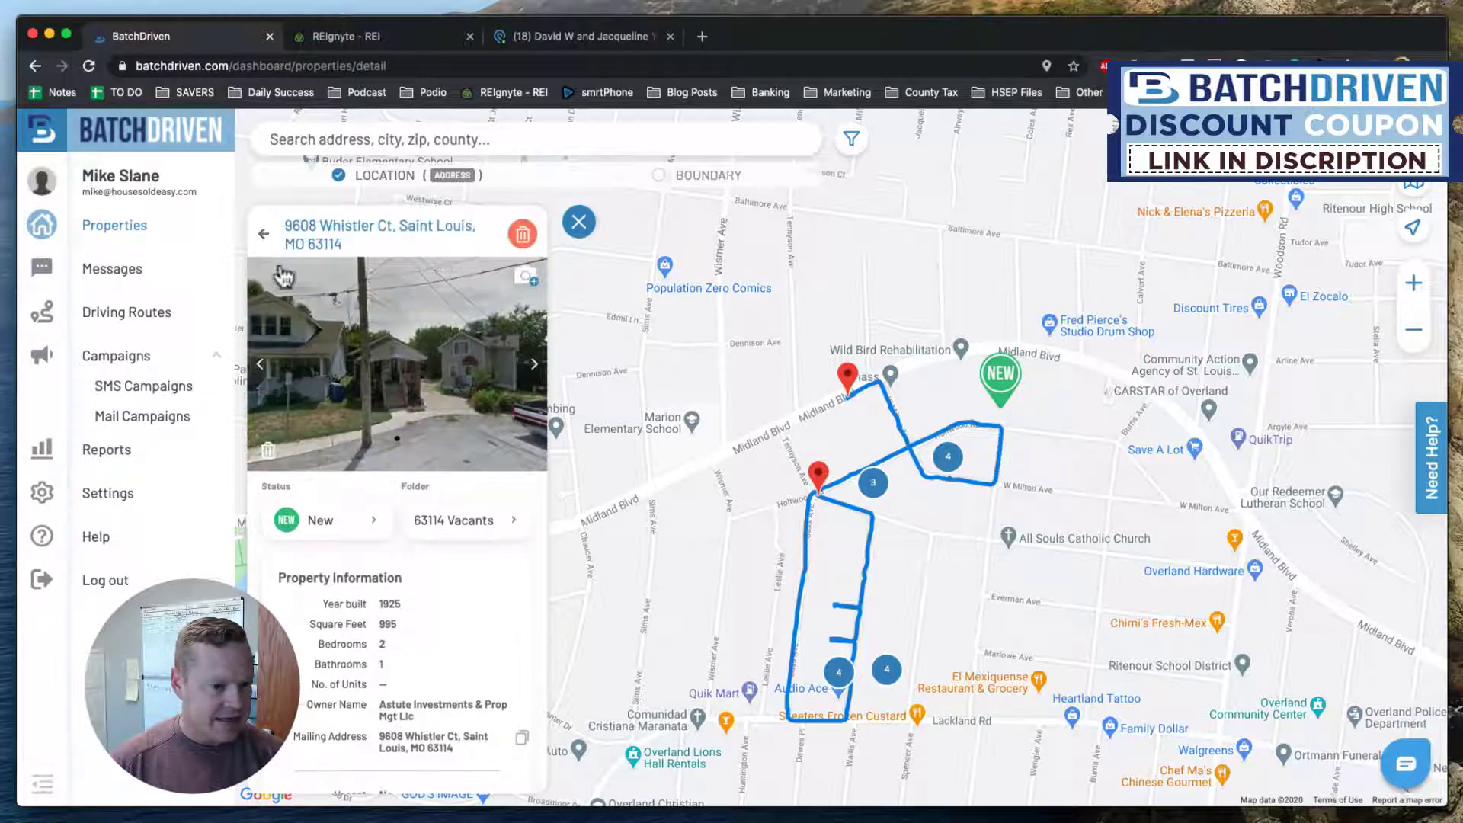
{"action": "left_click", "coordinate": [263, 240]}
{"action": "scroll", "coordinate": [439, 457], "scroll_direction": "down", "scroll_amount": 3}
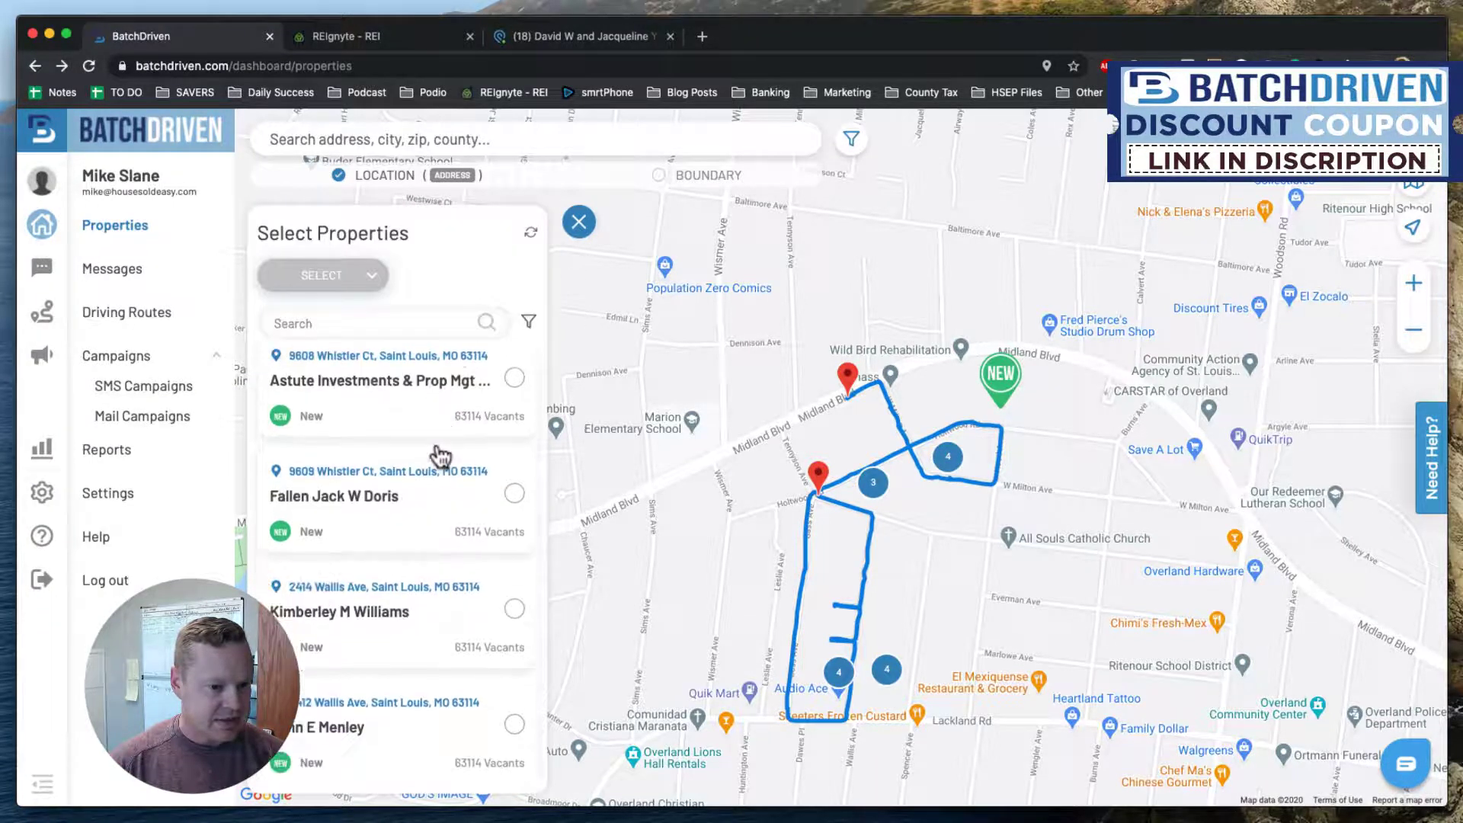
{"action": "scroll", "coordinate": [441, 456], "scroll_direction": "down", "scroll_amount": 4}
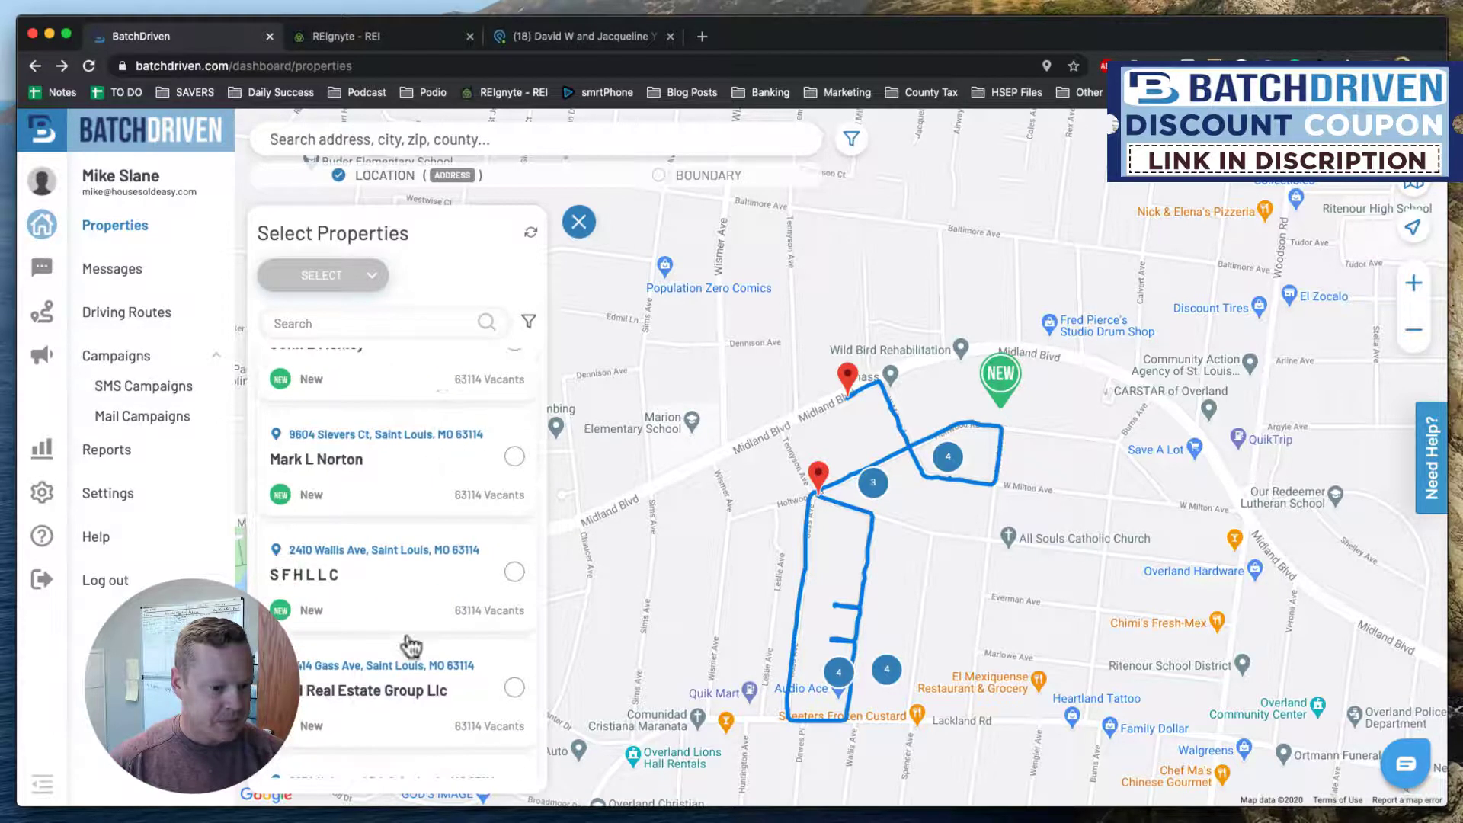
{"action": "left_click", "coordinate": [419, 550]}
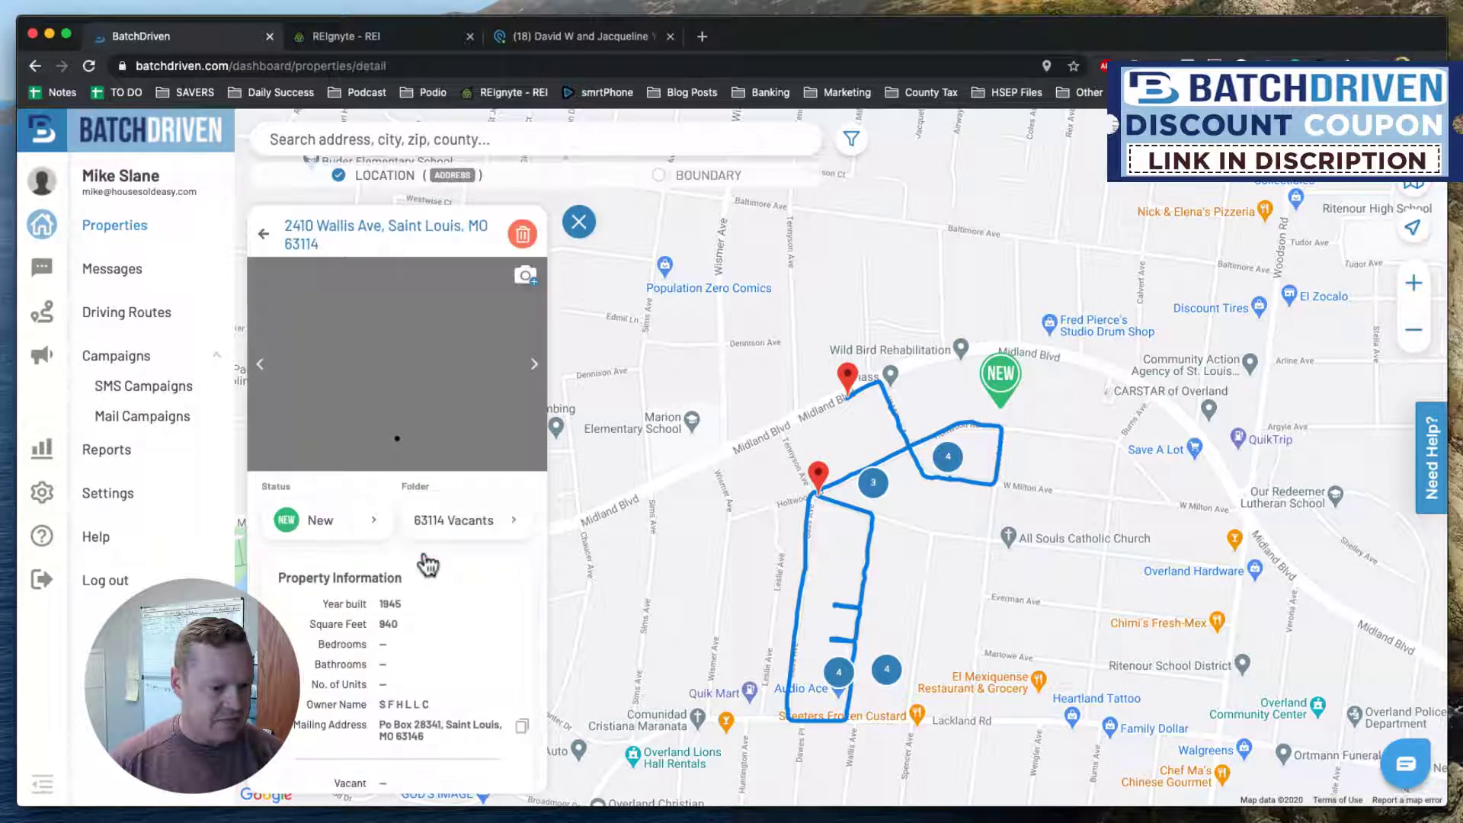
{"action": "scroll", "coordinate": [427, 564], "scroll_direction": "down", "scroll_amount": 5}
{"action": "scroll", "coordinate": [424, 561], "scroll_direction": "down", "scroll_amount": 1}
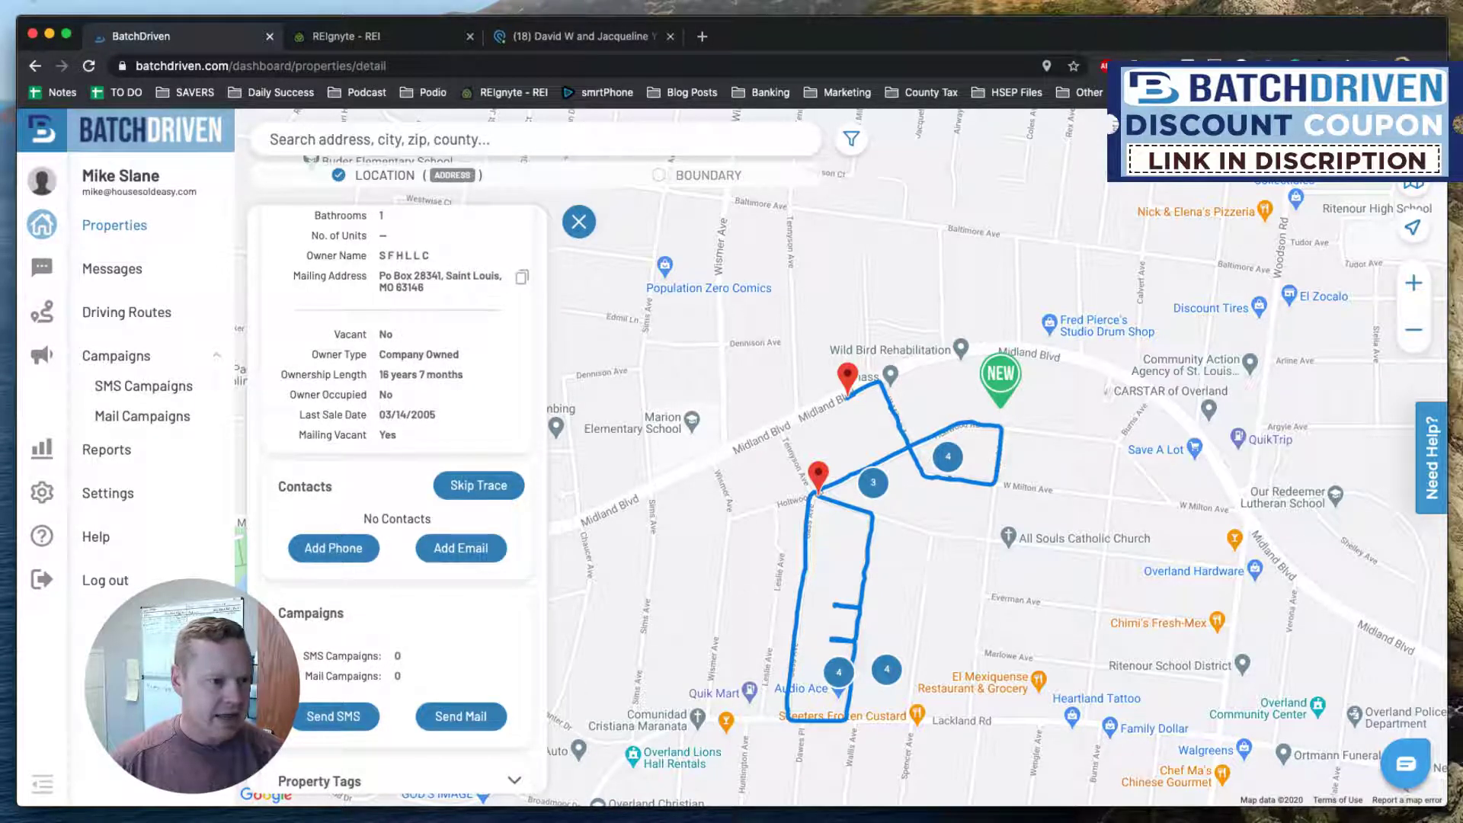
{"action": "left_click", "coordinate": [88, 66]}
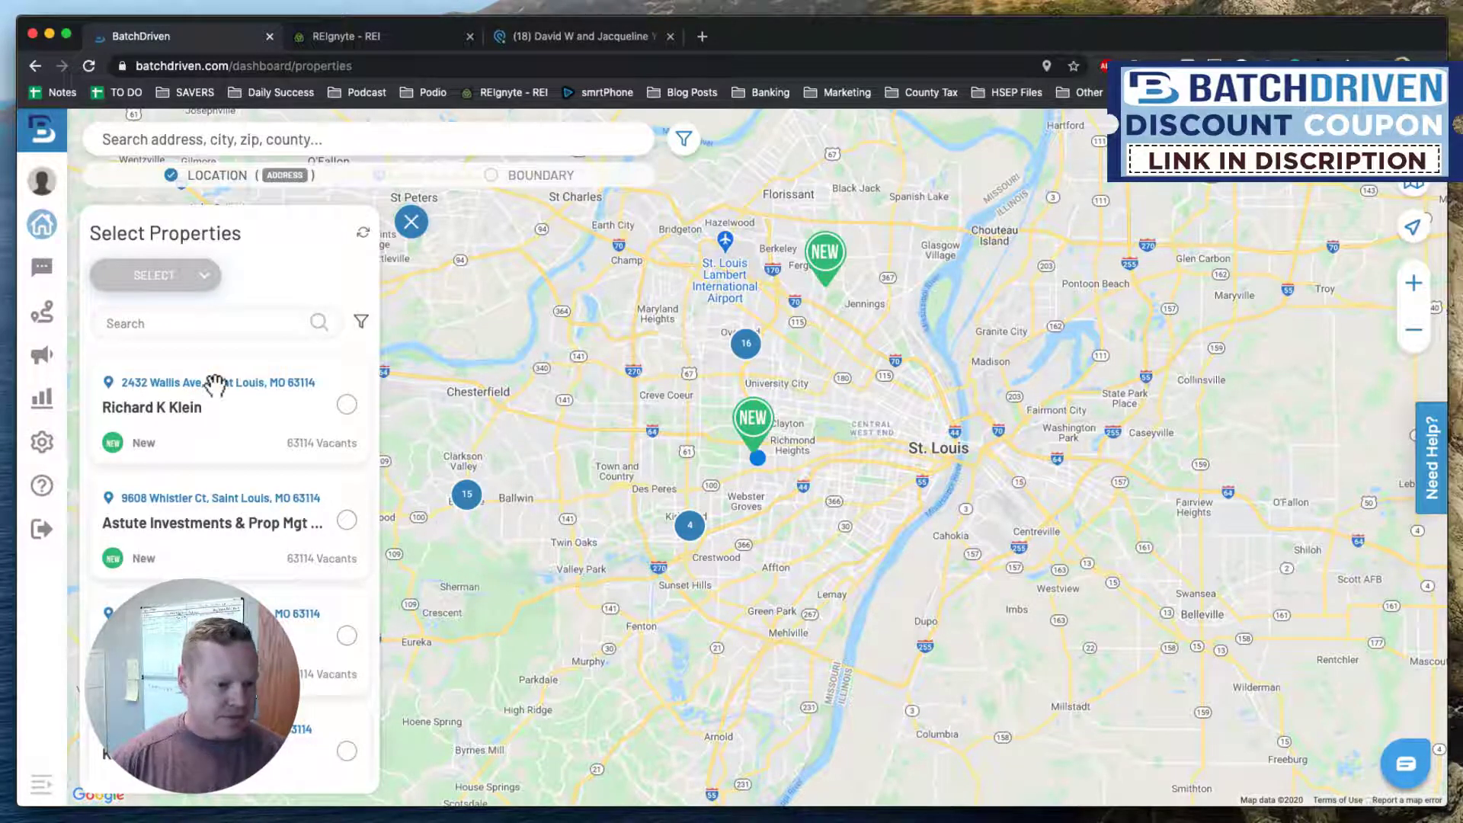
{"action": "left_click", "coordinate": [302, 424]}
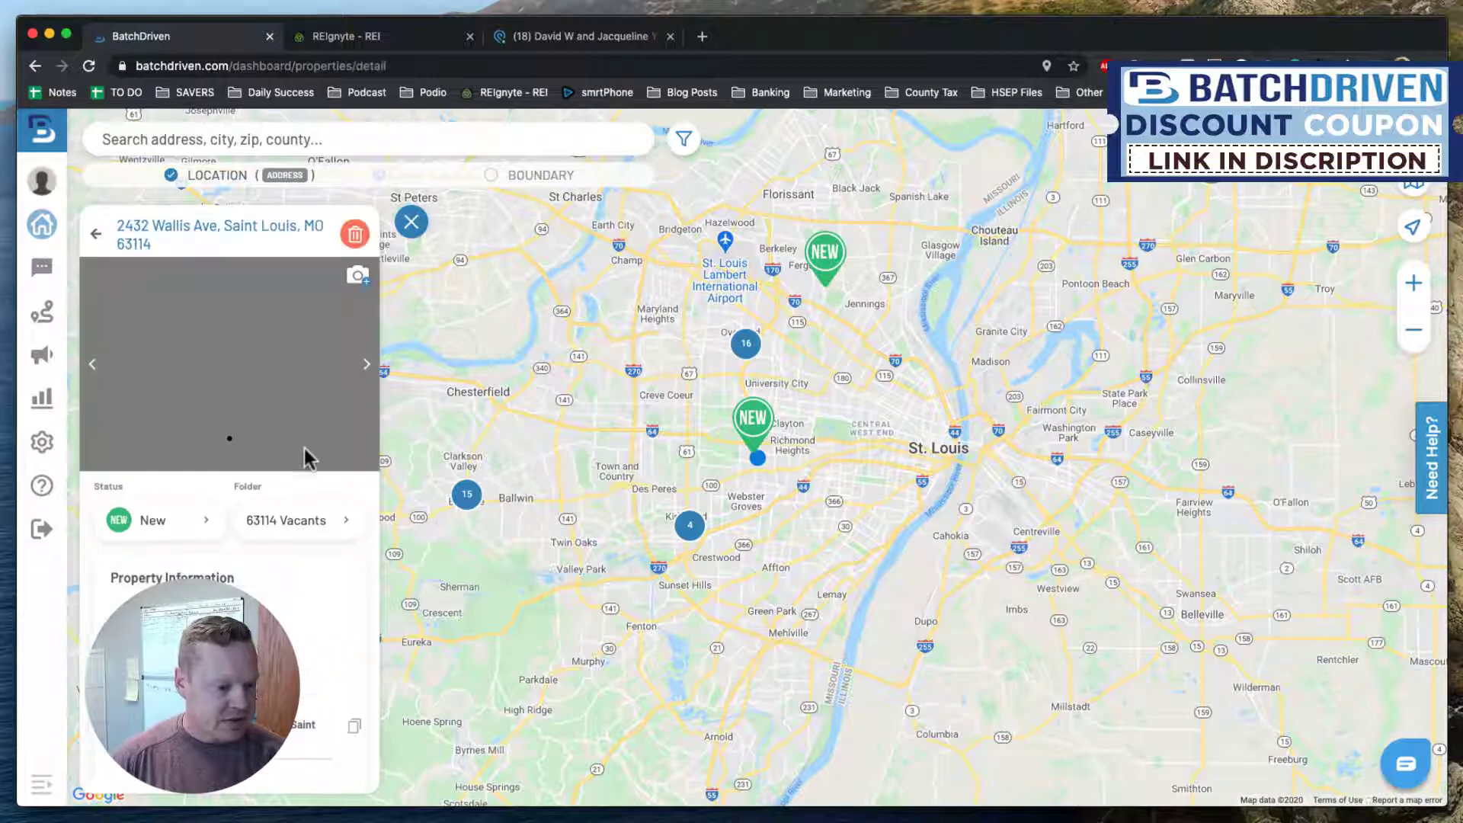
{"action": "scroll", "coordinate": [295, 613], "scroll_direction": "down", "scroll_amount": 5}
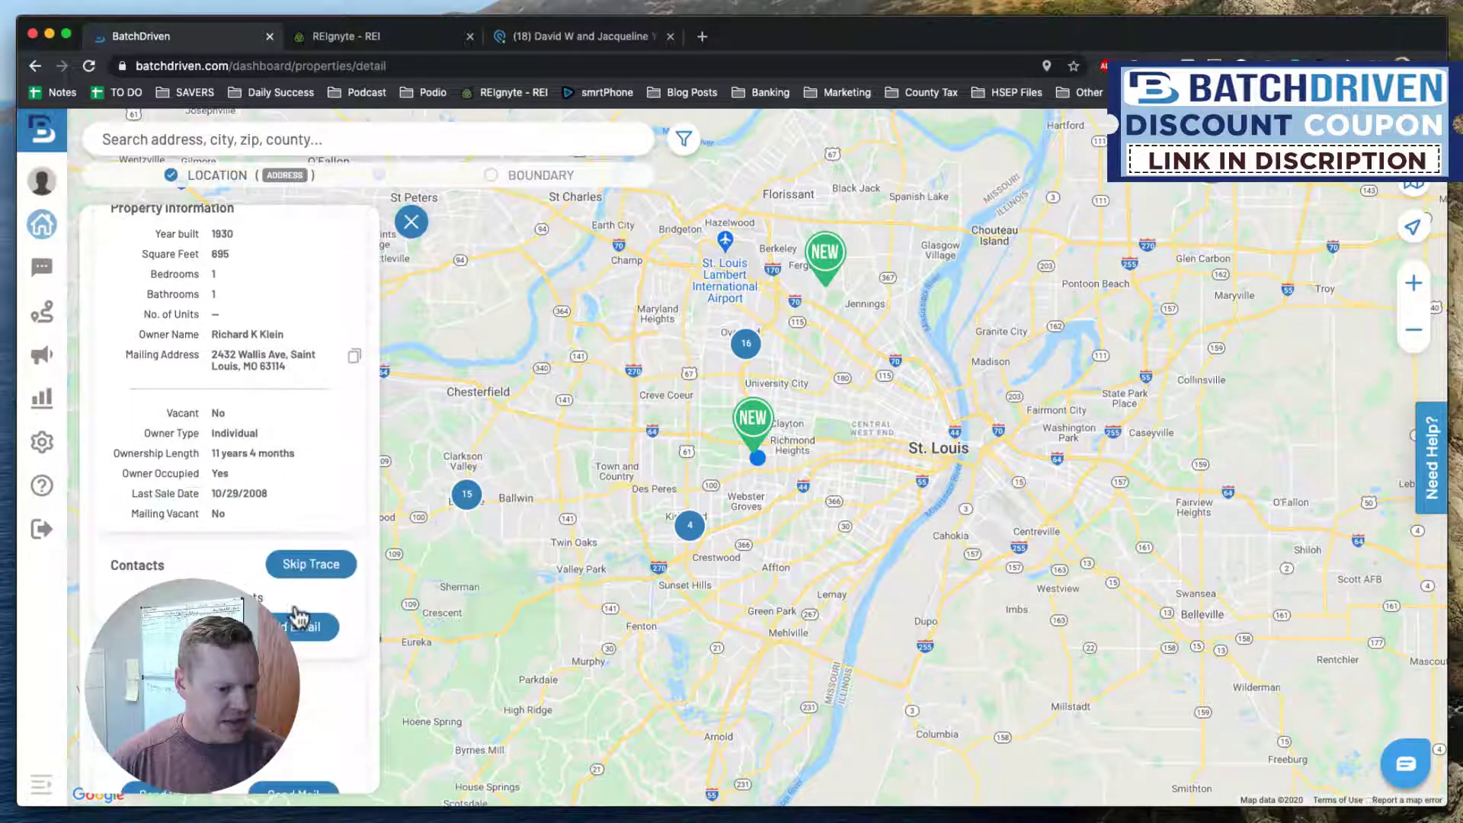
{"action": "left_click", "coordinate": [302, 567]}
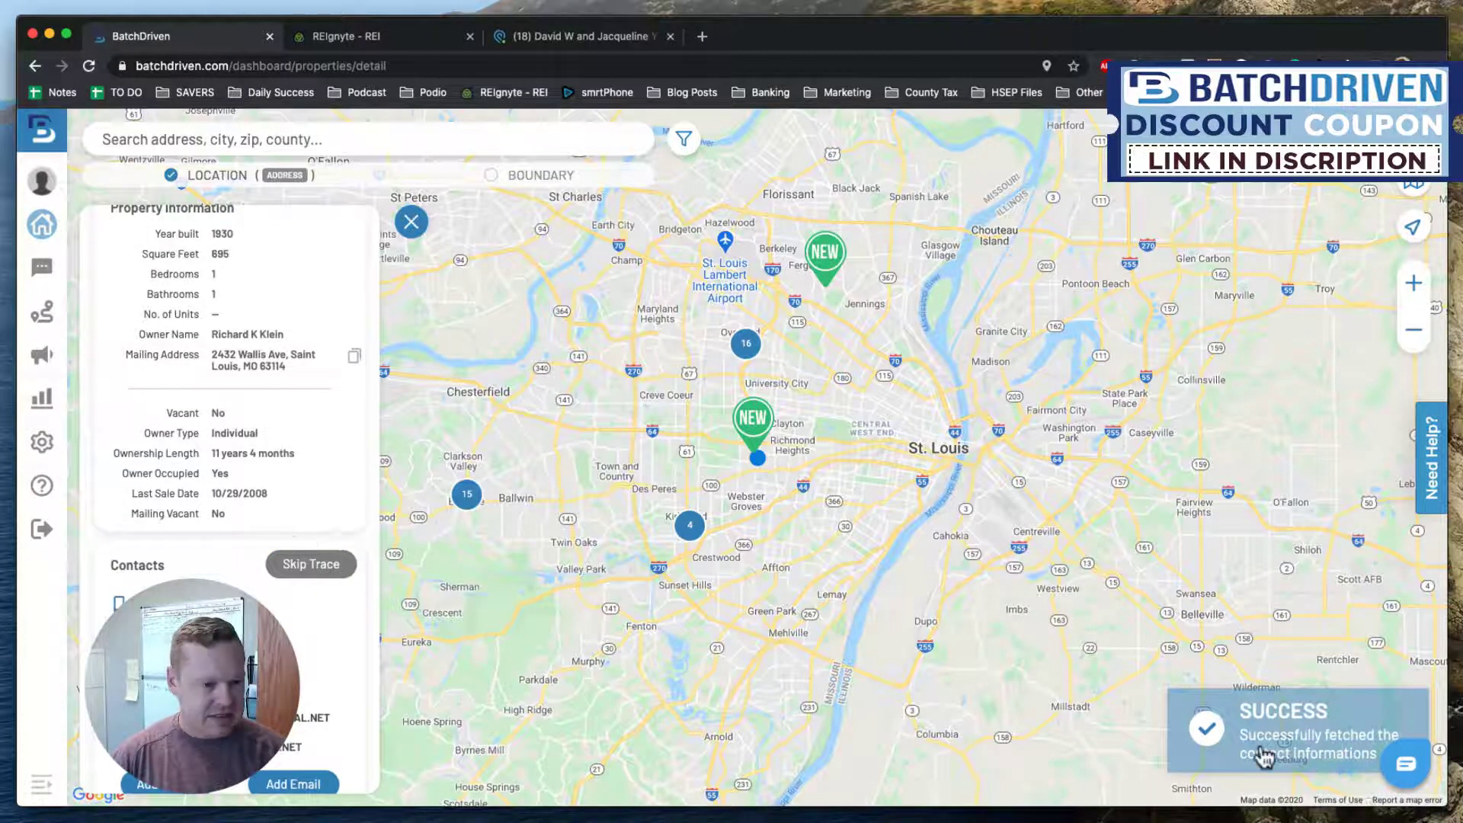
{"action": "scroll", "coordinate": [204, 462], "scroll_direction": "up", "scroll_amount": 2}
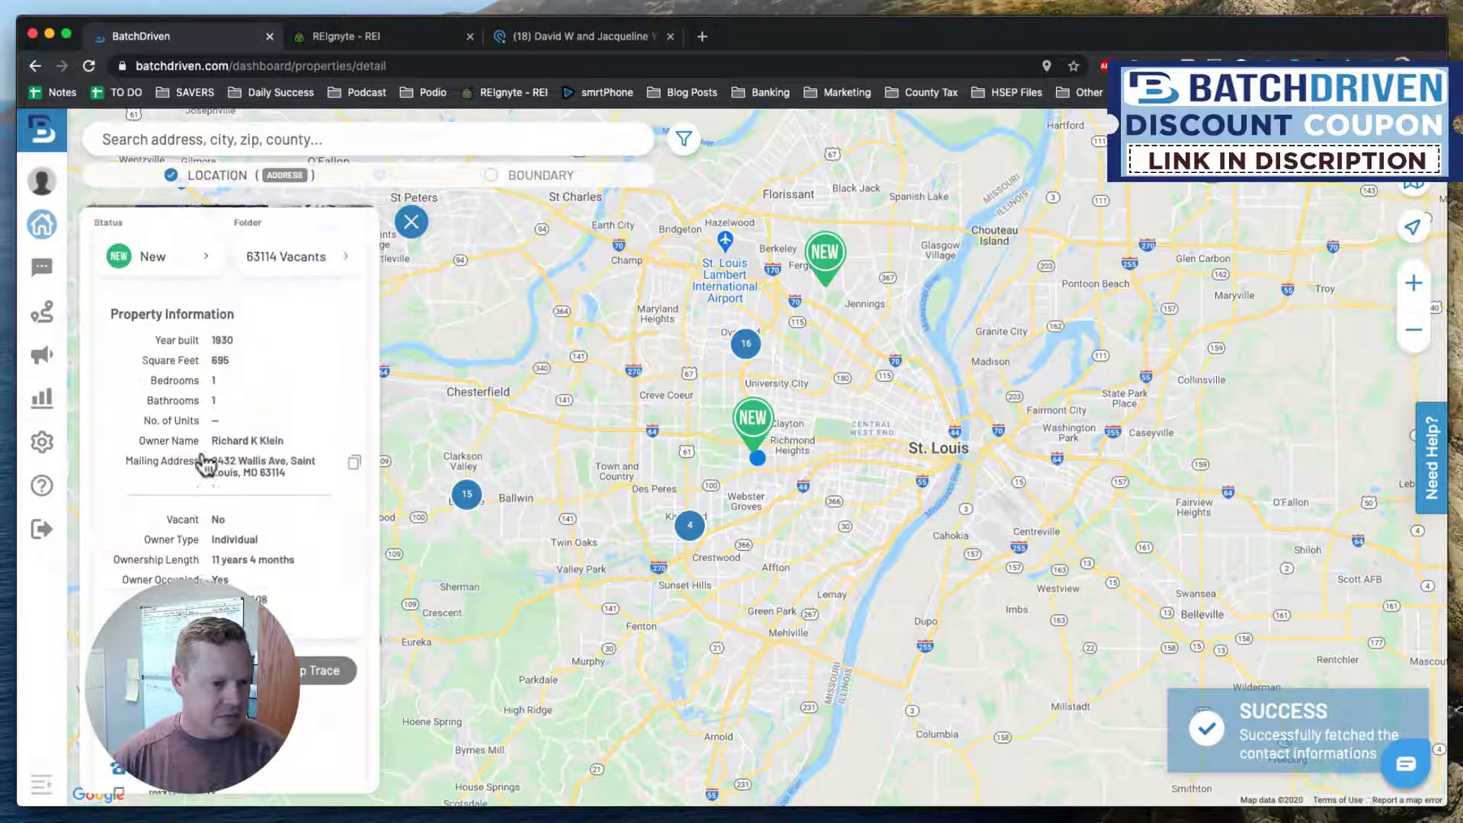
{"action": "left_click", "coordinate": [411, 222]}
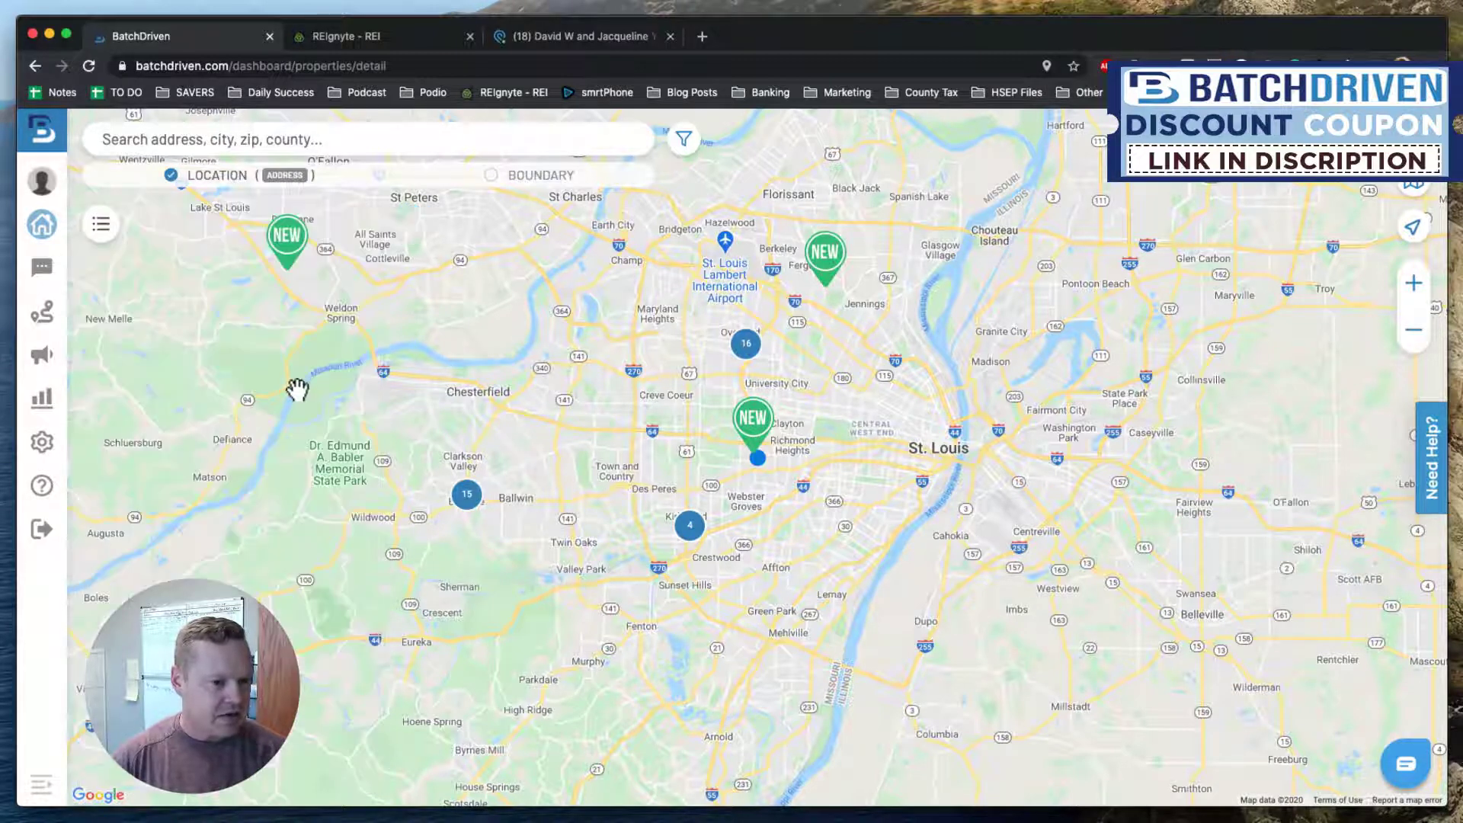
Choose Select all (38) in the Select Properties list, then open the support chat.
{"action": "left_click", "coordinate": [43, 225]}
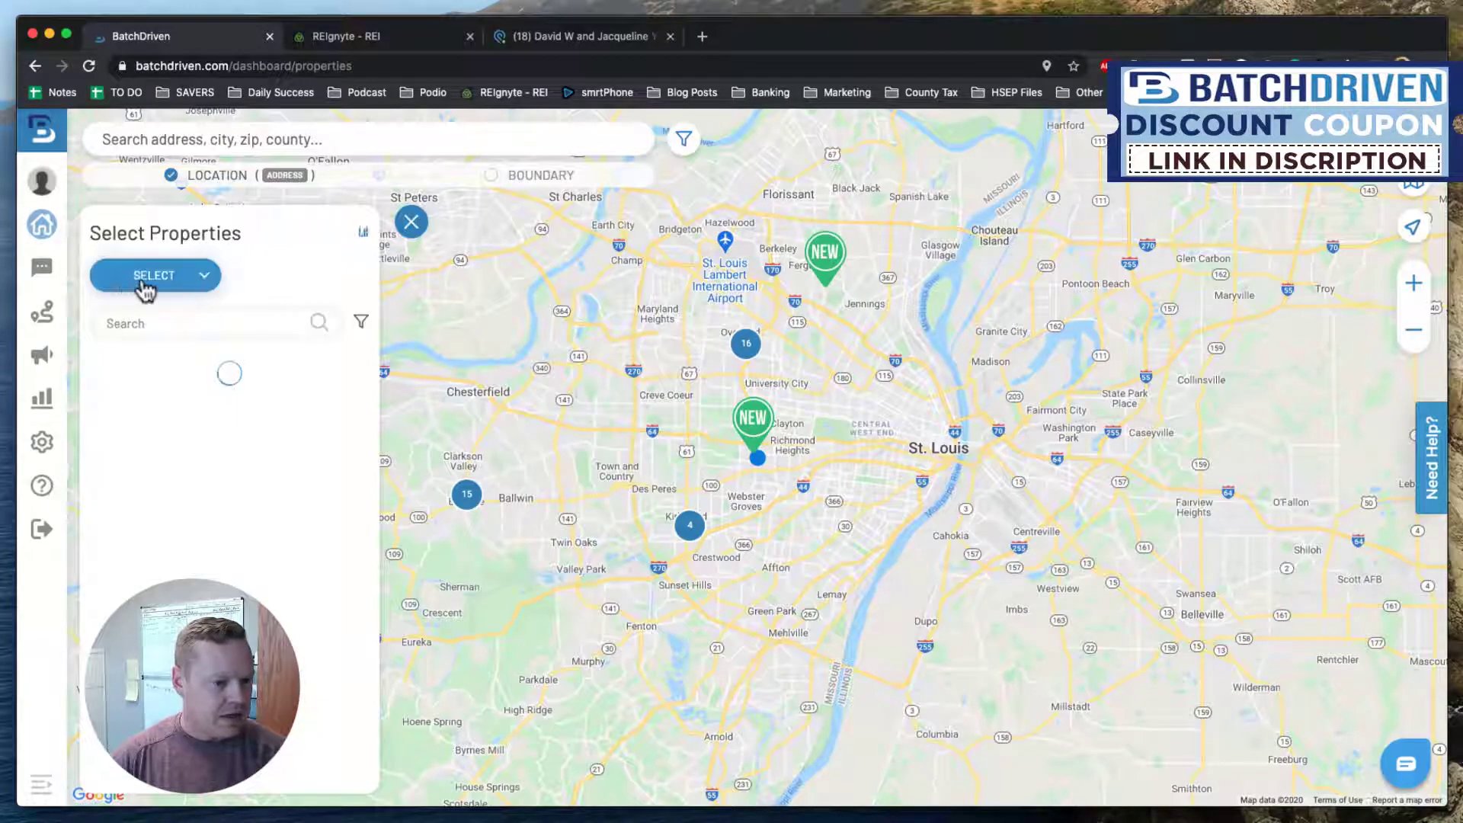
{"action": "left_click", "coordinate": [200, 275]}
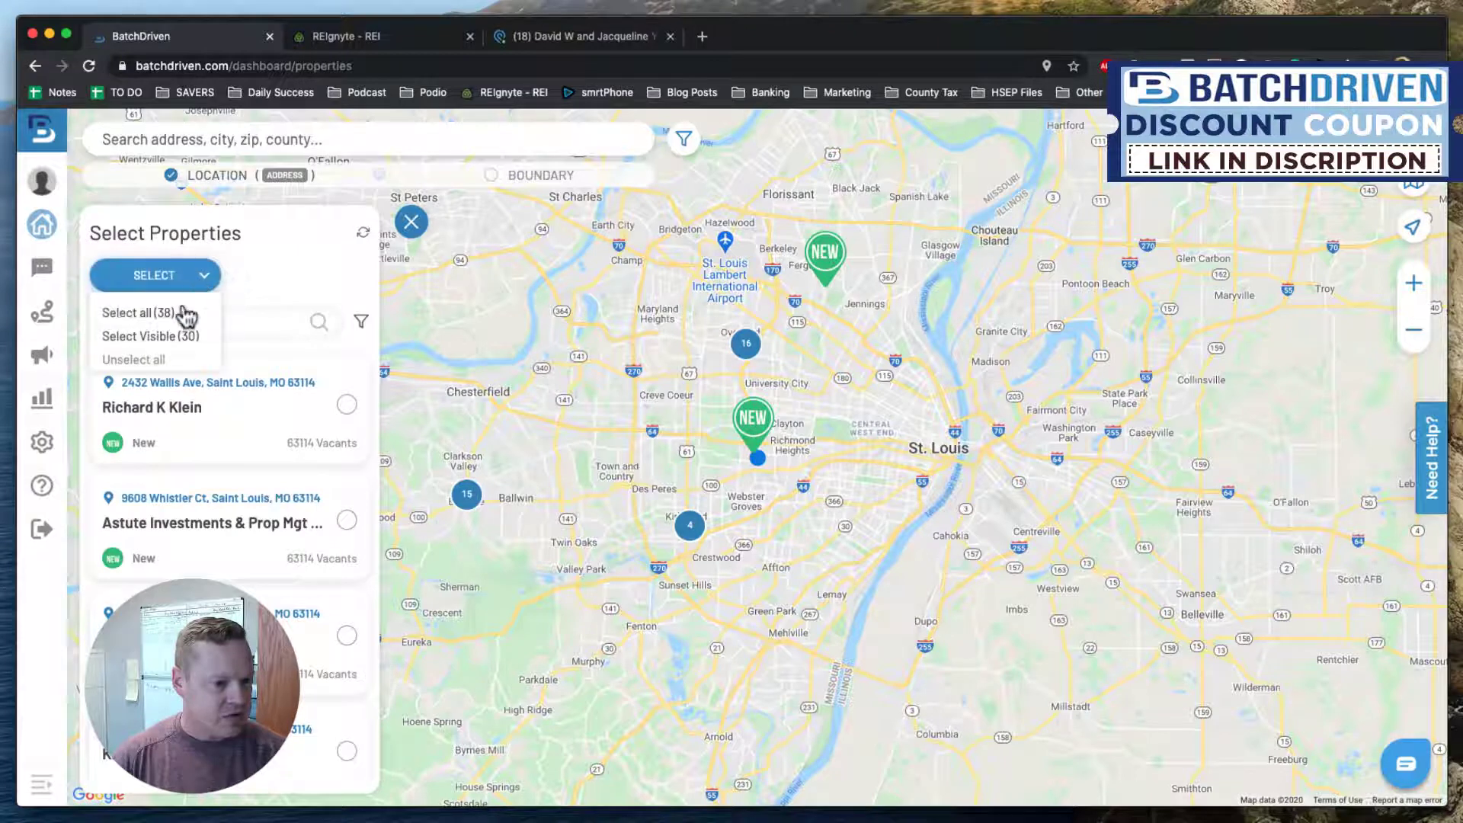
{"action": "left_click", "coordinate": [139, 313]}
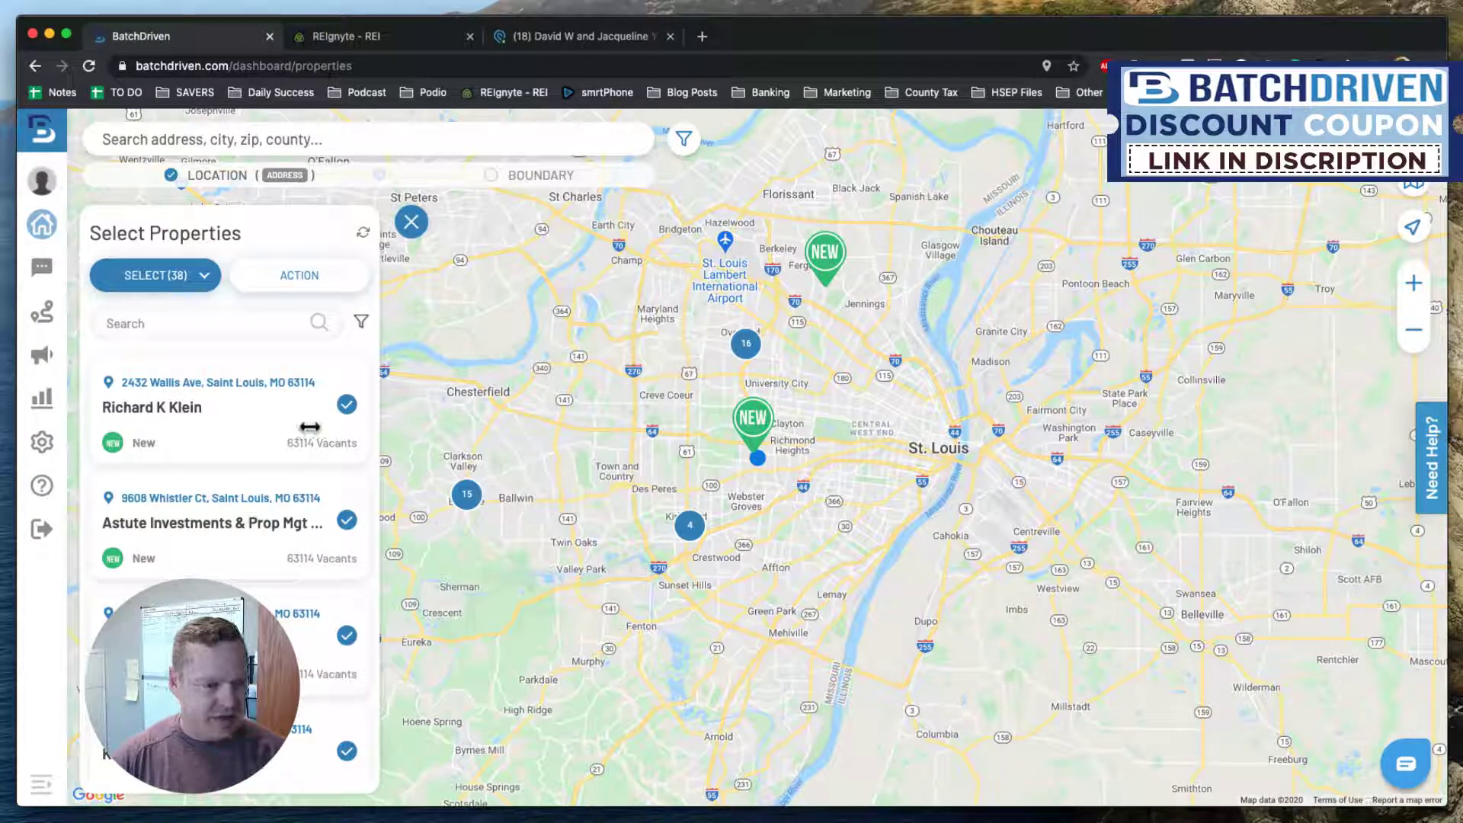
{"action": "left_click", "coordinate": [1408, 784]}
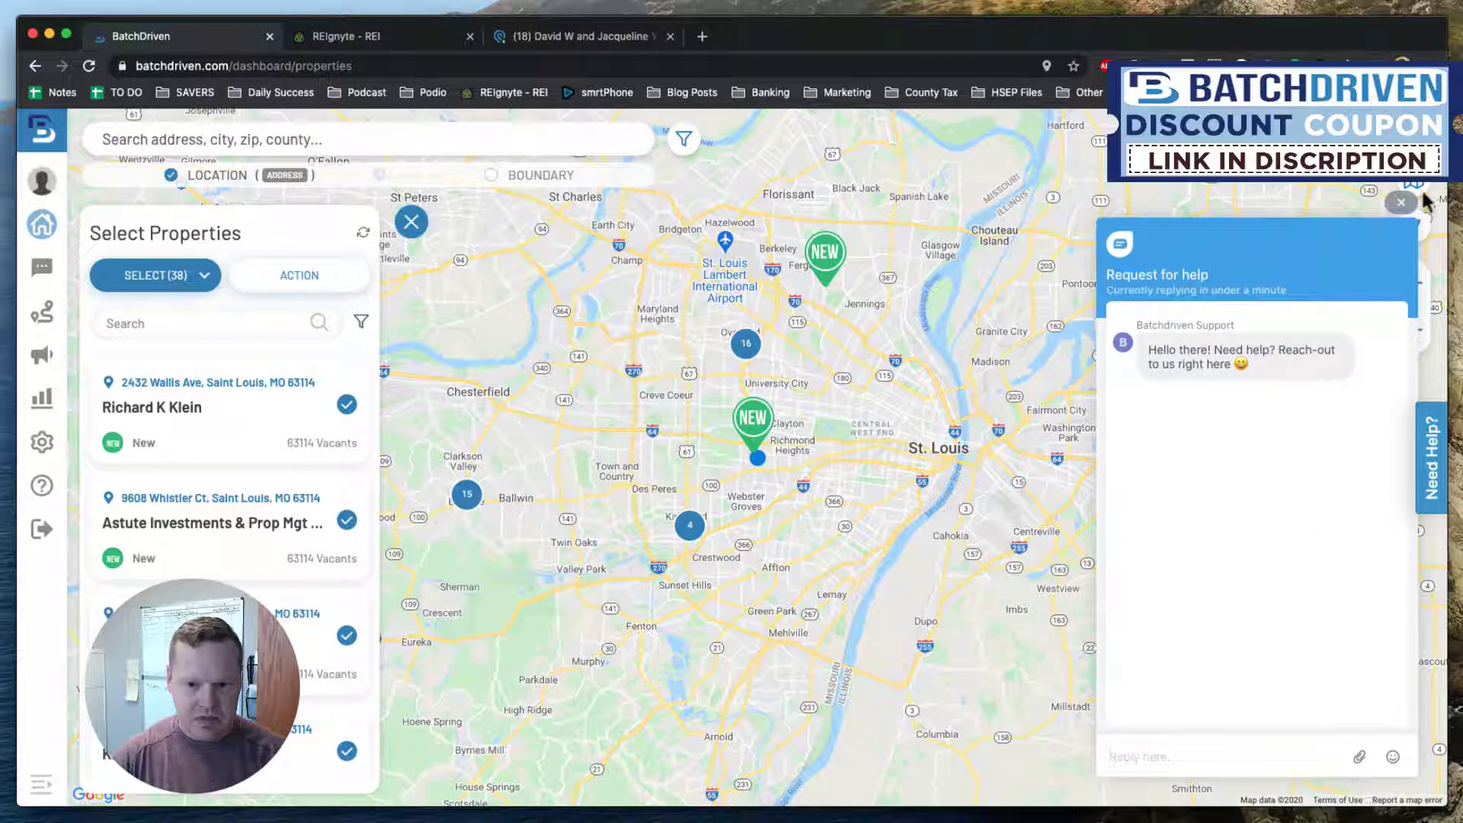
Filter the property map to a single team member's properties, then unselect all properties.
{"action": "left_click", "coordinate": [1400, 202]}
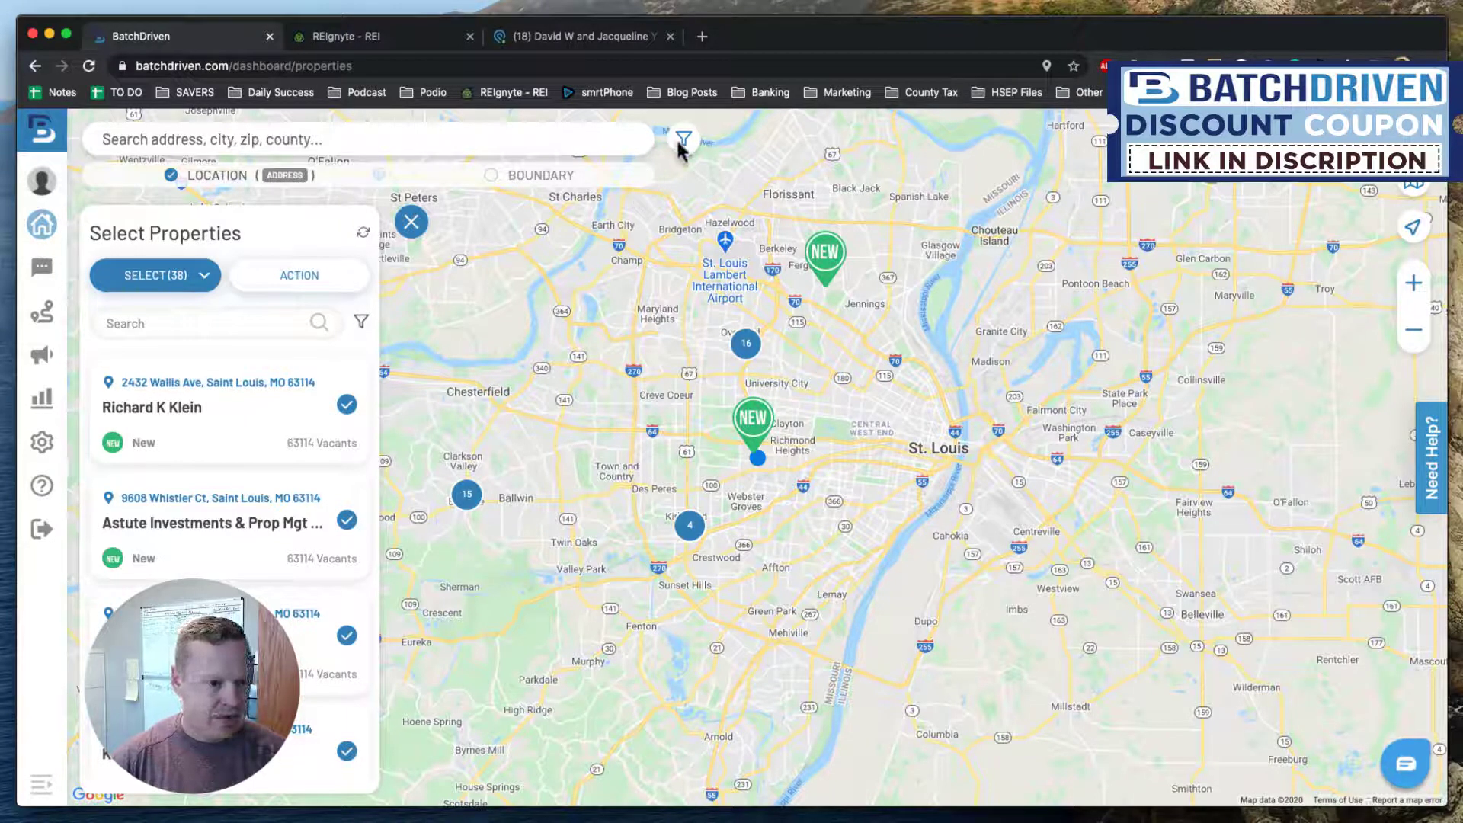
{"action": "left_click", "coordinate": [683, 141]}
{"action": "scroll", "coordinate": [1356, 620], "scroll_direction": "down", "scroll_amount": 4}
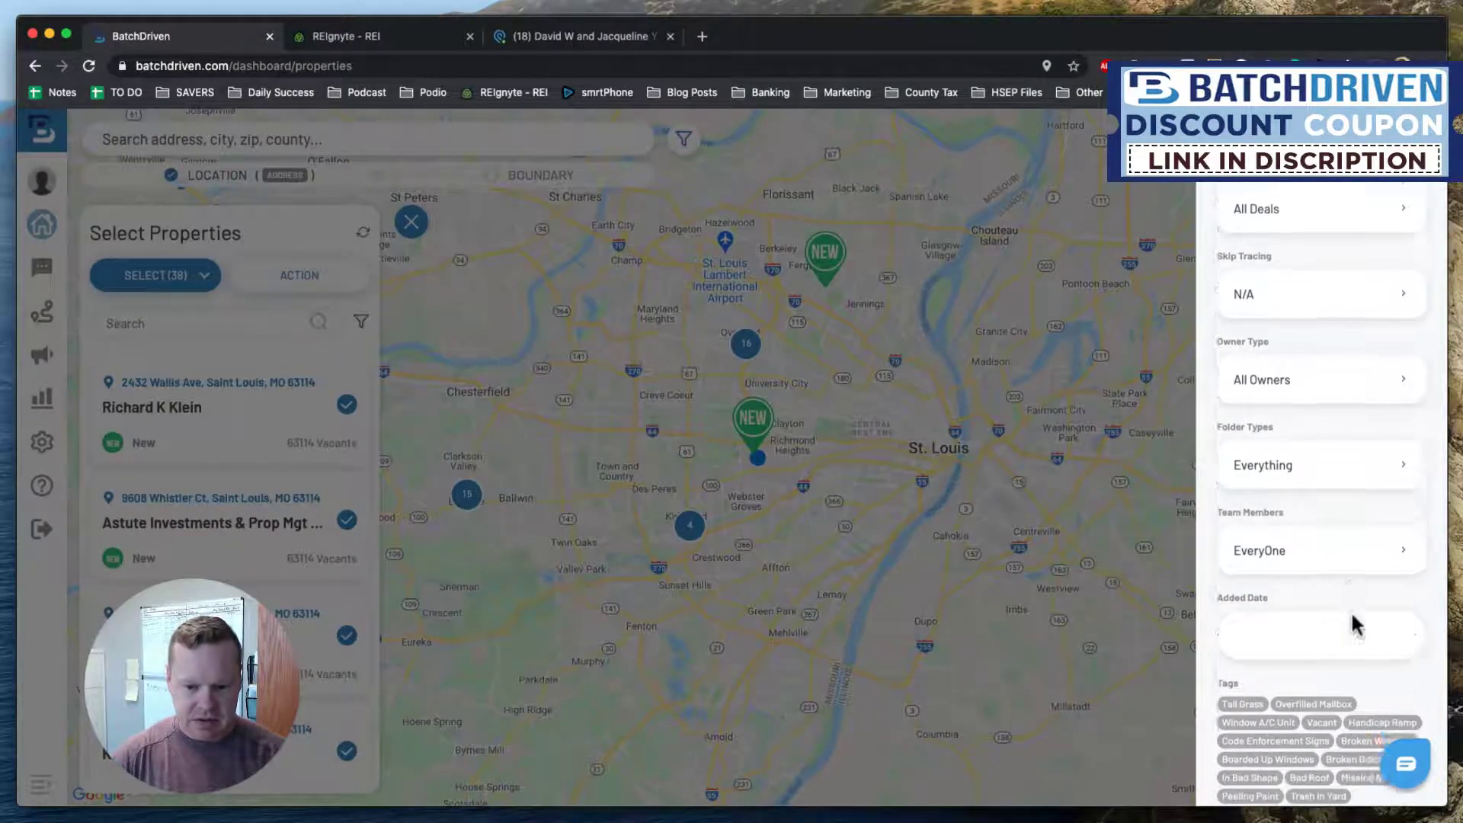
{"action": "left_click", "coordinate": [1336, 449]}
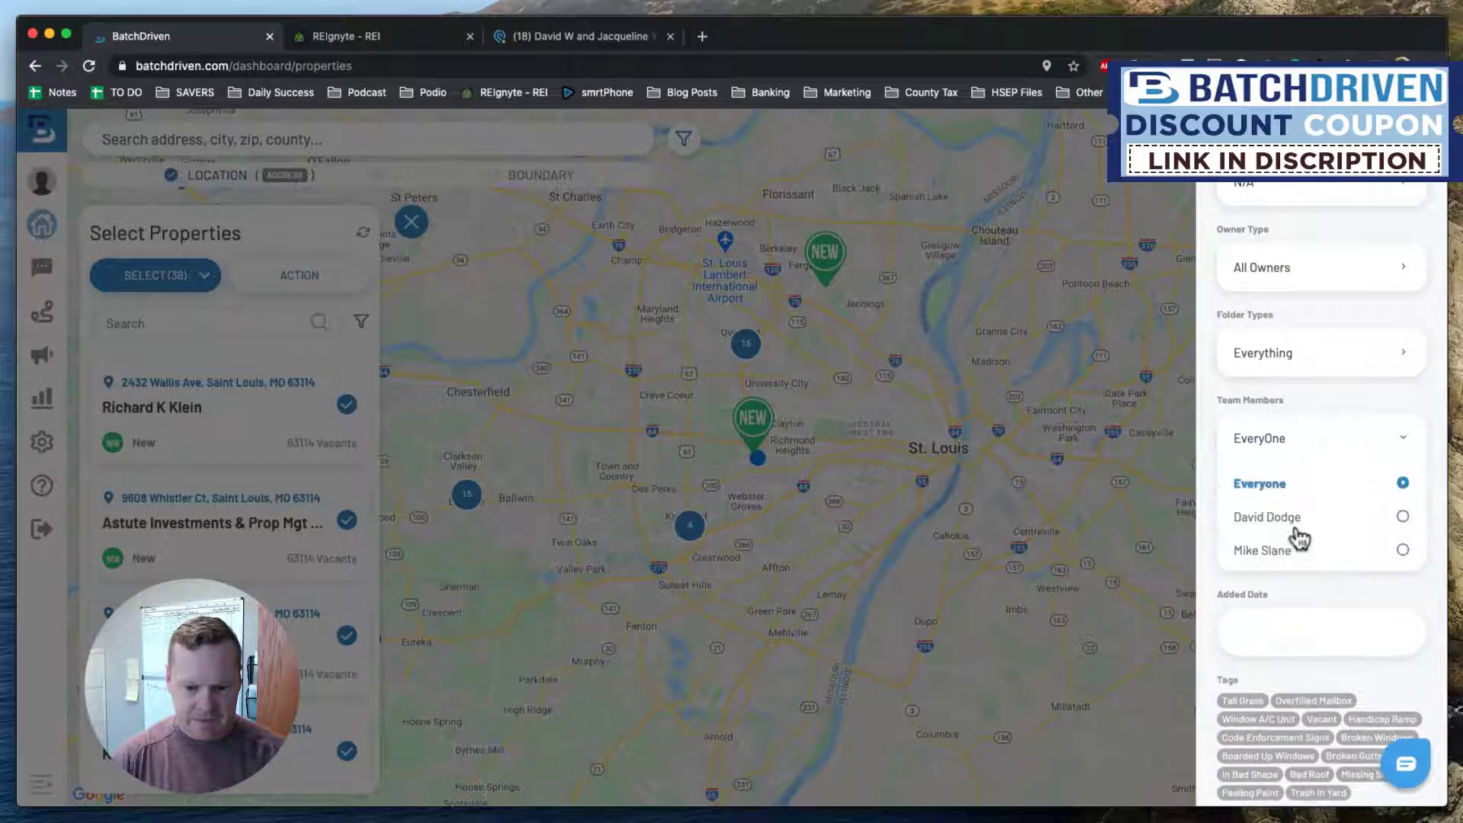
{"action": "left_click", "coordinate": [1400, 550]}
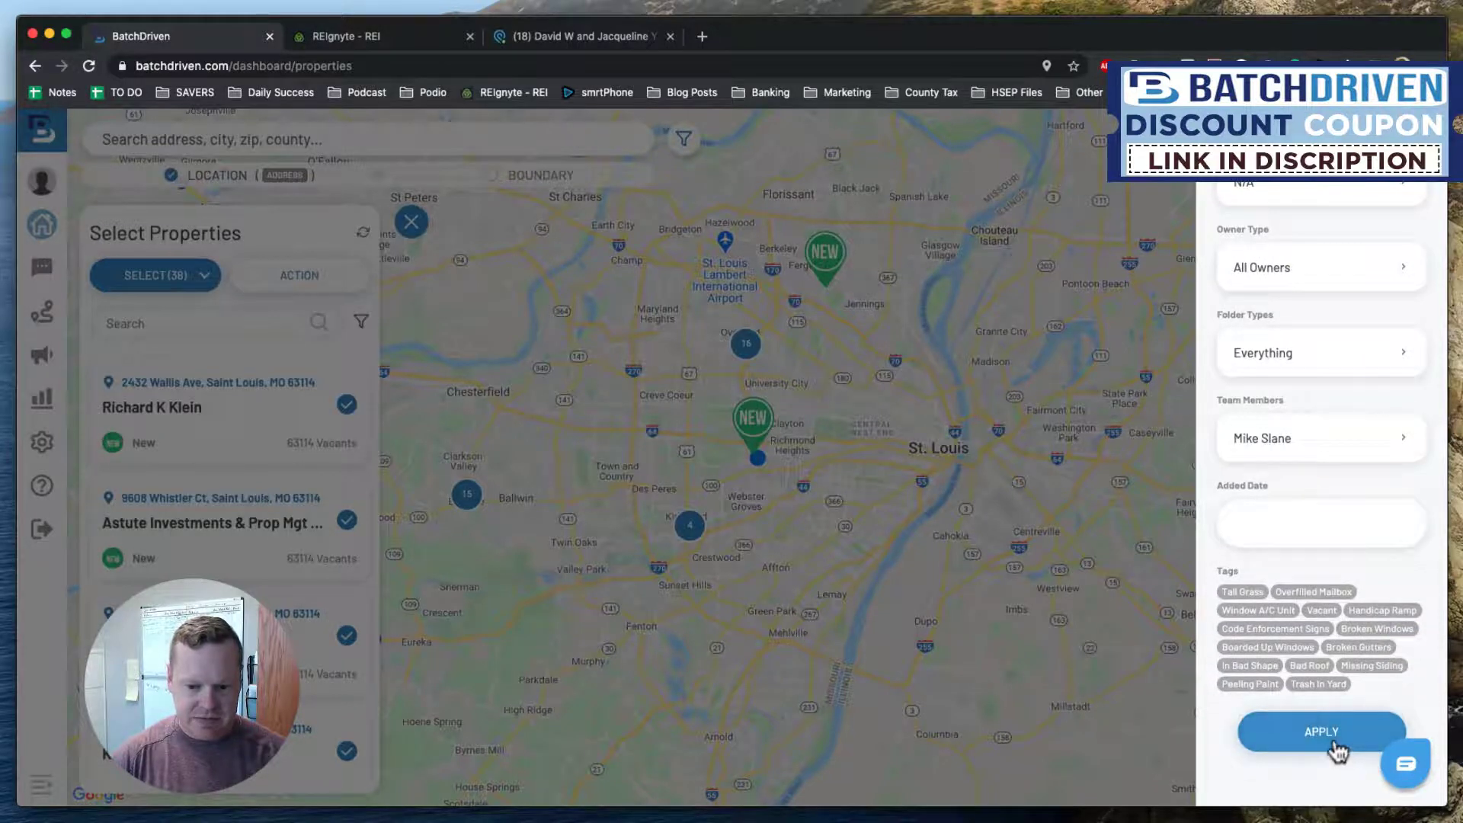
{"action": "left_click", "coordinate": [1323, 742]}
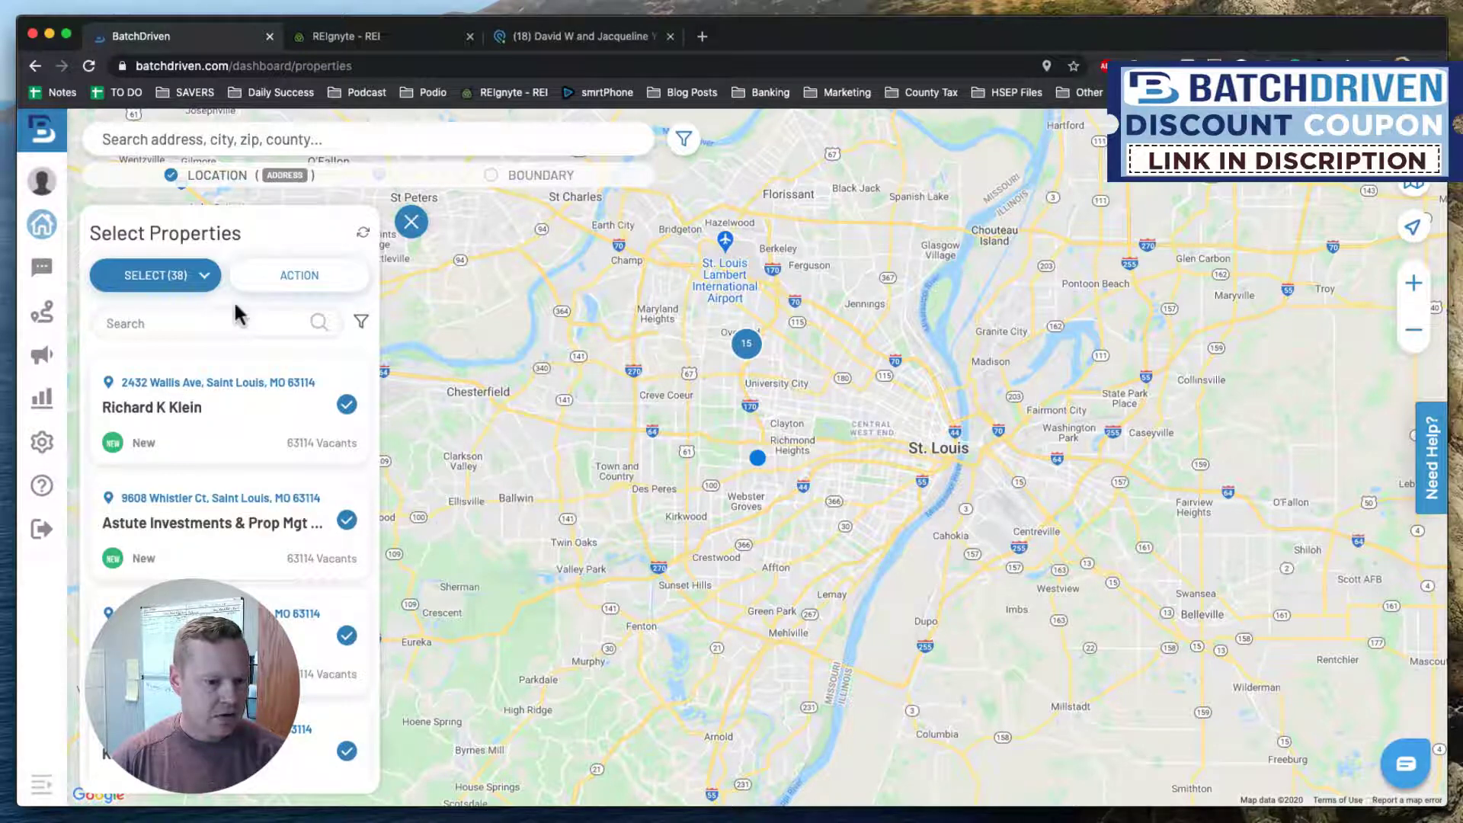
{"action": "left_click", "coordinate": [204, 275]}
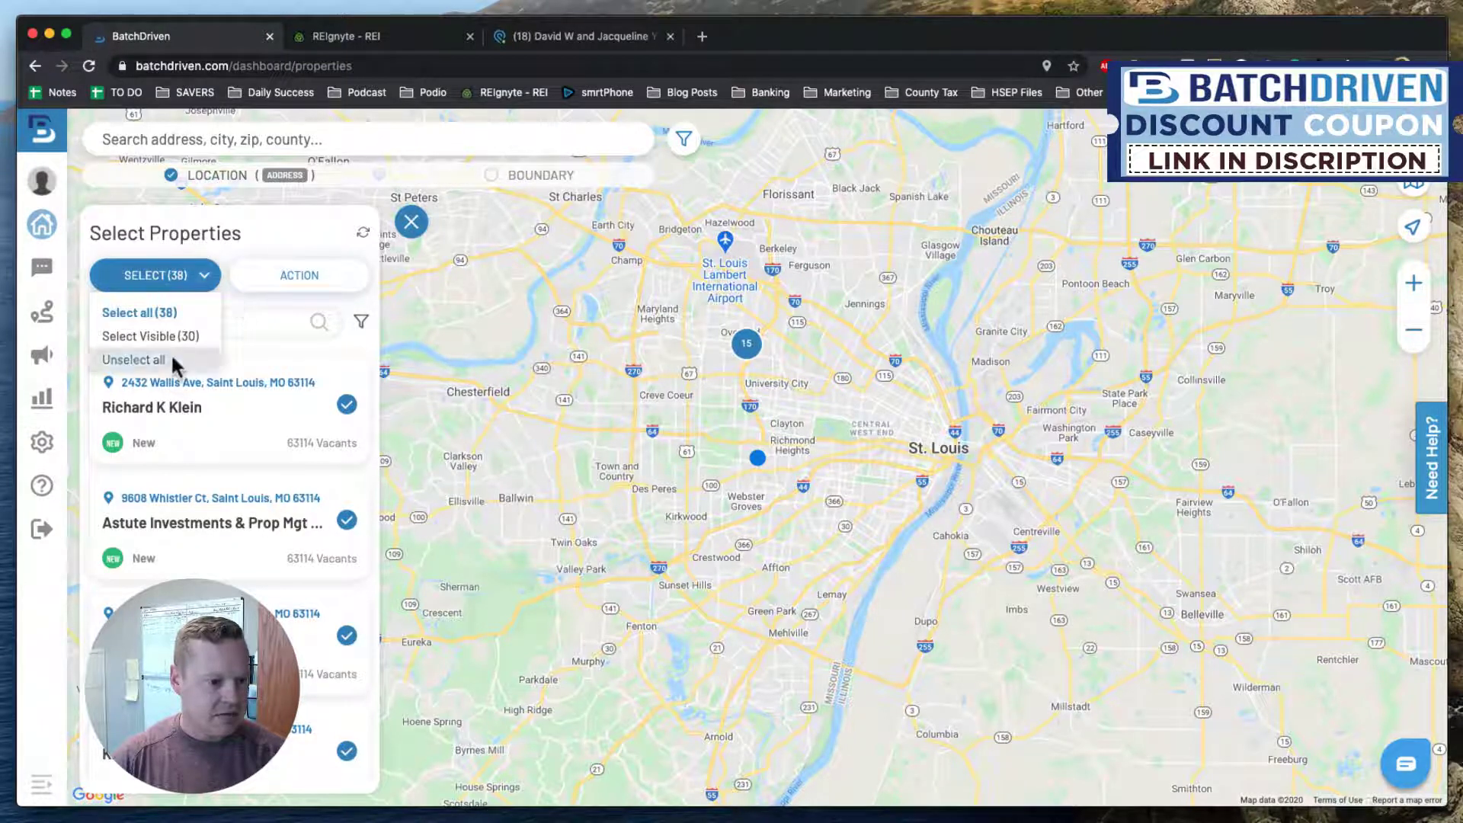
{"action": "left_click", "coordinate": [170, 355]}
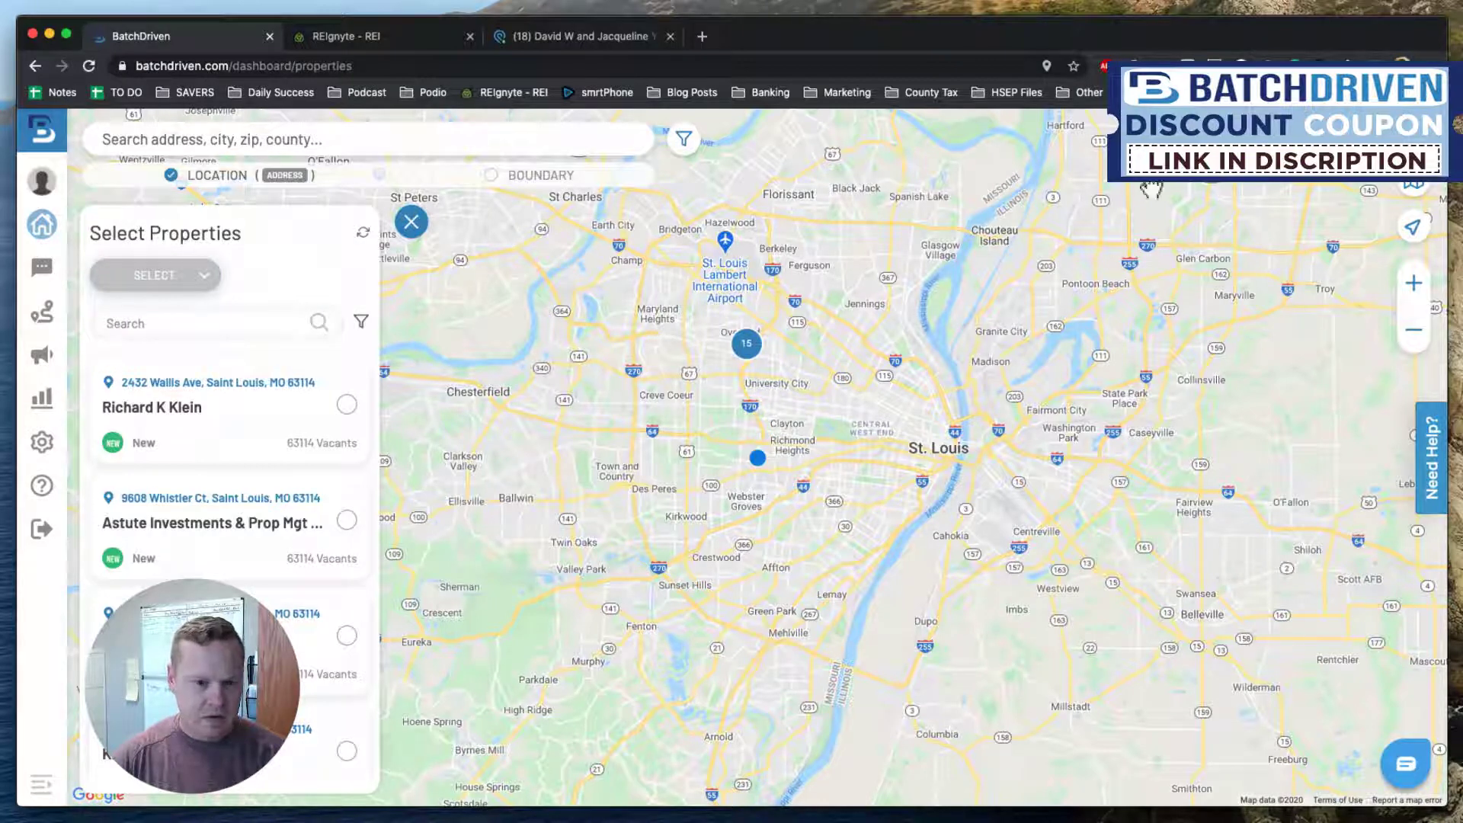
Review the property filter options and apply them unchanged.
{"action": "left_click", "coordinate": [683, 139]}
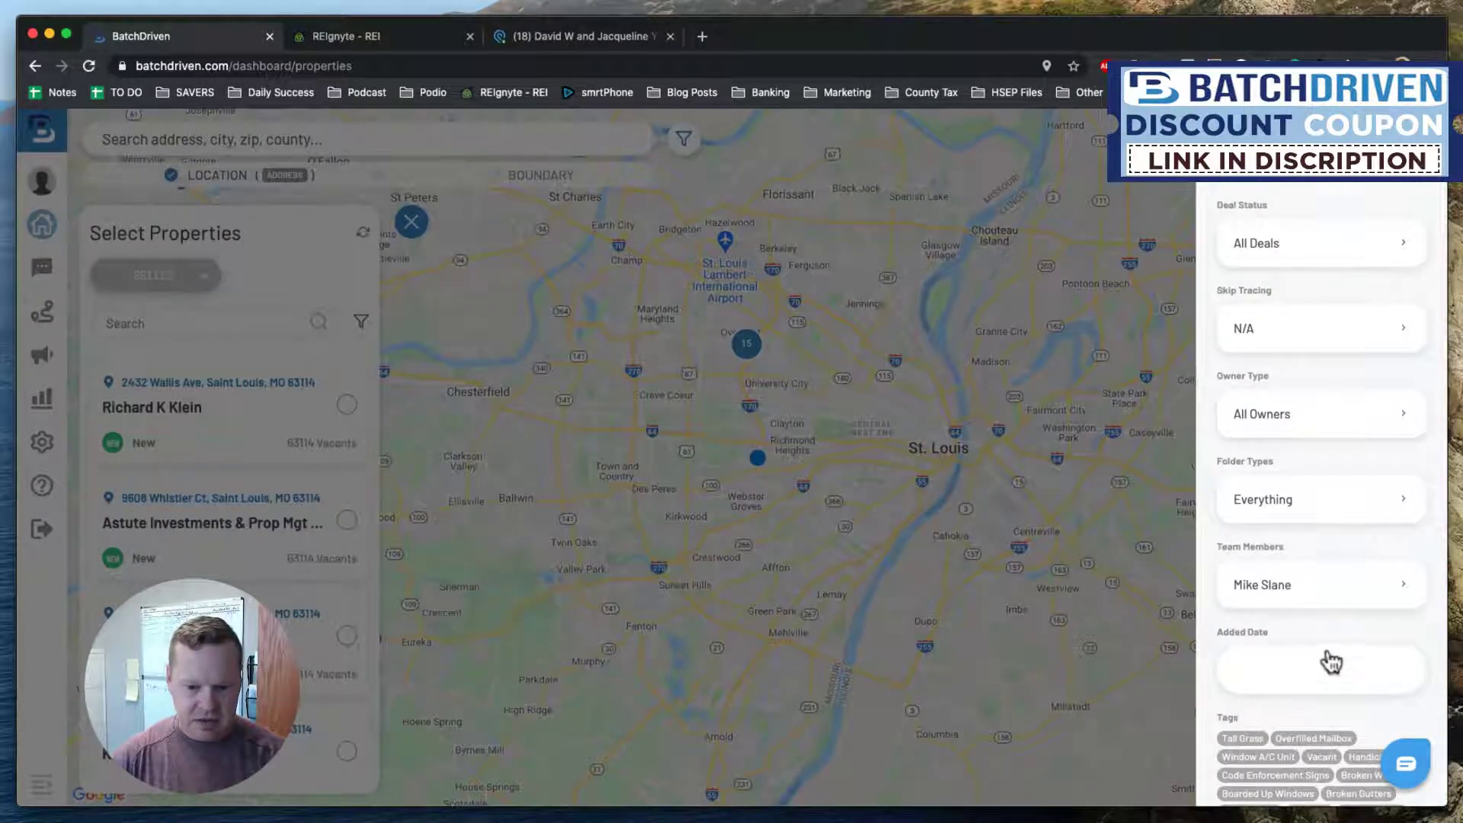
{"action": "scroll", "coordinate": [1330, 662], "scroll_direction": "down", "scroll_amount": 3}
{"action": "scroll", "coordinate": [1303, 472], "scroll_direction": "up", "scroll_amount": 2}
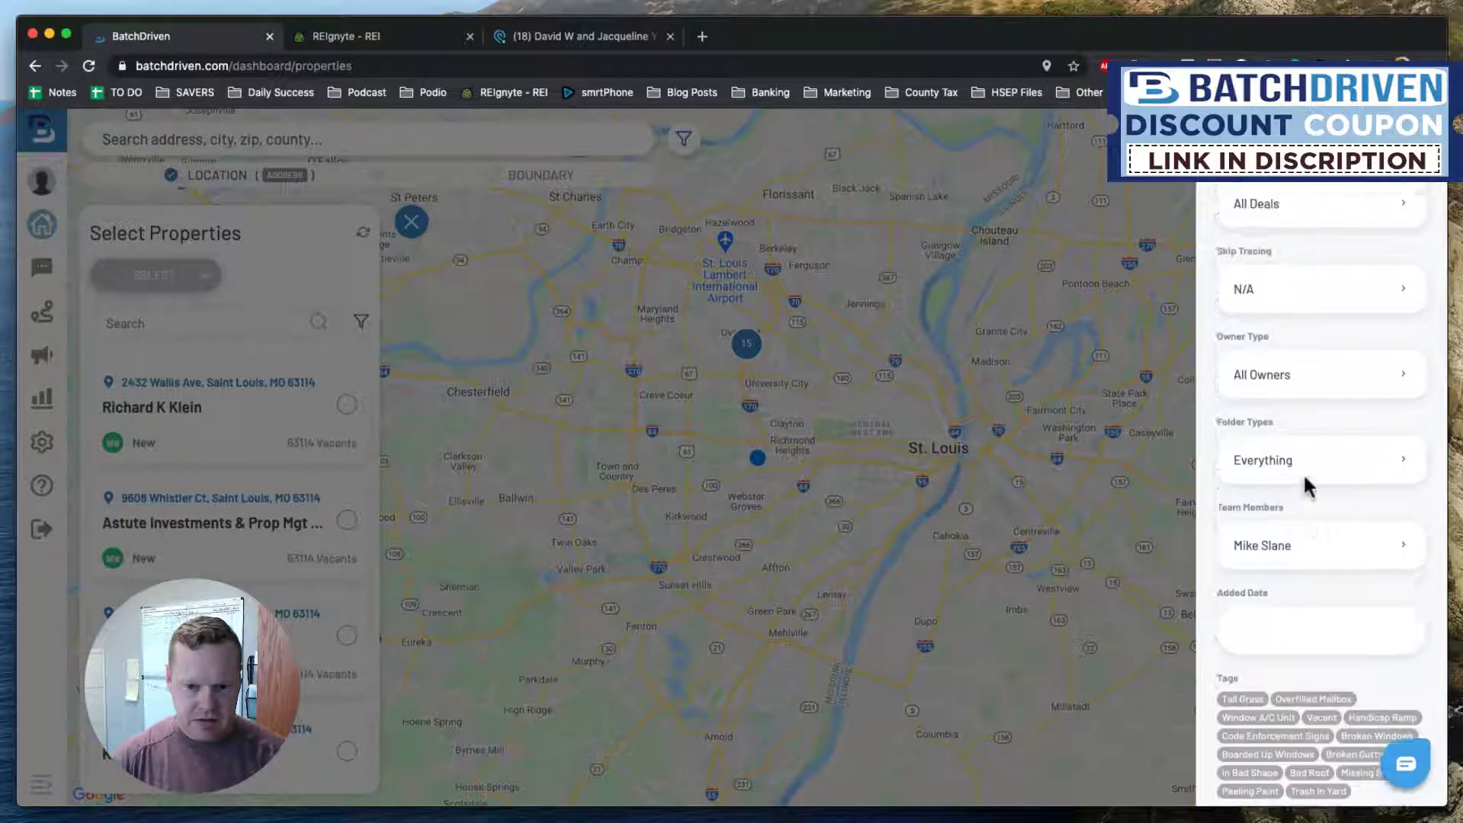
{"action": "scroll", "coordinate": [1314, 442], "scroll_direction": "up", "scroll_amount": 1}
{"action": "scroll", "coordinate": [1329, 435], "scroll_direction": "down", "scroll_amount": 2}
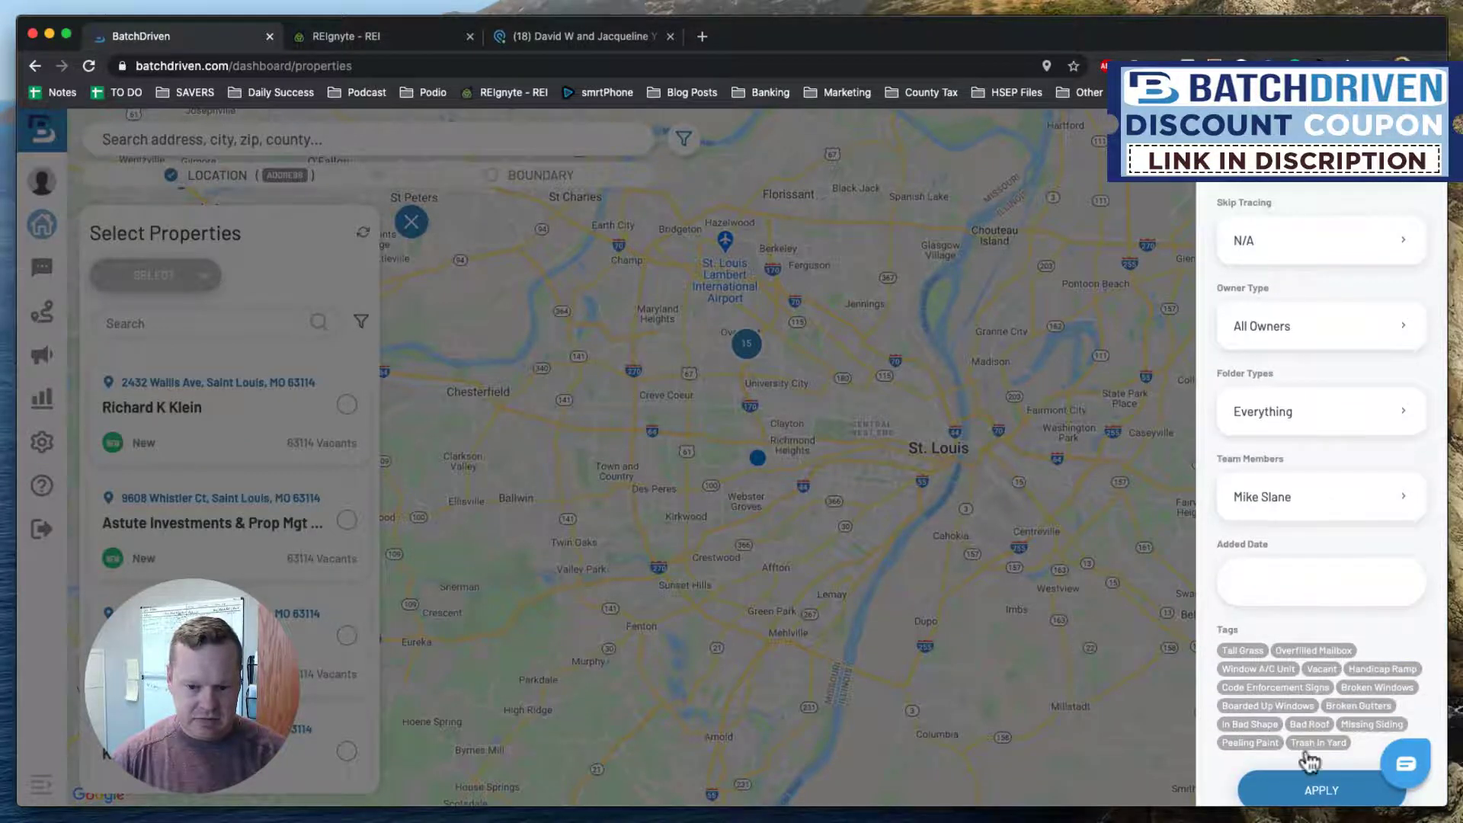
{"action": "left_click", "coordinate": [1312, 789]}
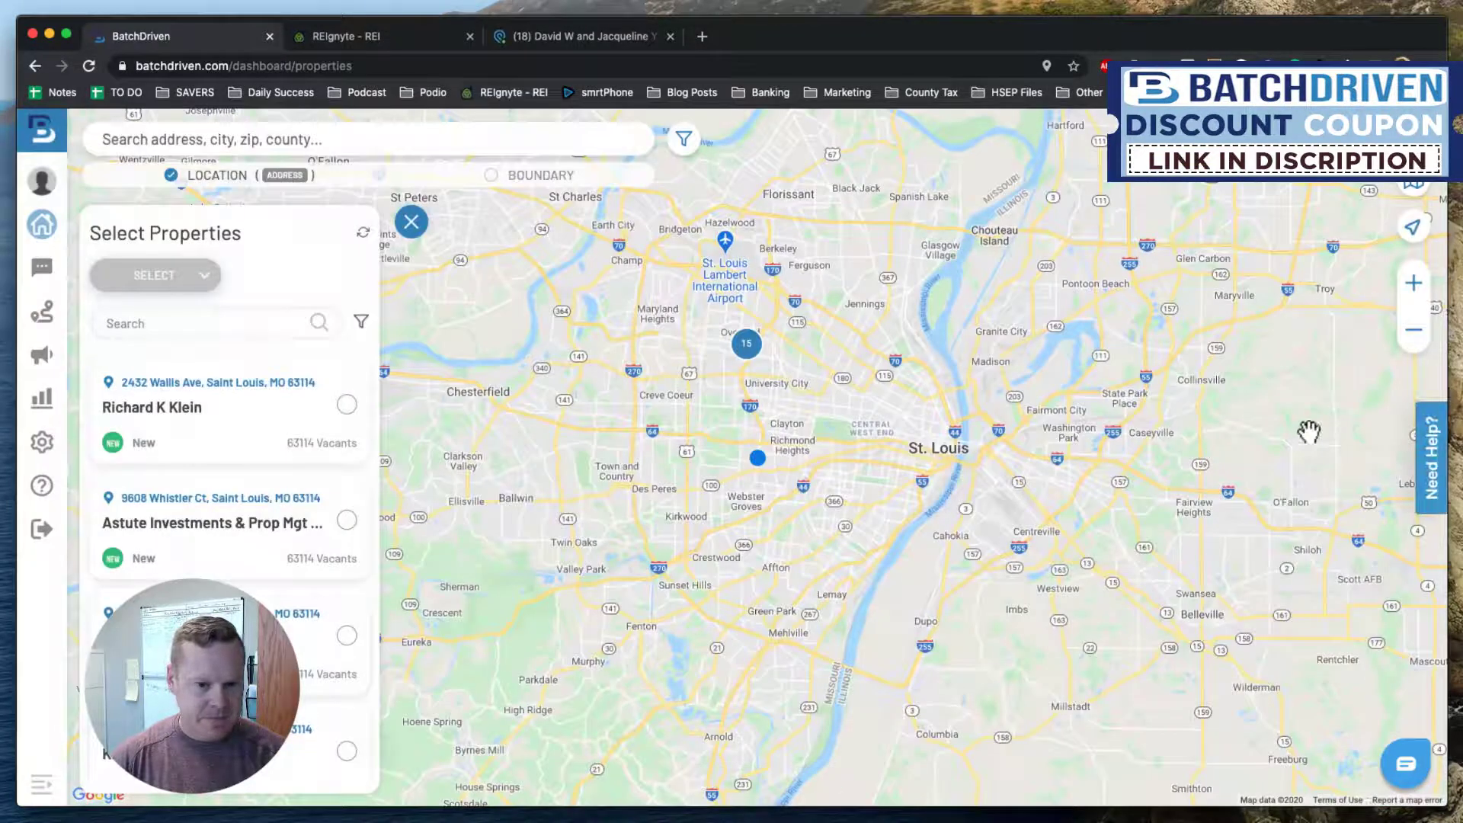
Set the Folder Types filter to 63114 Vacants and apply it.
{"action": "left_click", "coordinate": [684, 138]}
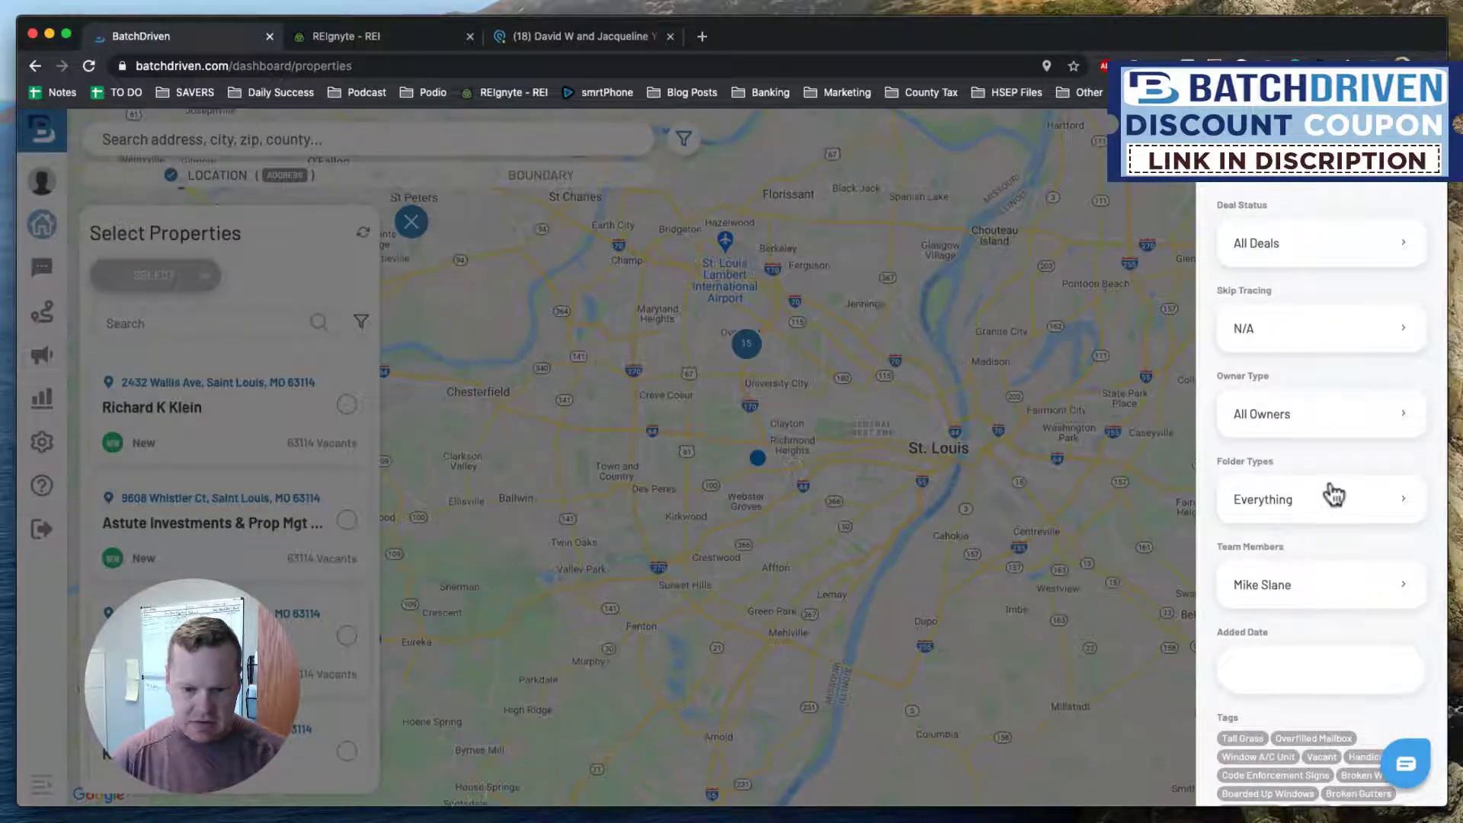
{"action": "left_click", "coordinate": [1329, 501]}
{"action": "left_click", "coordinate": [1400, 610]}
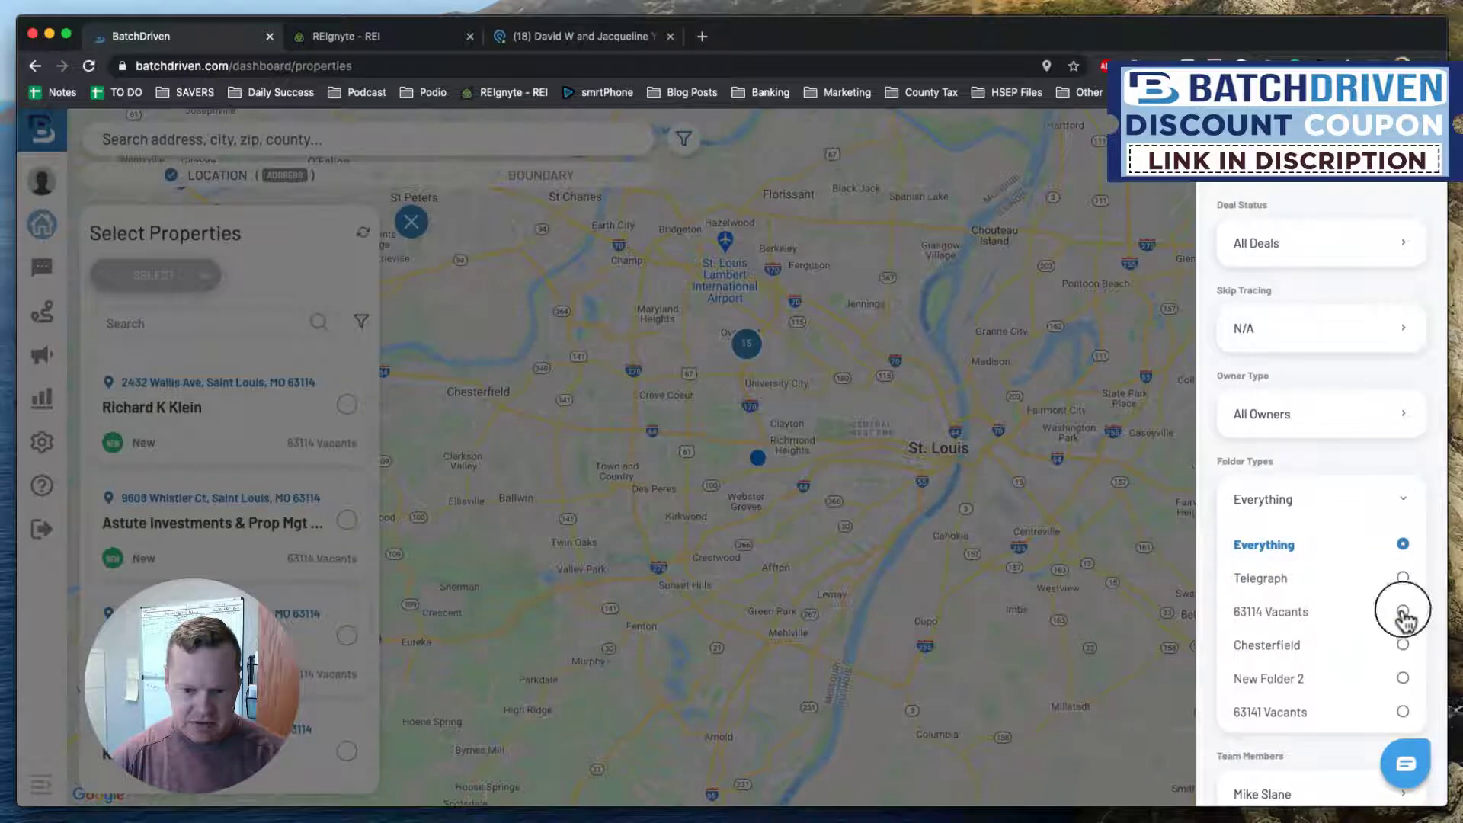
{"action": "scroll", "coordinate": [1338, 555], "scroll_direction": "down", "scroll_amount": 5}
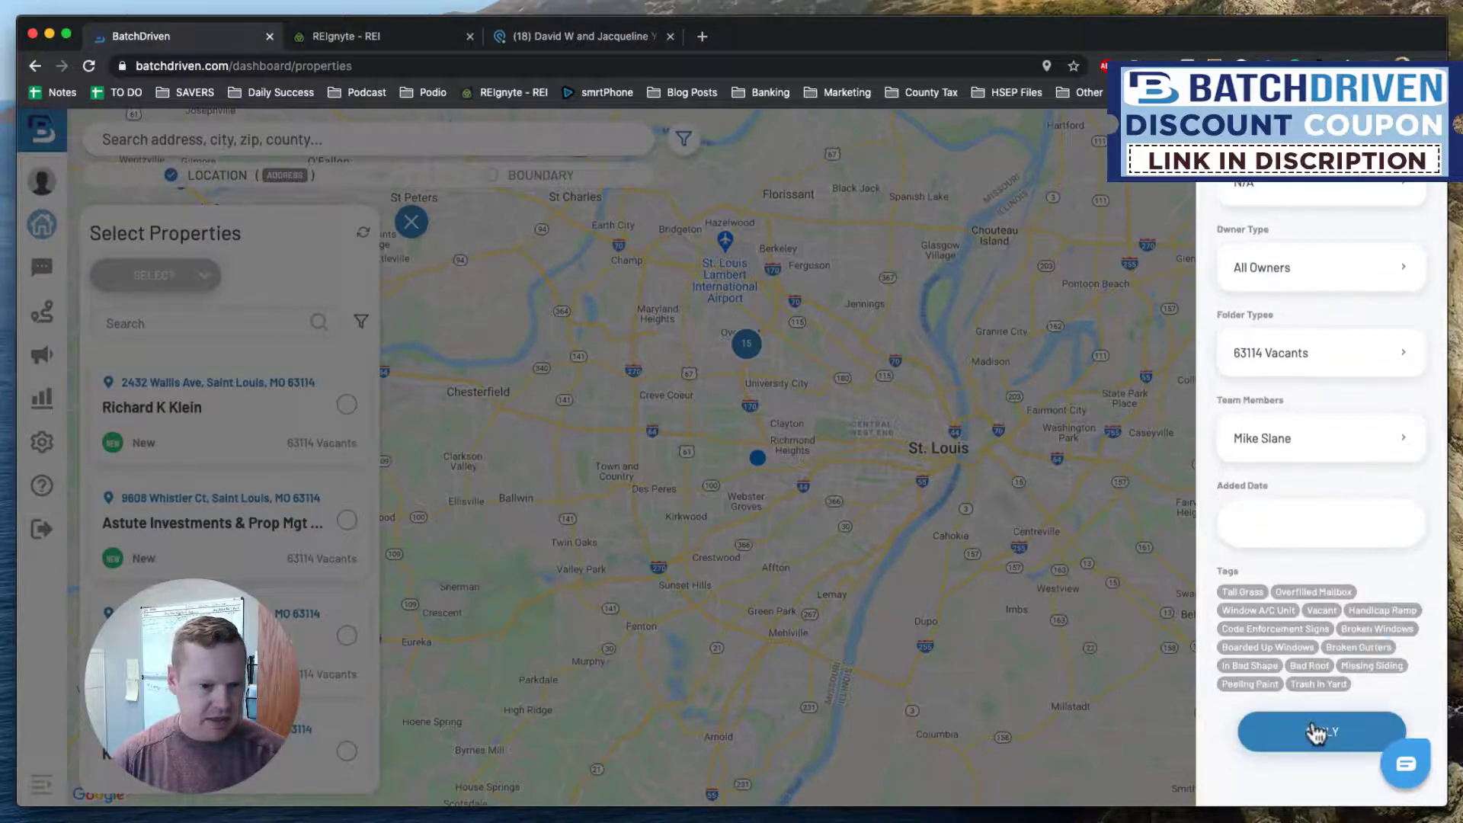
{"action": "left_click", "coordinate": [1315, 731]}
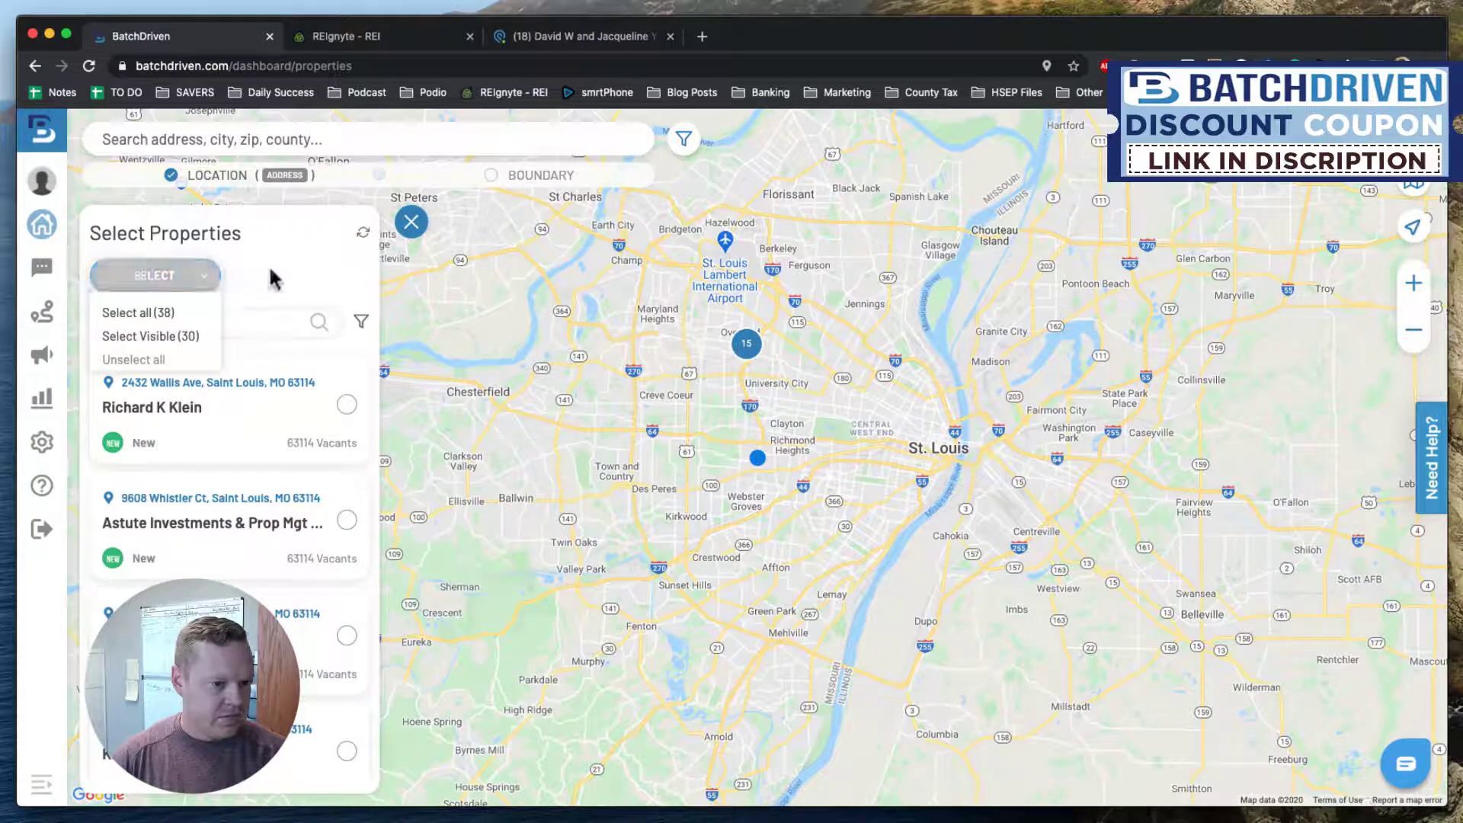
Zoom the map to street level, centered on the 16-property cluster near Overland.
{"action": "left_click", "coordinate": [1415, 285]}
{"action": "left_click_drag", "start_coordinate": [807, 245], "coordinate": [896, 480]}
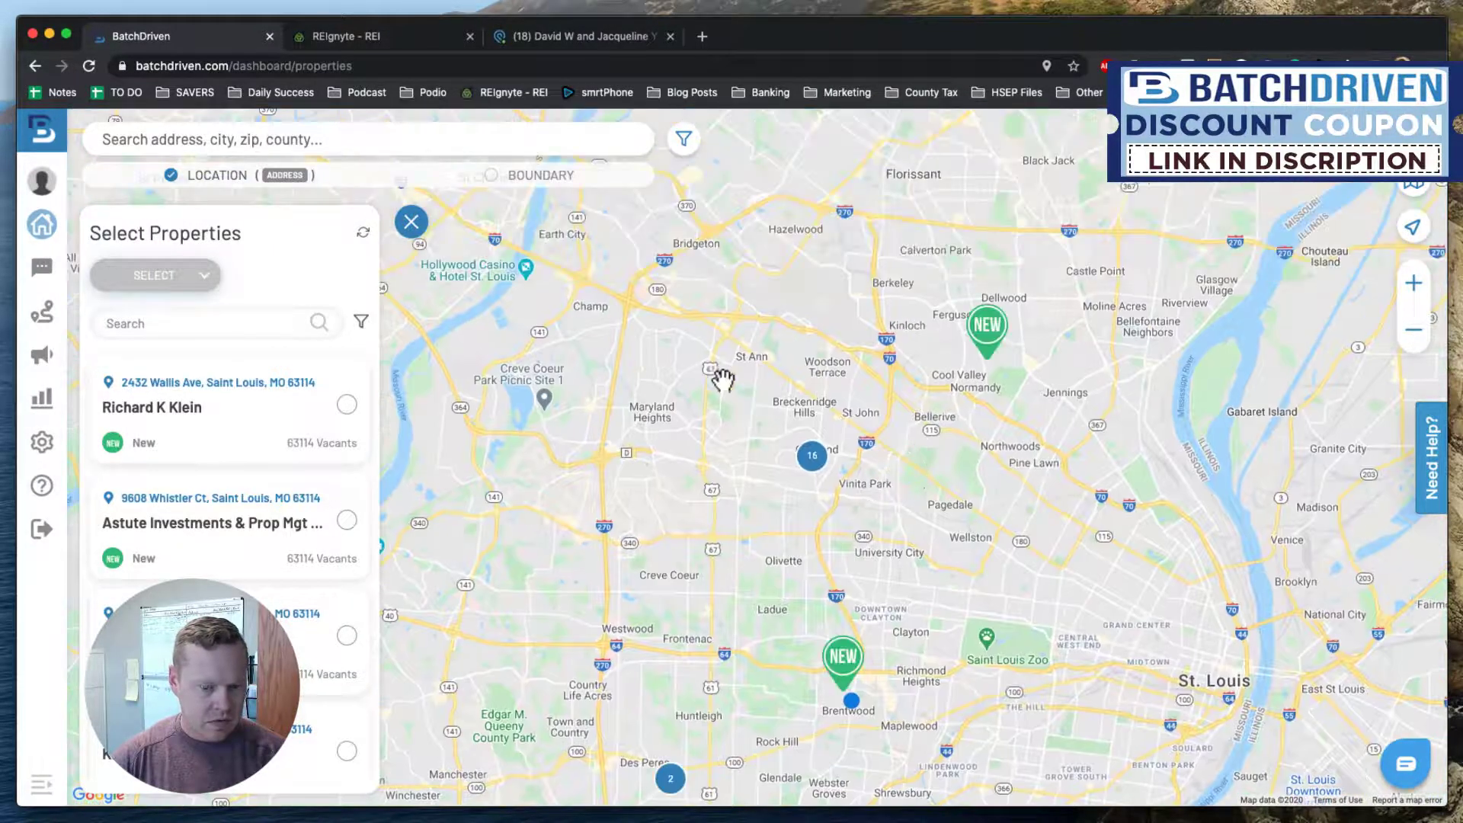
{"action": "left_click", "coordinate": [1417, 288]}
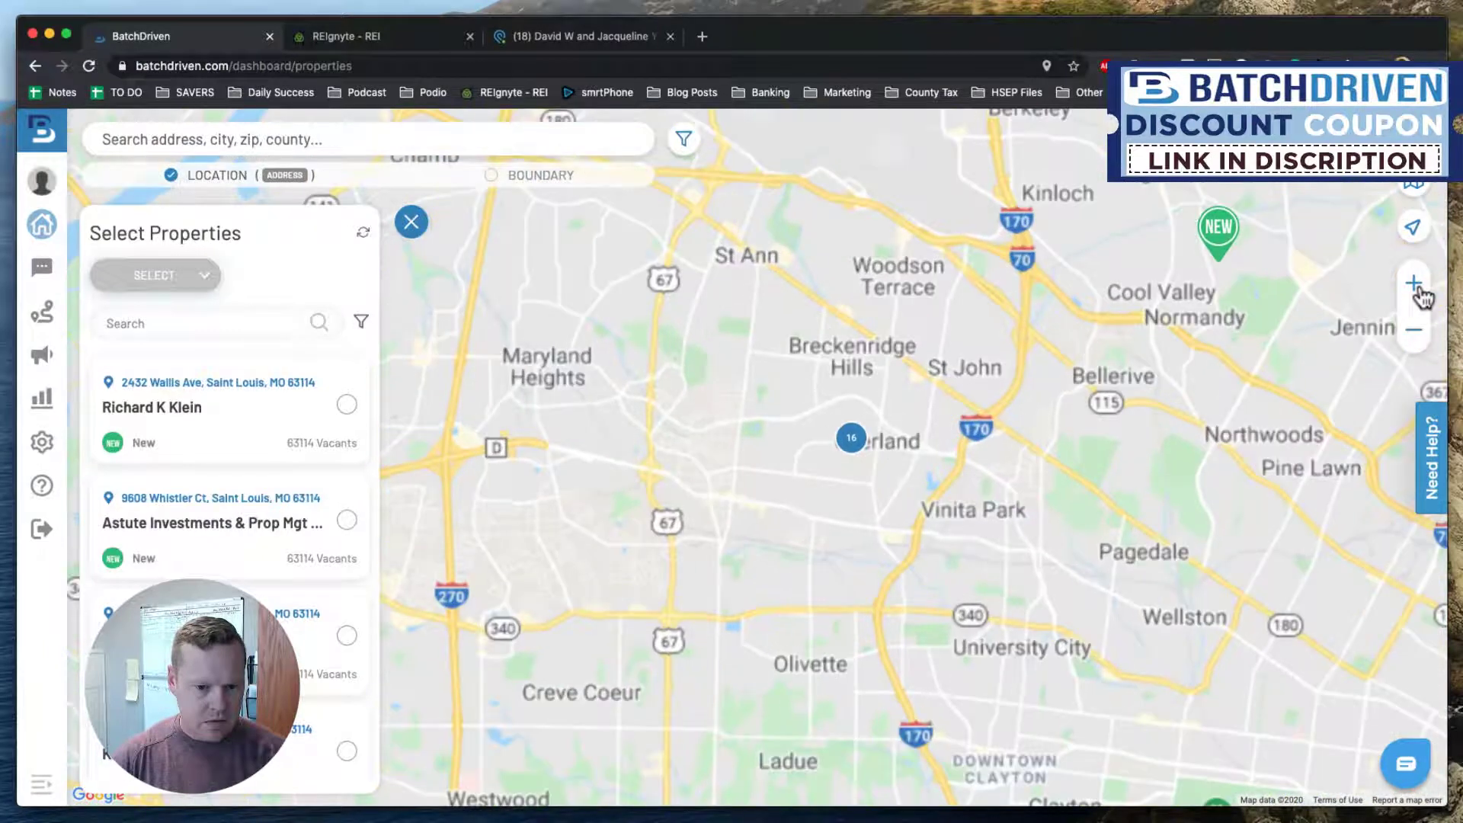
{"action": "left_click", "coordinate": [1420, 294]}
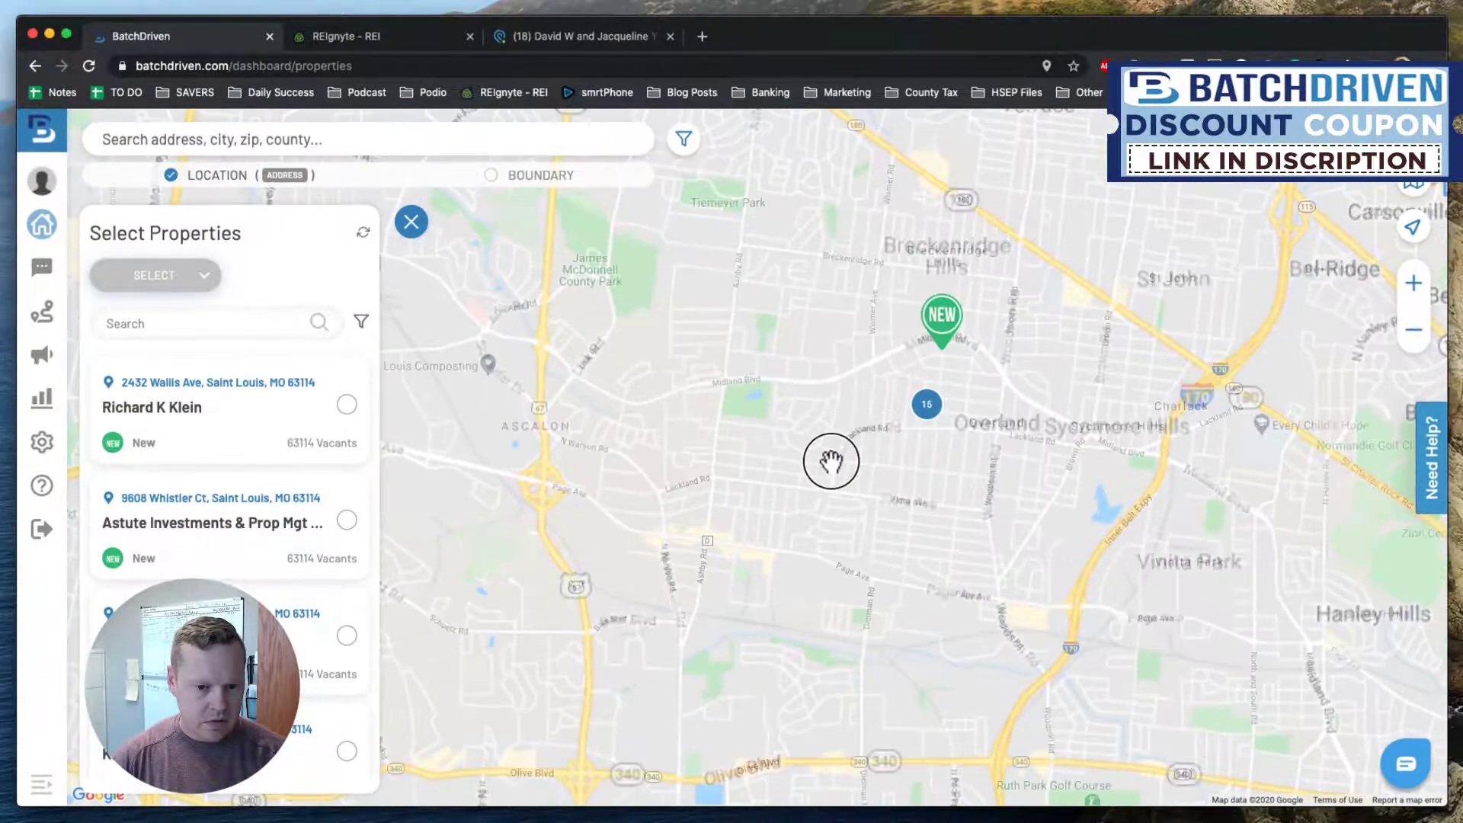
{"action": "left_click_drag", "start_coordinate": [833, 461], "coordinate": [825, 399]}
{"action": "left_click", "coordinate": [821, 397]}
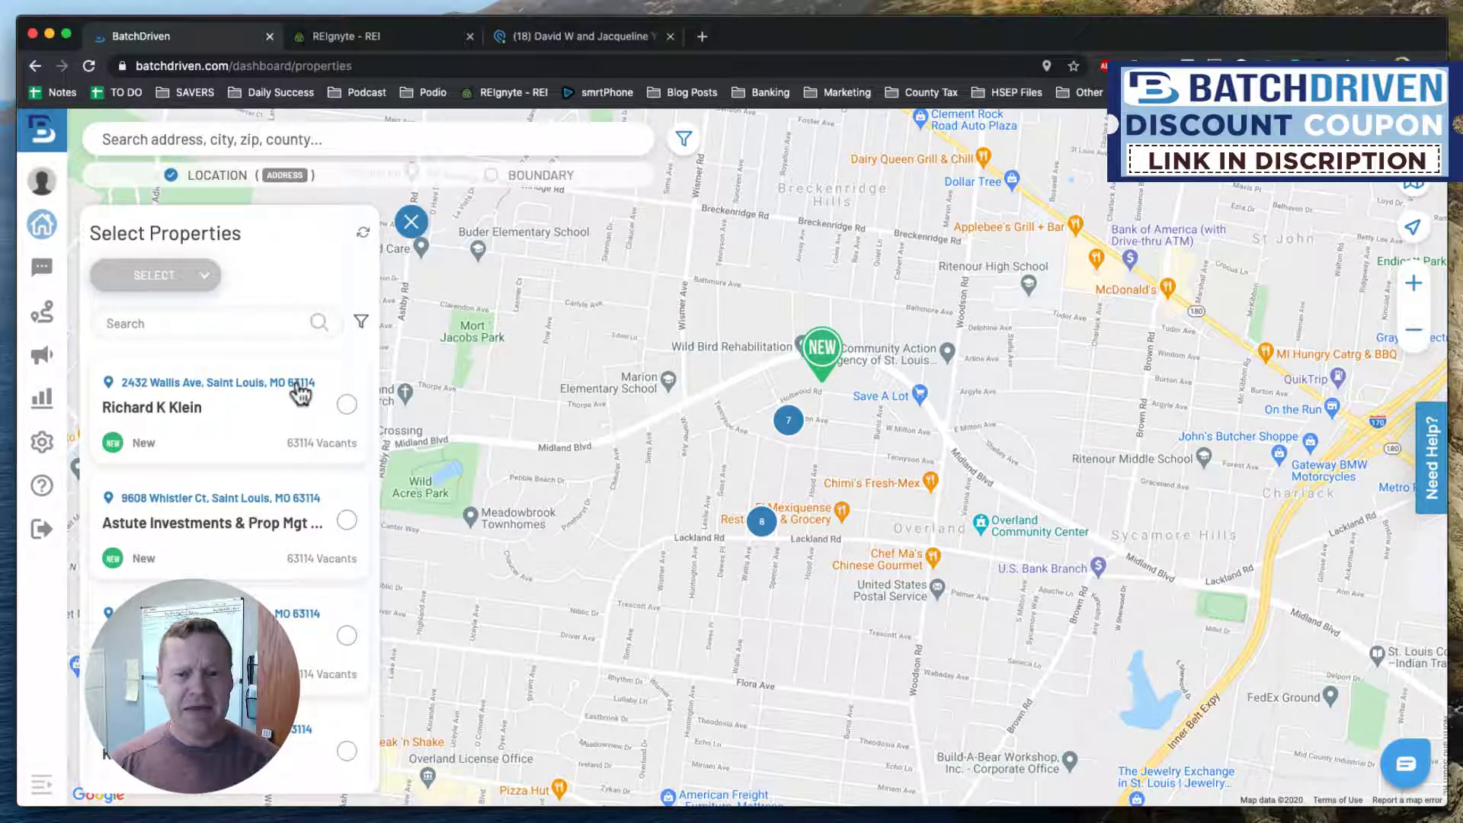
{"action": "left_click", "coordinate": [298, 383]}
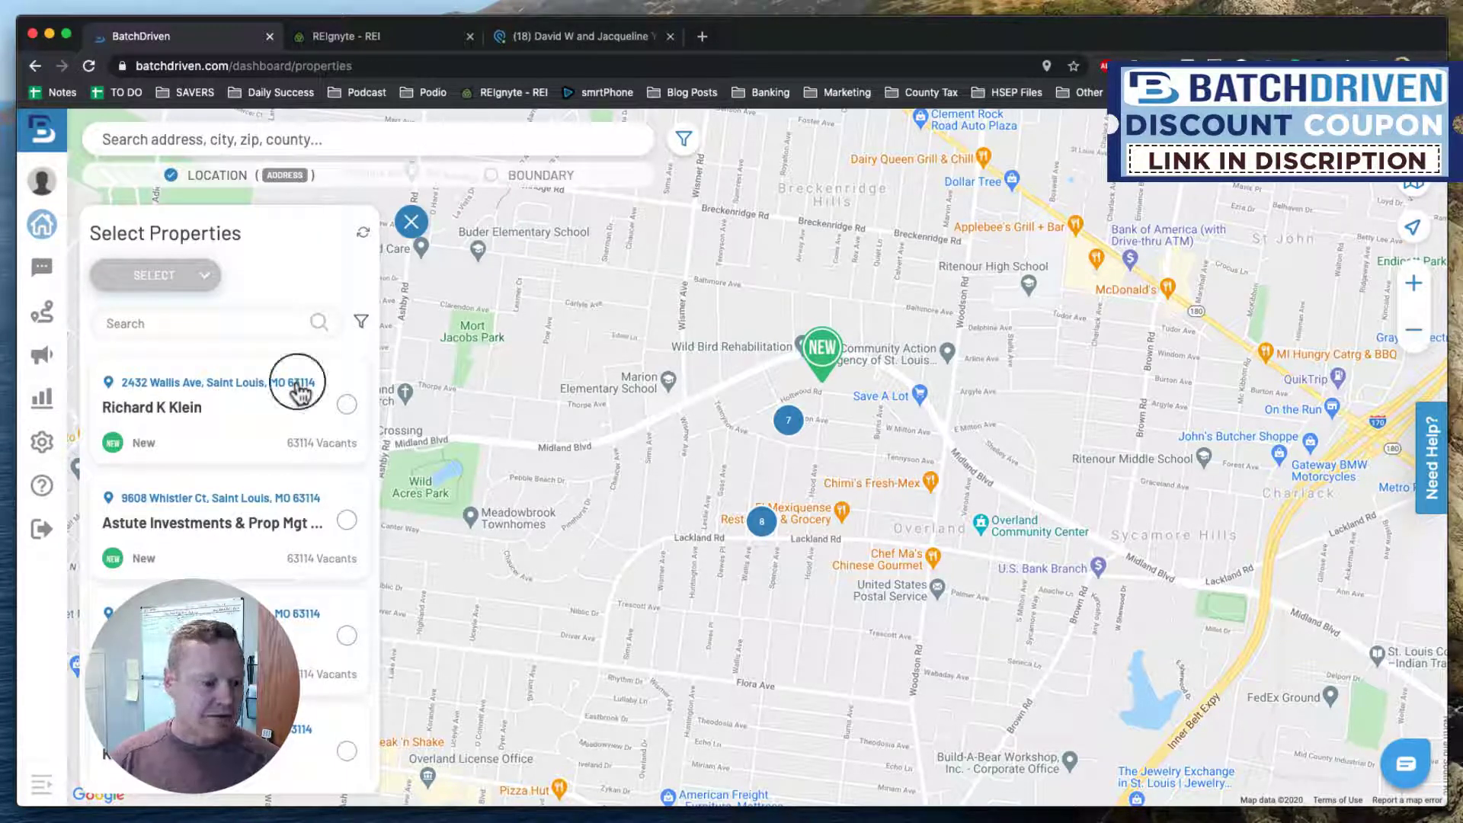
{"action": "scroll", "coordinate": [337, 463], "scroll_direction": "down", "scroll_amount": 6}
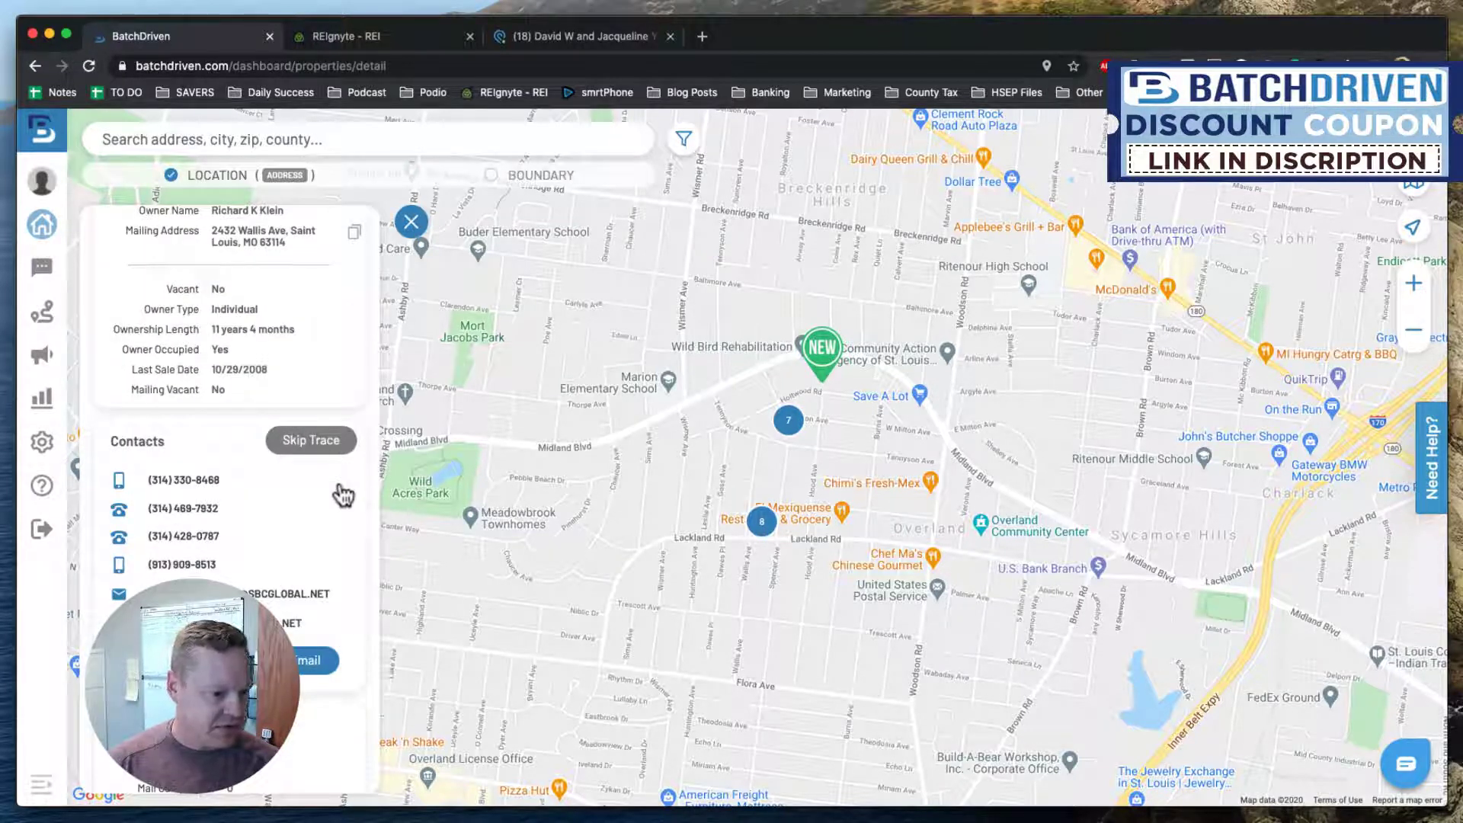
{"action": "scroll", "coordinate": [336, 496], "scroll_direction": "down", "scroll_amount": 3}
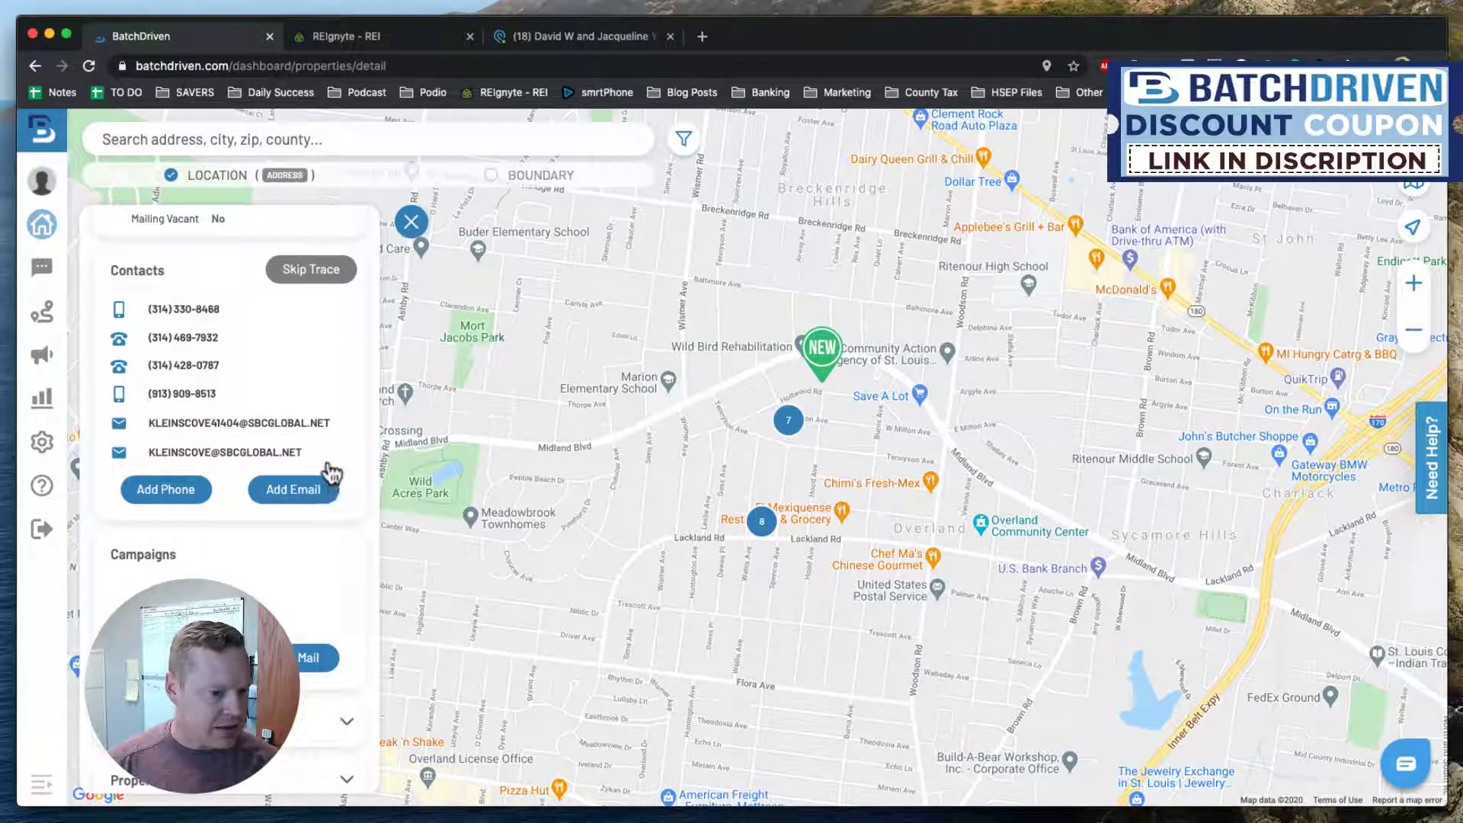
{"action": "scroll", "coordinate": [305, 464], "scroll_direction": "up", "scroll_amount": 1}
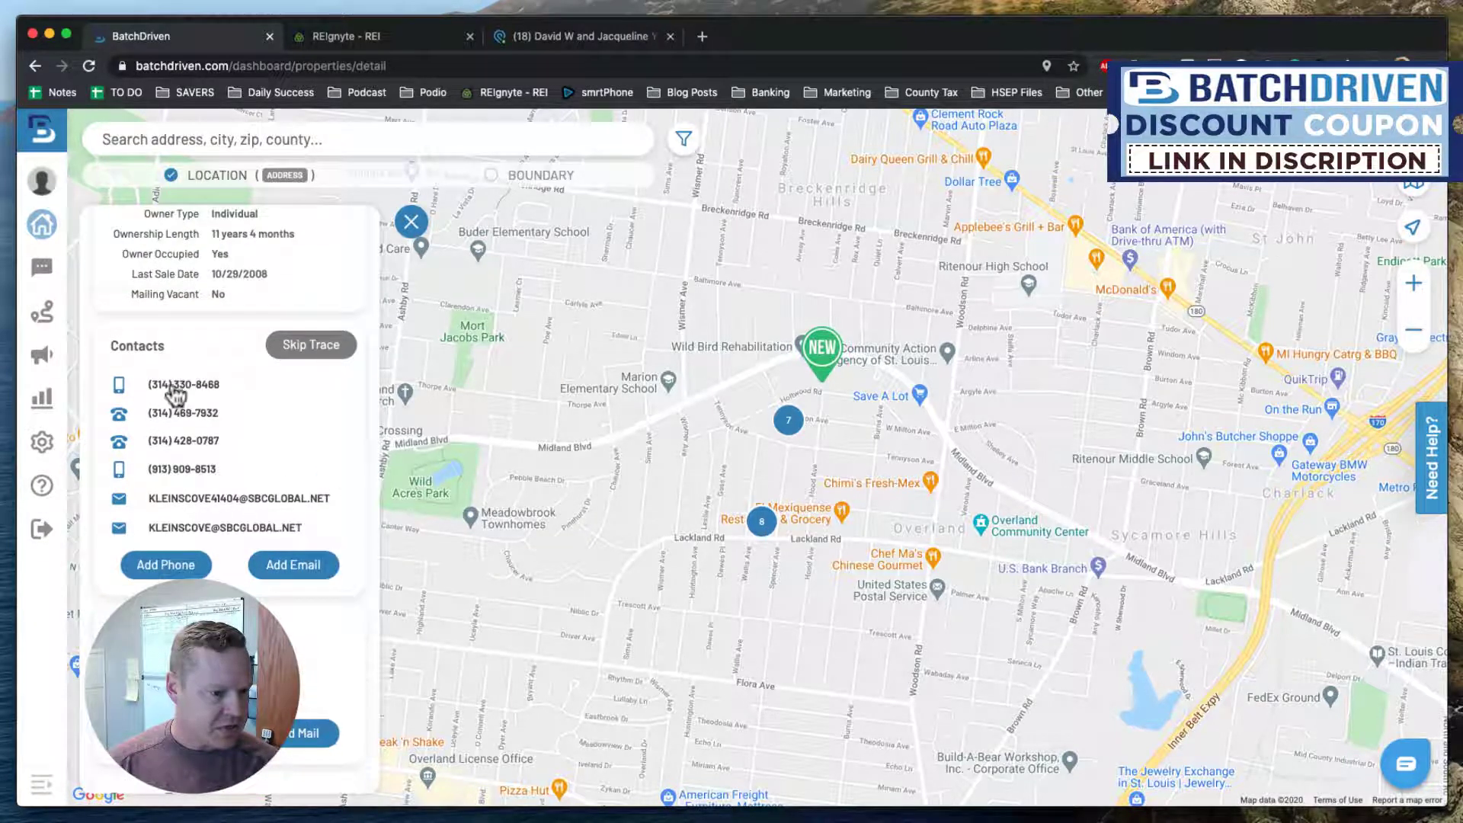
Buy the first available 314 area-code phone number, then browse more available numbers.
{"action": "left_click", "coordinate": [335, 730]}
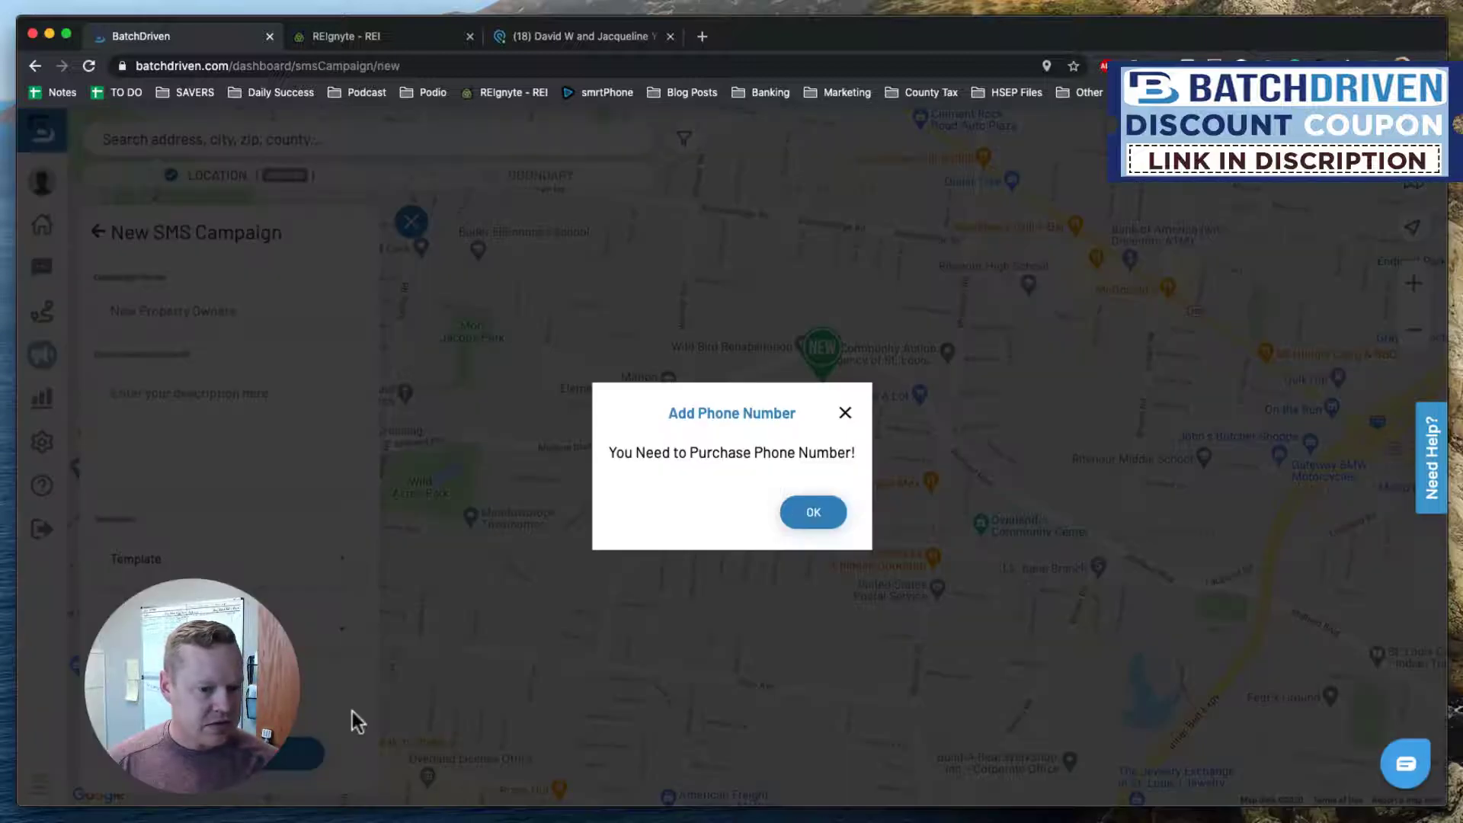
{"action": "left_click", "coordinate": [828, 510]}
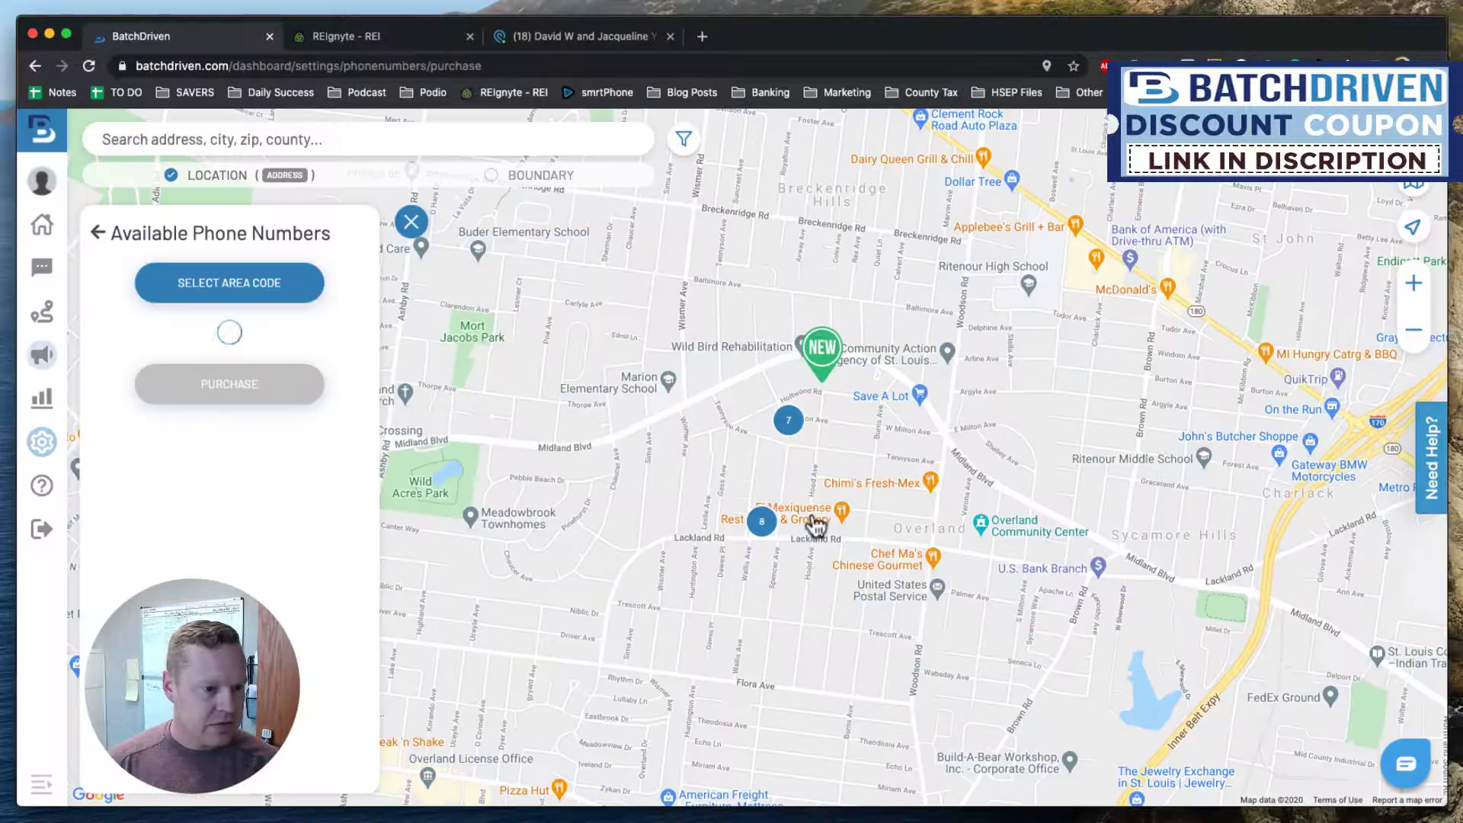
{"action": "left_click", "coordinate": [268, 290]}
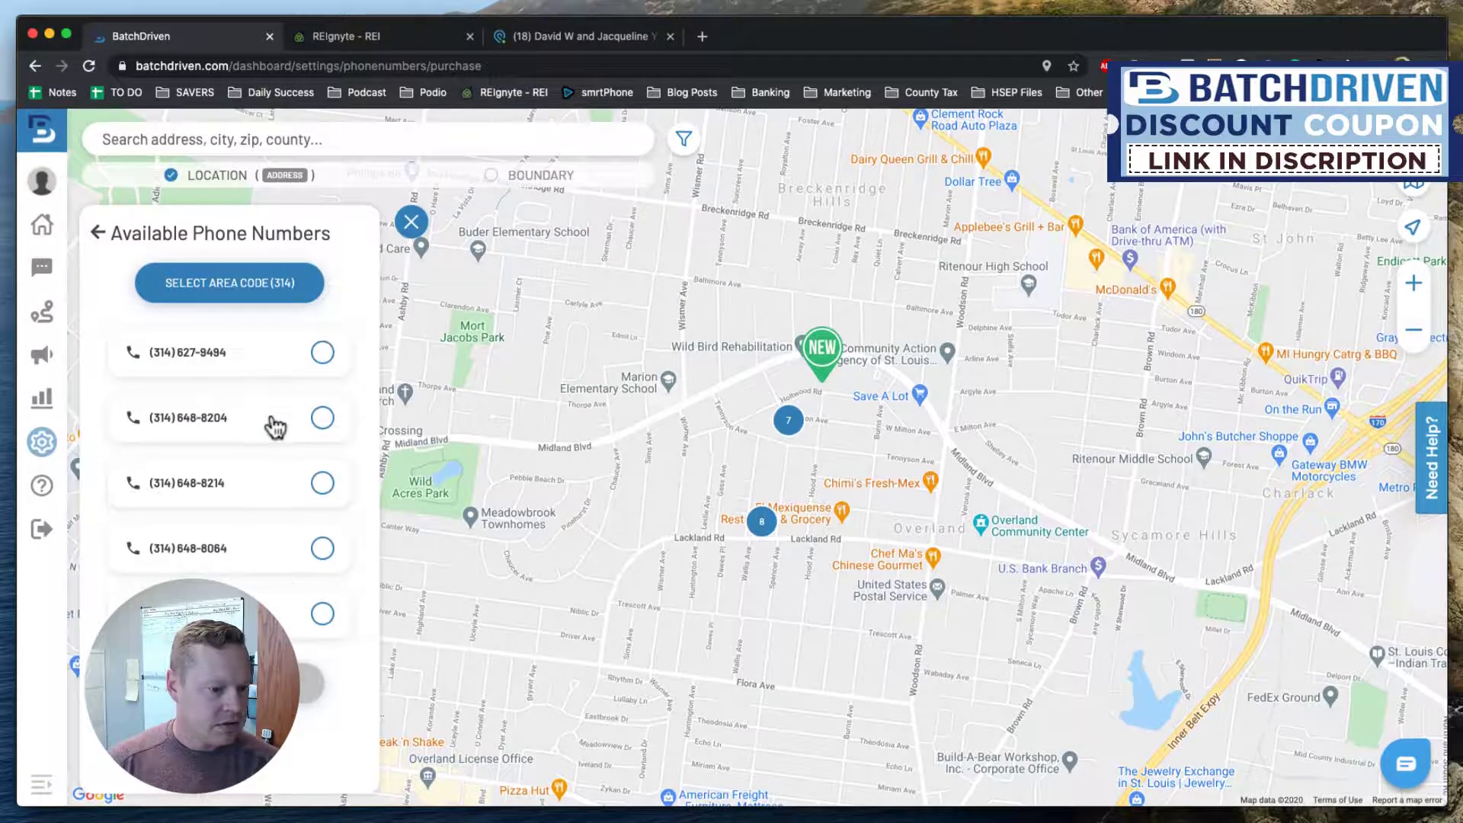
{"action": "scroll", "coordinate": [305, 515], "scroll_direction": "down", "scroll_amount": 1}
{"action": "scroll", "coordinate": [297, 509], "scroll_direction": "up", "scroll_amount": 1}
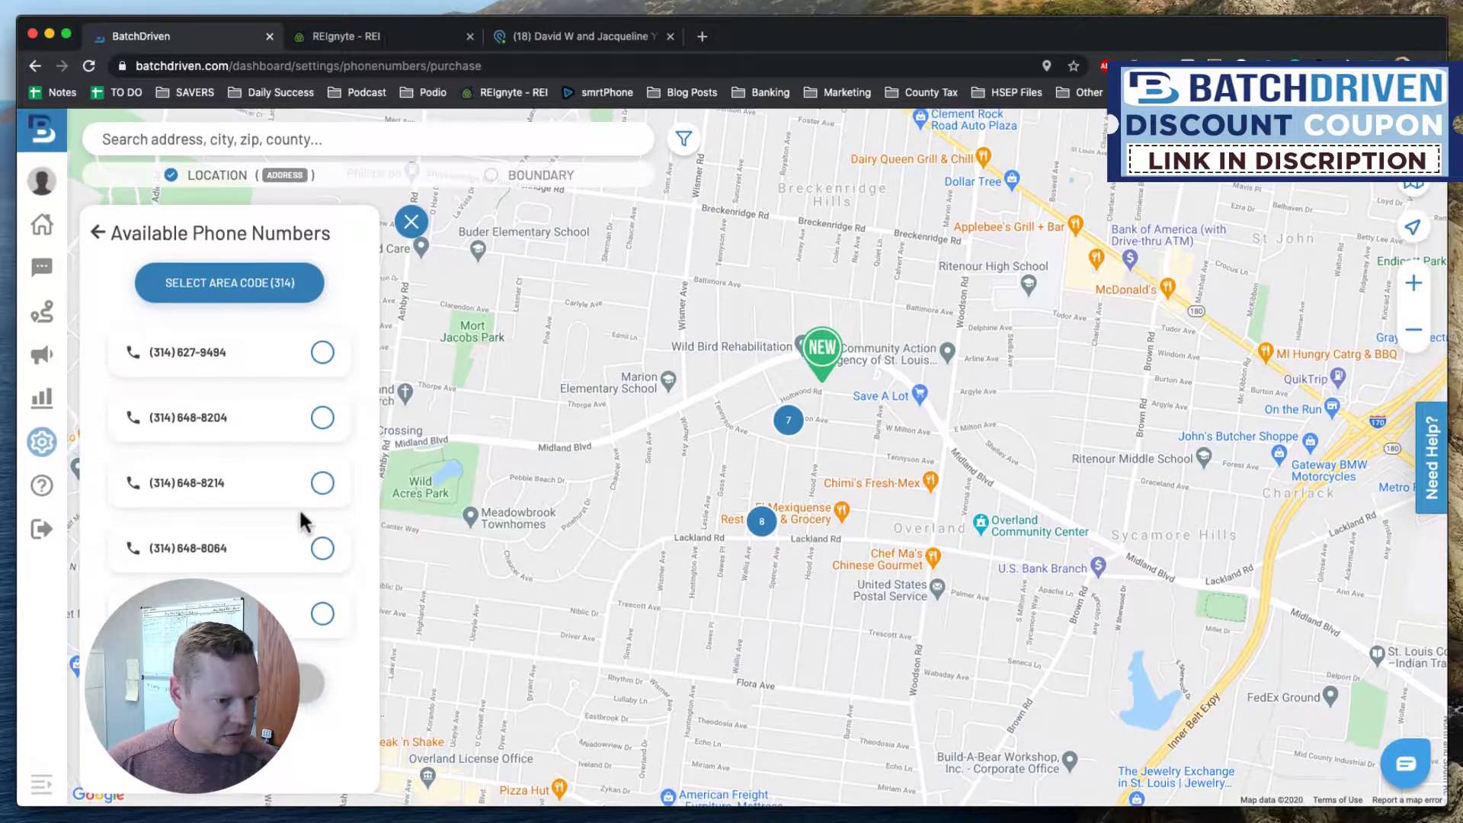
{"action": "left_click", "coordinate": [321, 353]}
{"action": "left_click", "coordinate": [303, 687]}
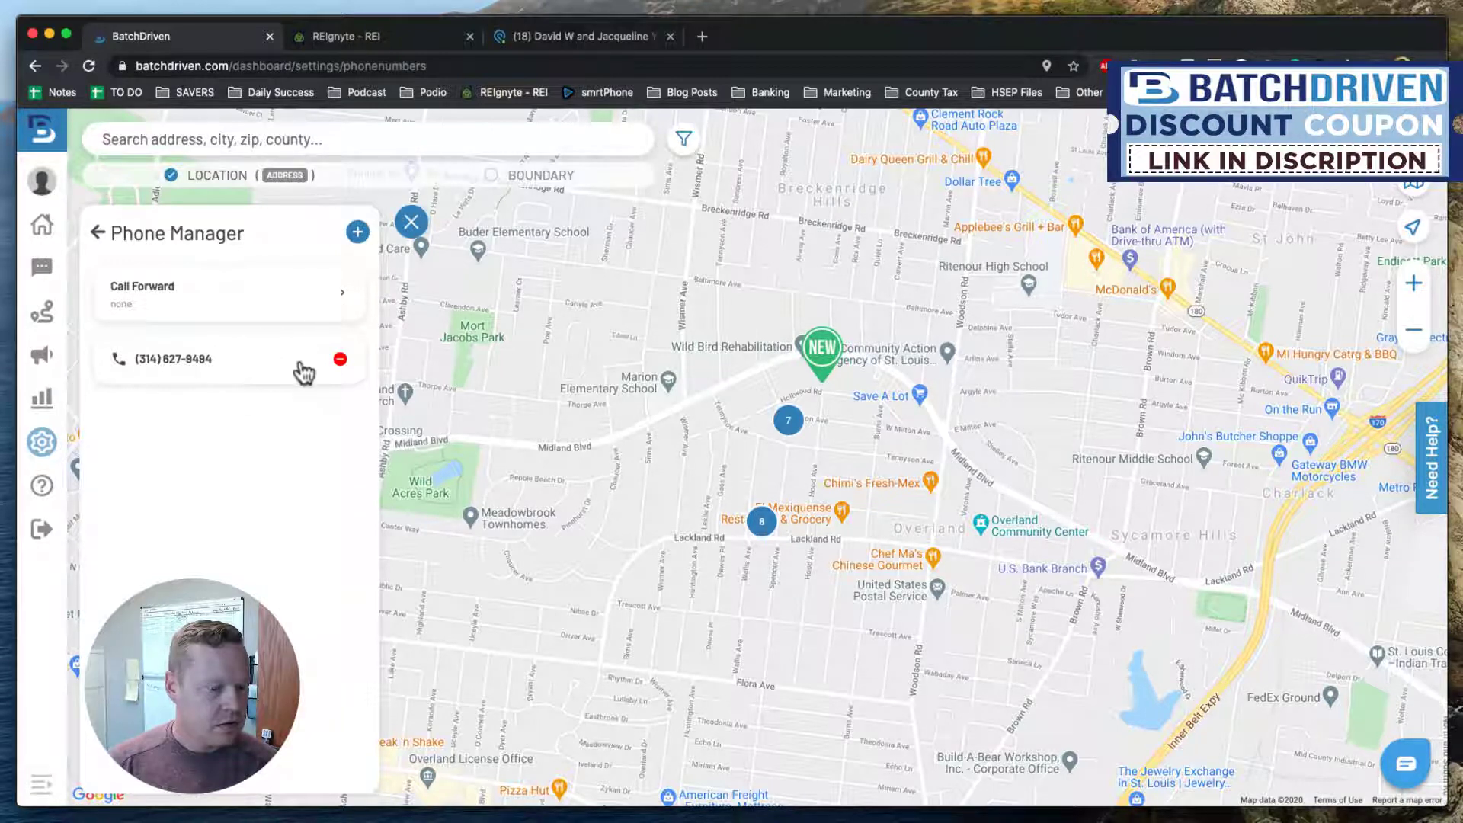
{"action": "left_click", "coordinate": [357, 233]}
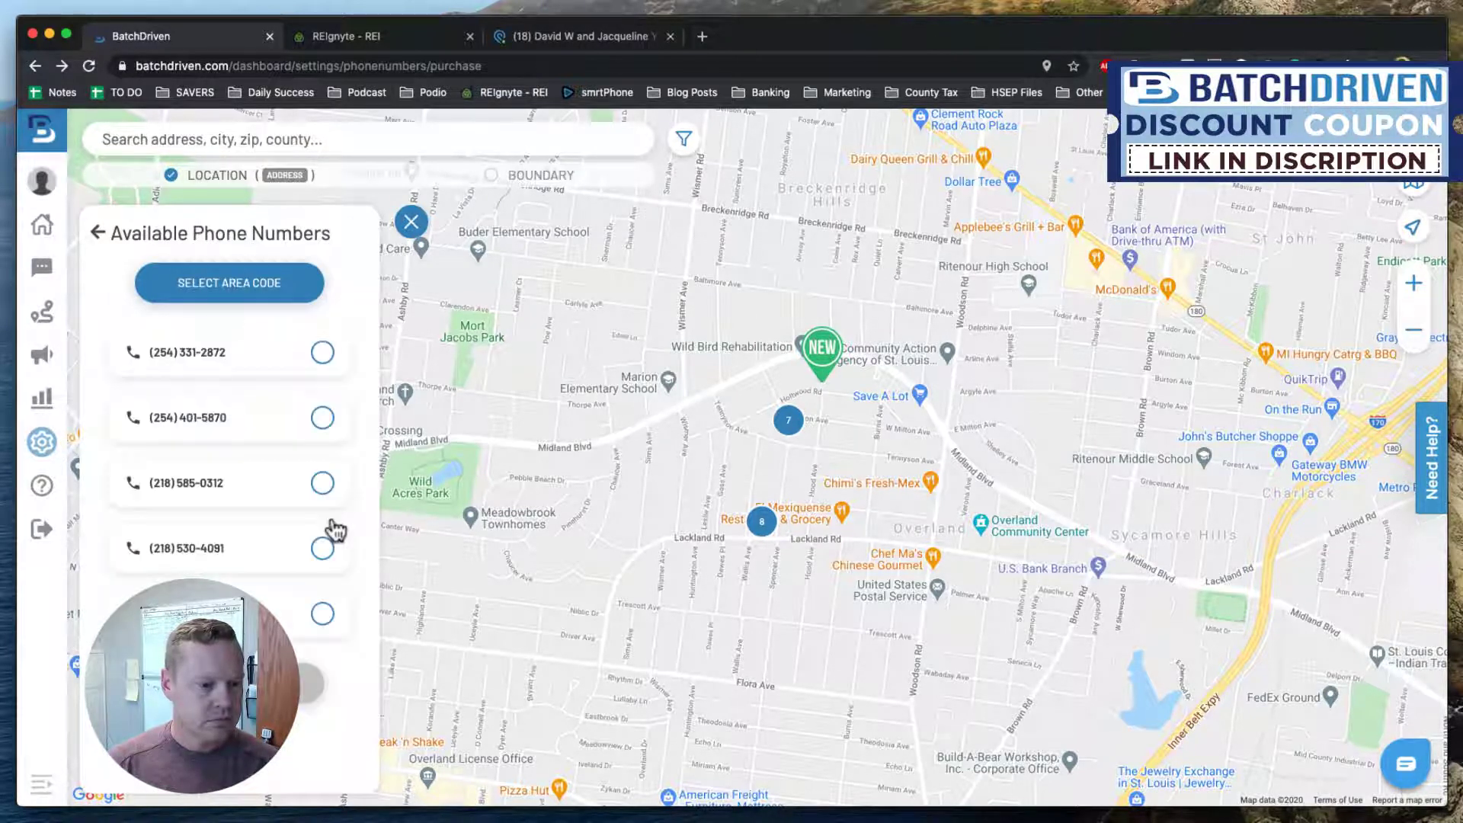
Return to the property's details and start a new SMS campaign from its Campaigns section.
{"action": "left_click", "coordinate": [94, 231]}
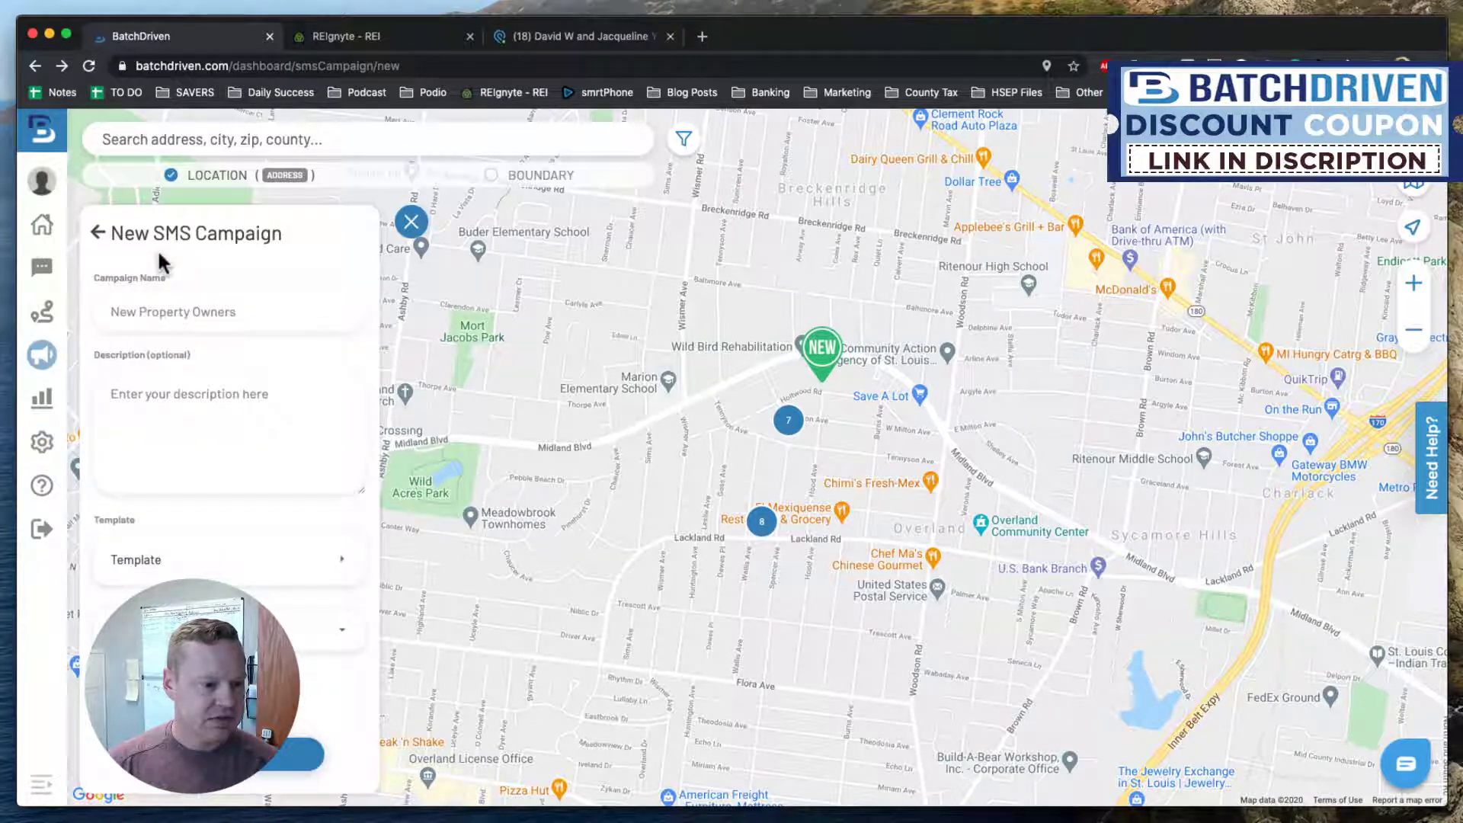
{"action": "left_click", "coordinate": [97, 233]}
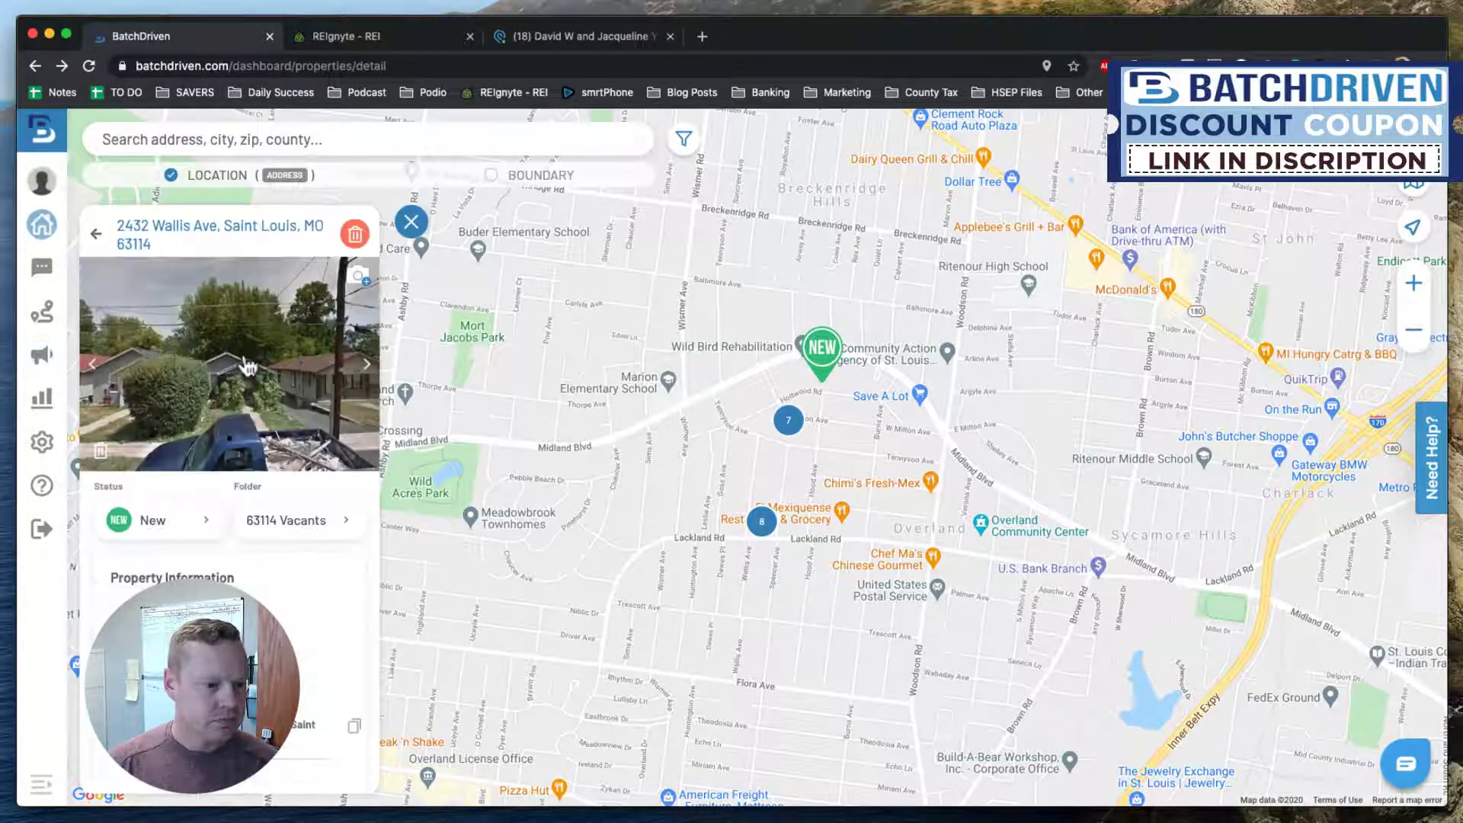
{"action": "scroll", "coordinate": [329, 695], "scroll_direction": "down", "scroll_amount": 5}
{"action": "scroll", "coordinate": [329, 695], "scroll_direction": "down", "scroll_amount": 2}
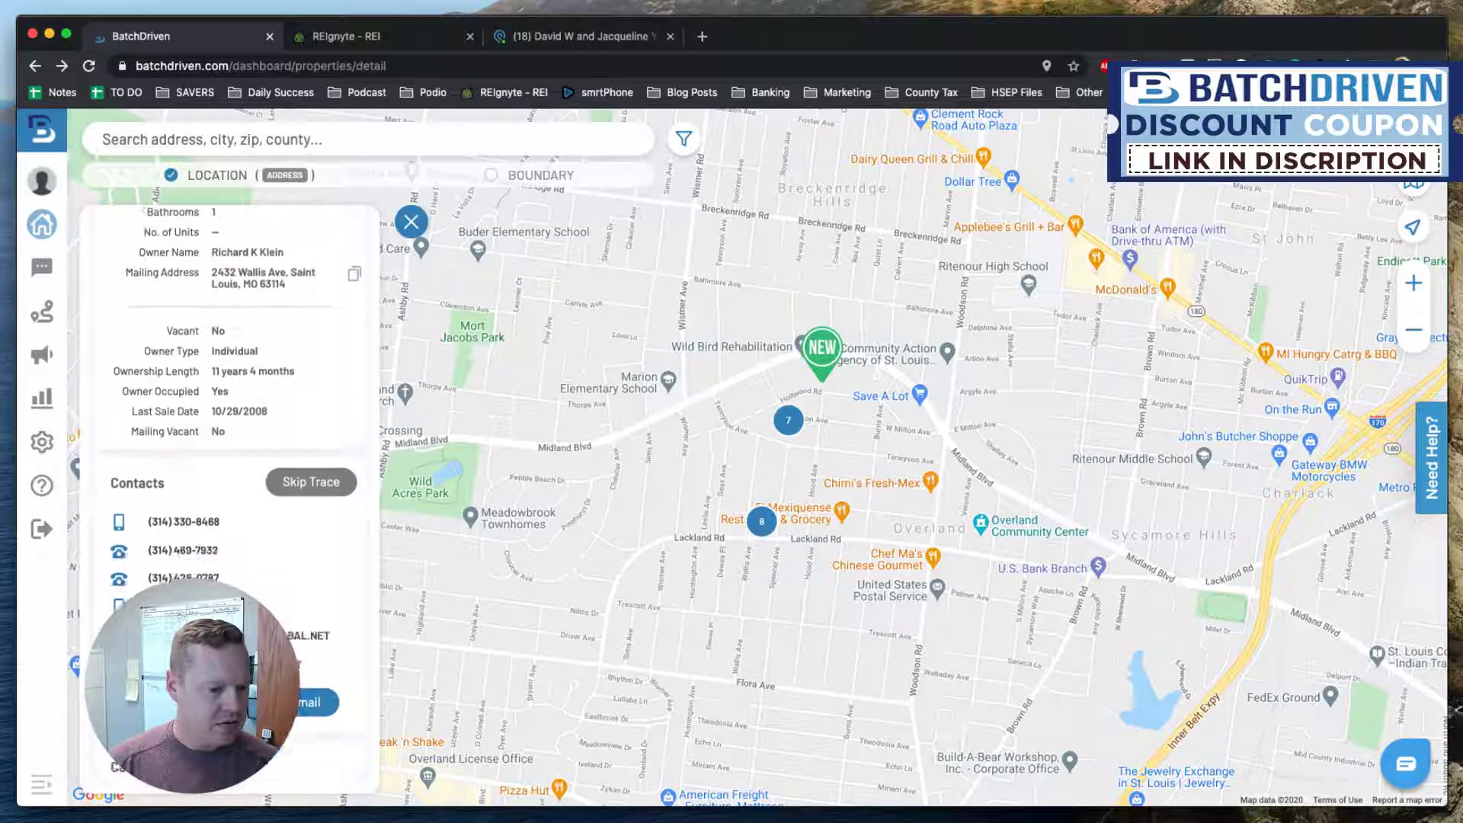
{"action": "scroll", "coordinate": [329, 695], "scroll_direction": "down", "scroll_amount": 5}
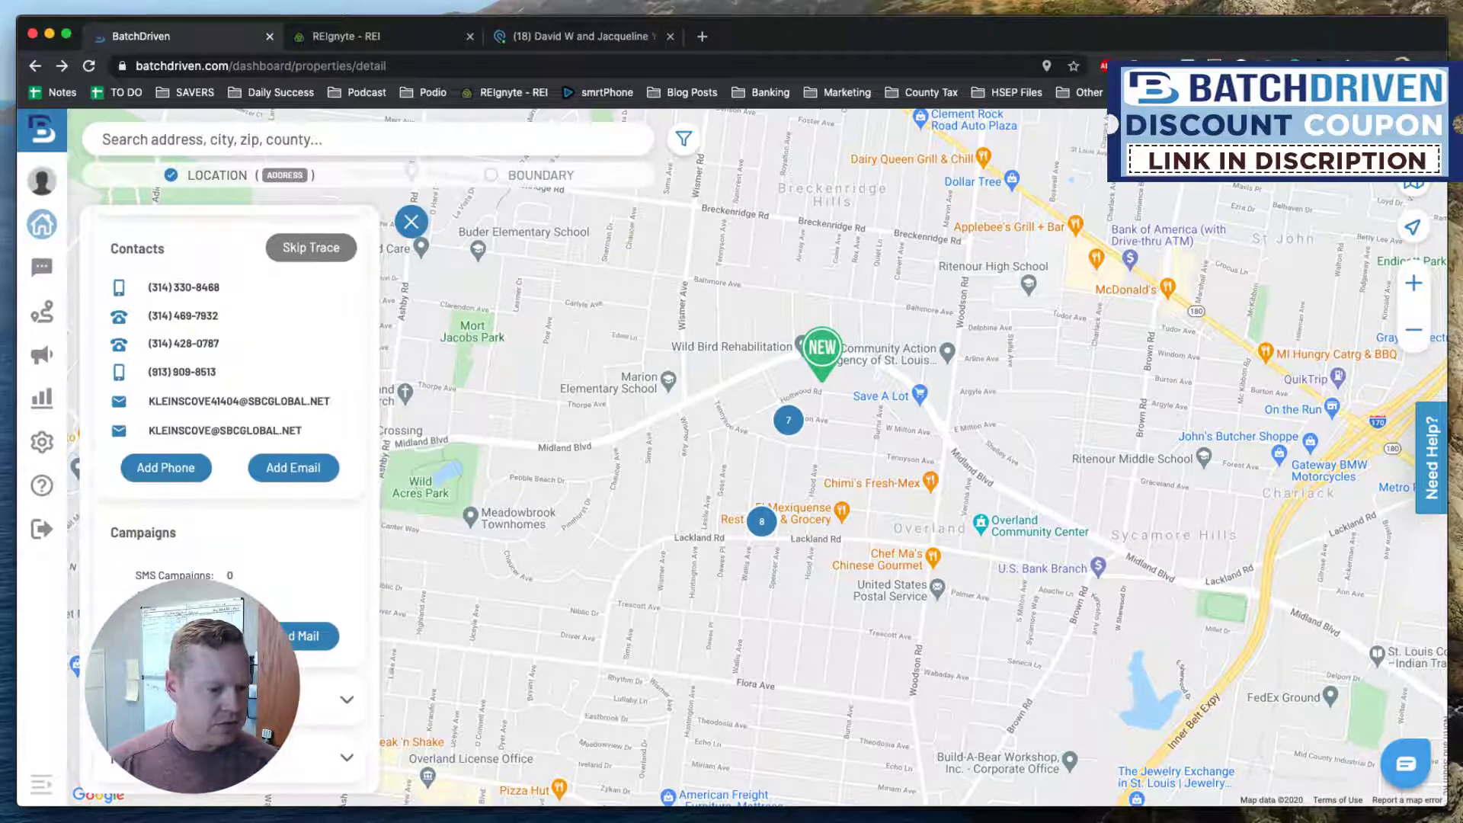
{"action": "left_click", "coordinate": [309, 602]}
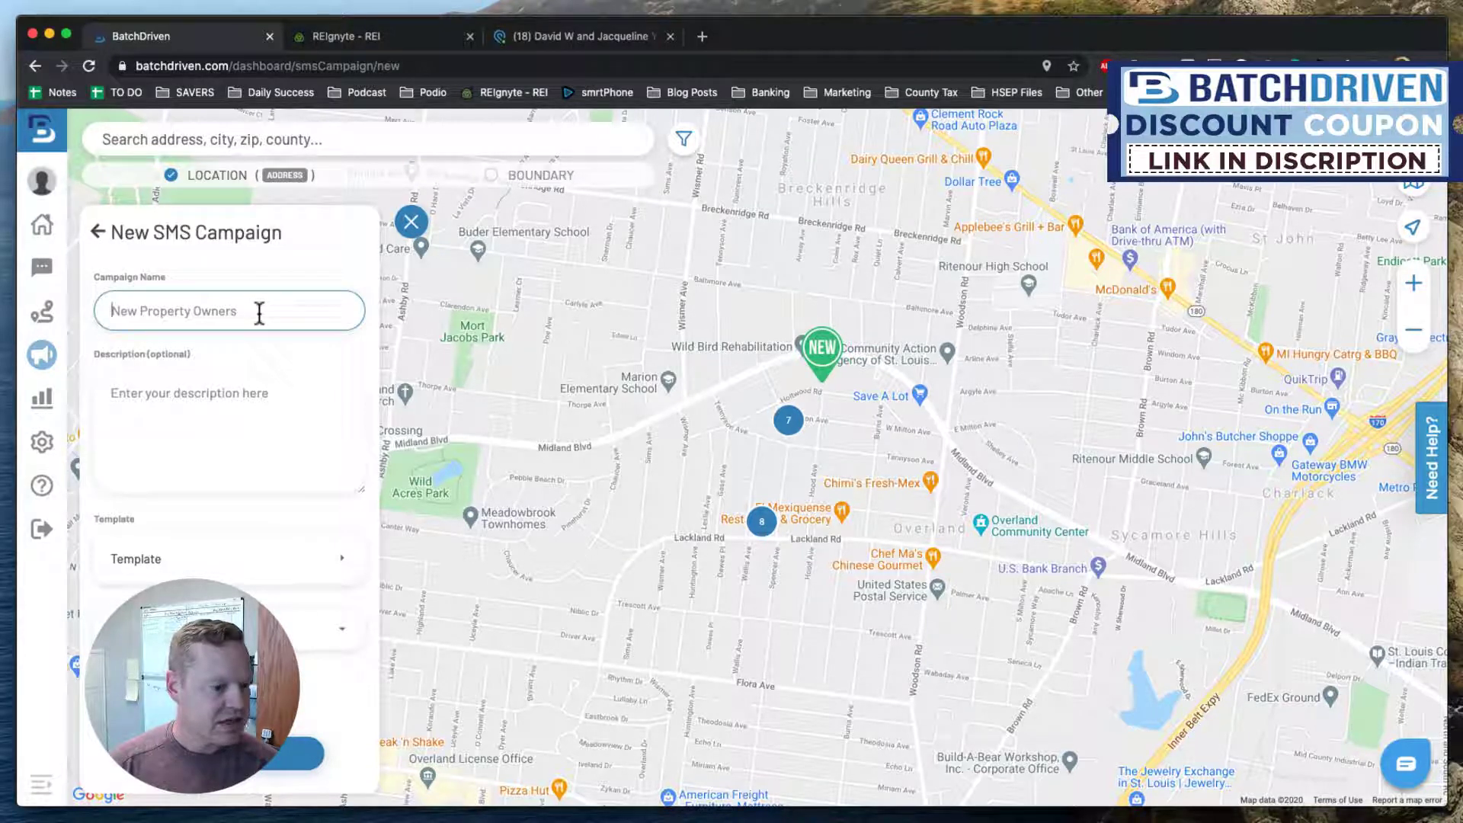
Name the campaign Vacant Property and draft a description about setting up the Vacant Property SMS campaign.
{"action": "type", "text": "Vacant Property"}
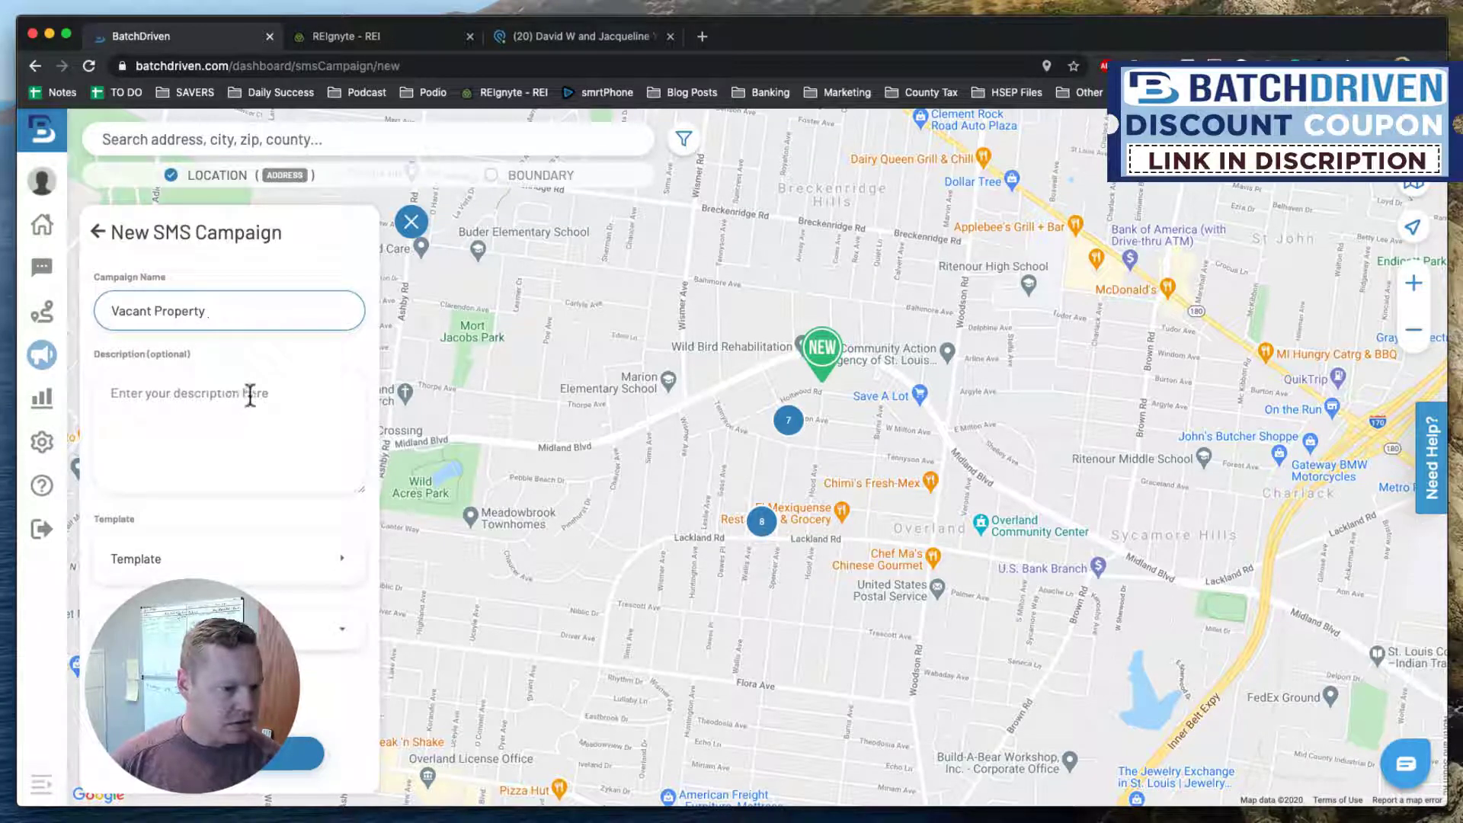
{"action": "left_click", "coordinate": [250, 395]}
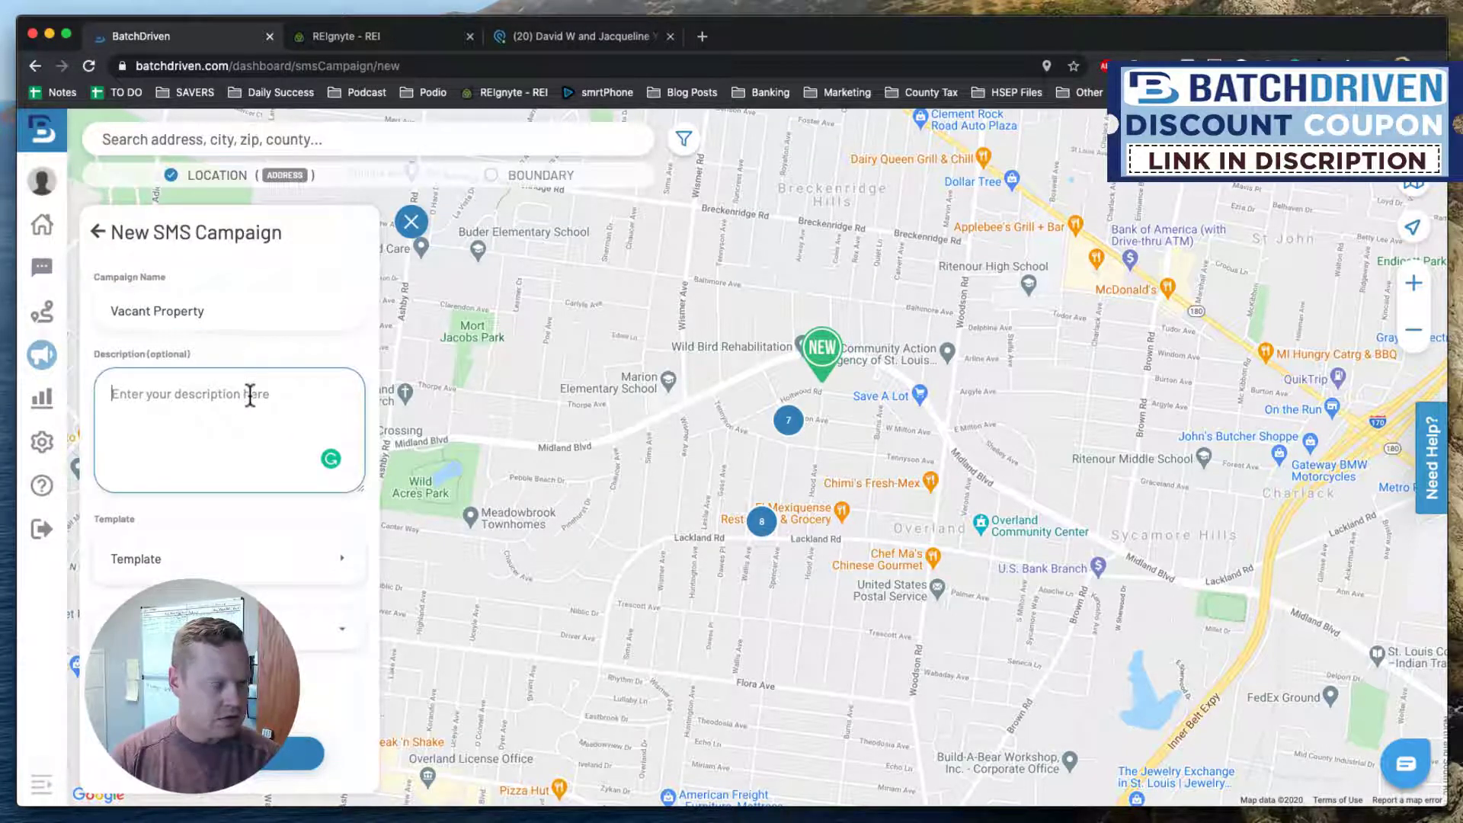
{"action": "type", "text": "Mike's"}
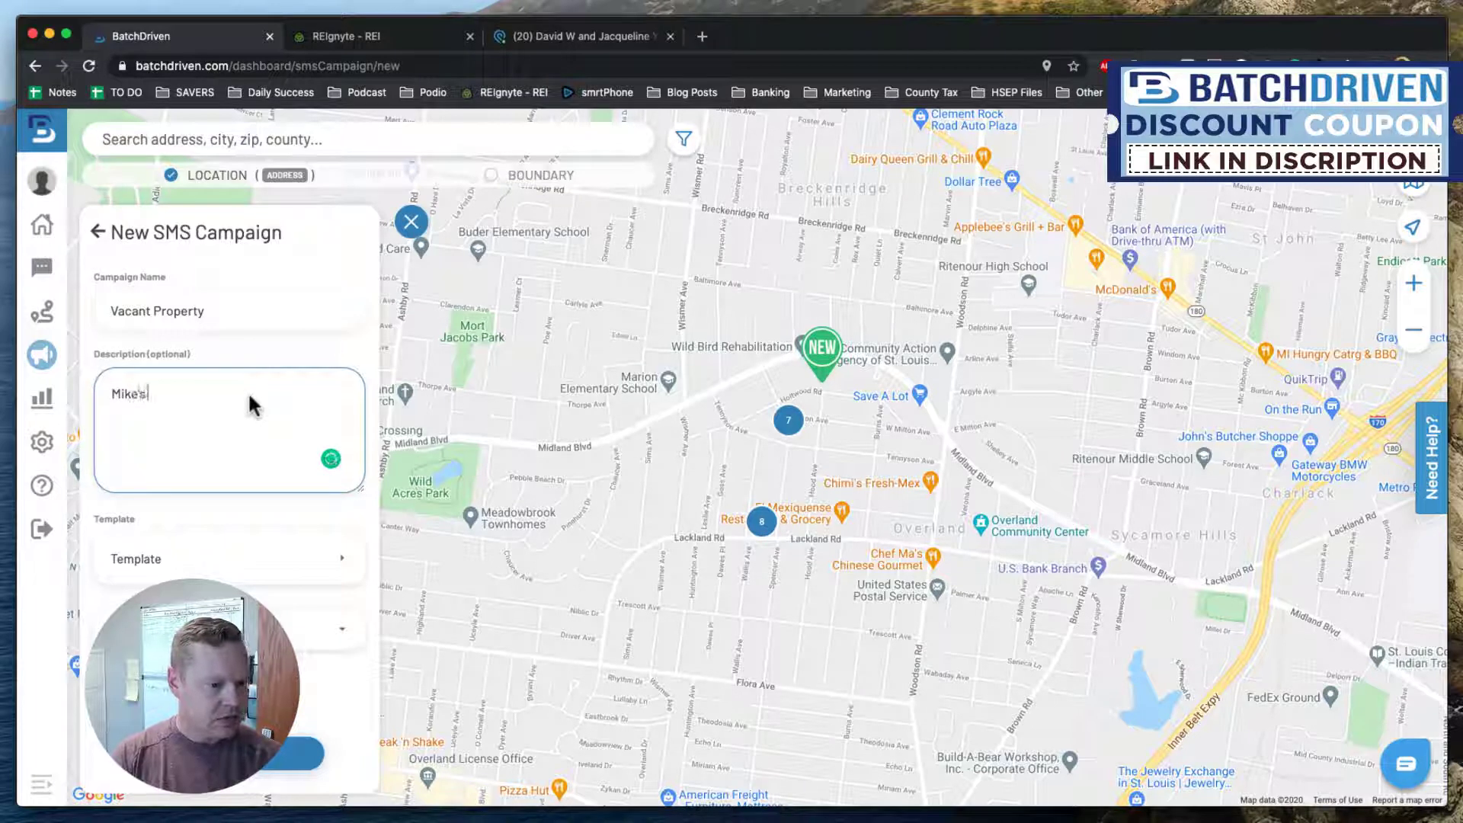
{"action": "type", "text": " Setting up Va"}
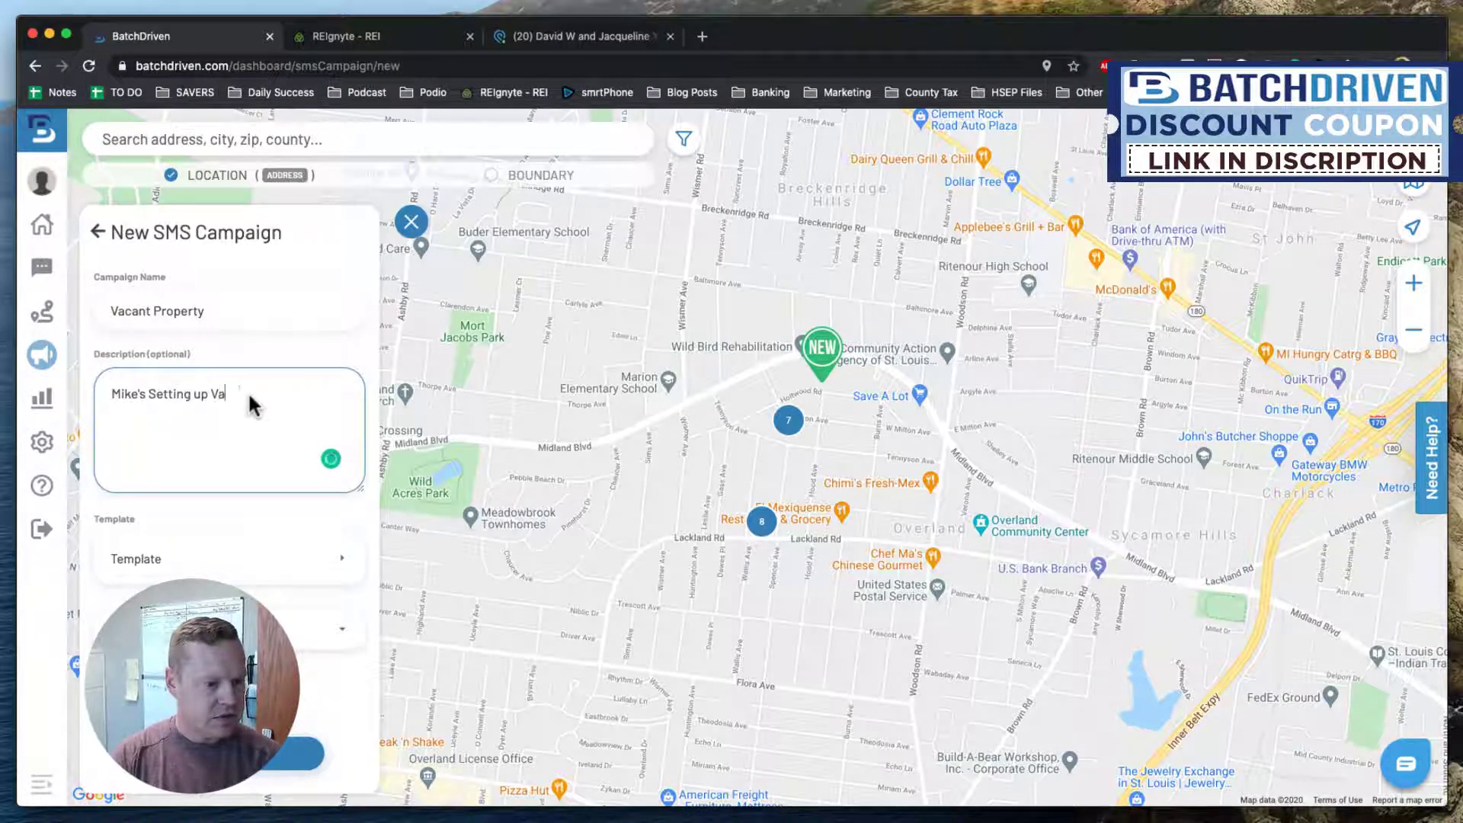
{"action": "type", "text": "cant Property SM"}
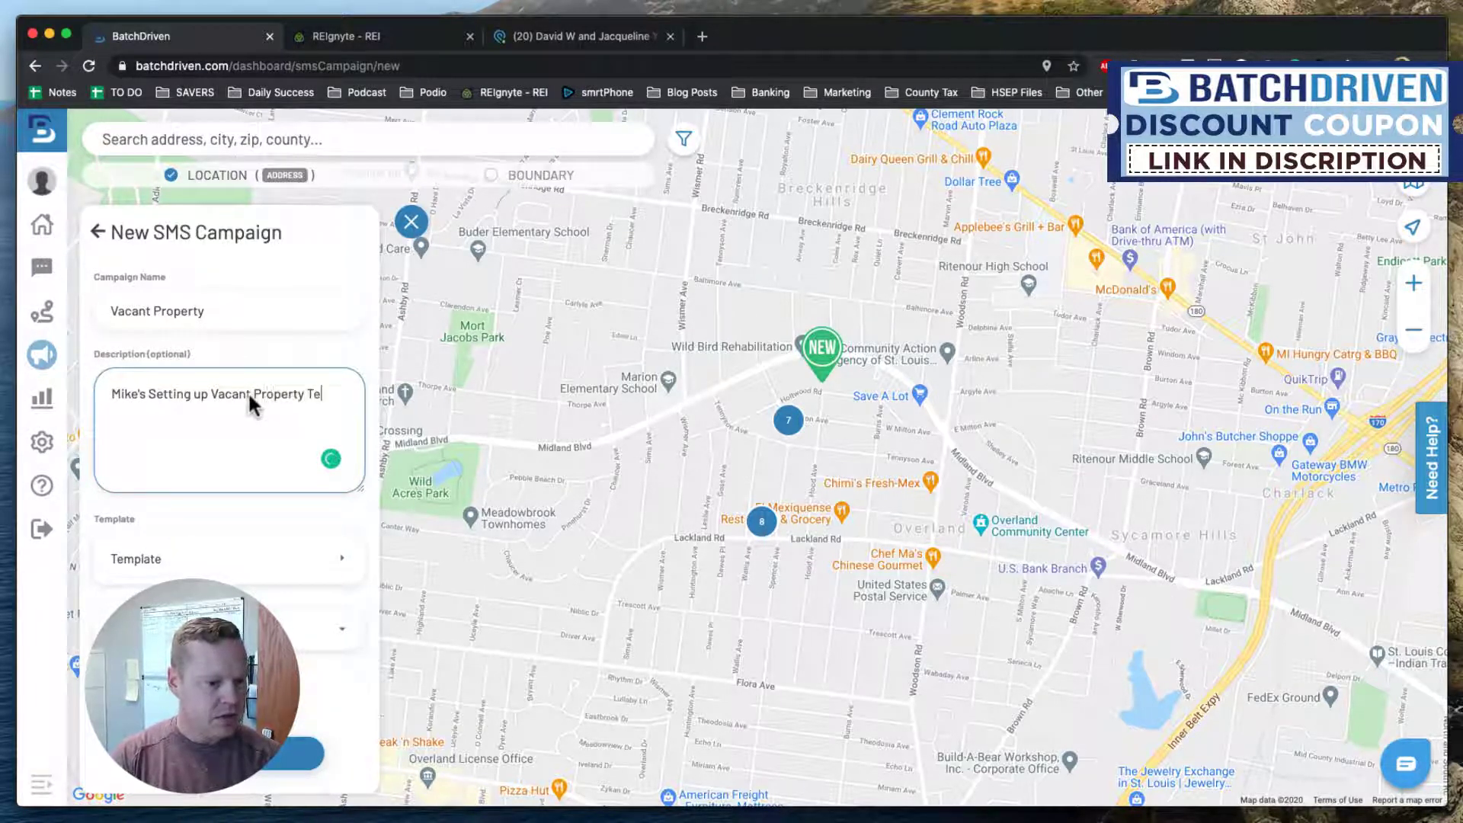
{"action": "type", "text": "S Campa"}
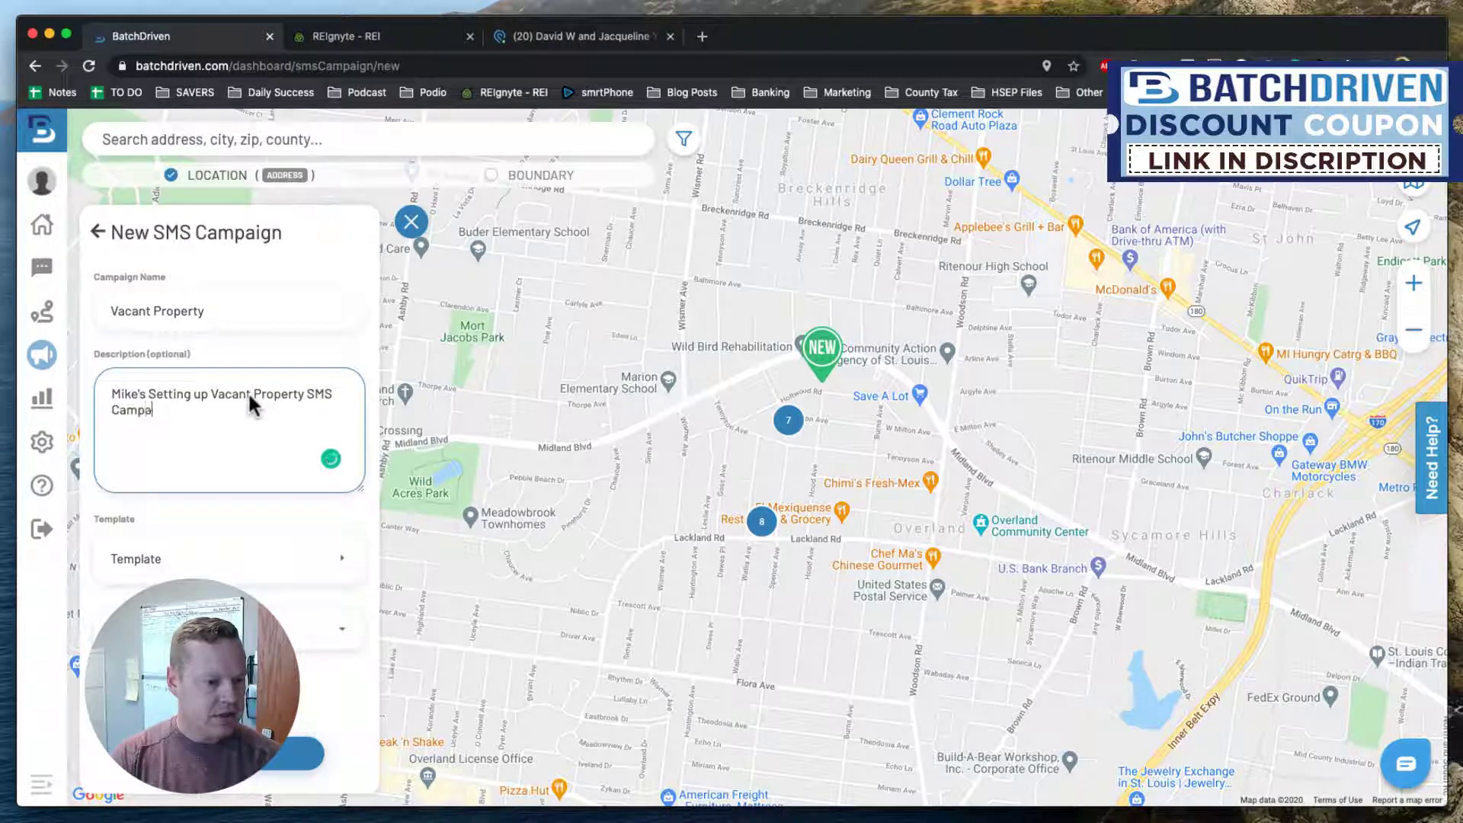
{"action": "type", "text": "ign in Batch Driv"}
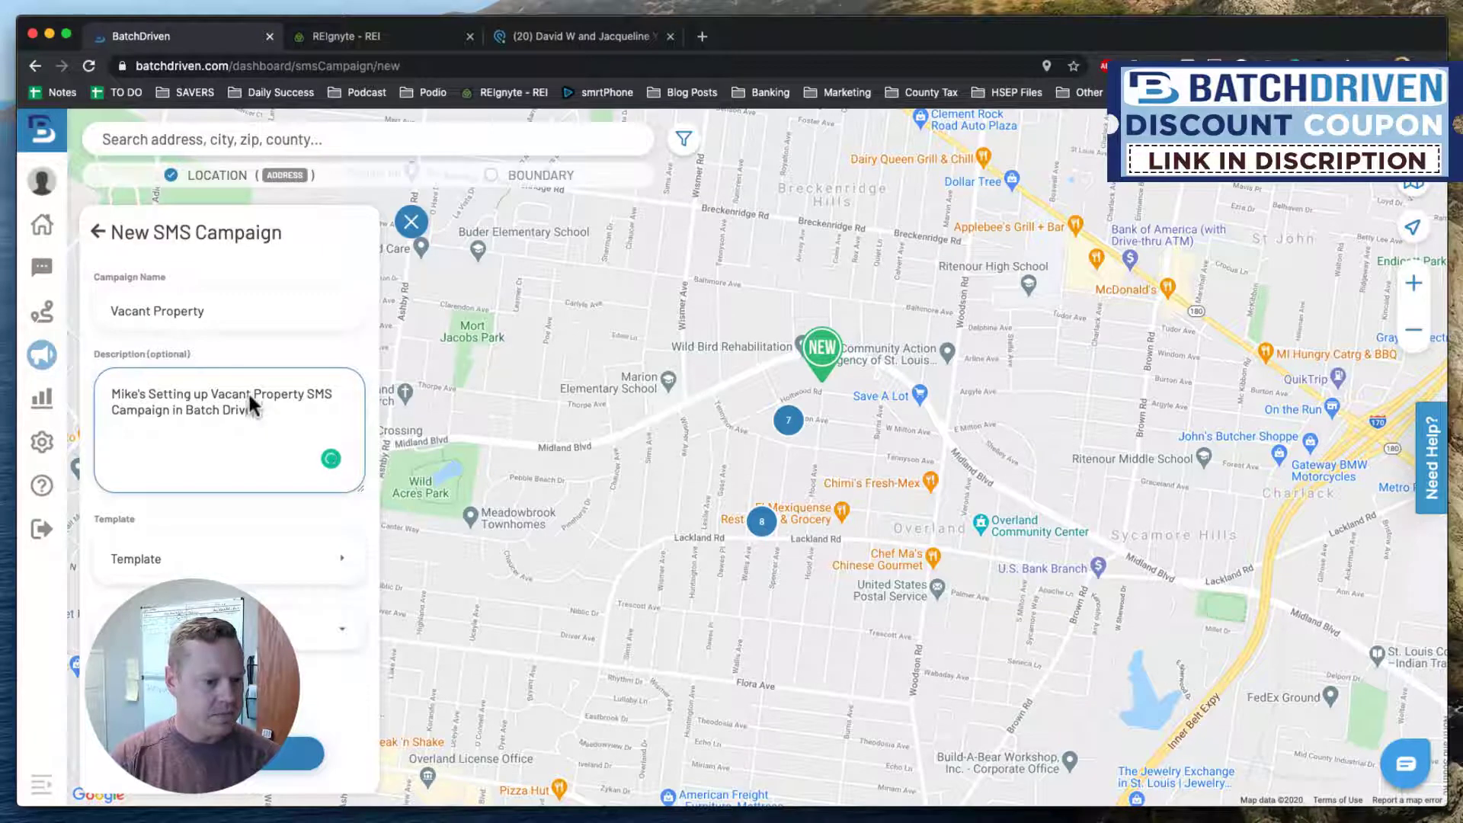
{"action": "type", "text": "en 2020"}
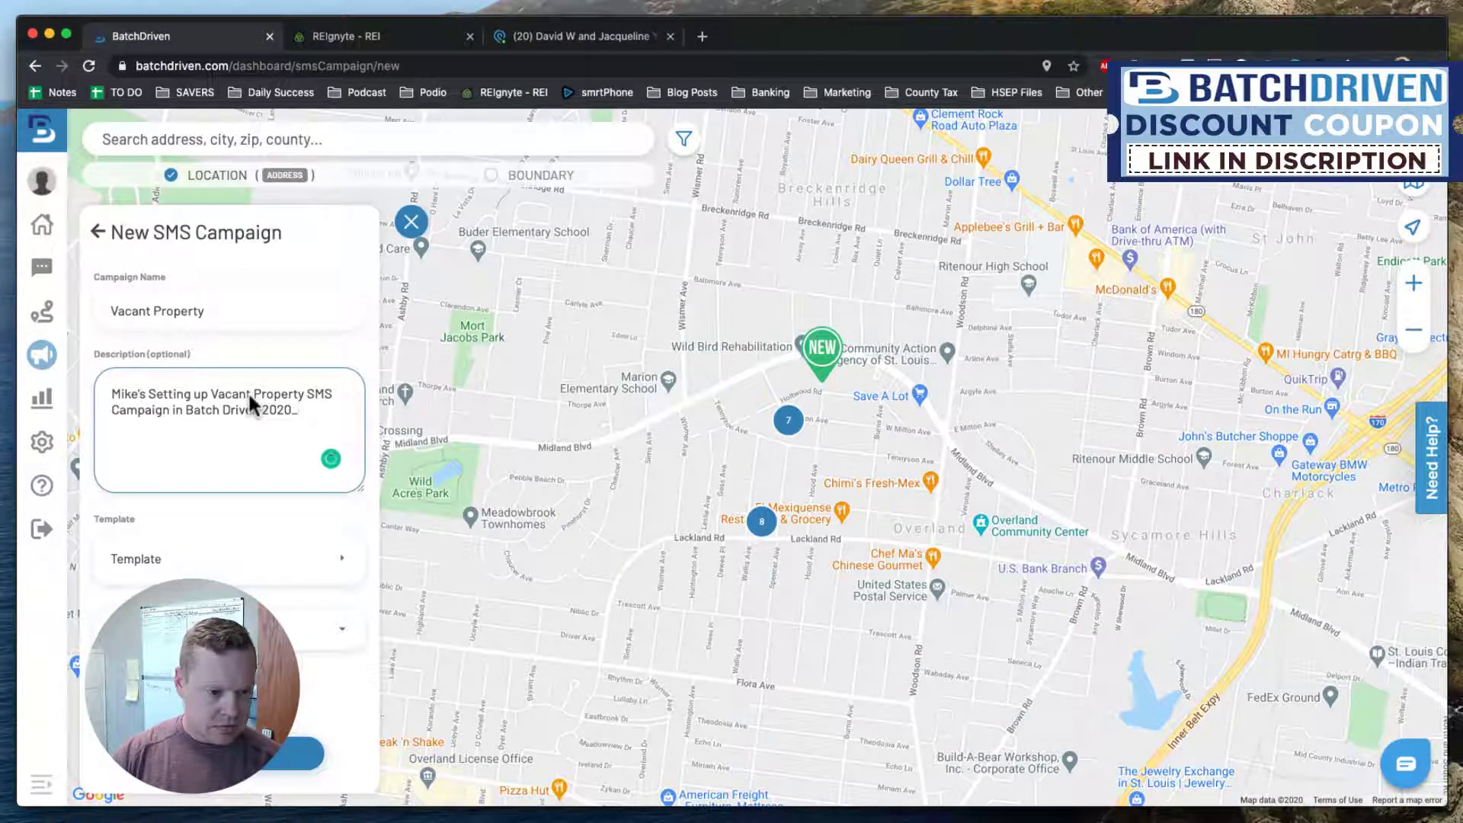
{"action": "type", "text": "_11"}
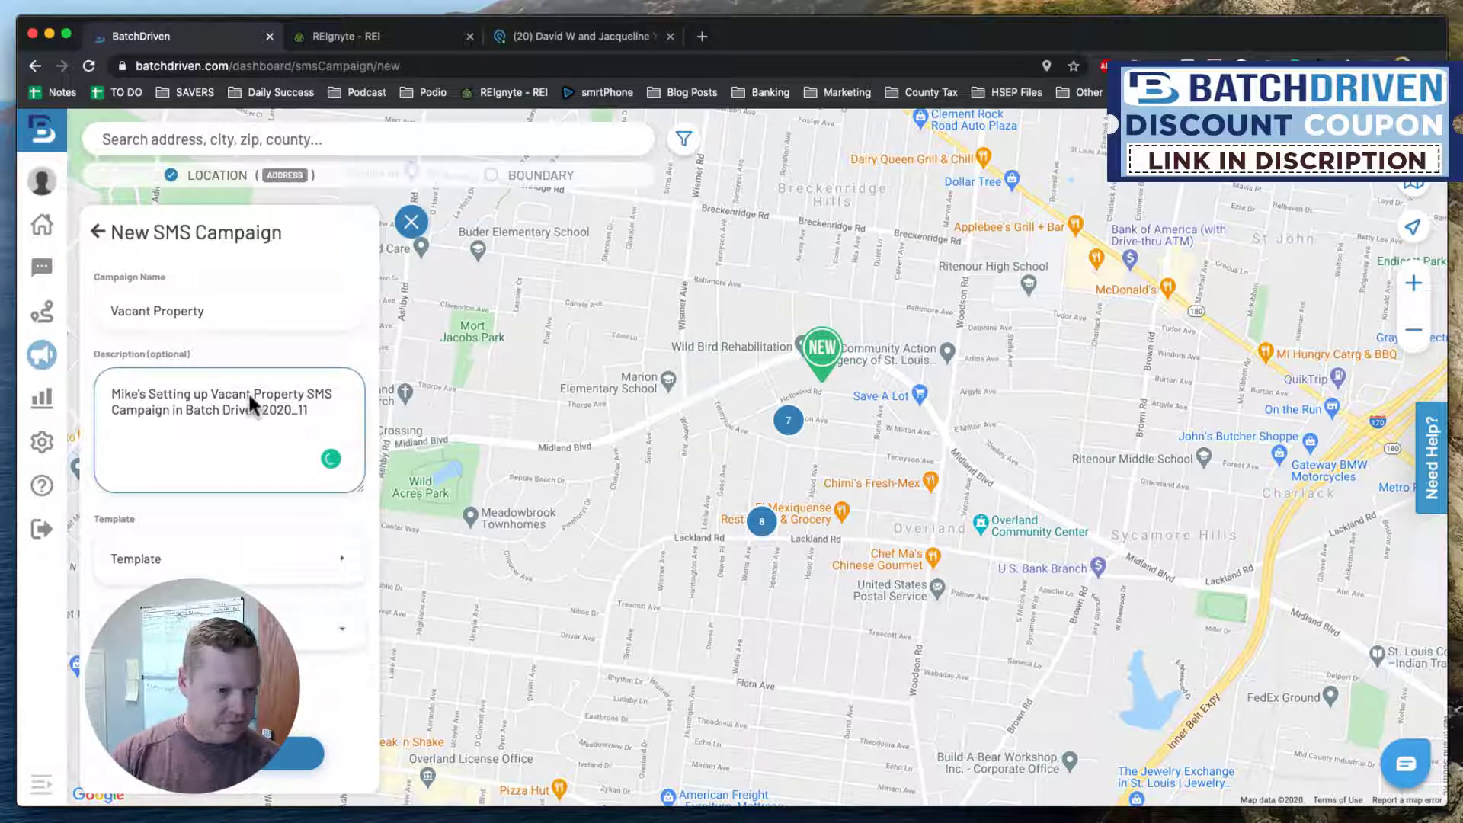
{"action": "key", "text": "BackSpace"}
{"action": "key", "text": "BackSpace"}
{"action": "key", "text": "BackSpace"}
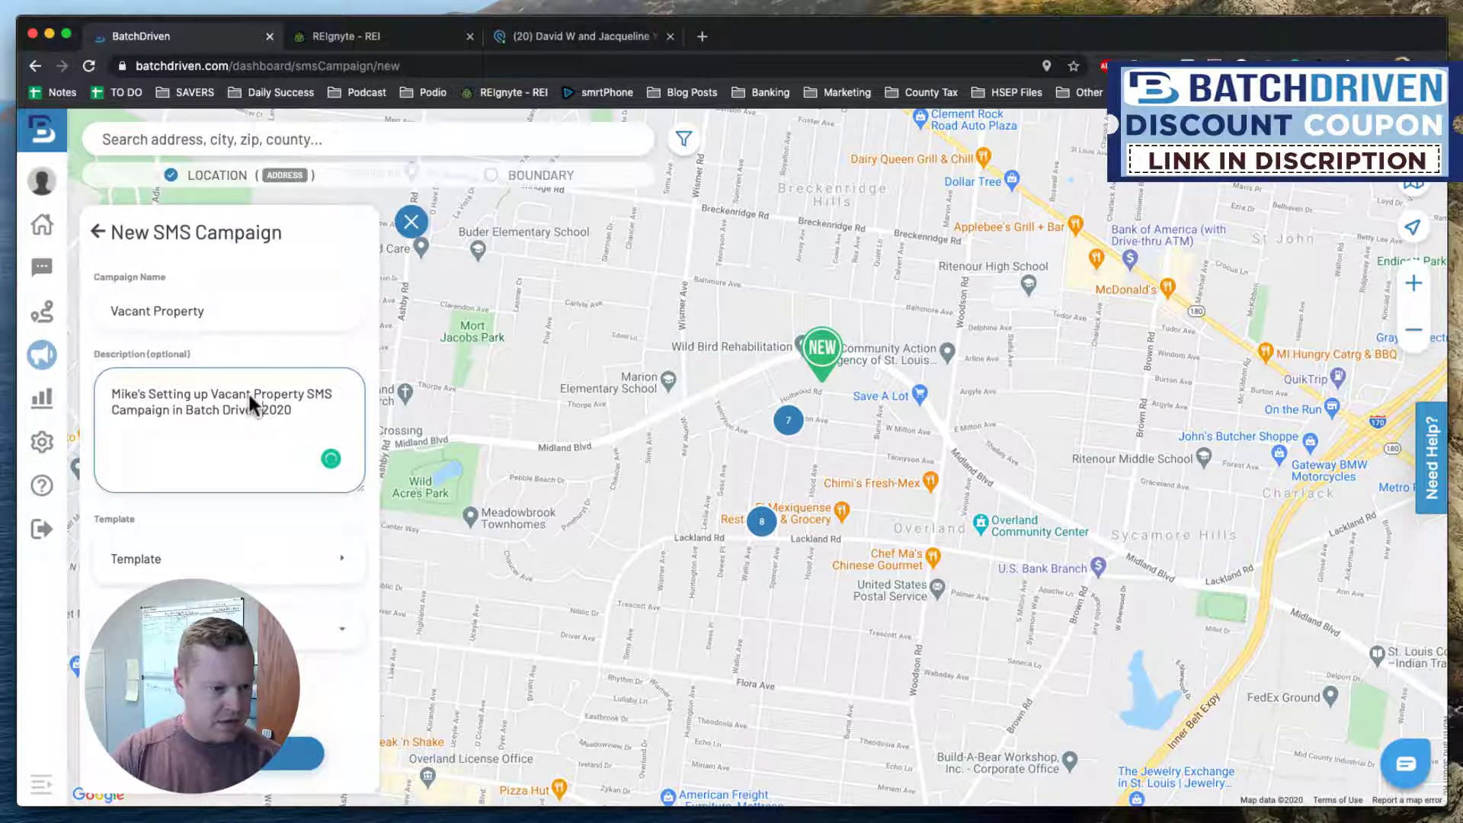
{"action": "type", "text": "Oct"}
Correct the description's date to Nov 2020 and bring up the SMS template list.
{"action": "key", "text": "End"}
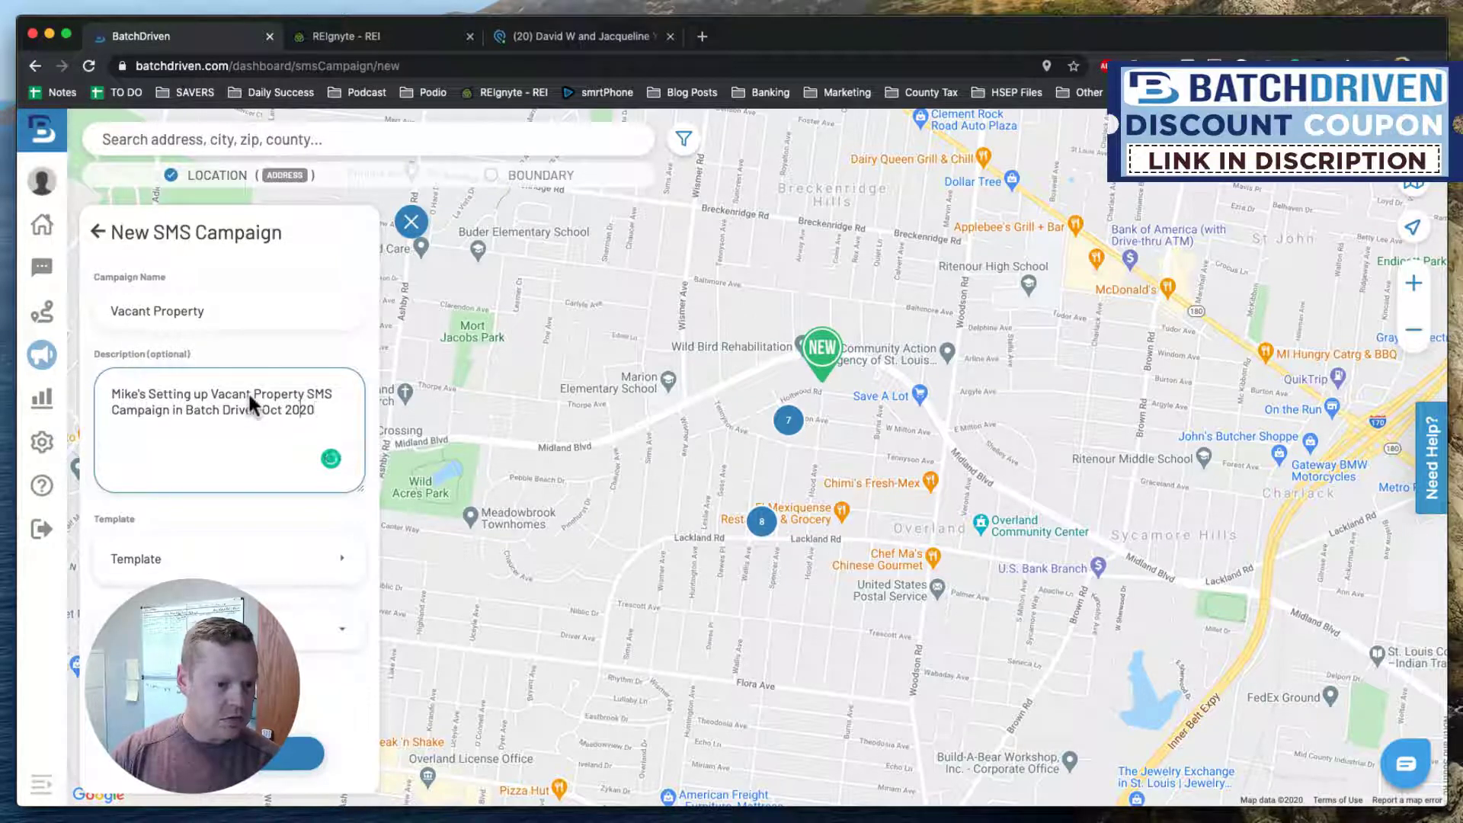
{"action": "key", "text": "Left"}
{"action": "key", "text": "Left"}
{"action": "key", "text": "Left"}
{"action": "key", "text": "Left"}
{"action": "key", "text": "BackSpace"}
{"action": "key", "text": "BackSpace"}
{"action": "key", "text": "BackSpace"}
{"action": "key", "text": "BackSpace"}
{"action": "type", "text": "NO"}
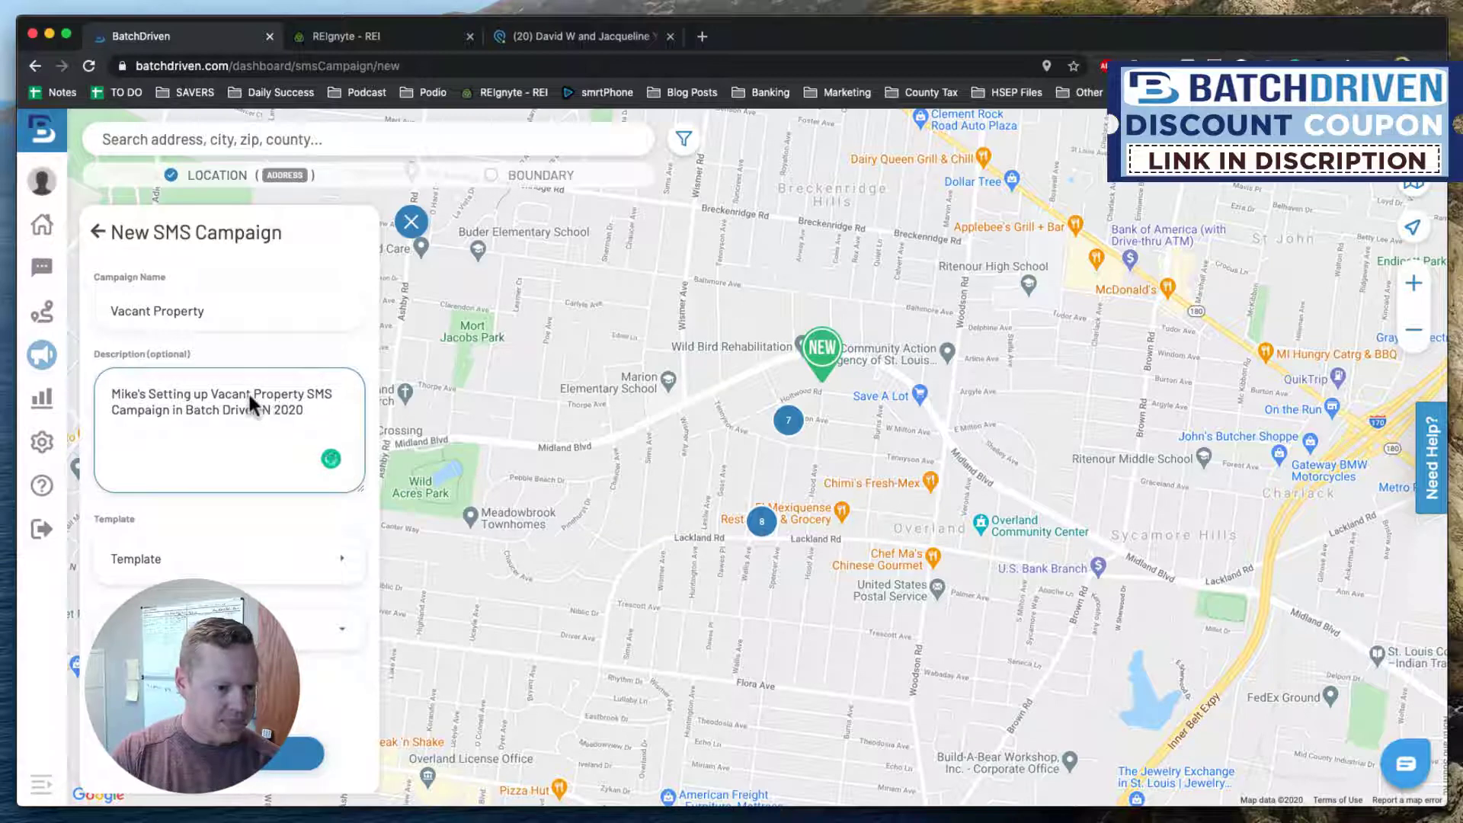
{"action": "key", "text": "BackSpace"}
{"action": "type", "text": "ov"}
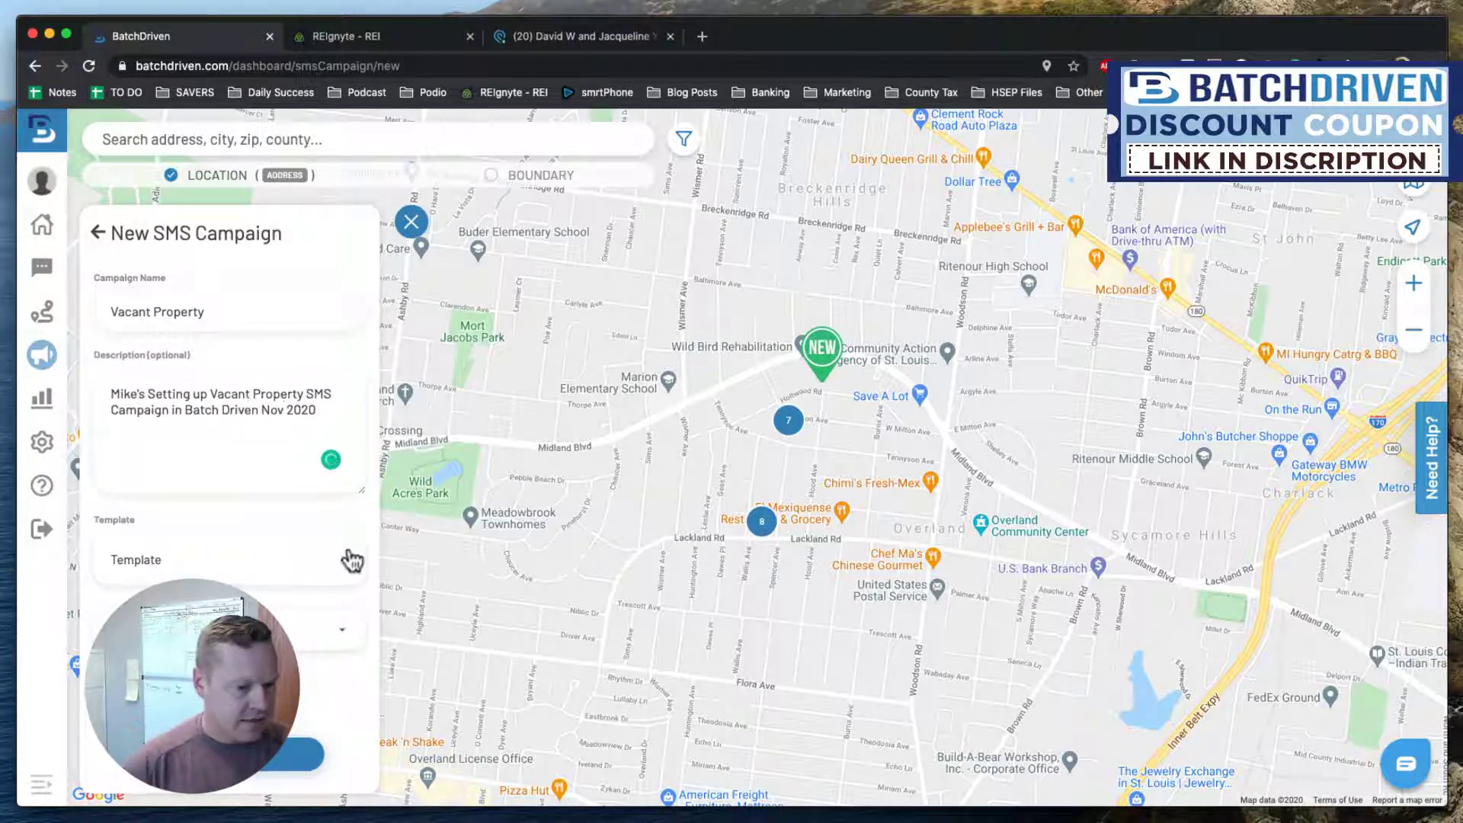
{"action": "left_click", "coordinate": [348, 560]}
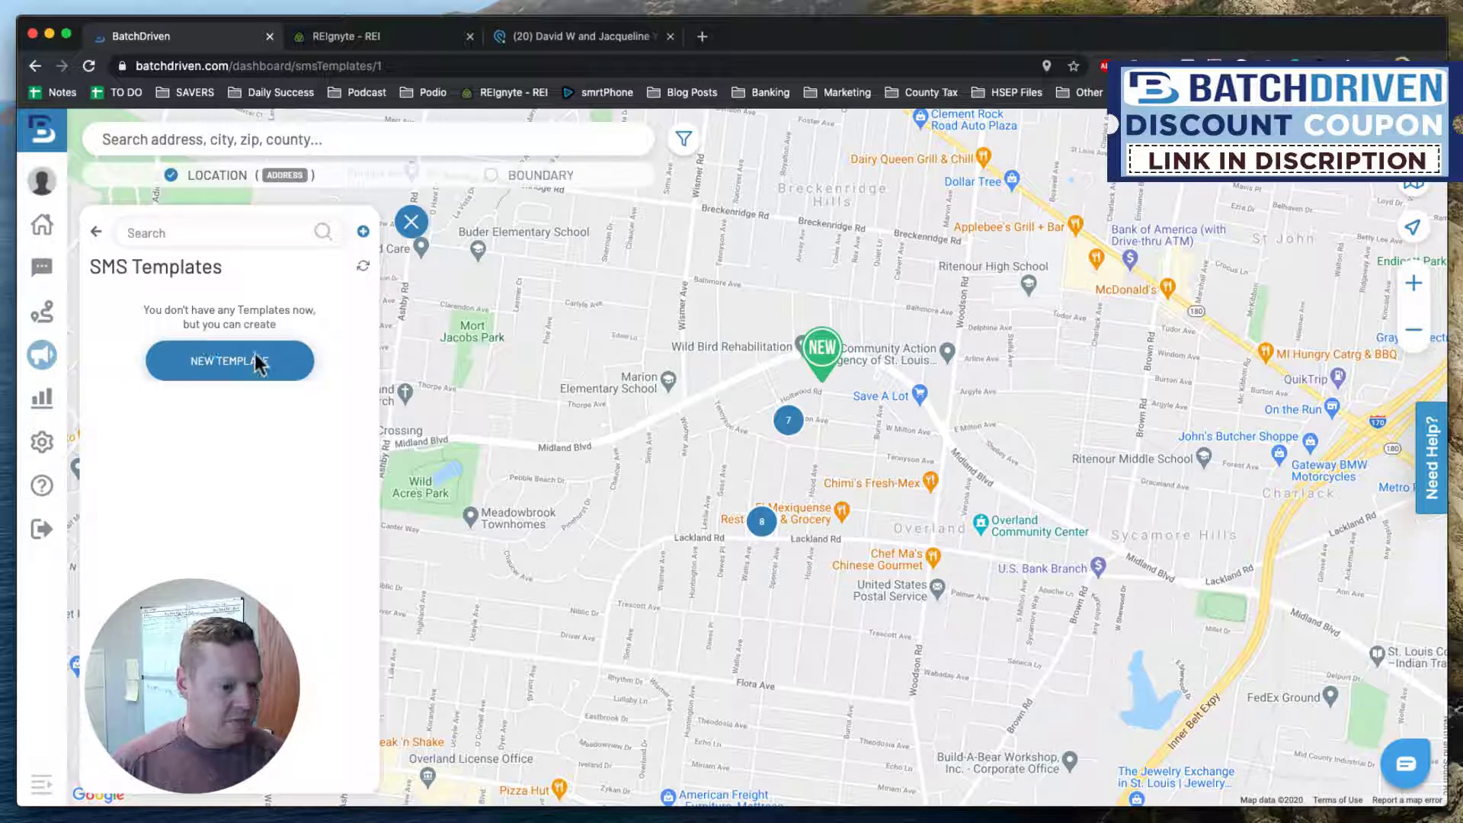
Create a new SMS template with a first message scheduled for Day 0 (Today).
{"action": "left_click", "coordinate": [217, 375]}
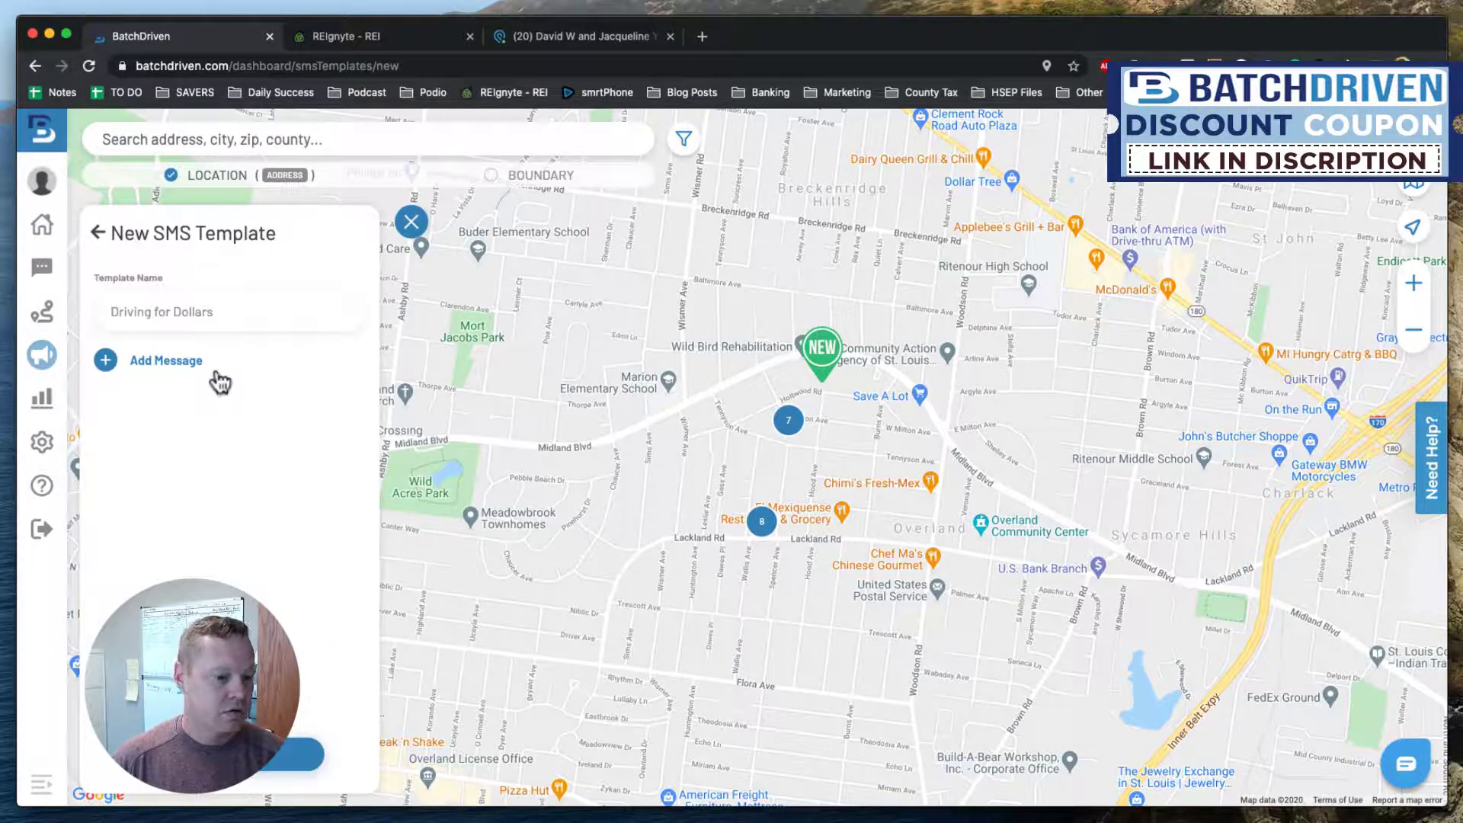
{"action": "left_click", "coordinate": [172, 364]}
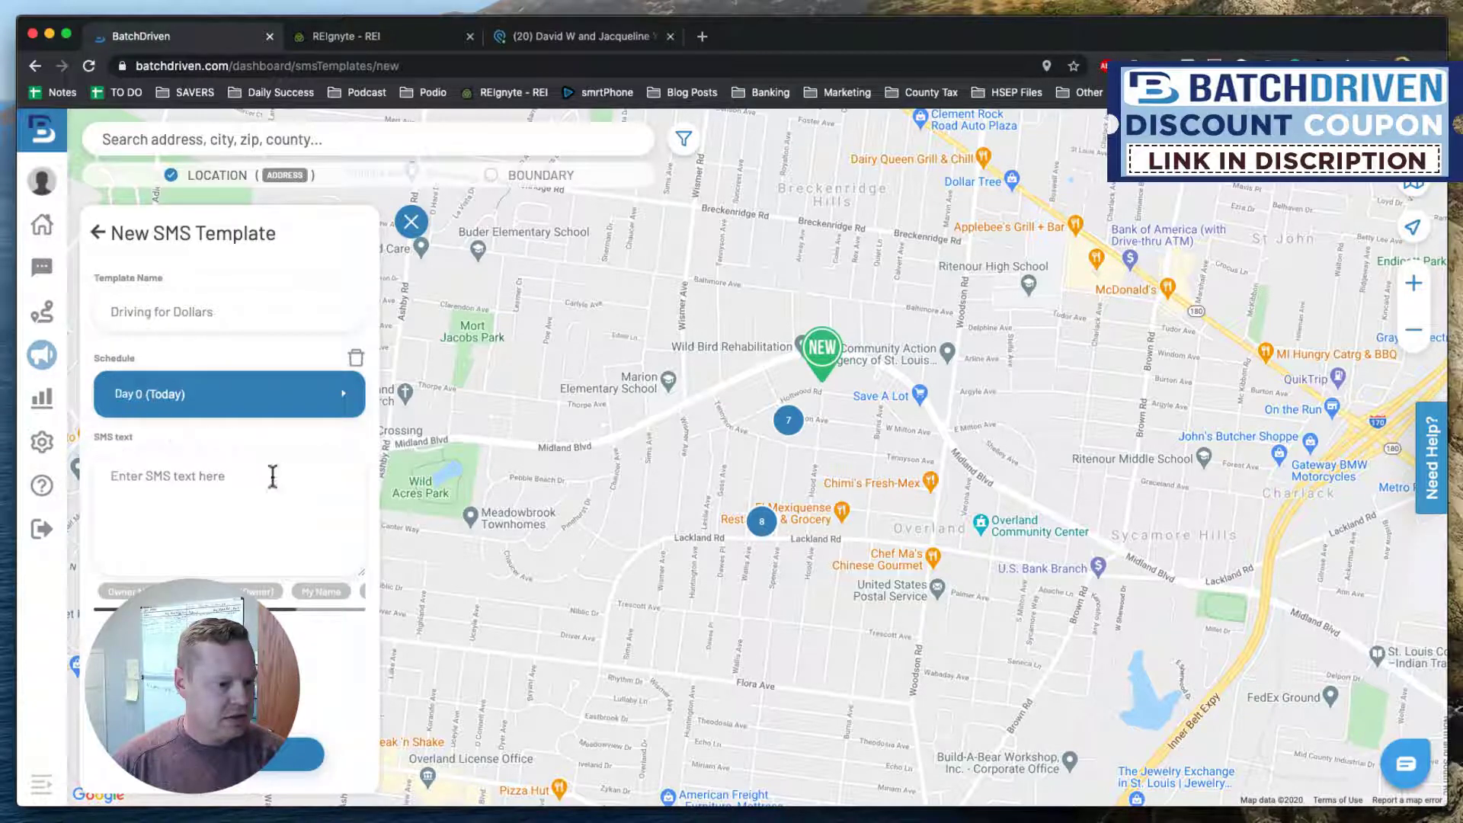
{"action": "left_click", "coordinate": [243, 401]}
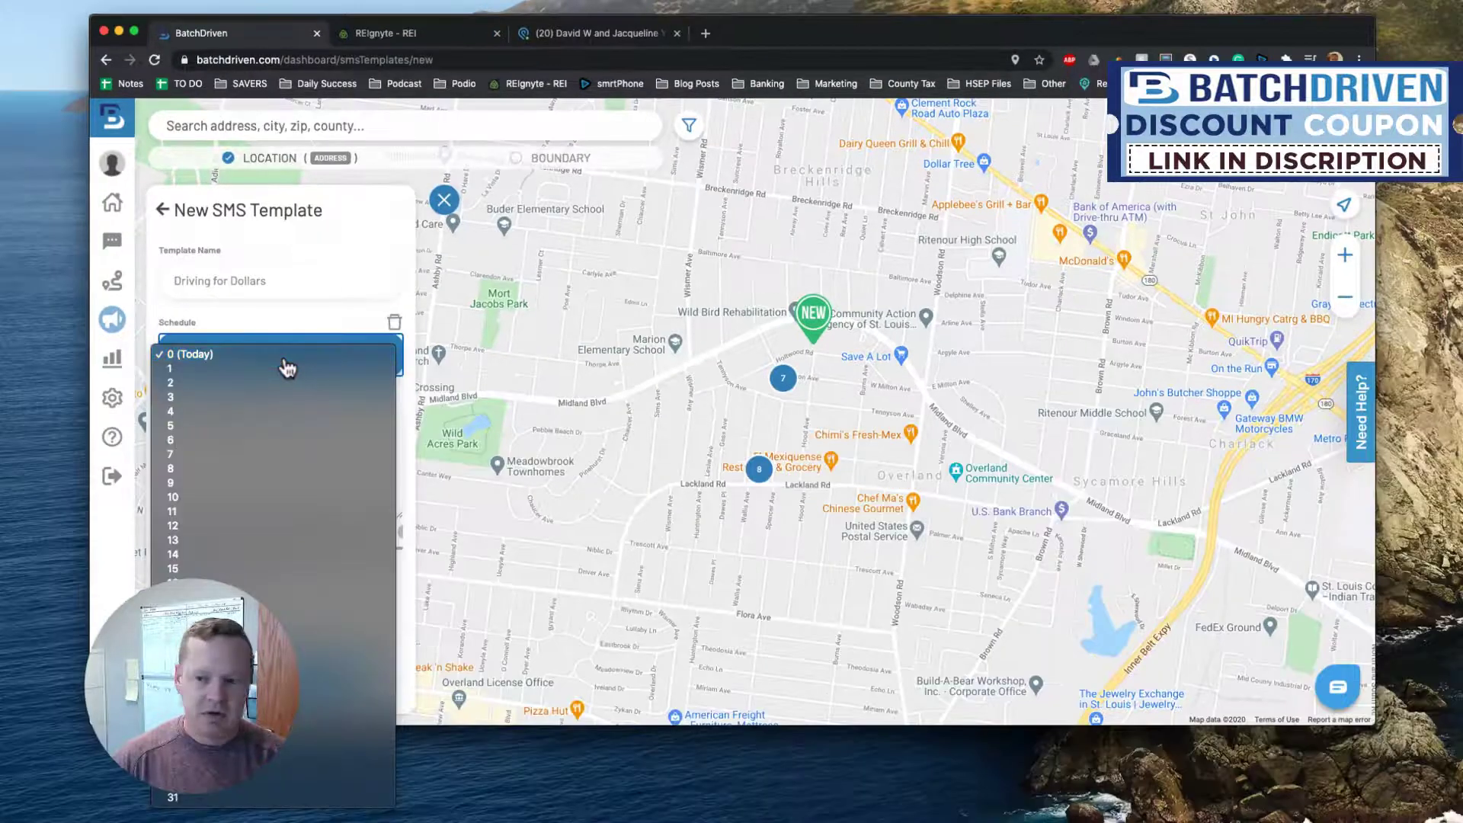
{"action": "left_click", "coordinate": [284, 357]}
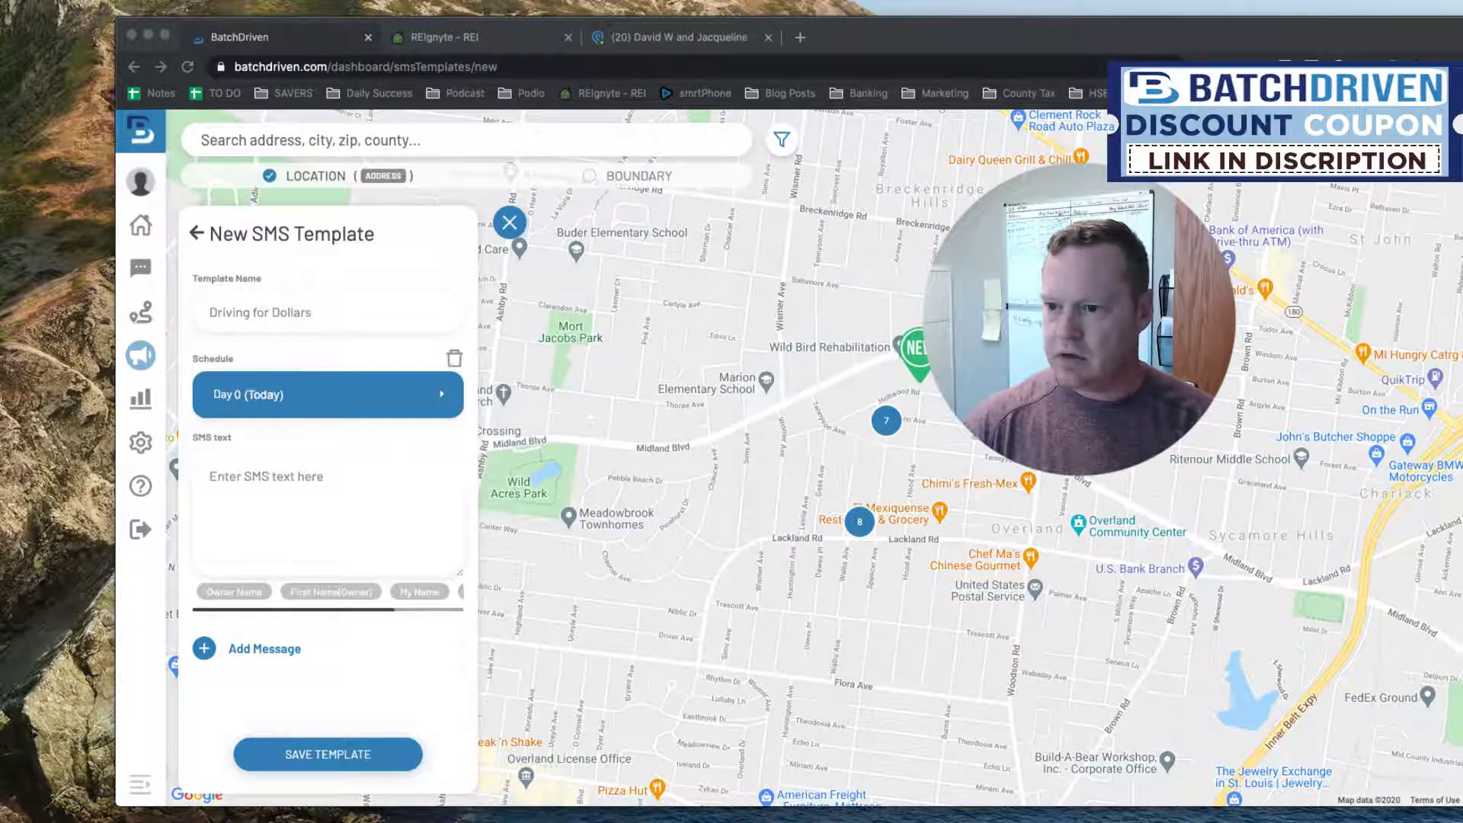
Name the new SMS template with the sender's name followed by 'Vacant D4D Campaign'.
{"action": "left_click_drag", "start_coordinate": [1081, 36], "coordinate": [992, 37]}
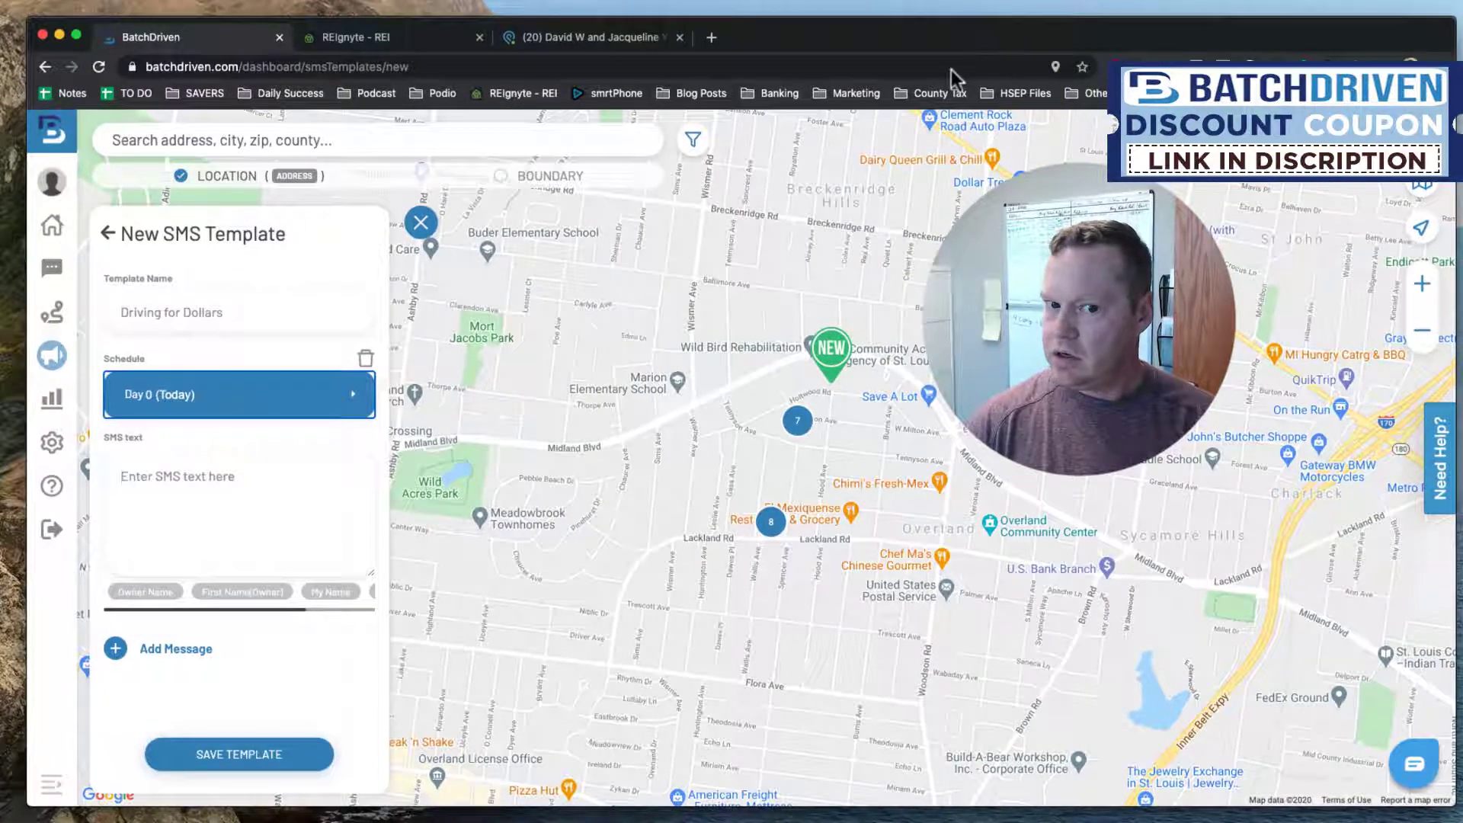
{"action": "left_click_drag", "start_coordinate": [1077, 326], "coordinate": [647, 358]}
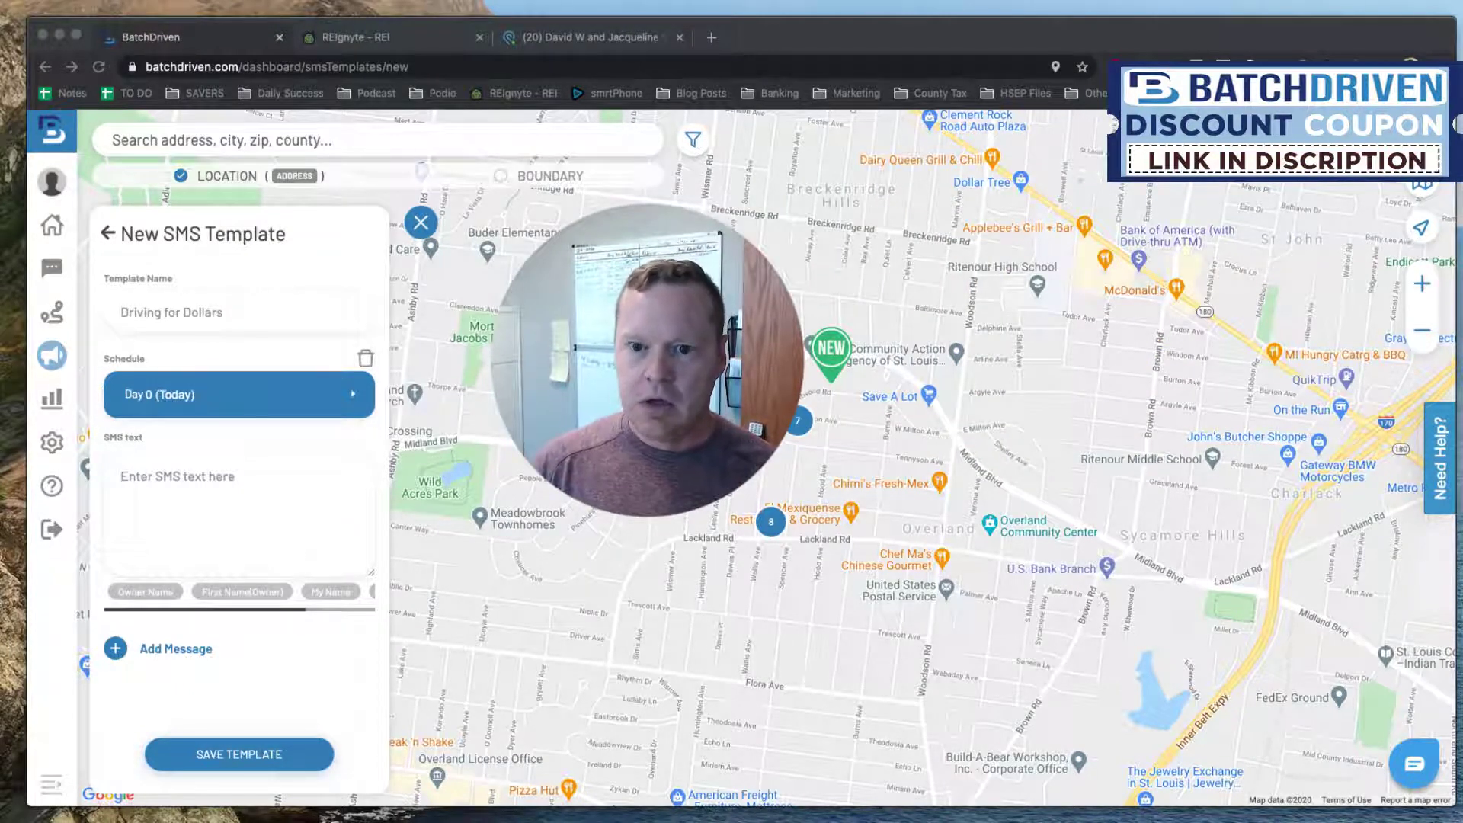
{"action": "left_click_drag", "start_coordinate": [909, 38], "coordinate": [918, 39]}
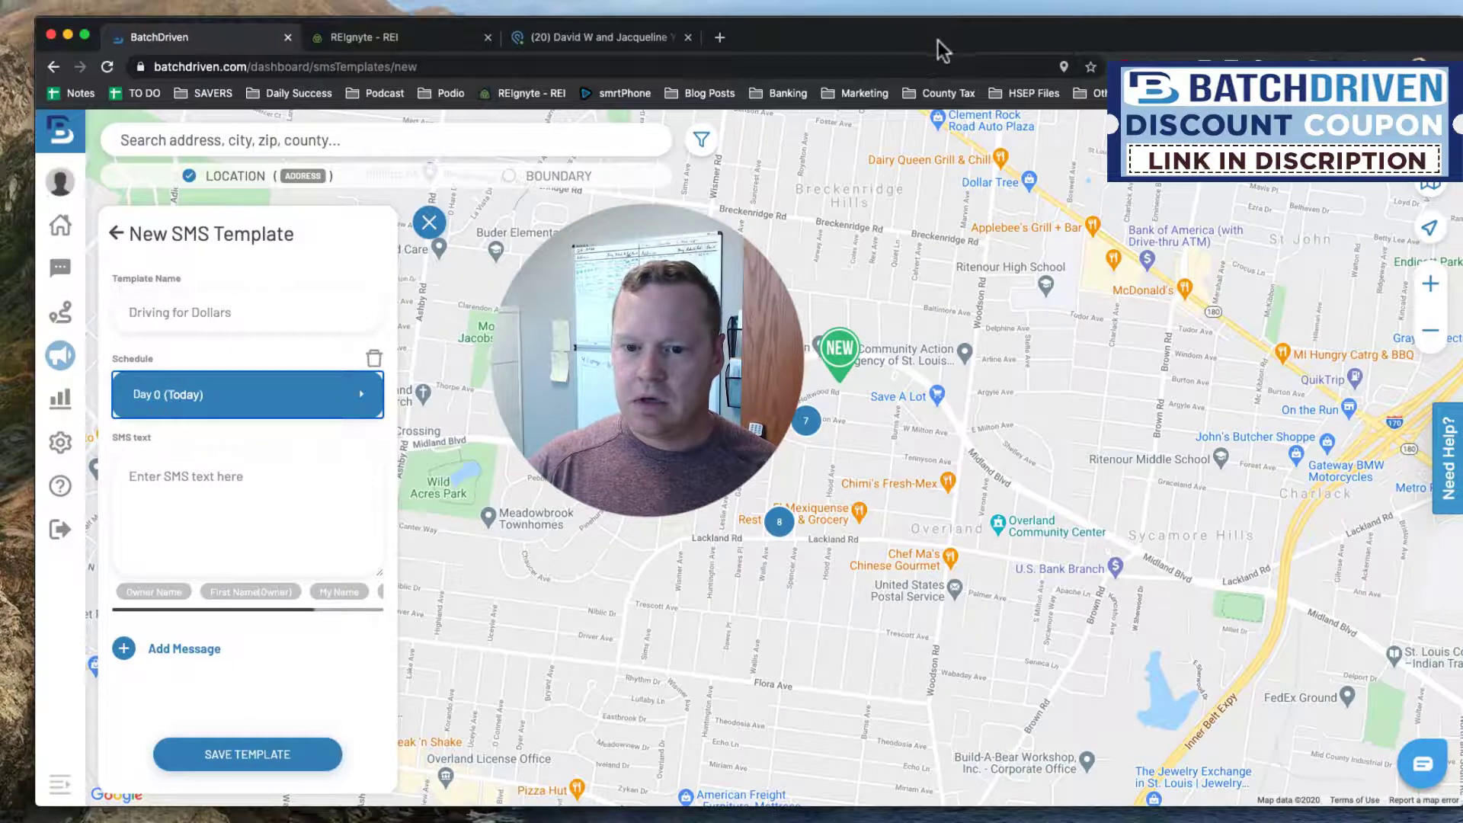
{"action": "left_click", "coordinate": [248, 314]}
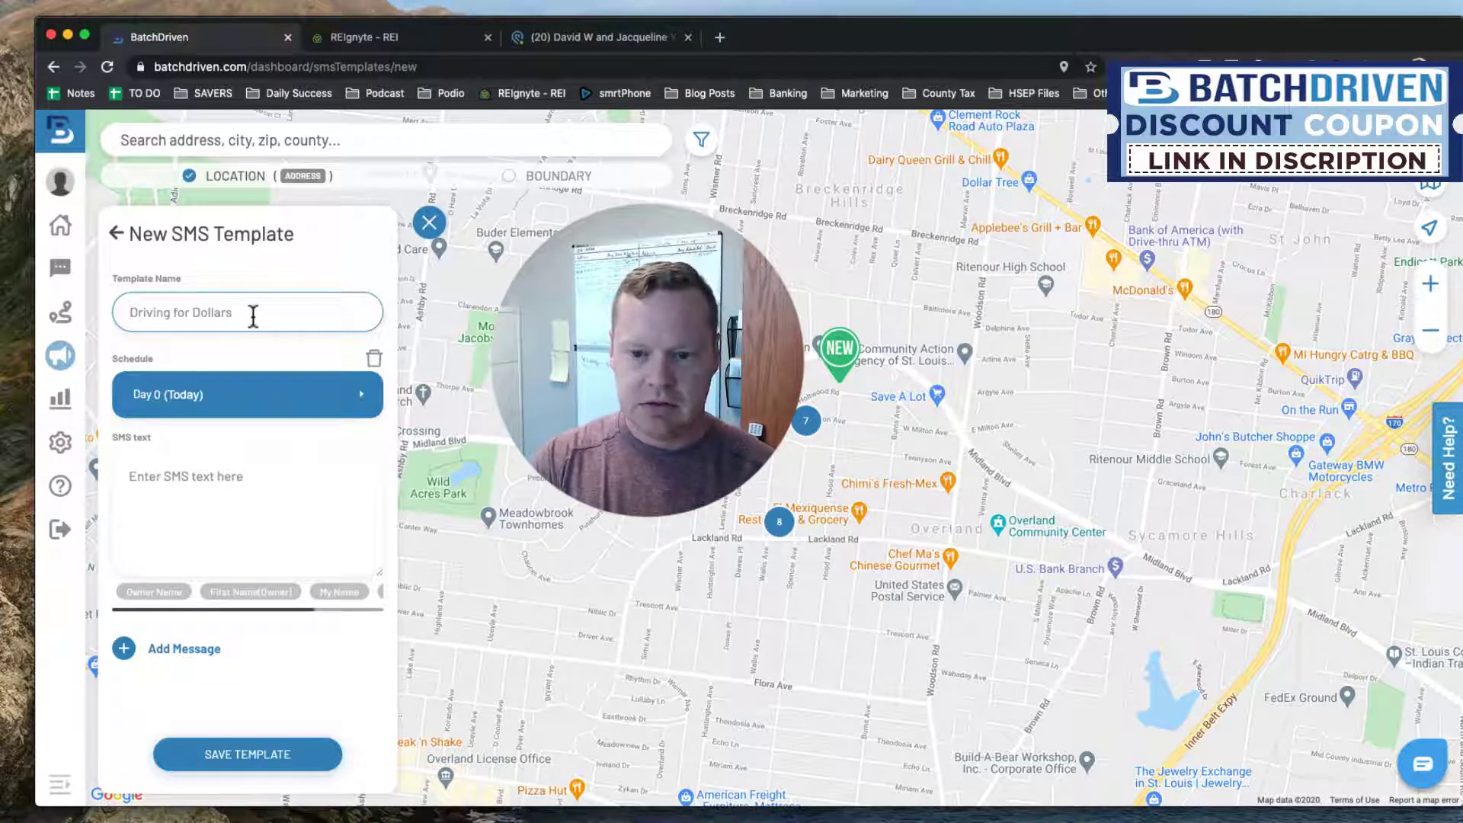
{"action": "type", "text": "Driving"}
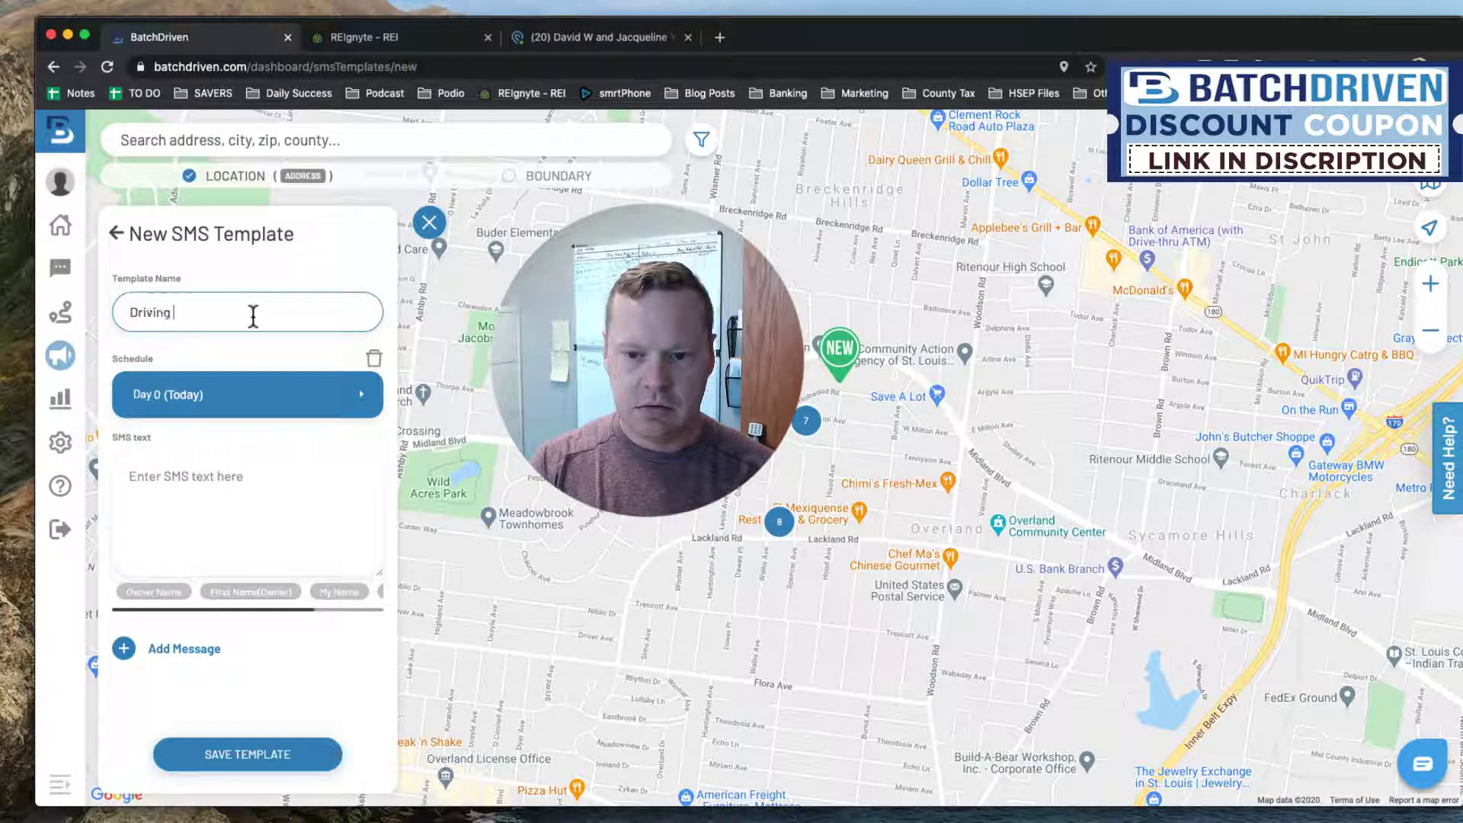
{"action": "key", "text": "BackSpace"}
{"action": "key", "text": "BackSpace"}
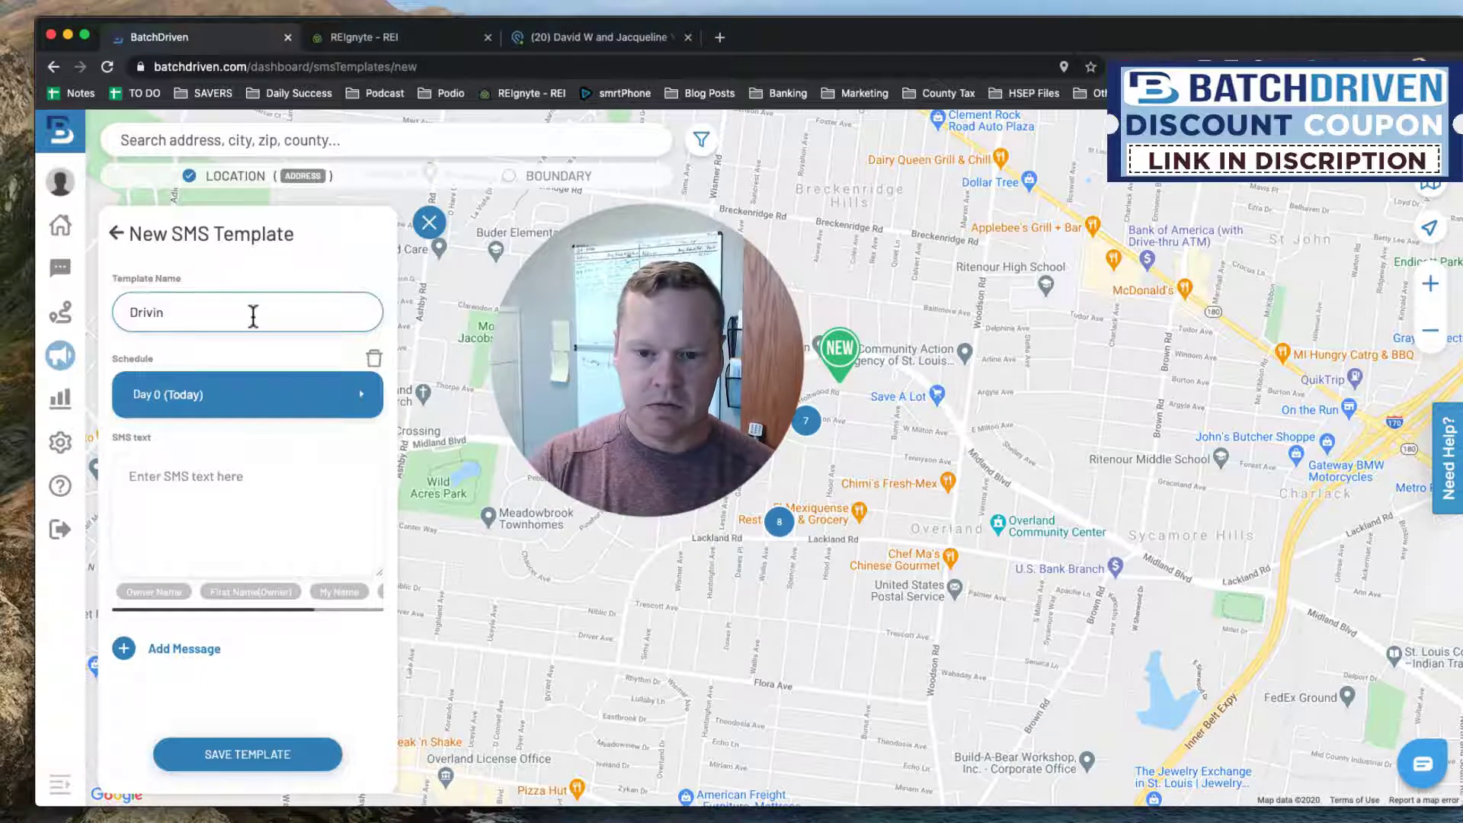
{"action": "key", "text": "BackSpace"}
{"action": "key", "text": "BackSpace"}
{"action": "type", "text": "Mike Vacant D4D Campaig"}
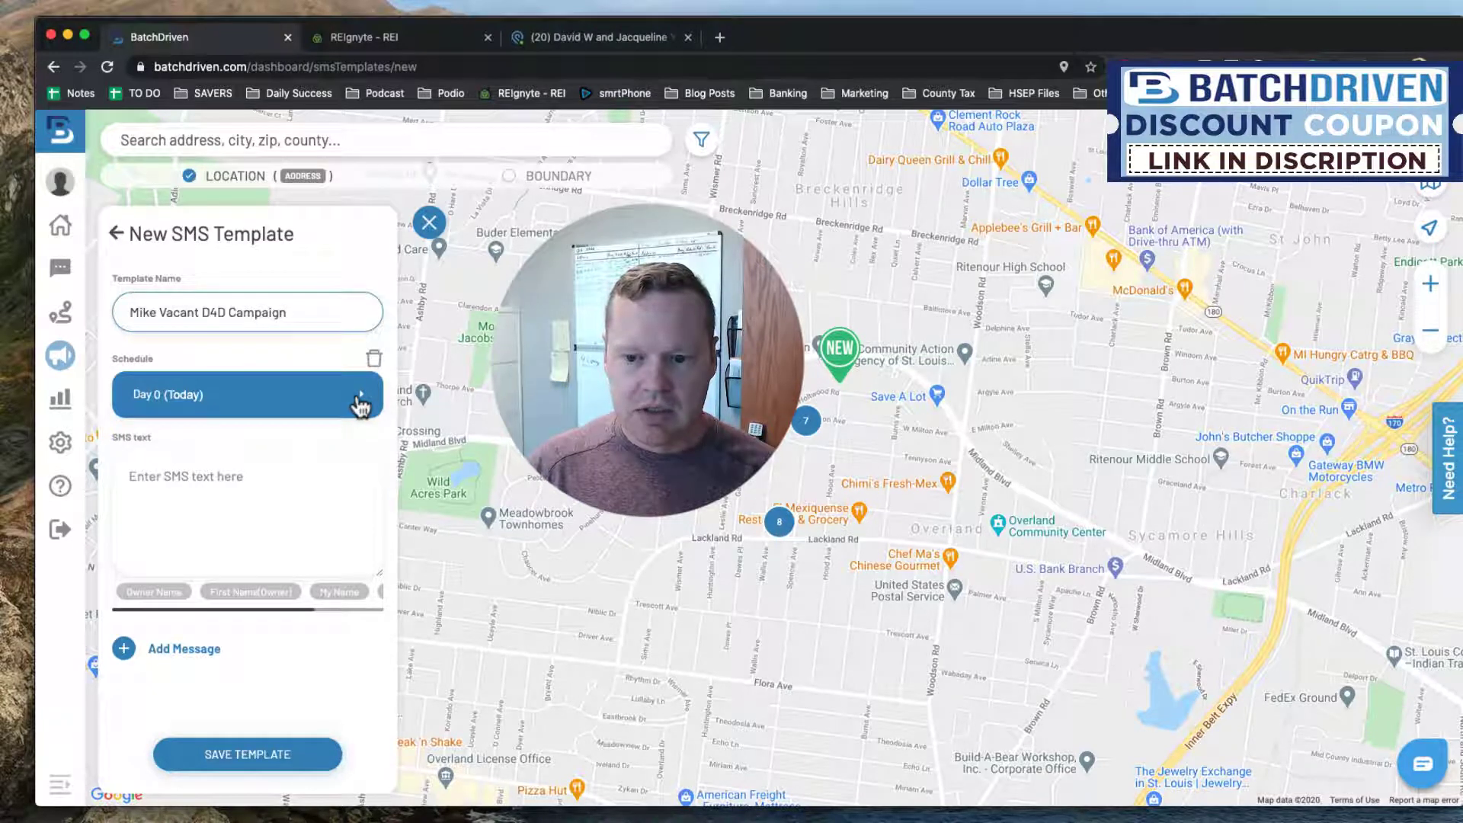
{"action": "left_click", "coordinate": [359, 406]}
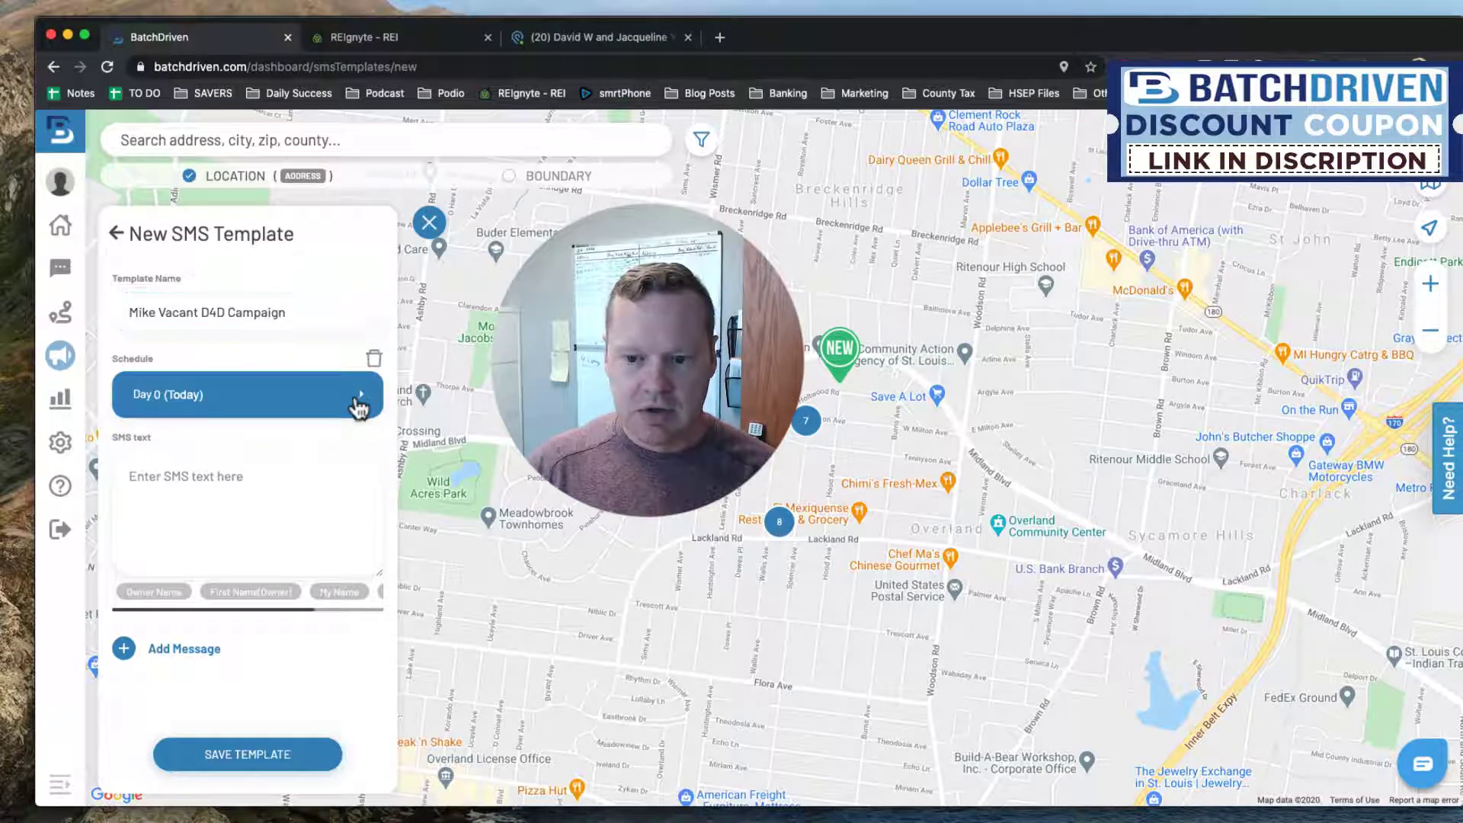
Write the Day 0 message: 'Hello %Owner Name%, are you the owner of %Property Address%, this is your neighbor %My Name%'.
{"action": "left_click", "coordinate": [218, 476]}
{"action": "type", "text": "Hell"}
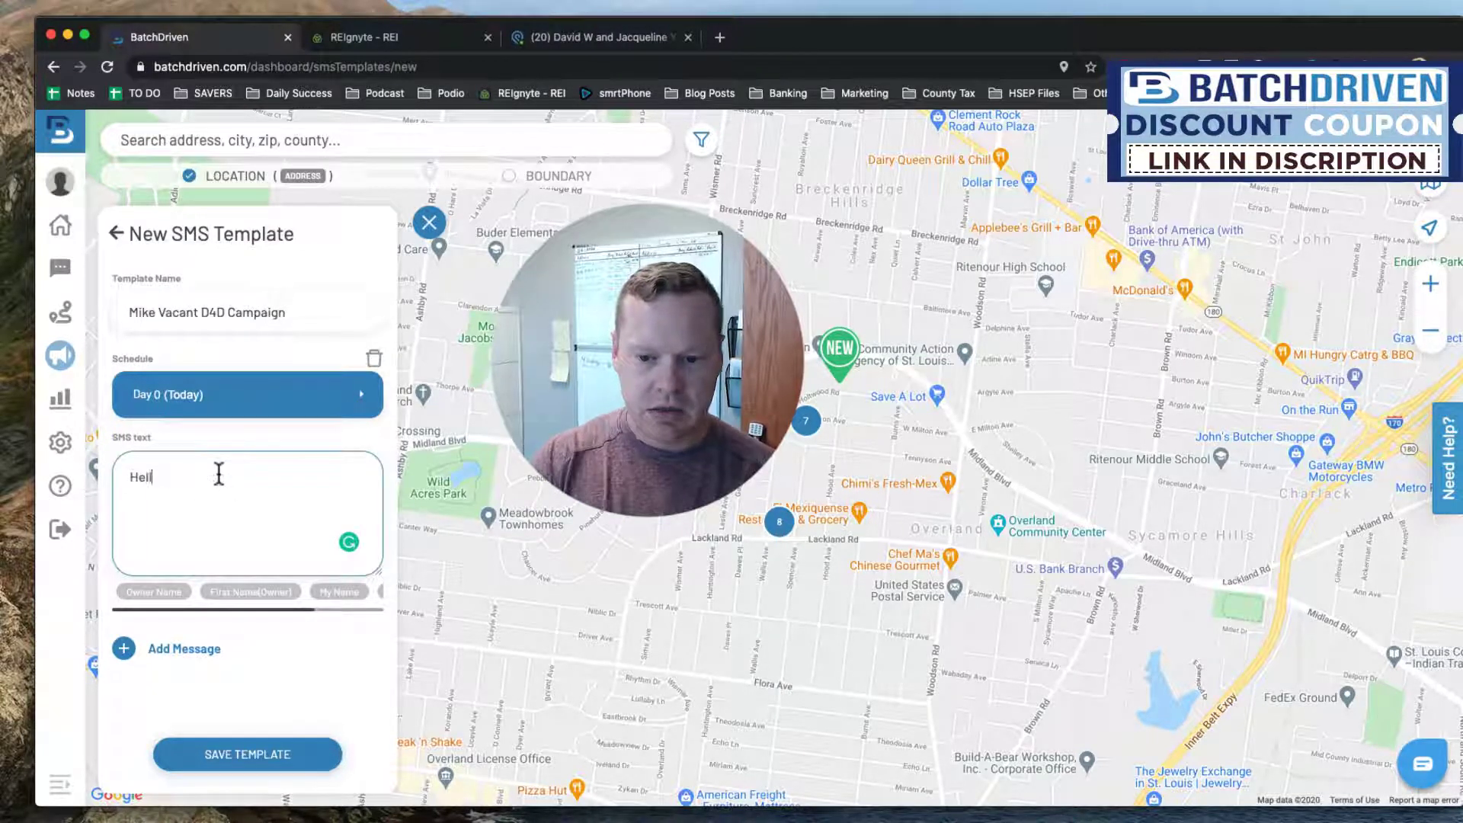
{"action": "type", "text": "o"}
{"action": "left_click", "coordinate": [162, 592]}
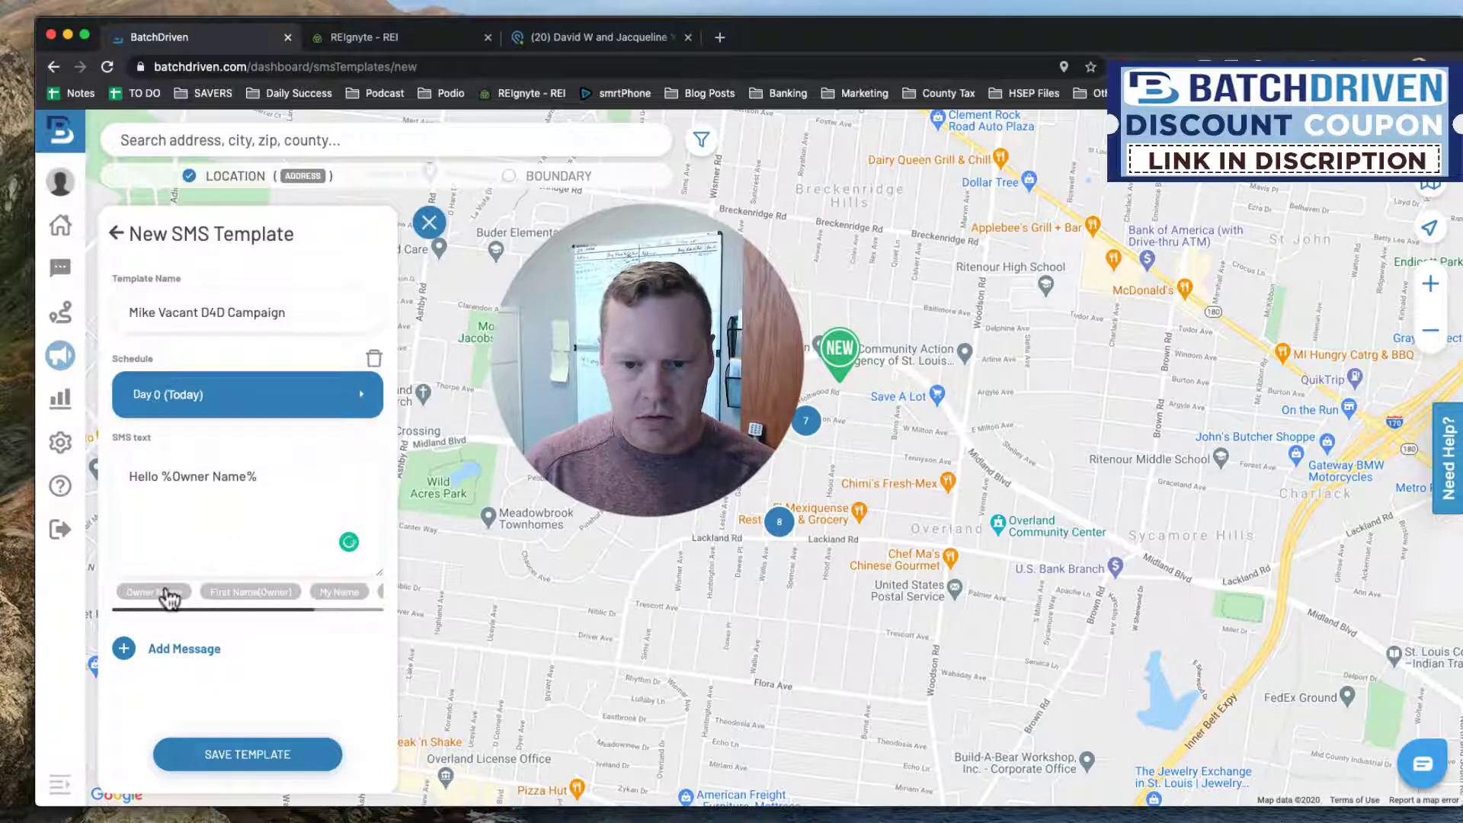
{"action": "left_click", "coordinate": [281, 479]}
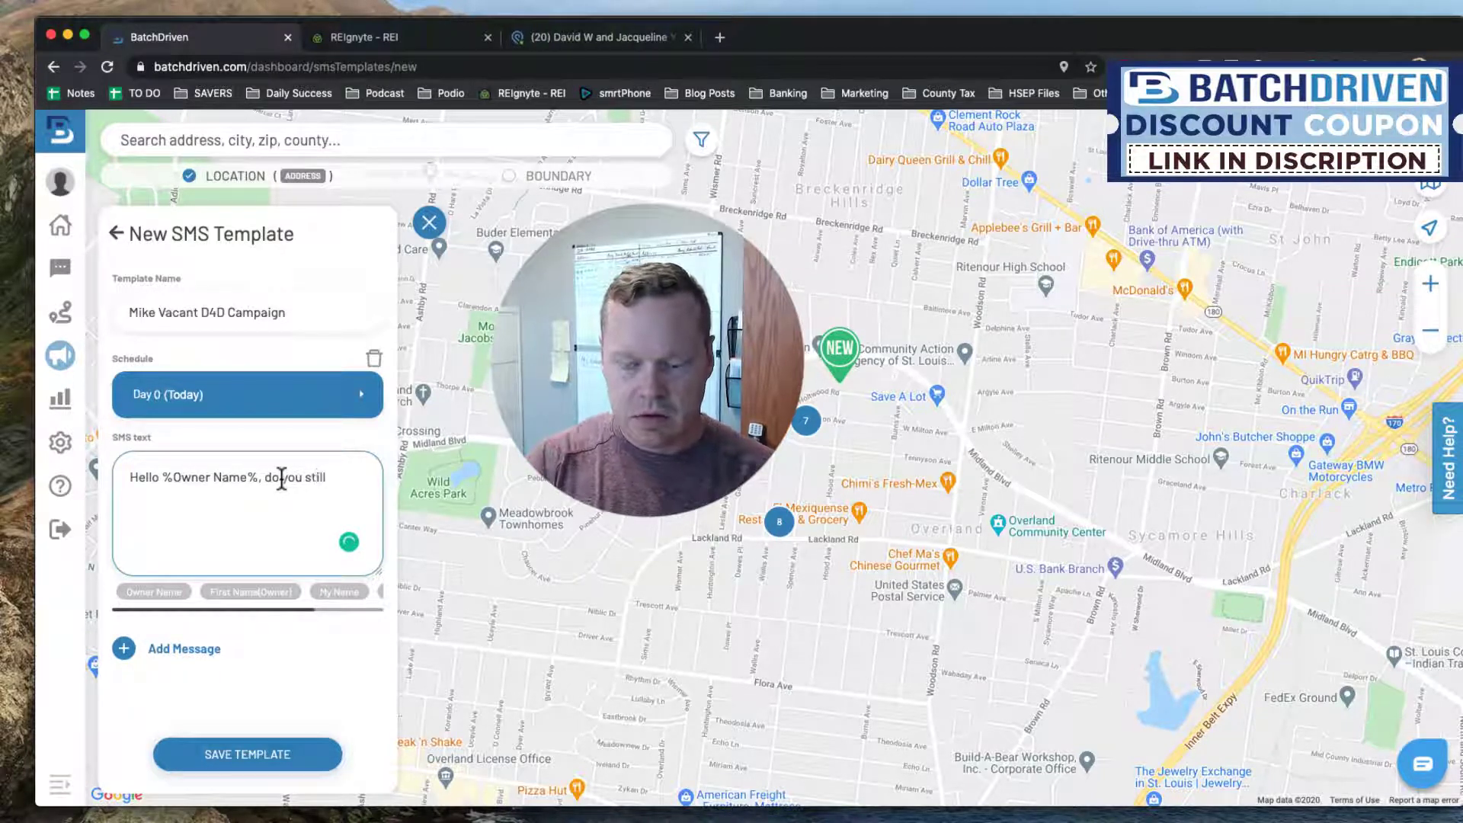
{"action": "left_click_drag", "start_coordinate": [265, 477], "coordinate": [338, 473]}
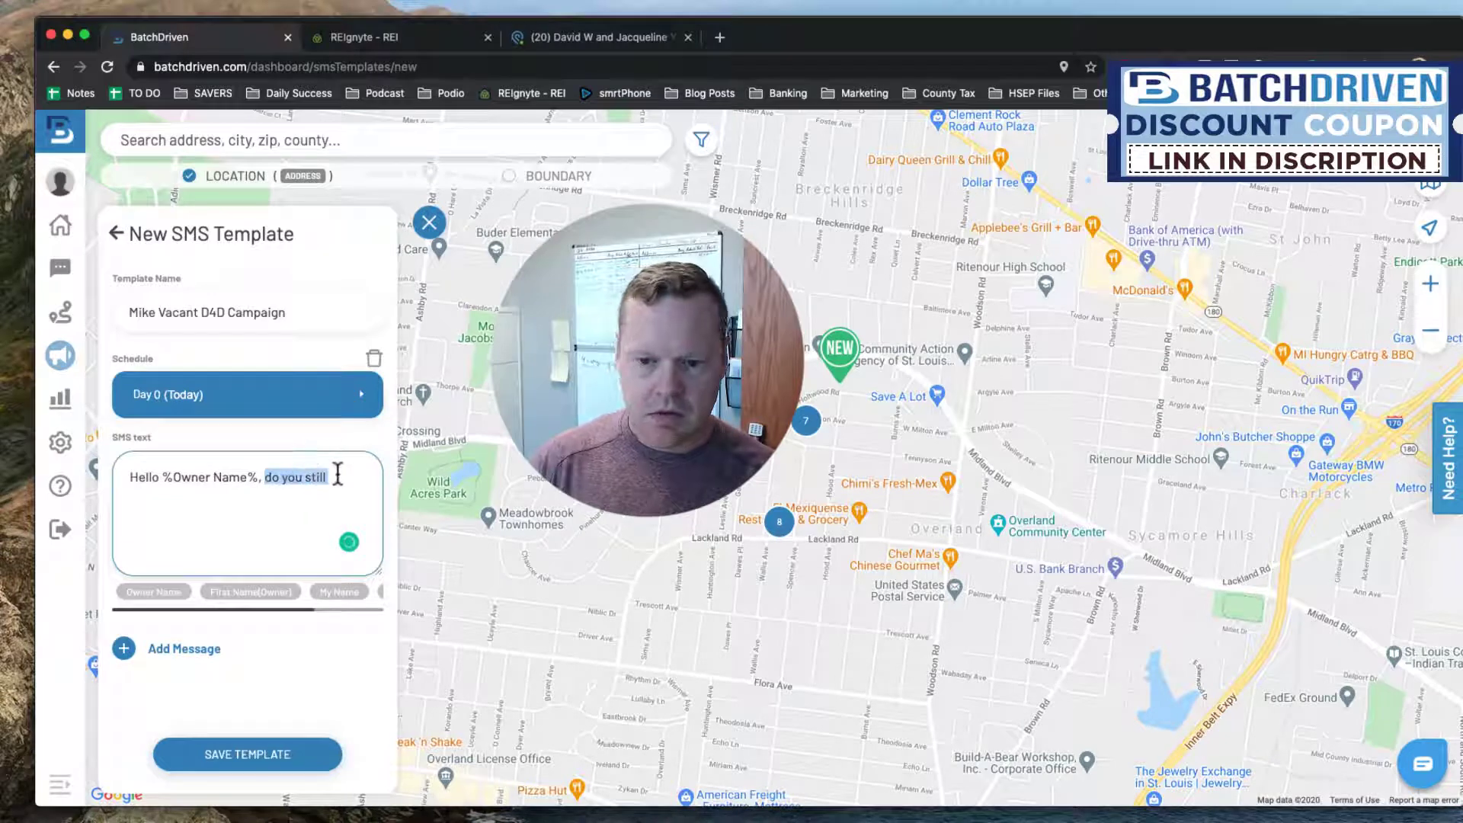
{"action": "type", "text": "are"}
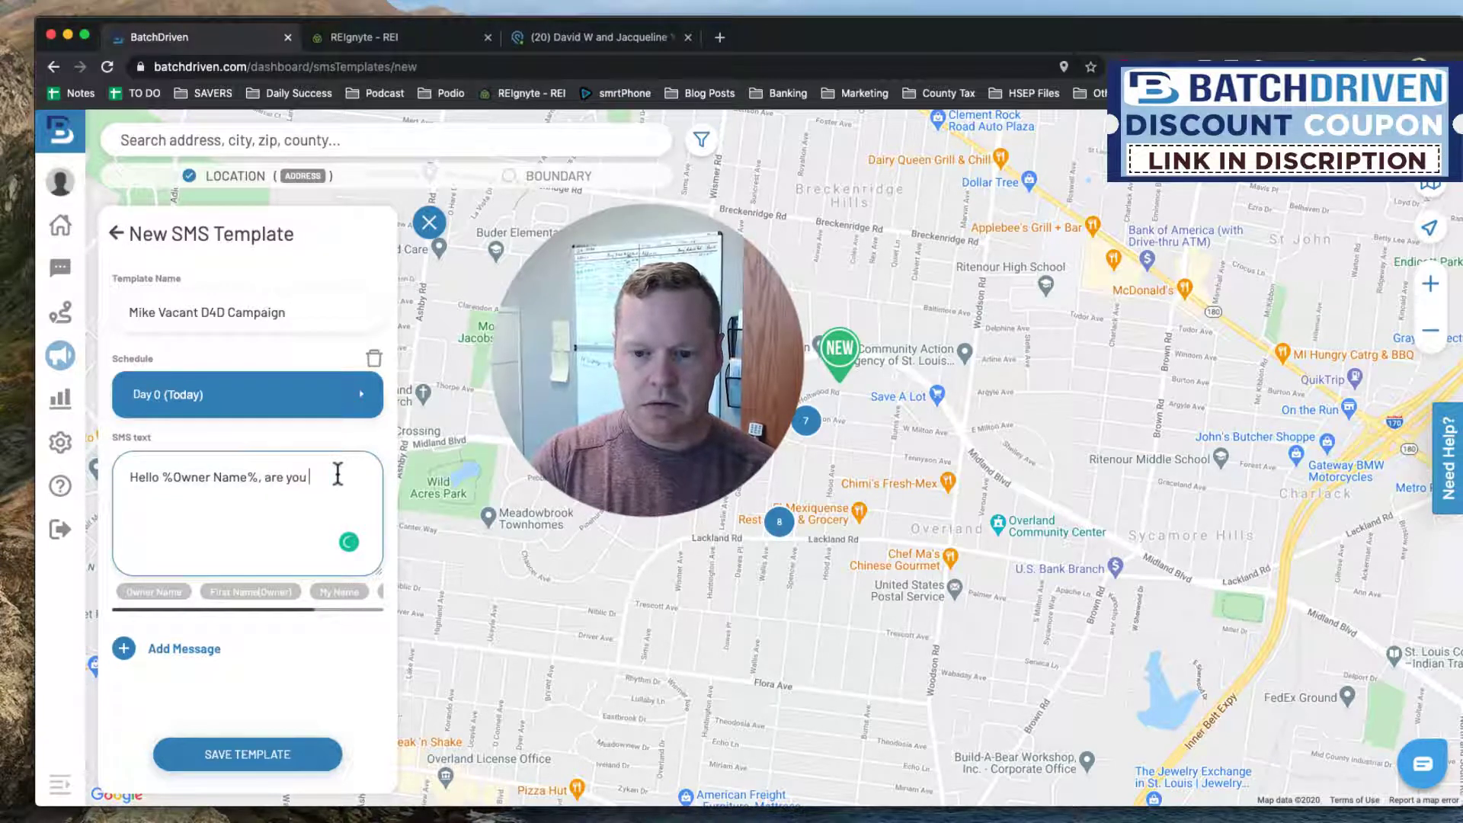
{"action": "type", "text": " you the owner of"}
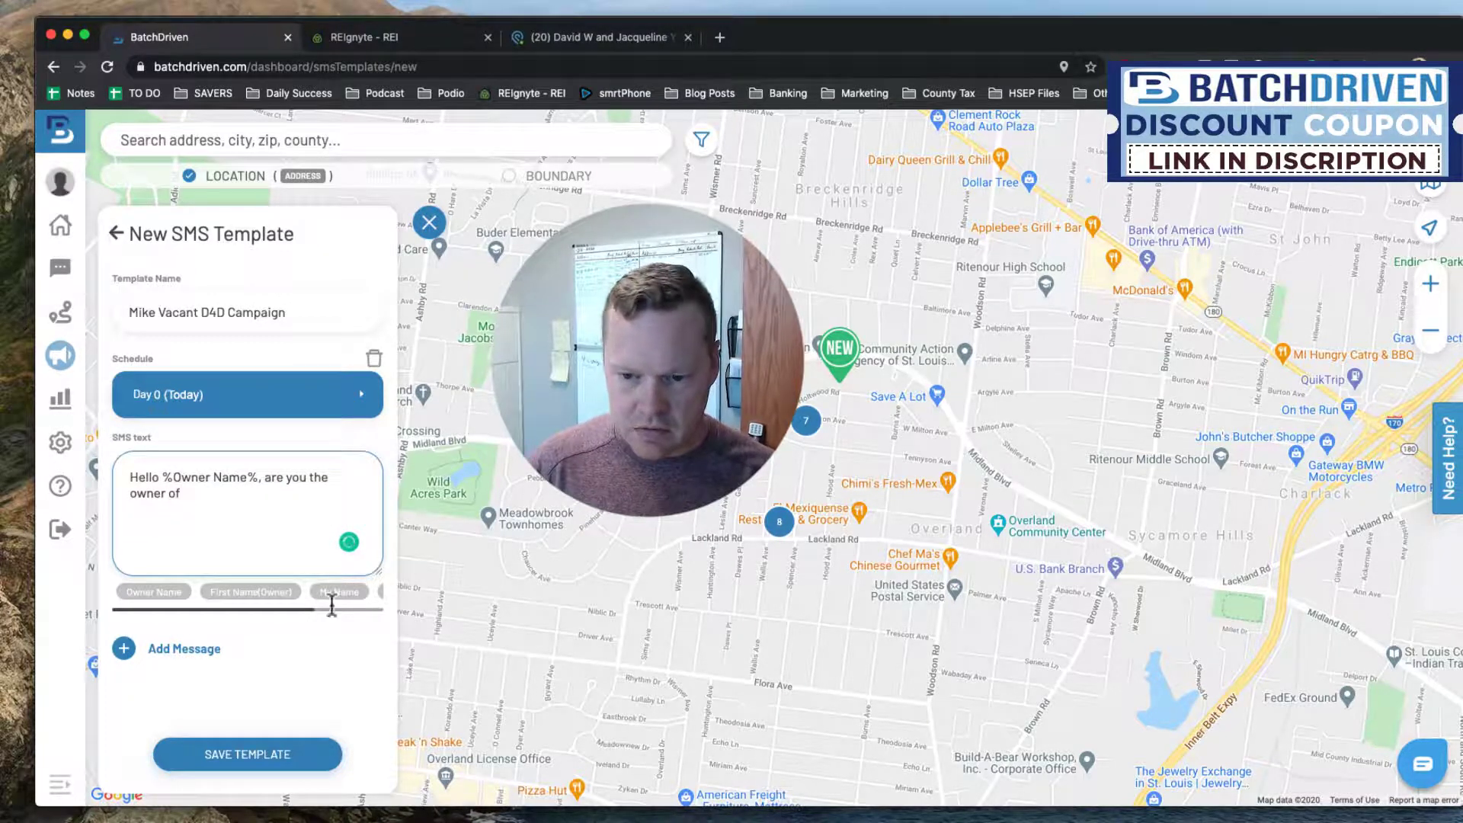
{"action": "left_click", "coordinate": [307, 607]}
{"action": "left_click_drag", "start_coordinate": [313, 609], "coordinate": [386, 606]}
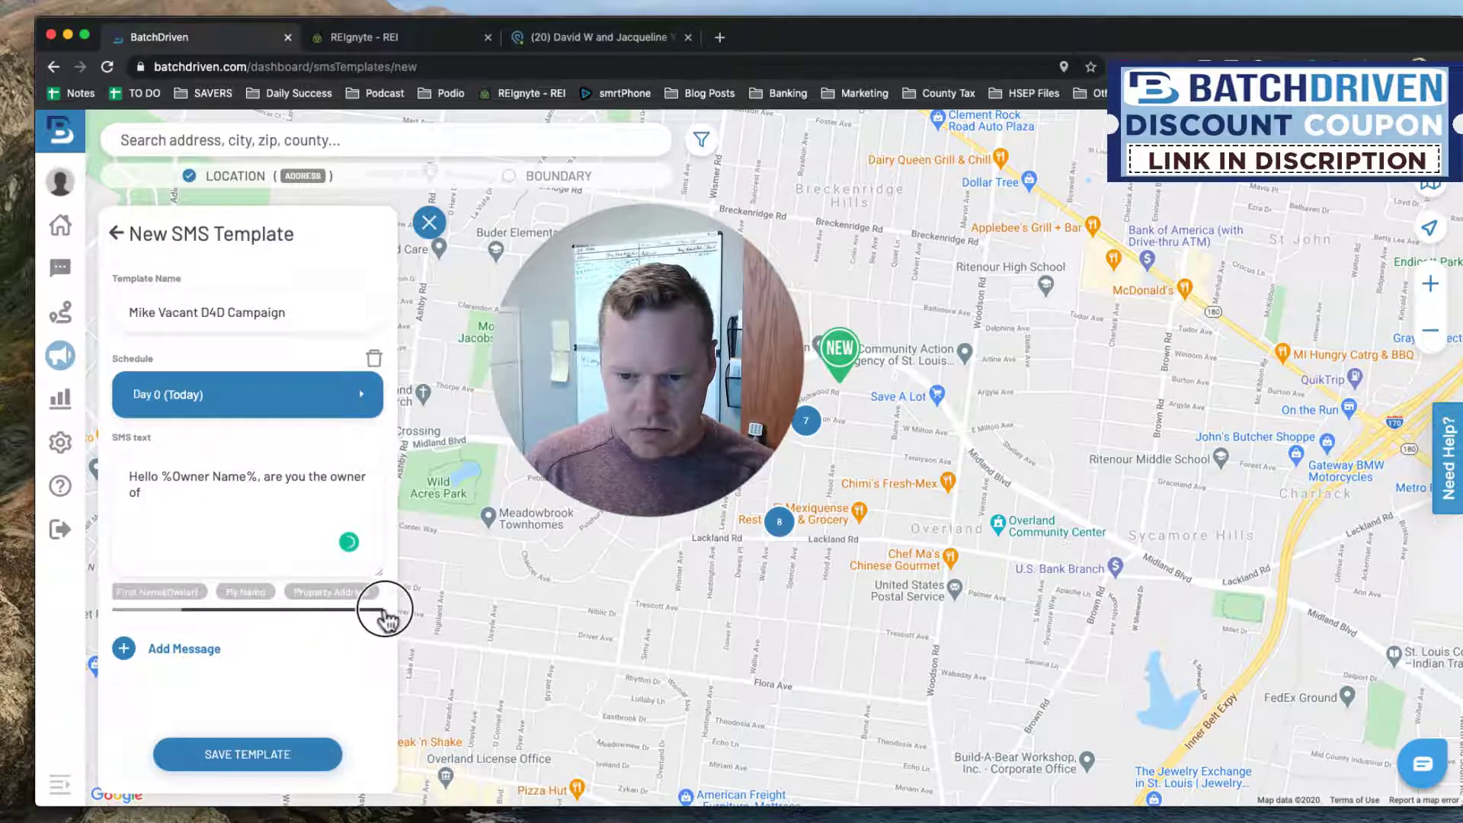
{"action": "left_click", "coordinate": [343, 596]}
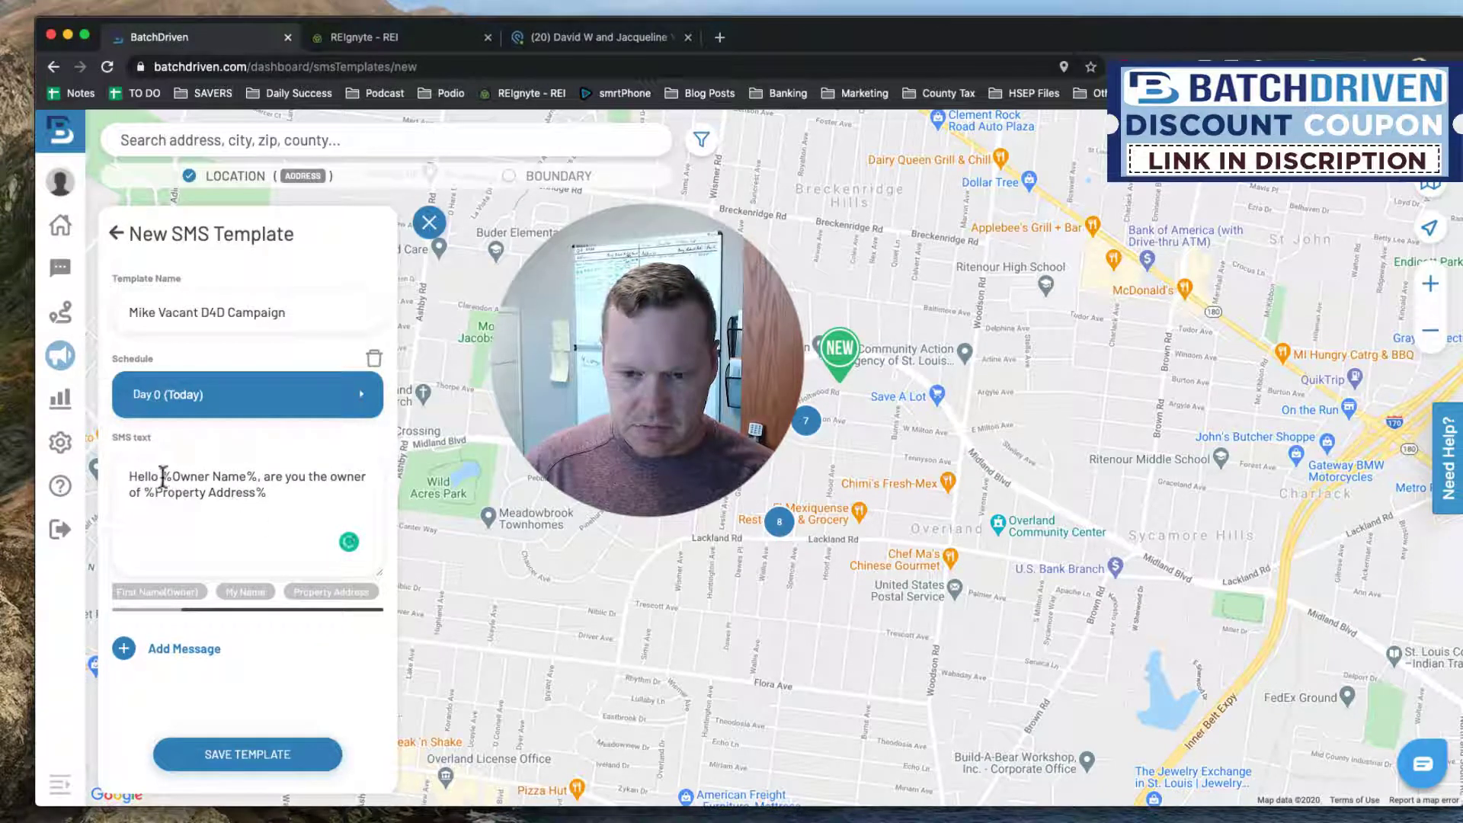
{"action": "left_click", "coordinate": [279, 491]}
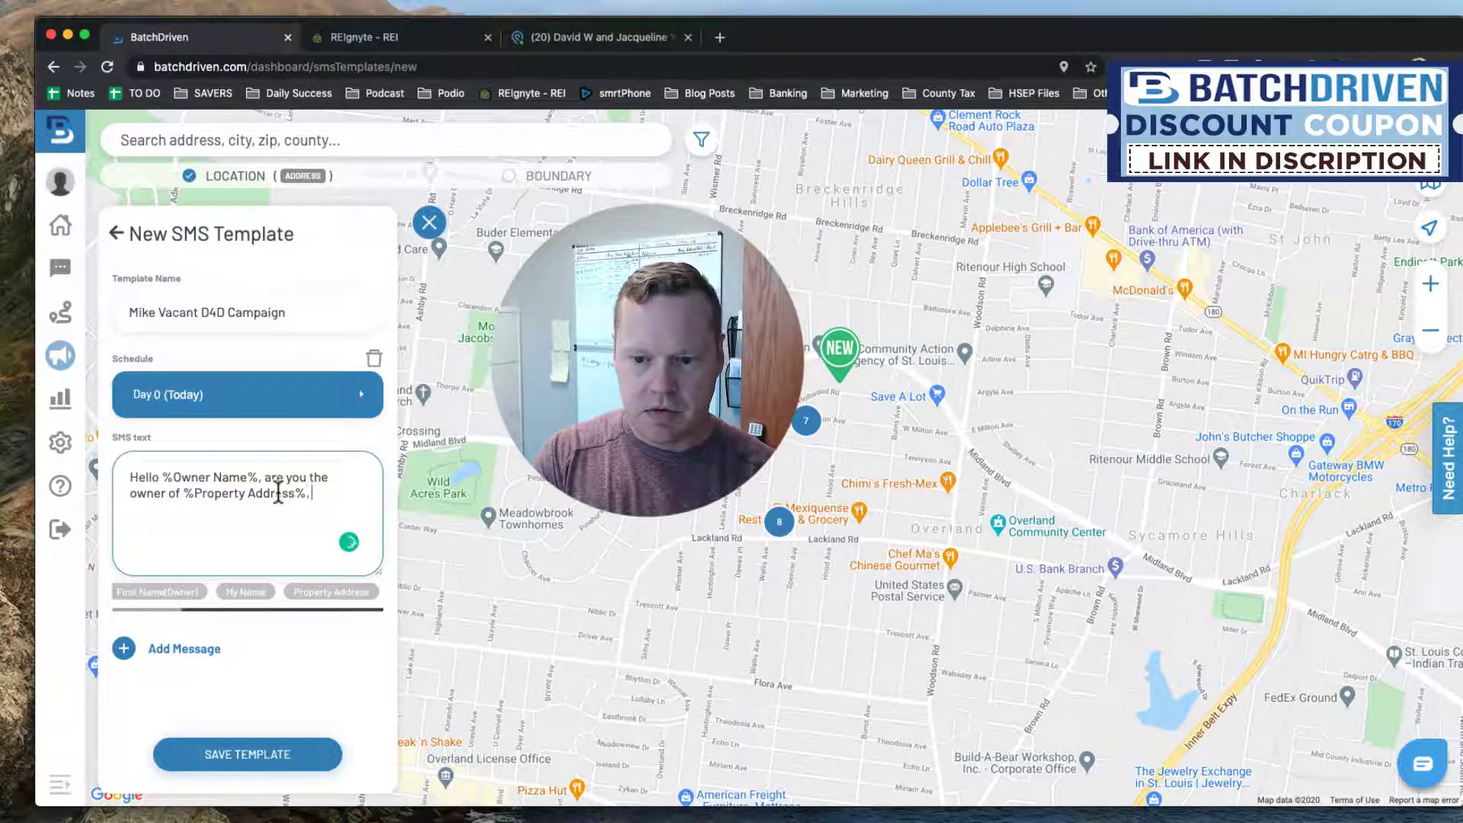
{"action": "type", "text": ", this is your neighbor"}
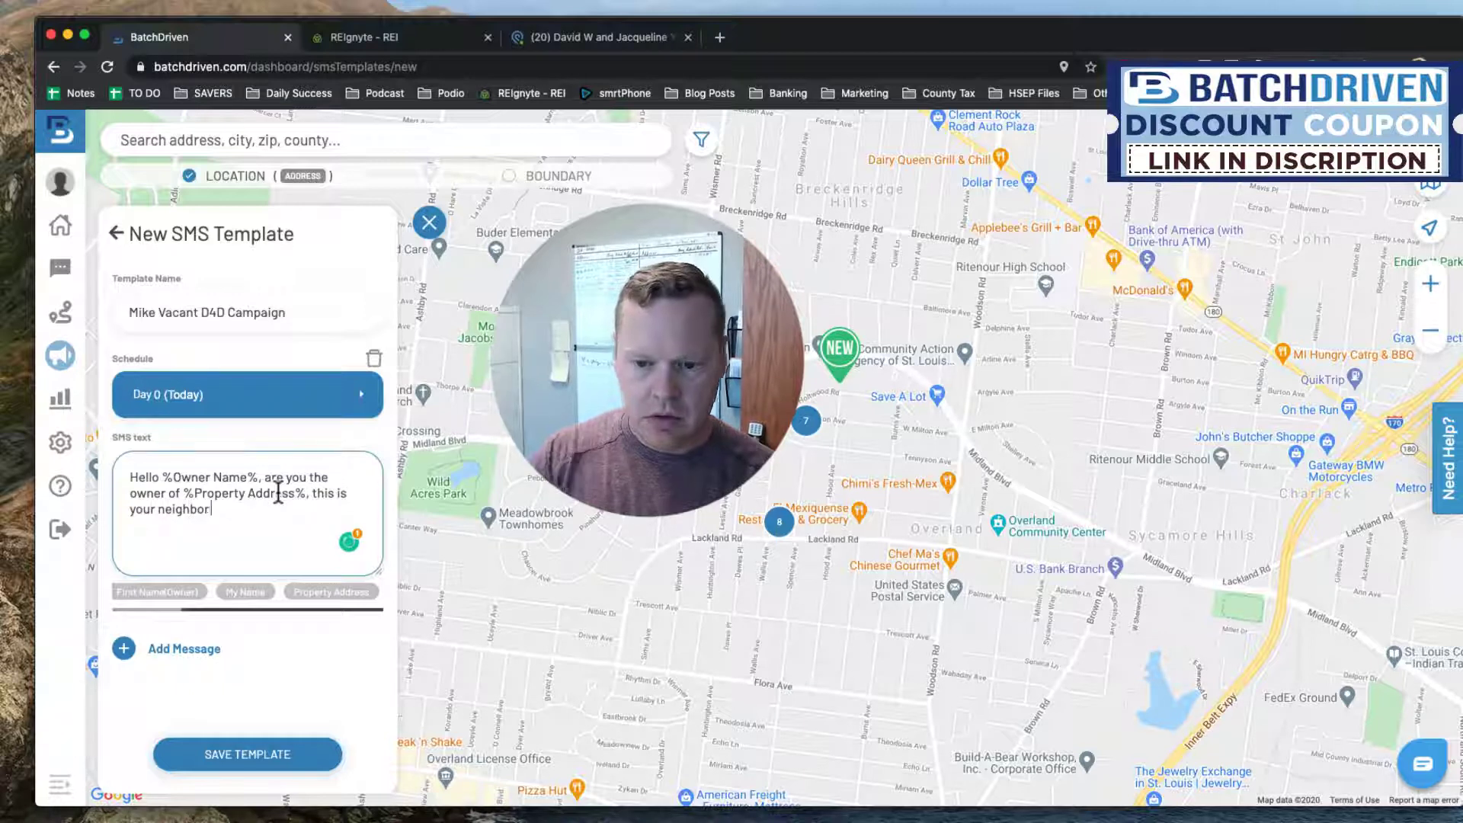
{"action": "left_click", "coordinate": [245, 592]}
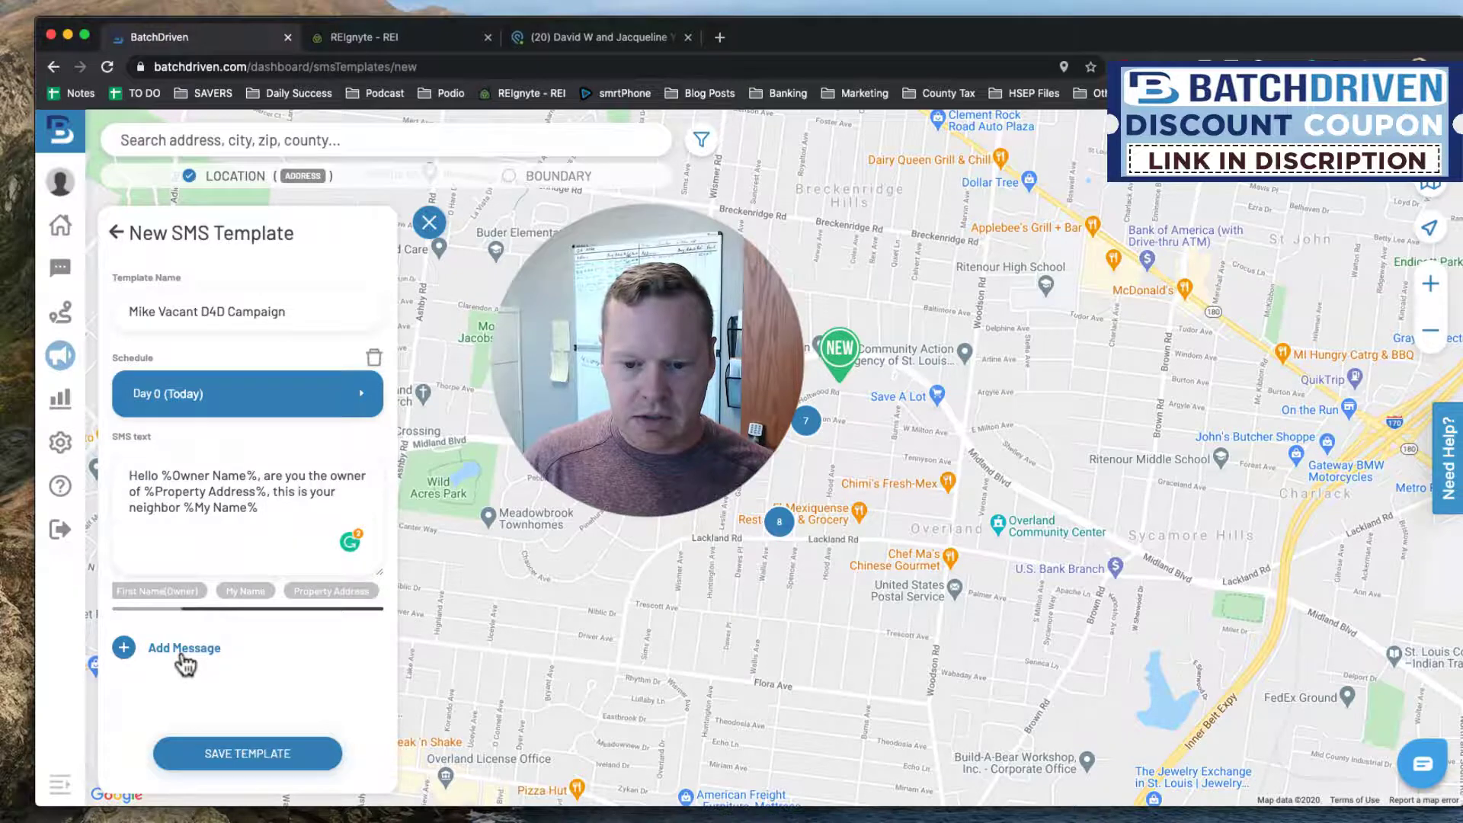
Add a second message to the template scheduled for Day 5.
{"action": "left_click", "coordinate": [183, 649]}
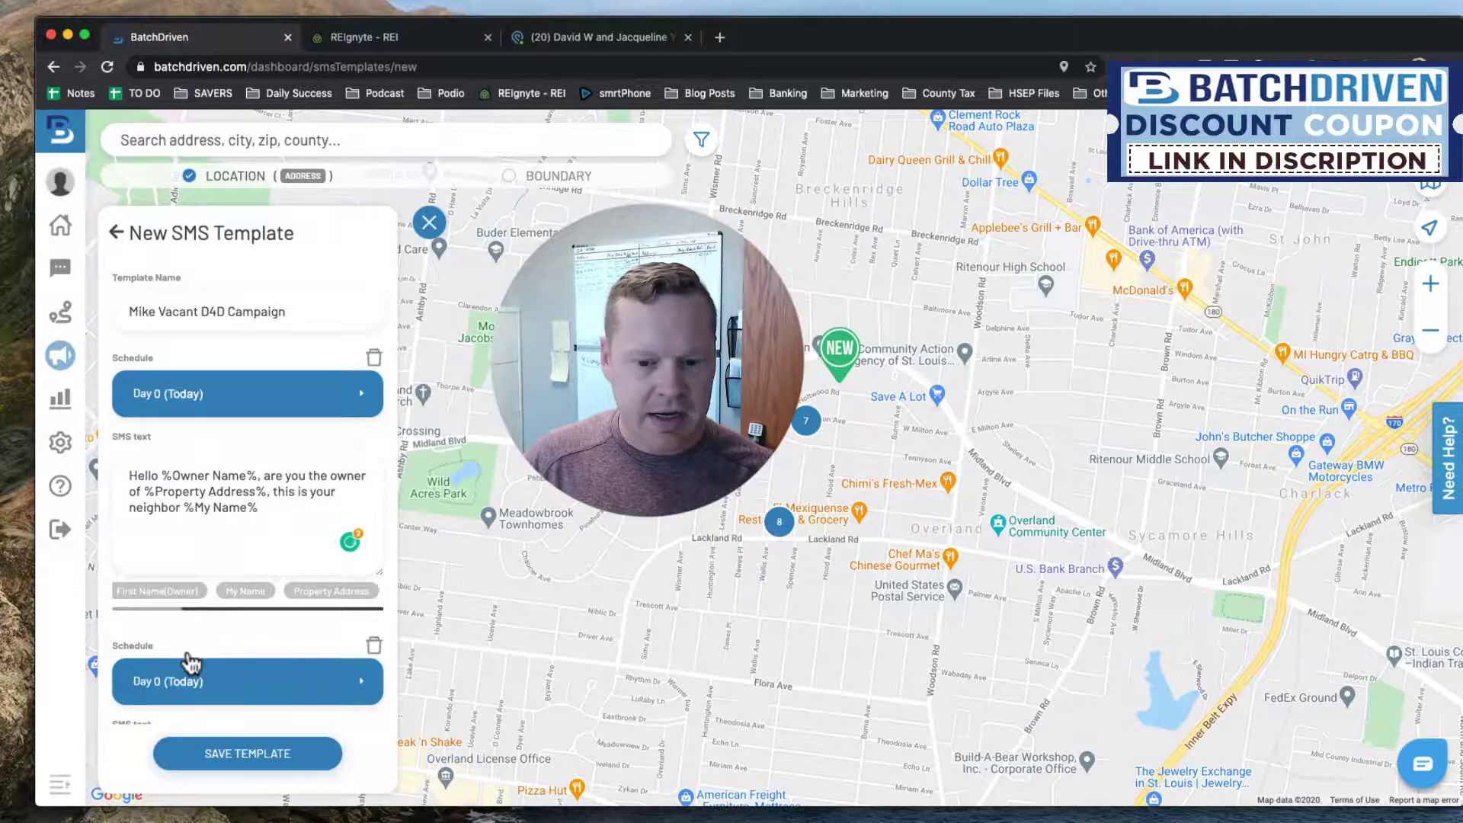
{"action": "scroll", "coordinate": [198, 655], "scroll_direction": "down", "scroll_amount": 5}
{"action": "left_click", "coordinate": [344, 524]}
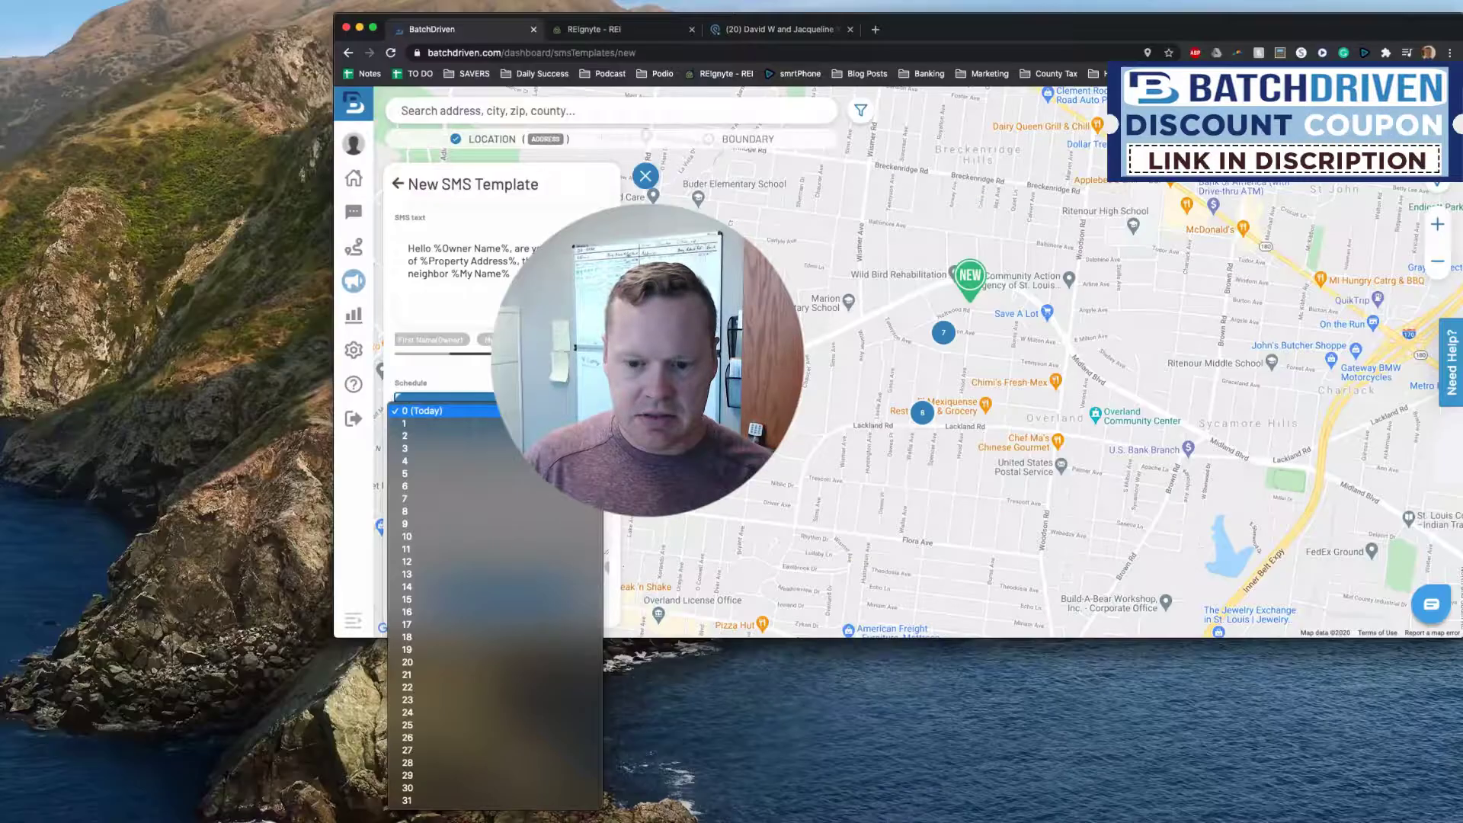
{"action": "left_click", "coordinate": [506, 474]}
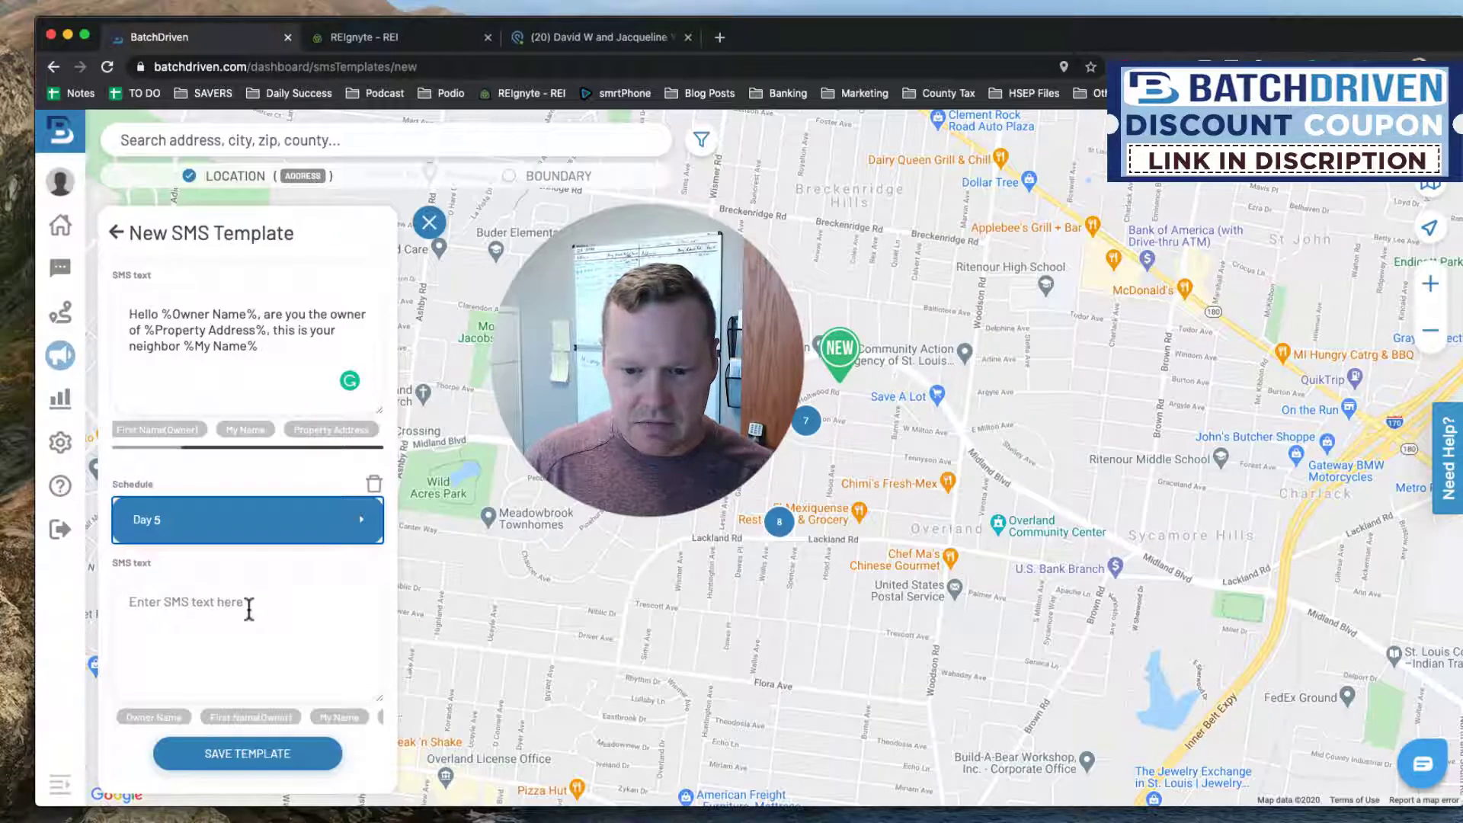
Copy the first message's text into the Day 5 message and trim it down to the greeting.
{"action": "left_click", "coordinate": [510, 482]}
{"action": "left_click_drag", "start_coordinate": [274, 349], "coordinate": [123, 317]}
{"action": "key", "text": "super+c"}
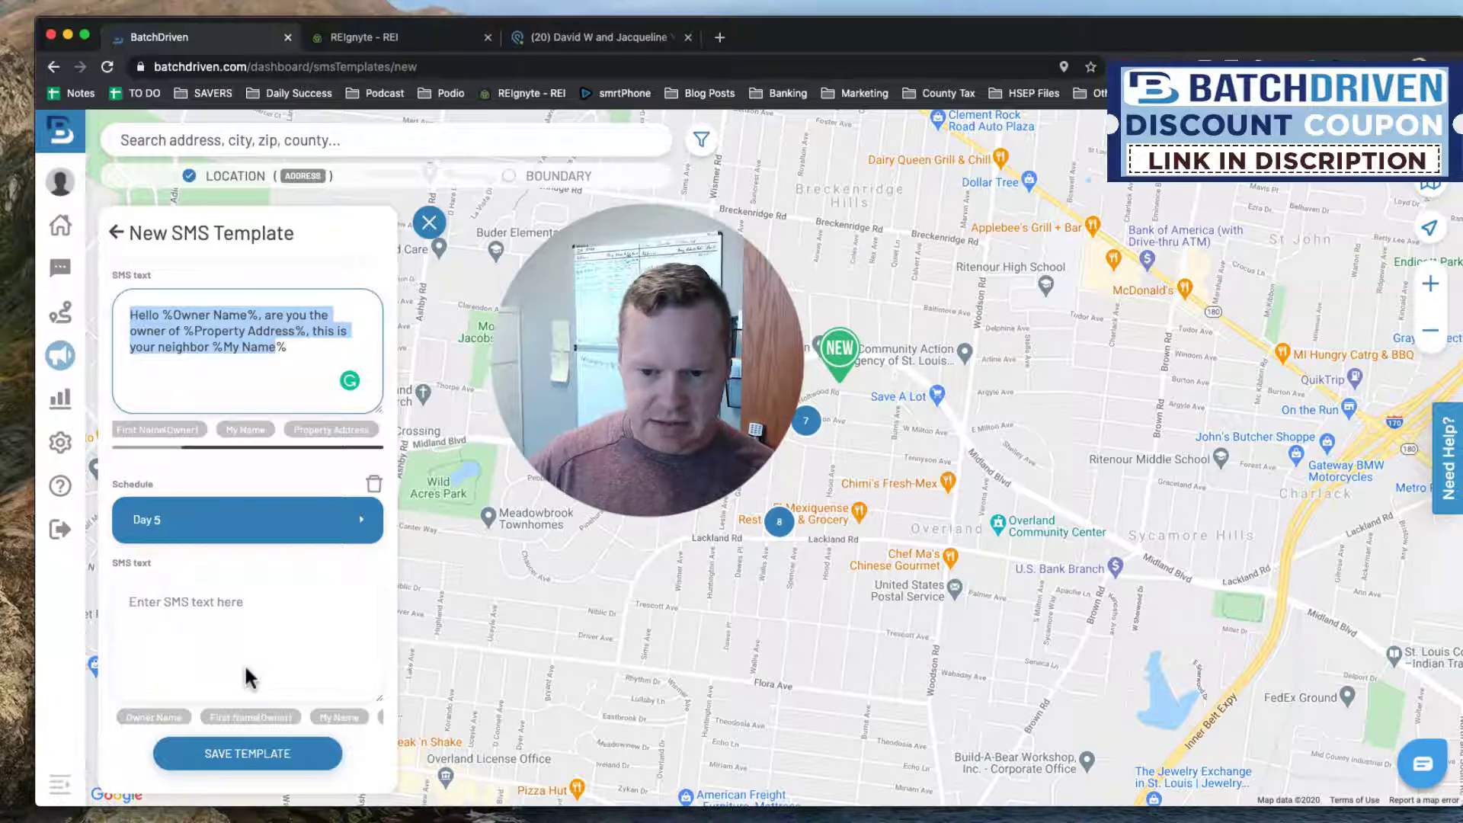
{"action": "left_click", "coordinate": [296, 620]}
{"action": "key", "text": "super+v"}
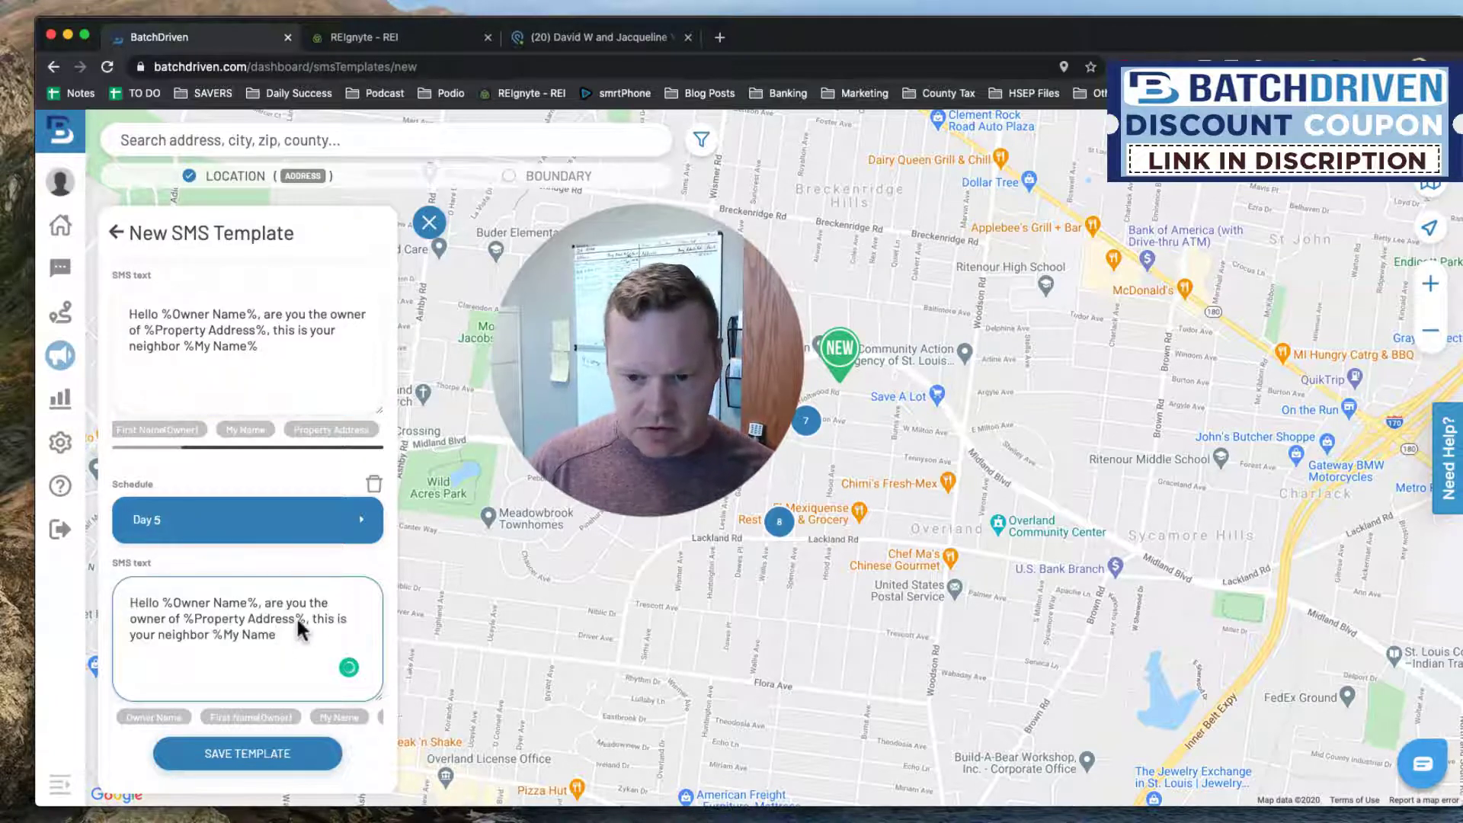
{"action": "key", "text": "Up"}
{"action": "key", "text": "Up"}
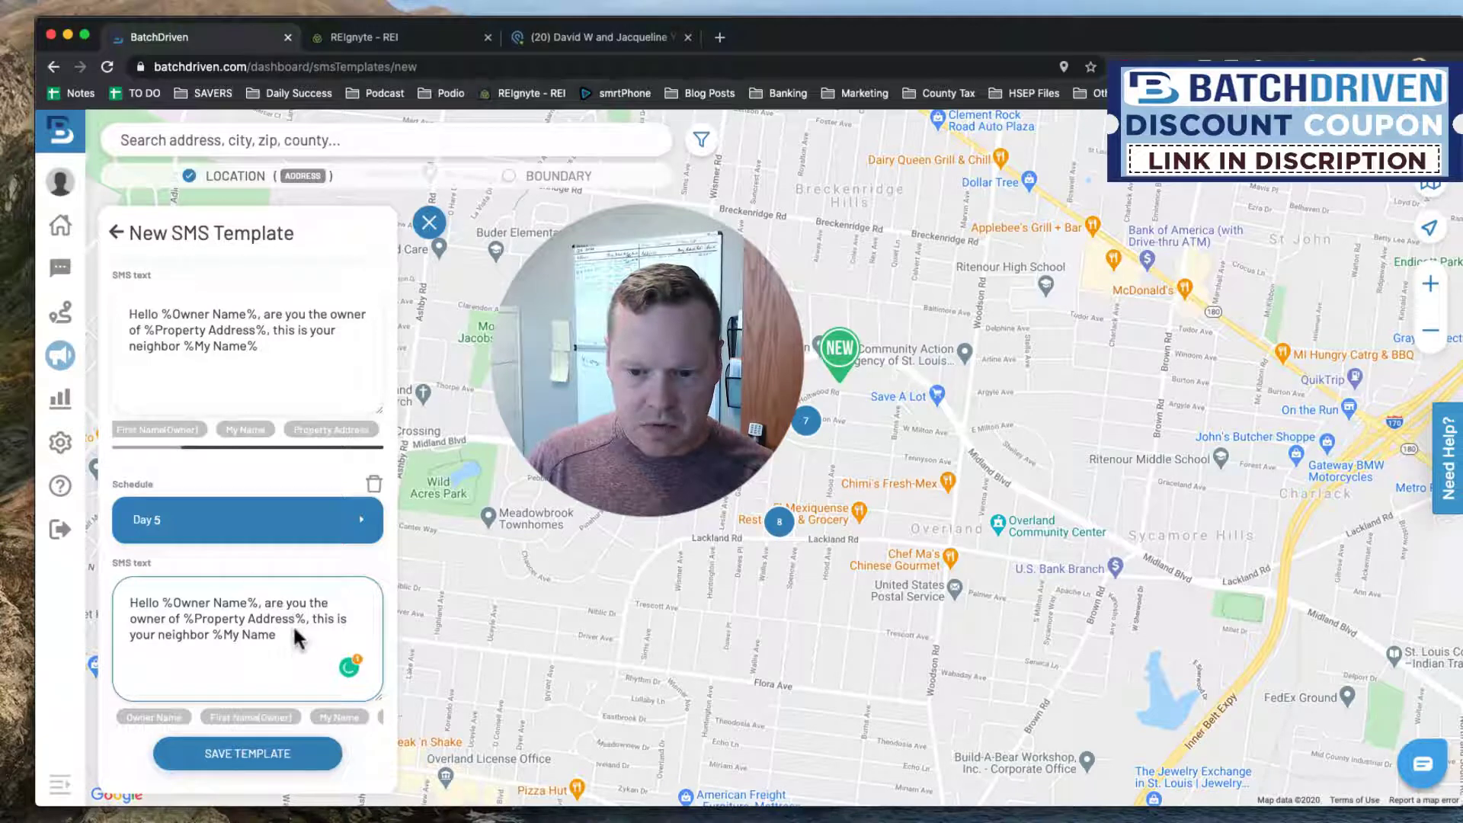
{"action": "left_click_drag", "start_coordinate": [260, 600], "coordinate": [303, 646]}
{"action": "key", "text": "BackSpace"}
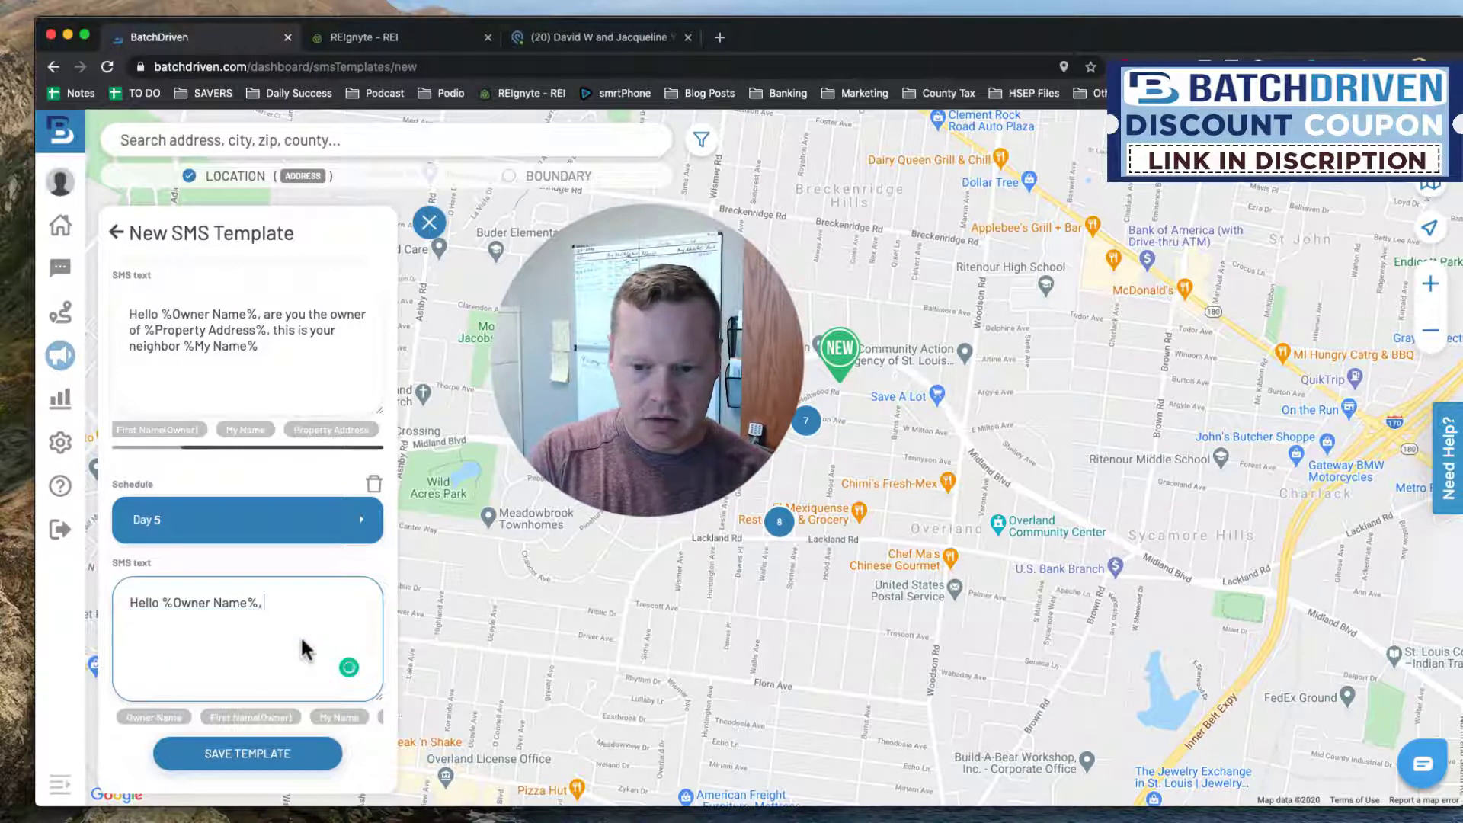
{"action": "key", "text": "BackSpace"}
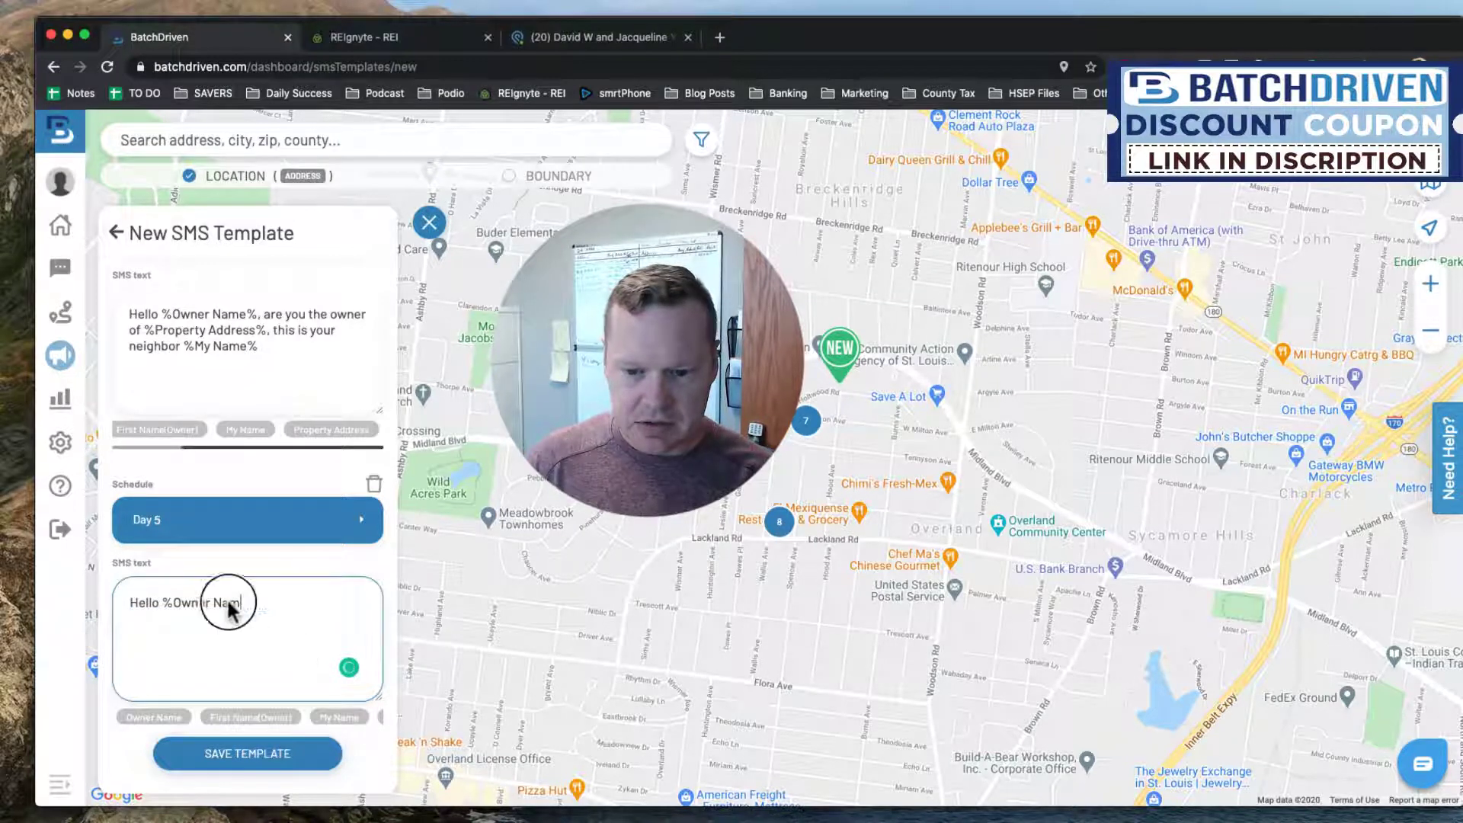
{"action": "left_click_drag", "start_coordinate": [239, 602], "coordinate": [163, 600]}
{"action": "key", "text": "BackSpace"}
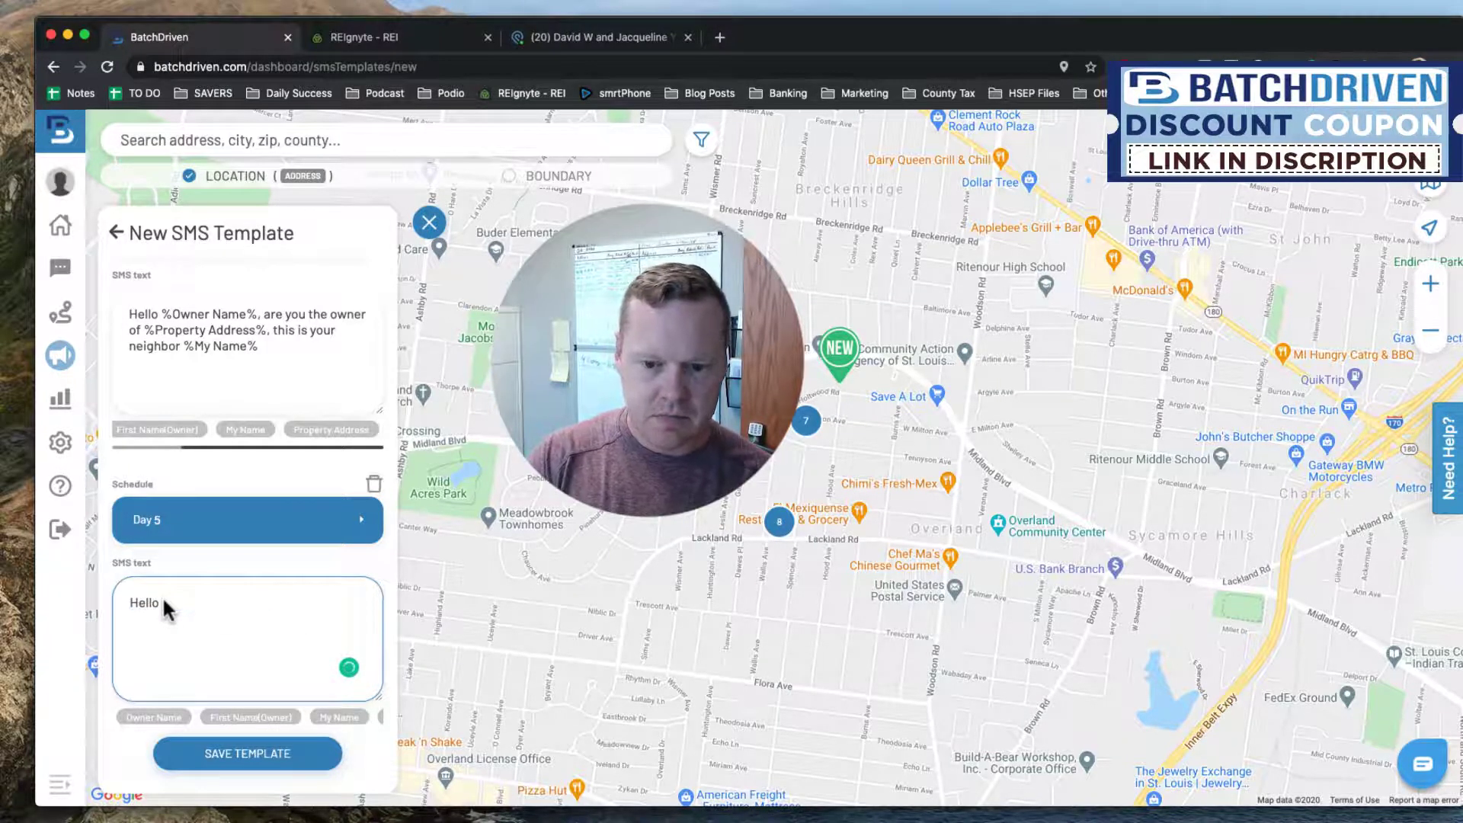
Add the owner name chip after 'Hey', then ', this is your neighbor' with the My Name chip.
{"action": "left_click", "coordinate": [154, 717]}
{"action": "scroll", "coordinate": [261, 665], "scroll_direction": "down", "scroll_amount": 2}
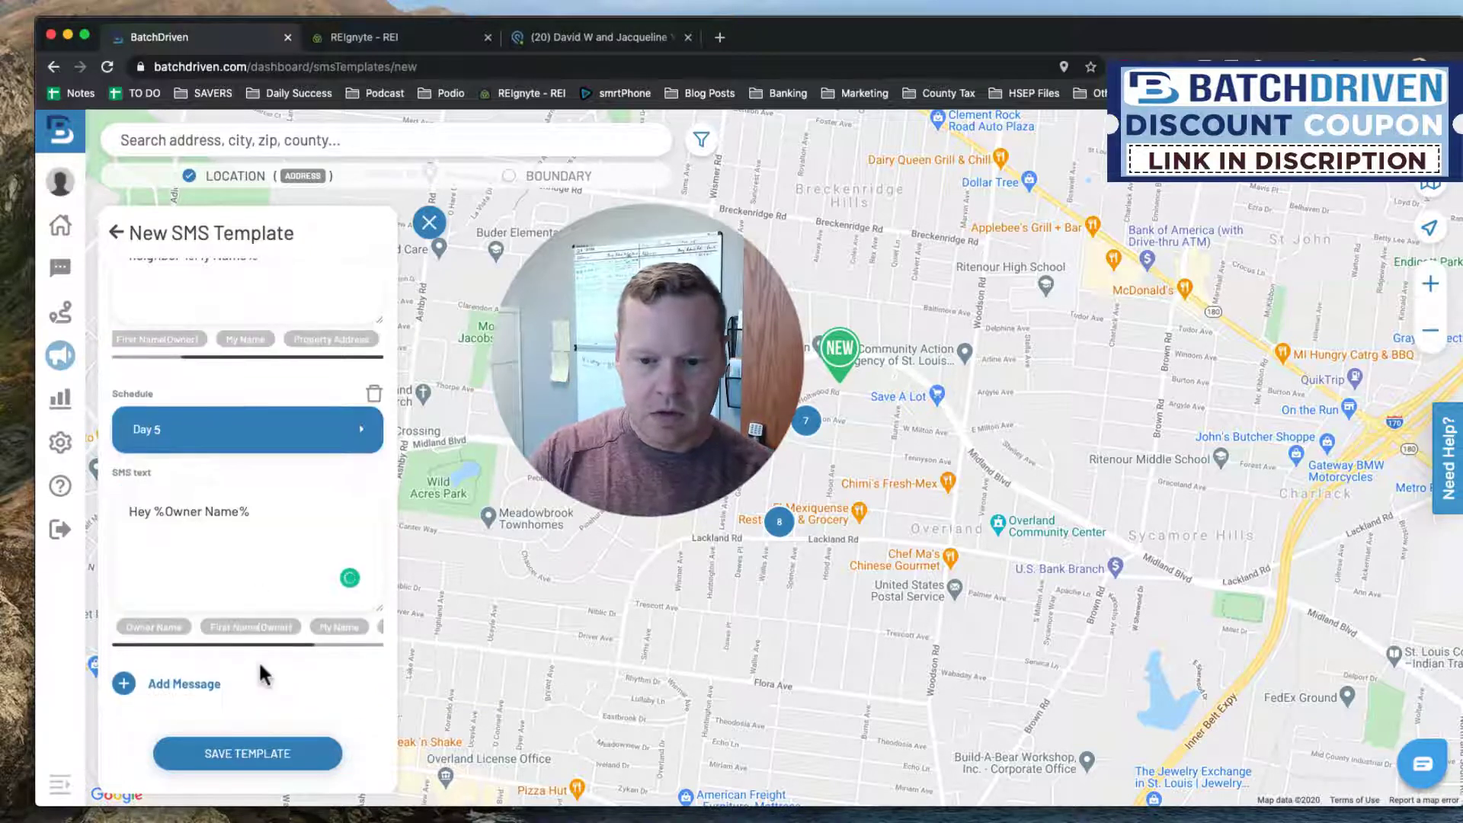
{"action": "left_click", "coordinate": [279, 520]}
{"action": "type", "text": ", "}
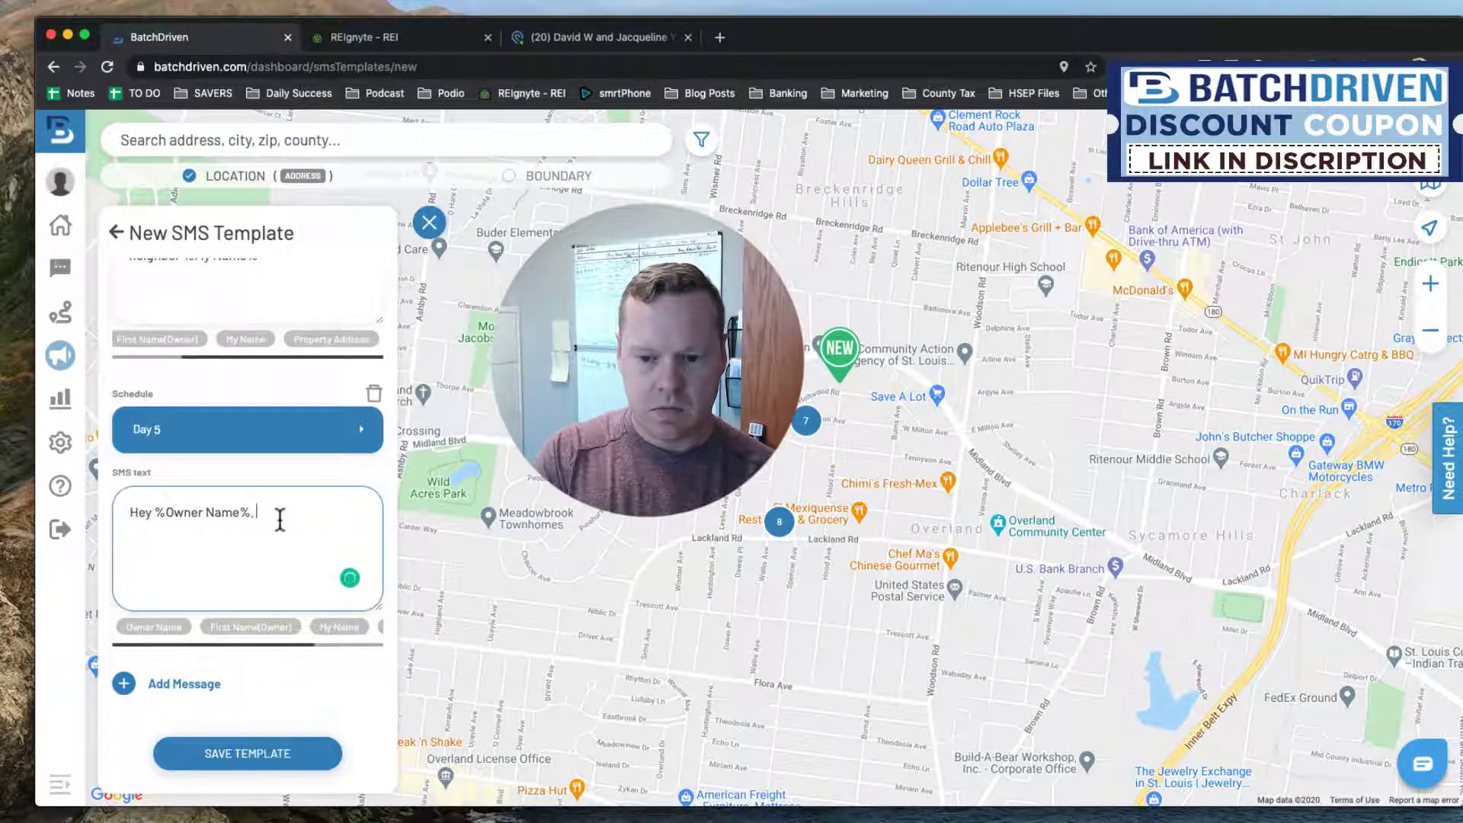
{"action": "type", "text": "this is your nei"}
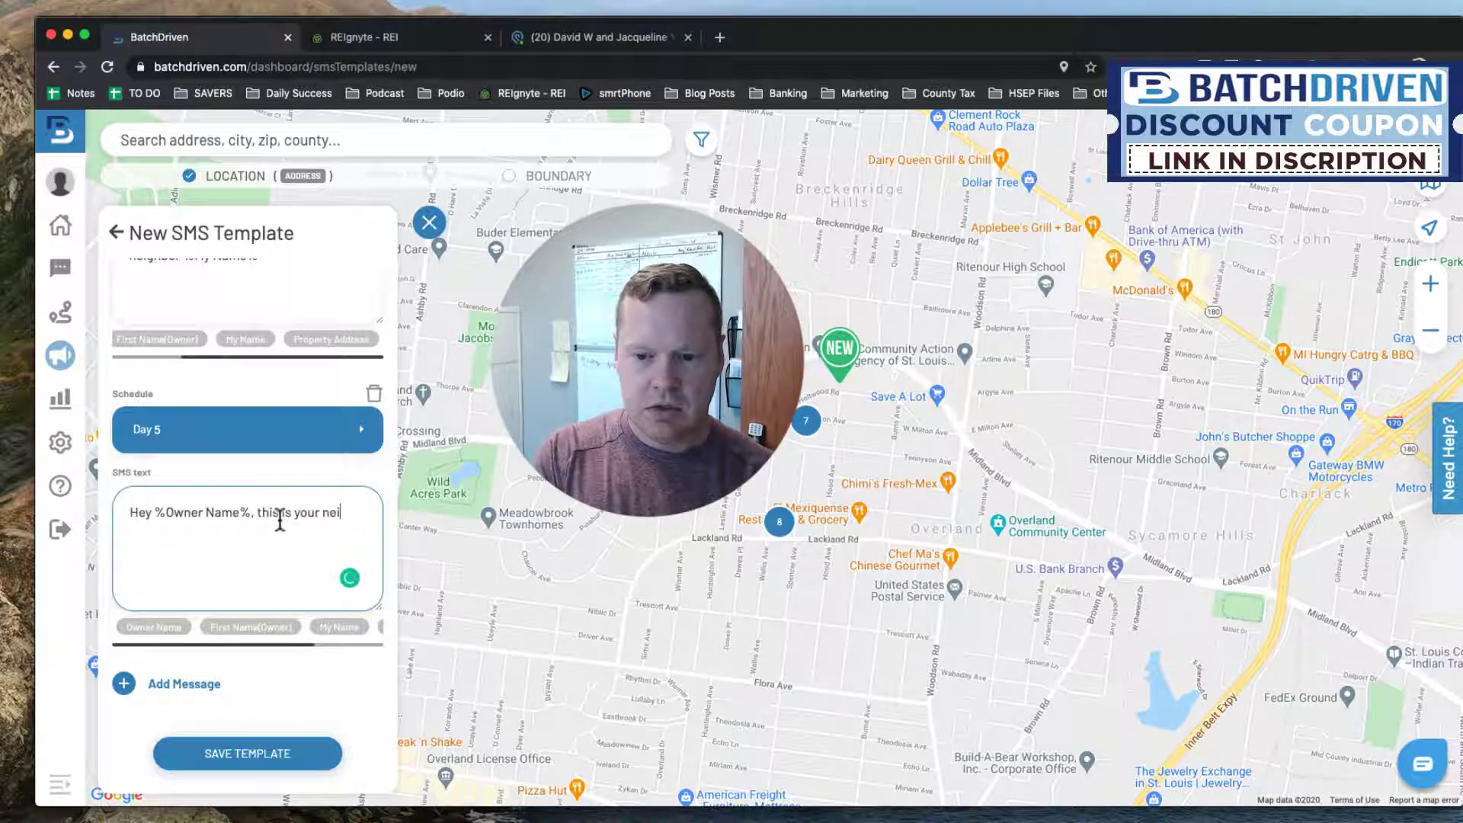
{"action": "type", "text": "ghbor ag"}
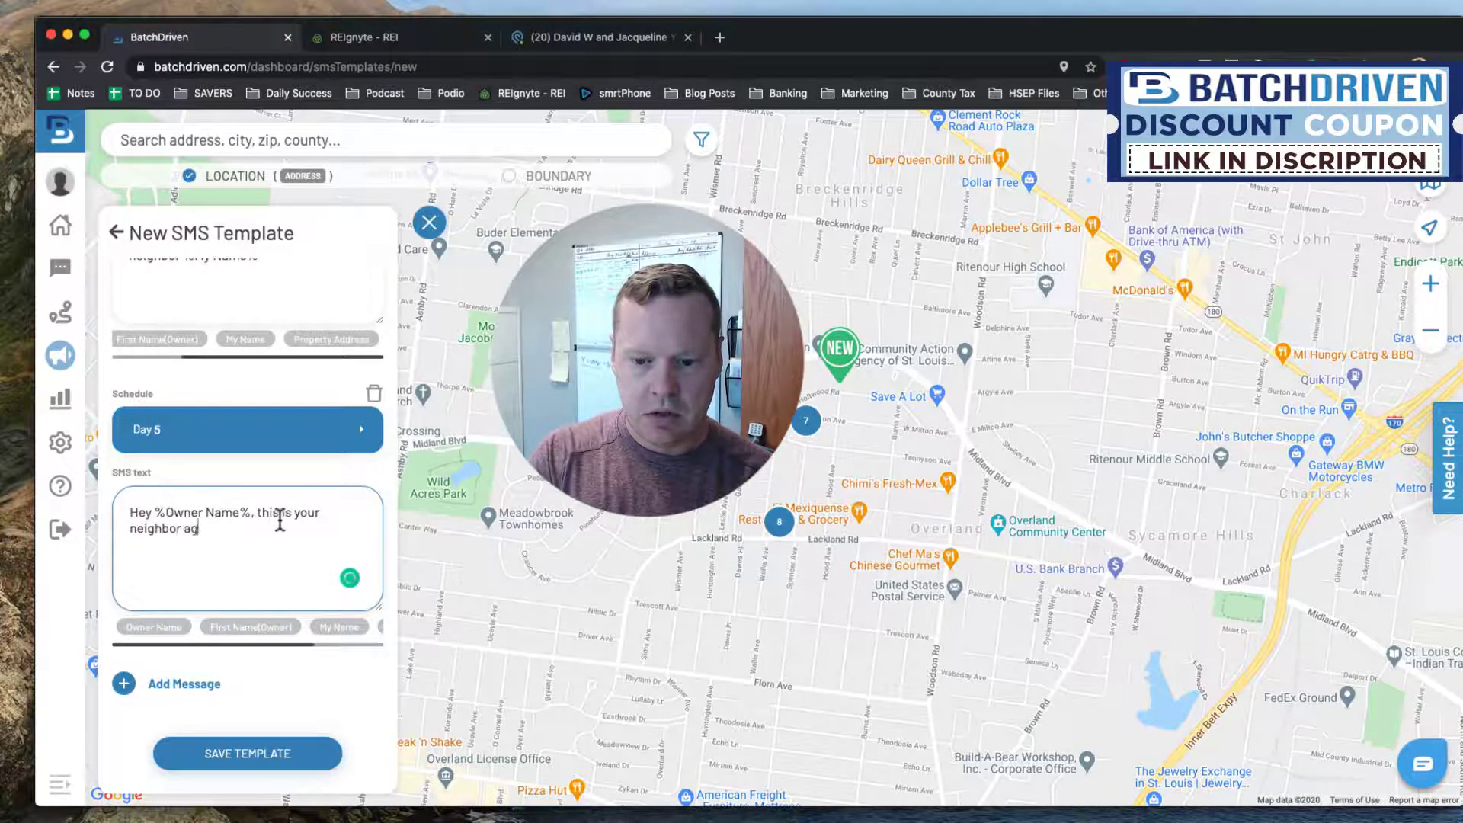
{"action": "type", "text": "ai"}
{"action": "key", "text": "BackSpace"}
{"action": "left_click", "coordinate": [336, 627]}
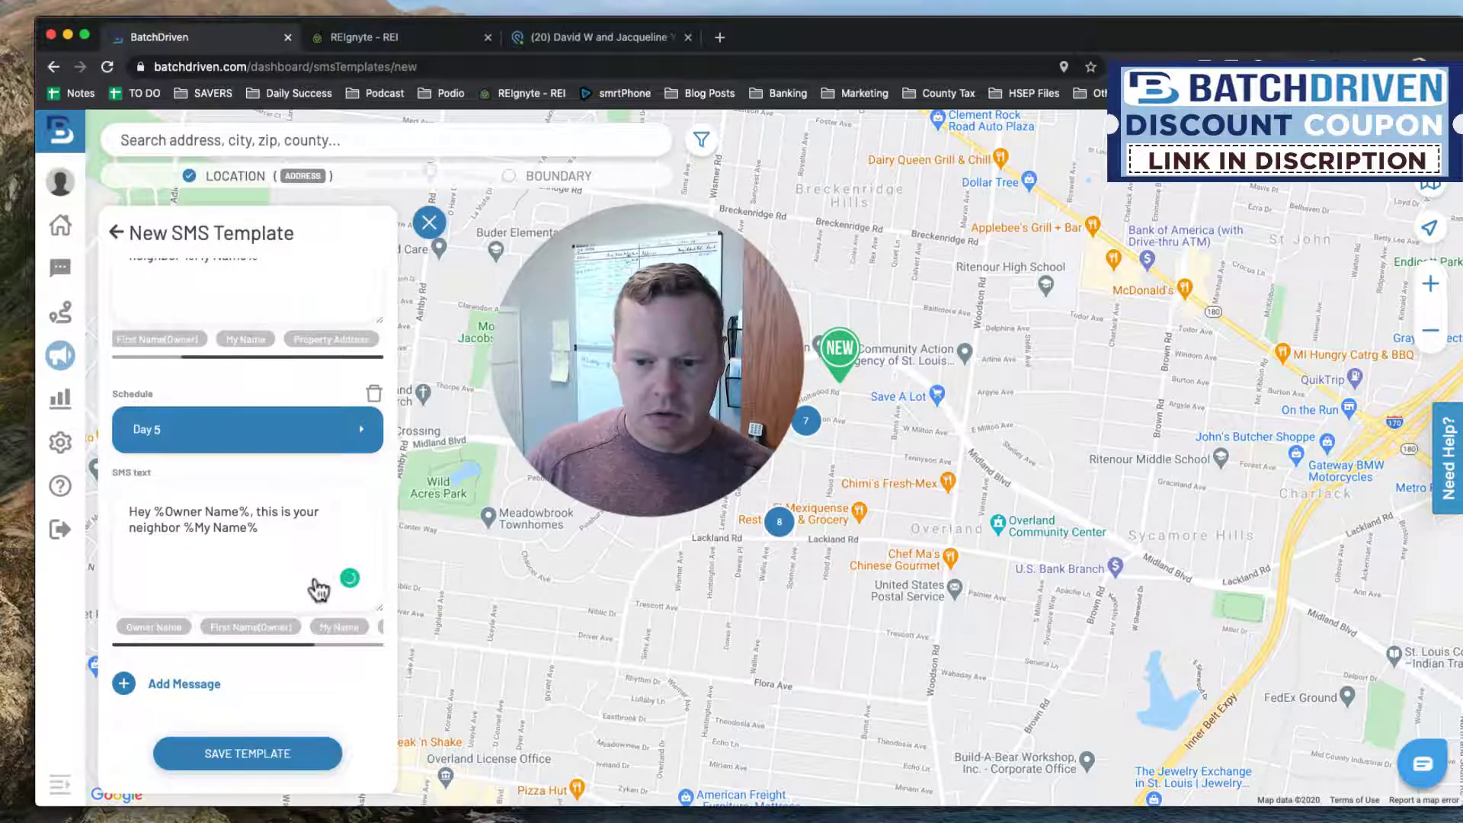
Finish with 'again', ask whether they still live at the Property Address chip, and save the template.
{"action": "left_click", "coordinate": [308, 545]}
{"action": "type", "text": "ag"}
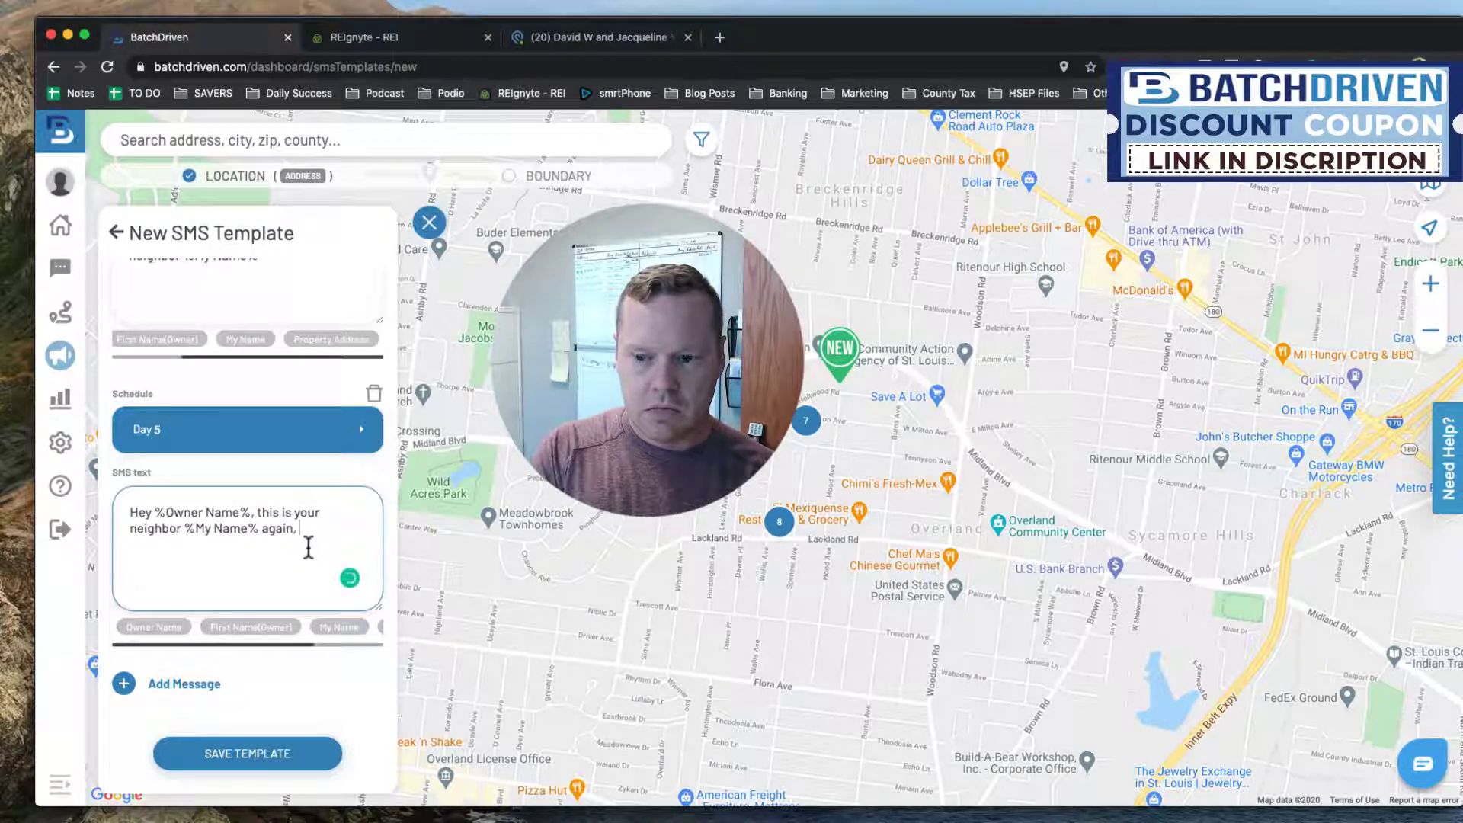
{"action": "type", "text": "ain, just "}
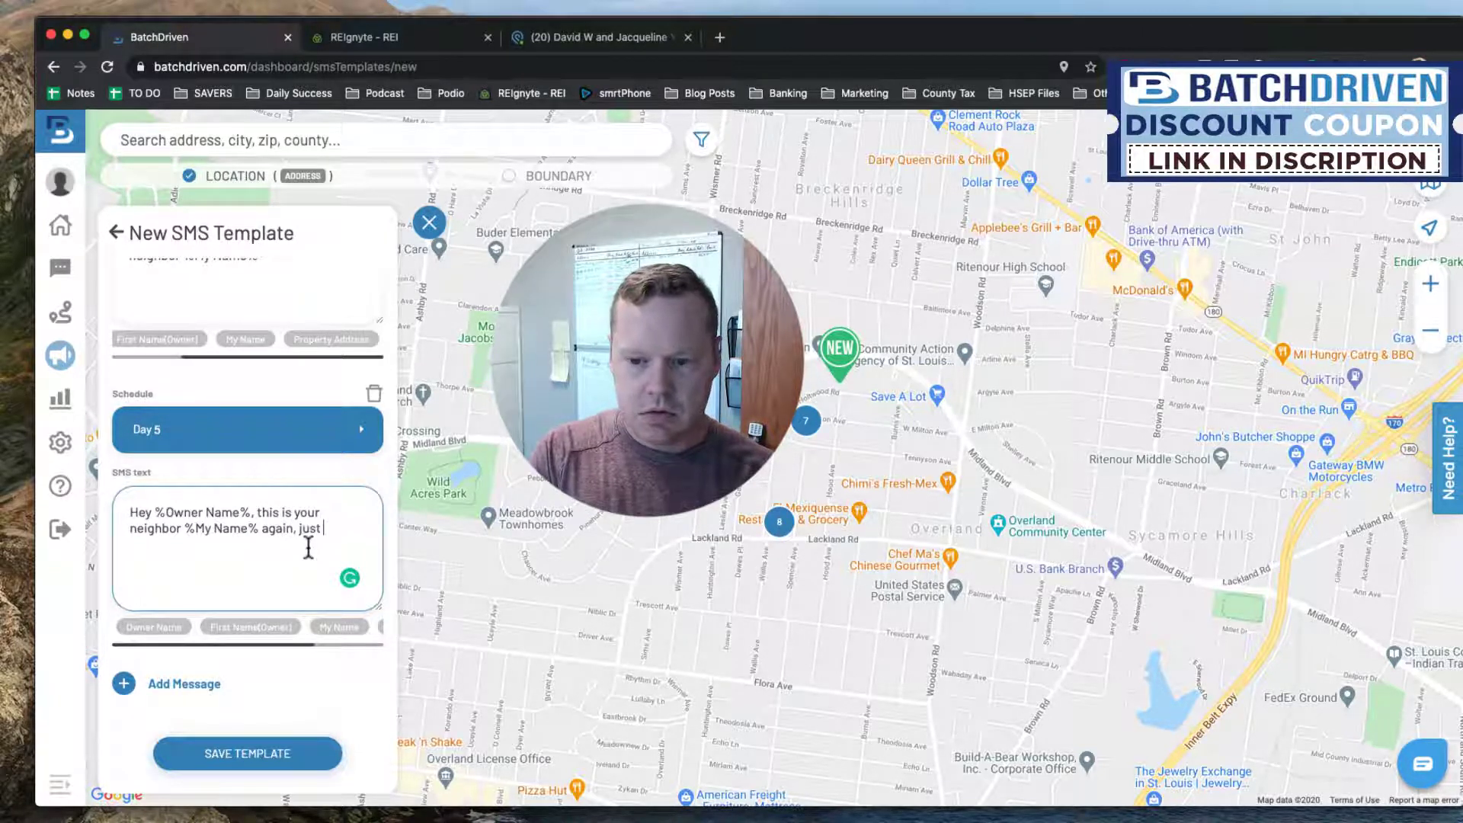
{"action": "type", "text": "wanted t"}
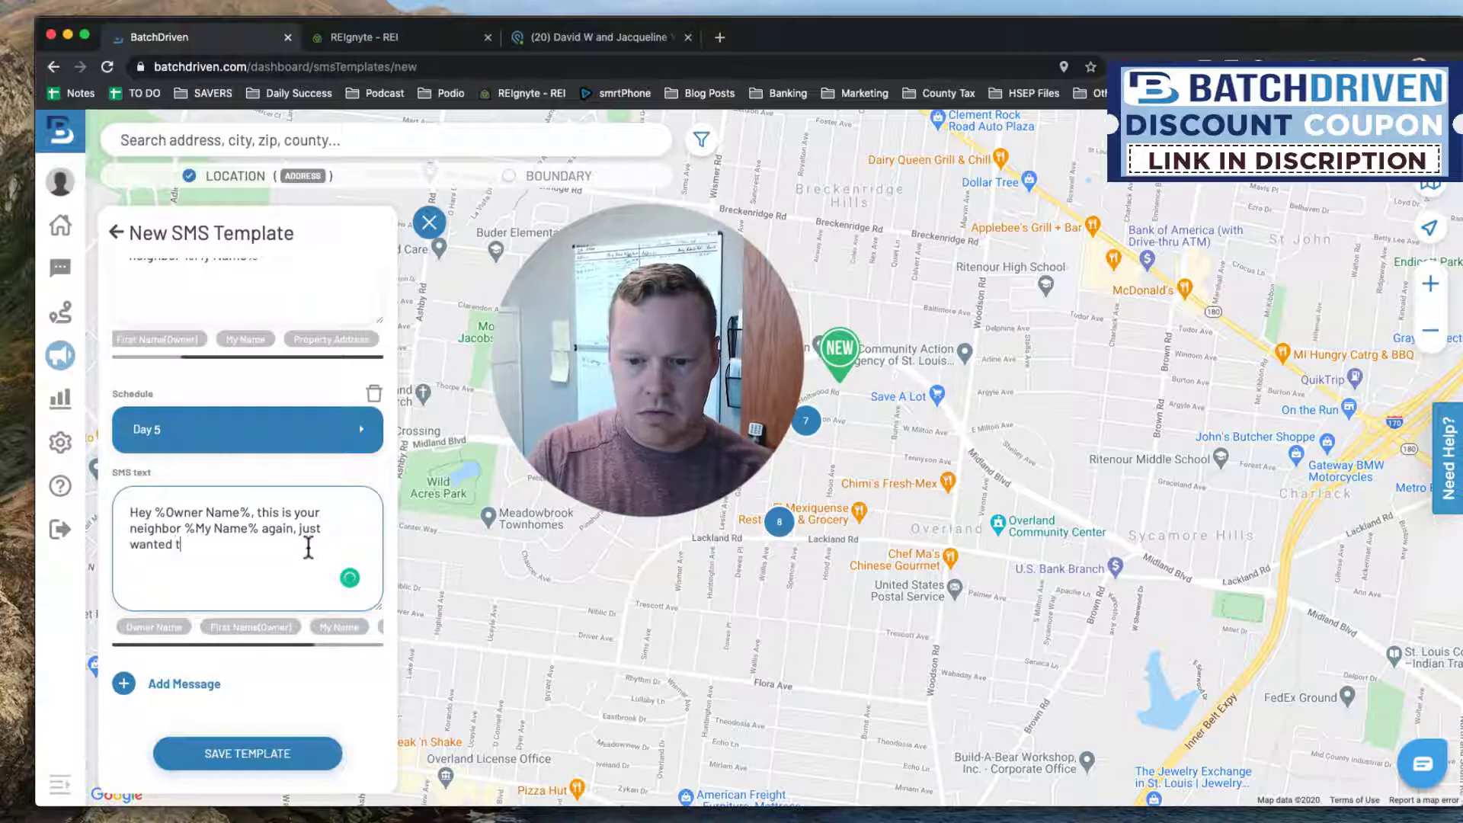
{"action": "type", "text": "o Ikno"}
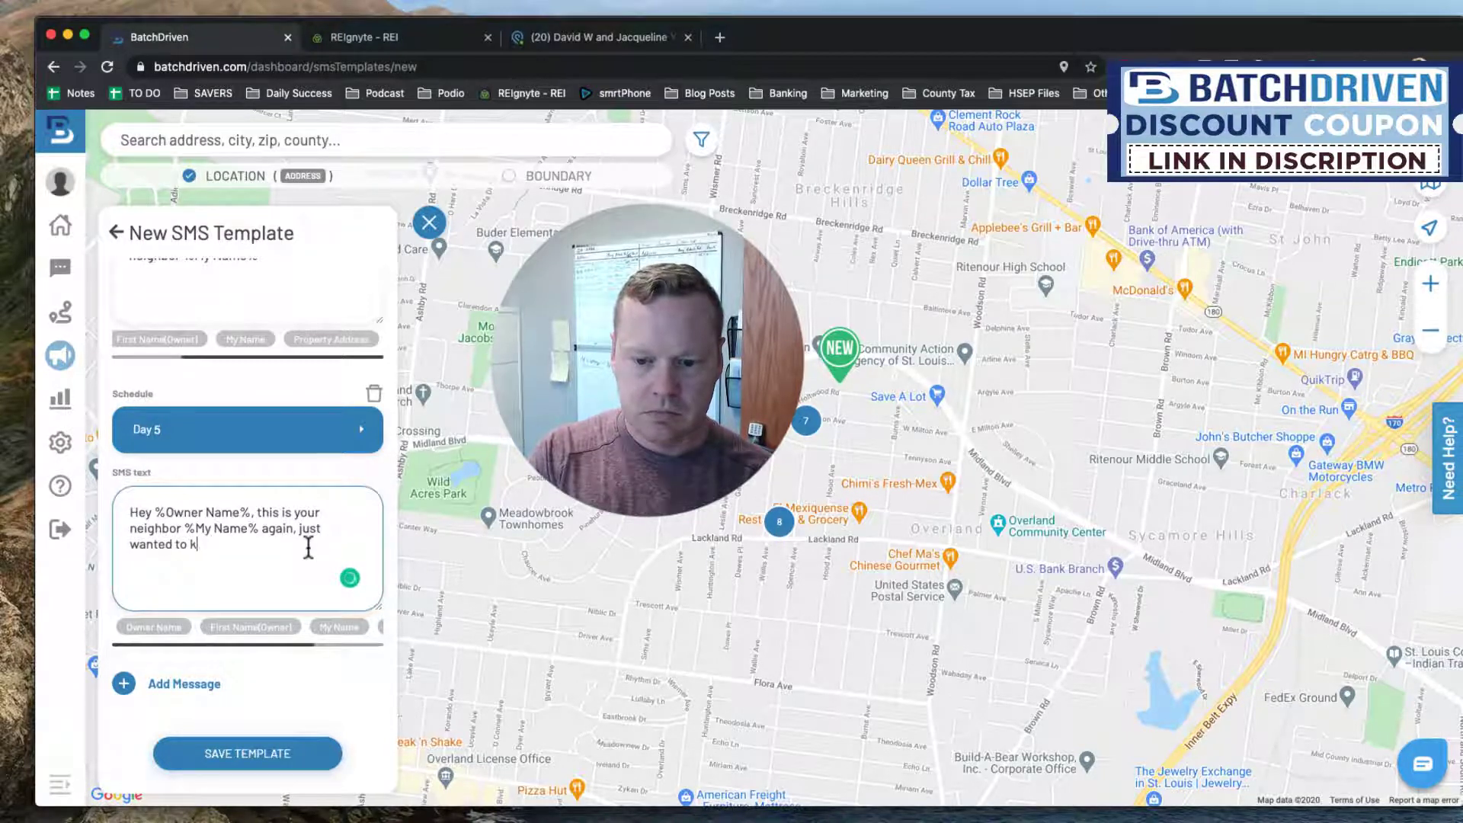
{"action": "type", "text": "w do y"}
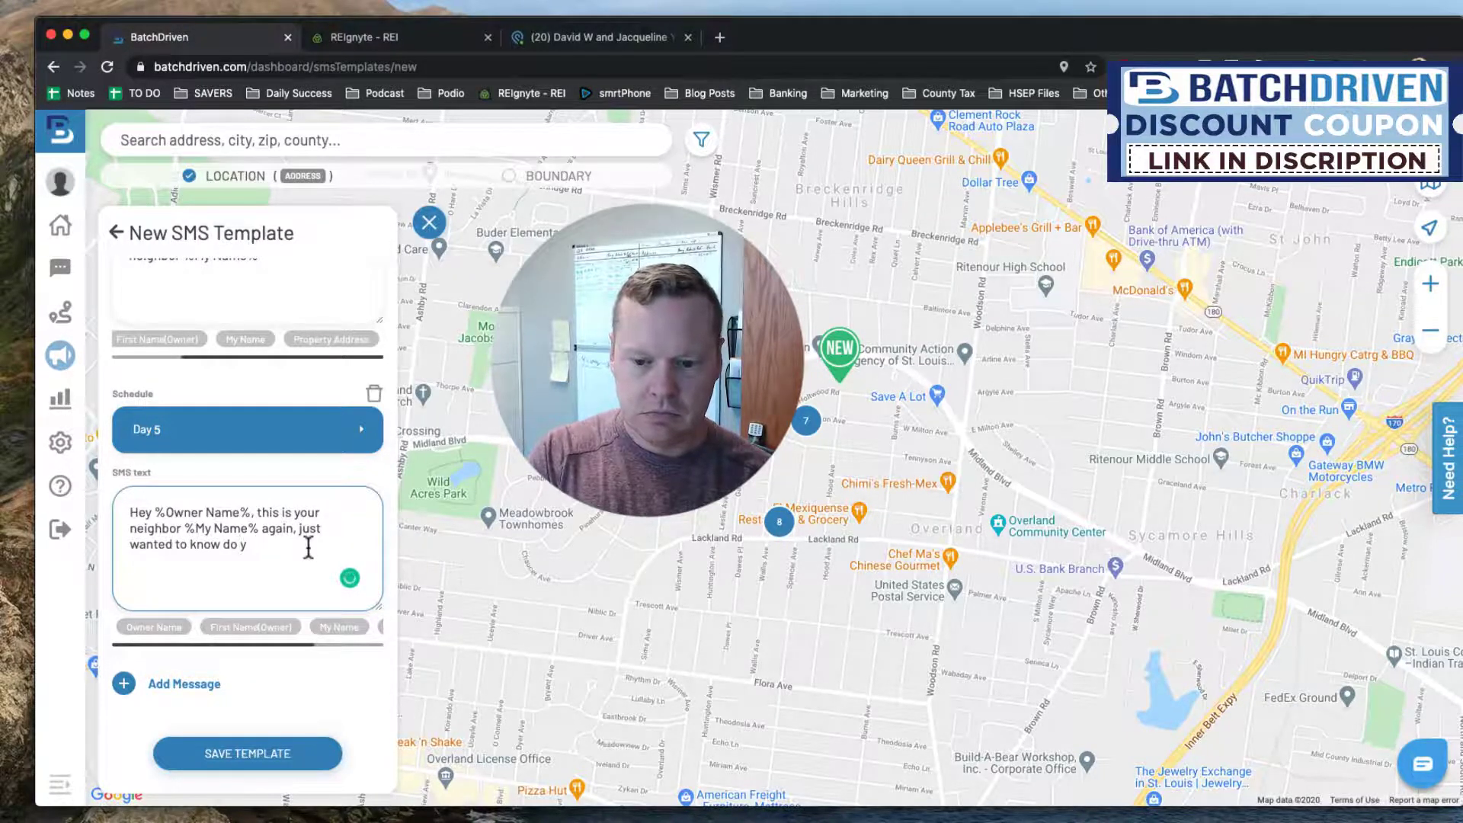
{"action": "type", "text": "ou still liv"}
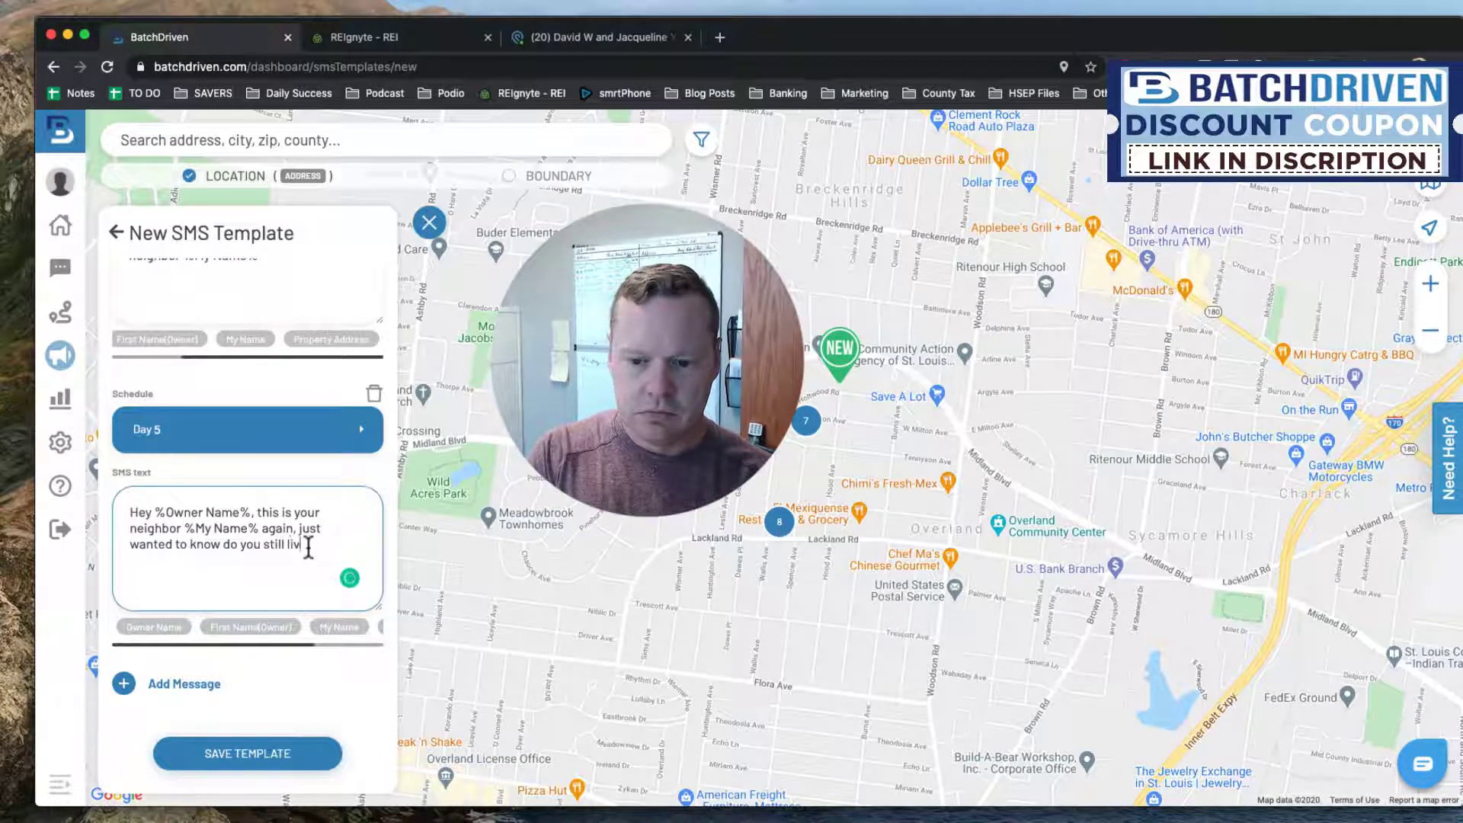
{"action": "type", "text": "e at"}
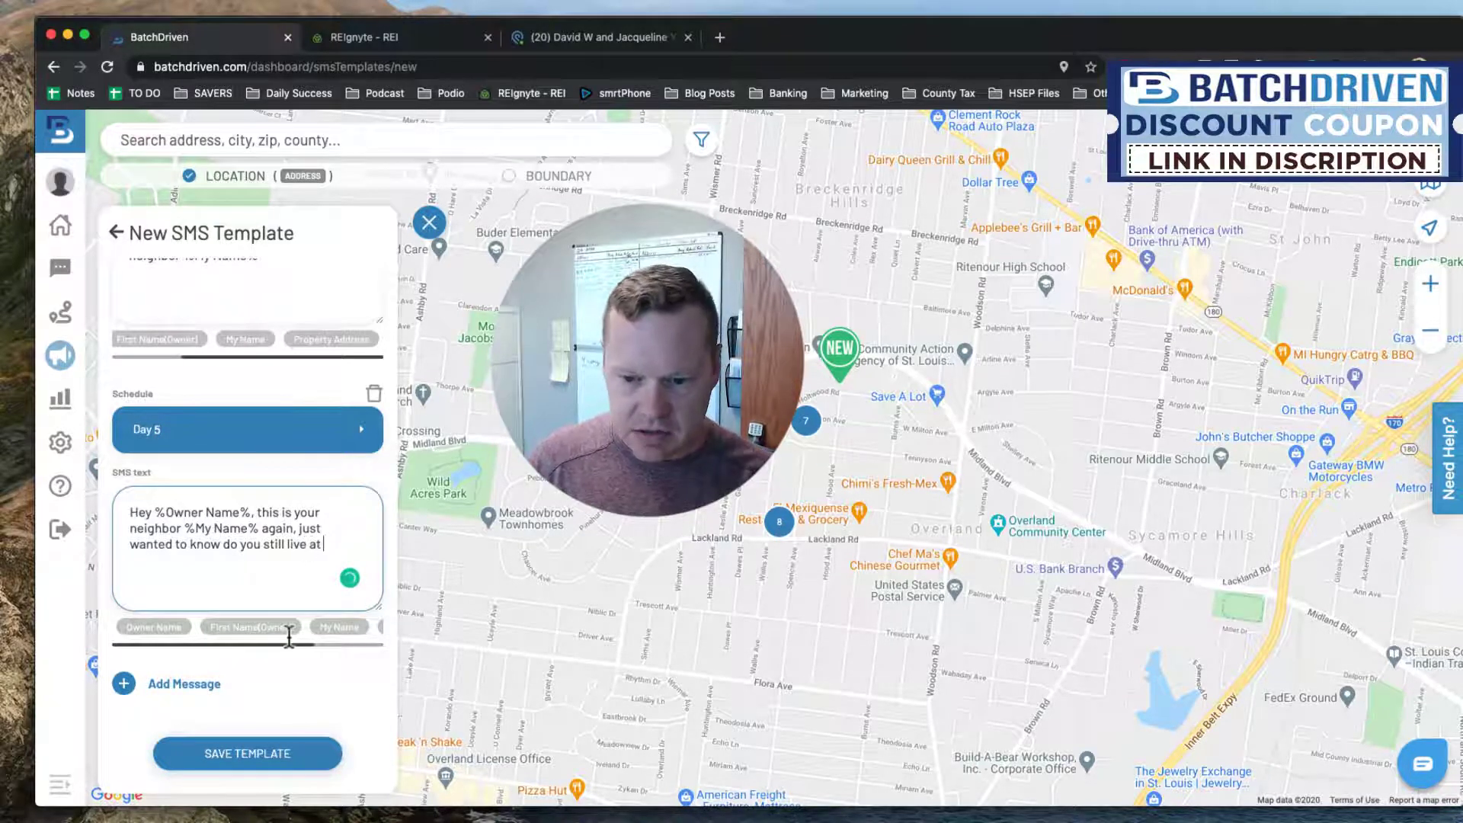
{"action": "left_click_drag", "start_coordinate": [293, 646], "coordinate": [343, 644]}
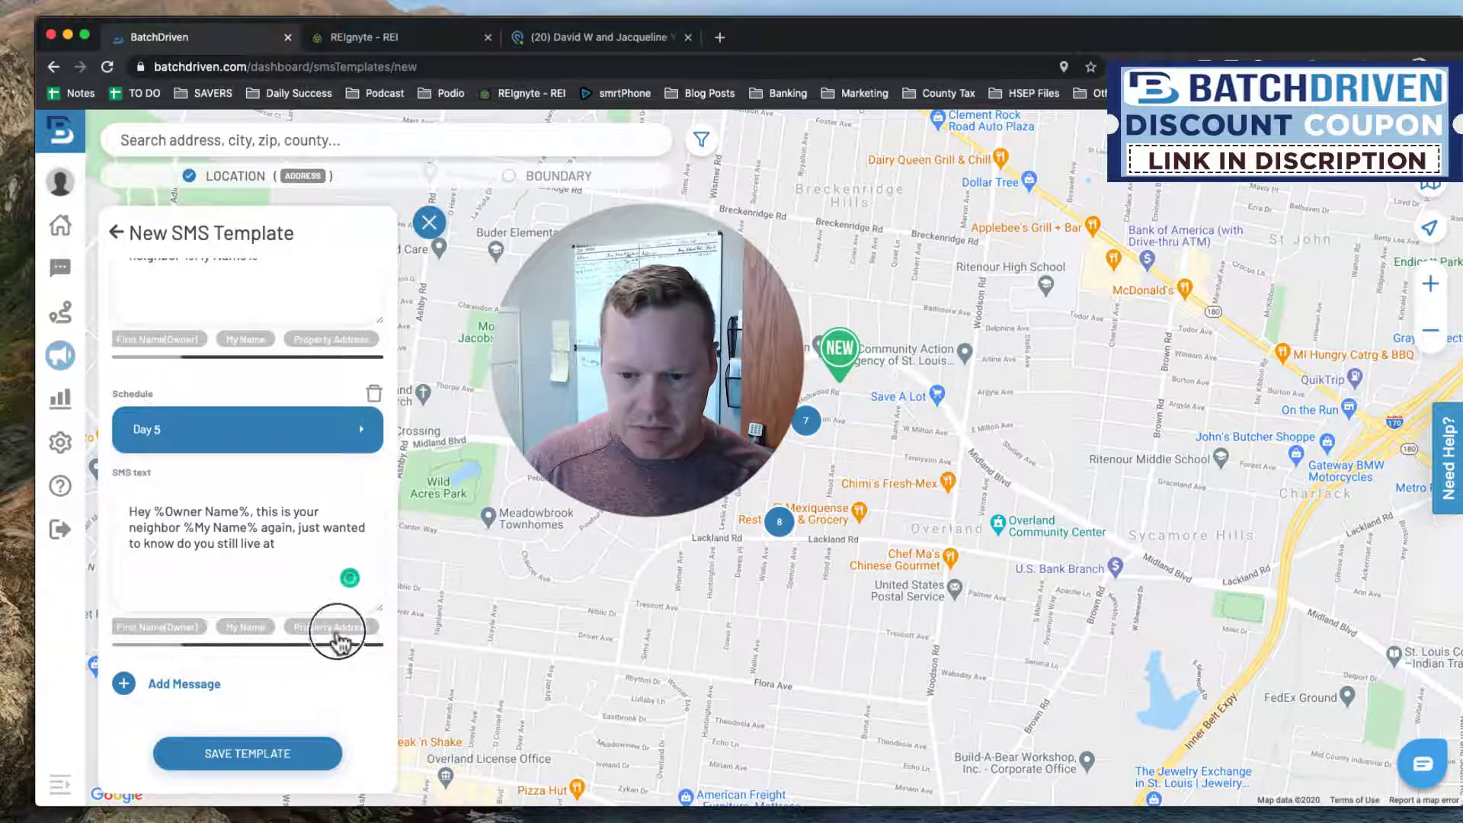
{"action": "left_click", "coordinate": [336, 627]}
{"action": "left_click", "coordinate": [295, 750]}
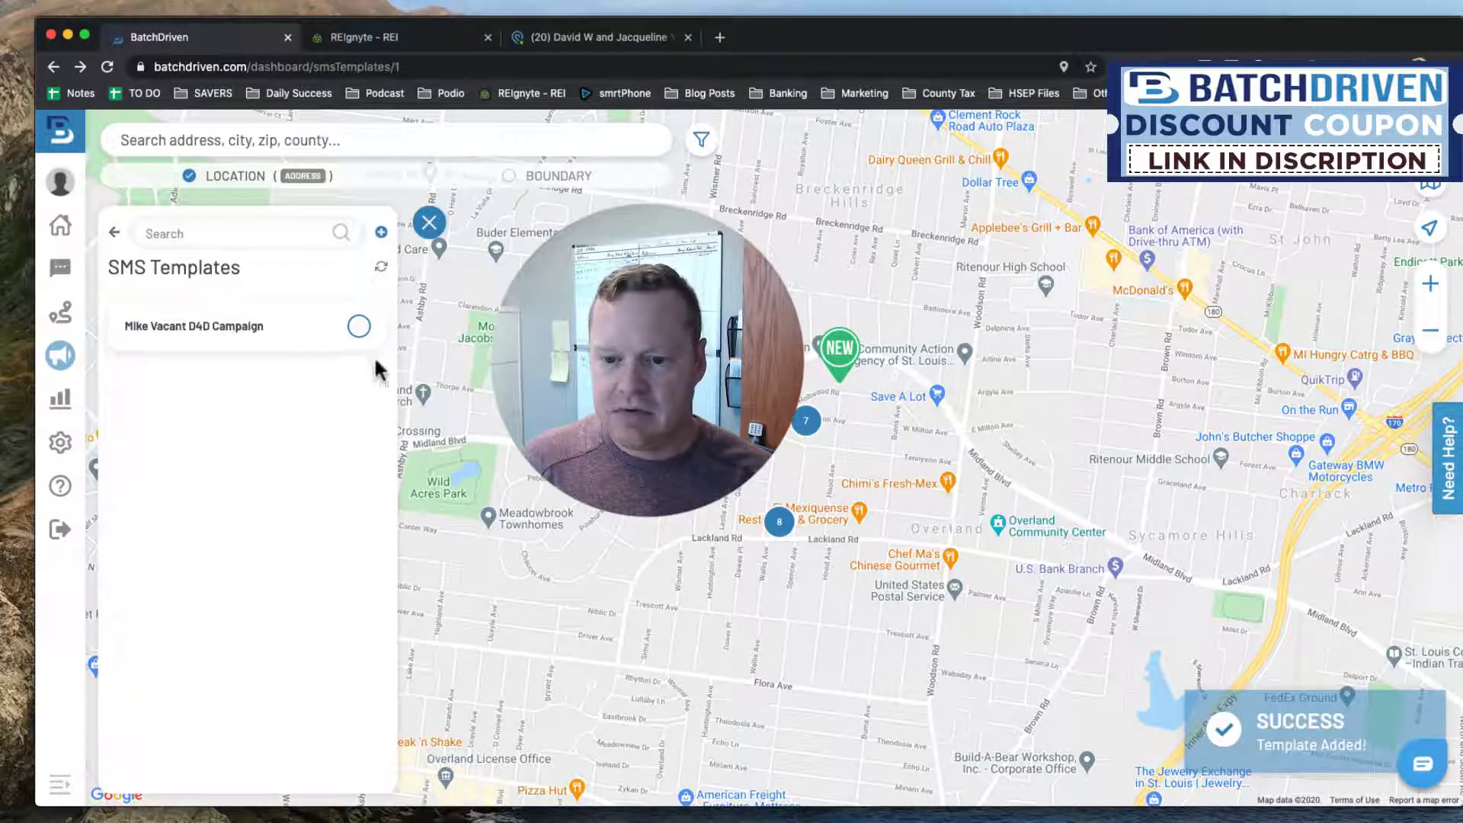
Save the Vacant Property campaign using the Mike Vacant D4D Campaign template, starting 12 Nov 2020.
{"action": "left_click", "coordinate": [360, 326]}
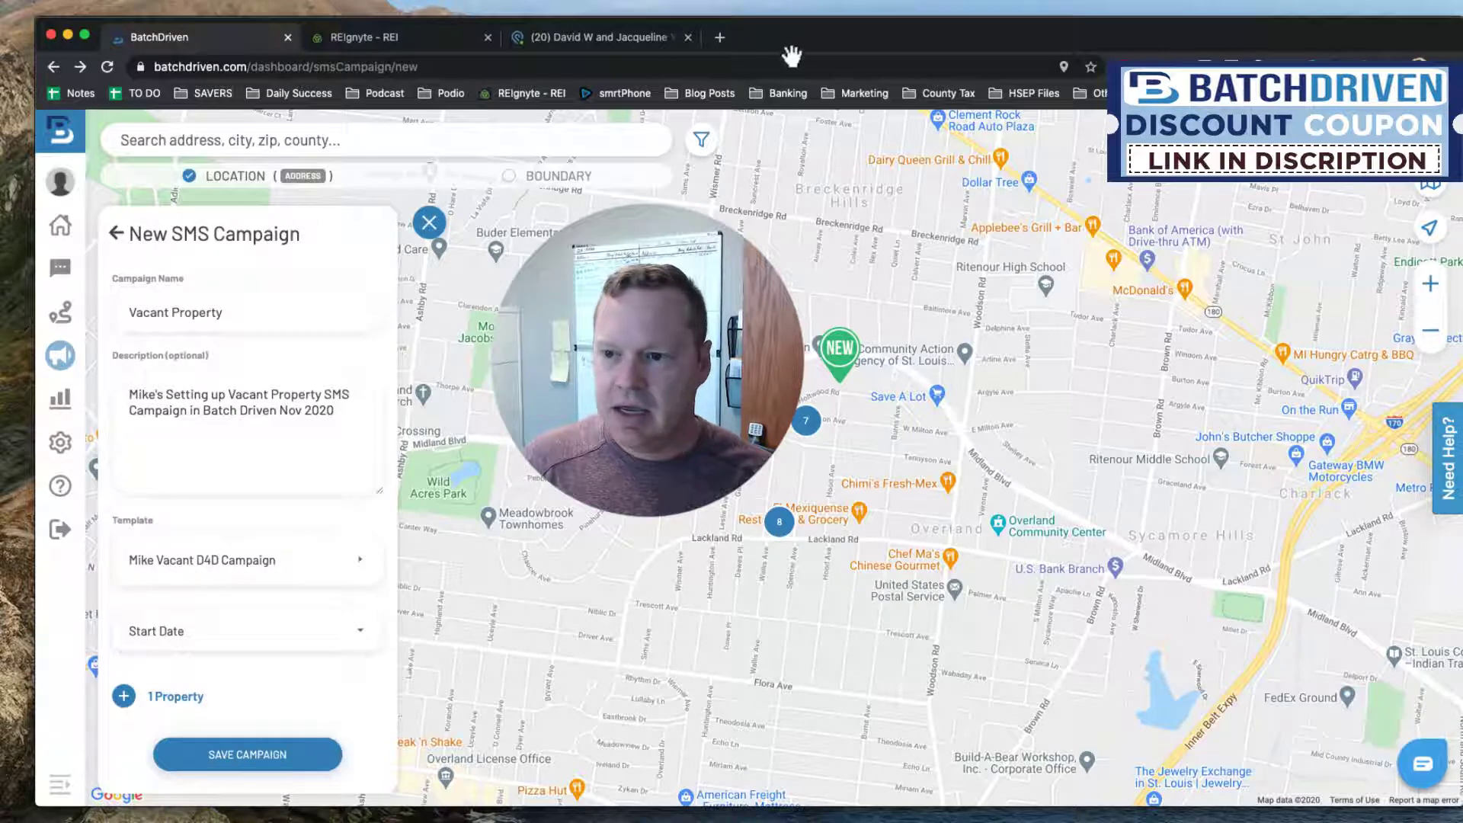
{"action": "left_click_drag", "start_coordinate": [814, 37], "coordinate": [795, 36]}
{"action": "left_click", "coordinate": [337, 623]}
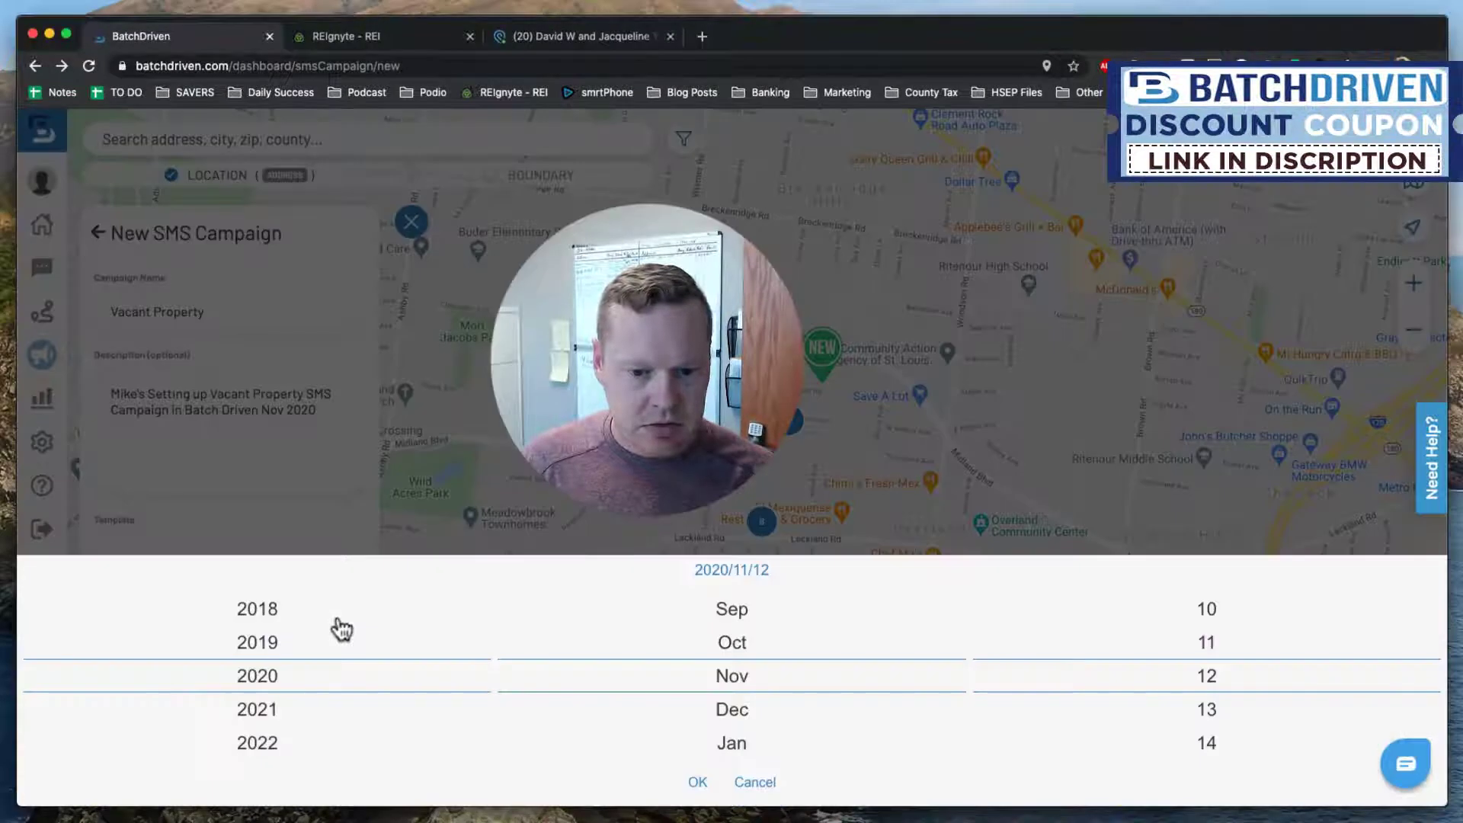
{"action": "left_click", "coordinate": [693, 785]}
{"action": "scroll", "coordinate": [273, 689], "scroll_direction": "down", "scroll_amount": 1}
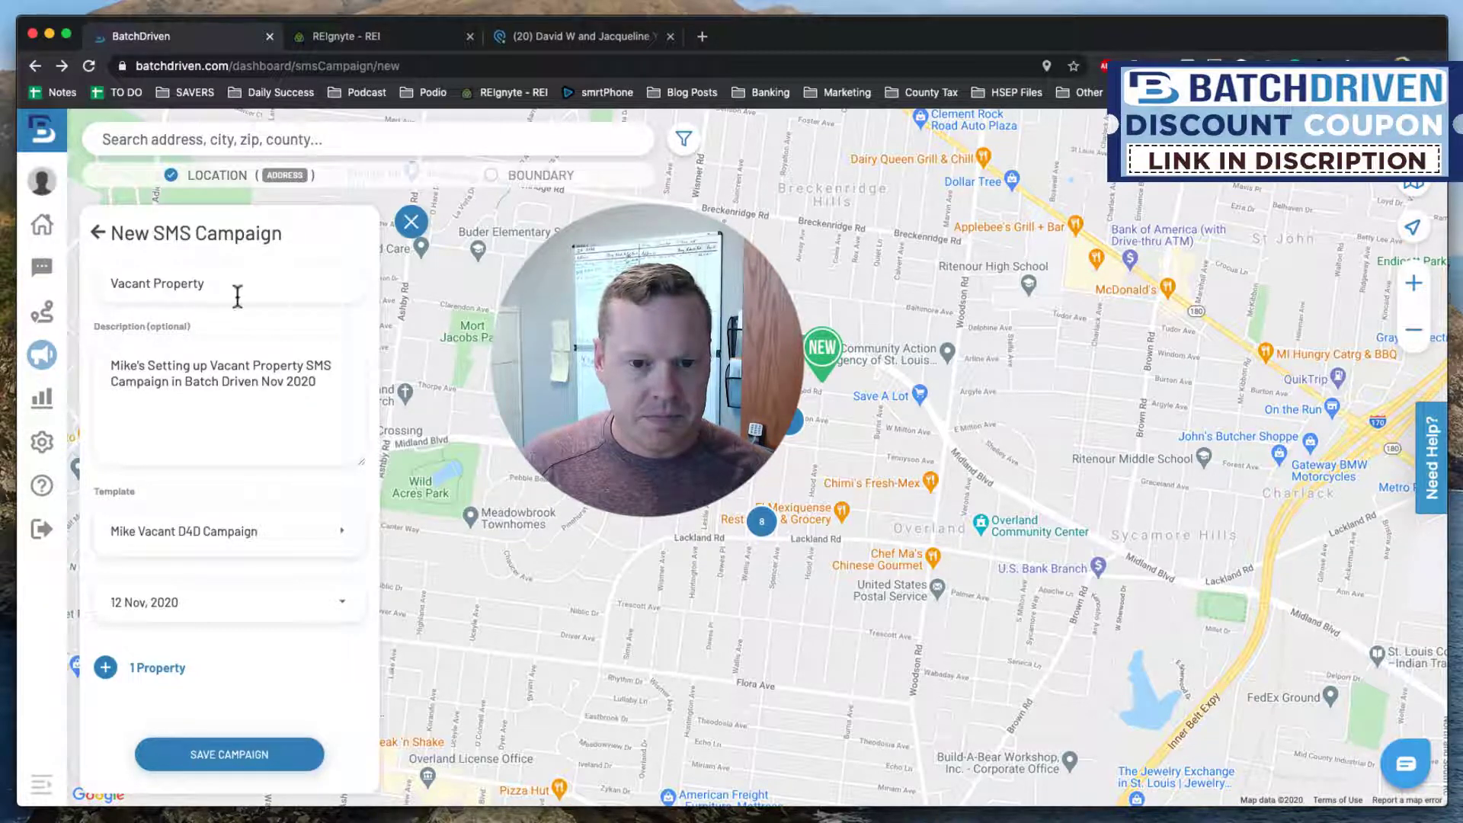
{"action": "left_click_drag", "start_coordinate": [206, 283], "coordinate": [105, 282]}
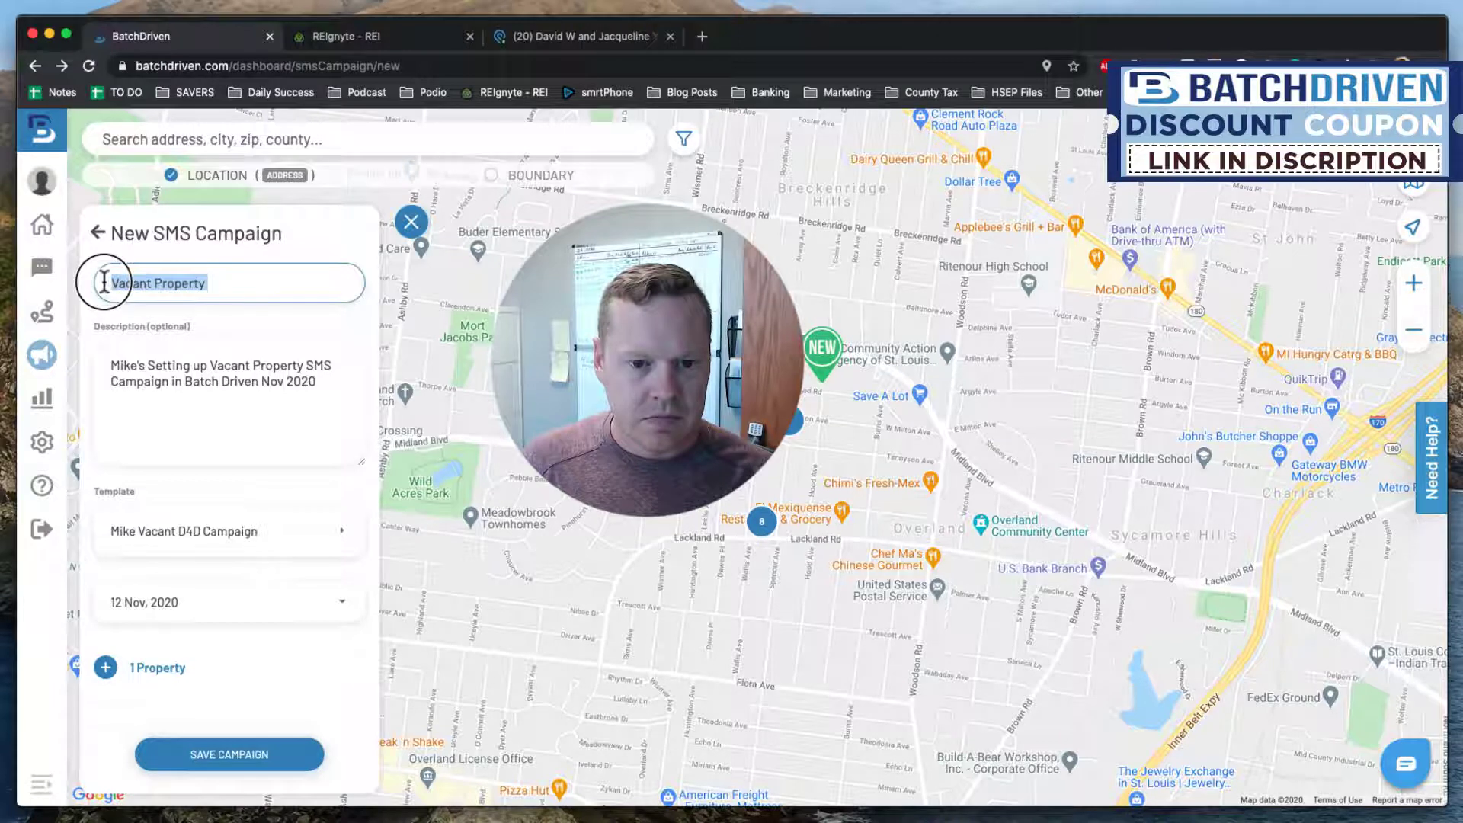
{"action": "left_click", "coordinate": [230, 754]}
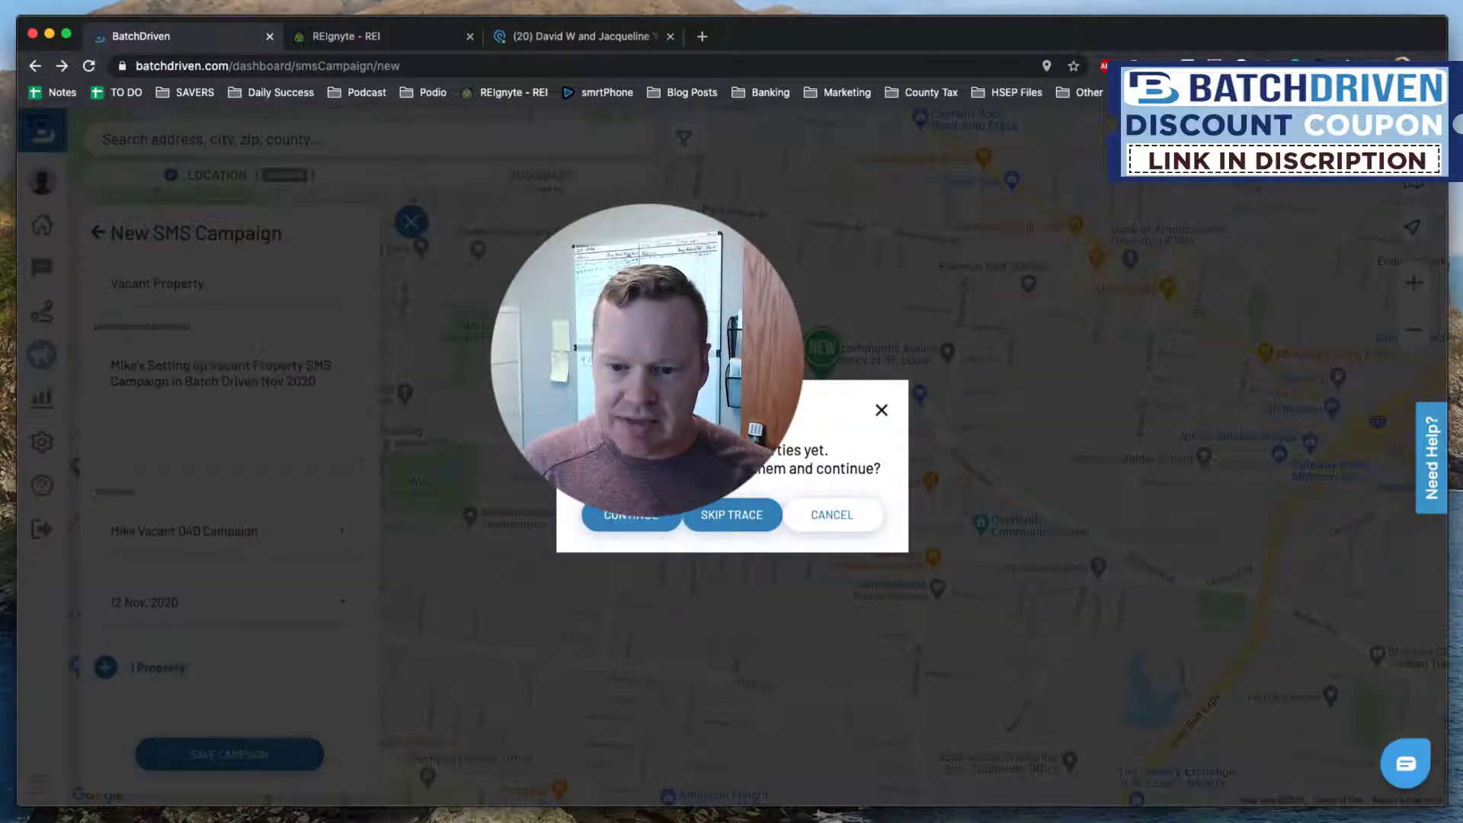
{"action": "left_click", "coordinate": [640, 518]}
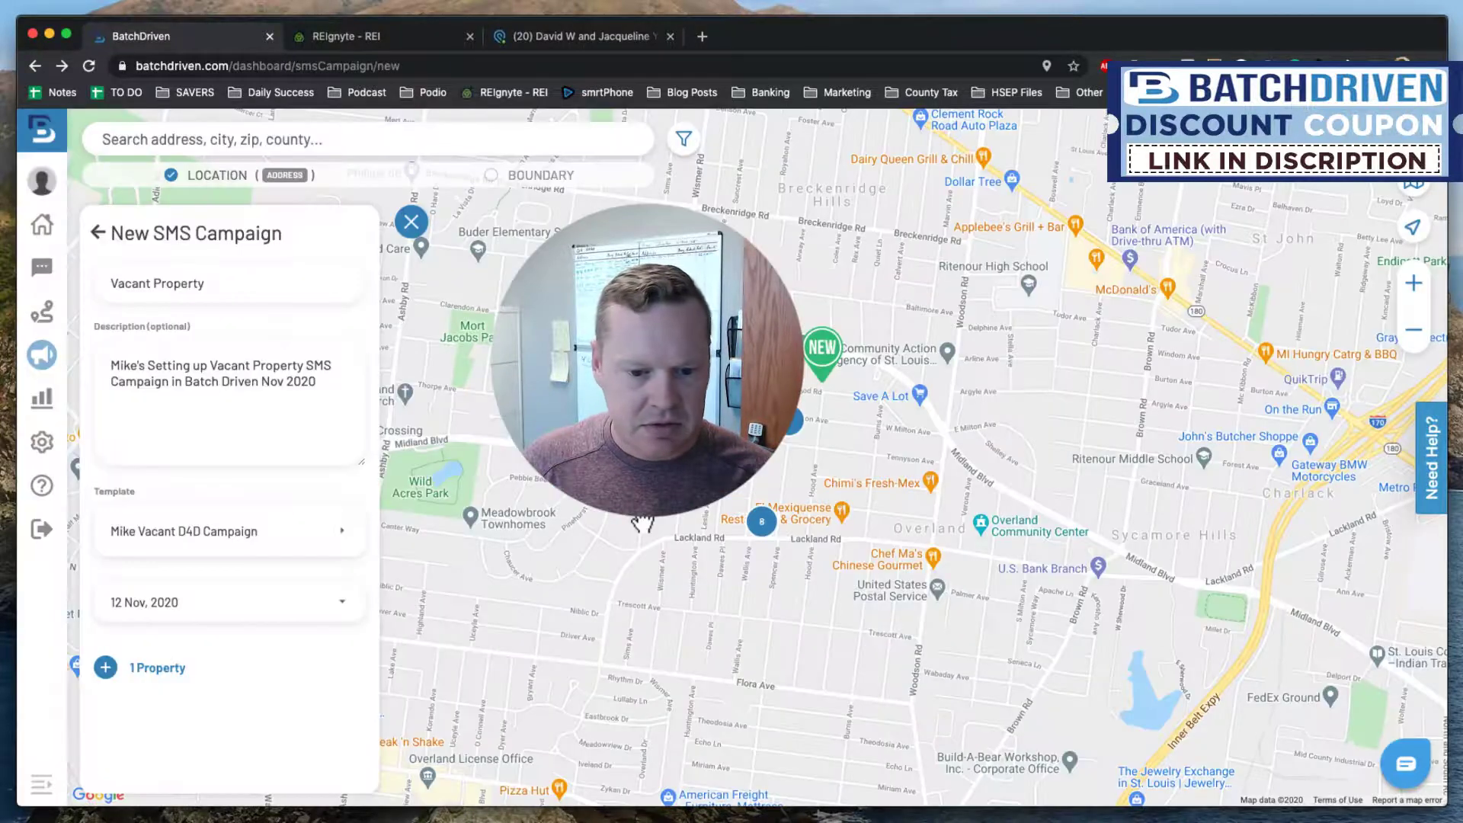
View the campaign's 1 Property, then return to the Select Properties list.
{"action": "left_click", "coordinate": [161, 670]}
{"action": "scroll", "coordinate": [232, 670], "scroll_direction": "down", "scroll_amount": 6}
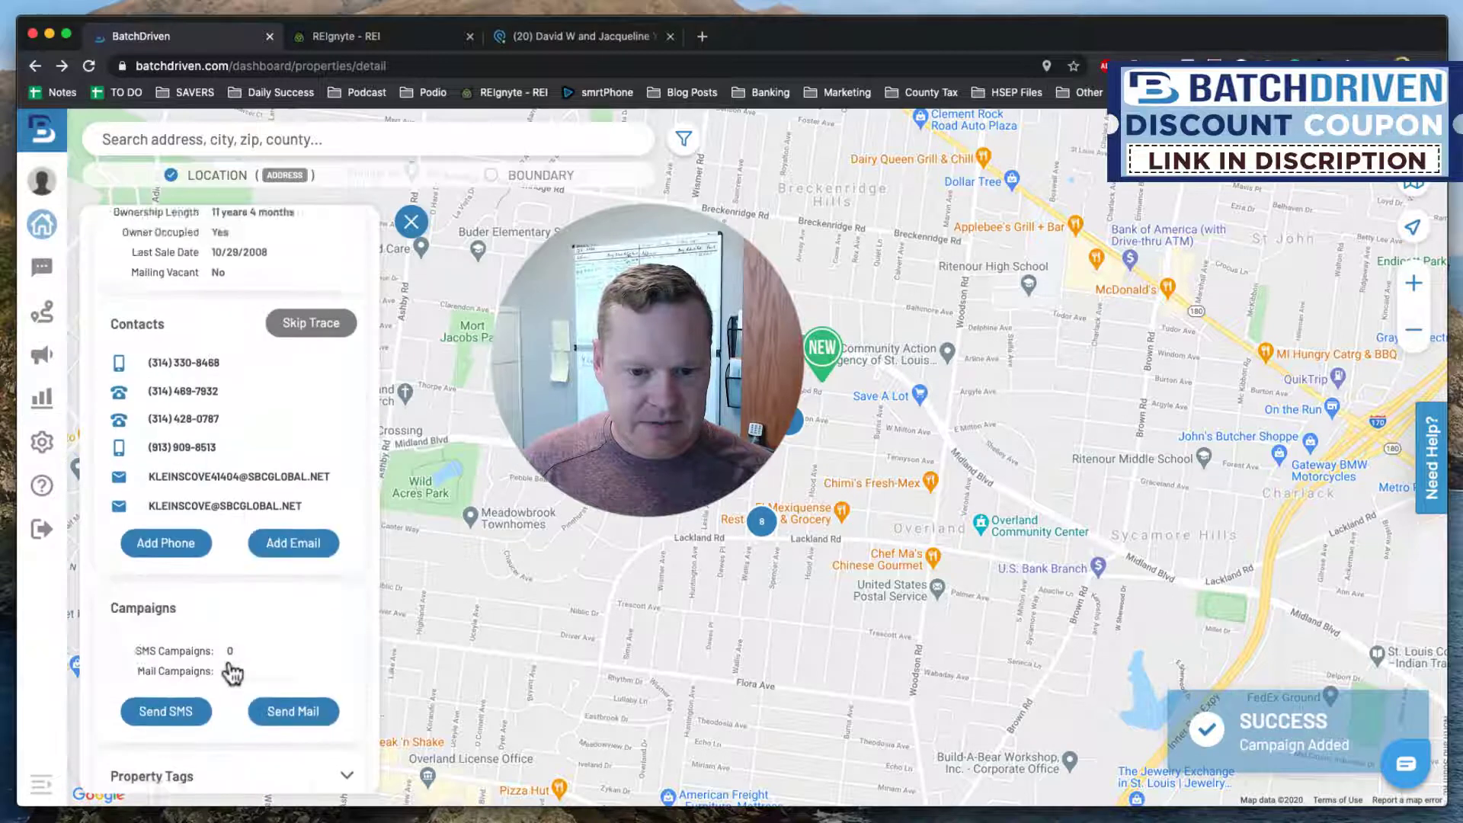
{"action": "scroll", "coordinate": [233, 670], "scroll_direction": "up", "scroll_amount": 8}
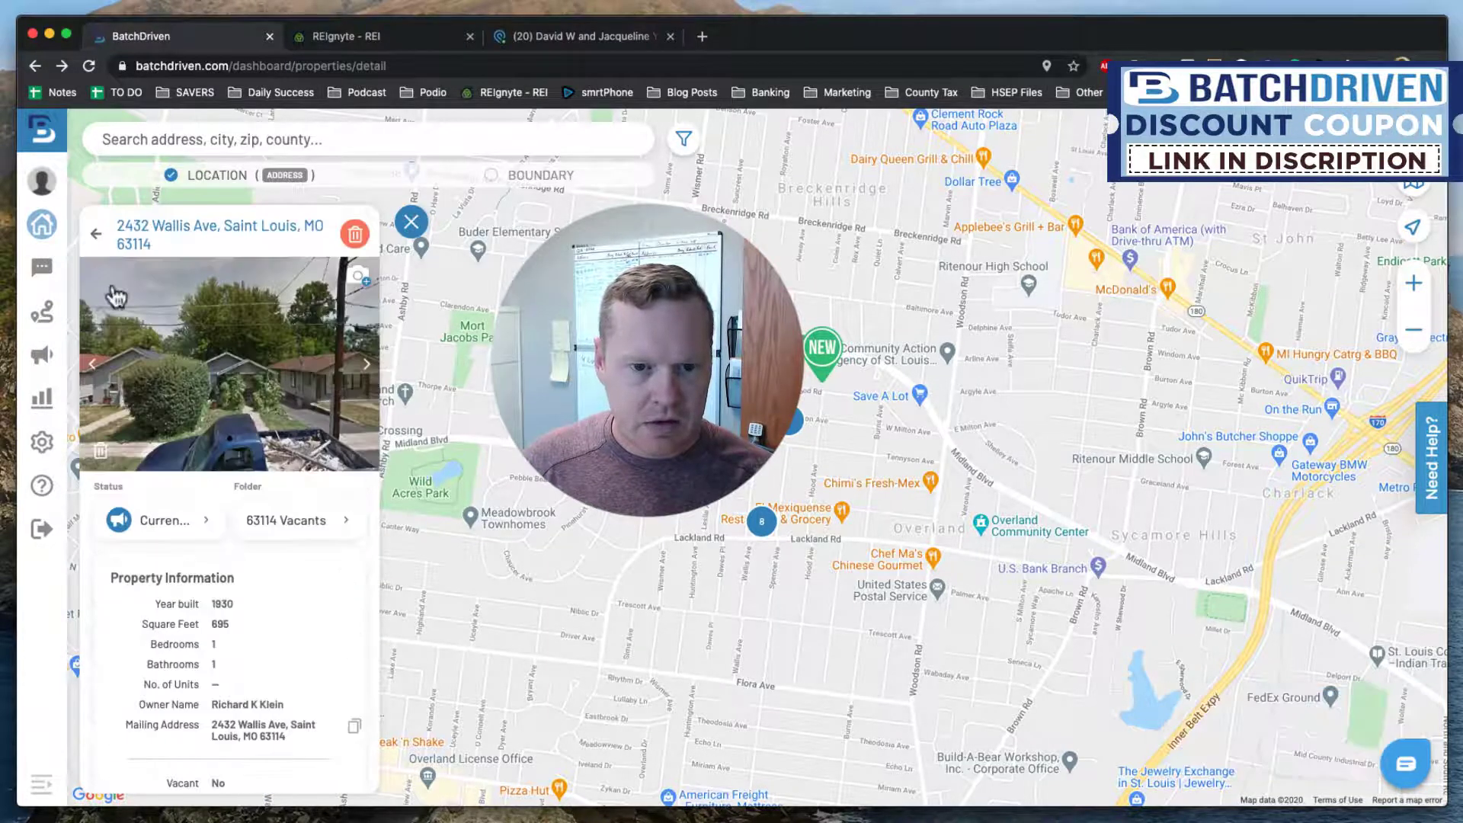
{"action": "left_click", "coordinate": [96, 233]}
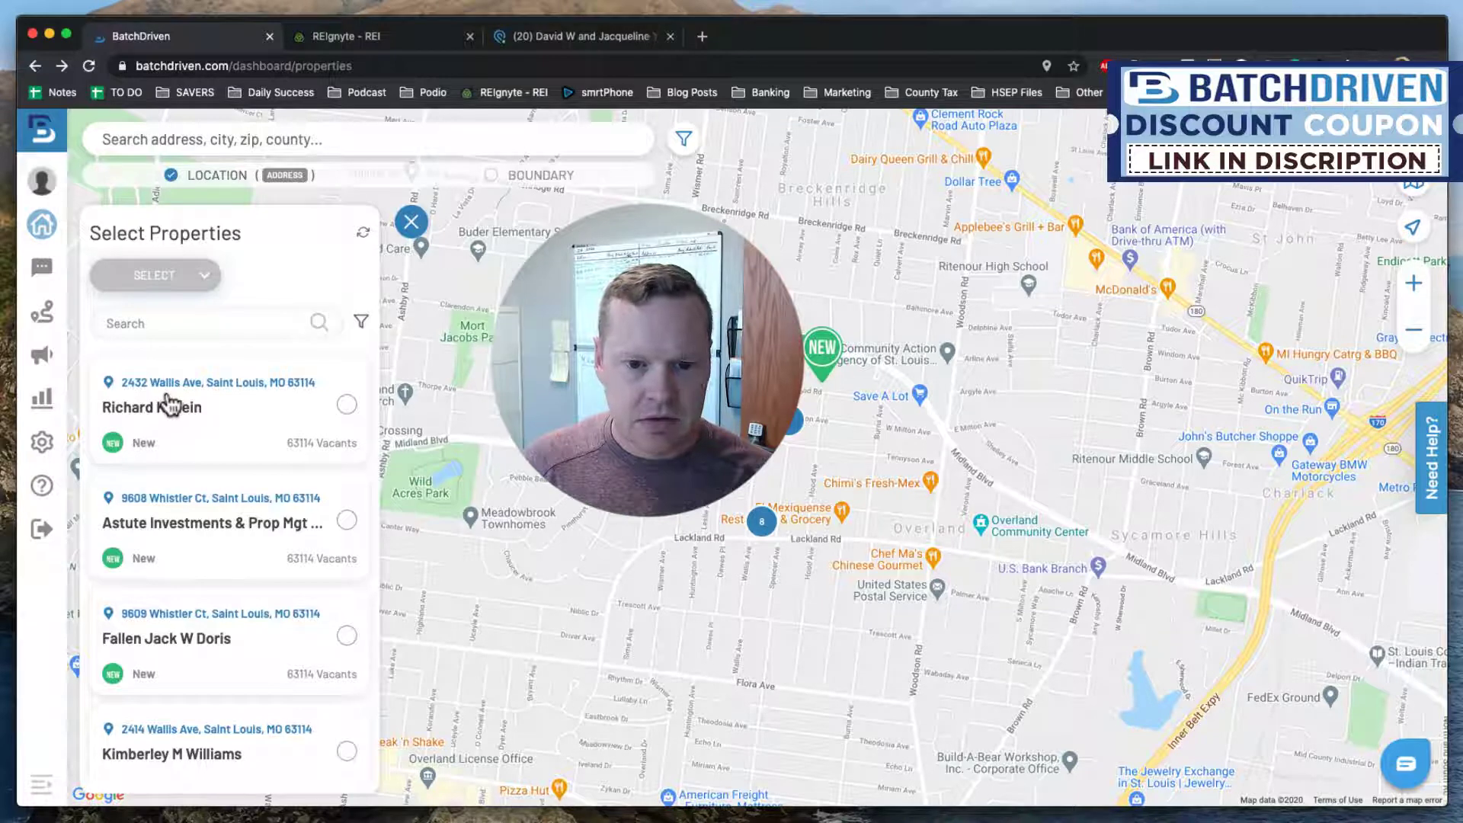
Tick the first eight properties in the list, through the Solid Real Estate Group Llc property.
{"action": "left_click", "coordinate": [203, 276]}
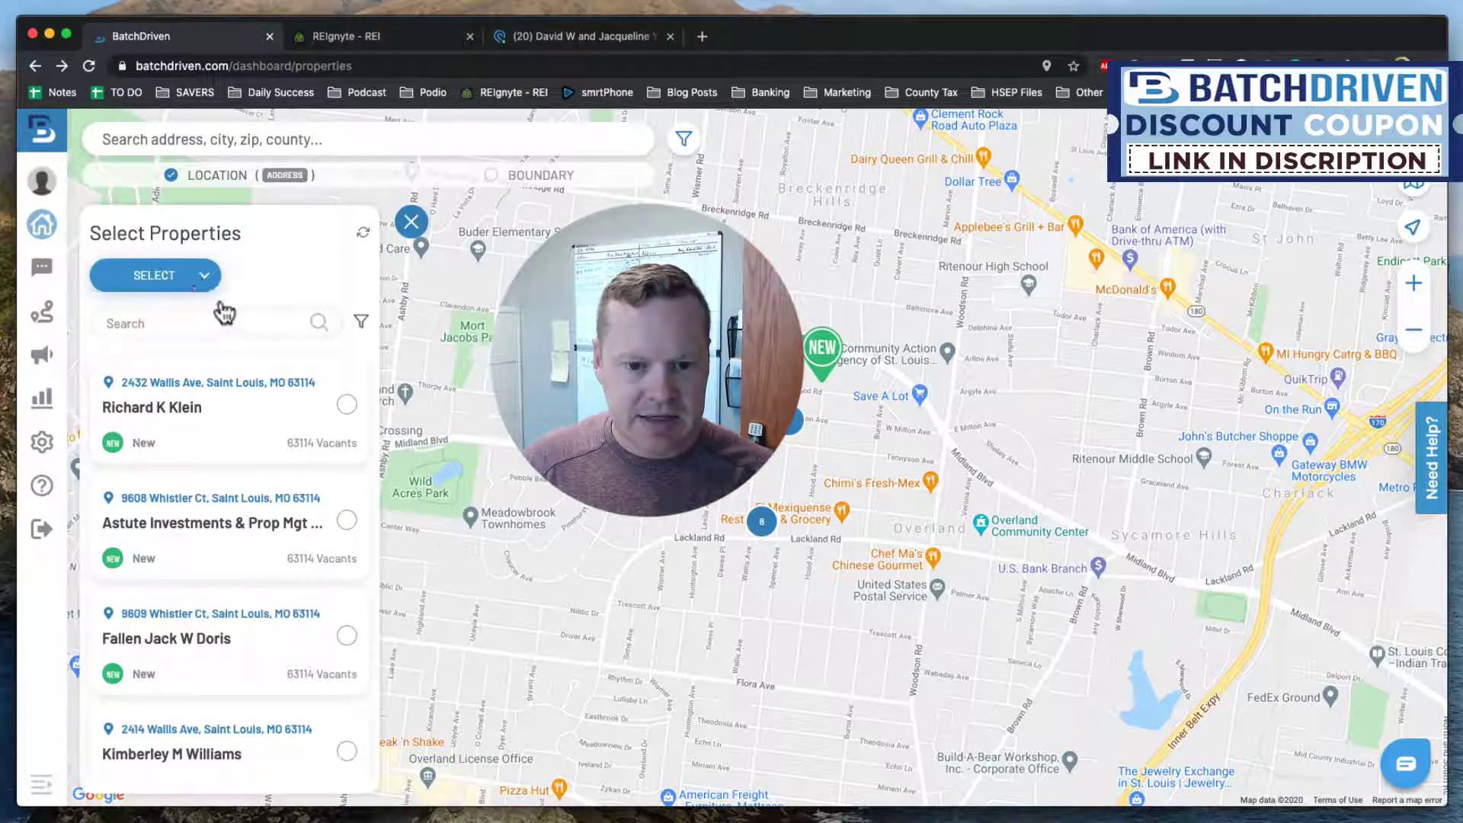
{"action": "left_click", "coordinate": [346, 404]}
{"action": "left_click", "coordinate": [345, 521]}
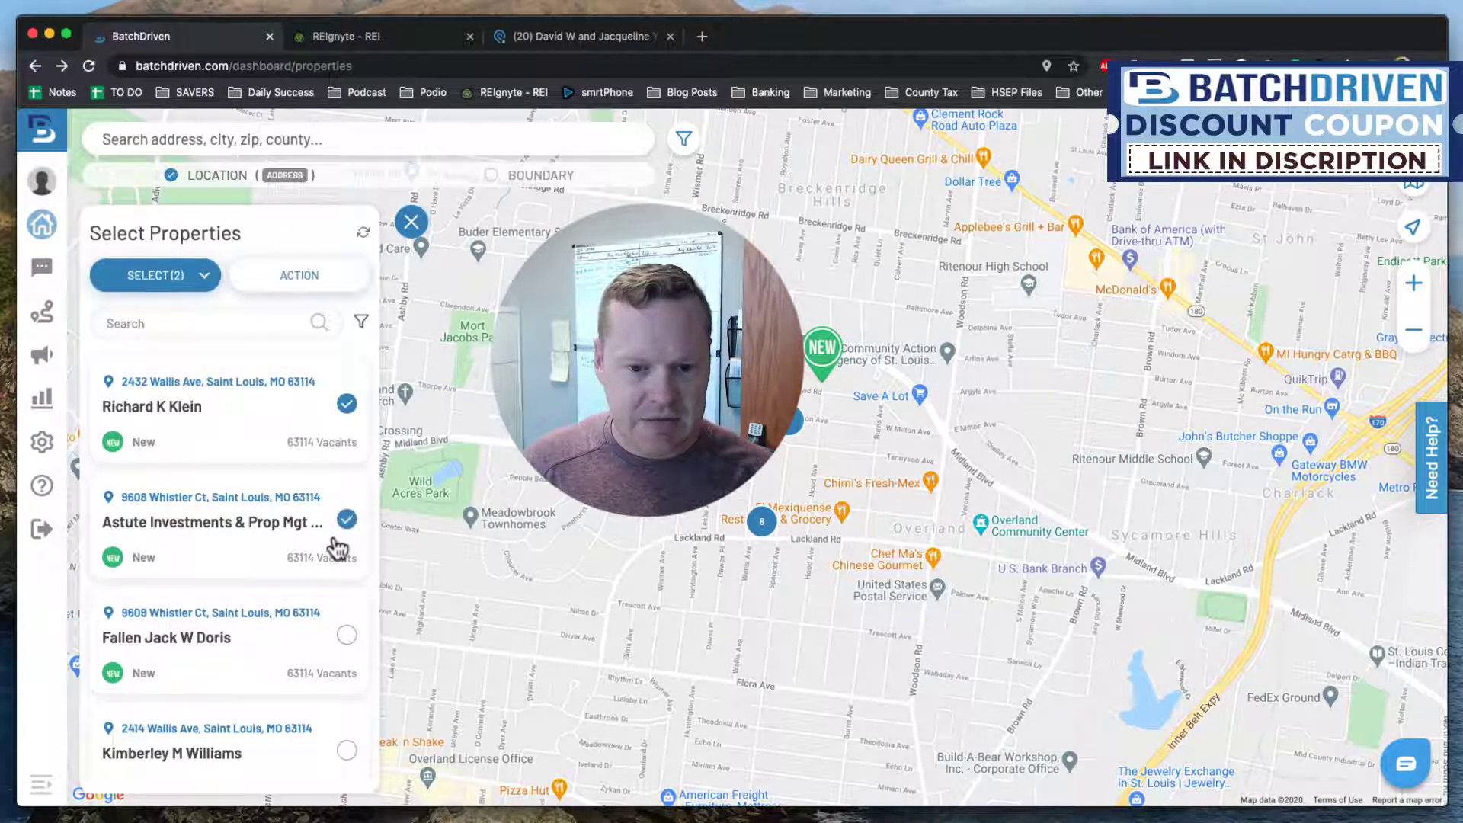
{"action": "scroll", "coordinate": [342, 548], "scroll_direction": "down", "scroll_amount": 1}
{"action": "left_click", "coordinate": [345, 547]}
{"action": "scroll", "coordinate": [347, 564], "scroll_direction": "down", "scroll_amount": 1}
{"action": "left_click", "coordinate": [346, 567]}
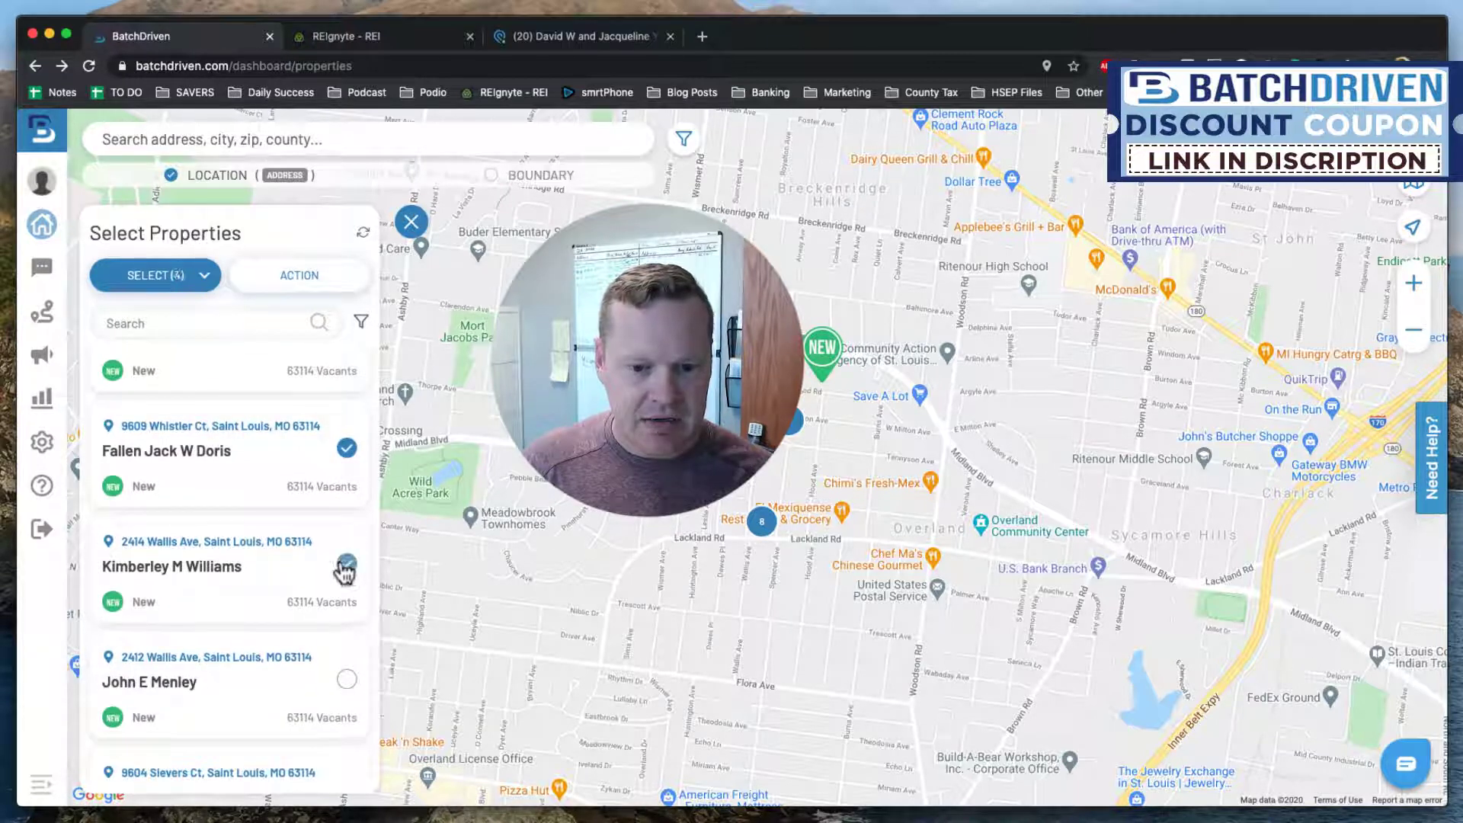
{"action": "scroll", "coordinate": [346, 561], "scroll_direction": "down", "scroll_amount": 2}
{"action": "left_click", "coordinate": [346, 546]}
{"action": "left_click", "coordinate": [347, 660]}
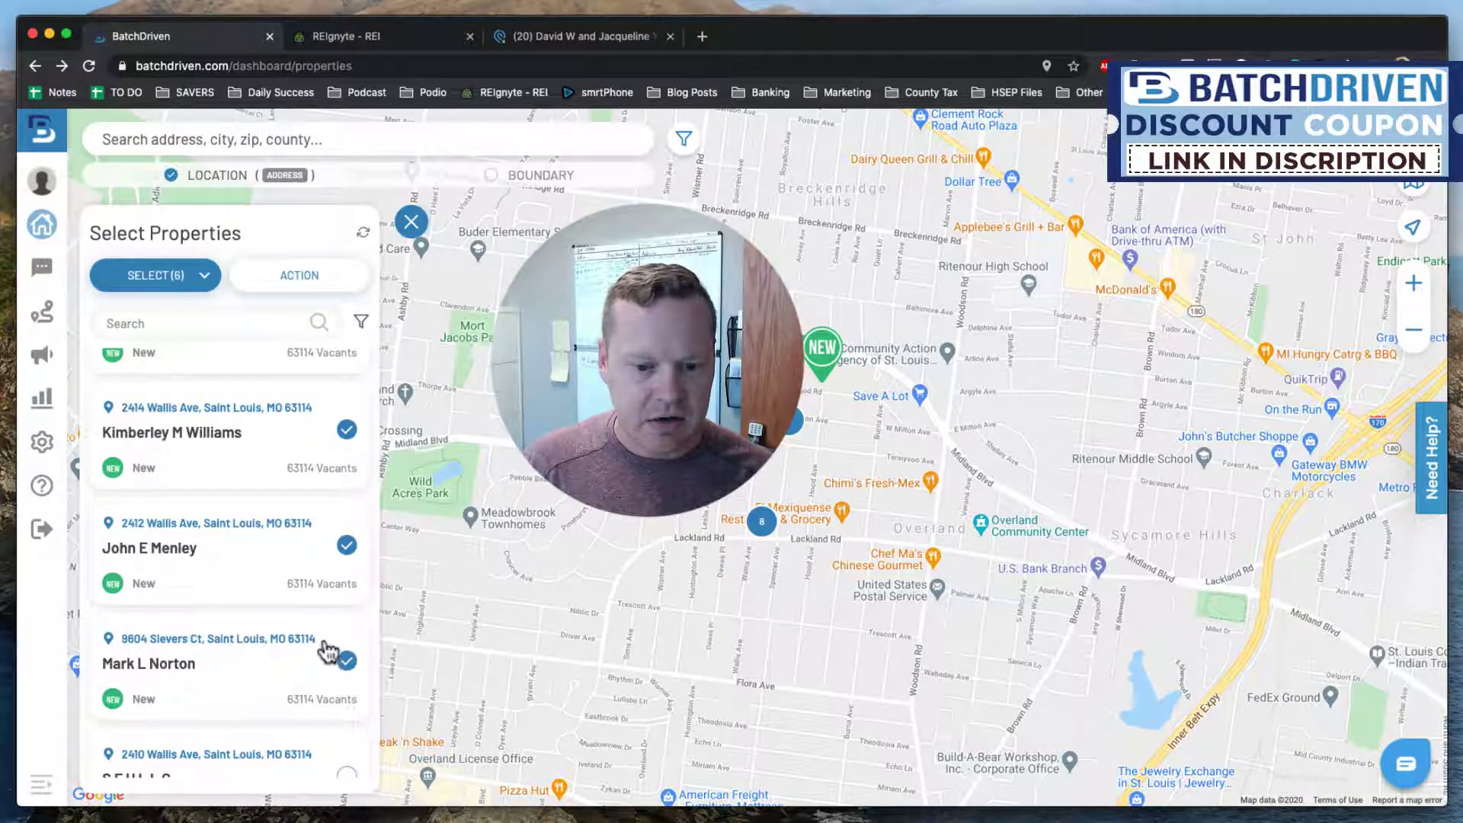
{"action": "scroll", "coordinate": [339, 651], "scroll_direction": "down", "scroll_amount": 2}
{"action": "left_click", "coordinate": [347, 628]}
{"action": "scroll", "coordinate": [327, 626], "scroll_direction": "down", "scroll_amount": 1}
{"action": "scroll", "coordinate": [324, 632], "scroll_direction": "down", "scroll_amount": 1}
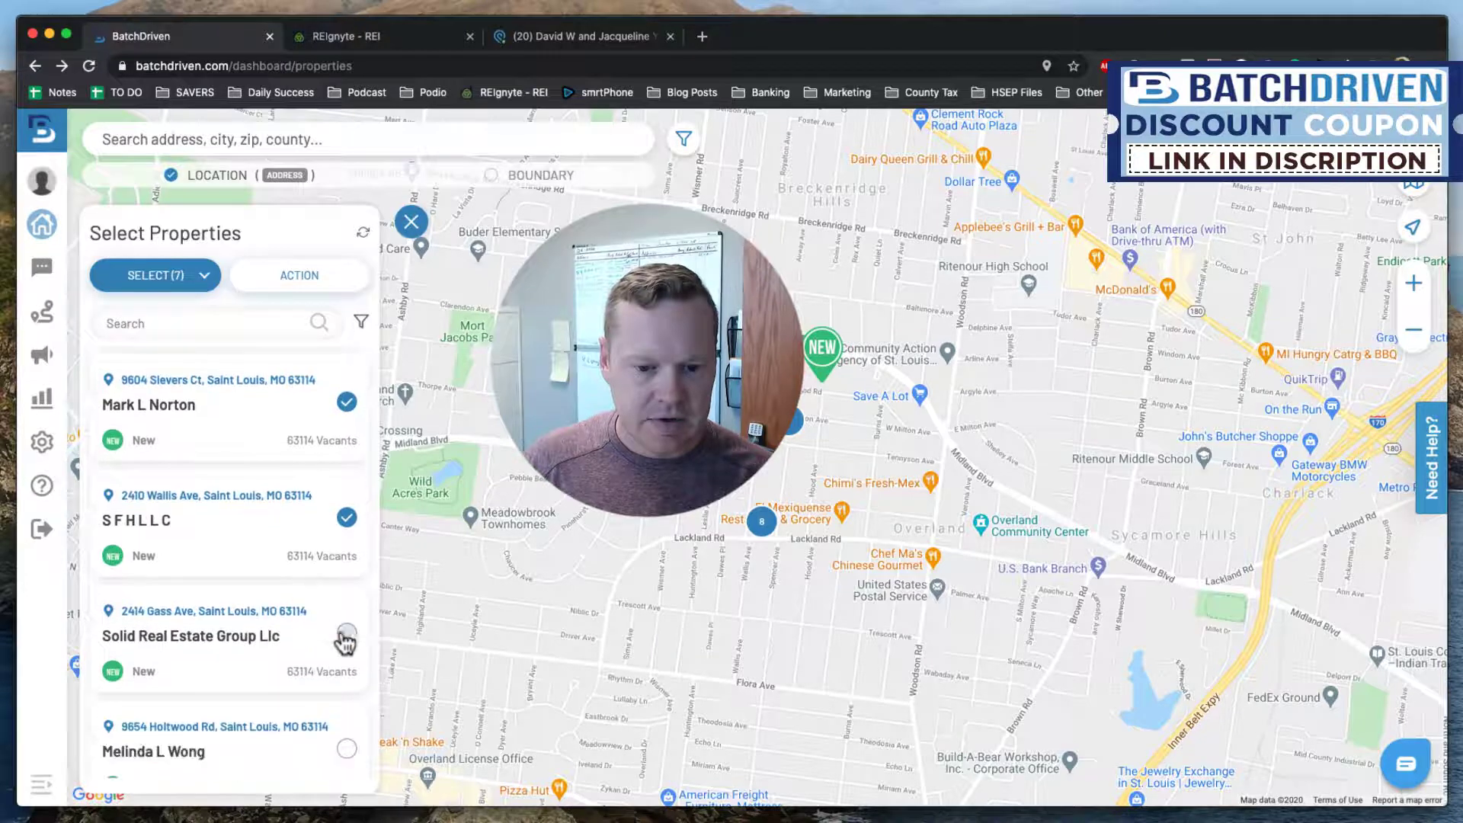
{"action": "left_click", "coordinate": [346, 606]}
{"action": "scroll", "coordinate": [305, 624], "scroll_direction": "down", "scroll_amount": 1}
{"action": "left_click", "coordinate": [347, 623]}
{"action": "scroll", "coordinate": [305, 617], "scroll_direction": "down", "scroll_amount": 1}
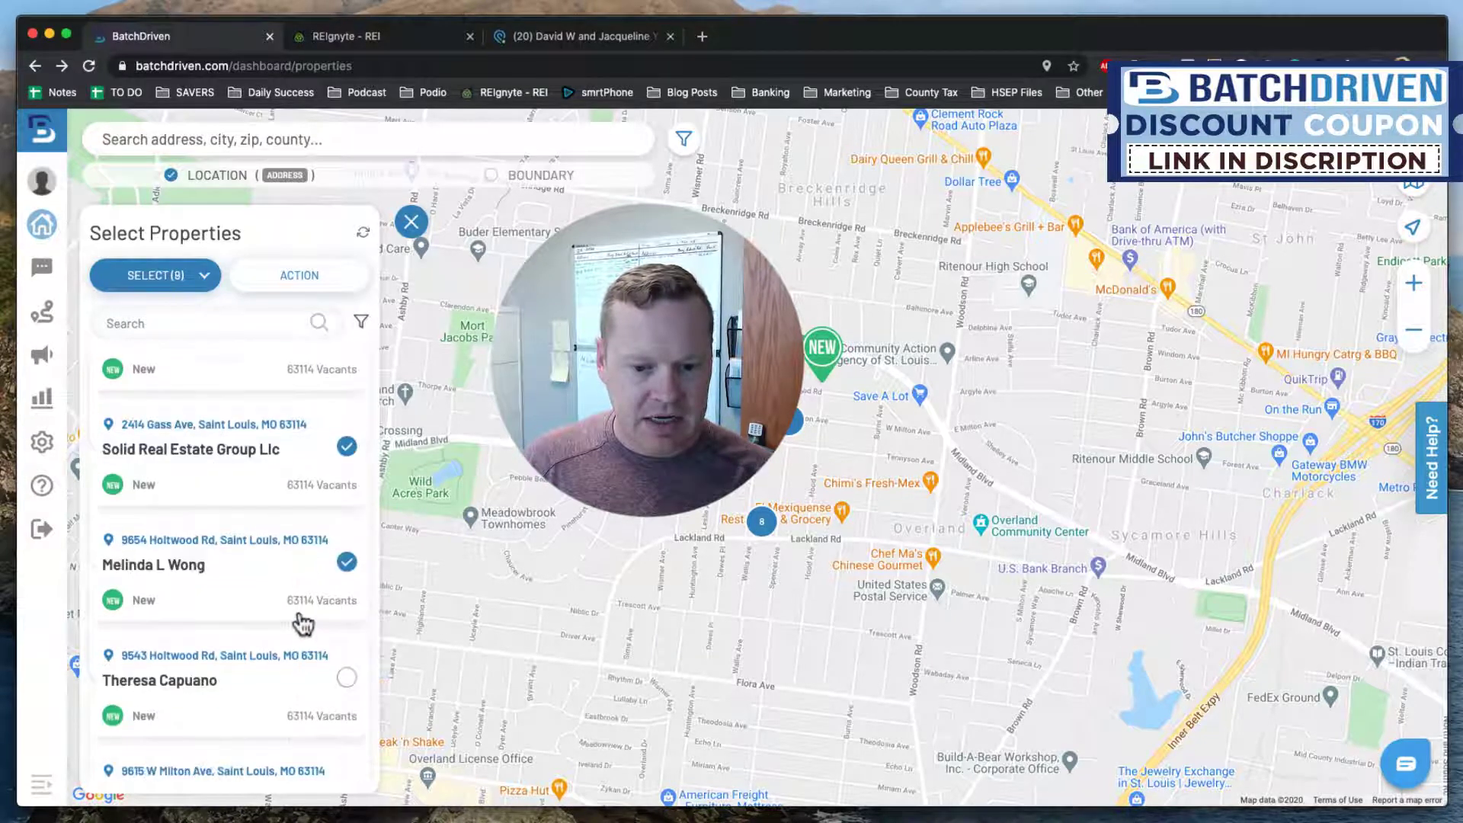
{"action": "scroll", "coordinate": [336, 579], "scroll_direction": "down", "scroll_amount": 2}
{"action": "left_click", "coordinate": [347, 556]}
{"action": "scroll", "coordinate": [327, 571], "scroll_direction": "down", "scroll_amount": 1}
{"action": "left_click", "coordinate": [346, 597]}
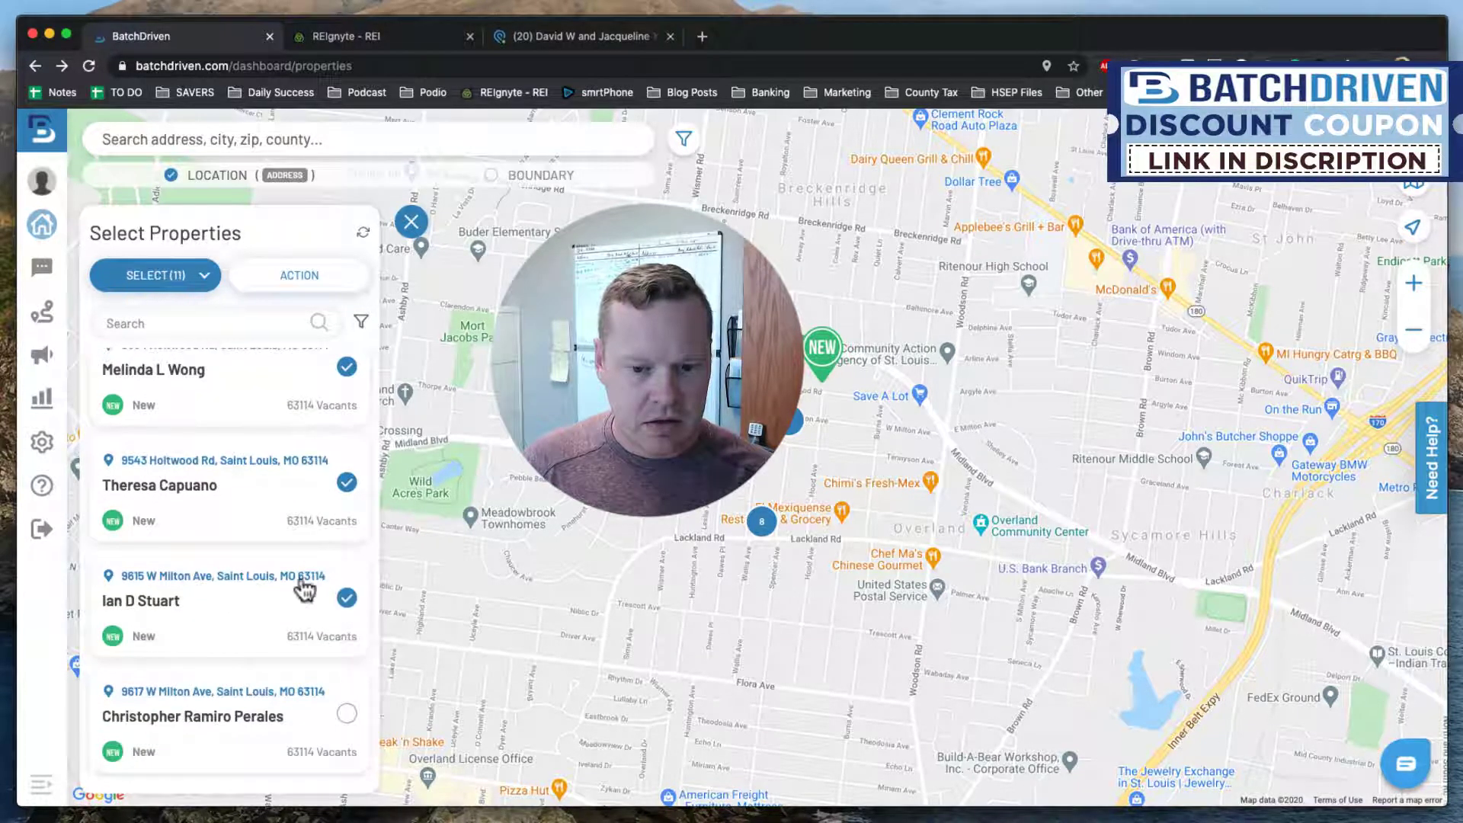
{"action": "scroll", "coordinate": [305, 591], "scroll_direction": "down", "scroll_amount": 2}
{"action": "left_click", "coordinate": [344, 573]}
{"action": "scroll", "coordinate": [320, 580], "scroll_direction": "down", "scroll_amount": 1}
{"action": "scroll", "coordinate": [320, 579], "scroll_direction": "down", "scroll_amount": 1}
{"action": "left_click", "coordinate": [347, 562]}
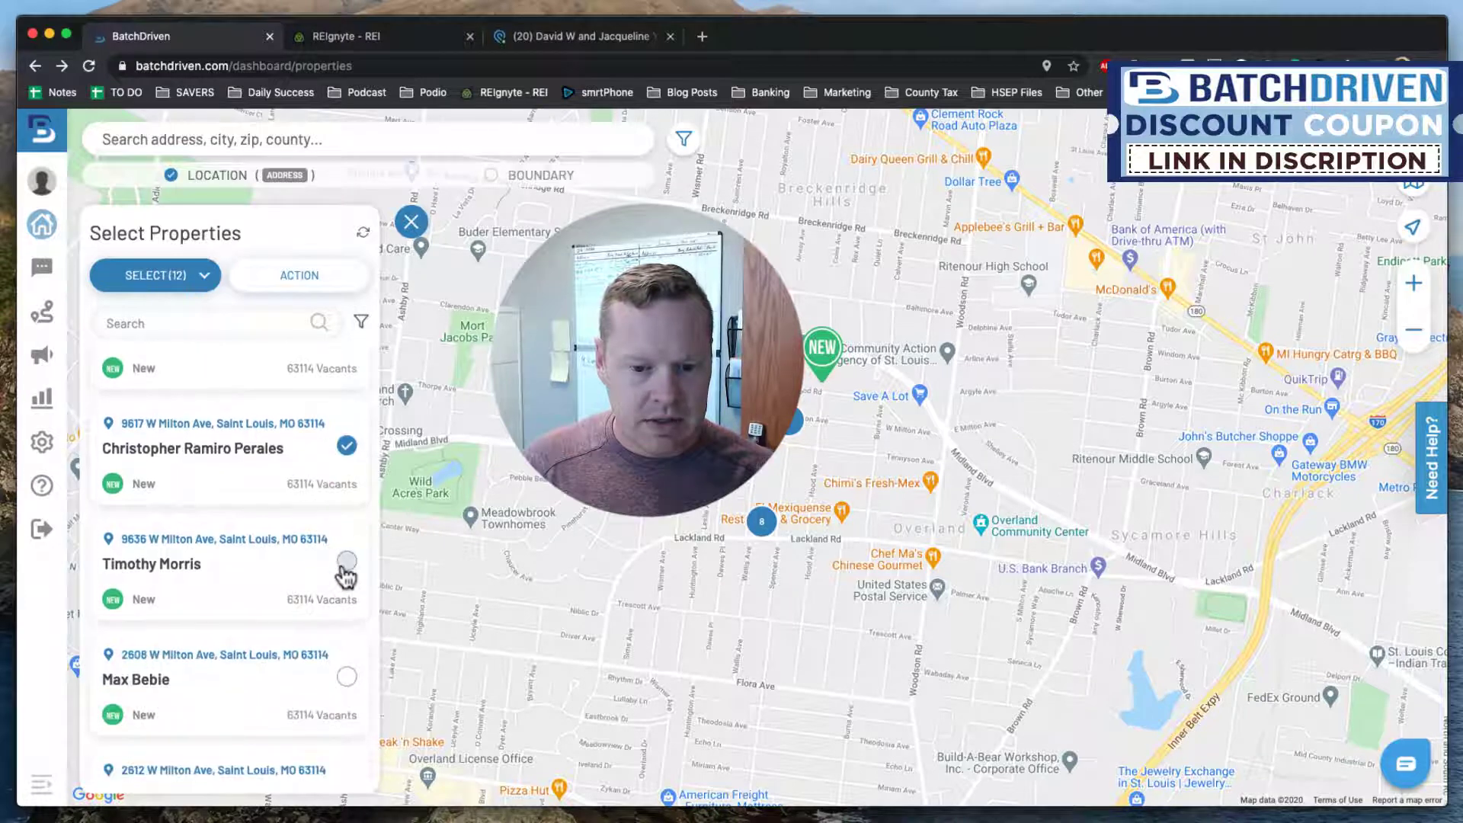
{"action": "scroll", "coordinate": [339, 579], "scroll_direction": "down", "scroll_amount": 2}
{"action": "left_click", "coordinate": [347, 521]}
{"action": "left_click", "coordinate": [347, 643]}
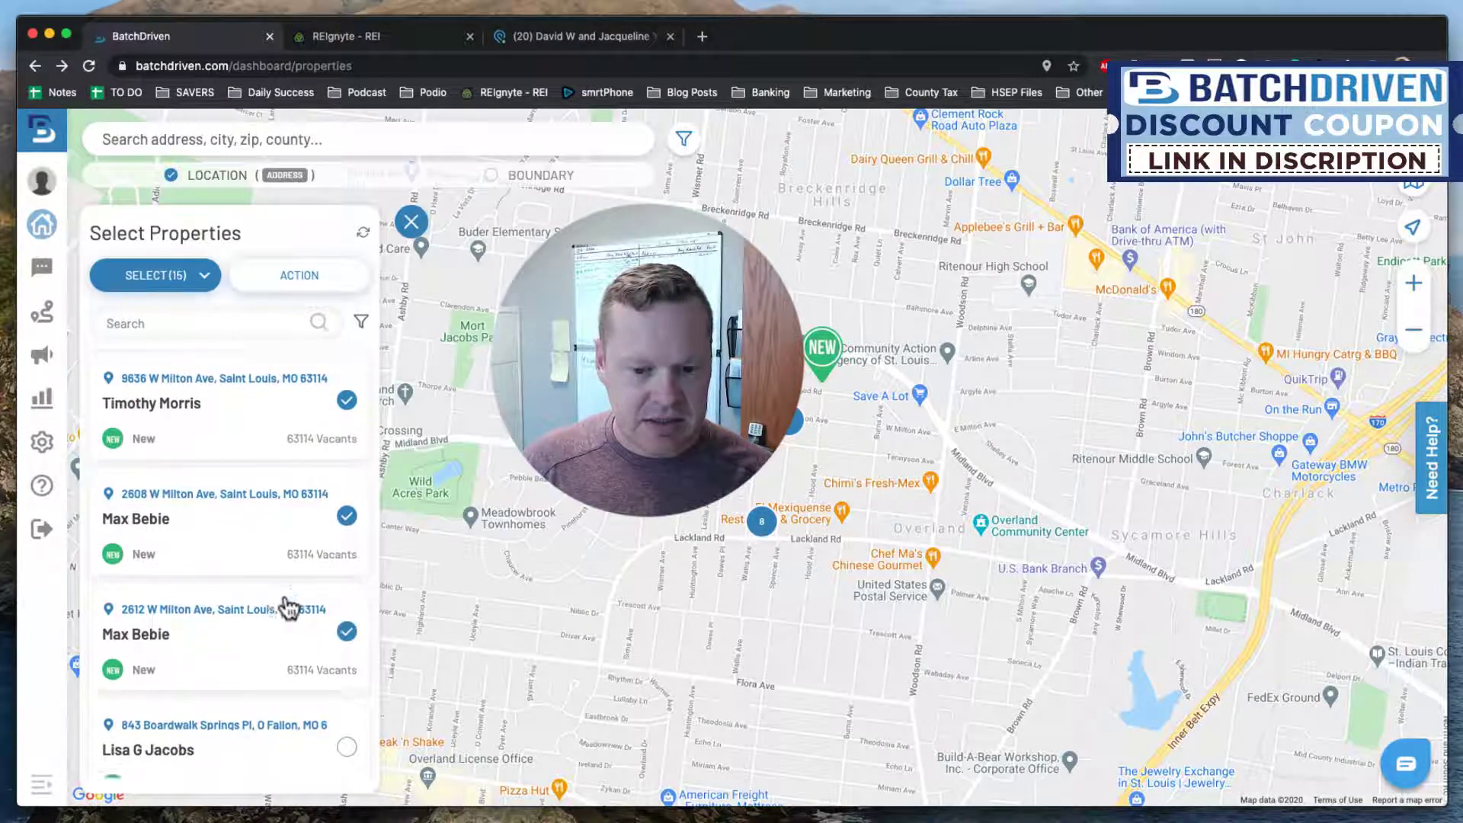
Start an SMS campaign for the 15 selected properties from the ACTION menu.
{"action": "scroll", "coordinate": [288, 607], "scroll_direction": "down", "scroll_amount": 1}
{"action": "scroll", "coordinate": [287, 608], "scroll_direction": "up", "scroll_amount": 10}
{"action": "left_click", "coordinate": [321, 292]}
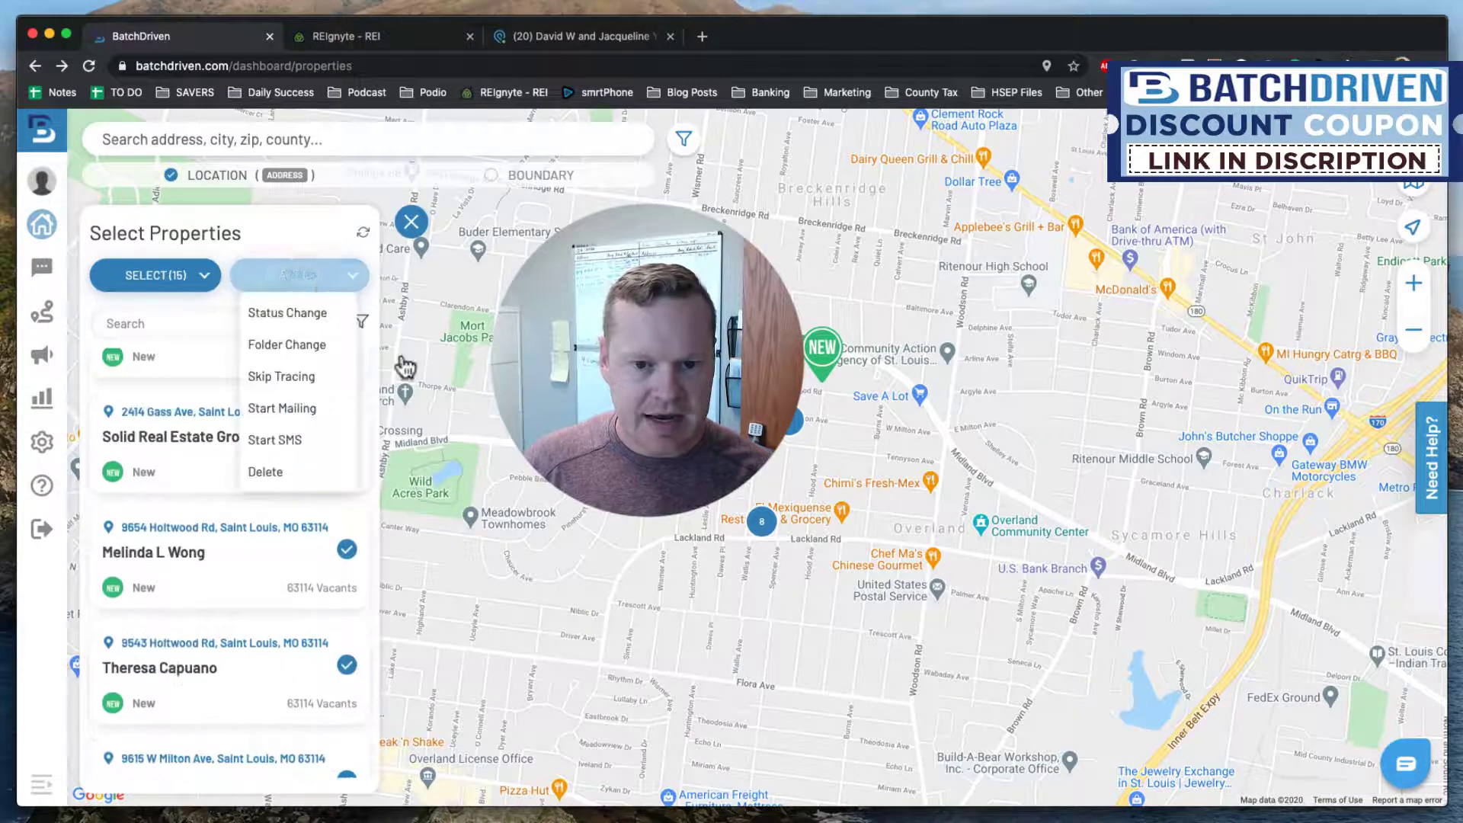
{"action": "left_click", "coordinate": [283, 440]}
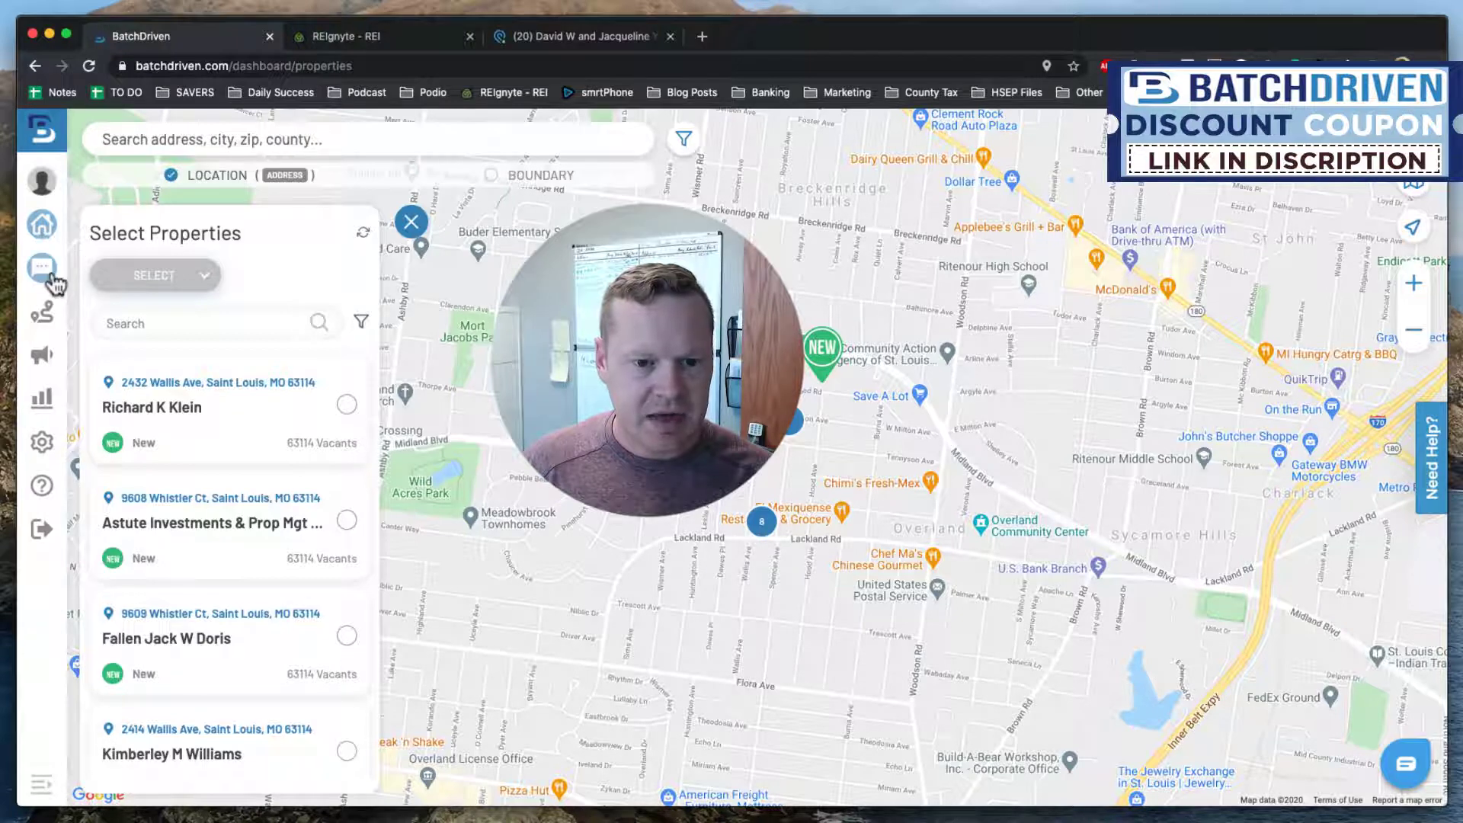
{"action": "left_click", "coordinate": [46, 272]}
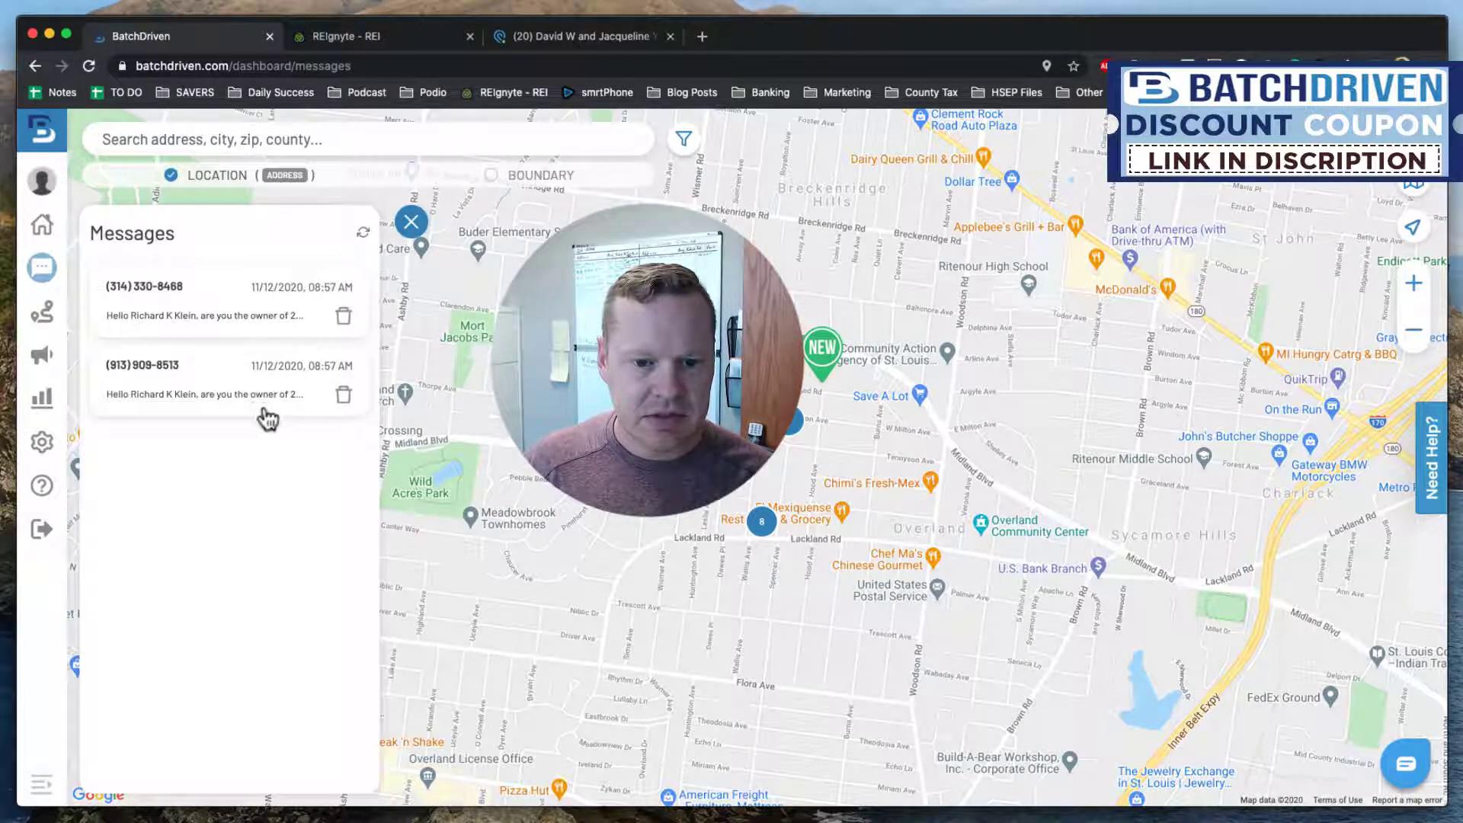
{"action": "left_click", "coordinate": [267, 393]}
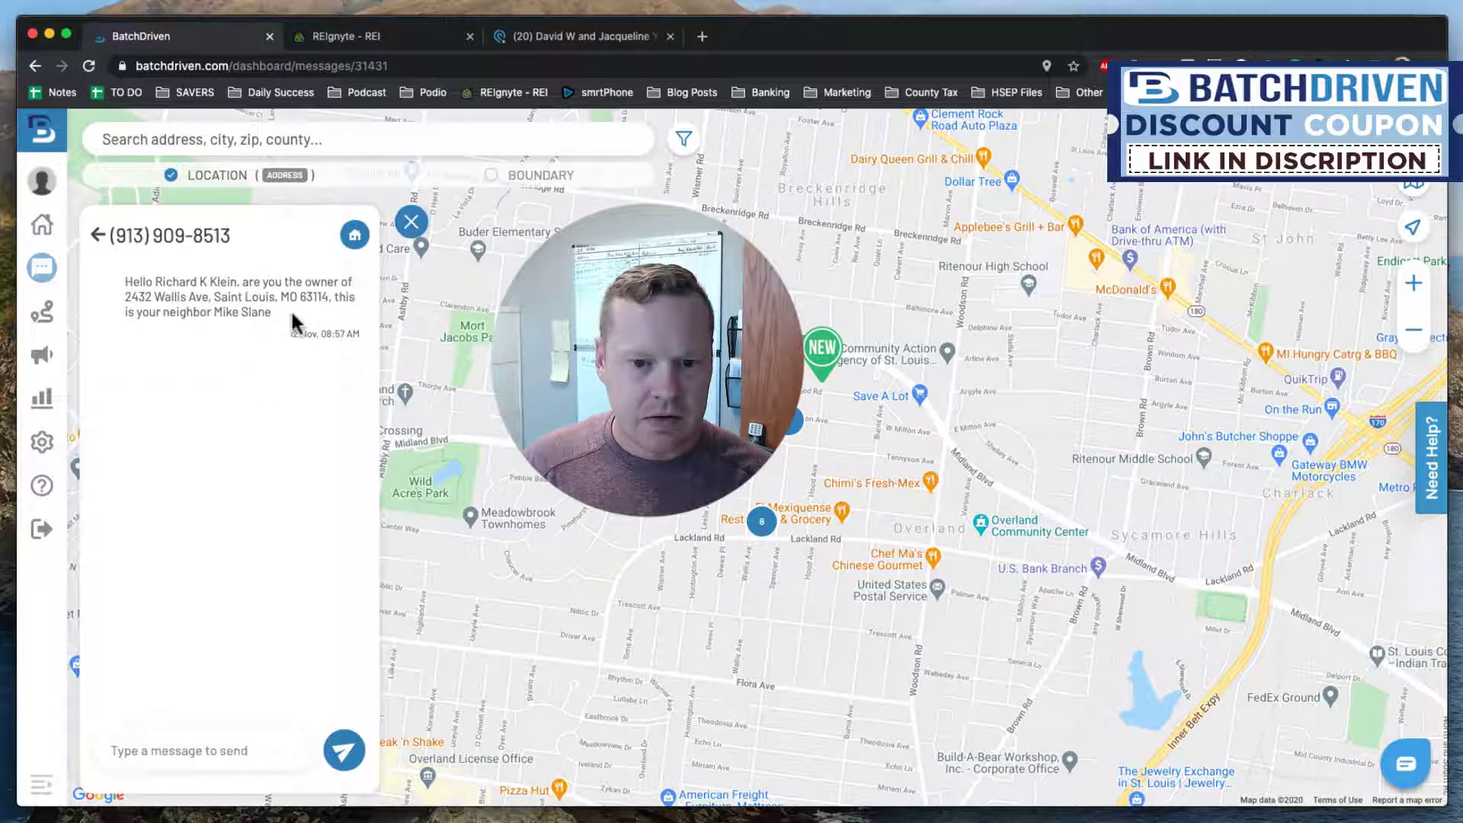
{"action": "left_click", "coordinate": [98, 236]}
{"action": "left_click", "coordinate": [192, 294]}
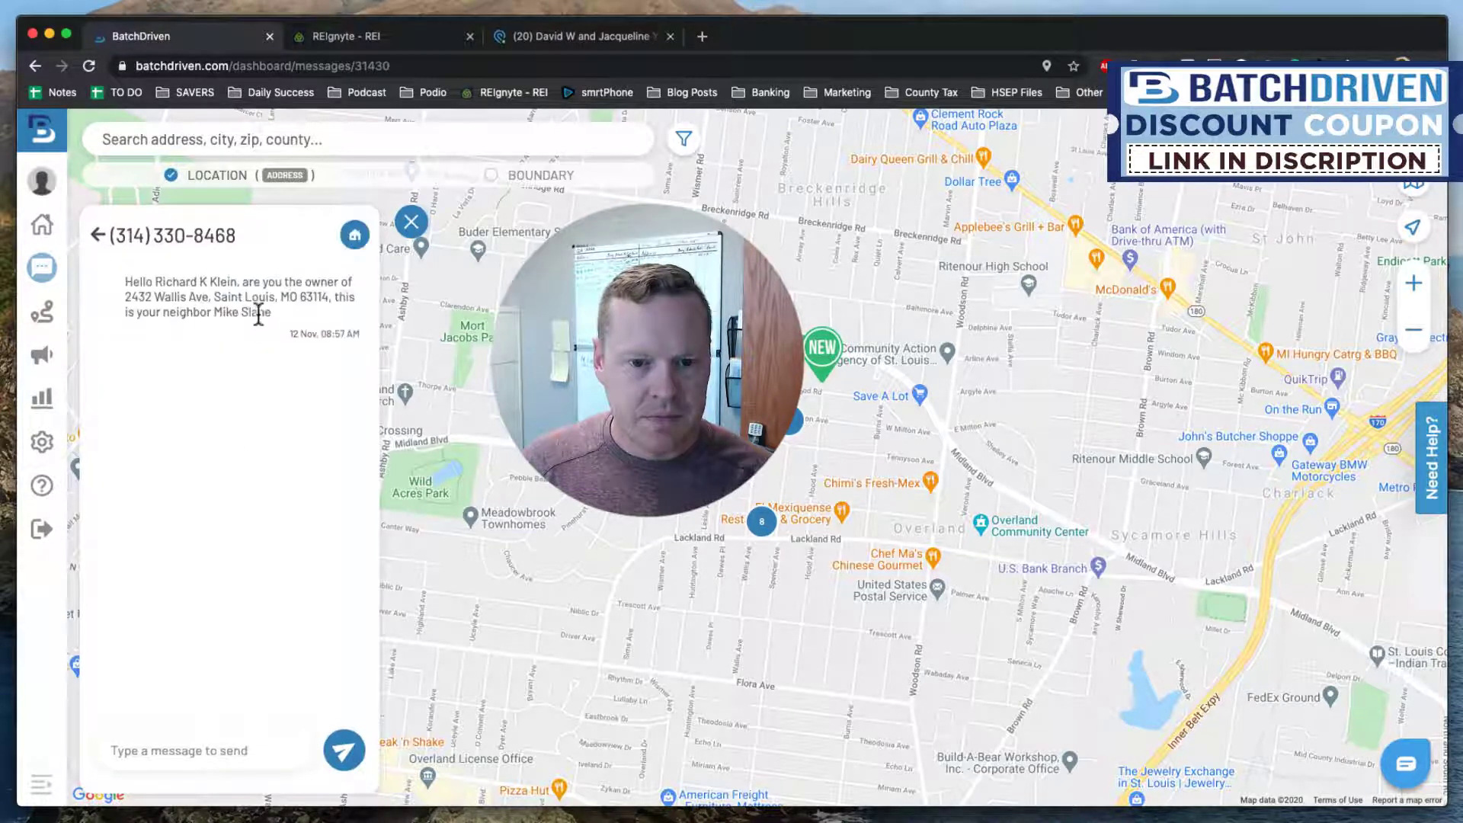
{"action": "left_click", "coordinate": [98, 236]}
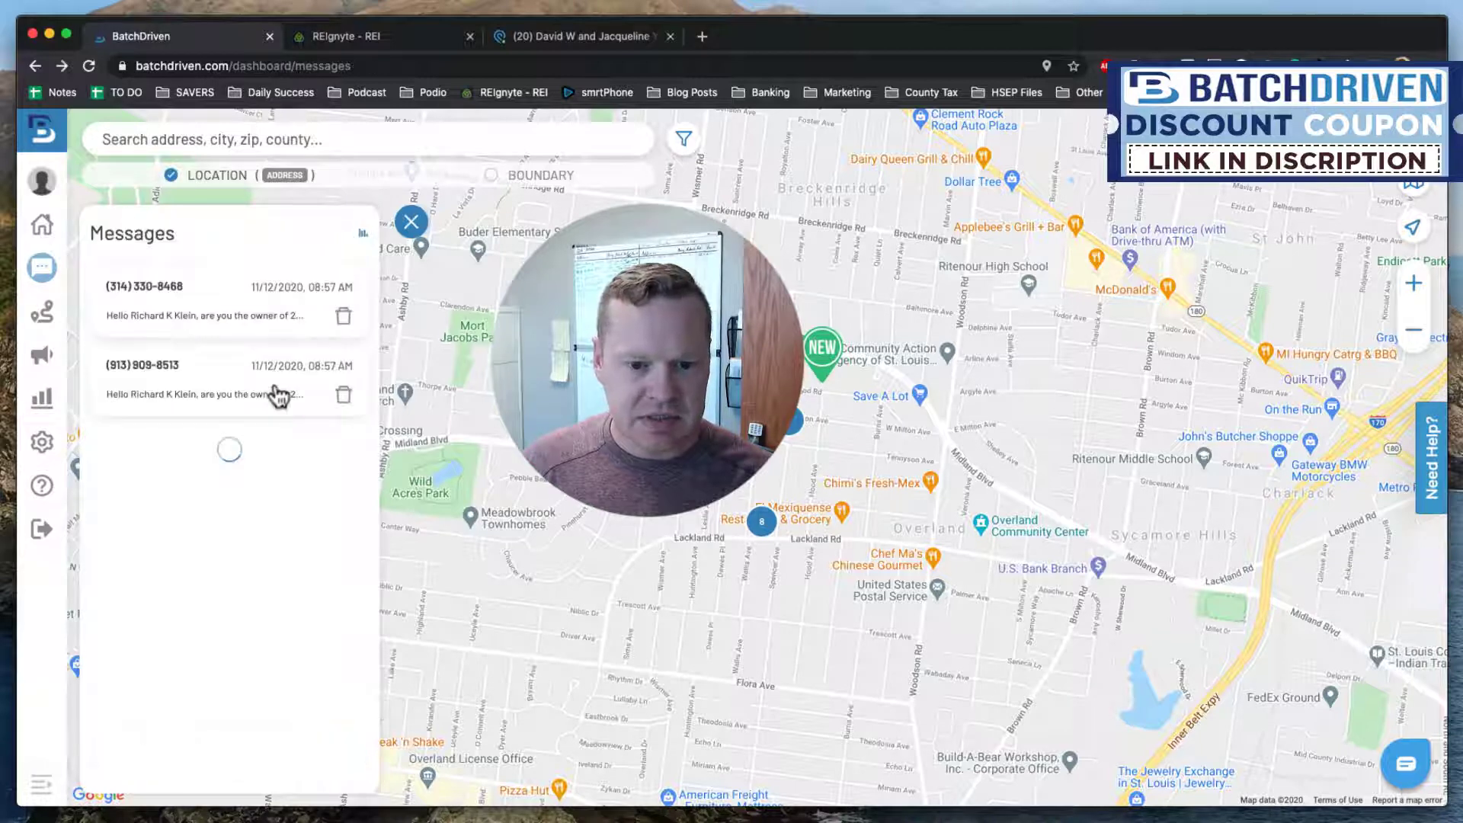
{"action": "left_click", "coordinate": [363, 232]}
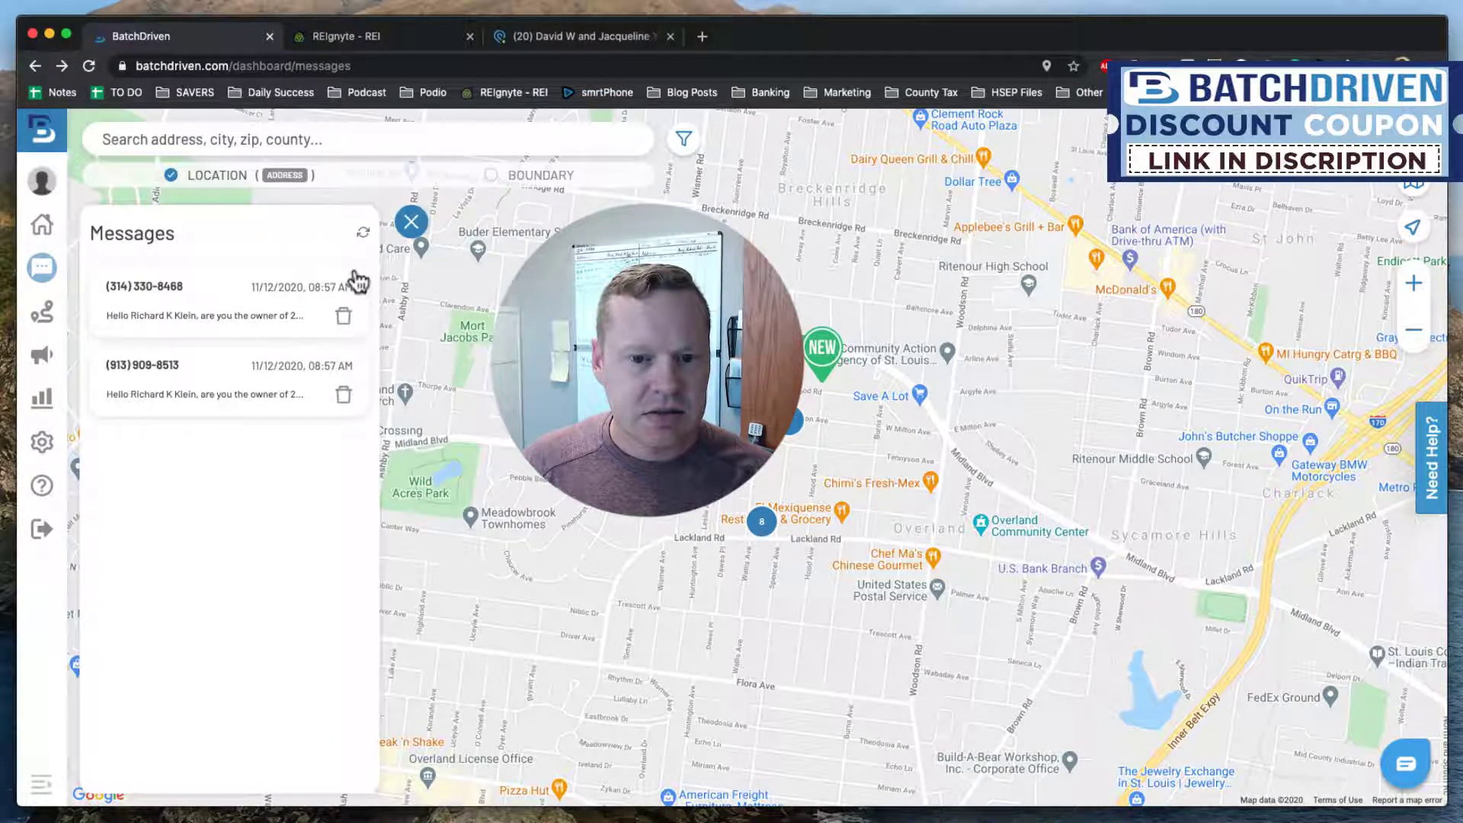
{"action": "left_click", "coordinate": [43, 365]}
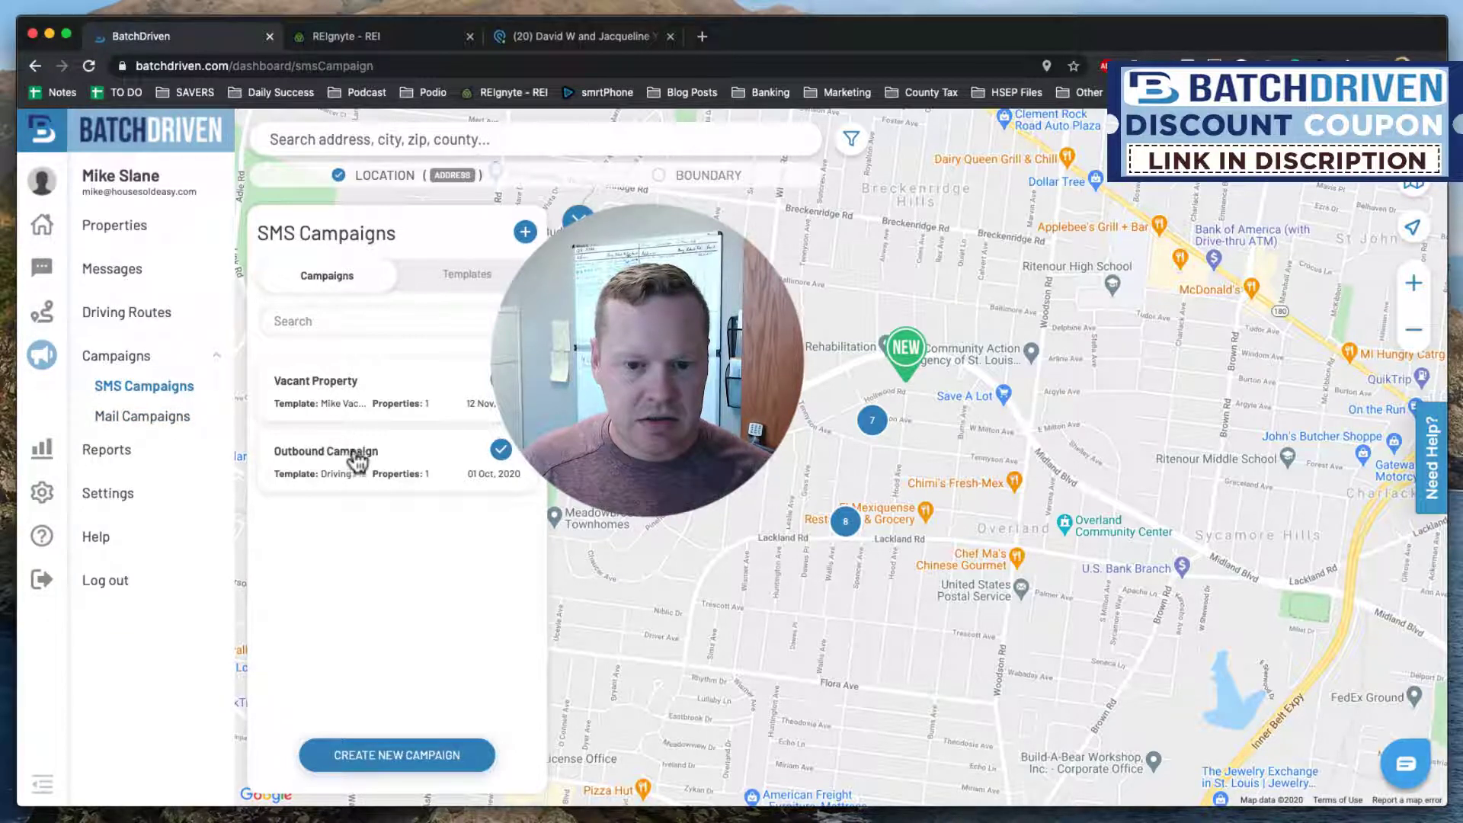
{"action": "left_click", "coordinate": [342, 379]}
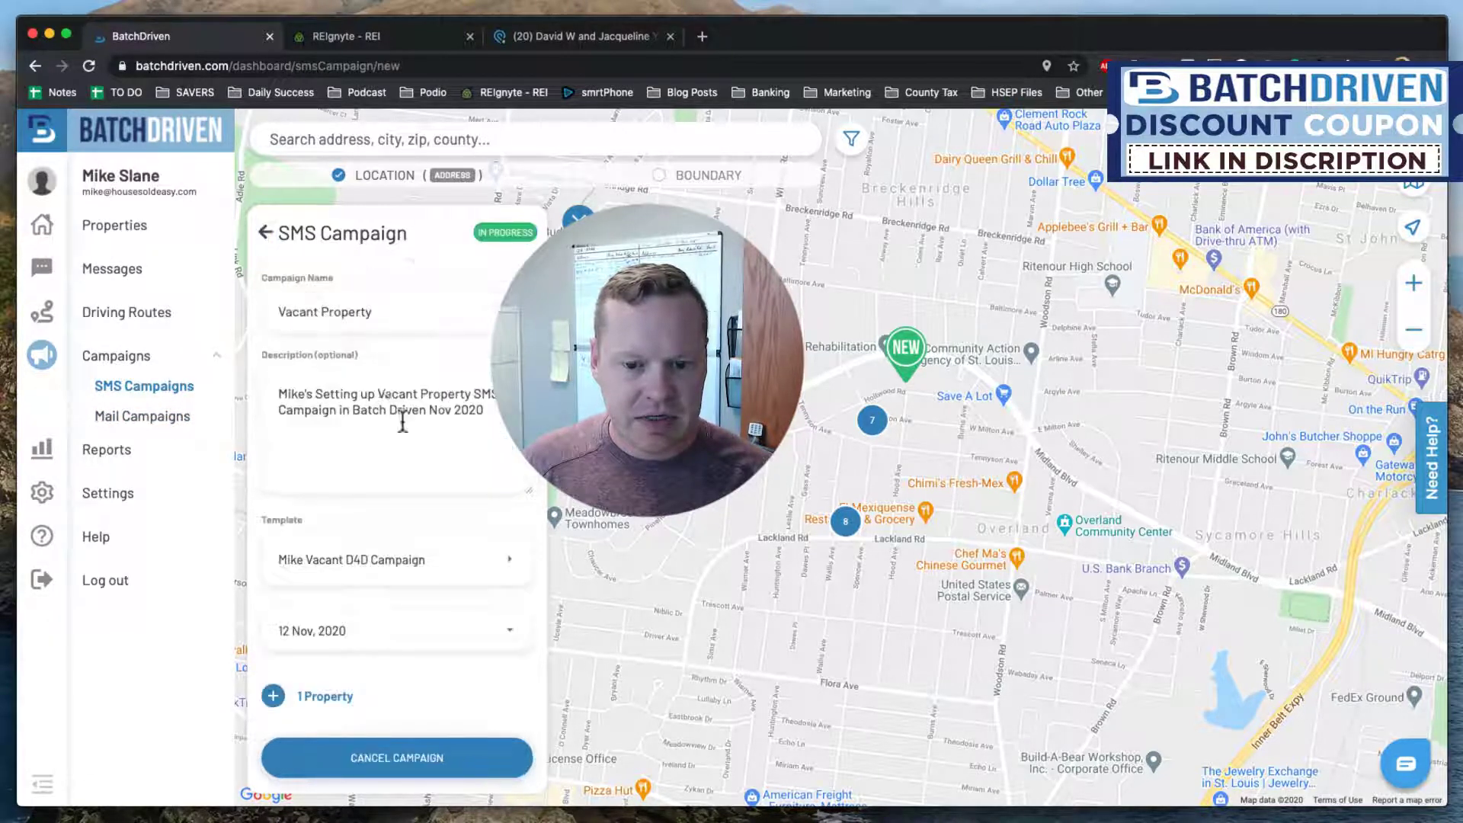
{"action": "scroll", "coordinate": [405, 426], "scroll_direction": "down", "scroll_amount": 1}
{"action": "left_click", "coordinate": [299, 669]}
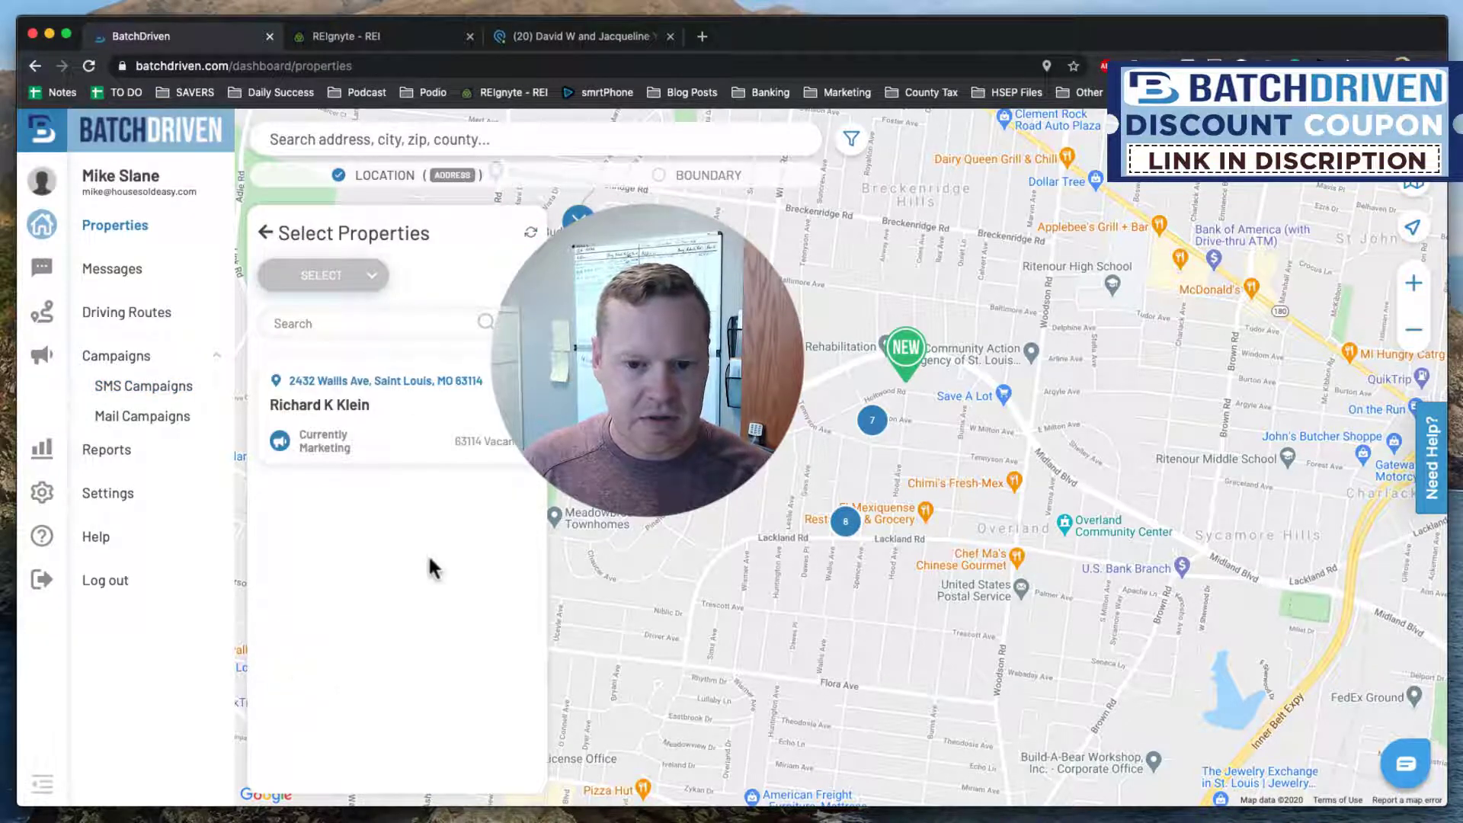
{"action": "left_click", "coordinate": [389, 325]}
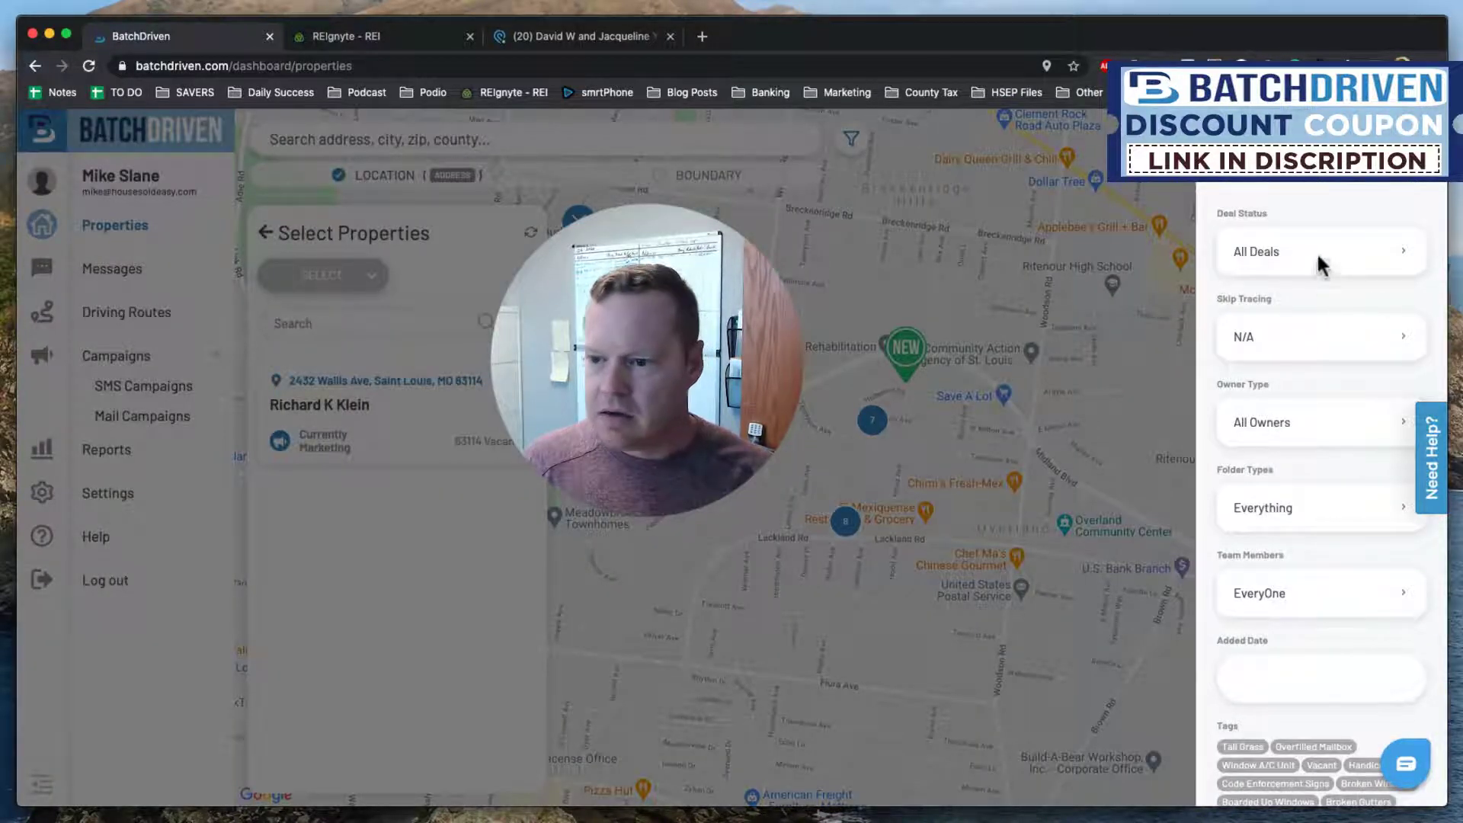
Filter properties to the user's own team member, leaving owner type unchanged, and apply.
{"action": "left_click", "coordinate": [1309, 431]}
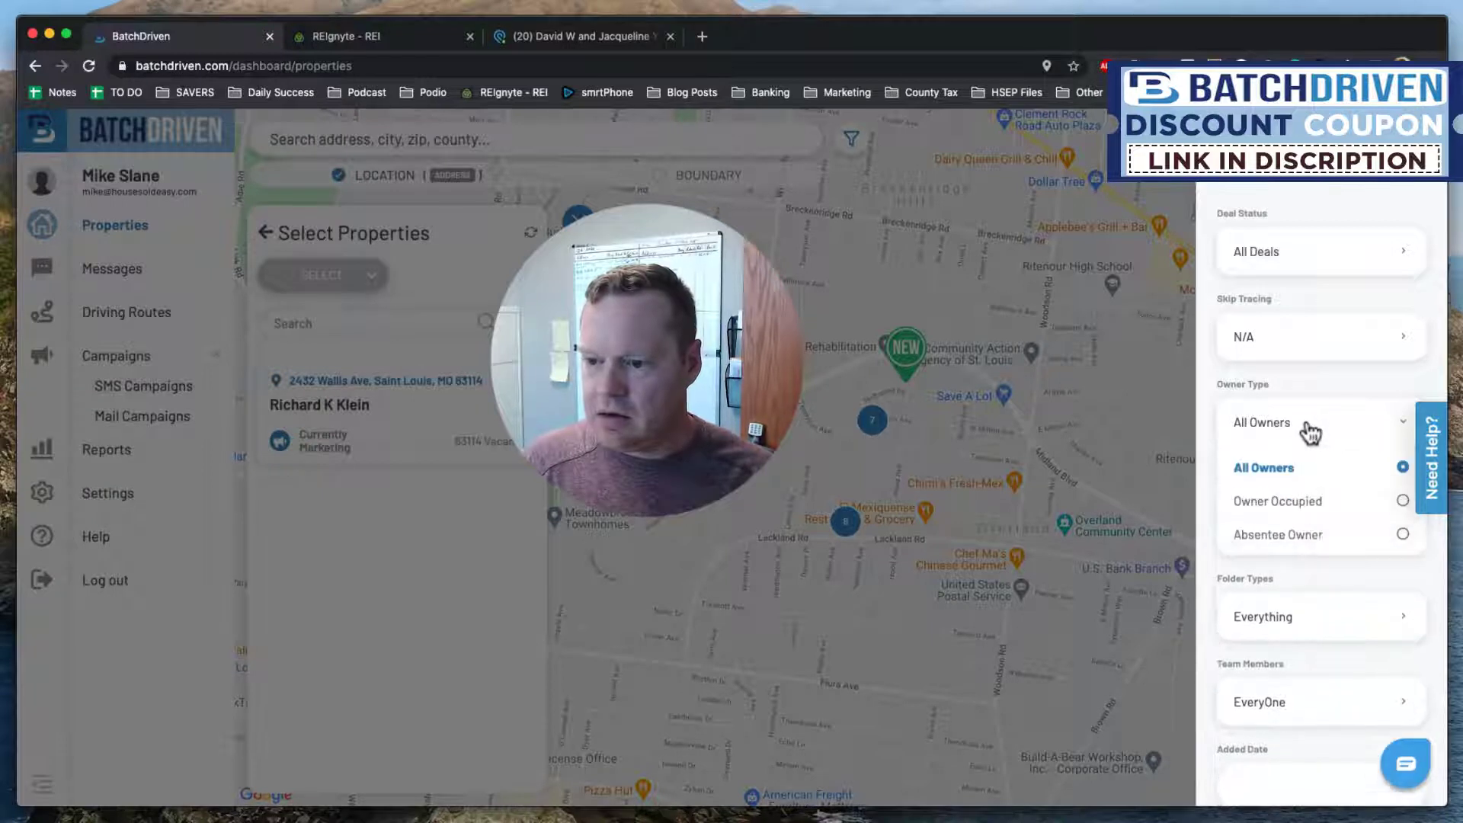
{"action": "left_click", "coordinate": [1311, 434]}
{"action": "scroll", "coordinate": [1295, 529], "scroll_direction": "down", "scroll_amount": 1}
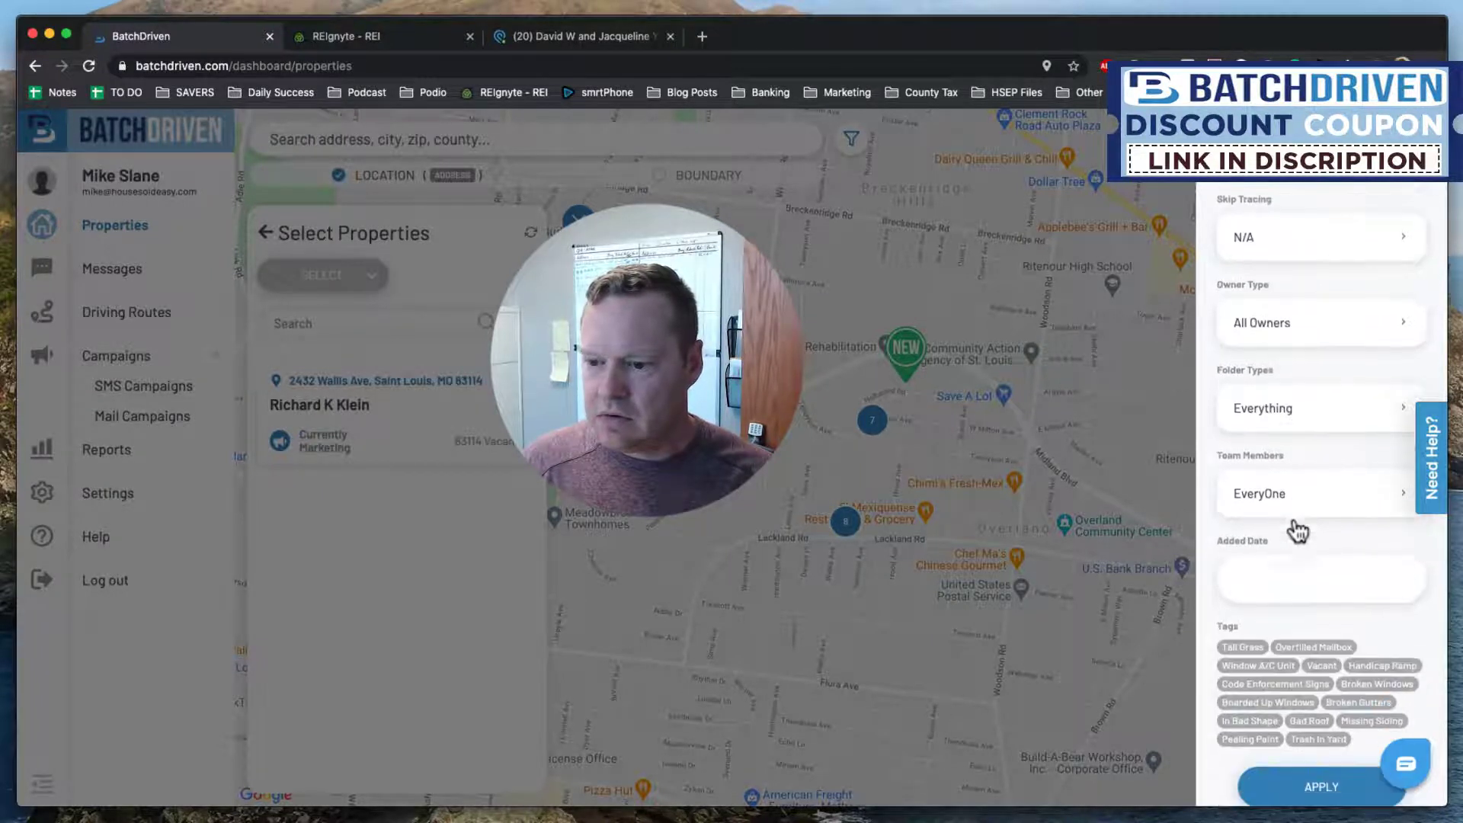
{"action": "left_click", "coordinate": [1300, 491]}
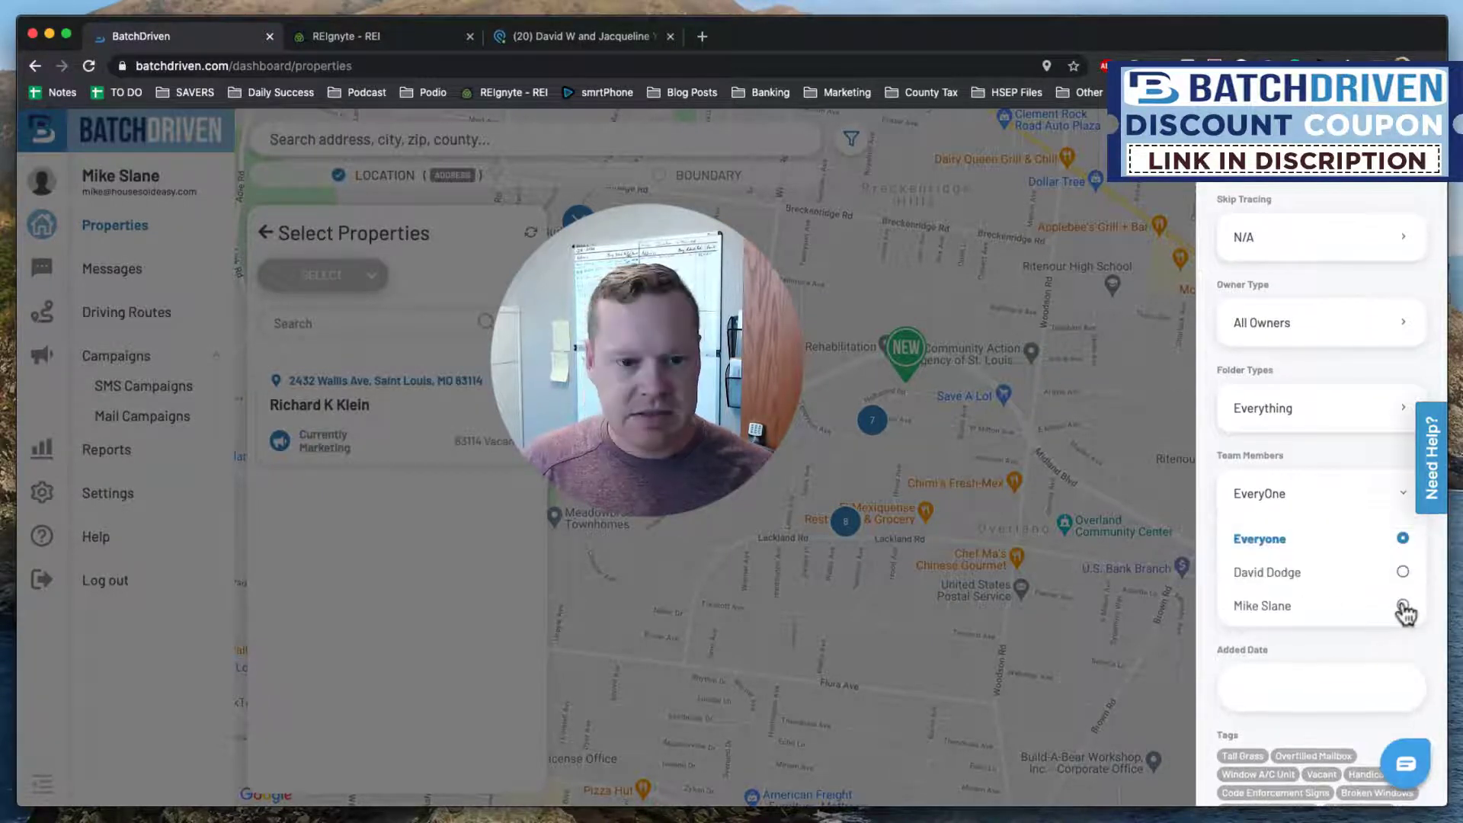
{"action": "left_click", "coordinate": [1403, 607]}
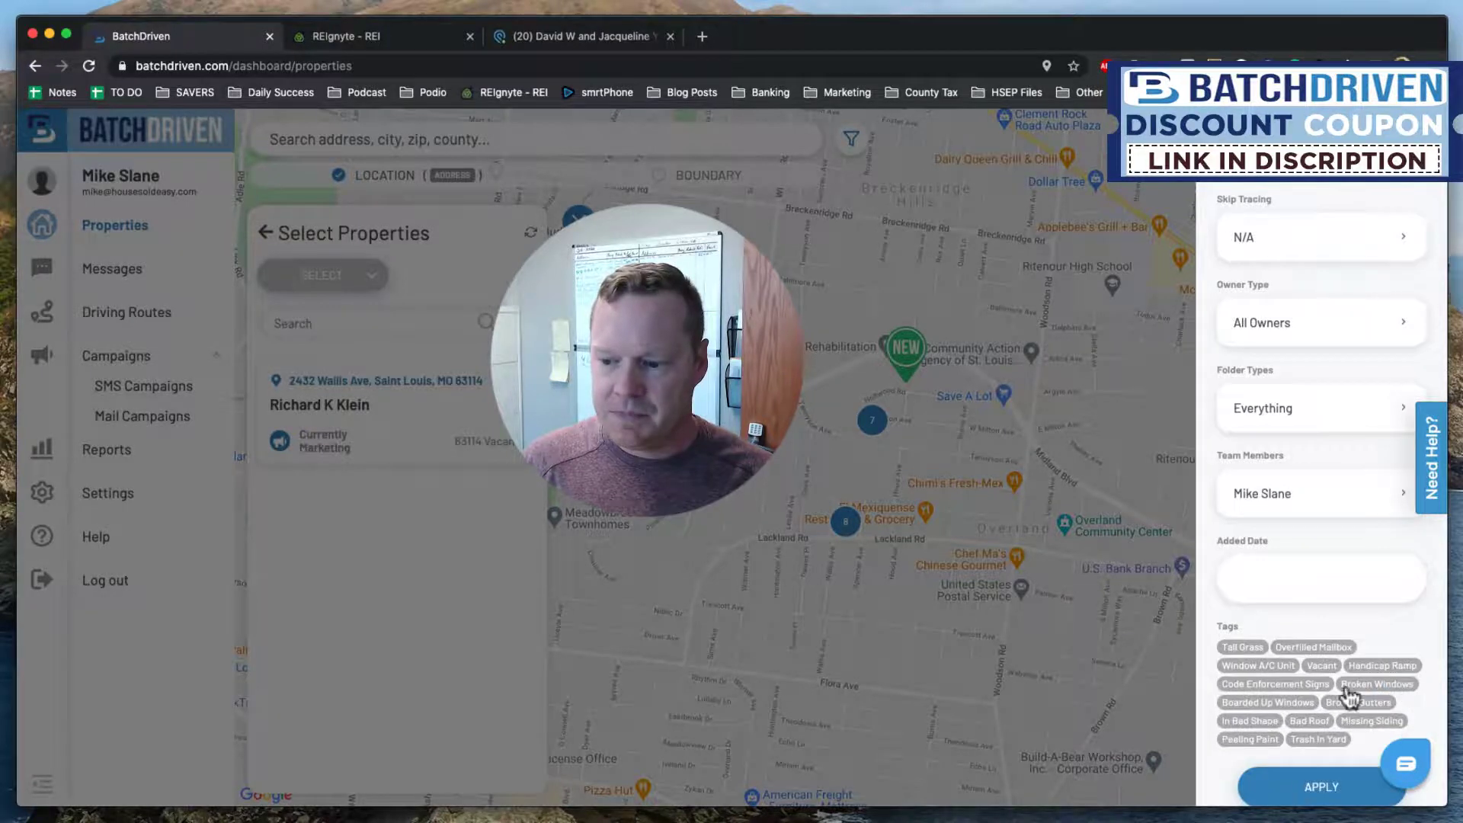
{"action": "left_click", "coordinate": [1152, 583]}
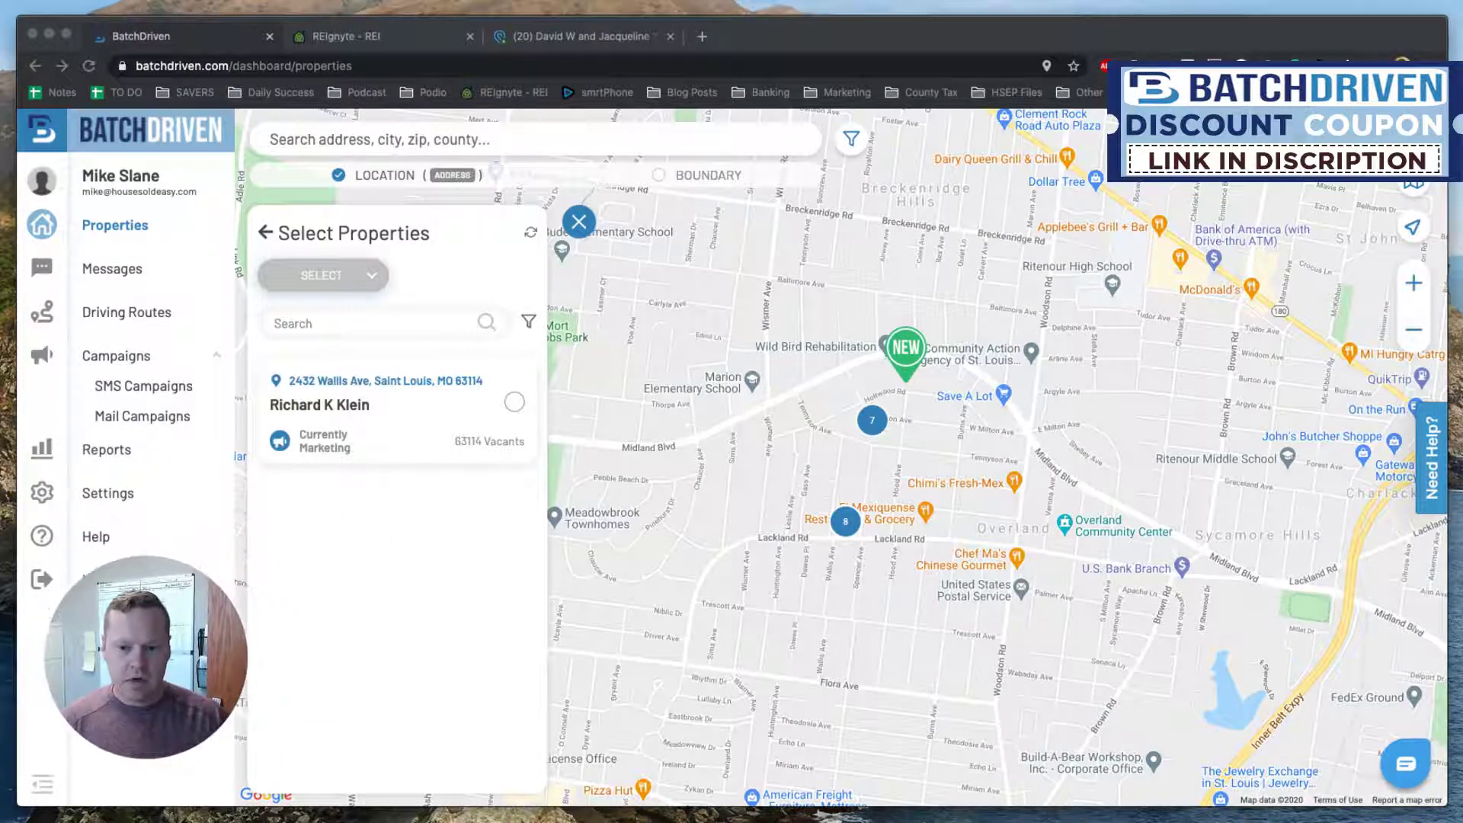
{"action": "left_click", "coordinate": [448, 594]}
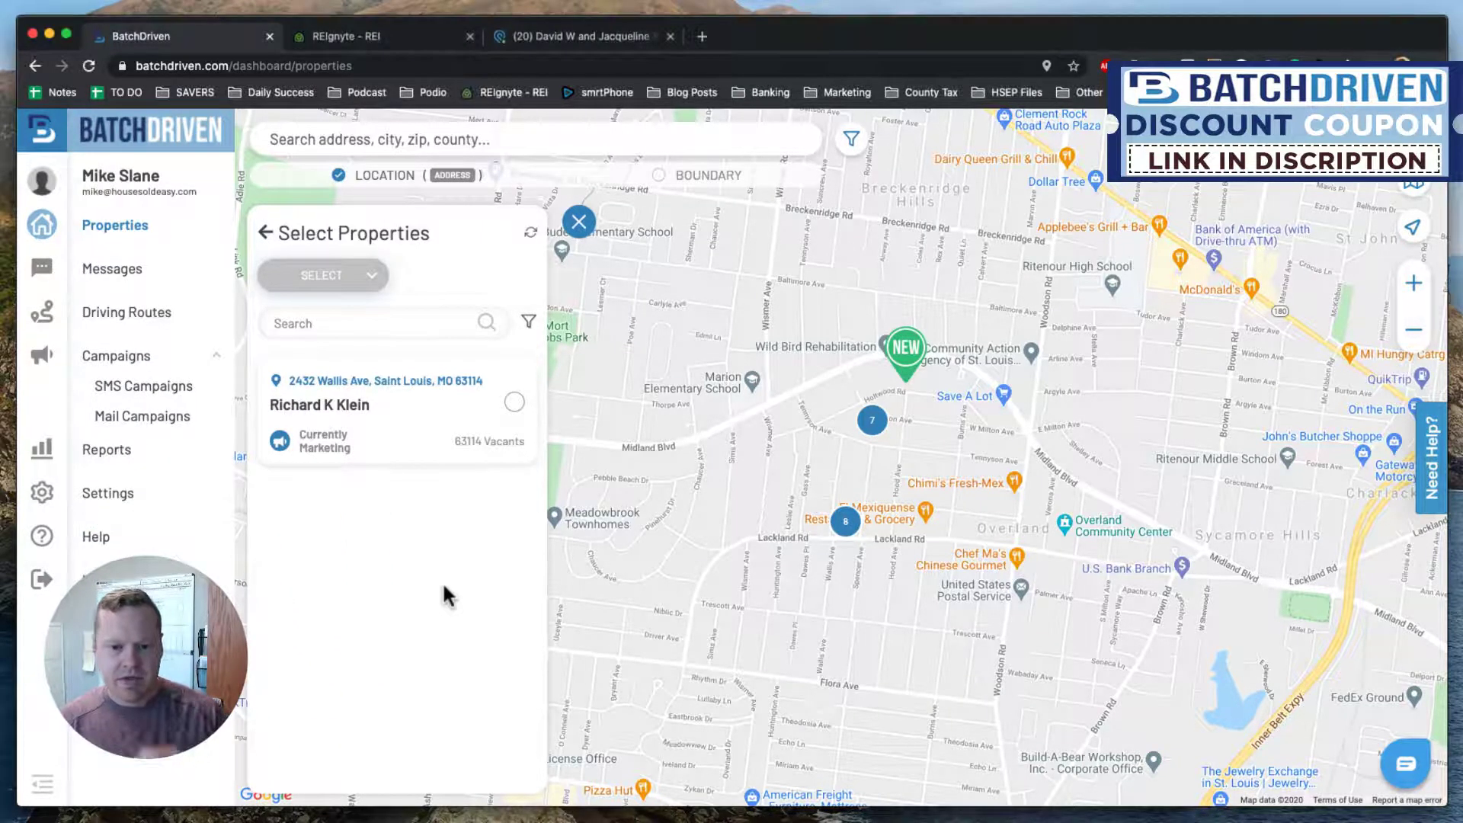
{"action": "left_click", "coordinate": [374, 274]}
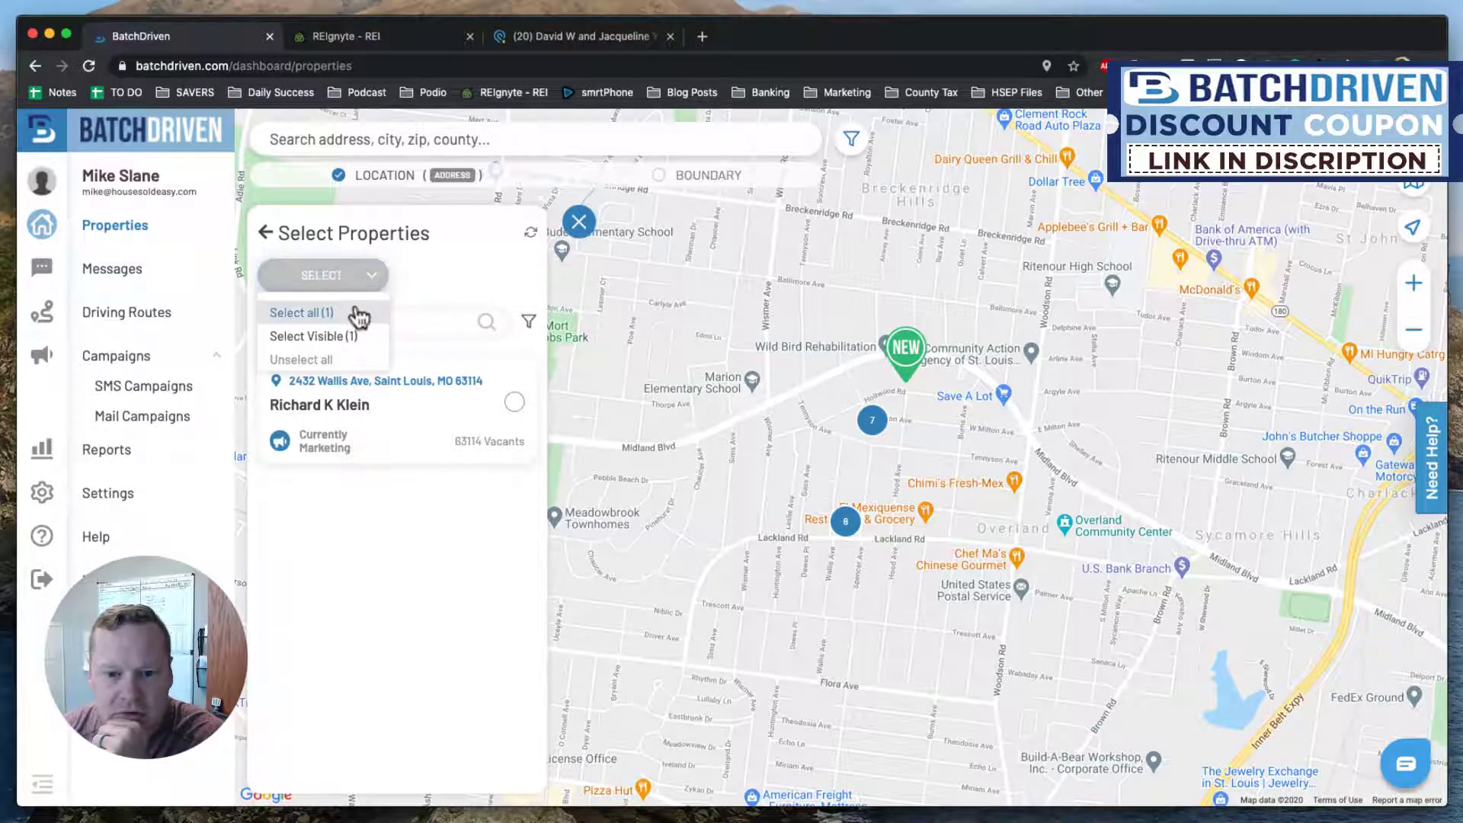
{"action": "left_click", "coordinate": [461, 280]}
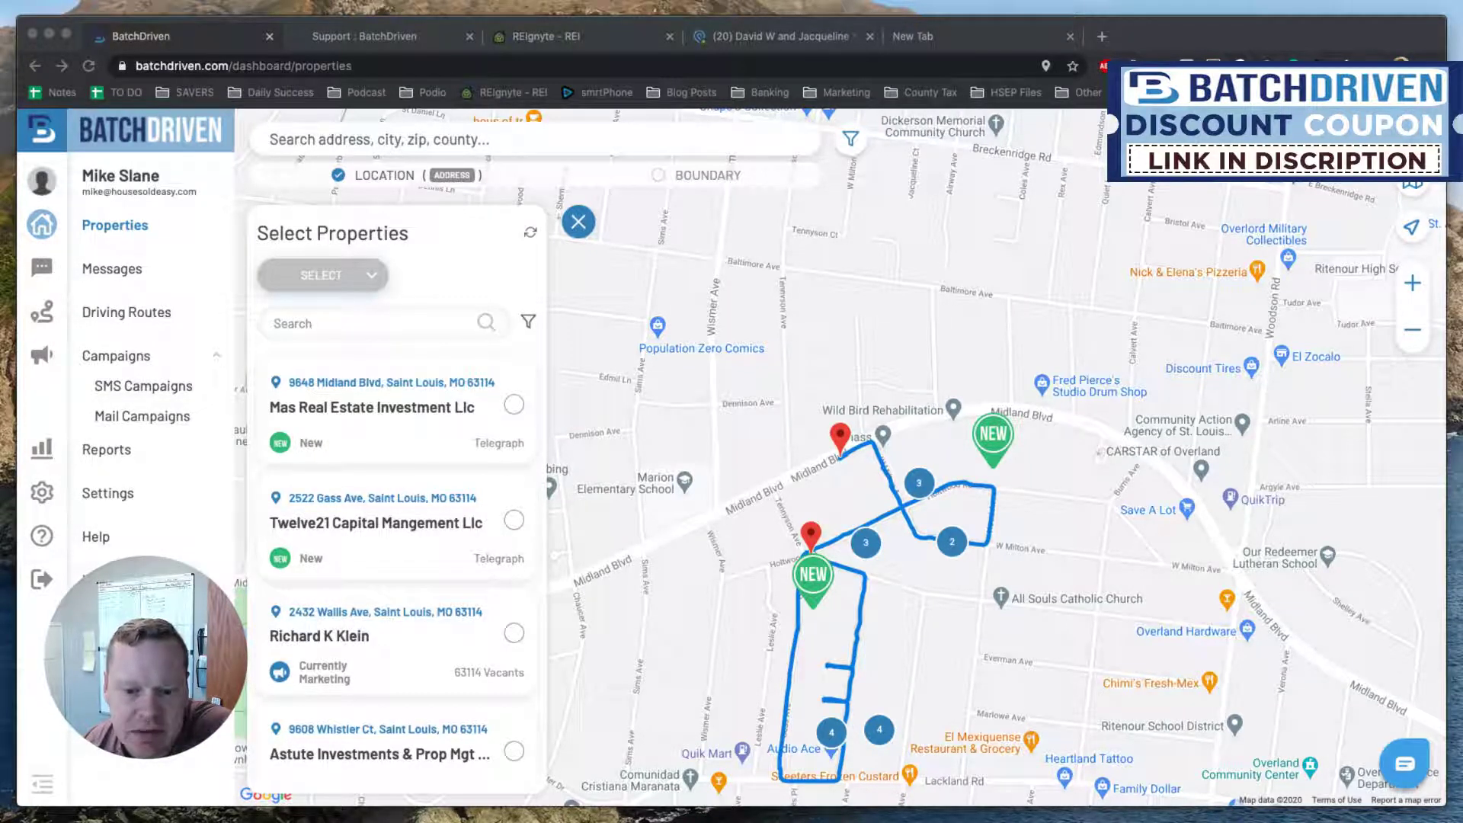
{"action": "left_click", "coordinate": [516, 404]}
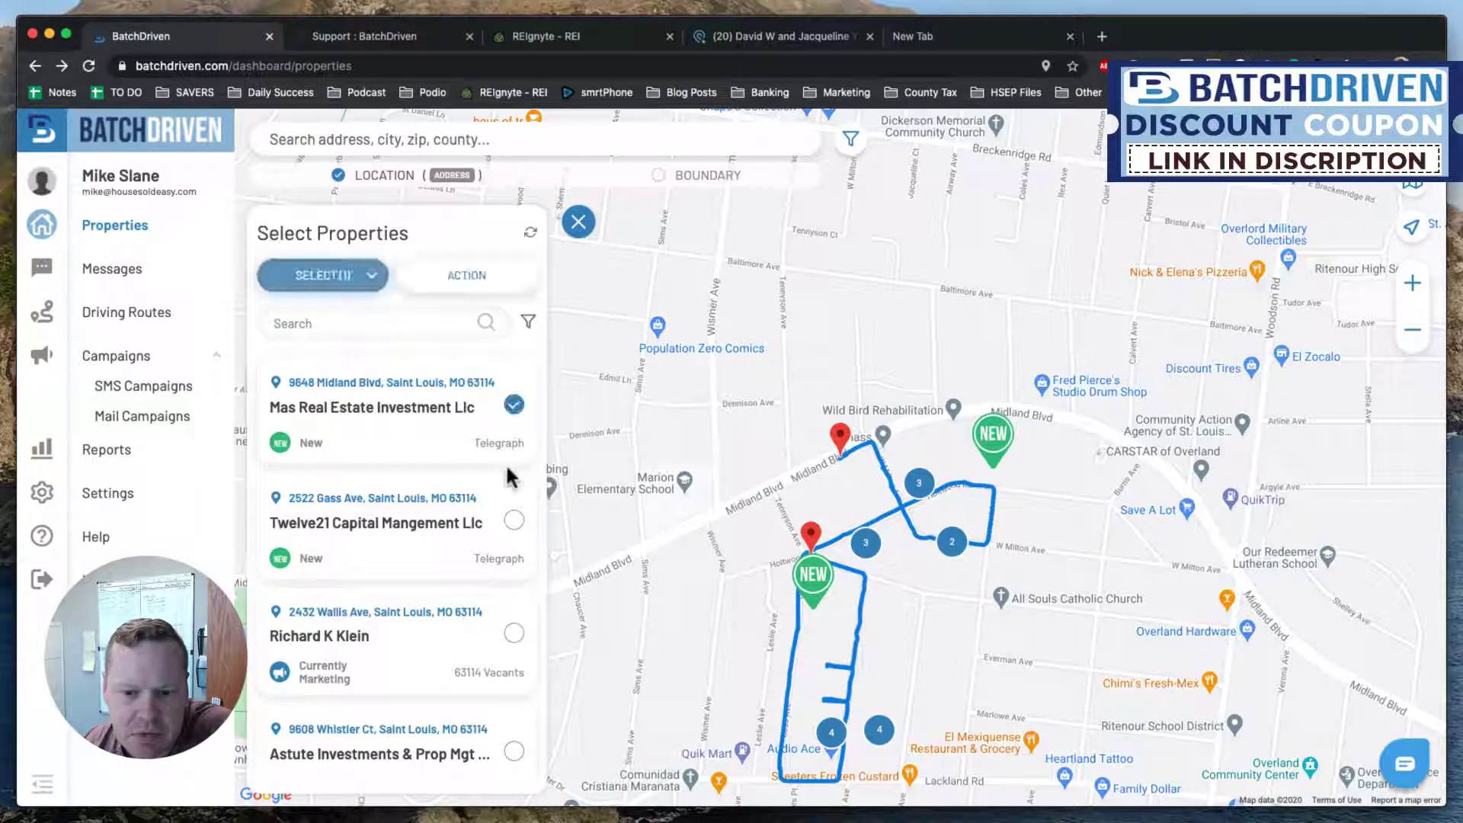
{"action": "left_click", "coordinate": [514, 521]}
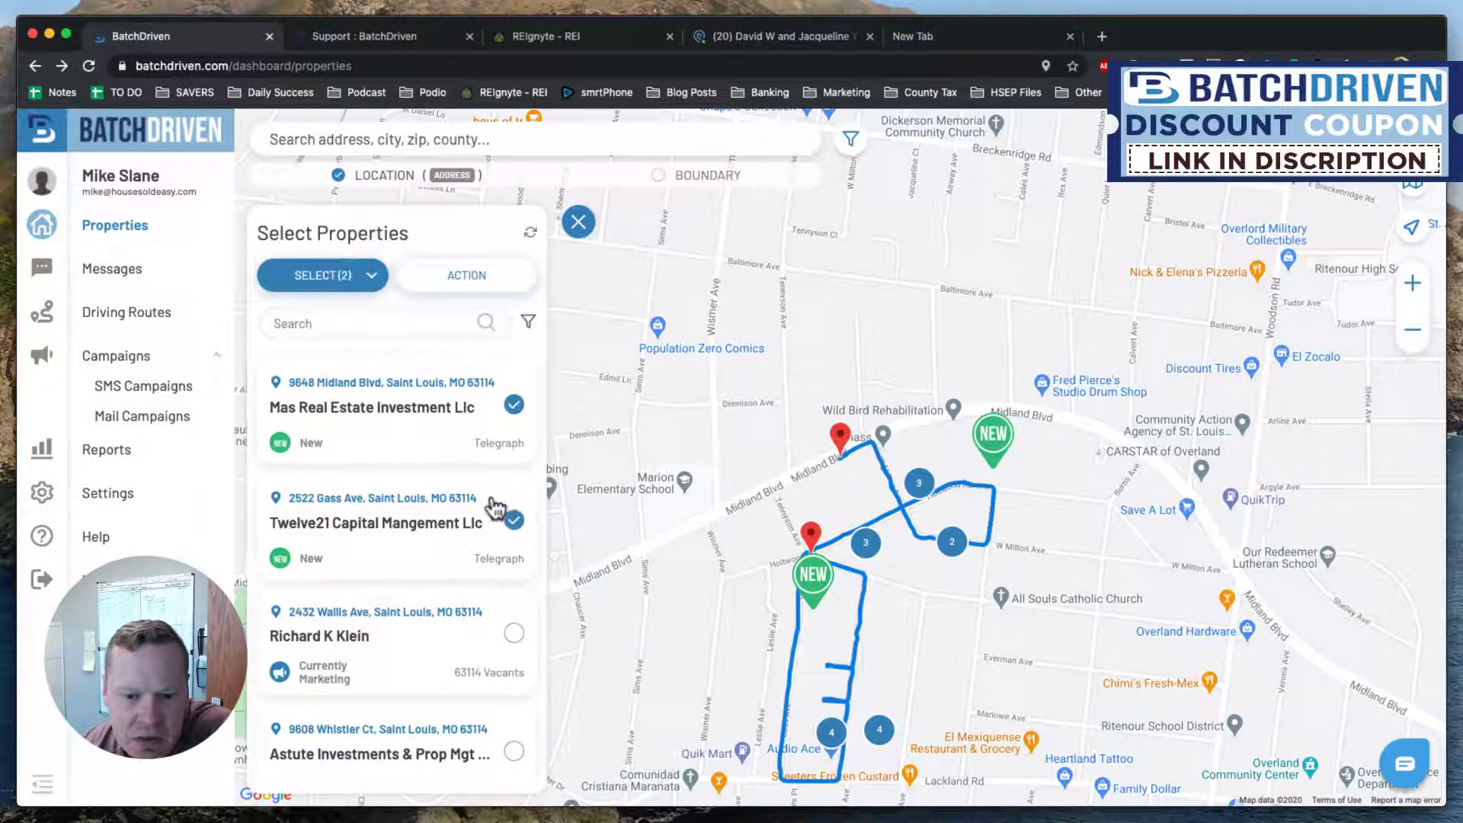
{"action": "scroll", "coordinate": [506, 516], "scroll_direction": "down", "scroll_amount": 2}
{"action": "scroll", "coordinate": [495, 508], "scroll_direction": "down", "scroll_amount": 1}
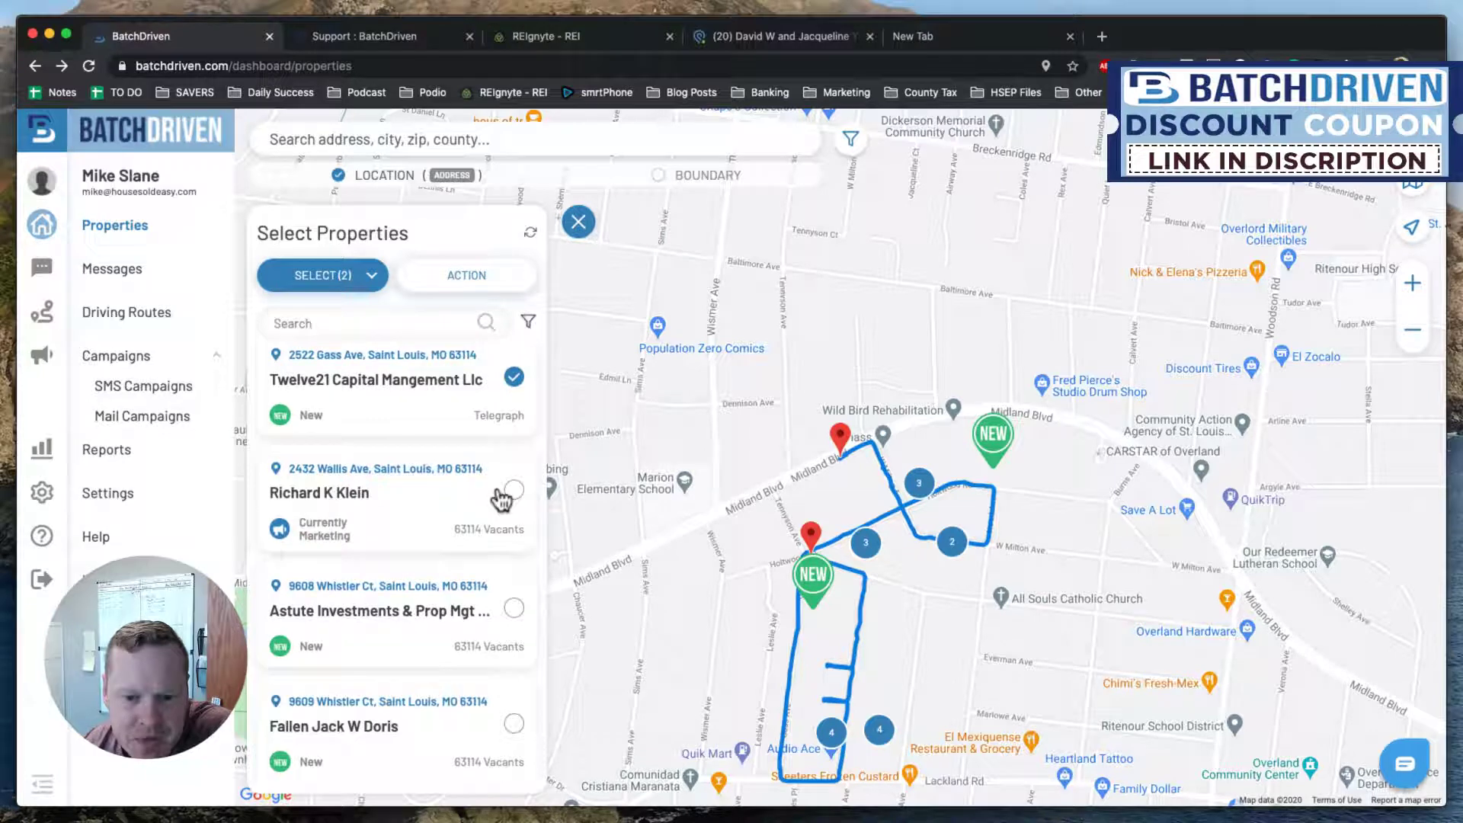
{"action": "scroll", "coordinate": [428, 493], "scroll_direction": "down", "scroll_amount": 2}
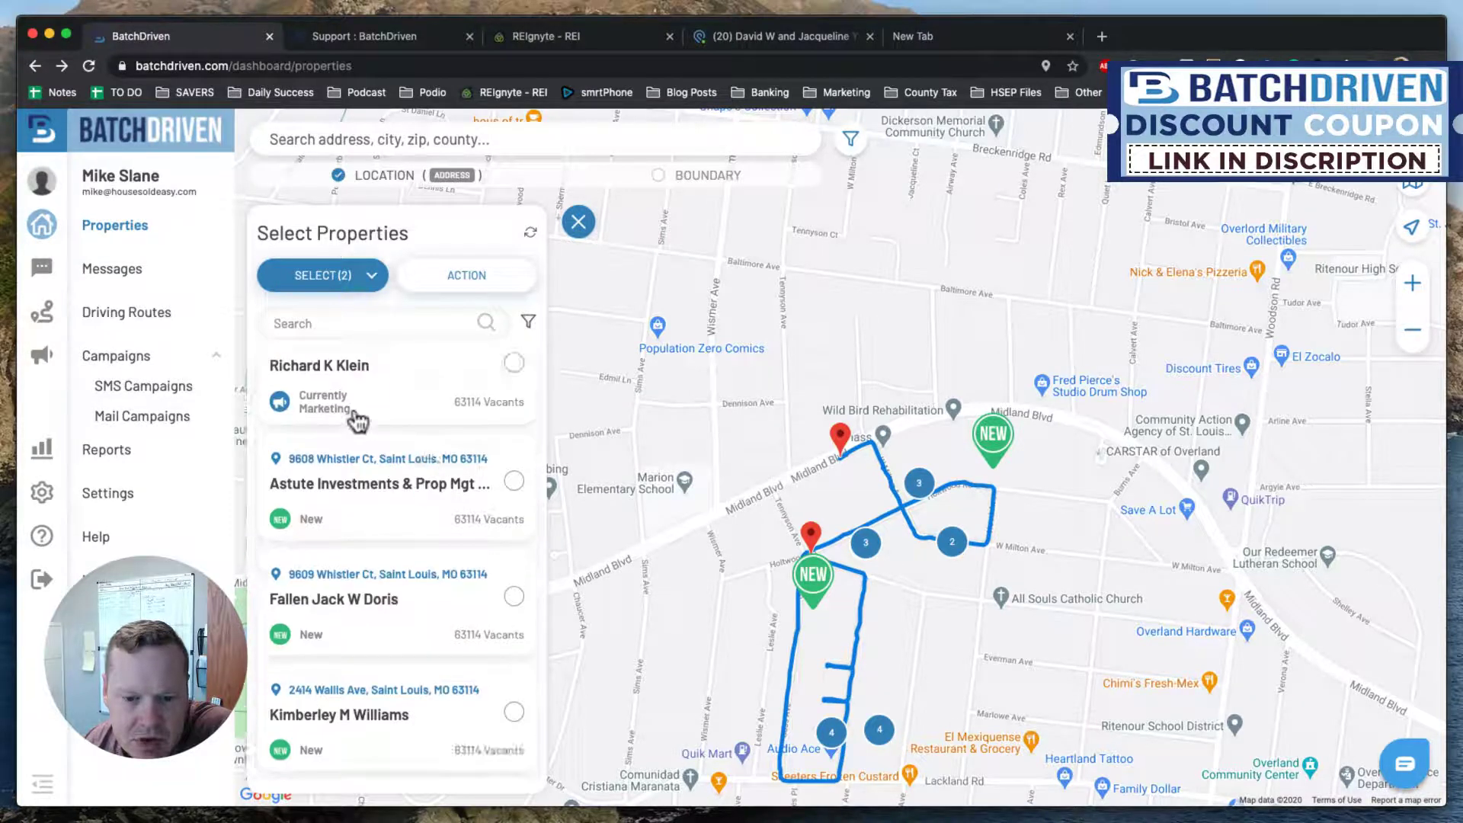
{"action": "left_click", "coordinate": [514, 480]}
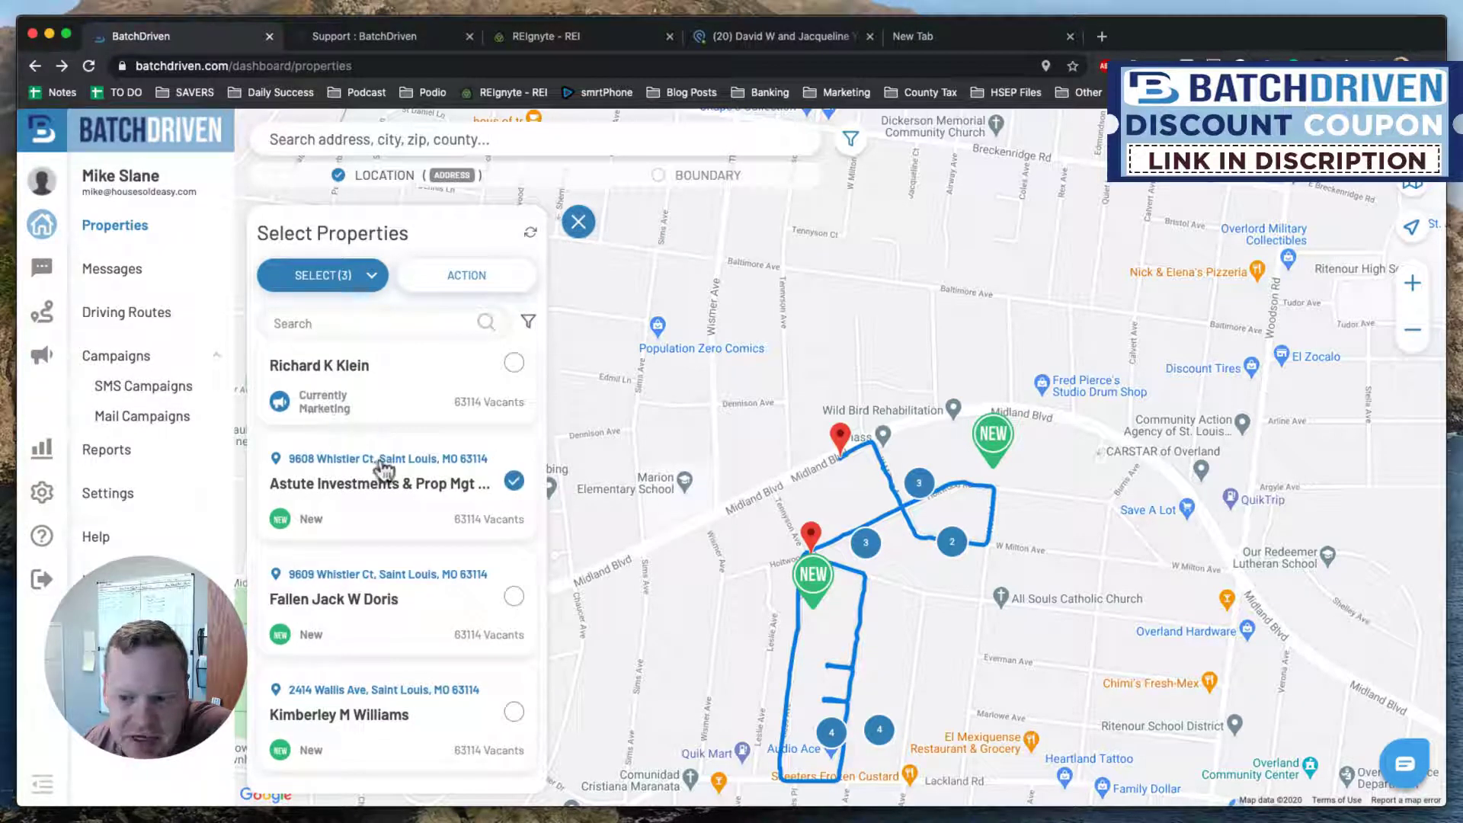
{"action": "scroll", "coordinate": [407, 473], "scroll_direction": "down", "scroll_amount": 1}
{"action": "scroll", "coordinate": [440, 424], "scroll_direction": "down", "scroll_amount": 1}
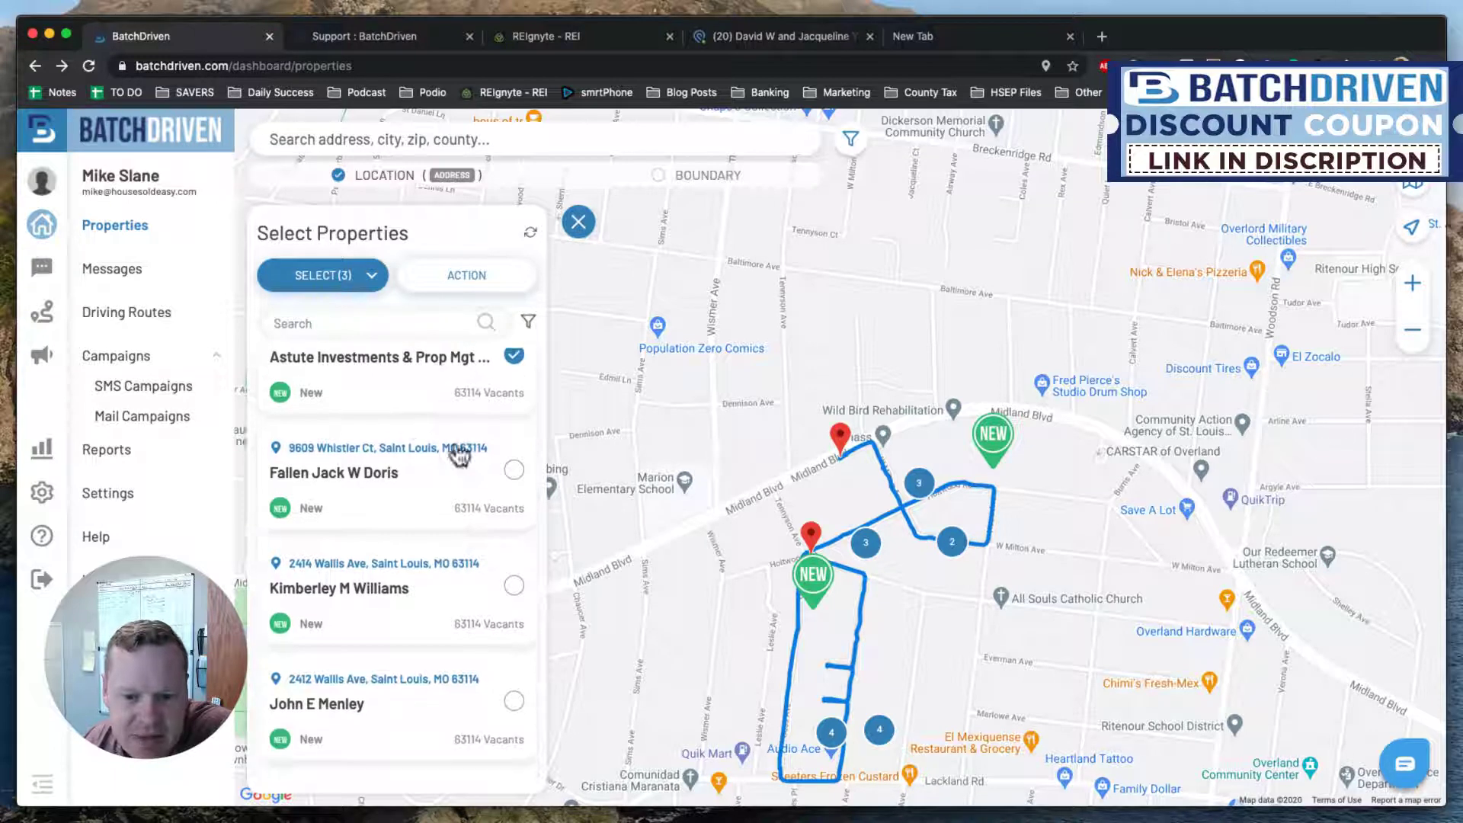
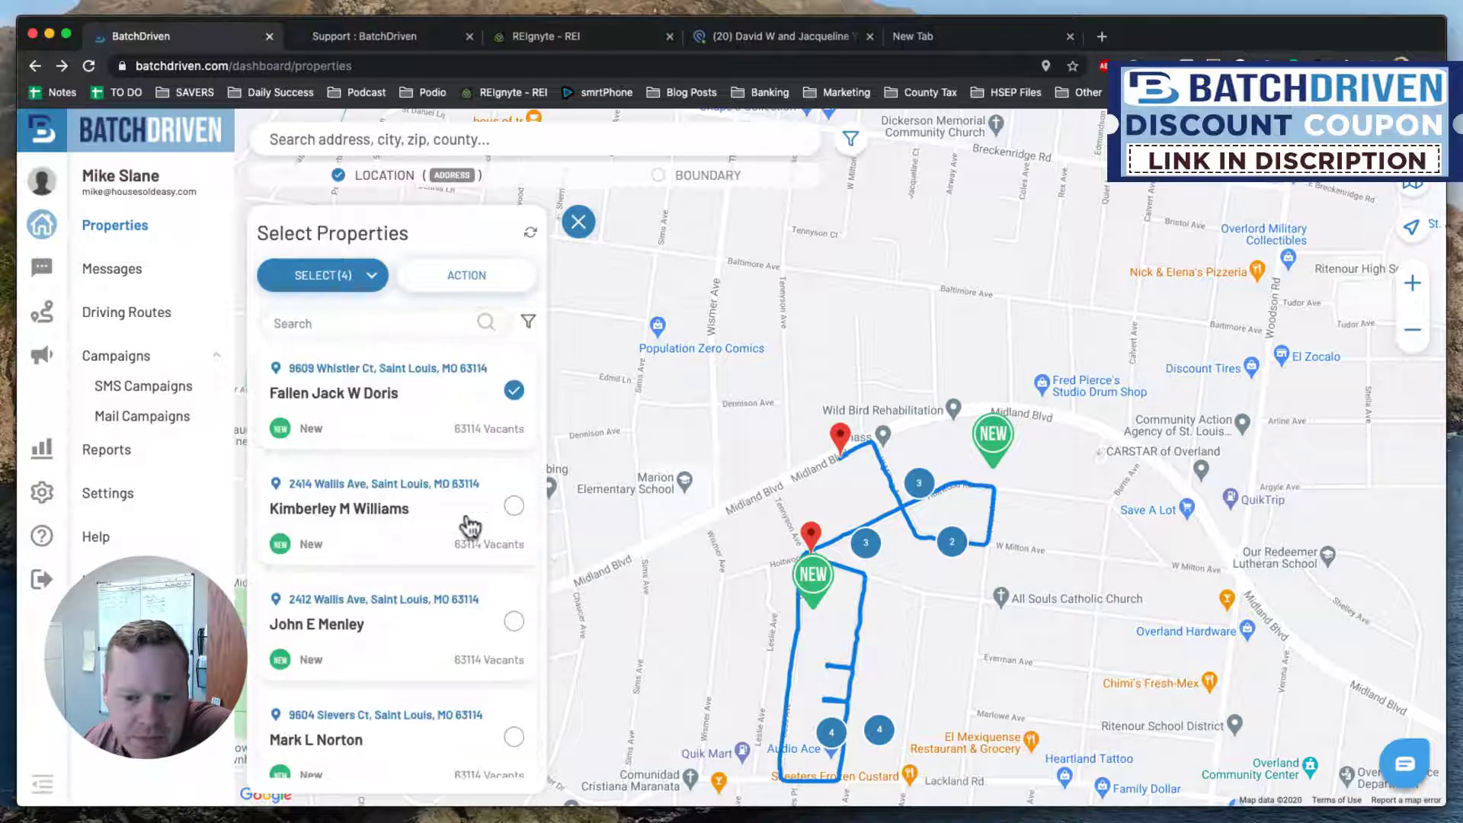
Tick several vacant properties, including S F H LLC and Solid Real Estate Group, then back out of a detail view.
{"action": "left_click", "coordinate": [513, 505]}
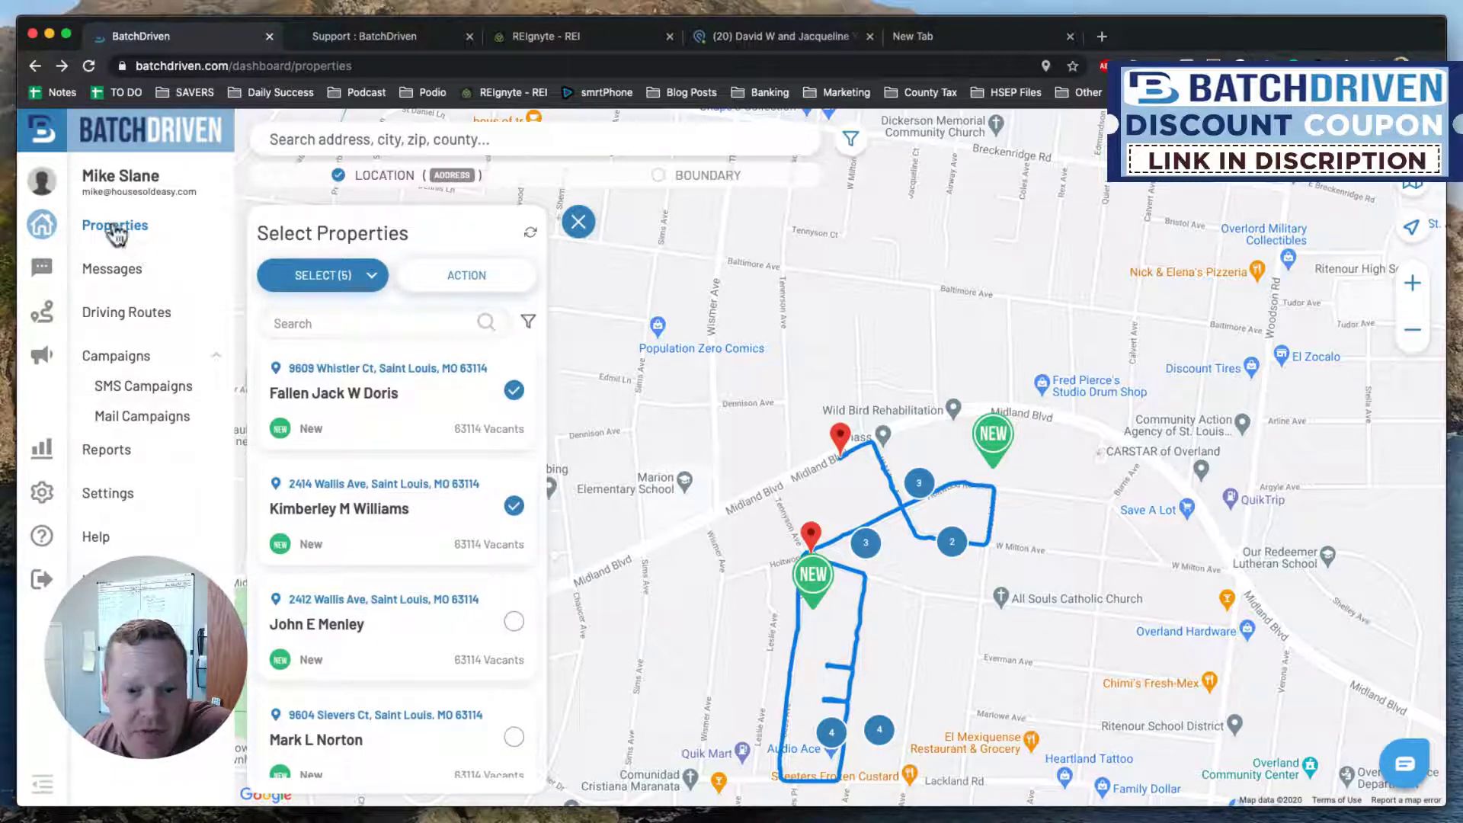
{"action": "scroll", "coordinate": [473, 496], "scroll_direction": "down", "scroll_amount": 4}
{"action": "left_click", "coordinate": [514, 468]}
{"action": "left_click", "coordinate": [514, 583]}
{"action": "scroll", "coordinate": [476, 587], "scroll_direction": "down", "scroll_amount": 5}
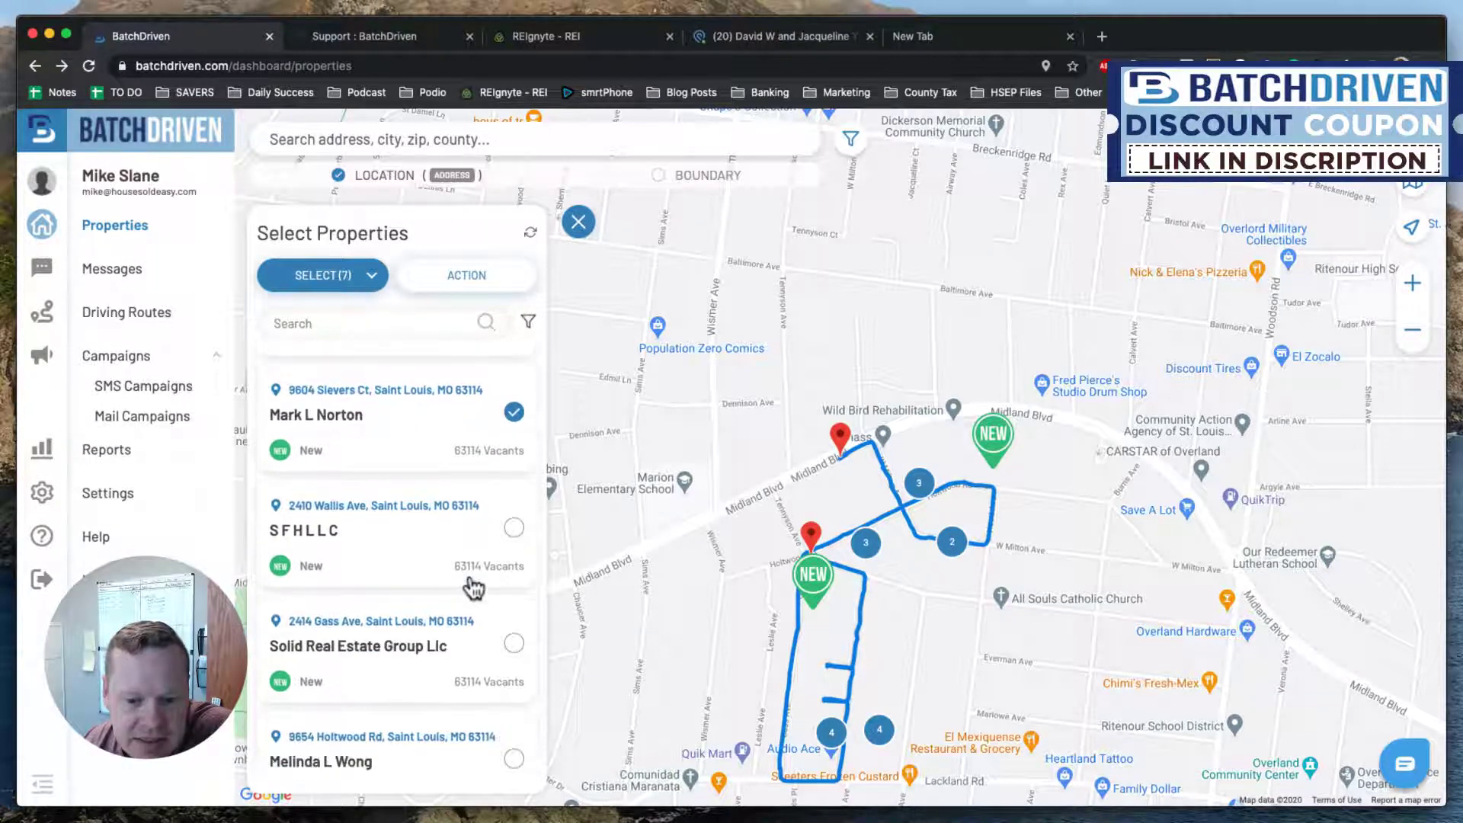
{"action": "left_click", "coordinate": [514, 461]}
{"action": "left_click", "coordinate": [514, 577]}
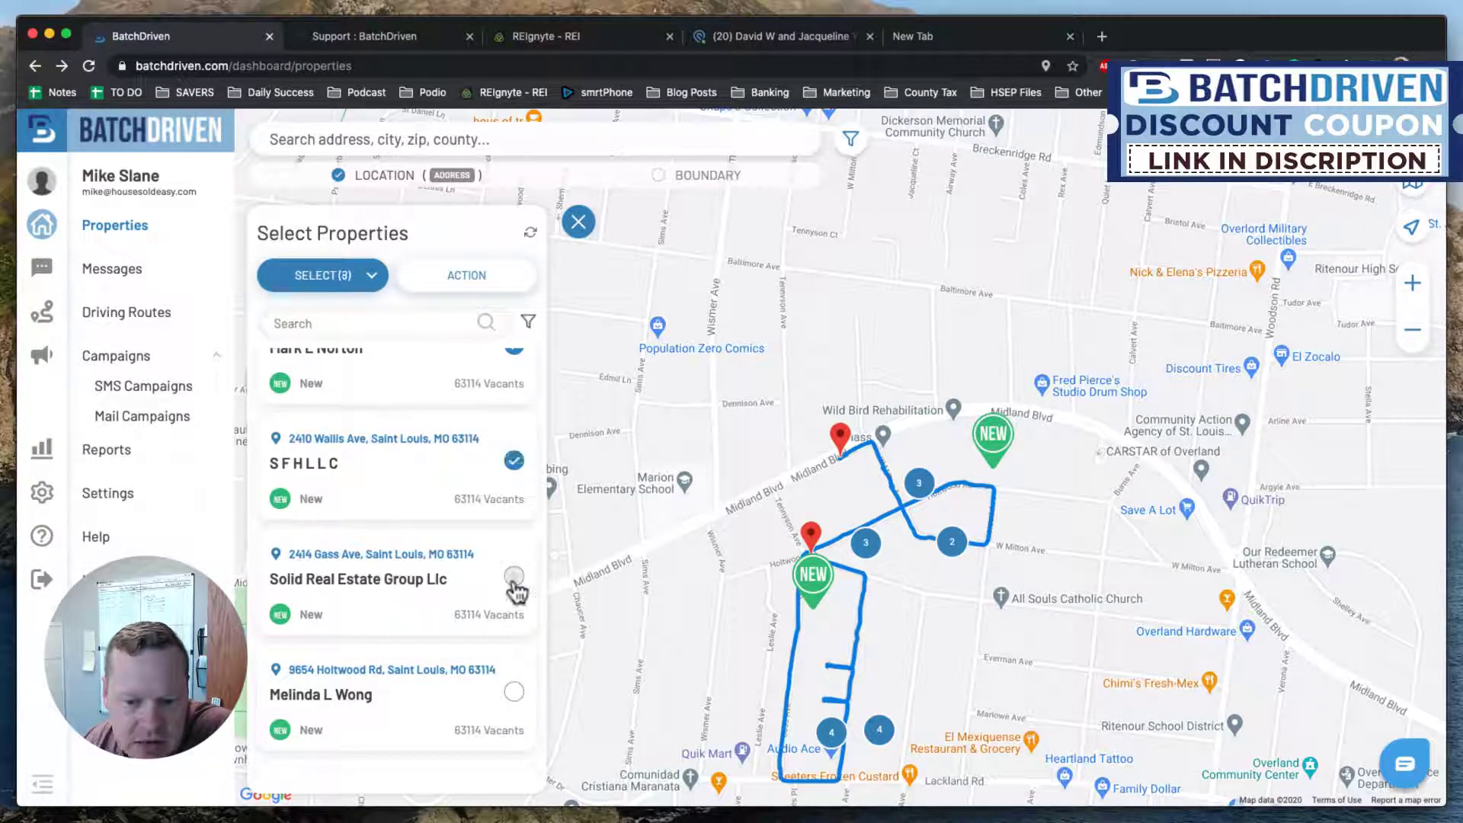
{"action": "scroll", "coordinate": [461, 575], "scroll_direction": "down", "scroll_amount": 3}
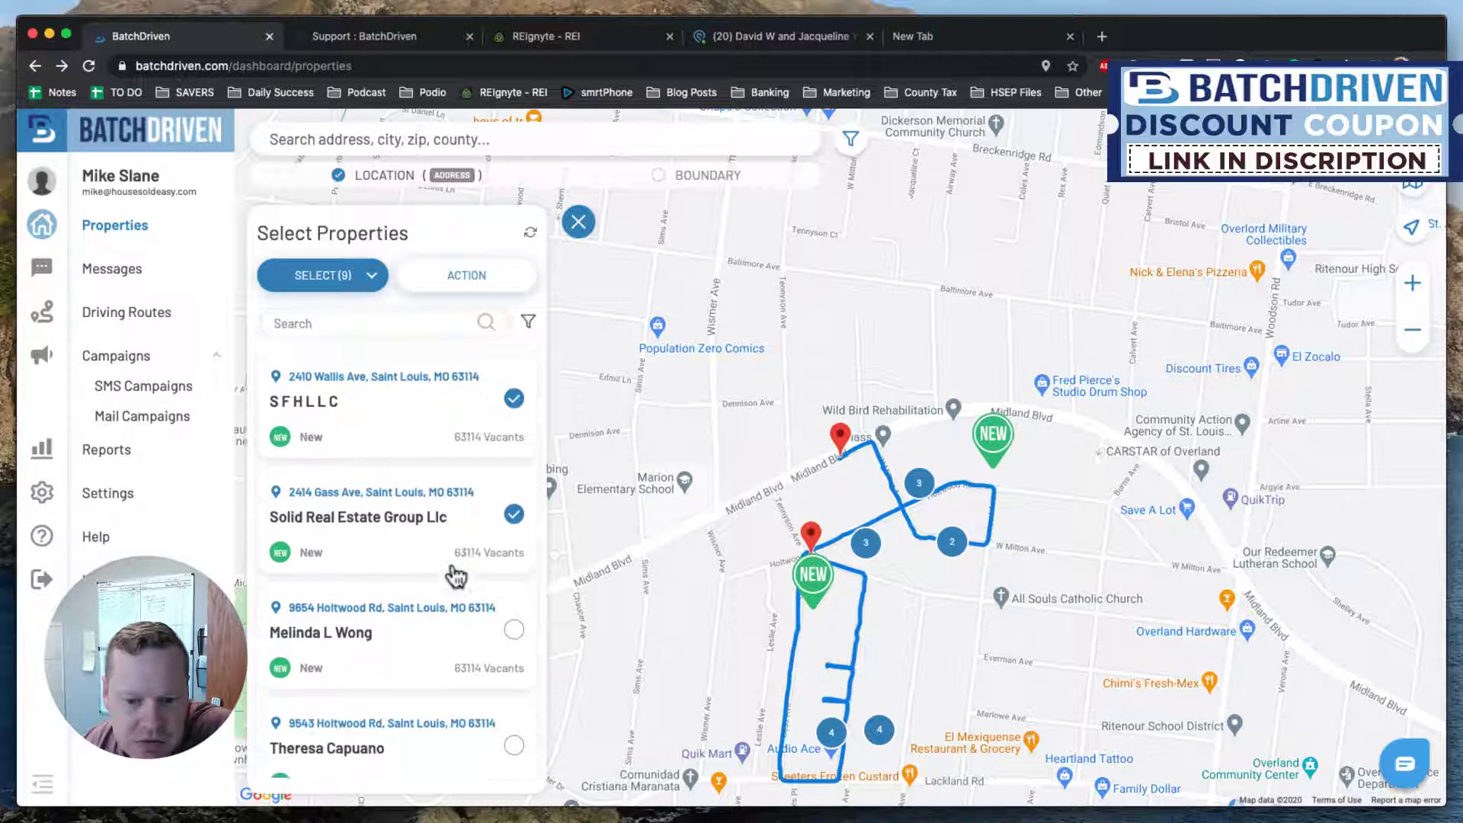
{"action": "left_click", "coordinate": [514, 528]}
{"action": "scroll", "coordinate": [431, 566], "scroll_direction": "down", "scroll_amount": 2}
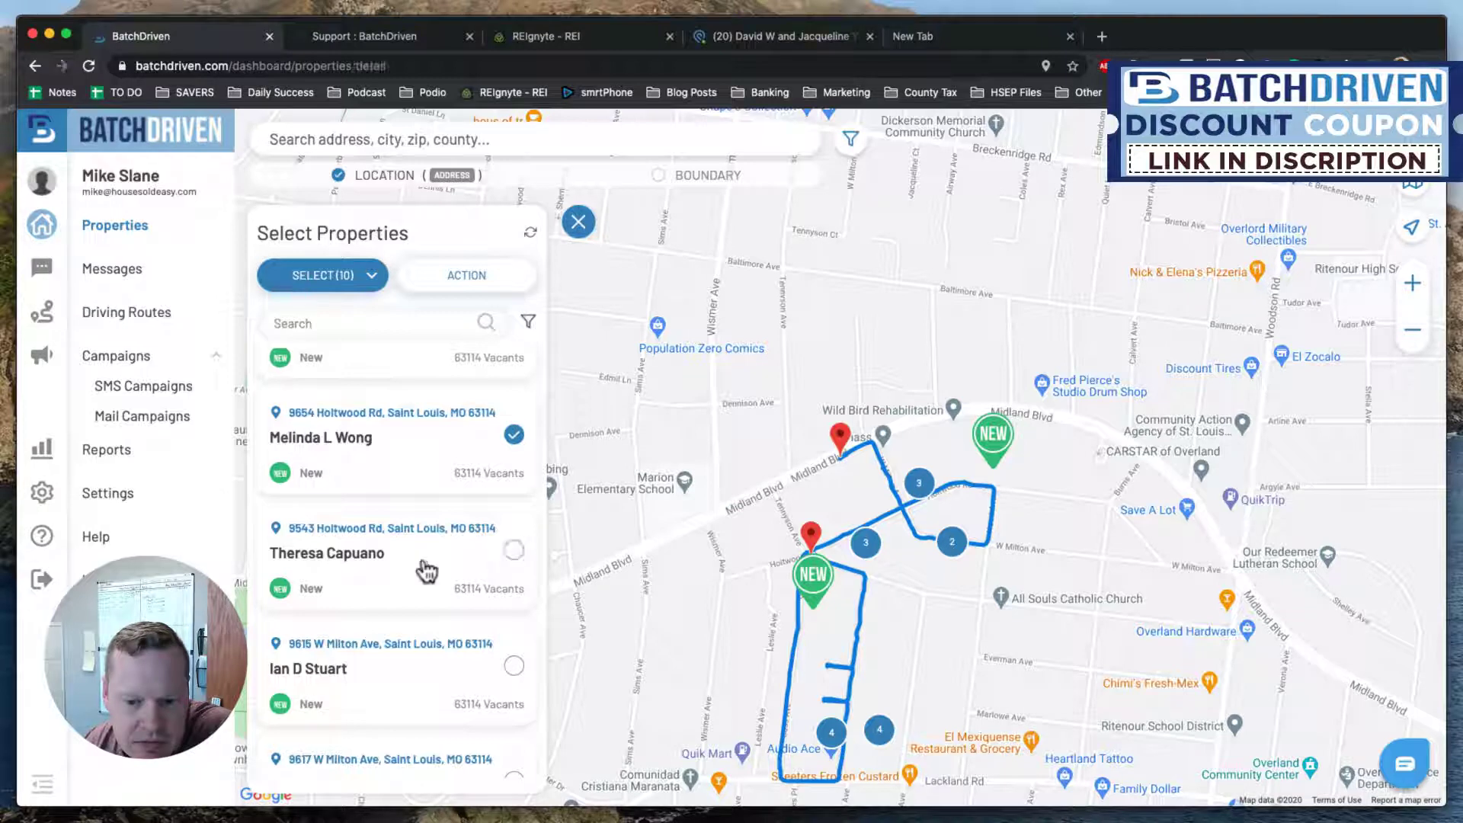
{"action": "left_click", "coordinate": [518, 566]}
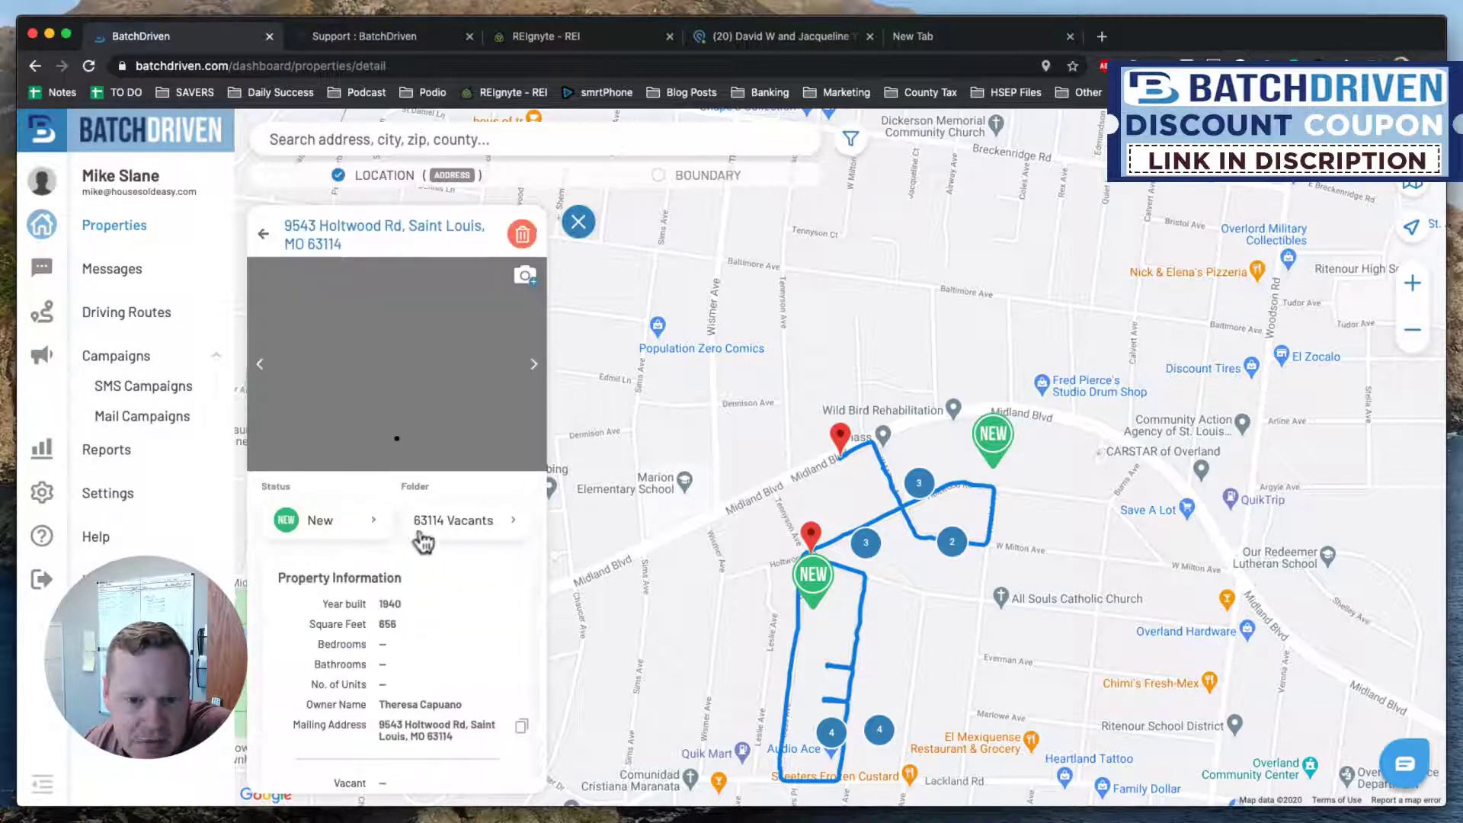
{"action": "key", "text": "super+Left"}
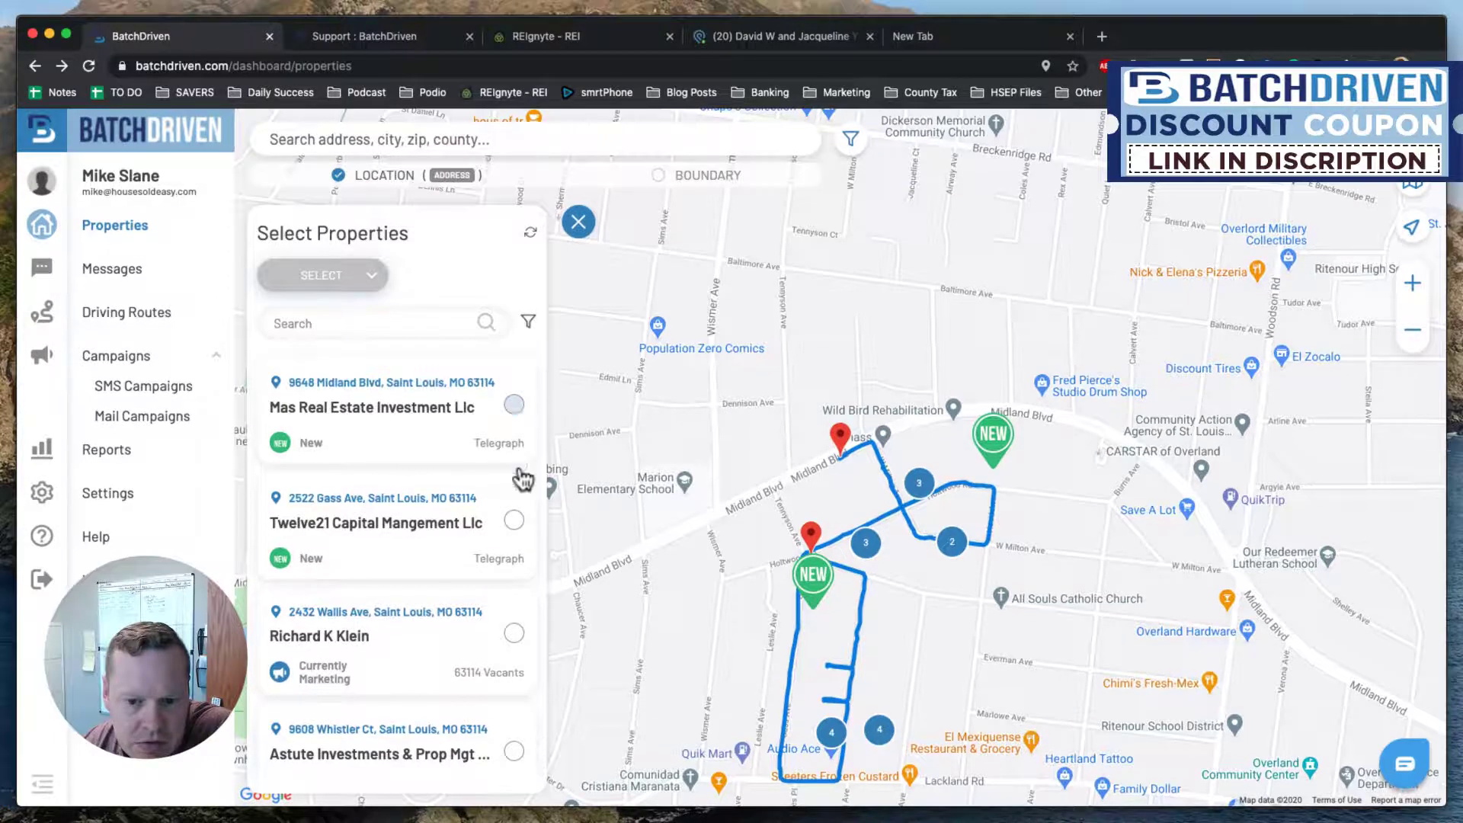
Restart the selection from the first property, adding Astute Investments, SFHLLC and others along the list.
{"action": "left_click", "coordinate": [513, 404]}
{"action": "left_click", "coordinate": [514, 520]}
{"action": "scroll", "coordinate": [490, 547], "scroll_direction": "down", "scroll_amount": 2}
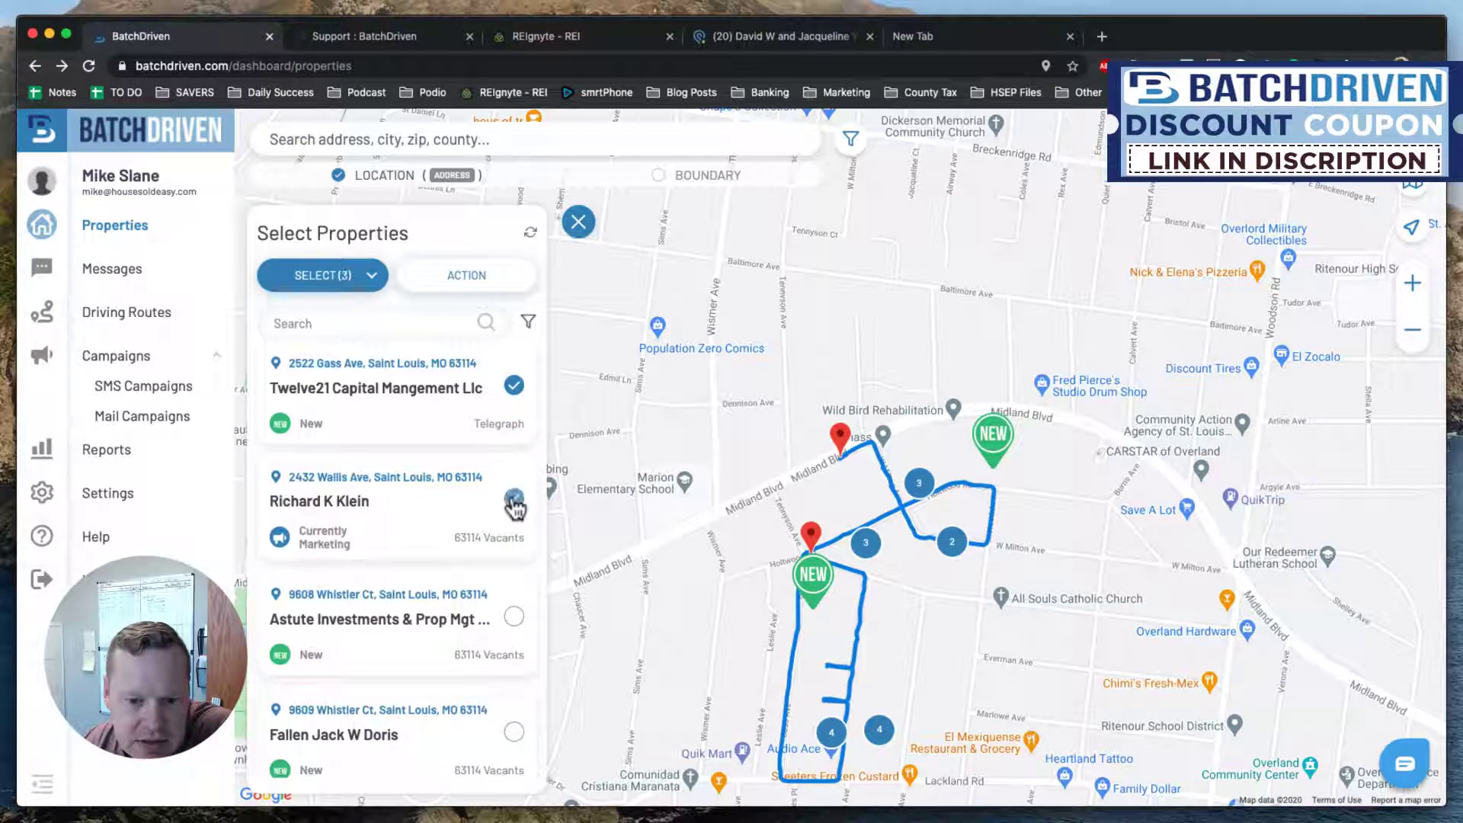
{"action": "scroll", "coordinate": [463, 547], "scroll_direction": "down", "scroll_amount": 2}
{"action": "left_click", "coordinate": [513, 505]}
{"action": "scroll", "coordinate": [503, 522], "scroll_direction": "down", "scroll_amount": 1}
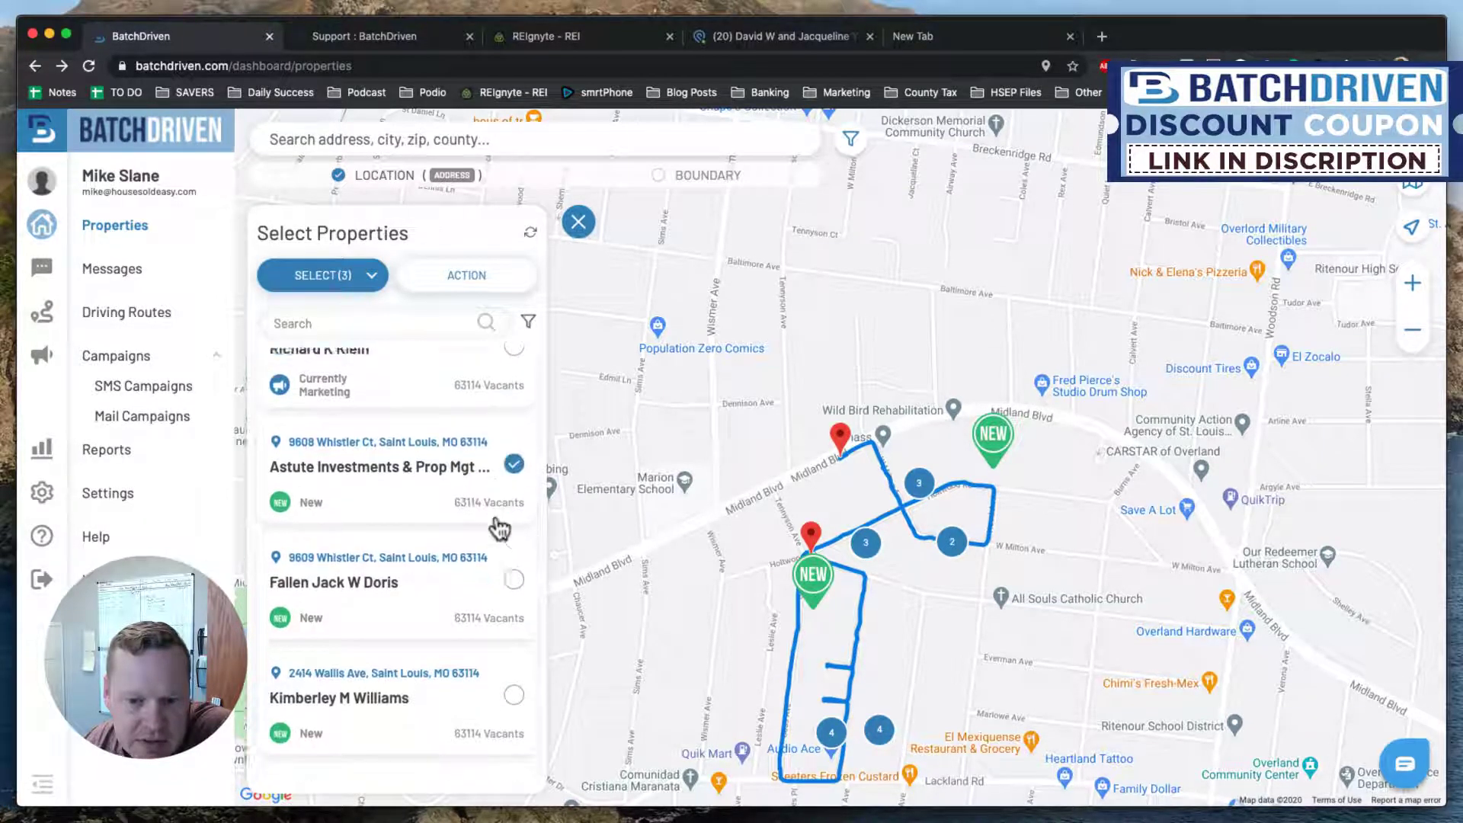
{"action": "left_click", "coordinate": [507, 516]}
{"action": "scroll", "coordinate": [498, 527], "scroll_direction": "down", "scroll_amount": 1}
{"action": "left_click", "coordinate": [513, 512]}
{"action": "scroll", "coordinate": [487, 533], "scroll_direction": "down", "scroll_amount": 1}
{"action": "left_click", "coordinate": [513, 499]}
{"action": "left_click", "coordinate": [514, 613]}
{"action": "scroll", "coordinate": [484, 588], "scroll_direction": "down", "scroll_amount": 2}
{"action": "left_click", "coordinate": [513, 564]}
Add Solid Real Estate Group and the remaining vacant properties until SELECT shows 16.
{"action": "scroll", "coordinate": [503, 579], "scroll_direction": "down", "scroll_amount": 1}
{"action": "left_click", "coordinate": [513, 567]}
{"action": "scroll", "coordinate": [468, 571], "scroll_direction": "down", "scroll_amount": 1}
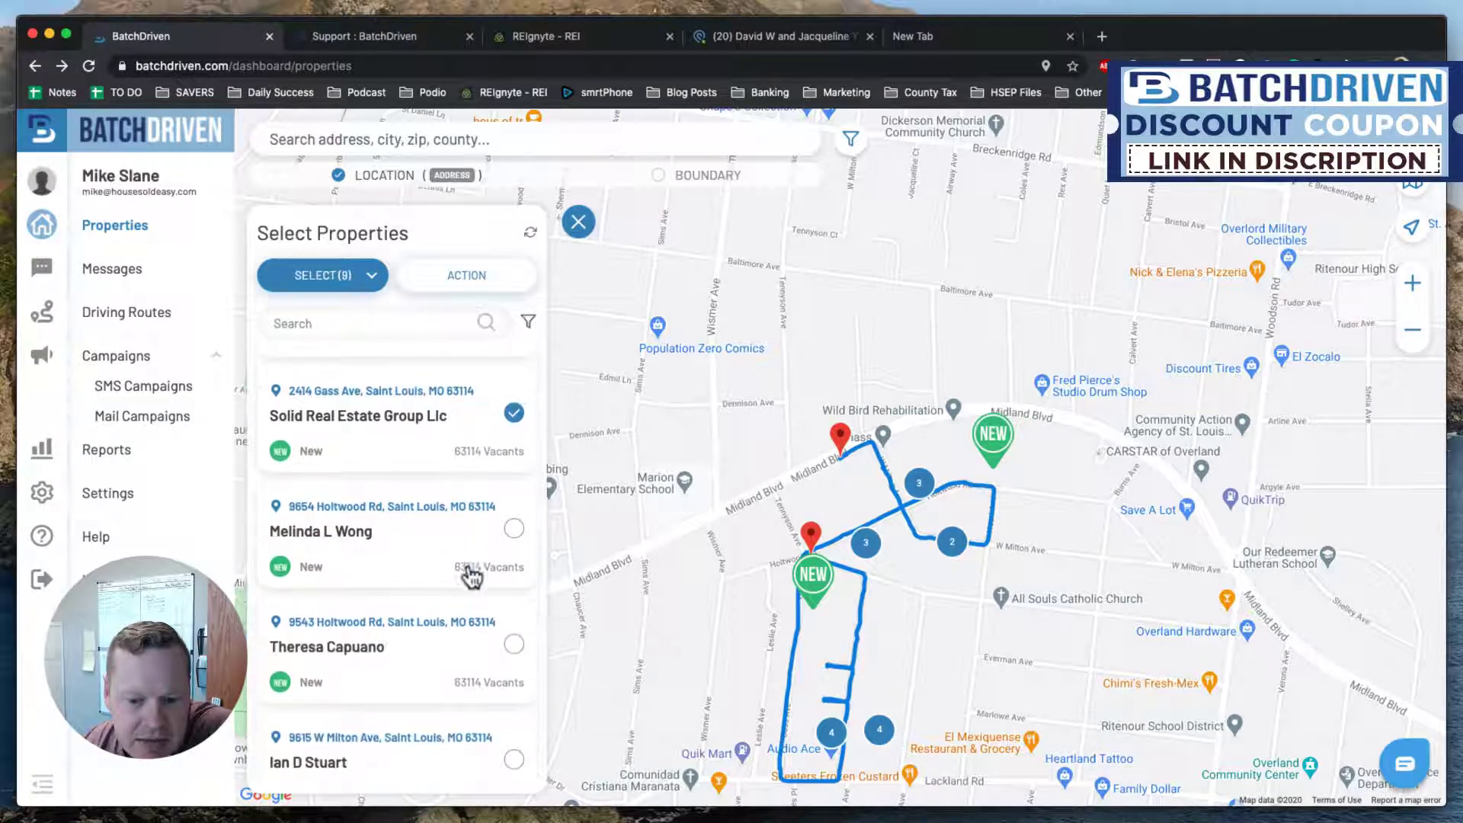
{"action": "left_click", "coordinate": [514, 529]}
{"action": "scroll", "coordinate": [492, 564], "scroll_direction": "down", "scroll_amount": 1}
{"action": "left_click", "coordinate": [514, 532]}
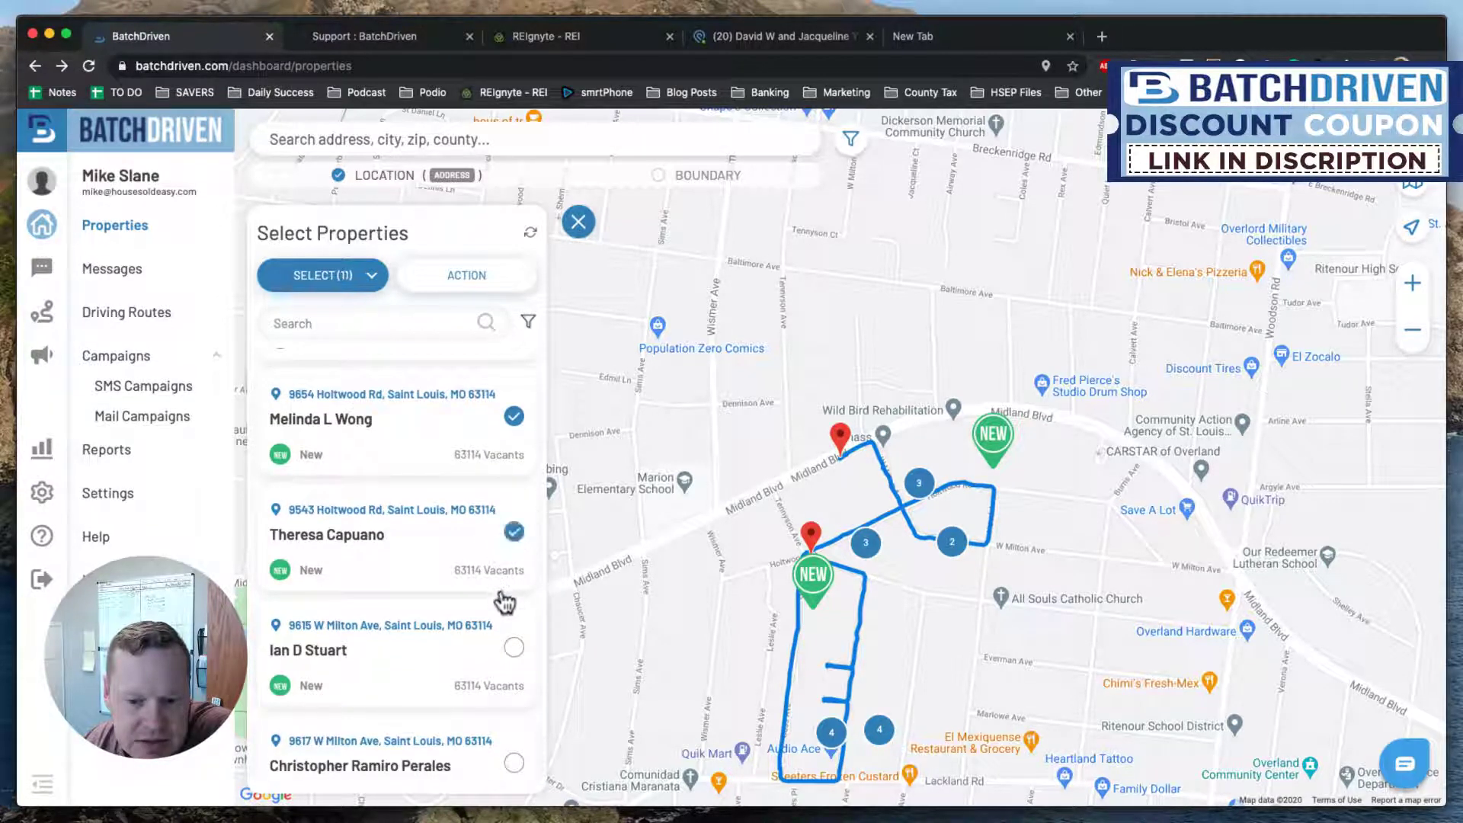
{"action": "left_click", "coordinate": [512, 647]}
{"action": "scroll", "coordinate": [499, 640], "scroll_direction": "down", "scroll_amount": 2}
{"action": "left_click", "coordinate": [513, 593]}
{"action": "scroll", "coordinate": [512, 601], "scroll_direction": "down", "scroll_amount": 1}
{"action": "left_click", "coordinate": [513, 611]}
{"action": "scroll", "coordinate": [511, 621], "scroll_direction": "down", "scroll_amount": 1}
{"action": "left_click", "coordinate": [513, 595]}
{"action": "left_click", "coordinate": [513, 710]}
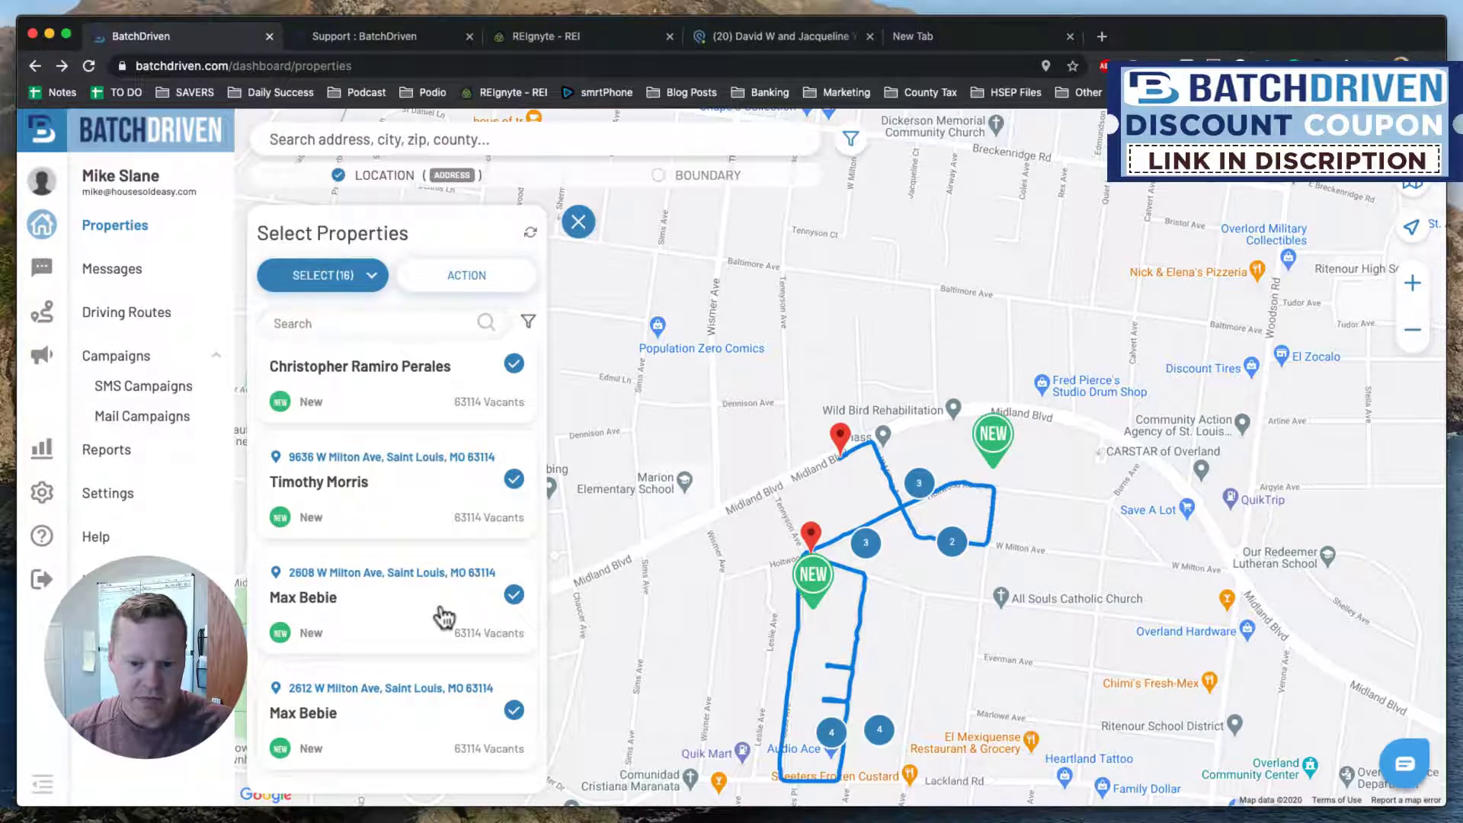
Start an SMS campaign for the 16 selected properties, entering a name and a Nov 11th Drive description.
{"action": "left_click", "coordinate": [450, 282]}
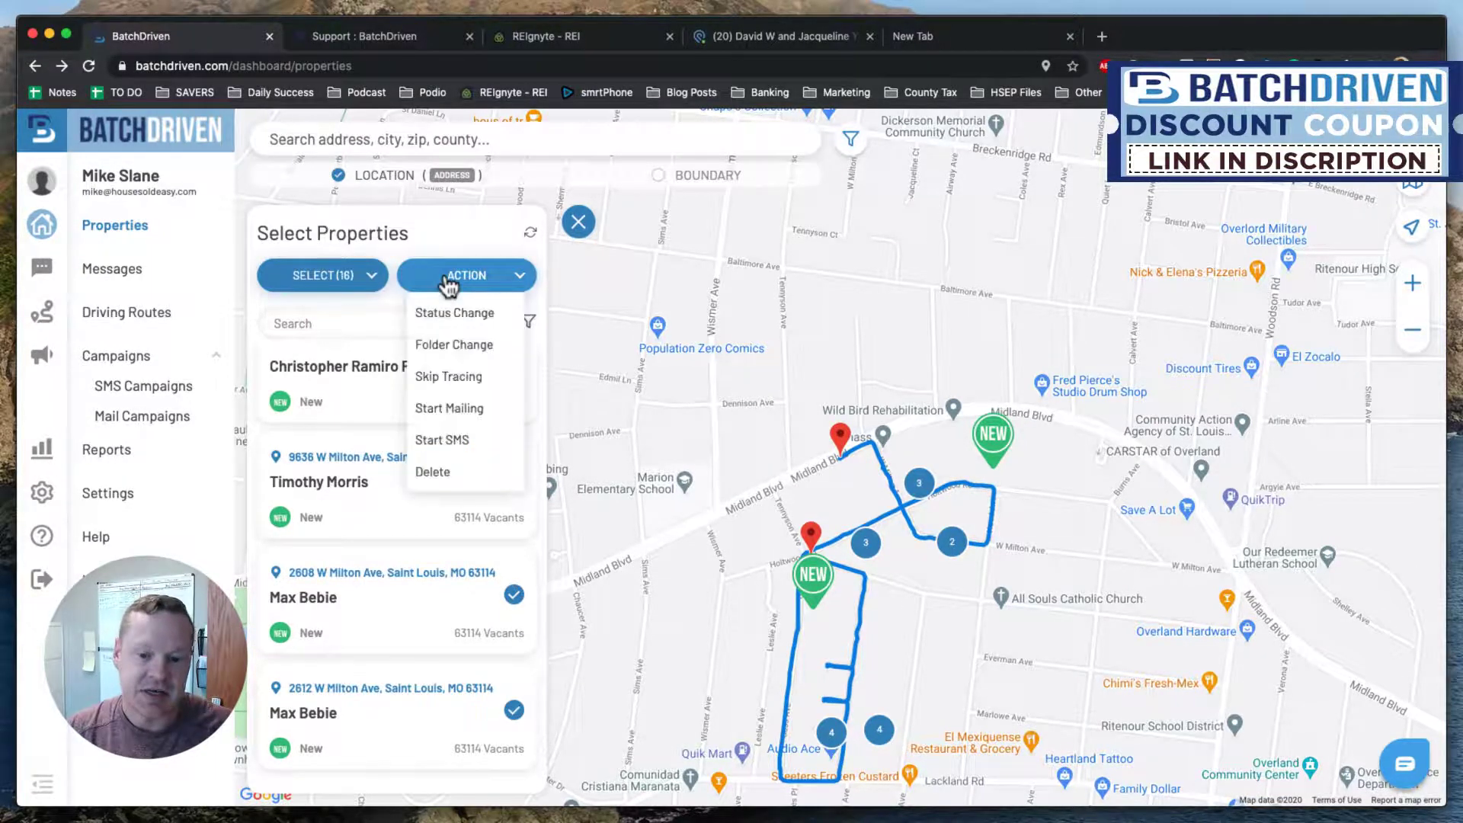
{"action": "left_click", "coordinate": [446, 440]}
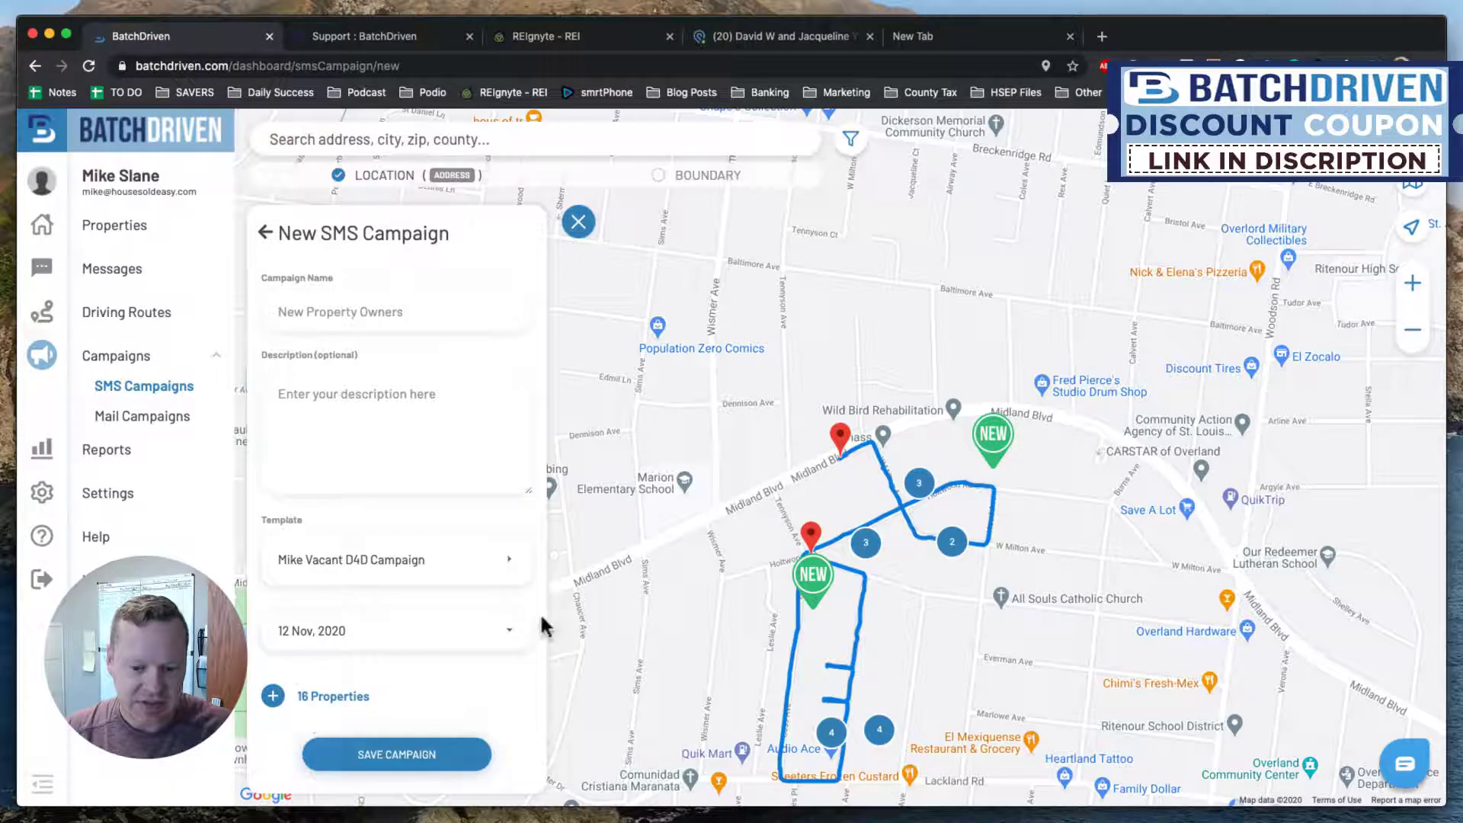
{"action": "left_click", "coordinate": [320, 313]}
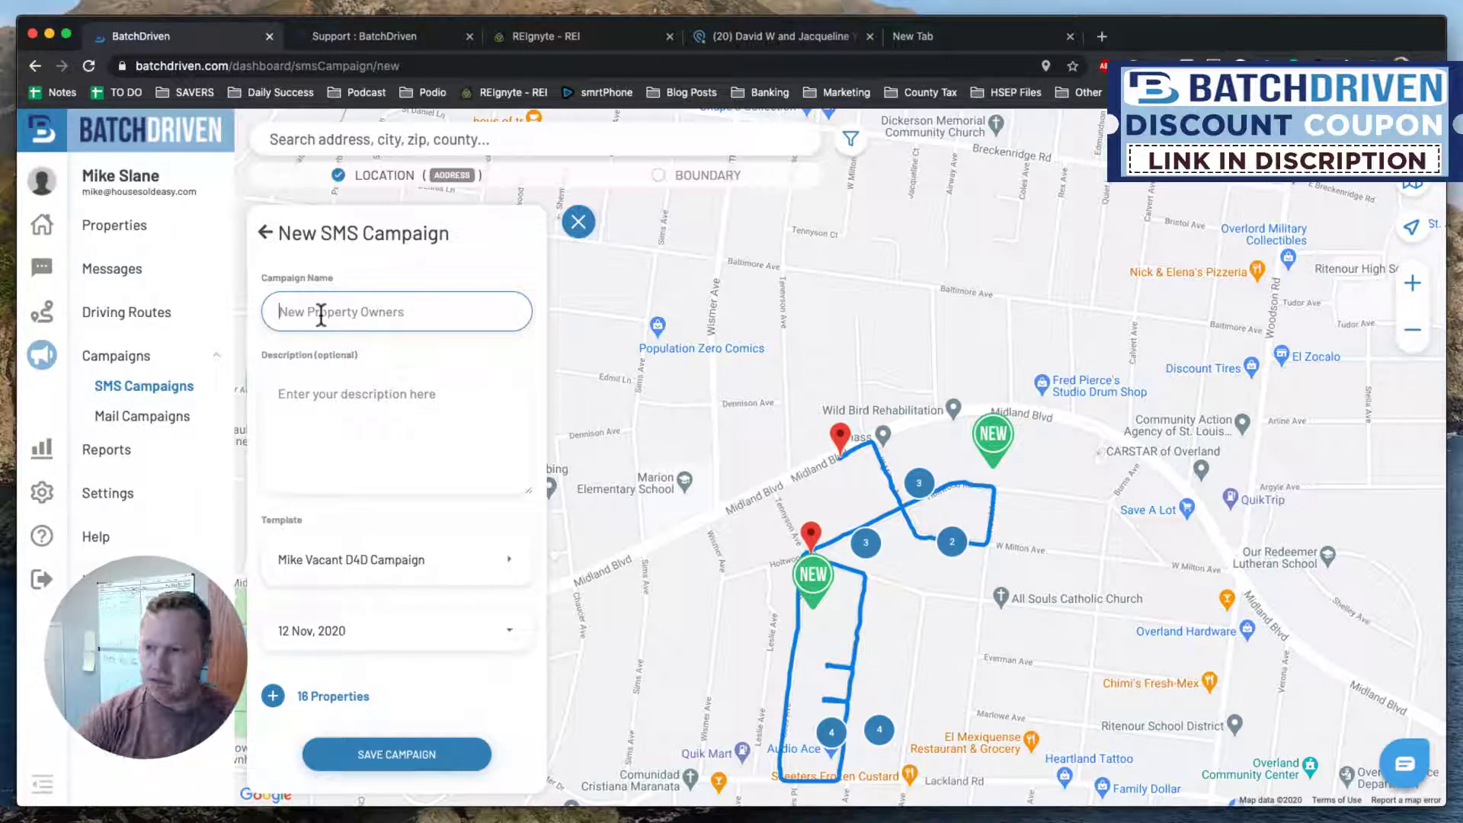
{"action": "type", "text": "NOv"}
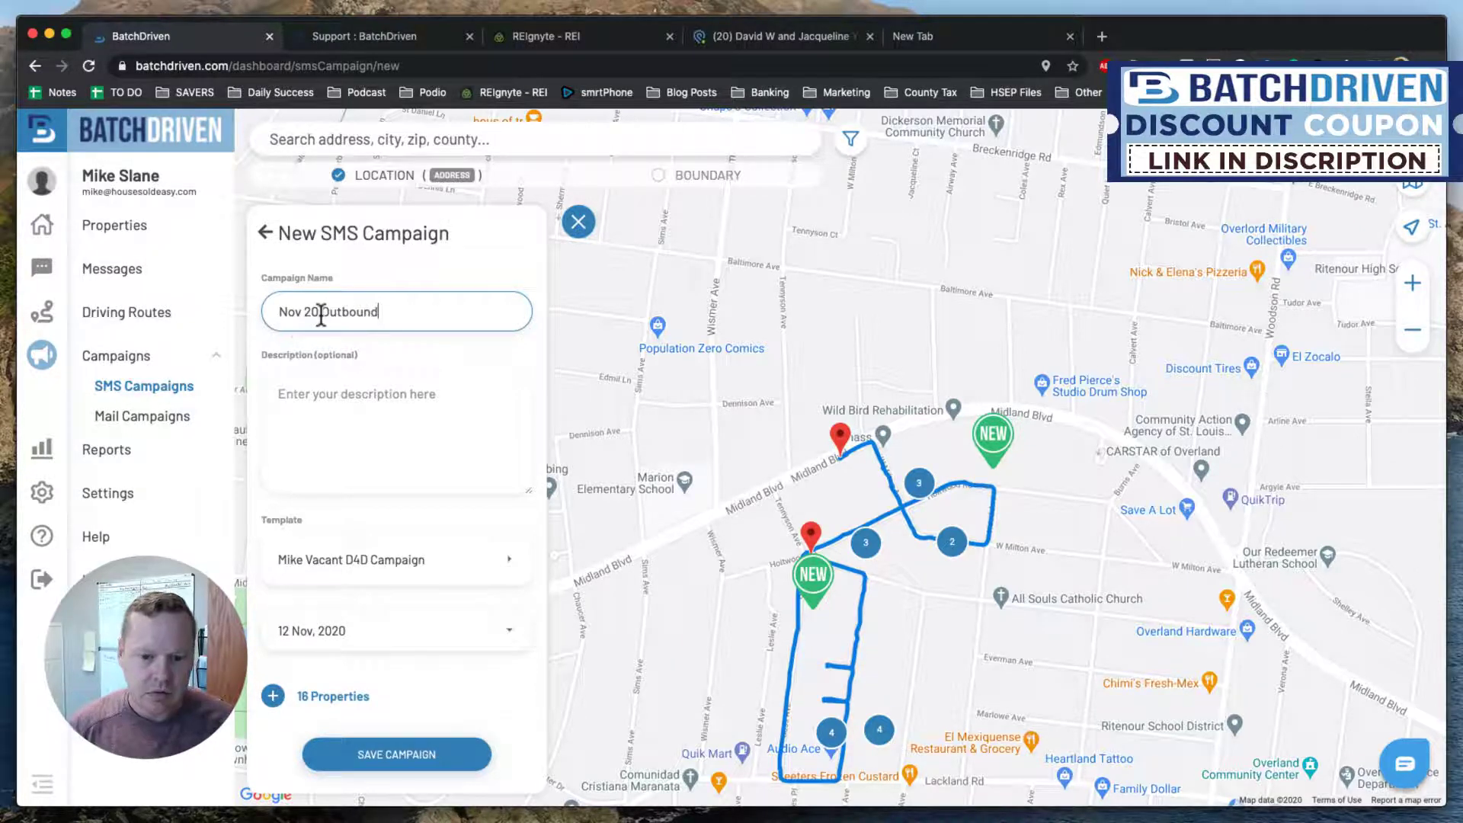
{"action": "left_click", "coordinate": [346, 399]}
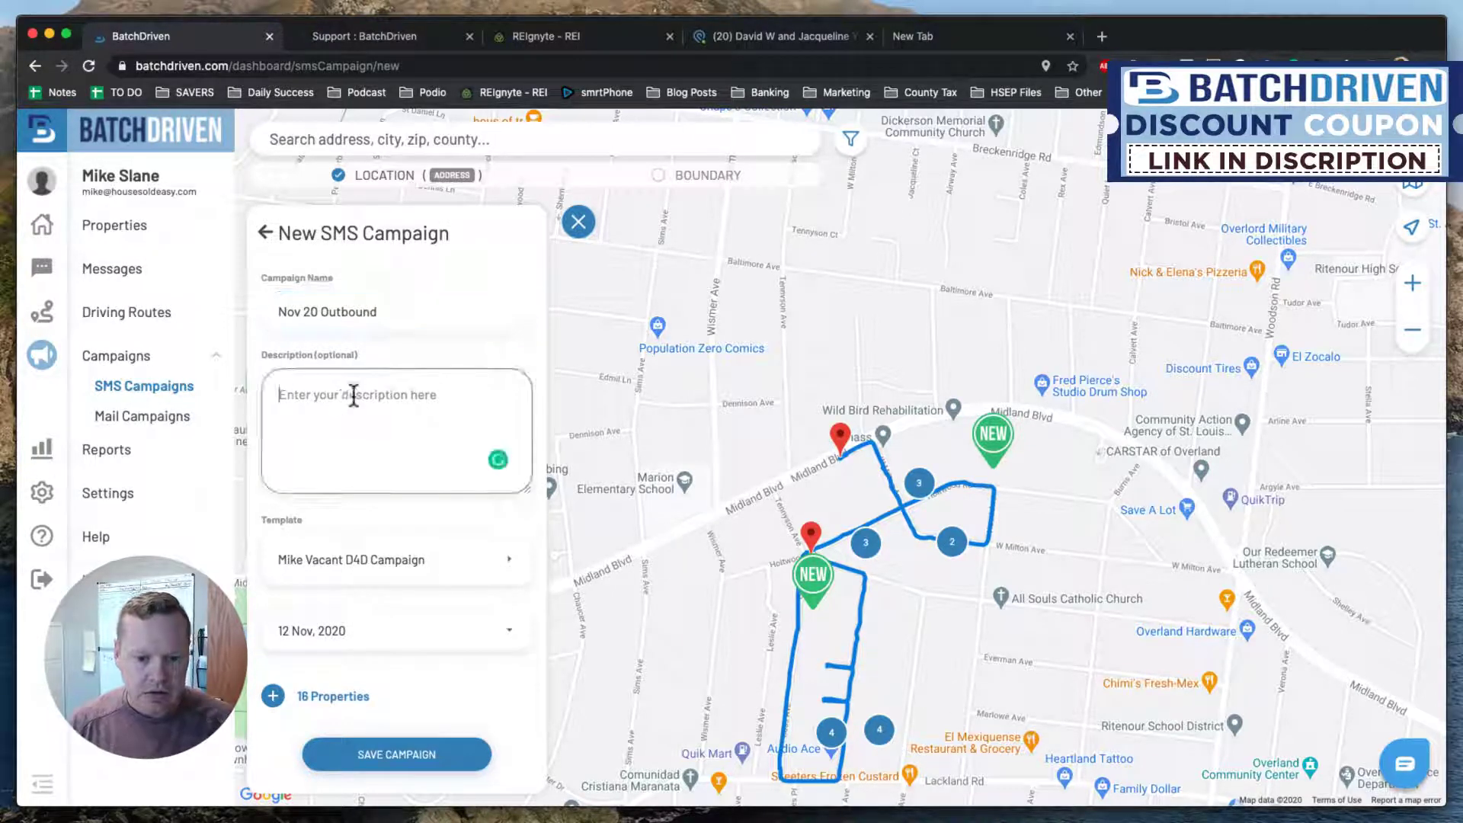
{"action": "type", "text": "Mike"}
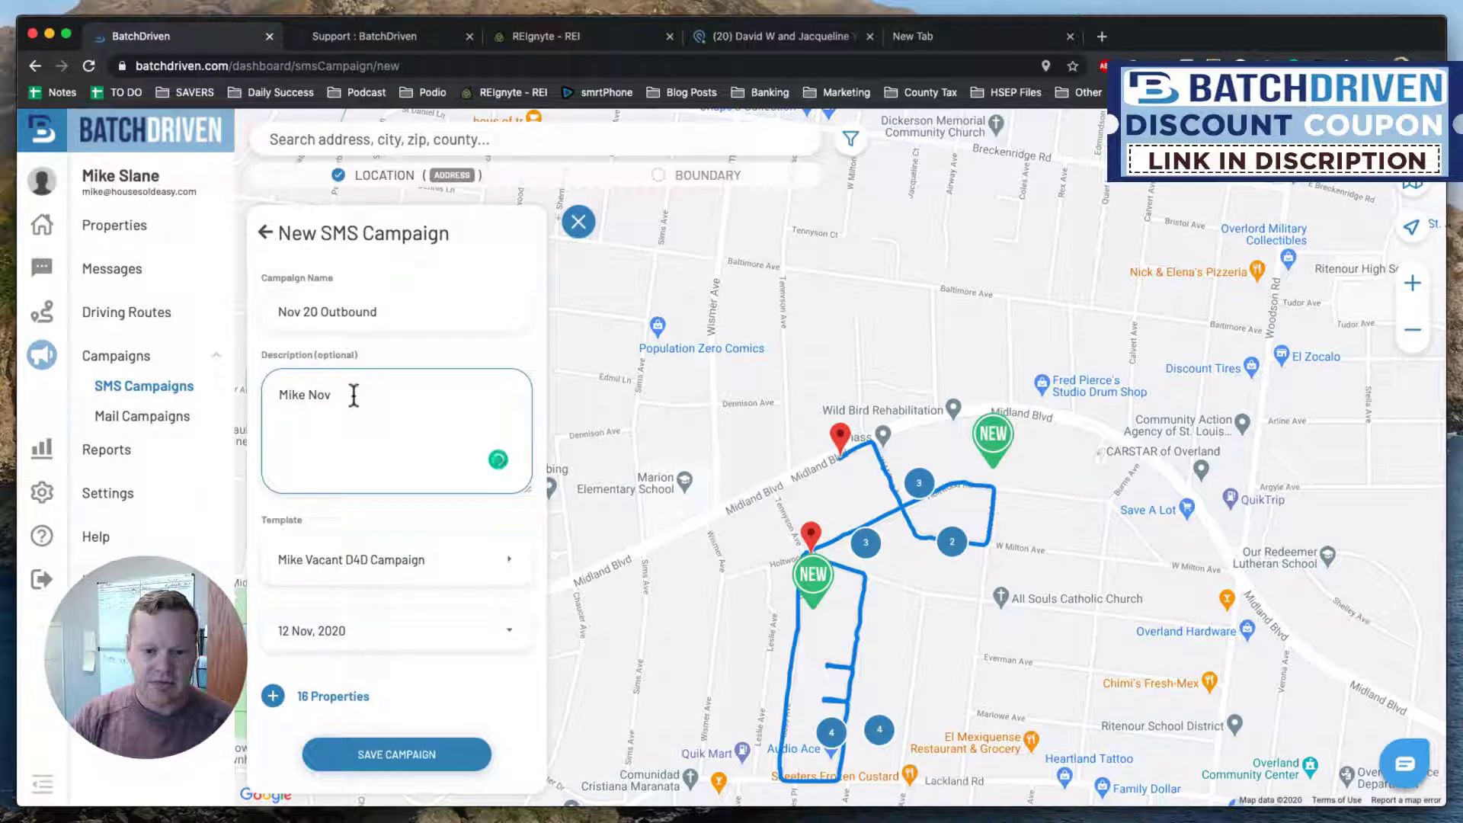
{"action": "type", "text": "Nov 11th Drive"}
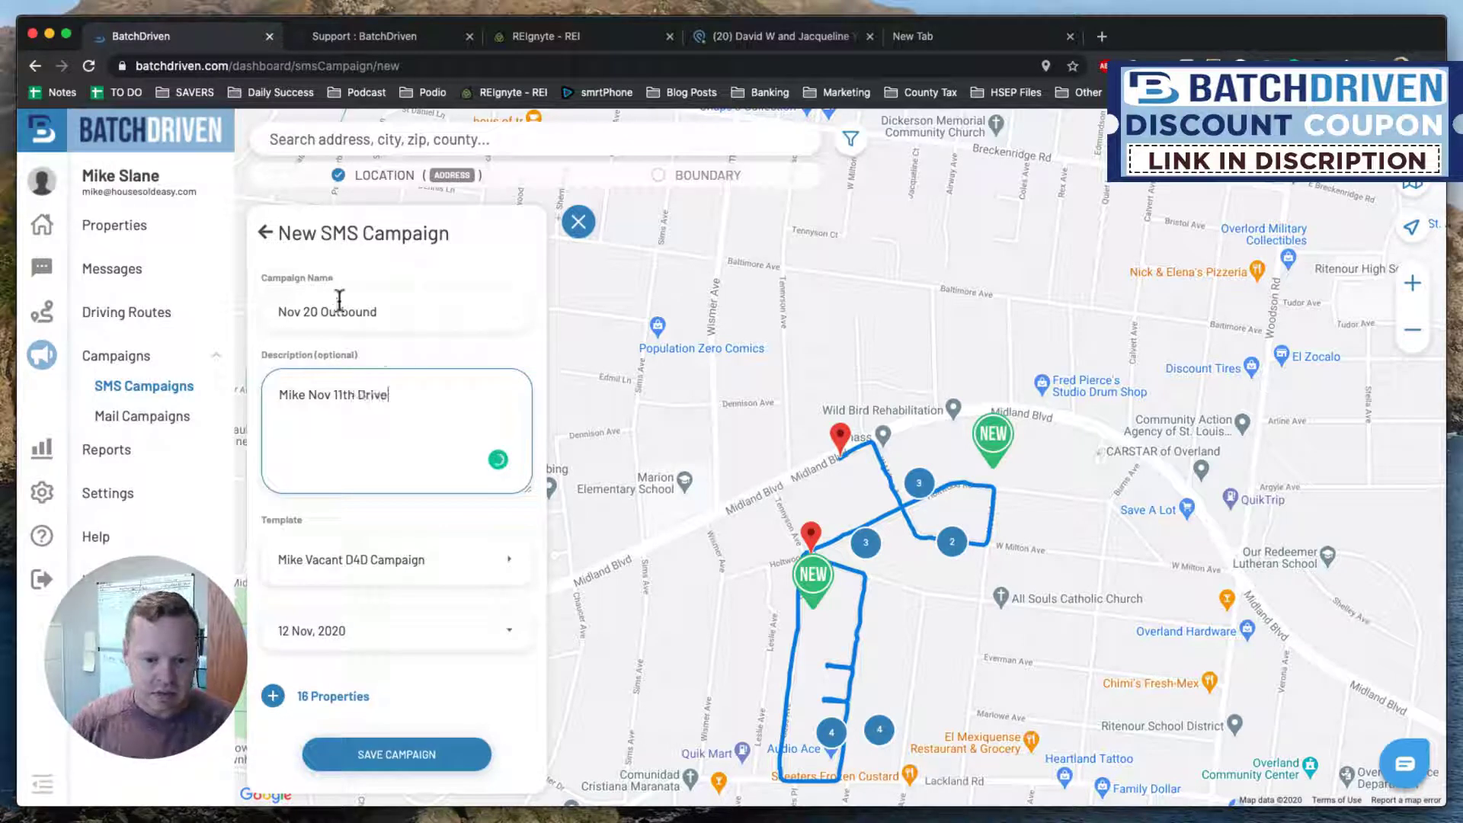
Fix the wrong digit so the campaign name reads 'Nov 12 Outbound'.
{"action": "left_click", "coordinate": [314, 310]}
{"action": "key", "text": "BackSpace"}
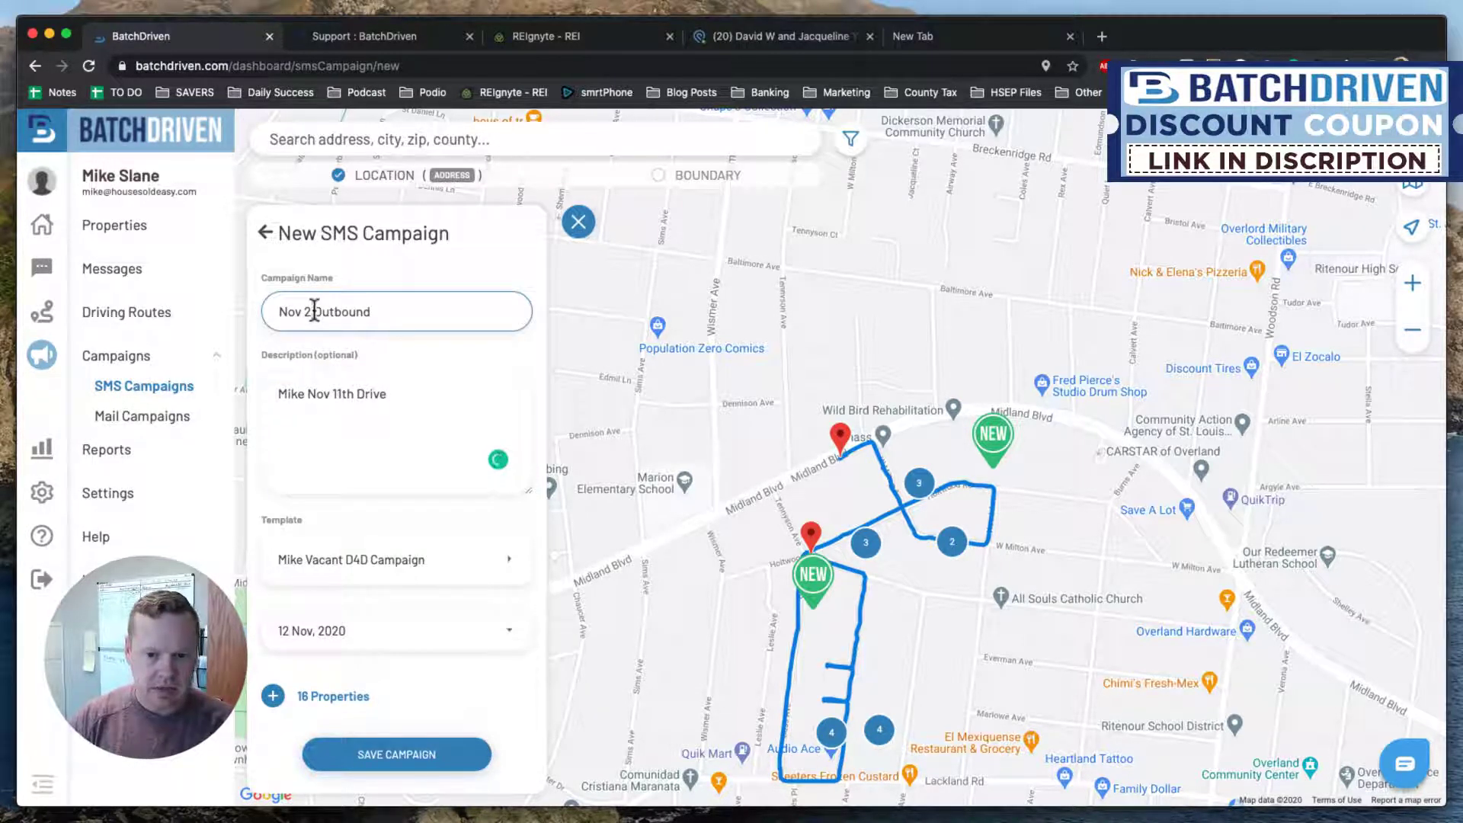
{"action": "type", "text": "1"}
{"action": "left_click", "coordinate": [447, 400]}
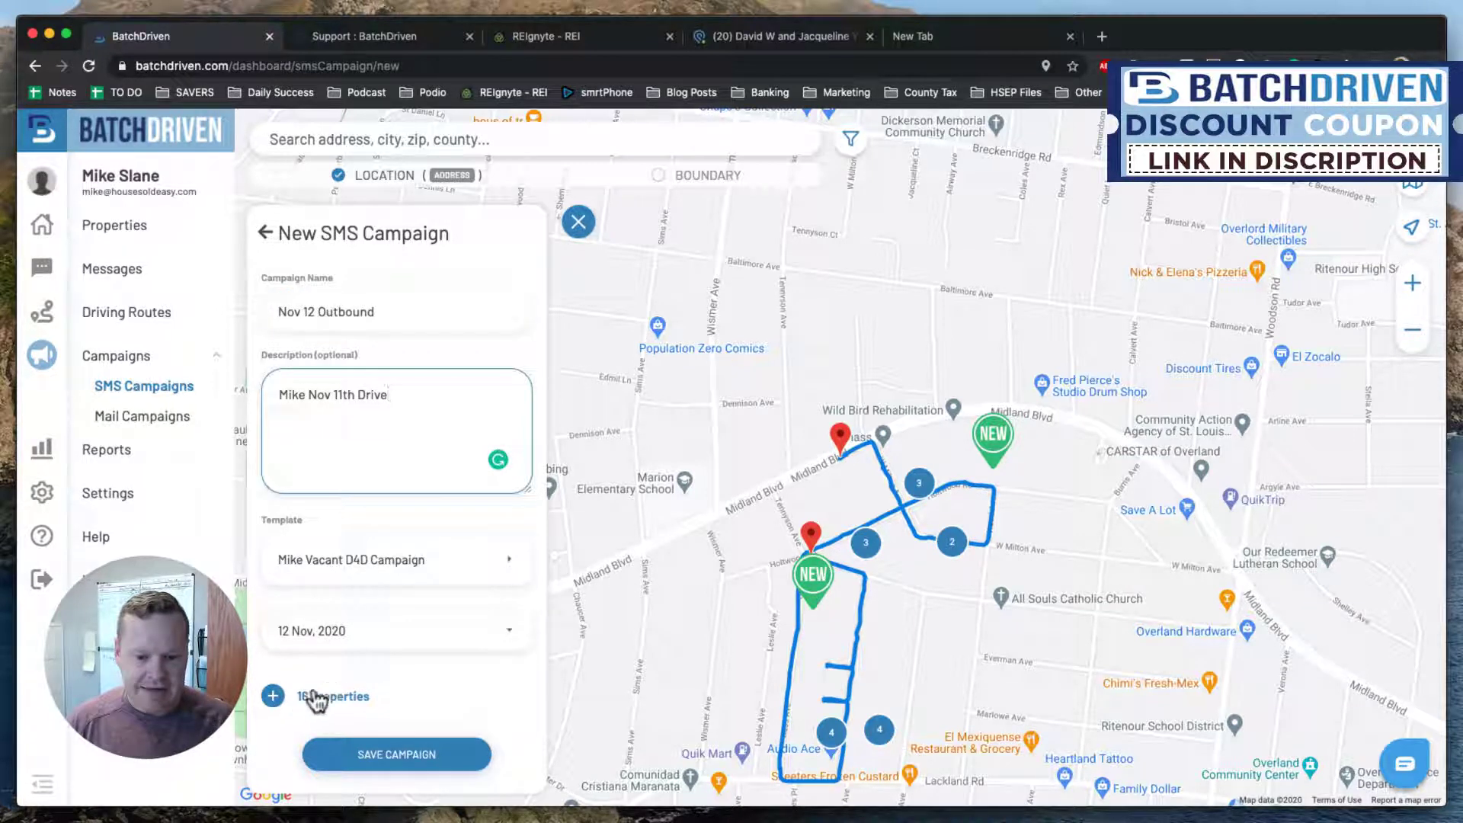
Date the campaign 2020/11/12, save it, and answer the skip-trace prompt.
{"action": "left_click", "coordinate": [396, 631]}
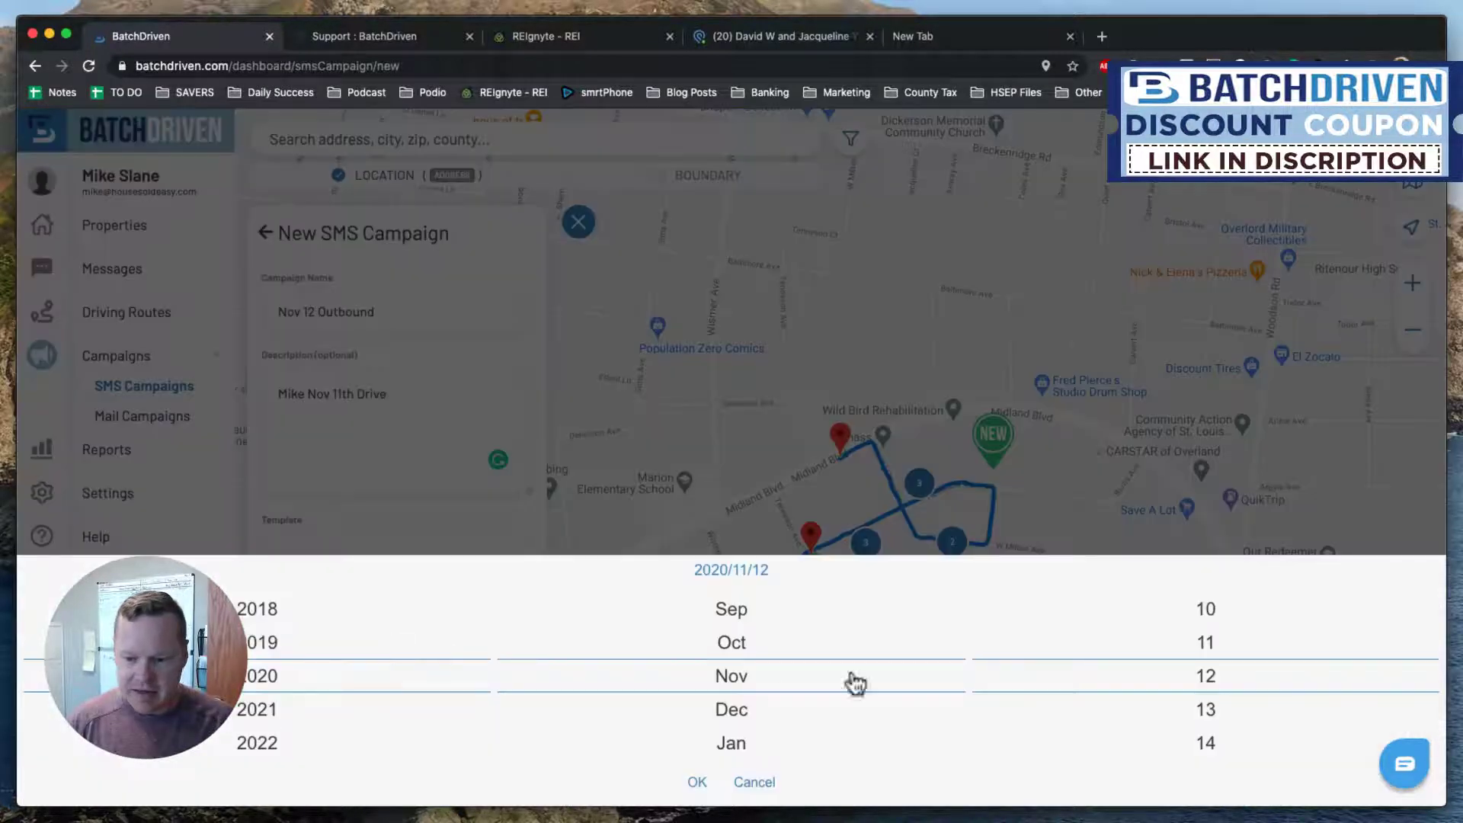
{"action": "left_click", "coordinate": [697, 788]}
{"action": "left_click", "coordinate": [419, 758]}
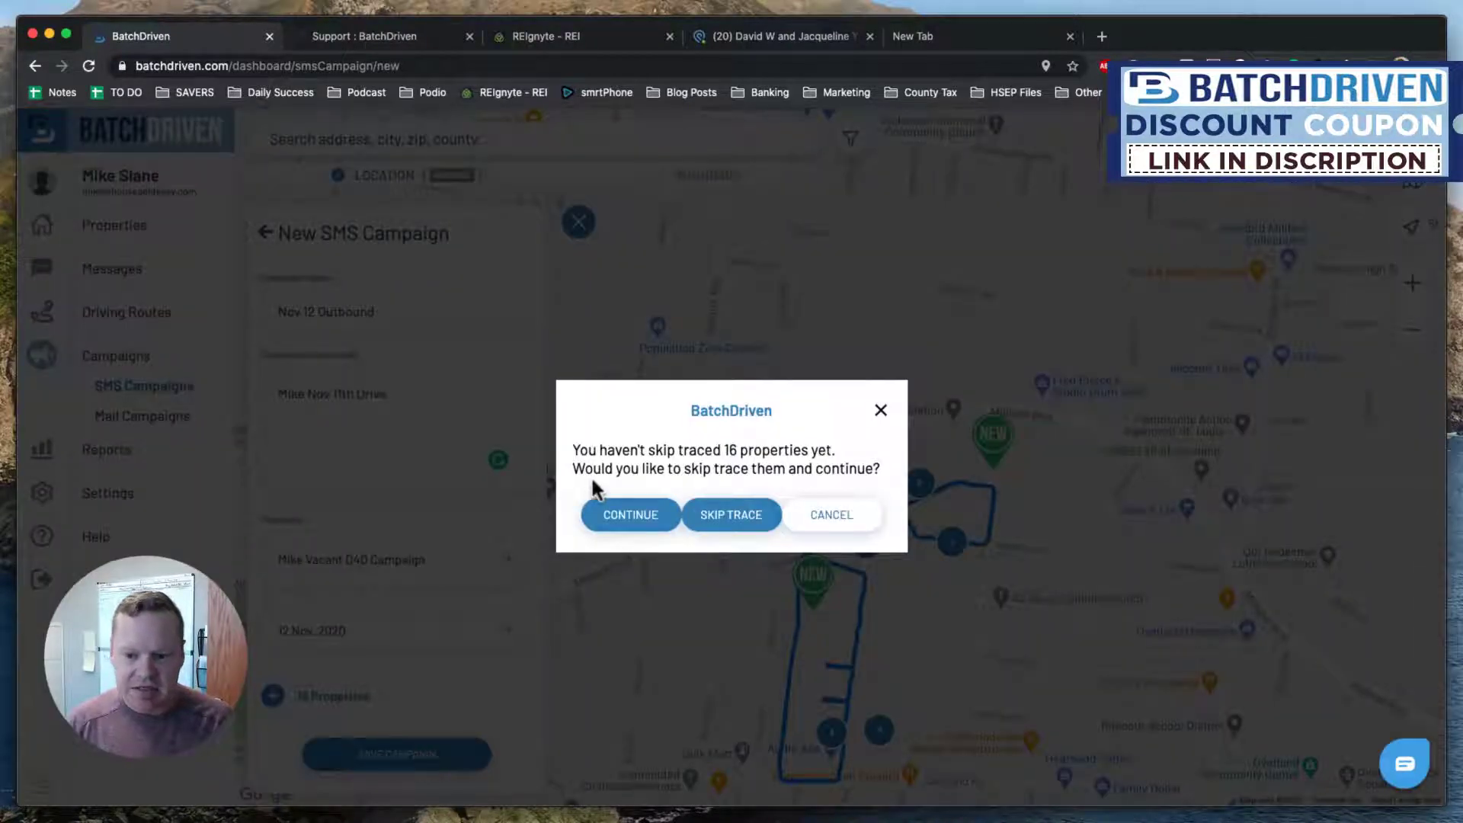
{"action": "left_click", "coordinate": [727, 515]}
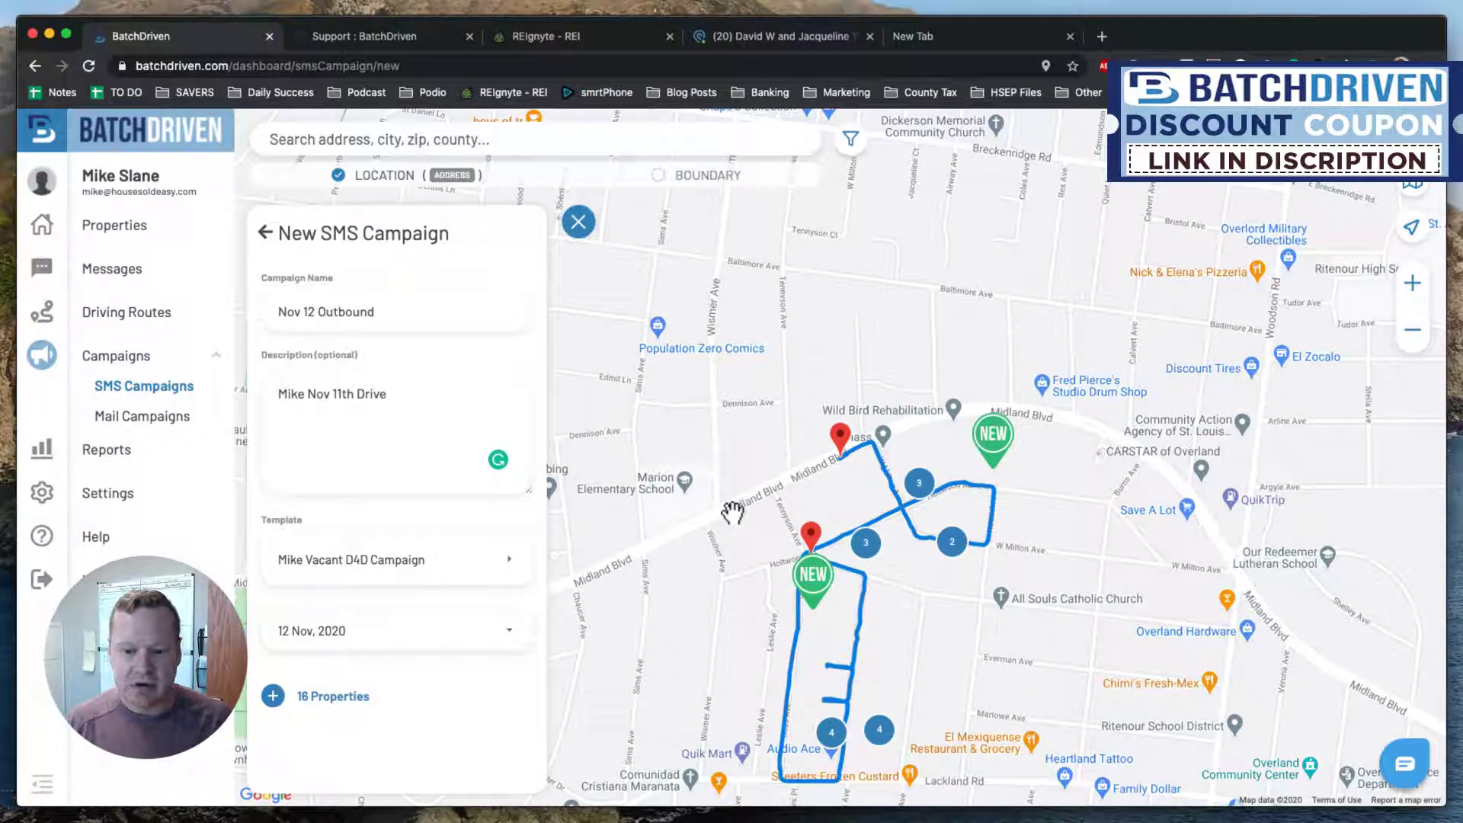
{"action": "scroll", "coordinate": [441, 431], "scroll_direction": "down", "scroll_amount": 2}
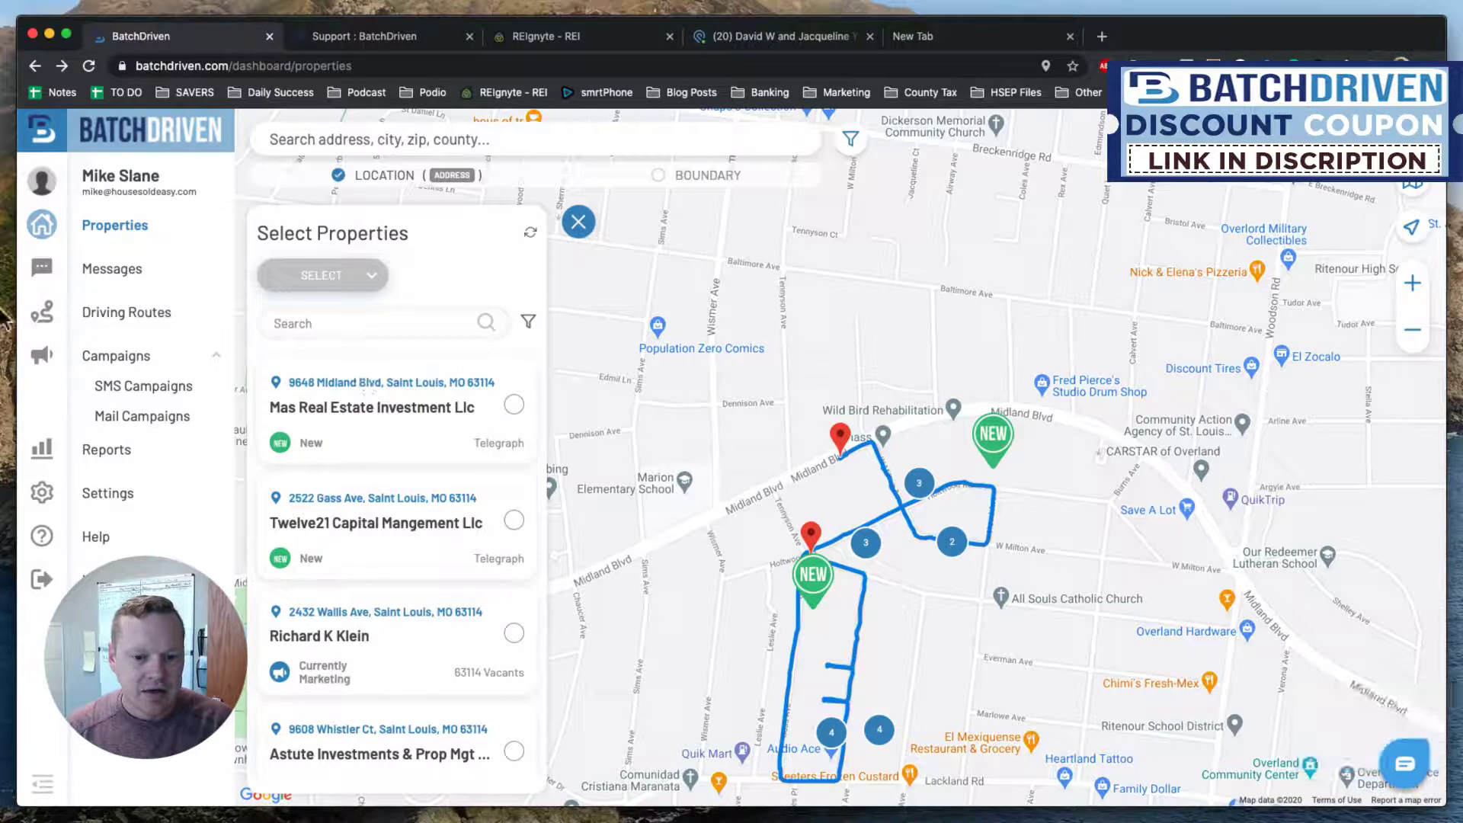
Confirm Nov 12 Outbound in SMS Campaigns, then scroll through the 11/12/2020 outgoing texts in Messages.
{"action": "left_click", "coordinate": [141, 387]}
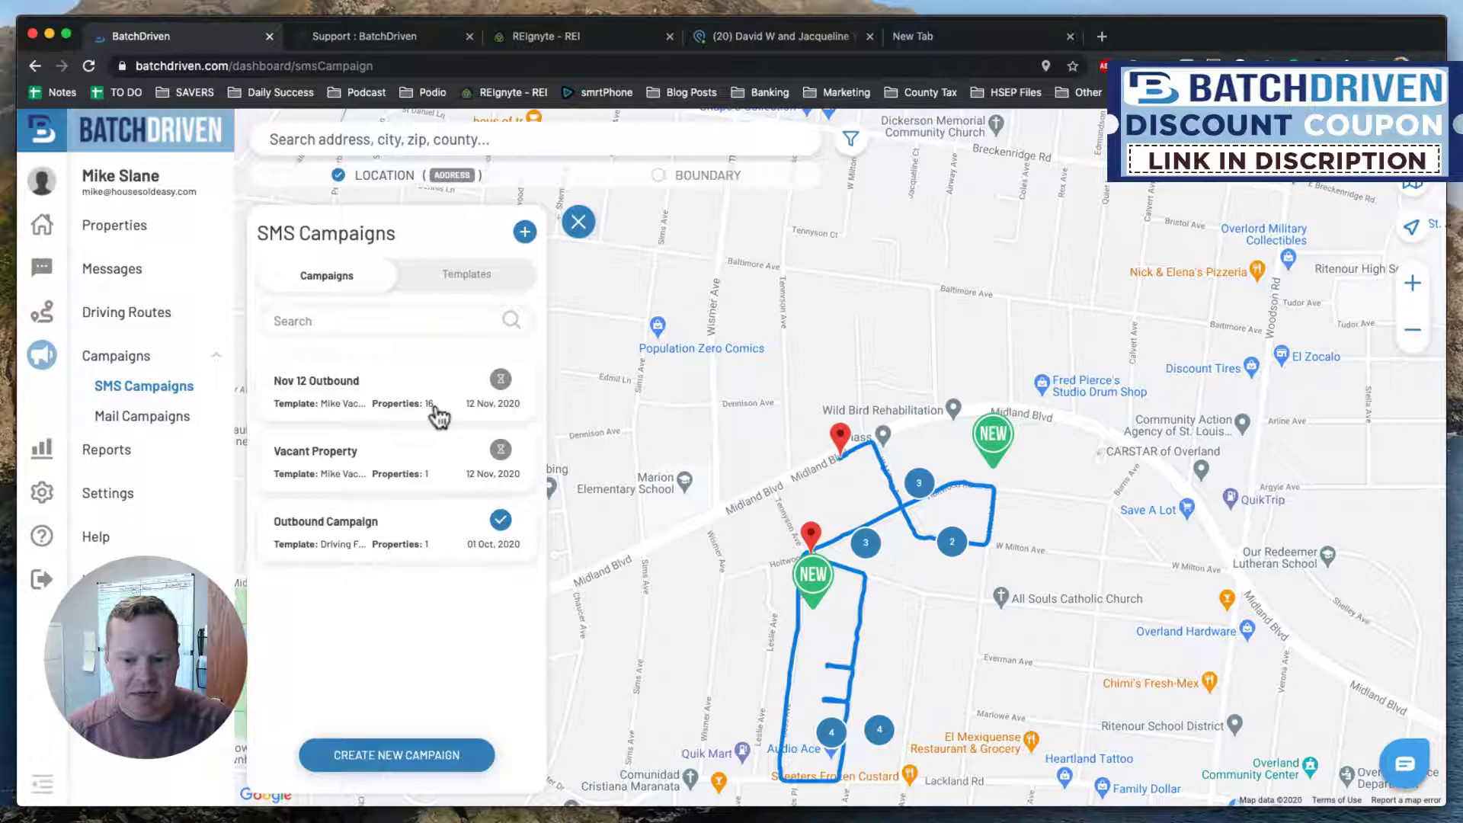
{"action": "left_click", "coordinate": [118, 271]}
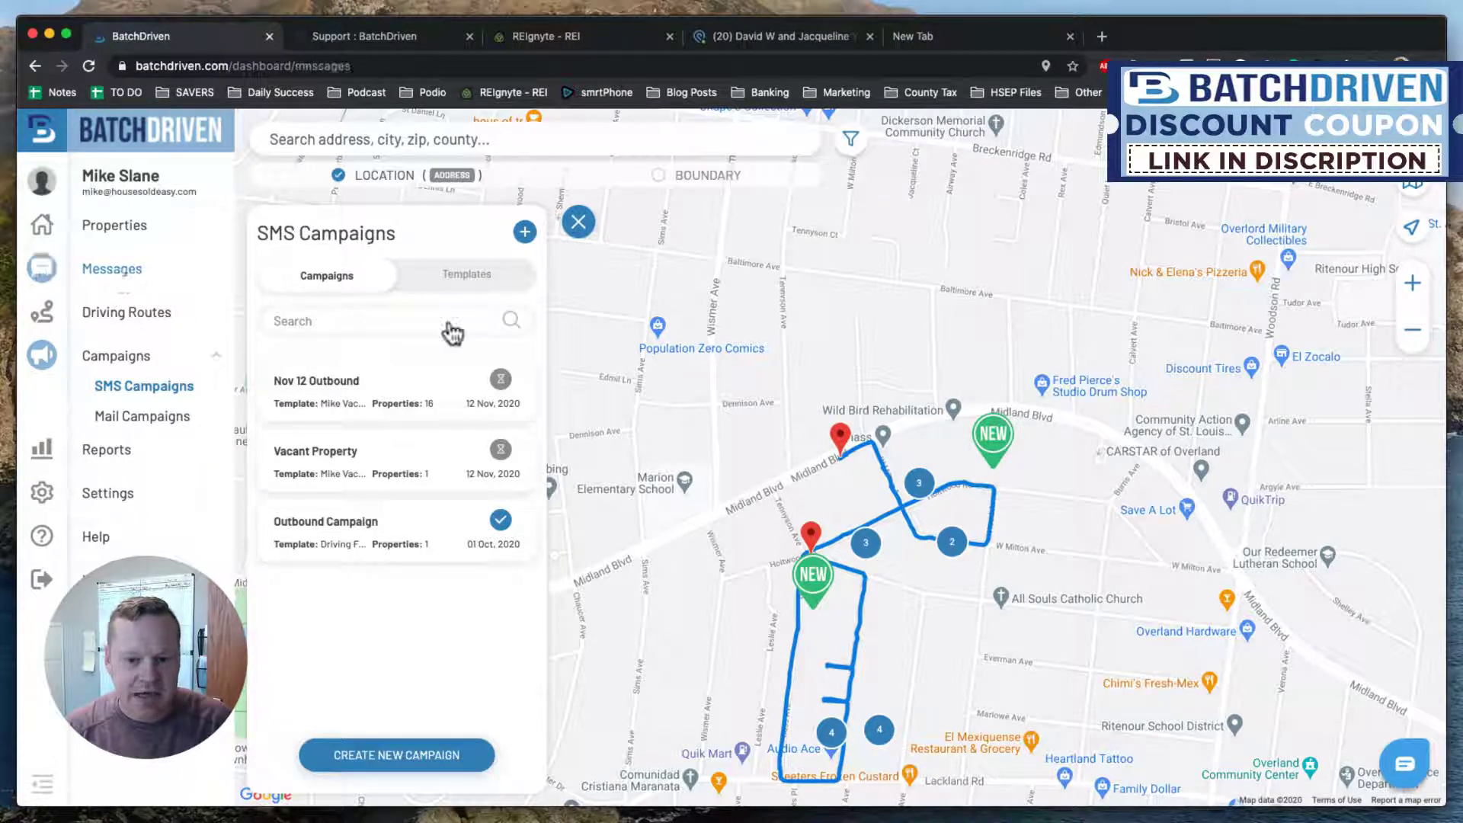
{"action": "scroll", "coordinate": [438, 567], "scroll_direction": "down", "scroll_amount": 2}
{"action": "scroll", "coordinate": [438, 568], "scroll_direction": "down", "scroll_amount": 10}
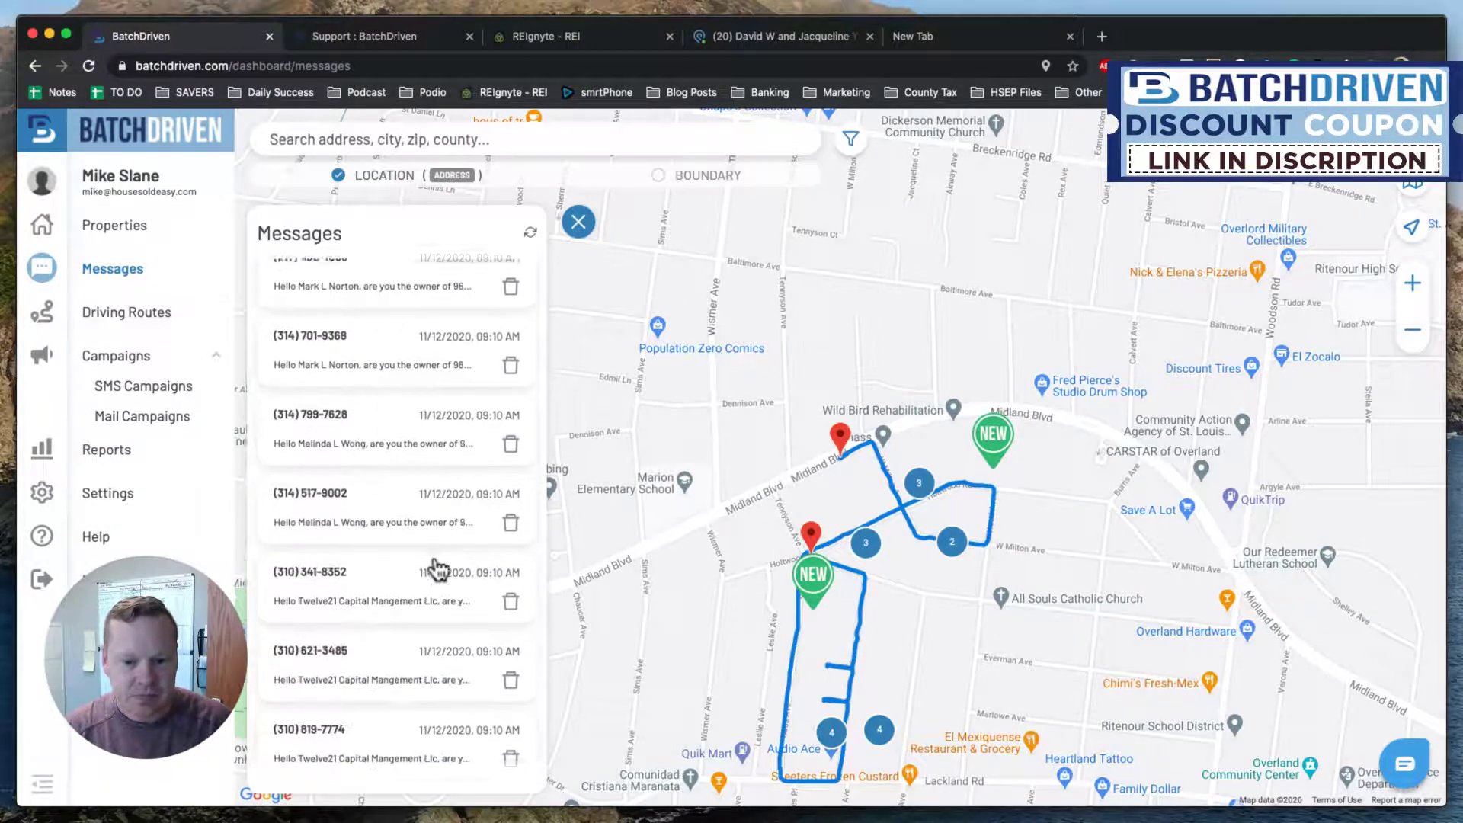
{"action": "scroll", "coordinate": [438, 568], "scroll_direction": "down", "scroll_amount": 6}
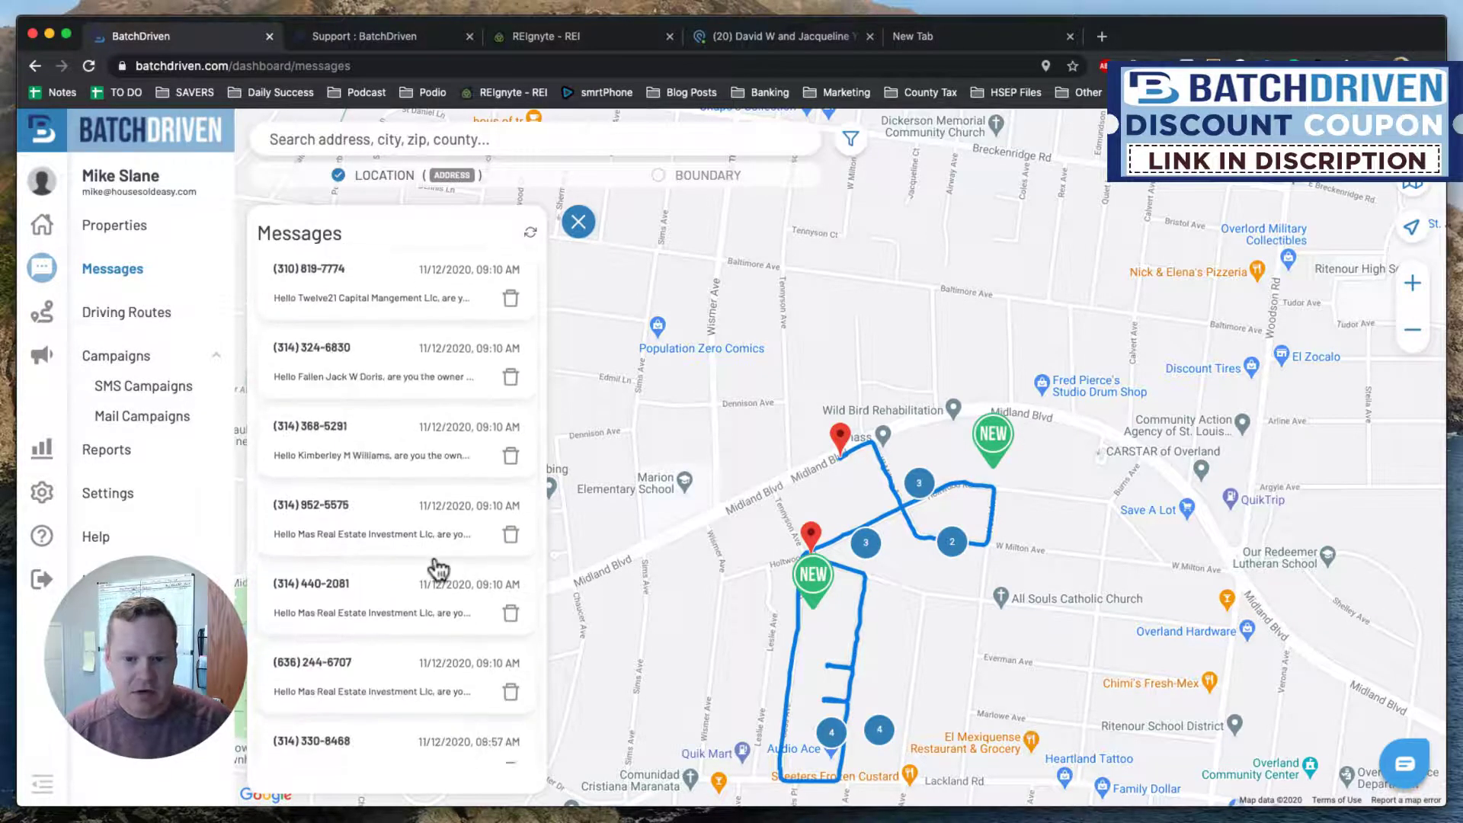
{"action": "scroll", "coordinate": [436, 565], "scroll_direction": "down", "scroll_amount": 1}
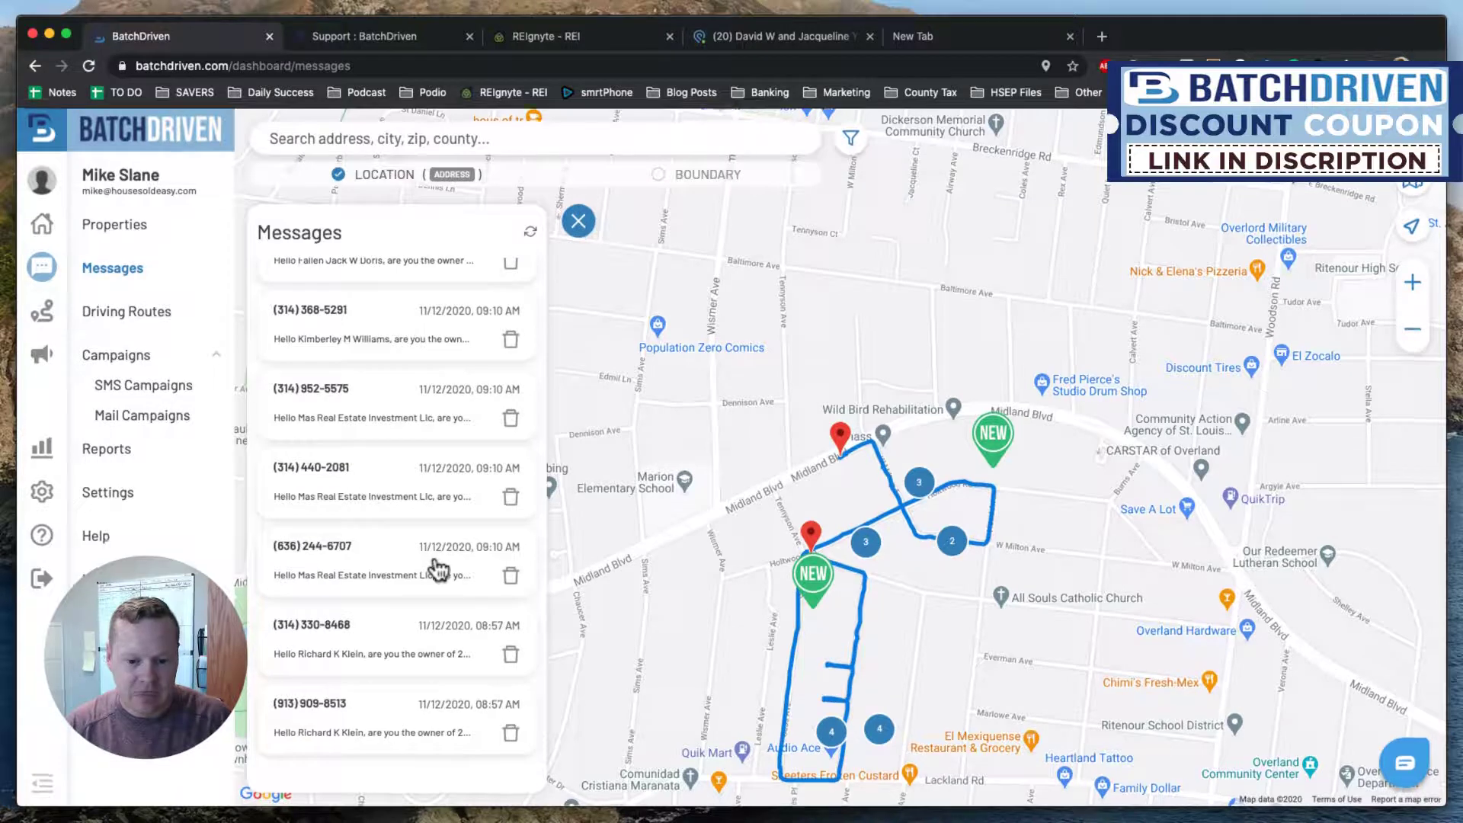
{"action": "scroll", "coordinate": [438, 568], "scroll_direction": "down", "scroll_amount": 5}
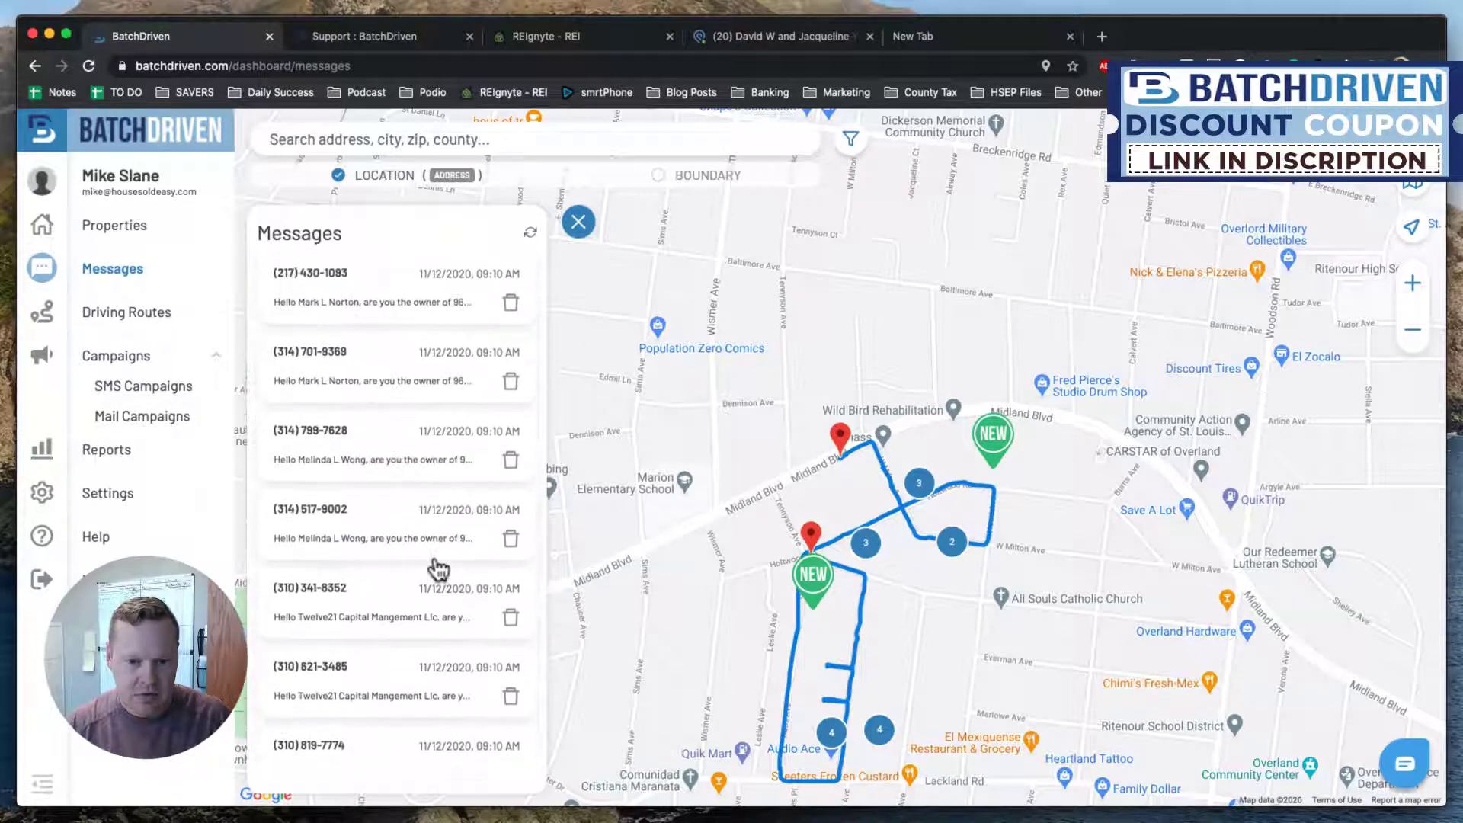
{"action": "scroll", "coordinate": [436, 567], "scroll_direction": "up", "scroll_amount": 3}
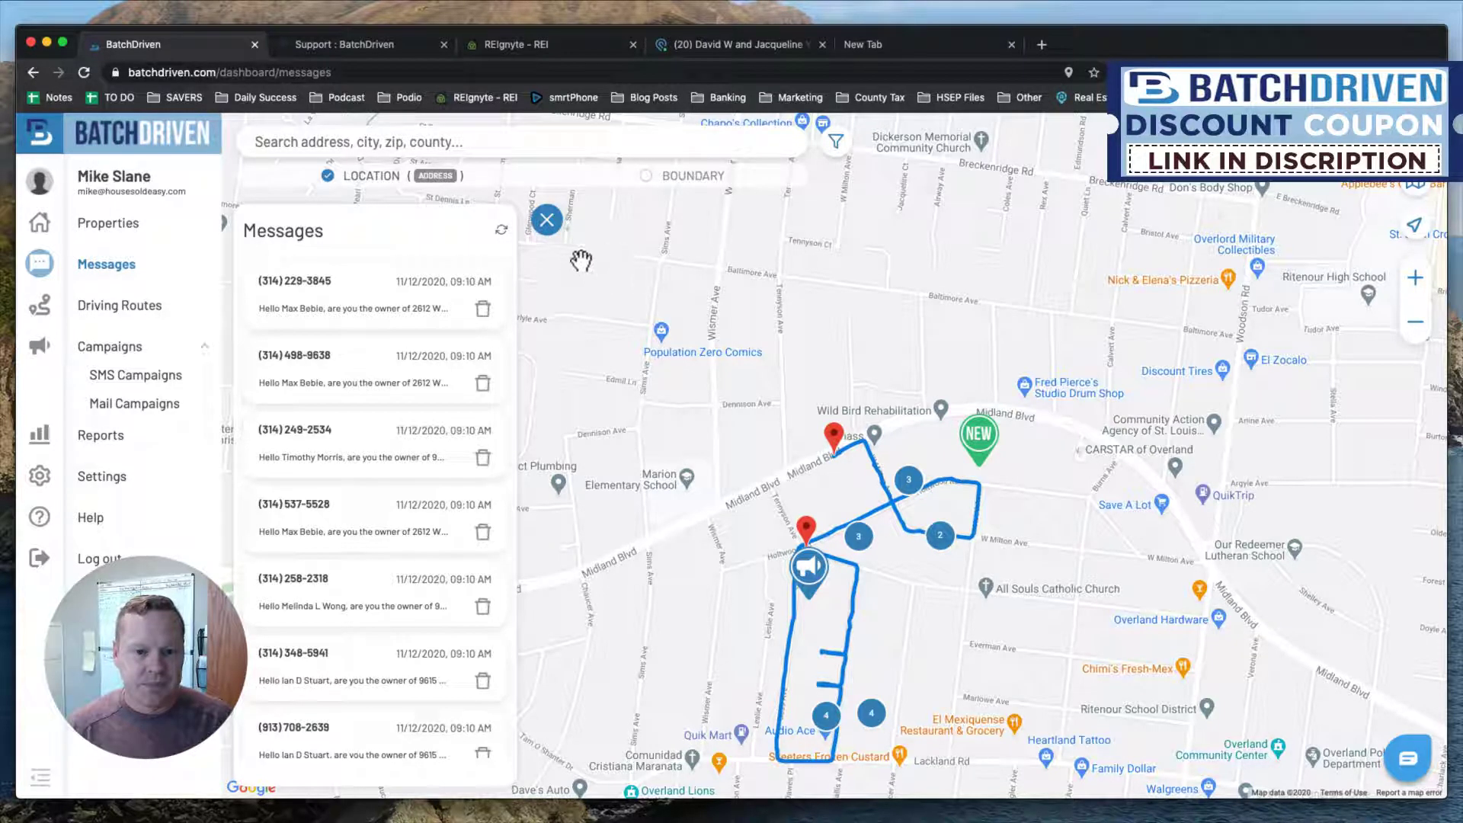
Zoom and pan the map along the route east of Midland Blvd, then return to the replies in Messages.
{"action": "double_click", "coordinate": [548, 219]}
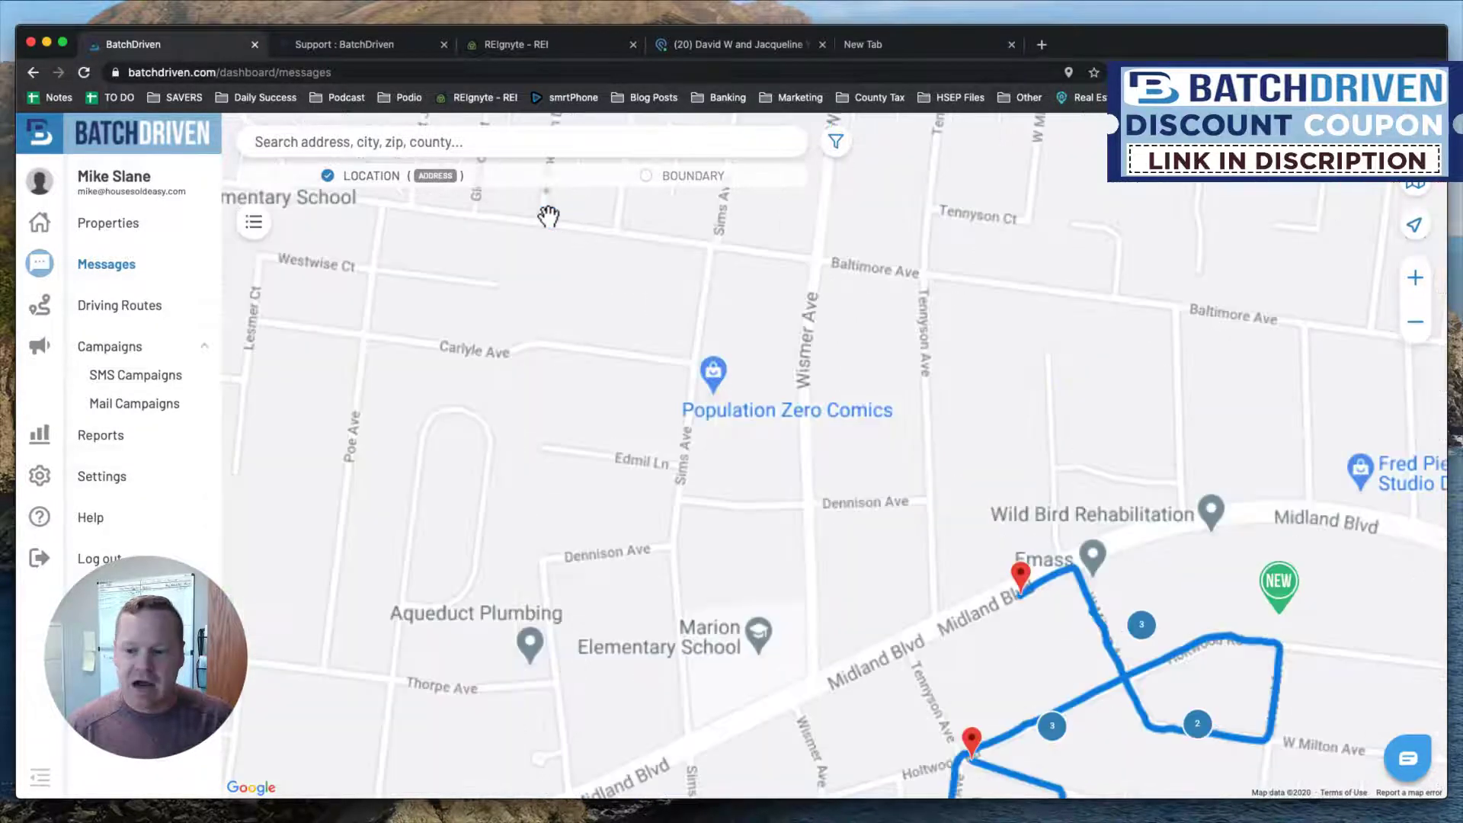
{"action": "double_click", "coordinate": [548, 217]}
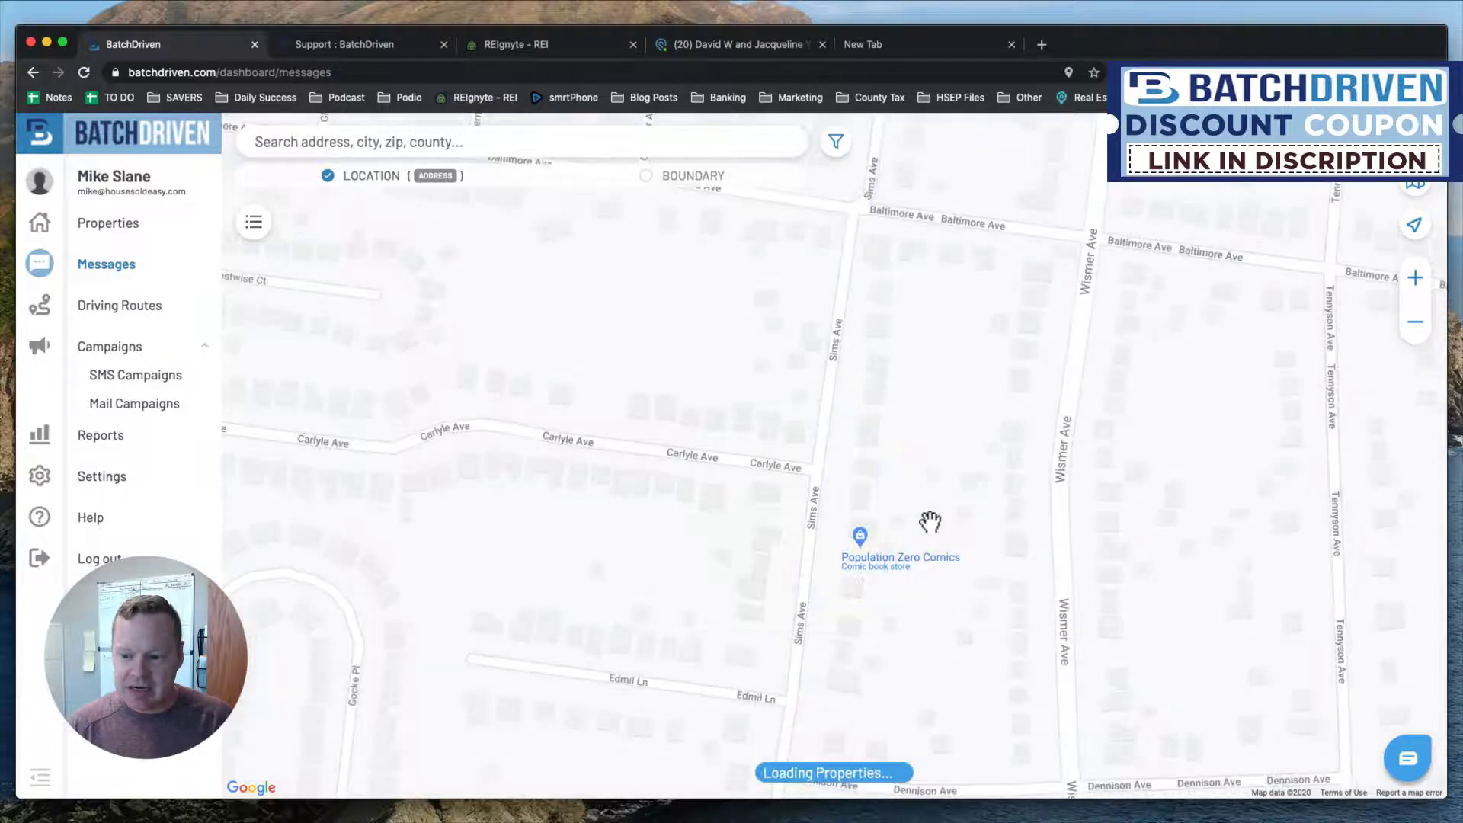
{"action": "scroll", "coordinate": [929, 522], "scroll_direction": "down", "scroll_amount": 3}
{"action": "left_click_drag", "start_coordinate": [957, 556], "coordinate": [693, 330]}
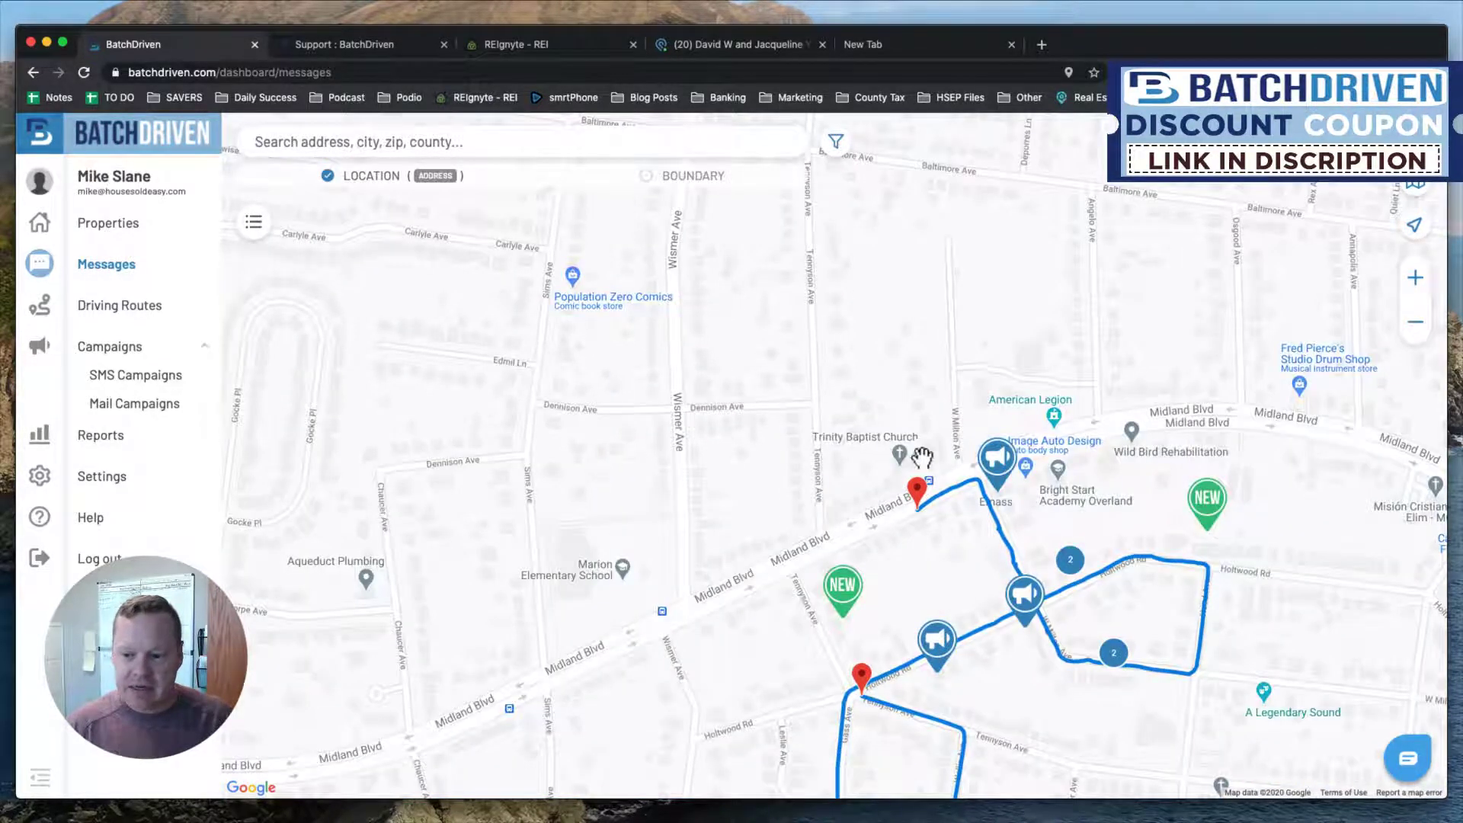
{"action": "left_click_drag", "start_coordinate": [998, 423], "coordinate": [767, 317]}
{"action": "left_click_drag", "start_coordinate": [999, 550], "coordinate": [1023, 446]}
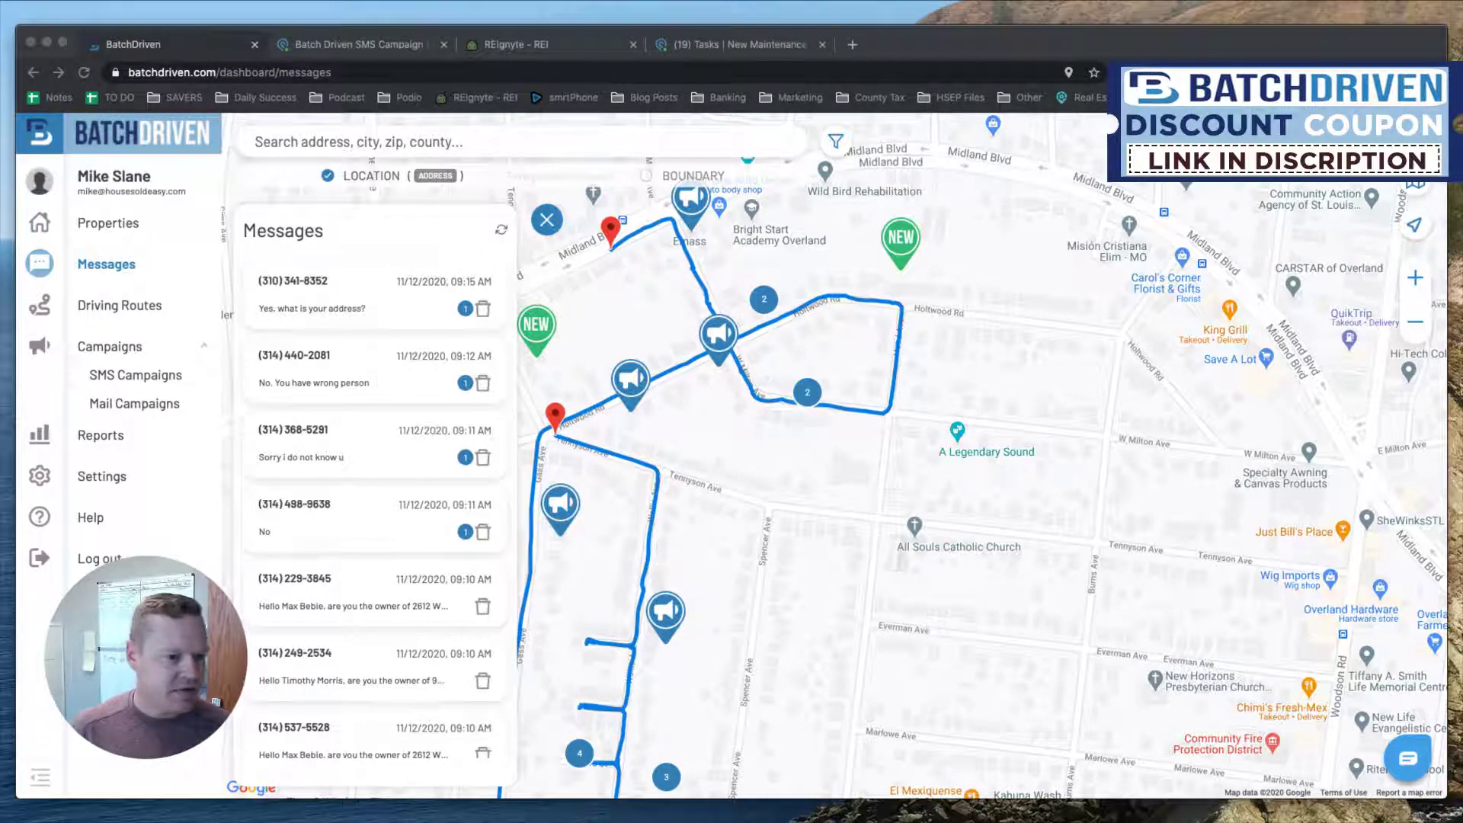
{"action": "left_click", "coordinate": [373, 303]}
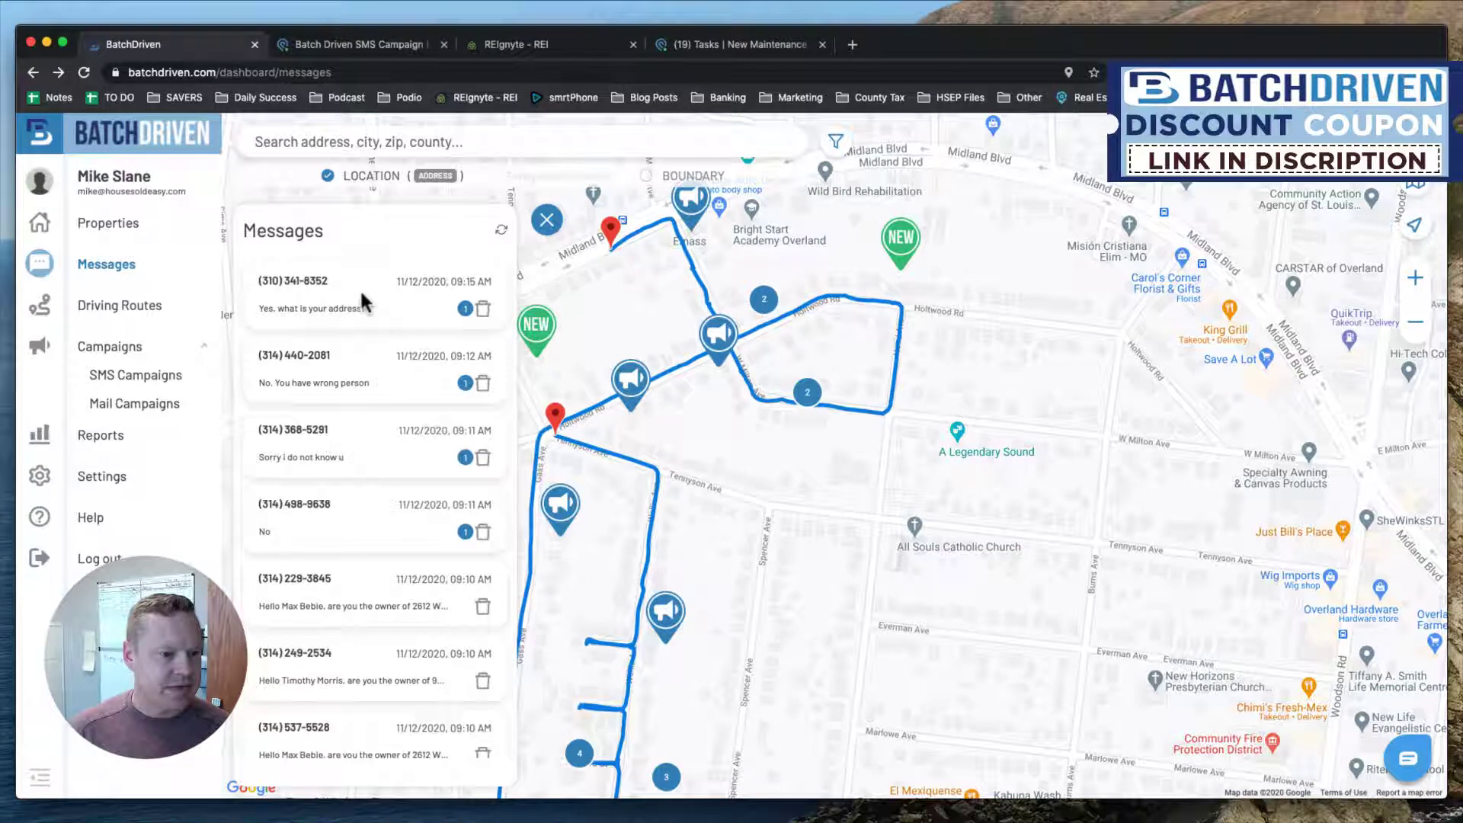
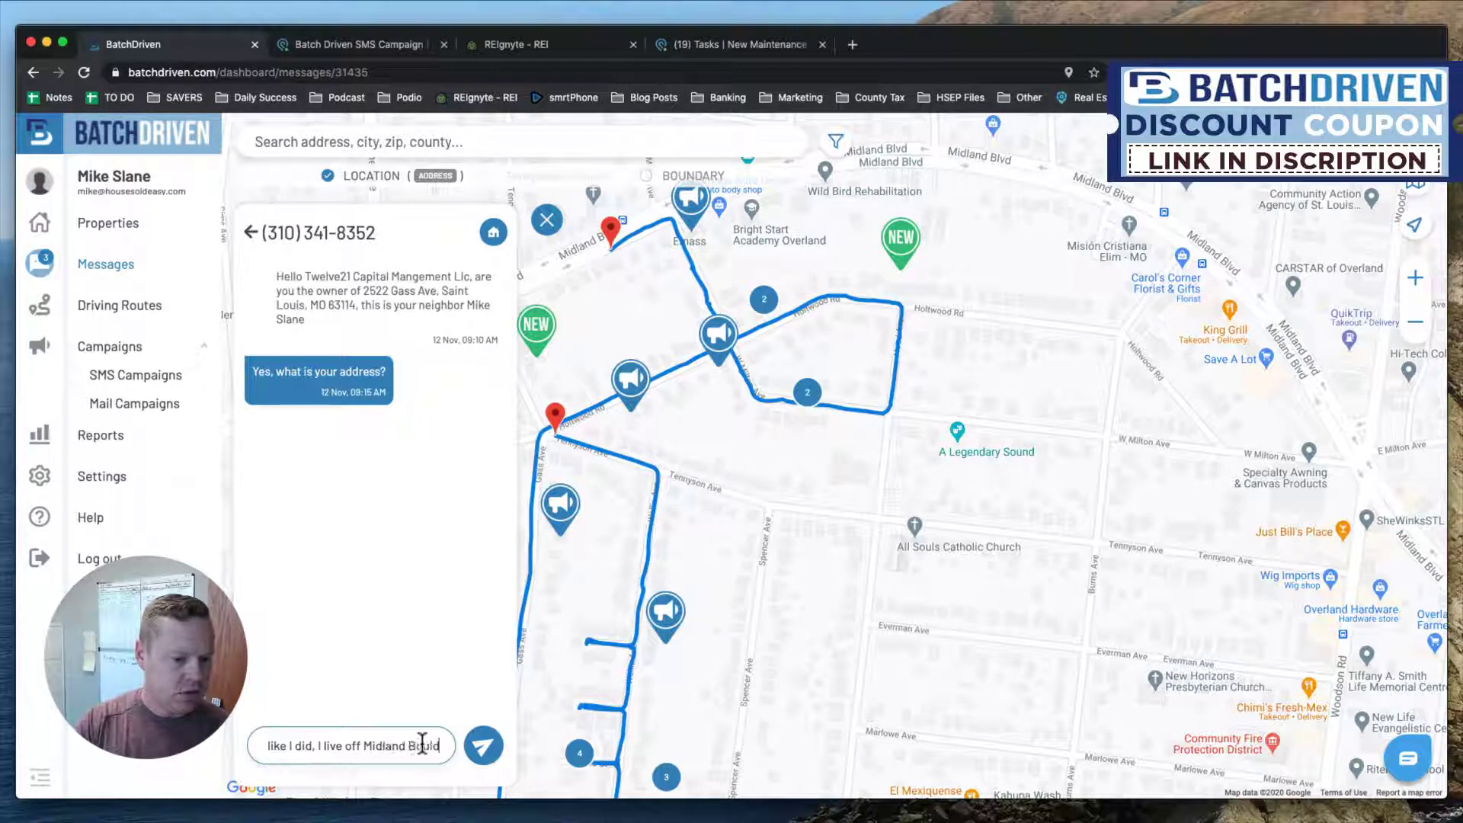
Send the home-address reply, then ask 'You interested in selling that one?'.
{"action": "key", "text": "Return"}
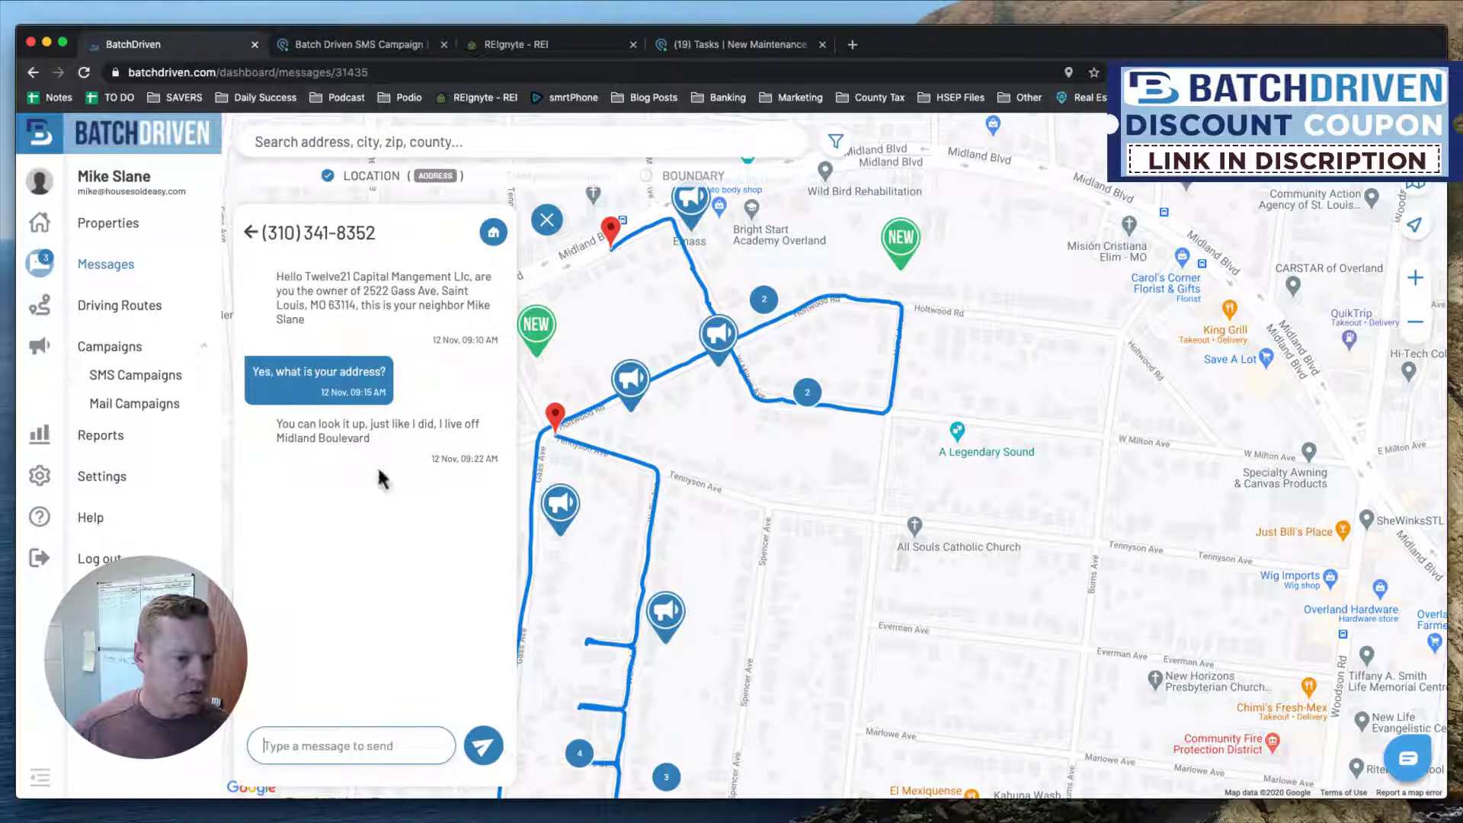
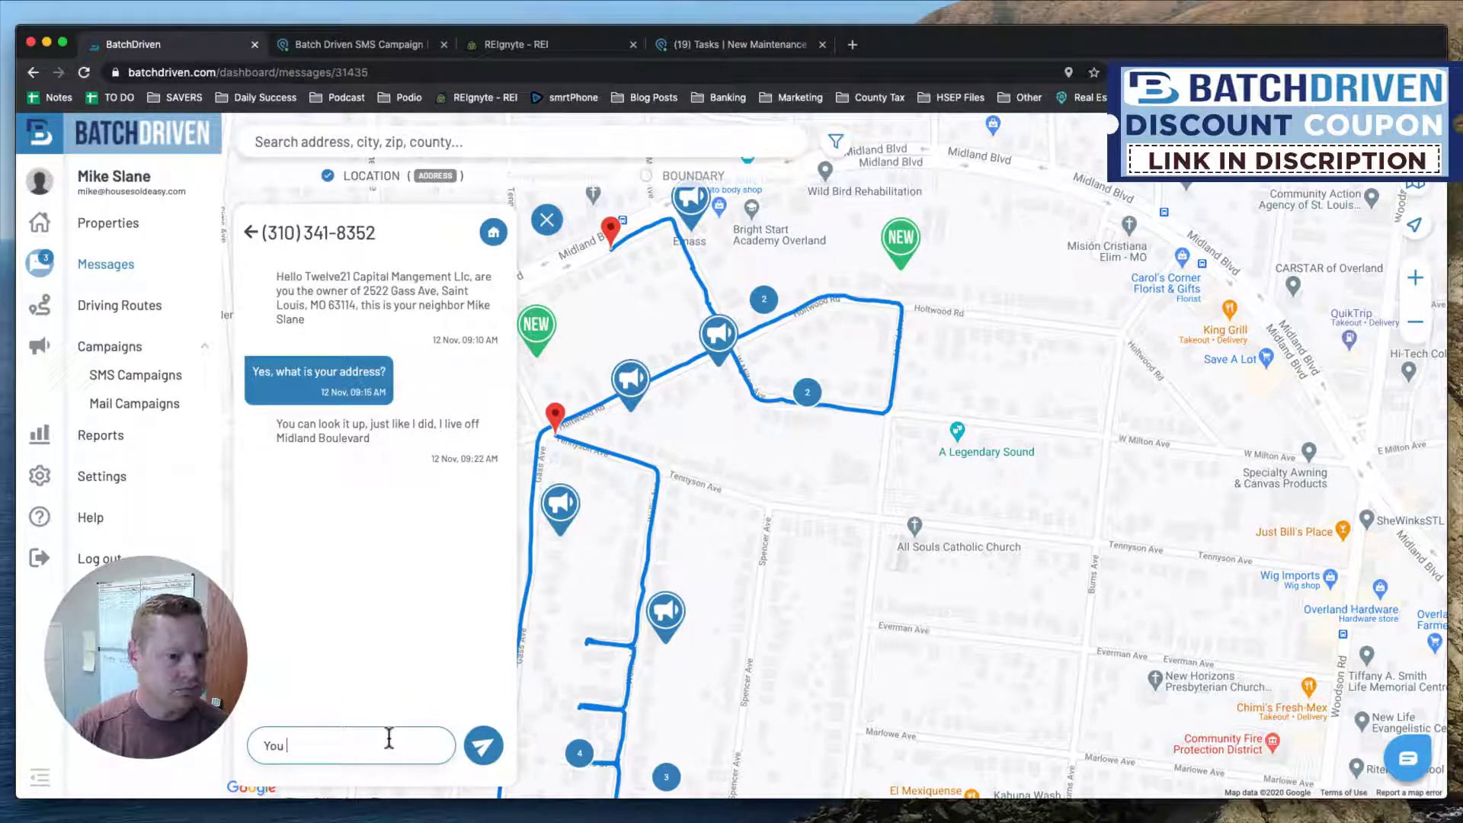
{"action": "key", "text": "Return"}
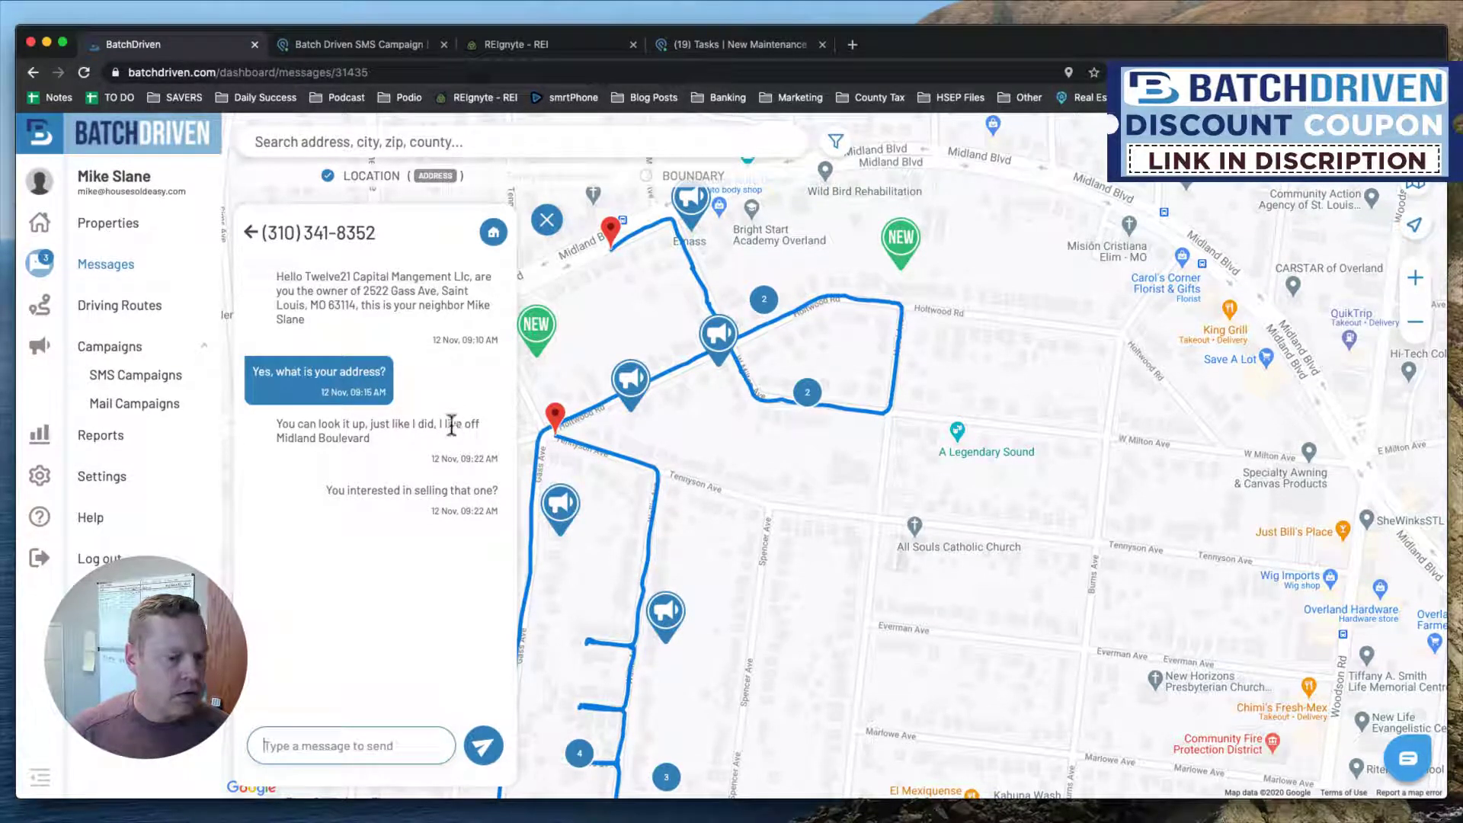
Open the property behind the 'No. You have wrong person' reply and stop all its campaigns.
{"action": "left_click", "coordinate": [250, 232]}
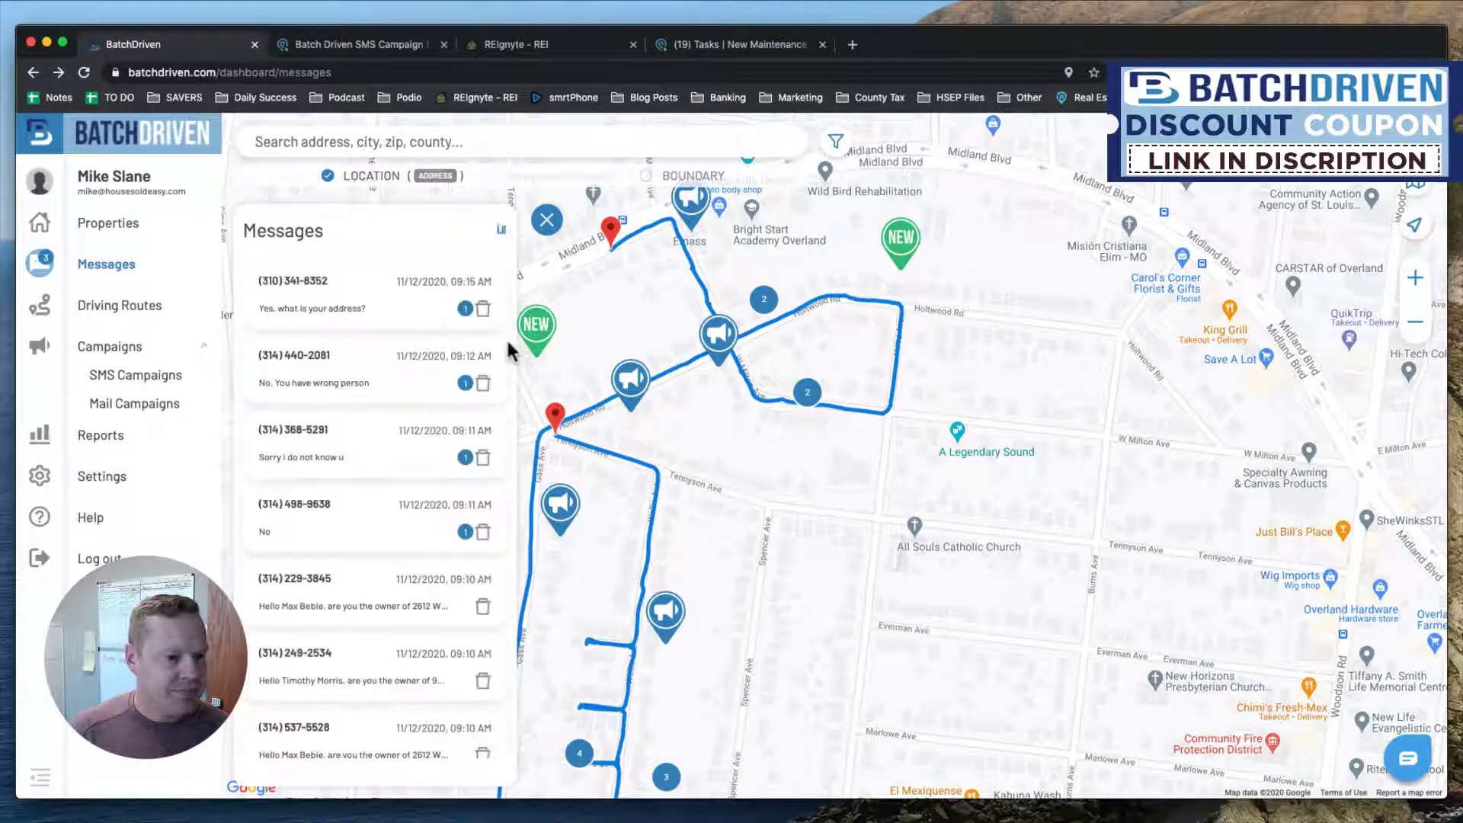
{"action": "left_click", "coordinate": [366, 382]}
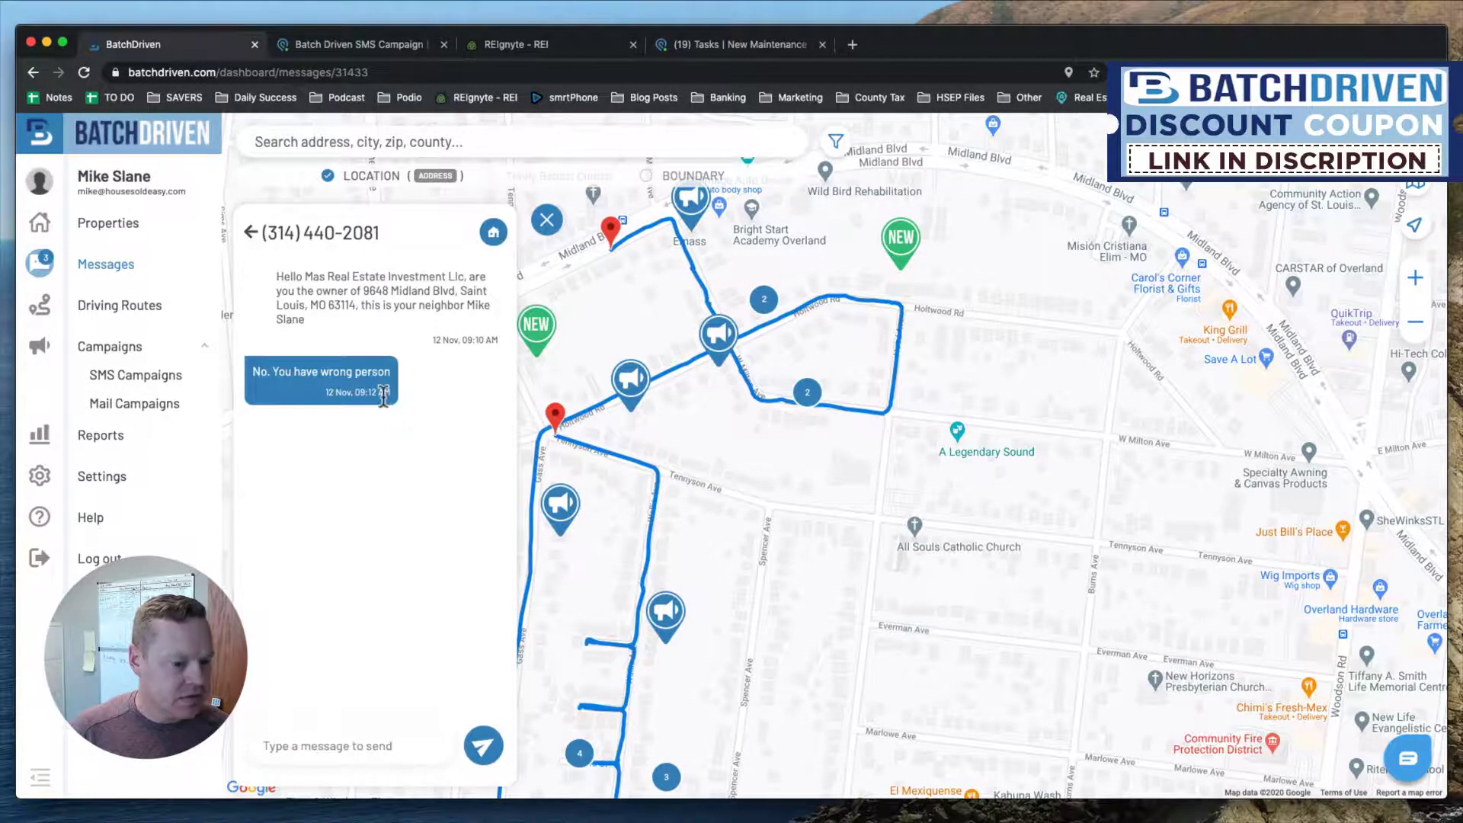
{"action": "mouse_move", "coordinate": [494, 236]}
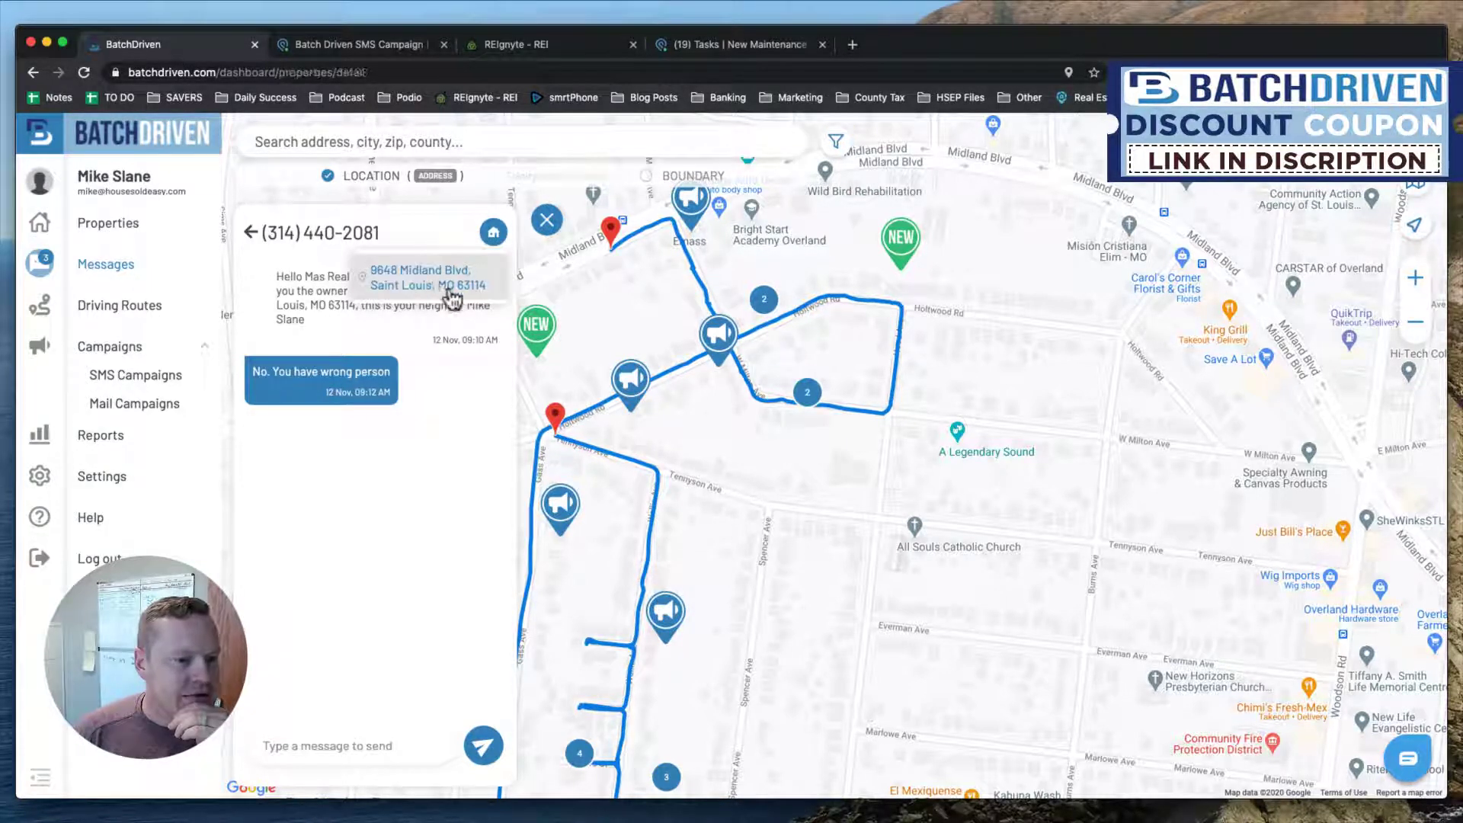
{"action": "left_click", "coordinate": [450, 286]}
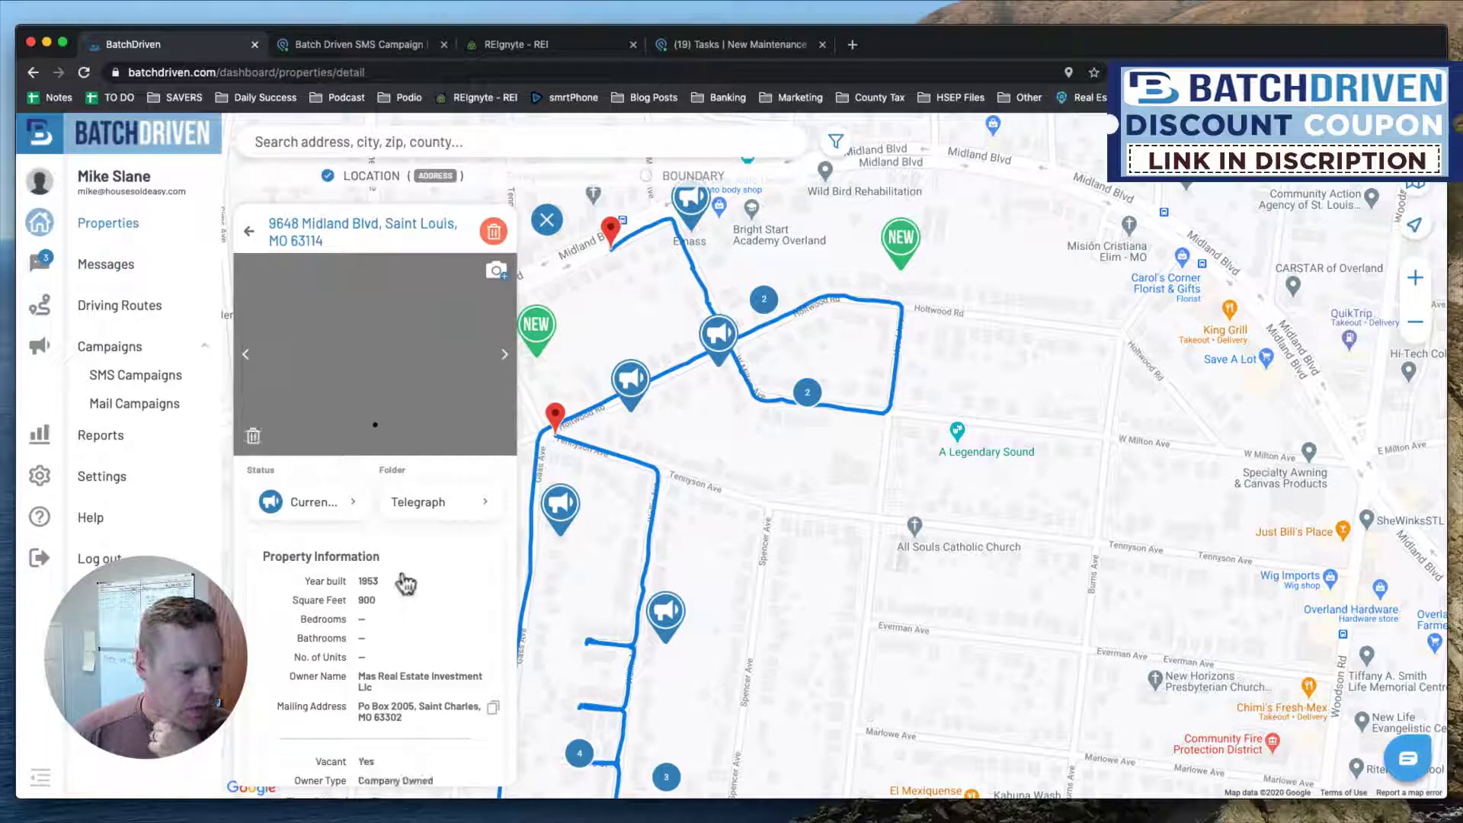
{"action": "scroll", "coordinate": [404, 582], "scroll_direction": "down", "scroll_amount": 3}
{"action": "scroll", "coordinate": [404, 583], "scroll_direction": "down", "scroll_amount": 10}
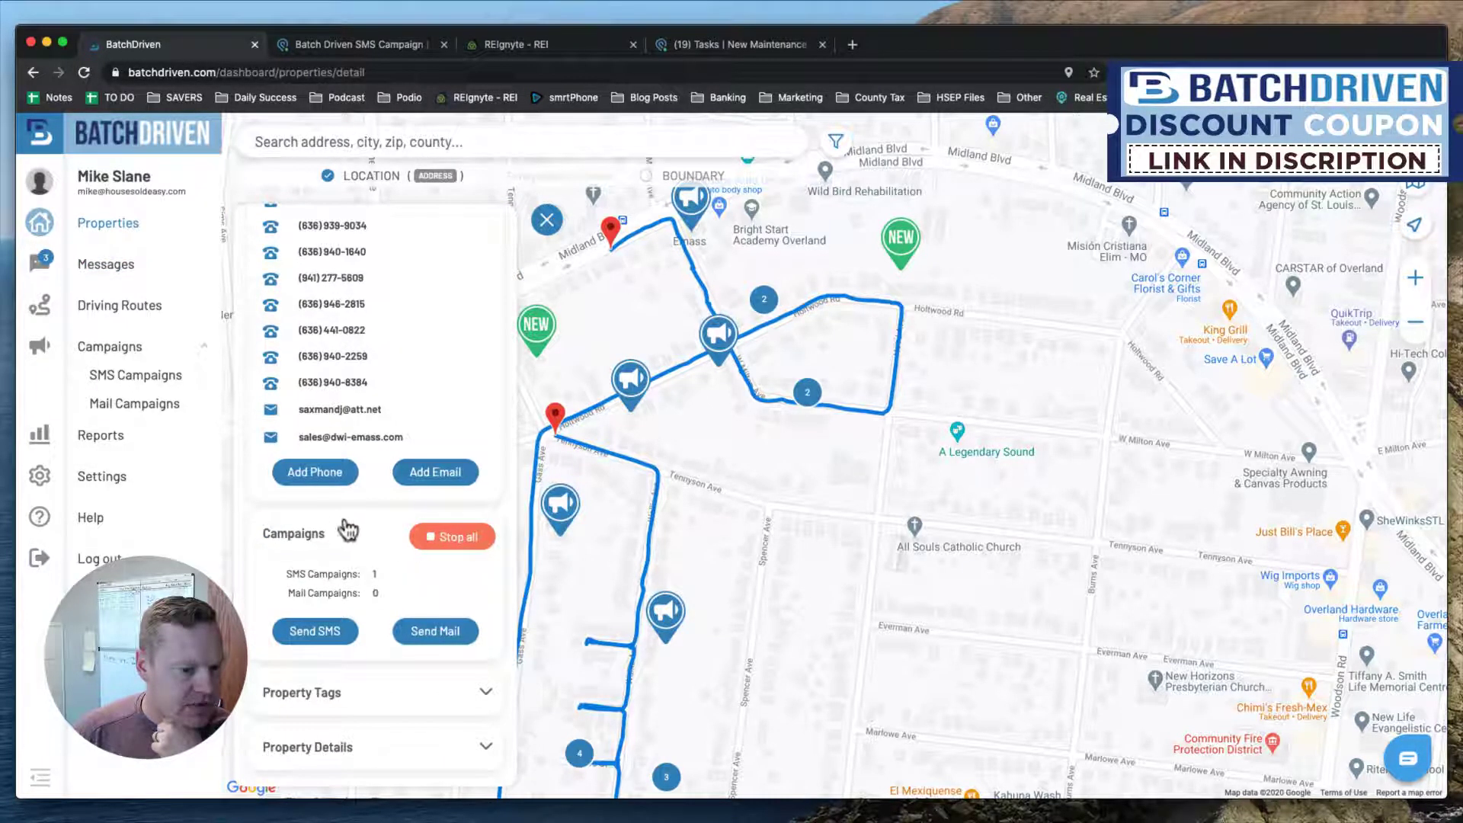
{"action": "left_click", "coordinate": [429, 539]}
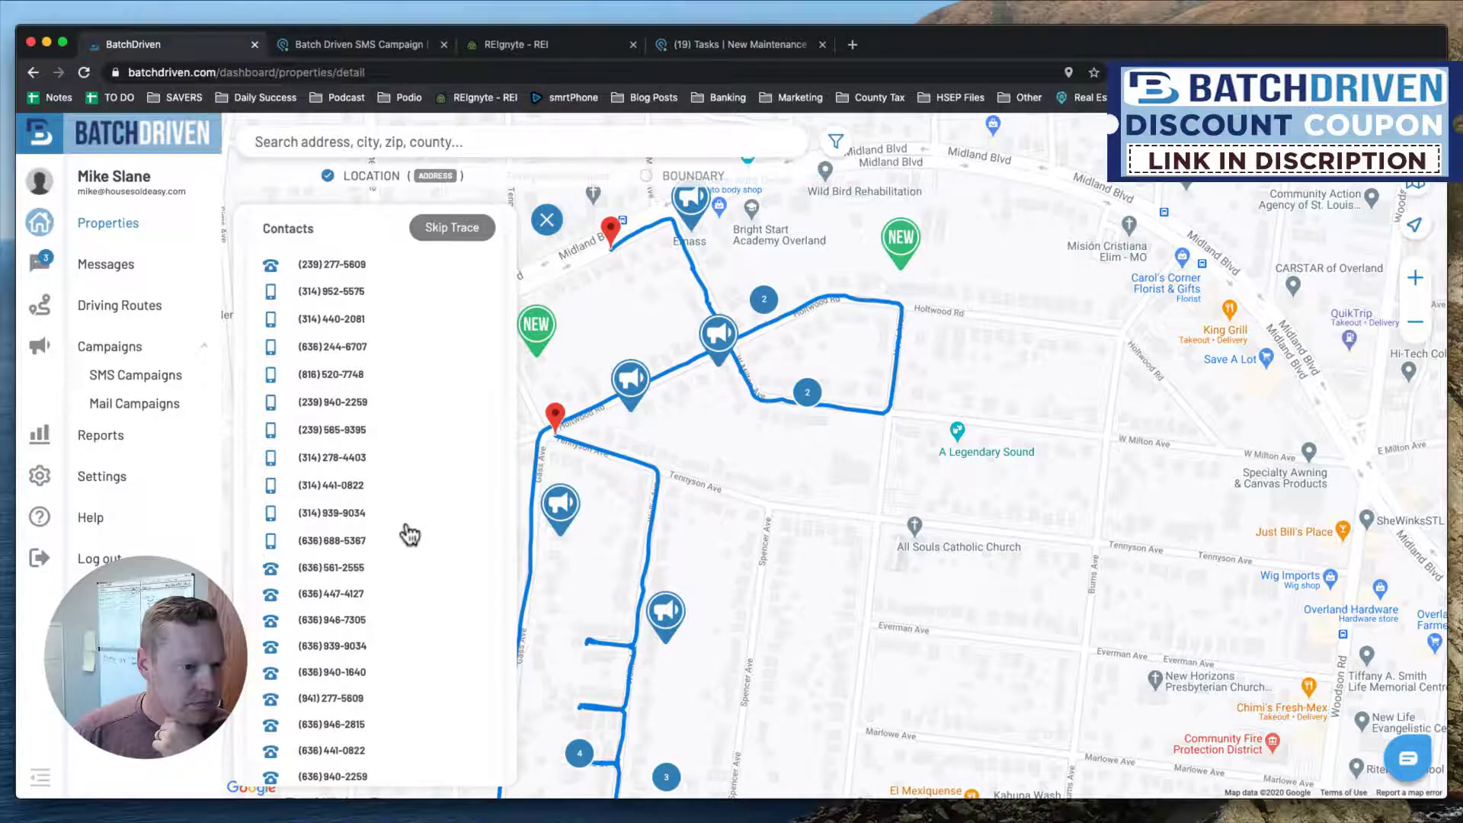
{"action": "scroll", "coordinate": [410, 535], "scroll_direction": "down", "scroll_amount": 10}
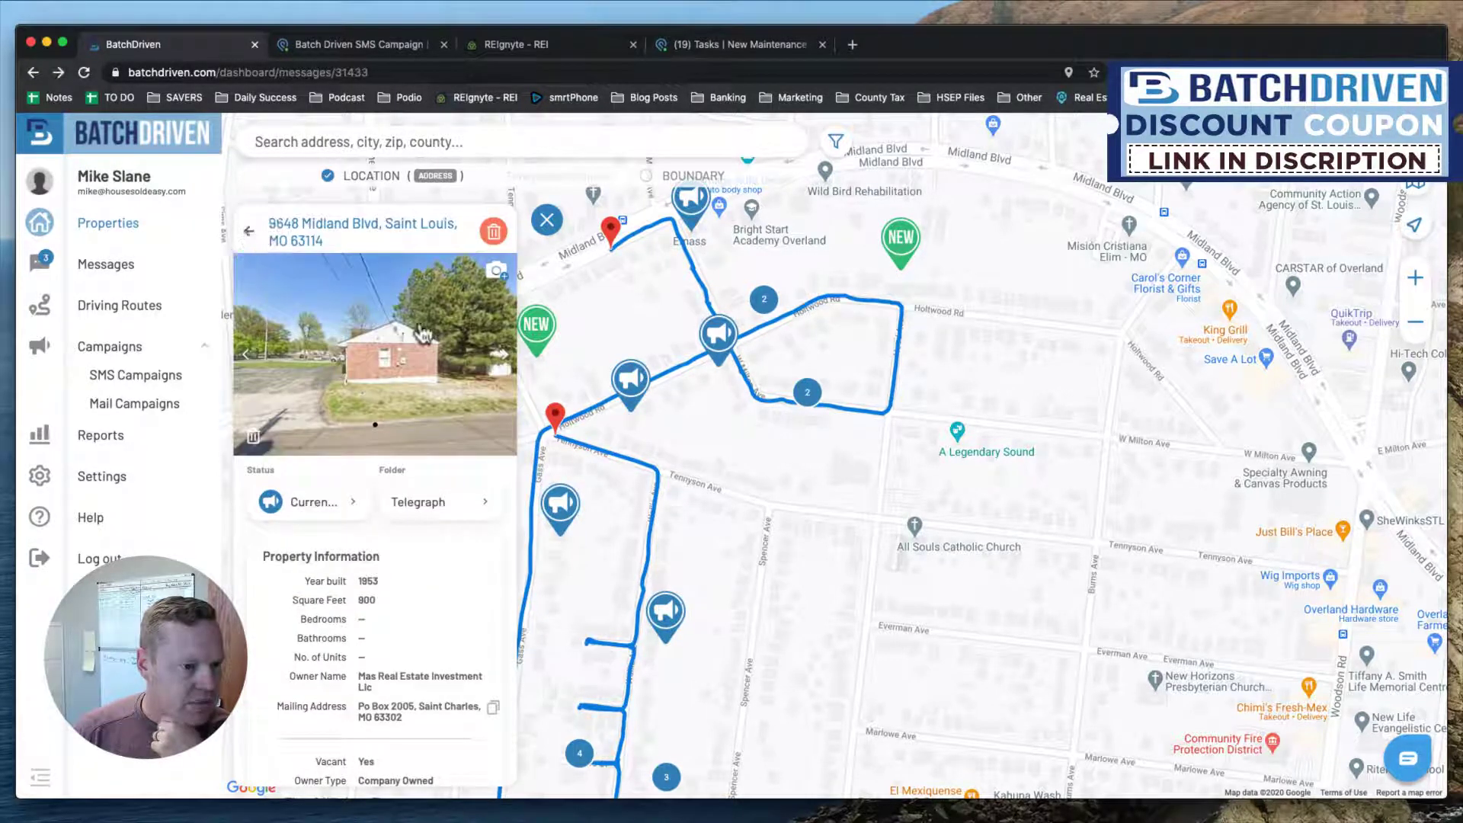
Send 'Sorry' in the wrong-person thread and go back to the inbox.
{"action": "left_click", "coordinate": [248, 235]}
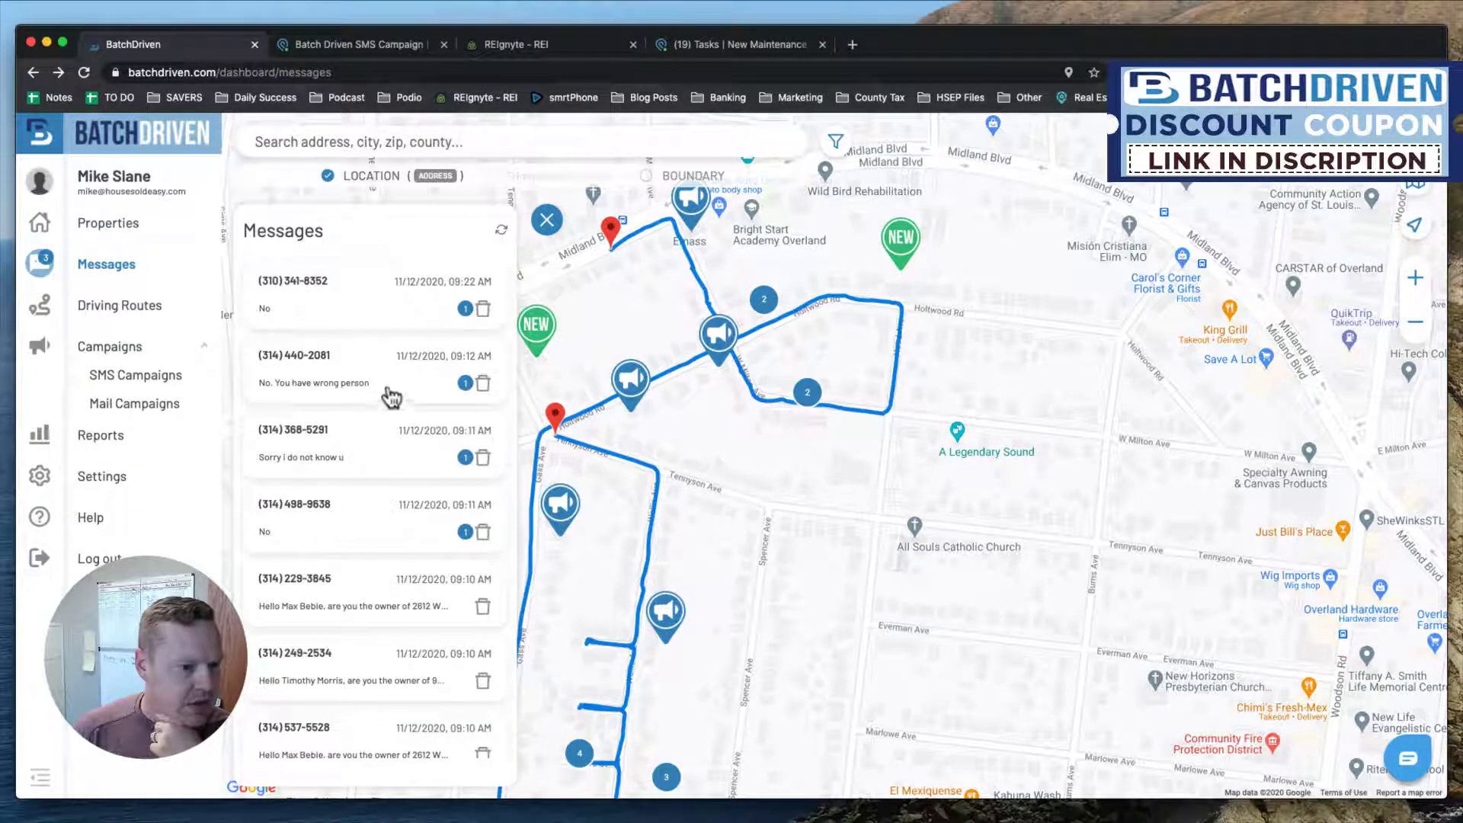
{"action": "left_click", "coordinate": [418, 389]}
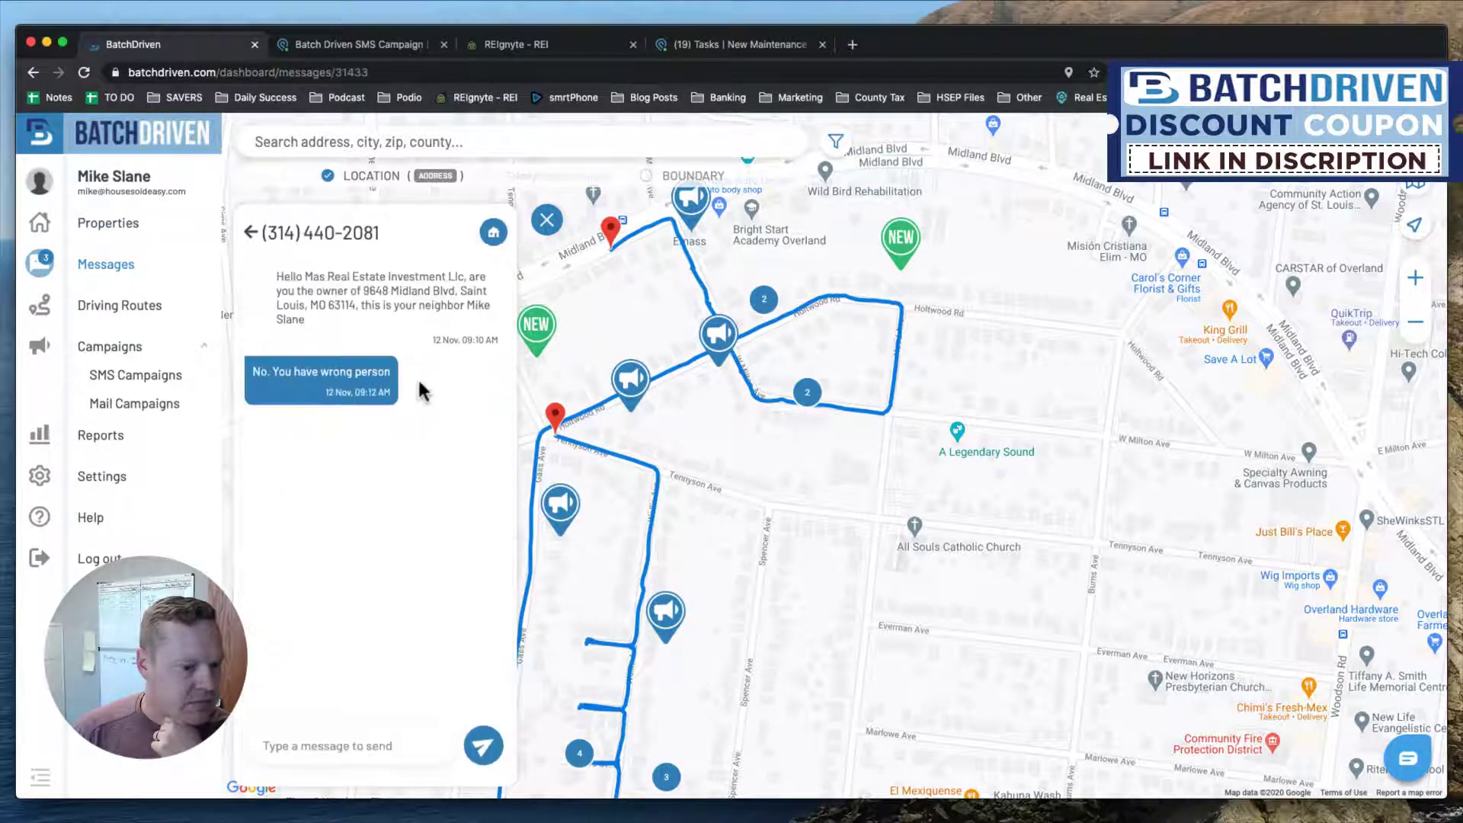
{"action": "type", "text": "SOrry,"}
{"action": "key", "text": "BackSpace"}
{"action": "key", "text": "BackSpace"}
{"action": "key", "text": "BackSpace"}
{"action": "key", "text": "BackSpace"}
{"action": "key", "text": "BackSpace"}
{"action": "key", "text": "BackSpace"}
{"action": "type", "text": "orry"}
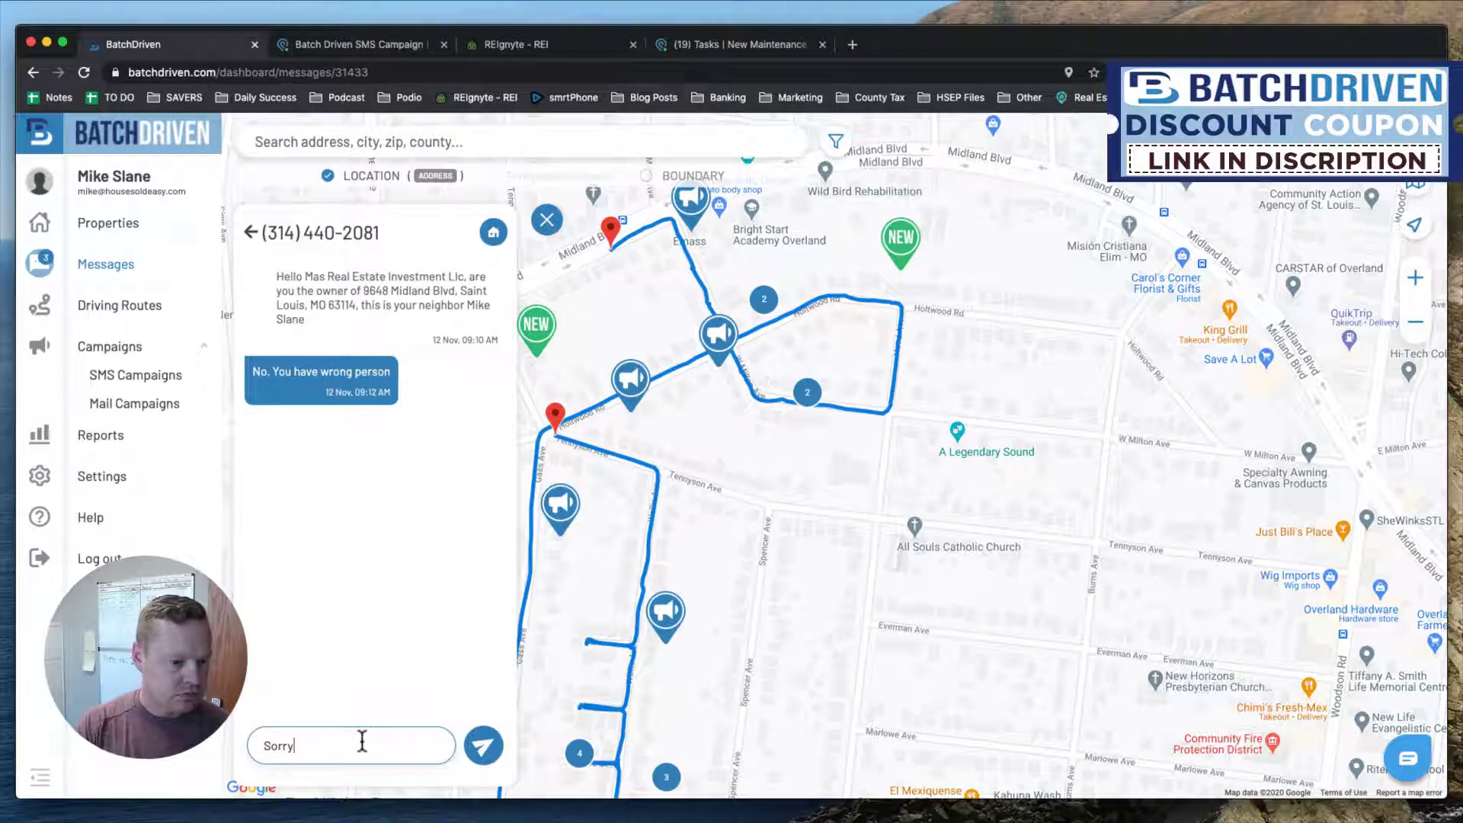
{"action": "key", "text": "Return"}
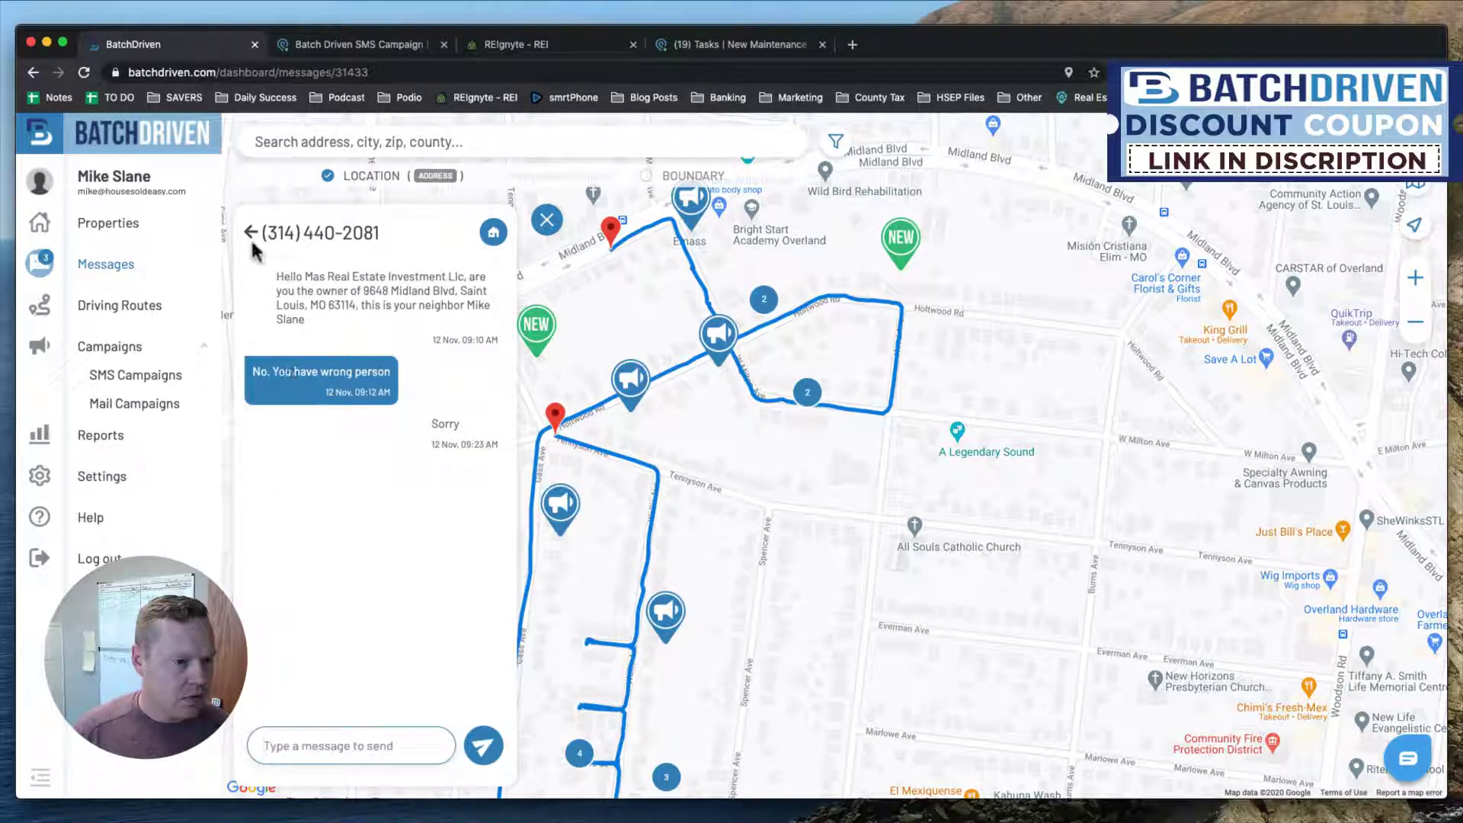
{"action": "left_click", "coordinate": [255, 242]}
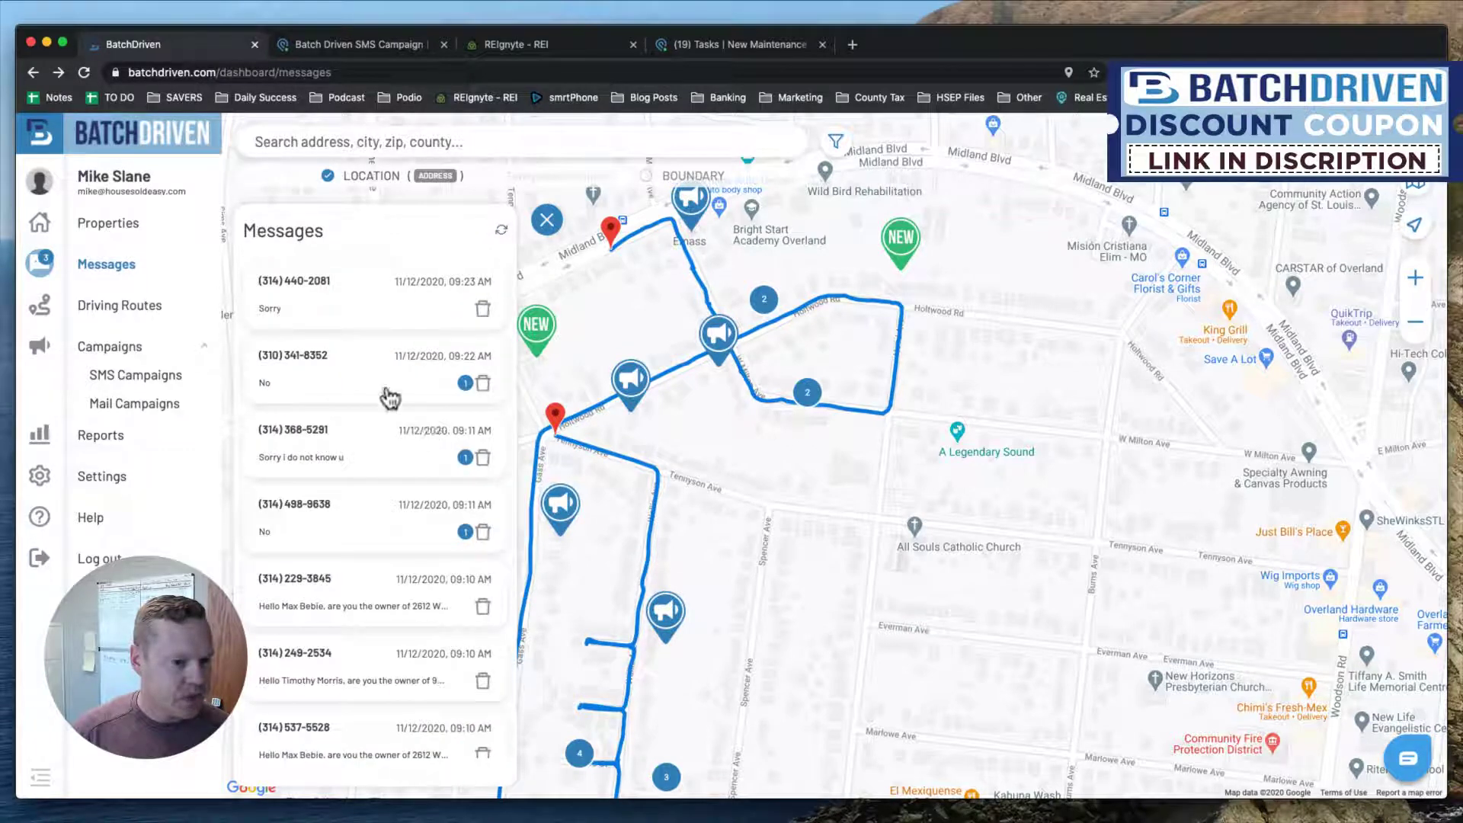
Find and open the thread where the responder said 'No', showing its property address.
{"action": "left_click", "coordinate": [383, 385]}
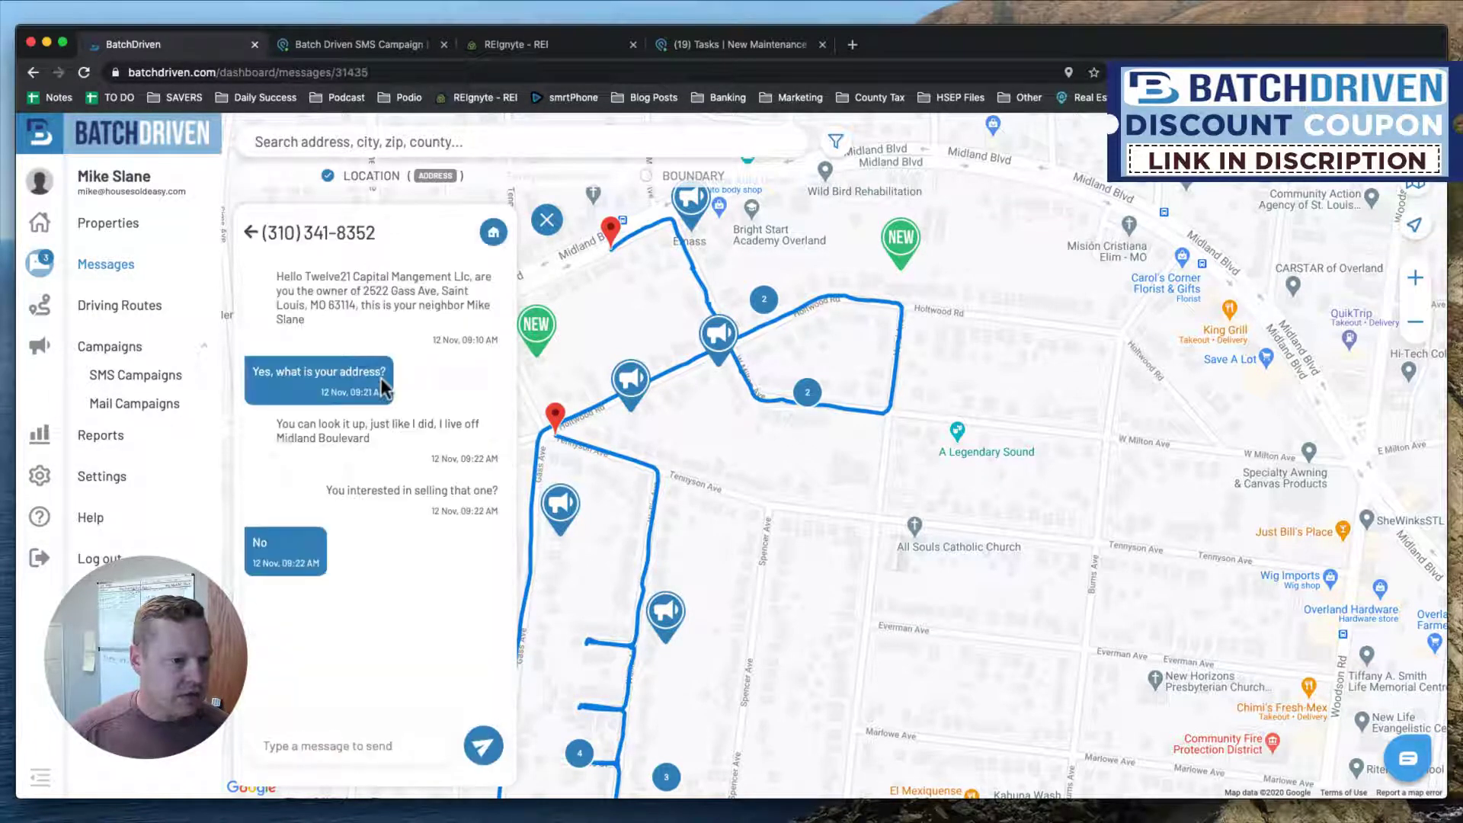
{"action": "left_click", "coordinate": [251, 234]}
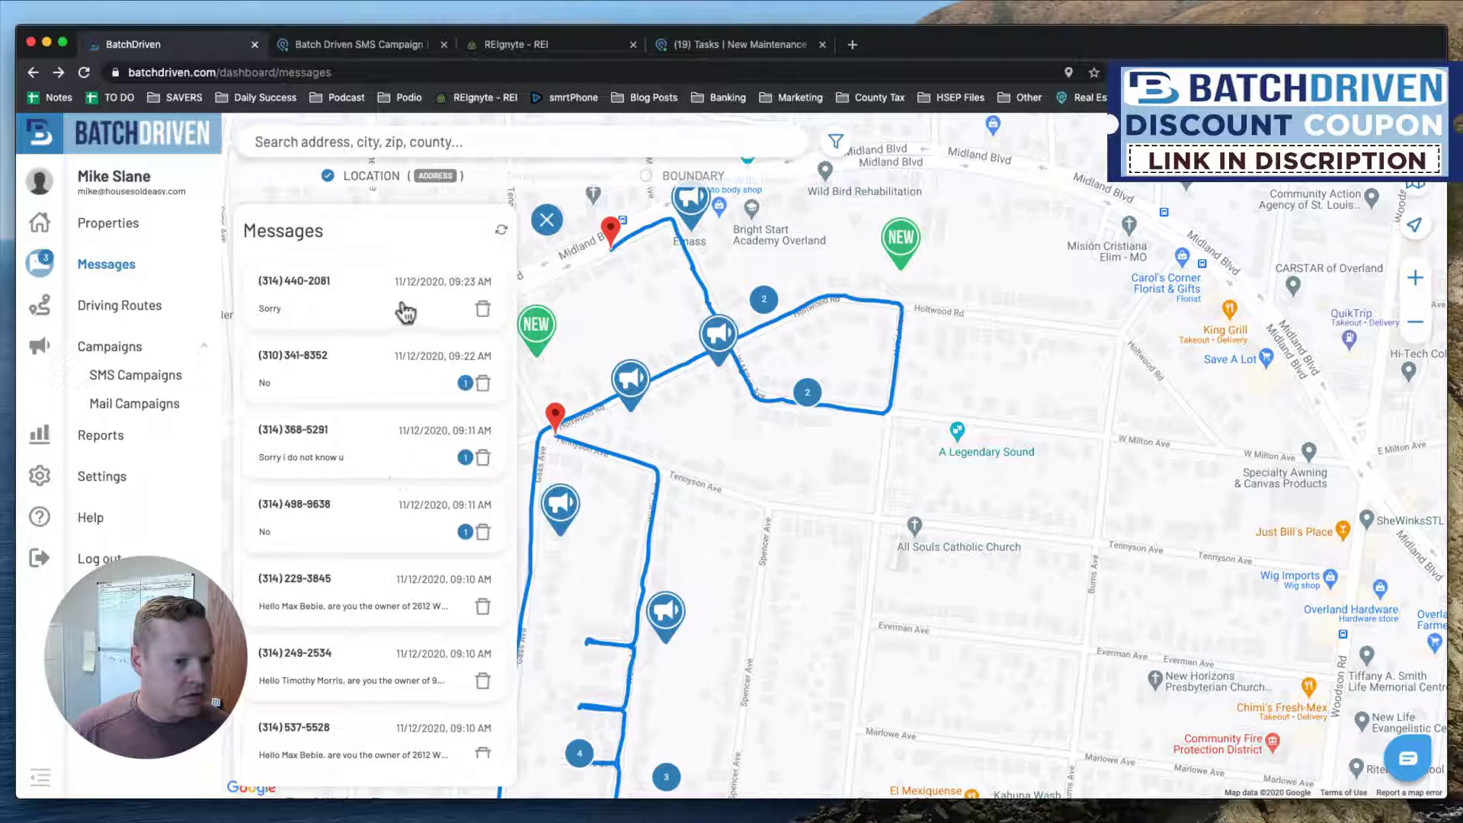
{"action": "left_click", "coordinate": [400, 309]}
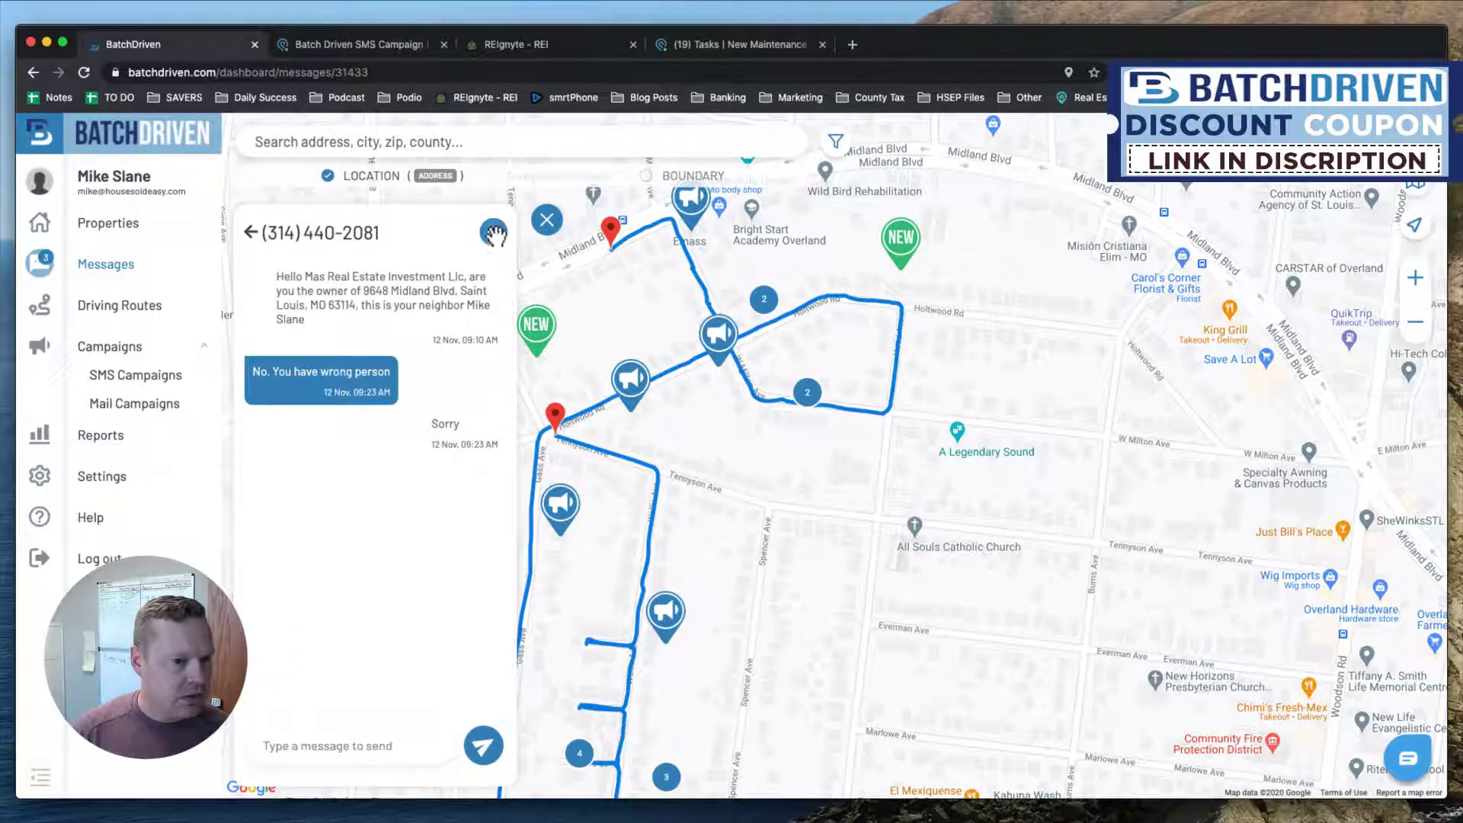
{"action": "left_click", "coordinate": [252, 233]}
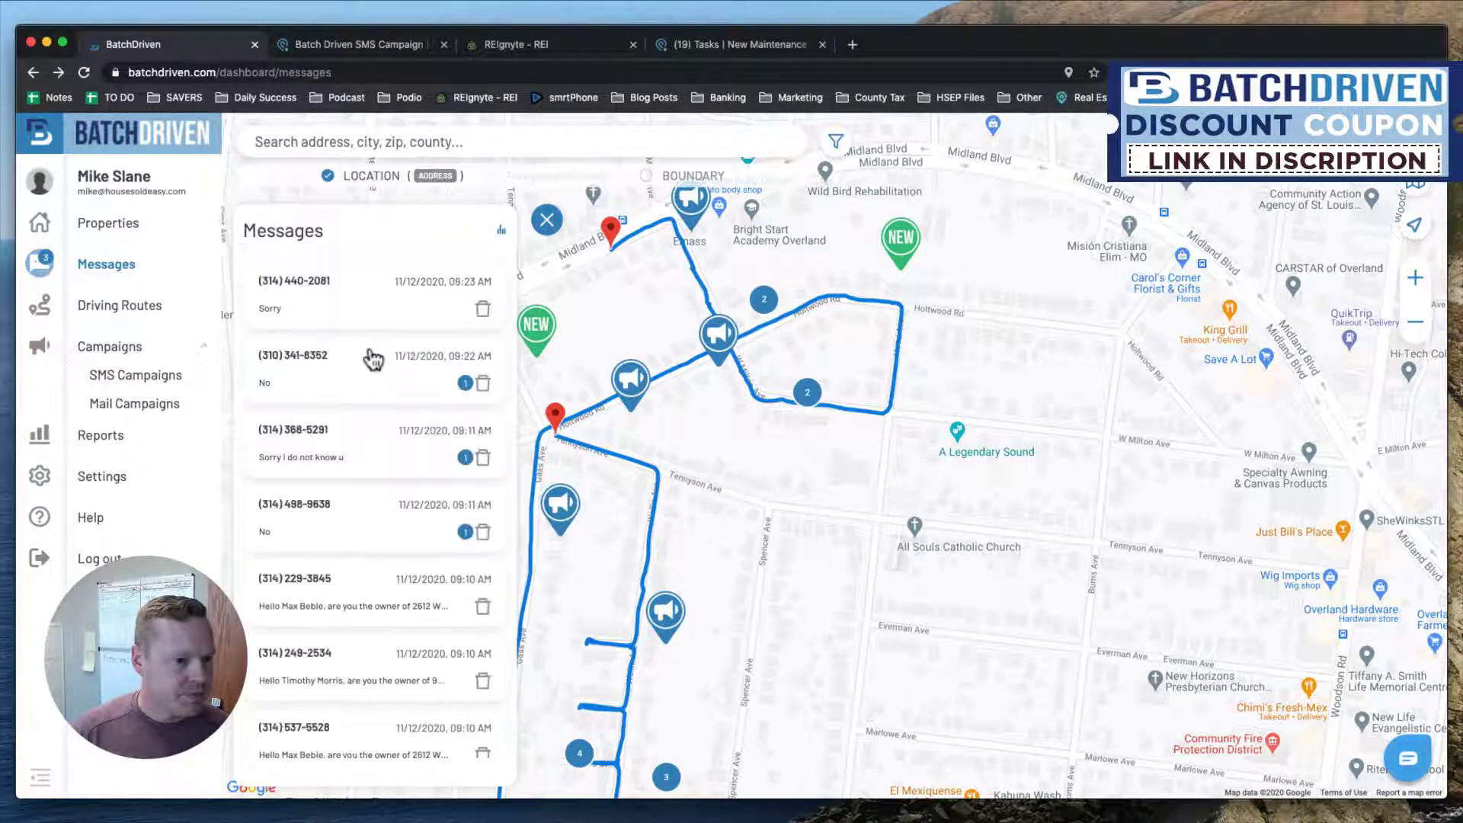
{"action": "left_click", "coordinate": [372, 368]}
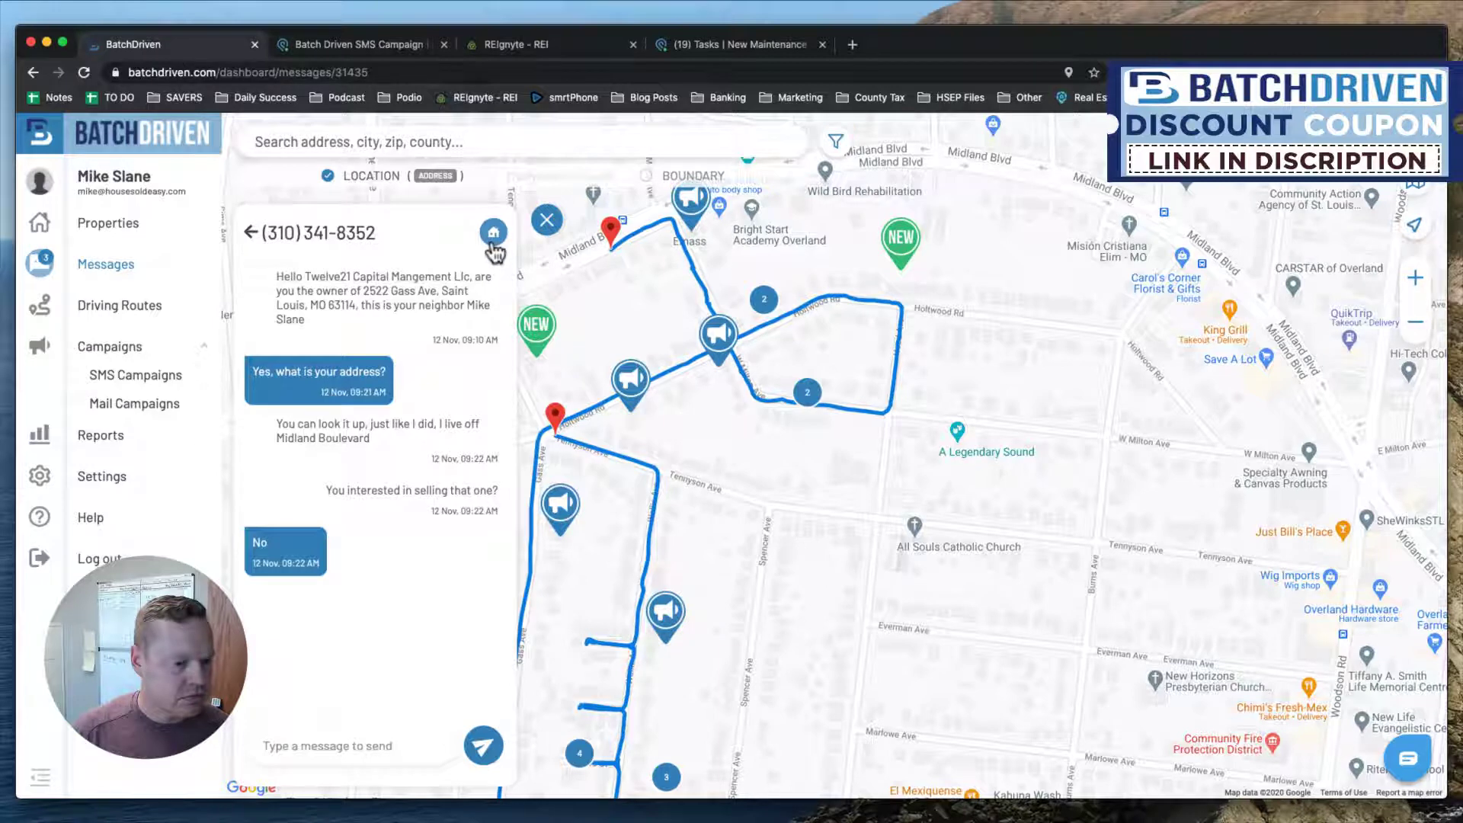
{"action": "left_click", "coordinate": [492, 238]}
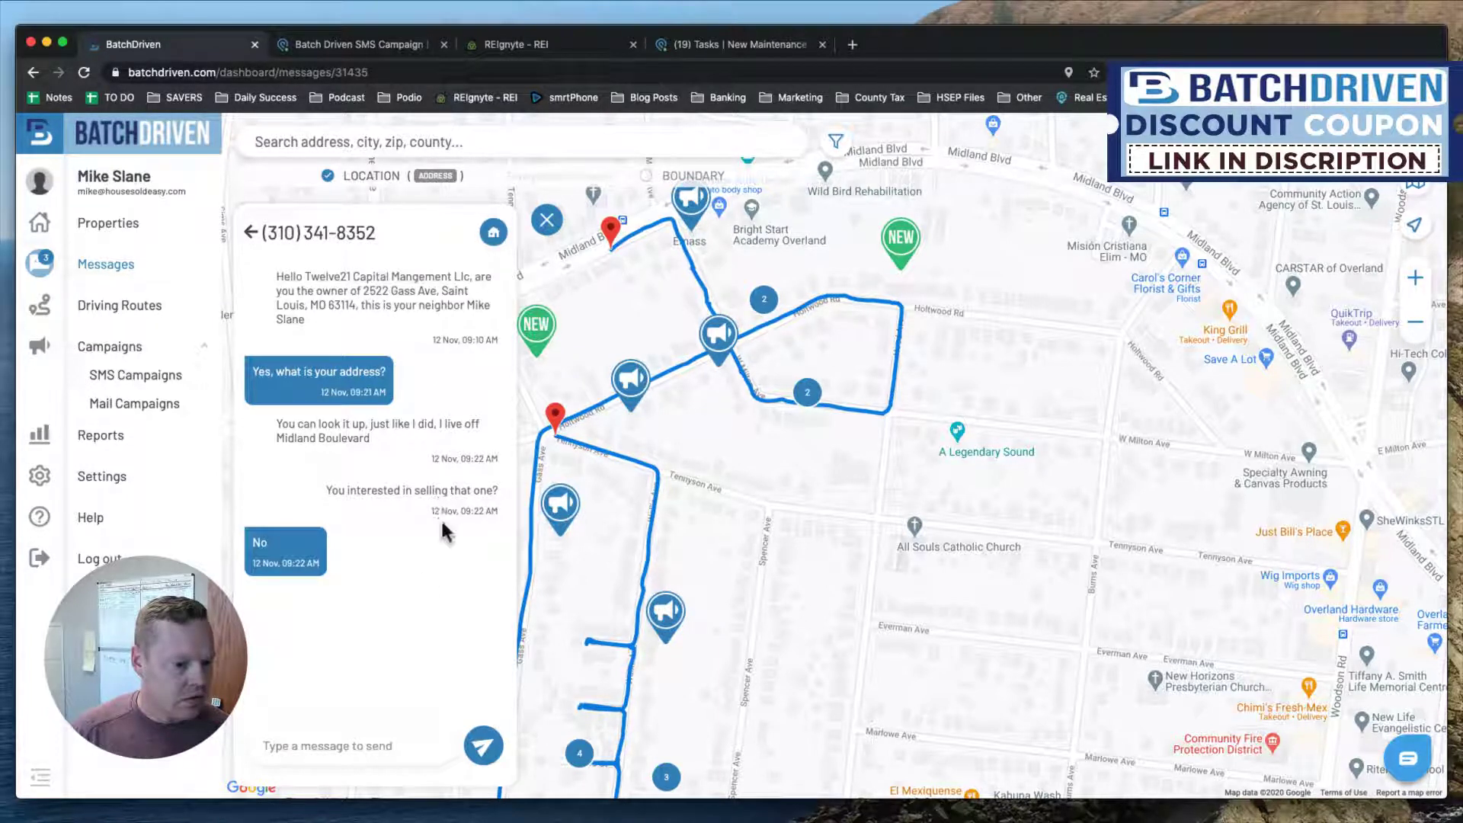
Reply 'Right on, any that your are interested in selling?' and return to the inbox.
{"action": "left_click", "coordinate": [383, 742]}
{"action": "type", "text": "R"}
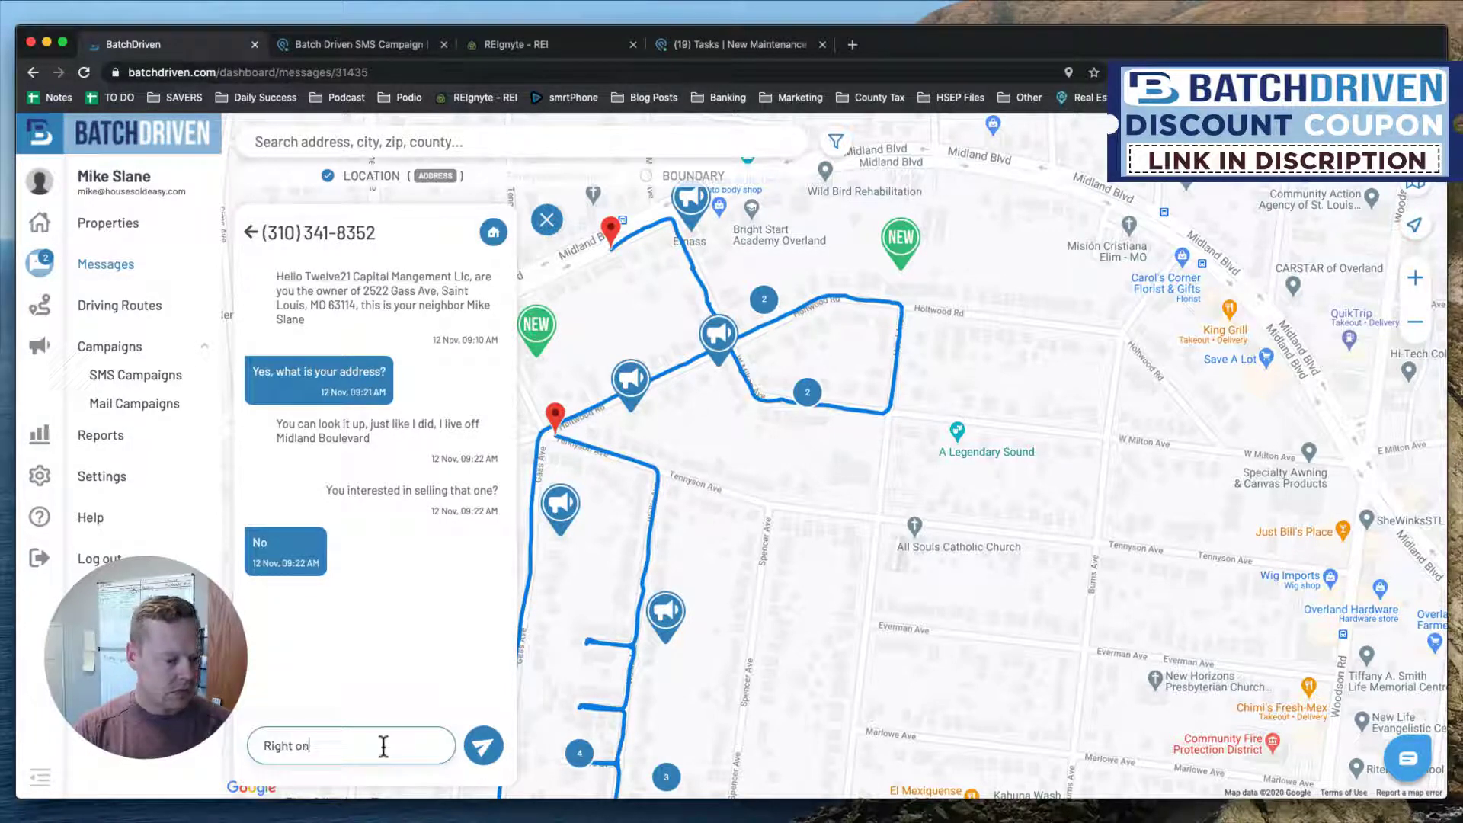
{"action": "type", "text": "ight on, an"}
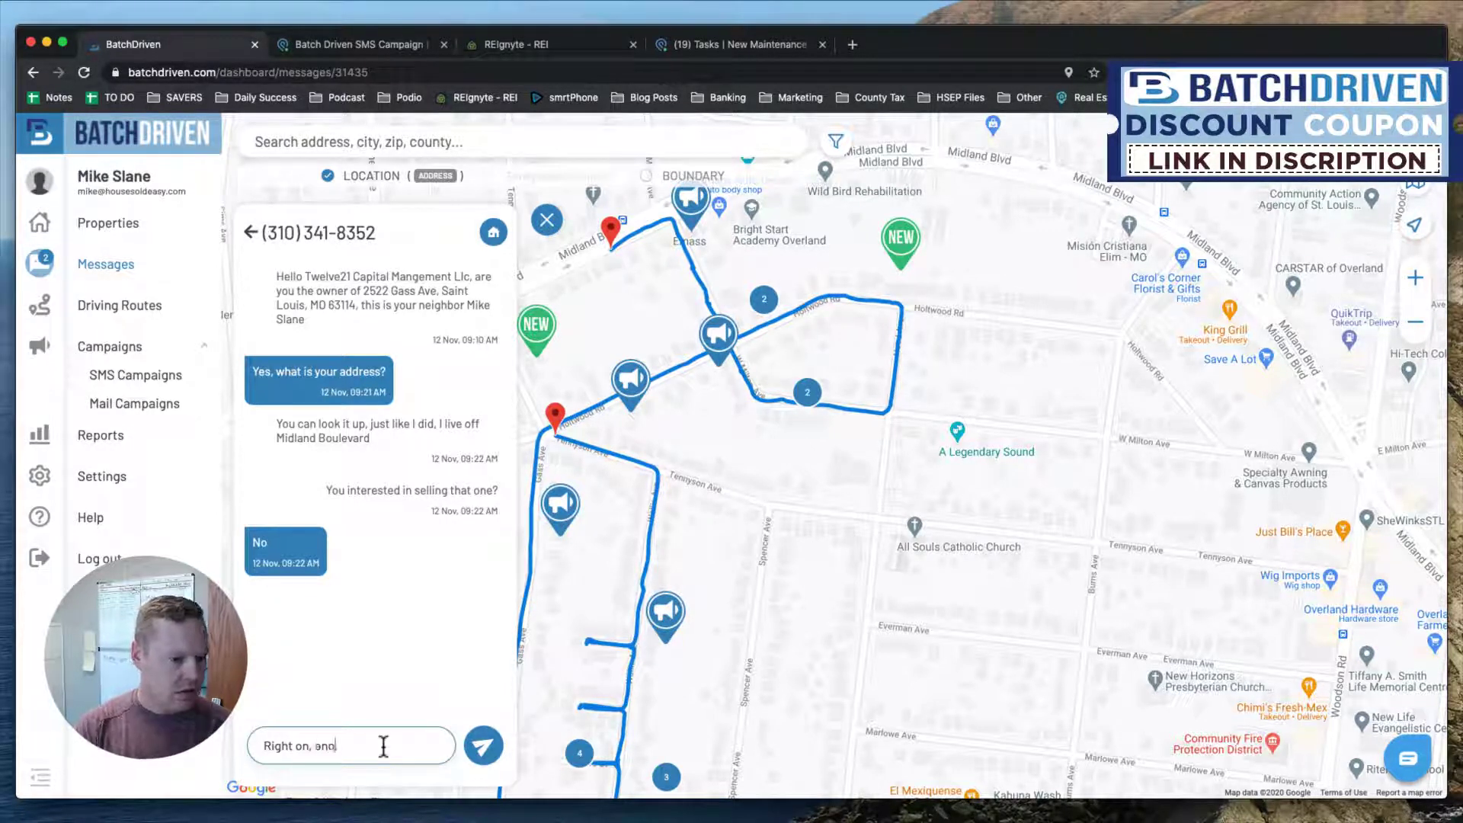
{"action": "type", "text": "y that you"}
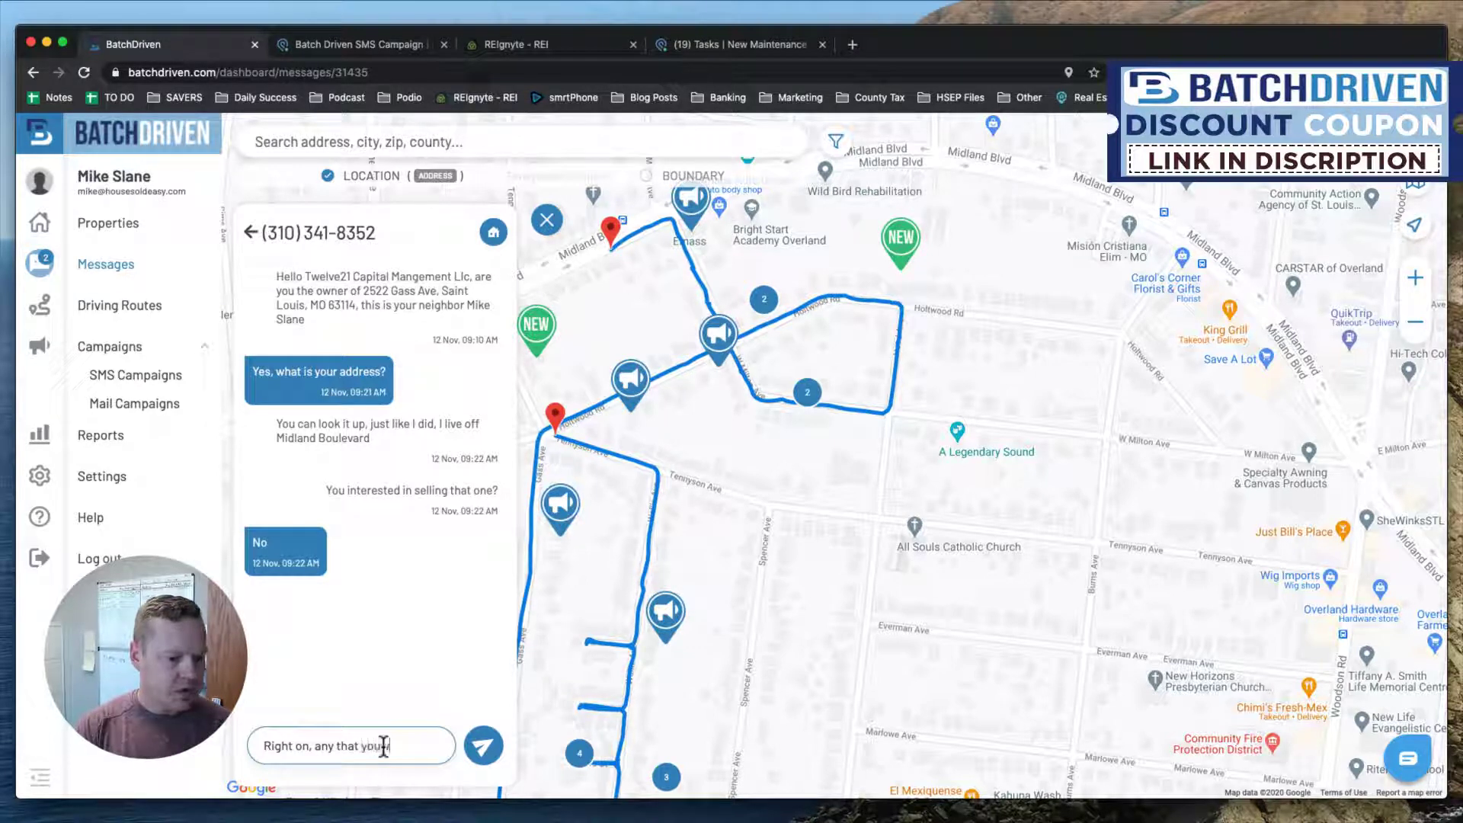
{"action": "type", "text": " would sell?"}
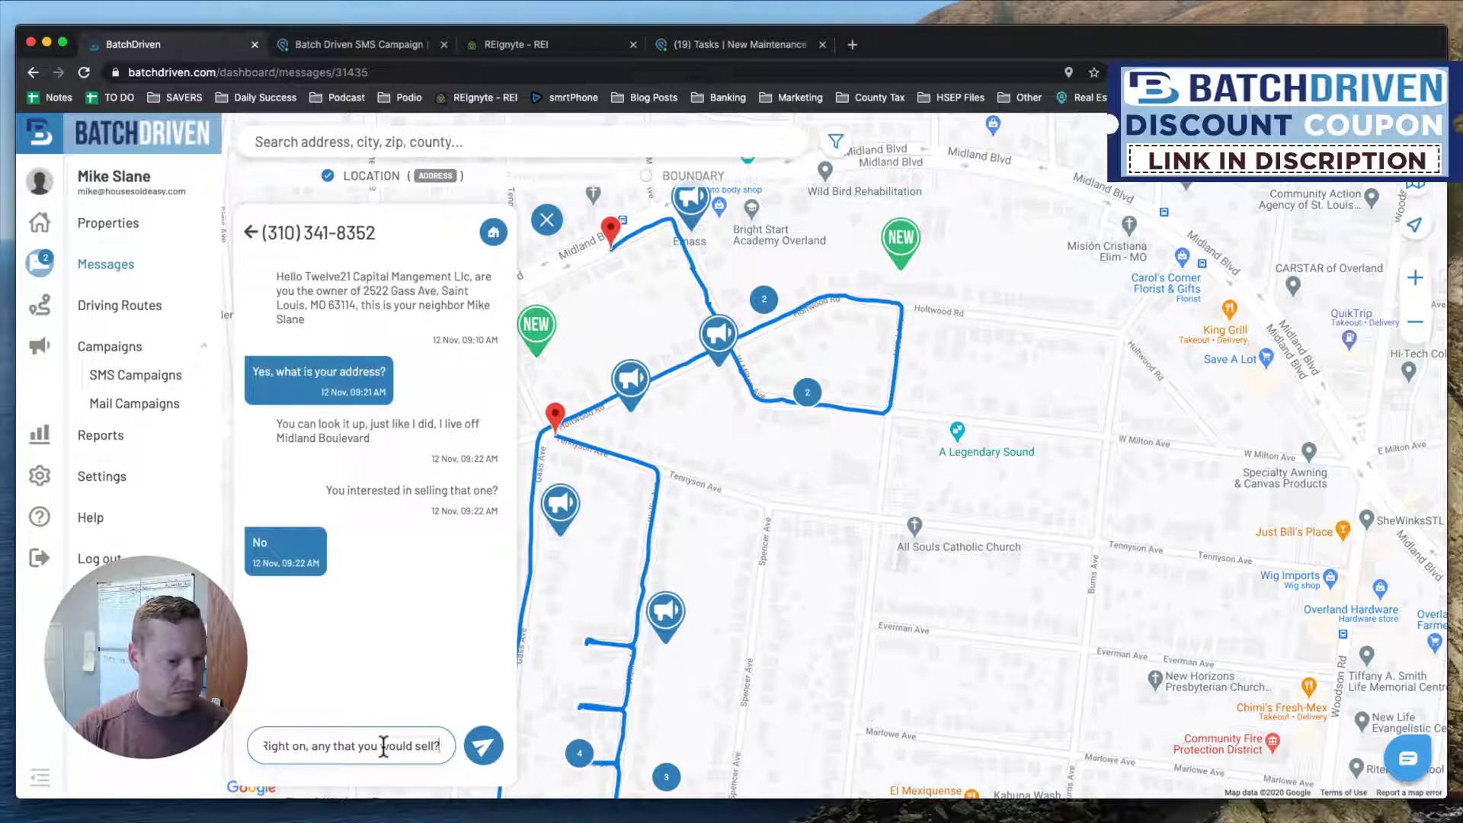
{"action": "key", "text": "BackSpace"}
{"action": "key", "text": "BackSpace"}
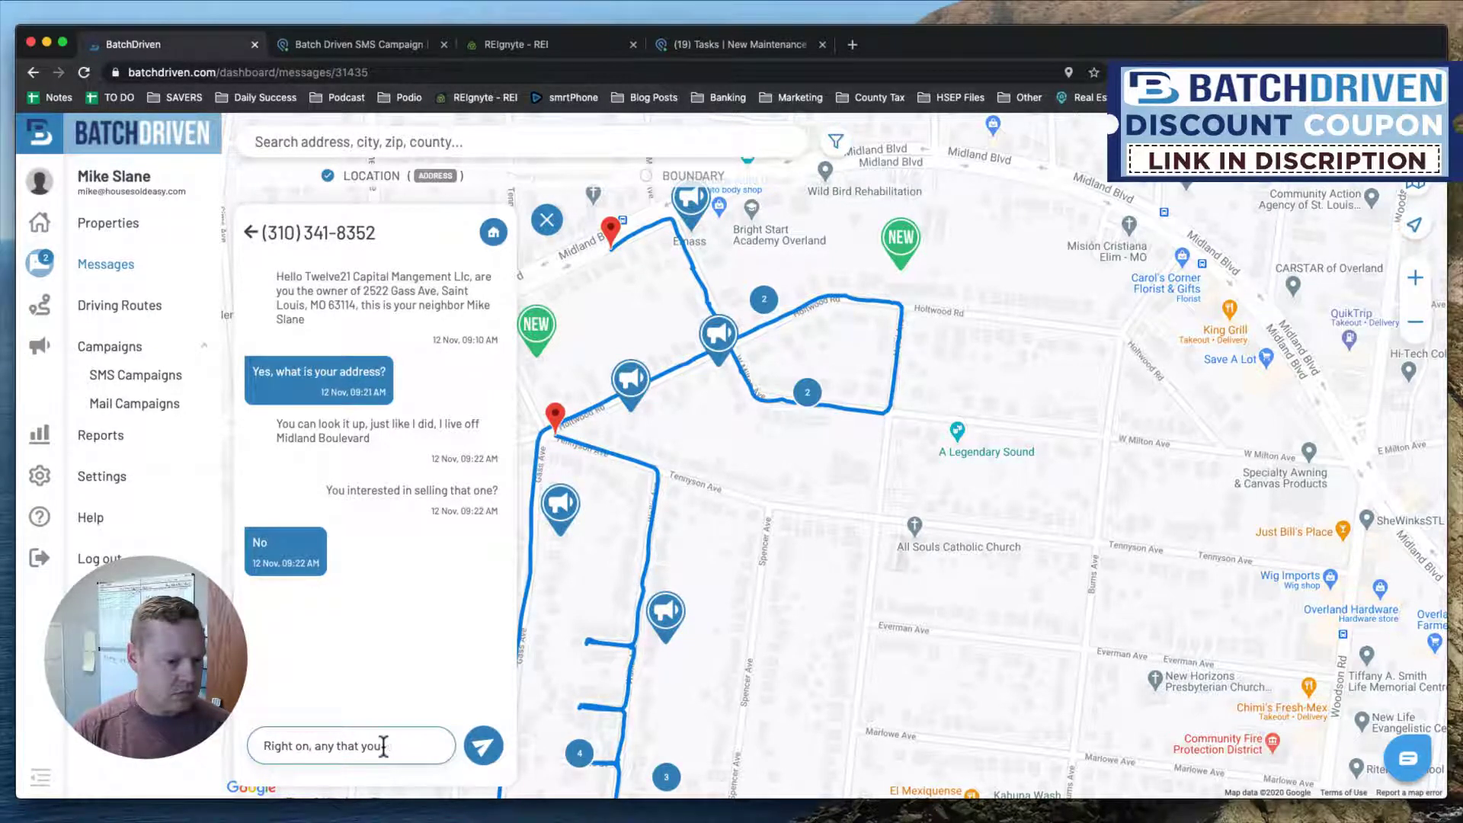
{"action": "type", "text": "interested in selling?"}
{"action": "key", "text": "Return"}
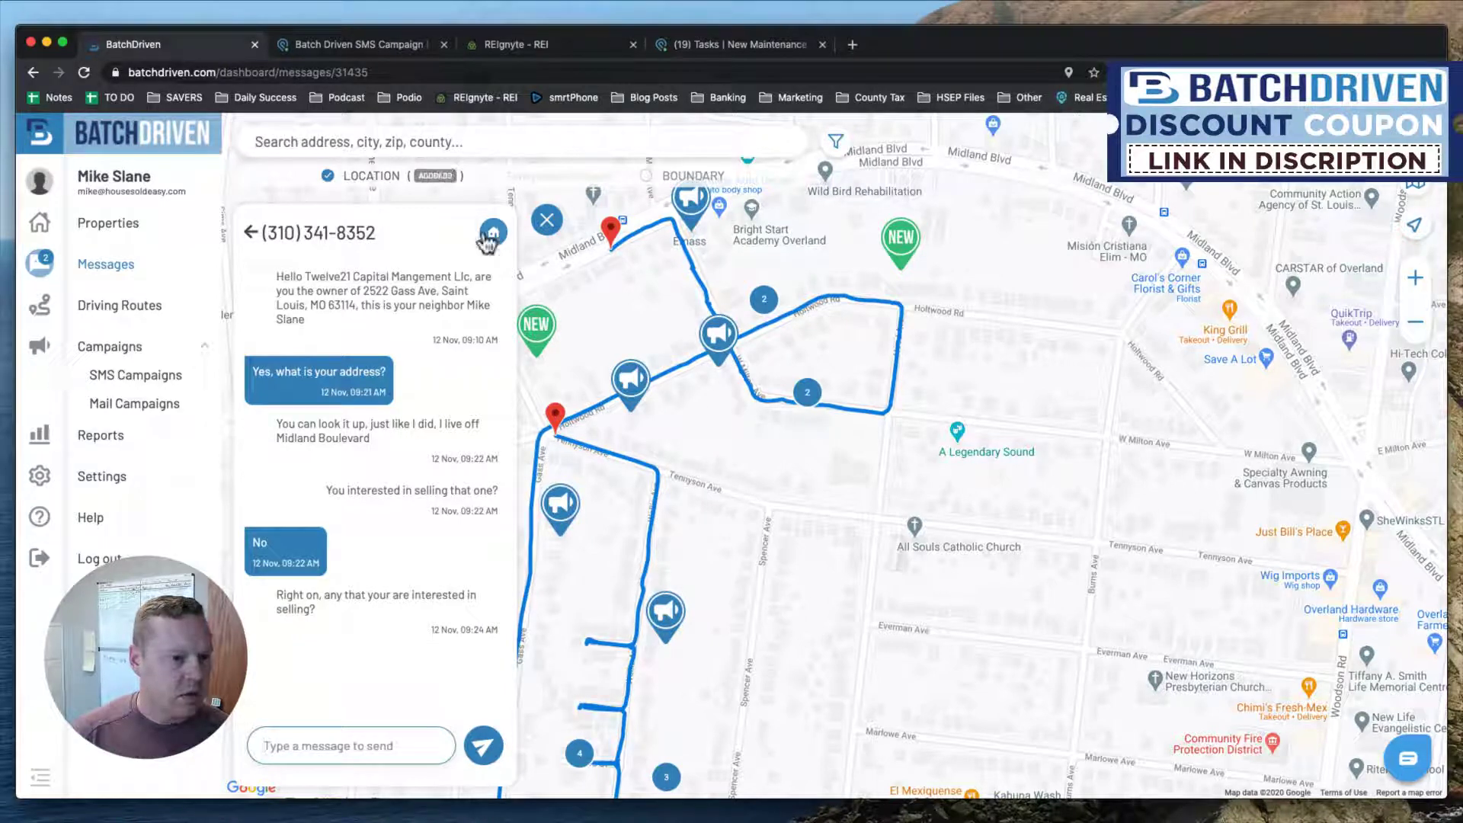
{"action": "left_click", "coordinate": [251, 232]}
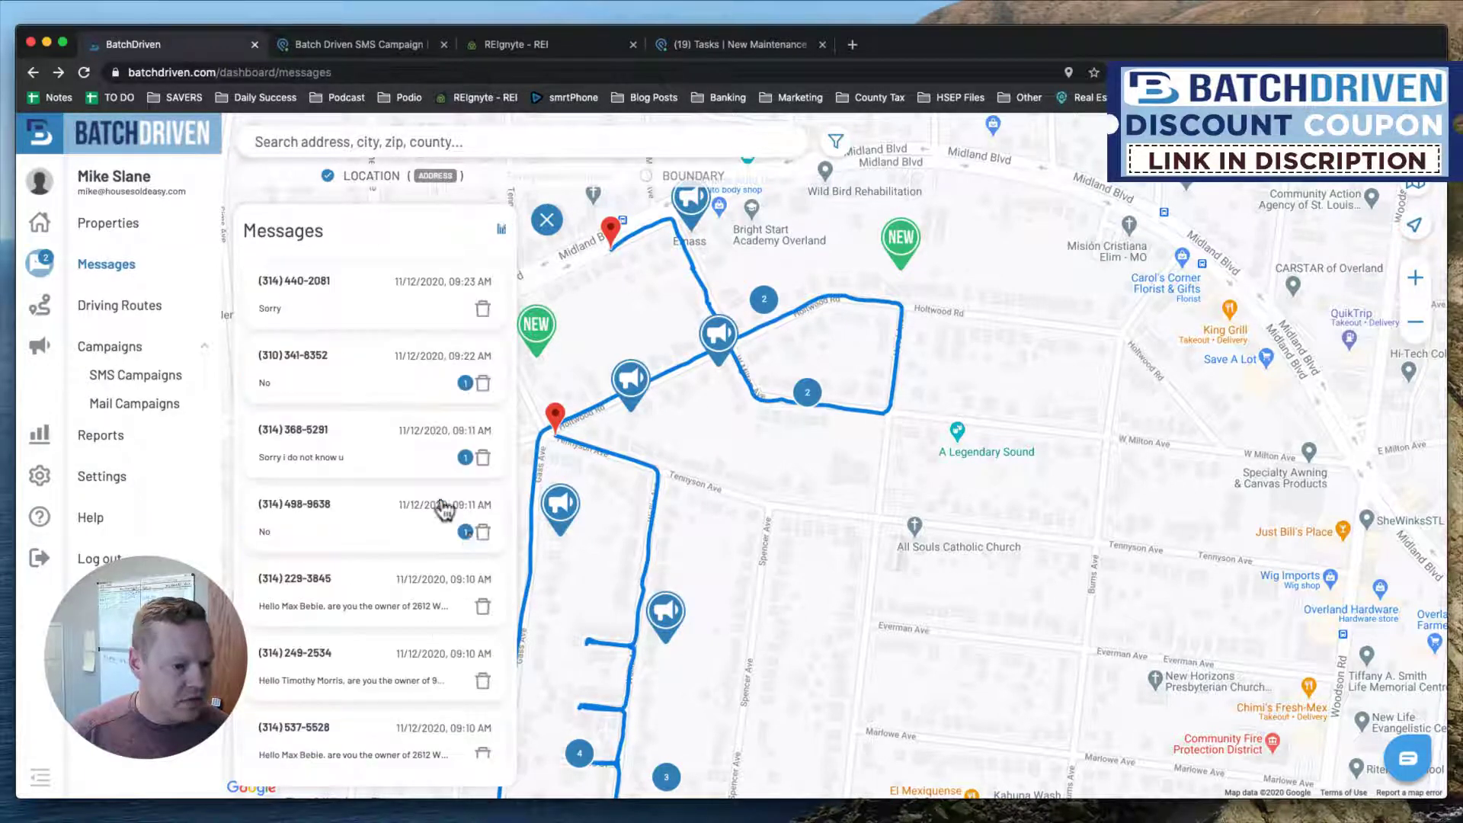
Tell the 'Sorry i do not know u' responder you live around the corner, asking about selling.
{"action": "left_click", "coordinate": [365, 442]}
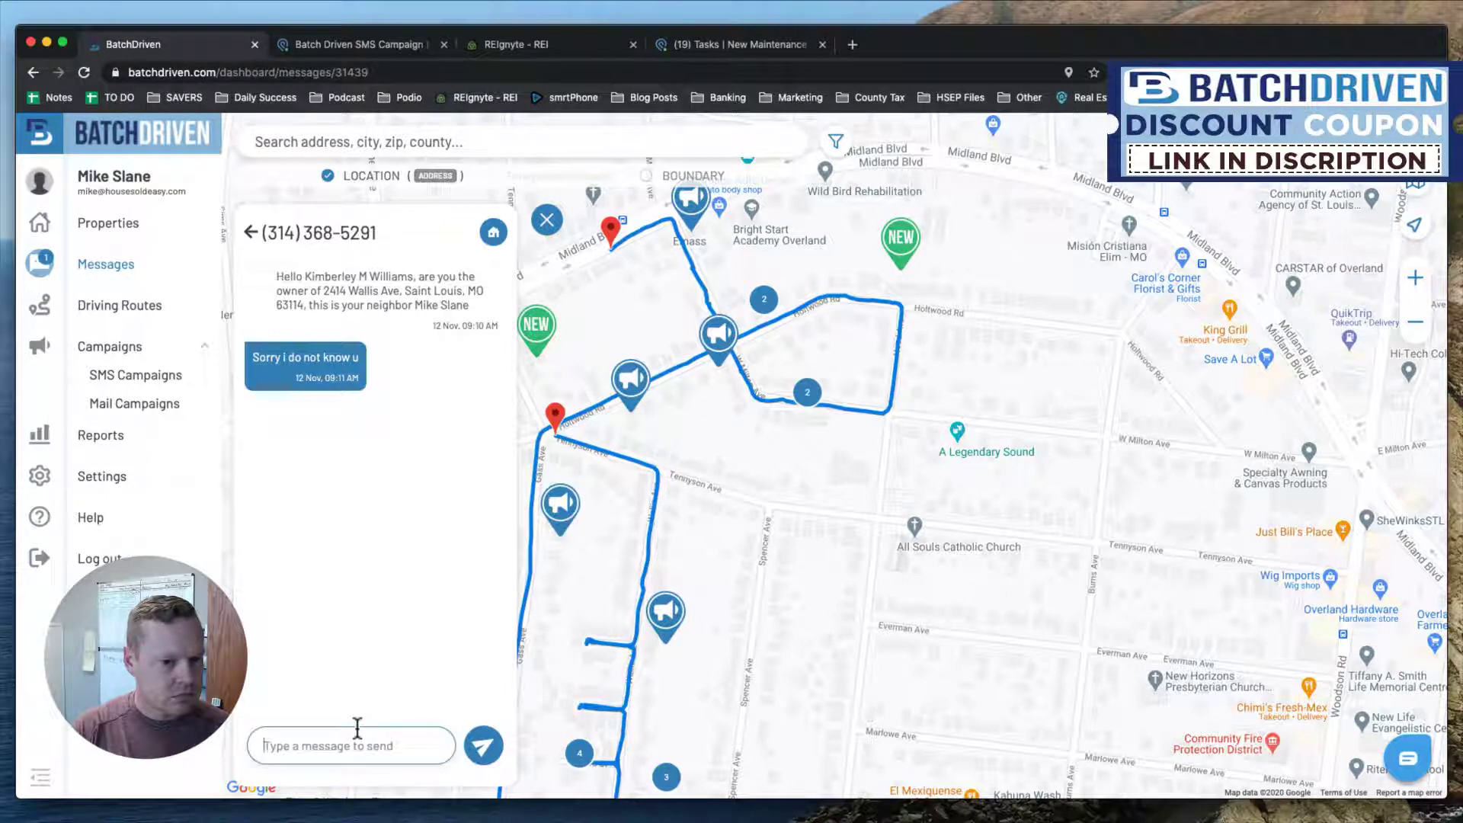
{"action": "type", "text": "H"}
{"action": "type", "text": " live right"}
{"action": "type", "text": " around the cornder."}
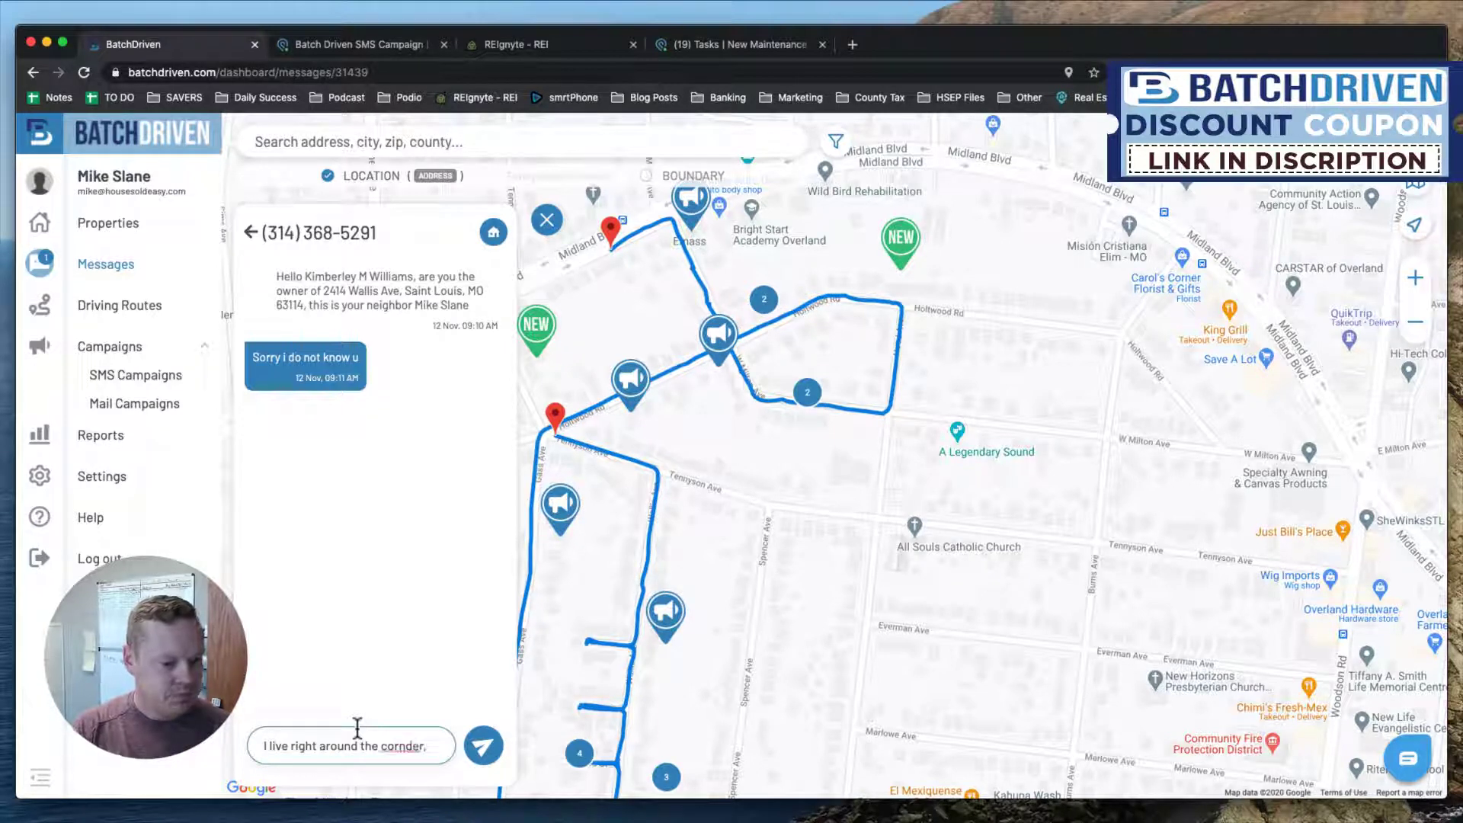
{"action": "type", "text": " was just trying to reach out"}
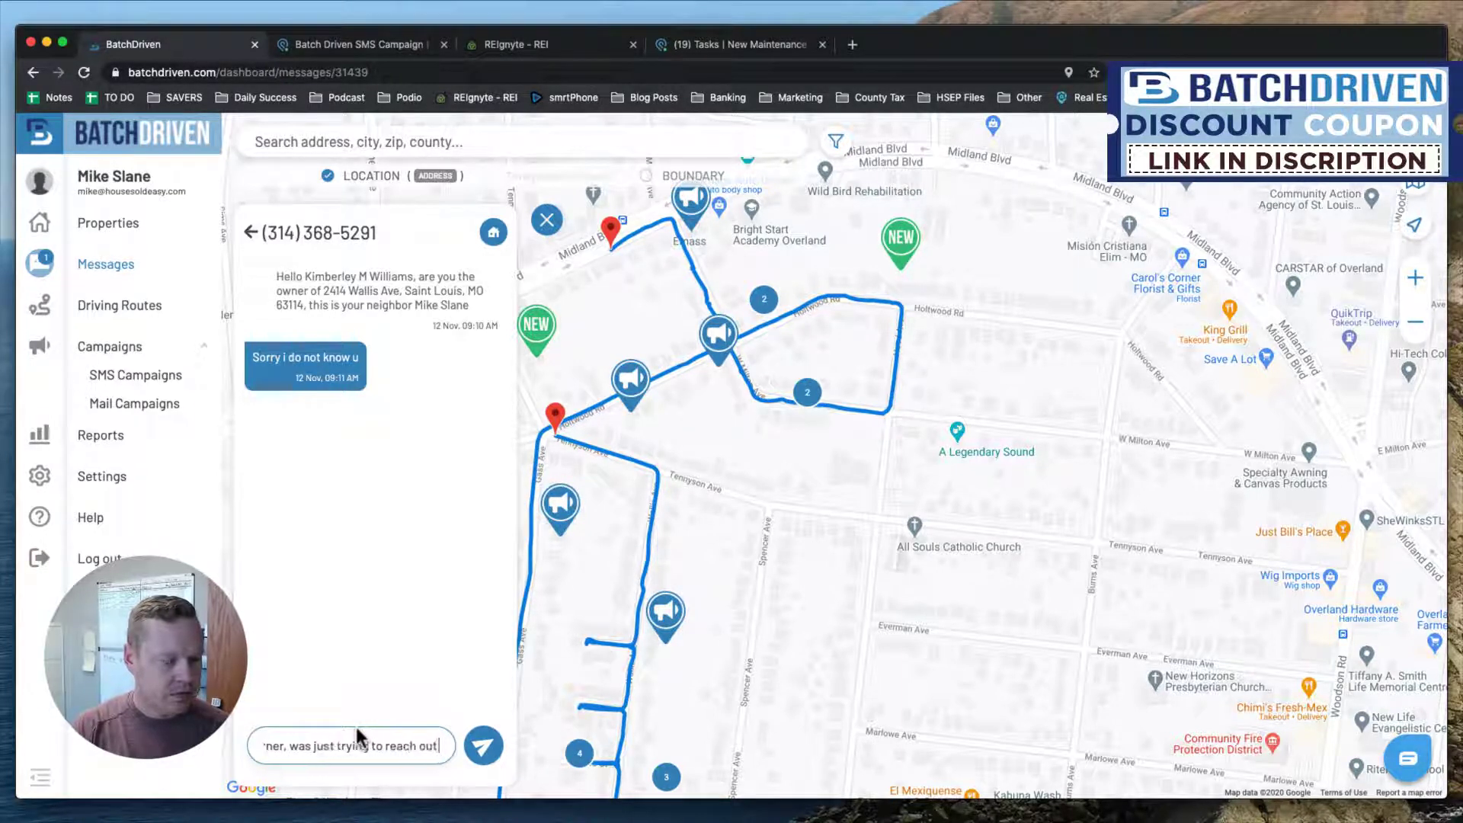
{"action": "type", "text": " and see if"}
{"action": "type", "text": " you're interest"}
{"action": "type", "text": "ed in selling your"}
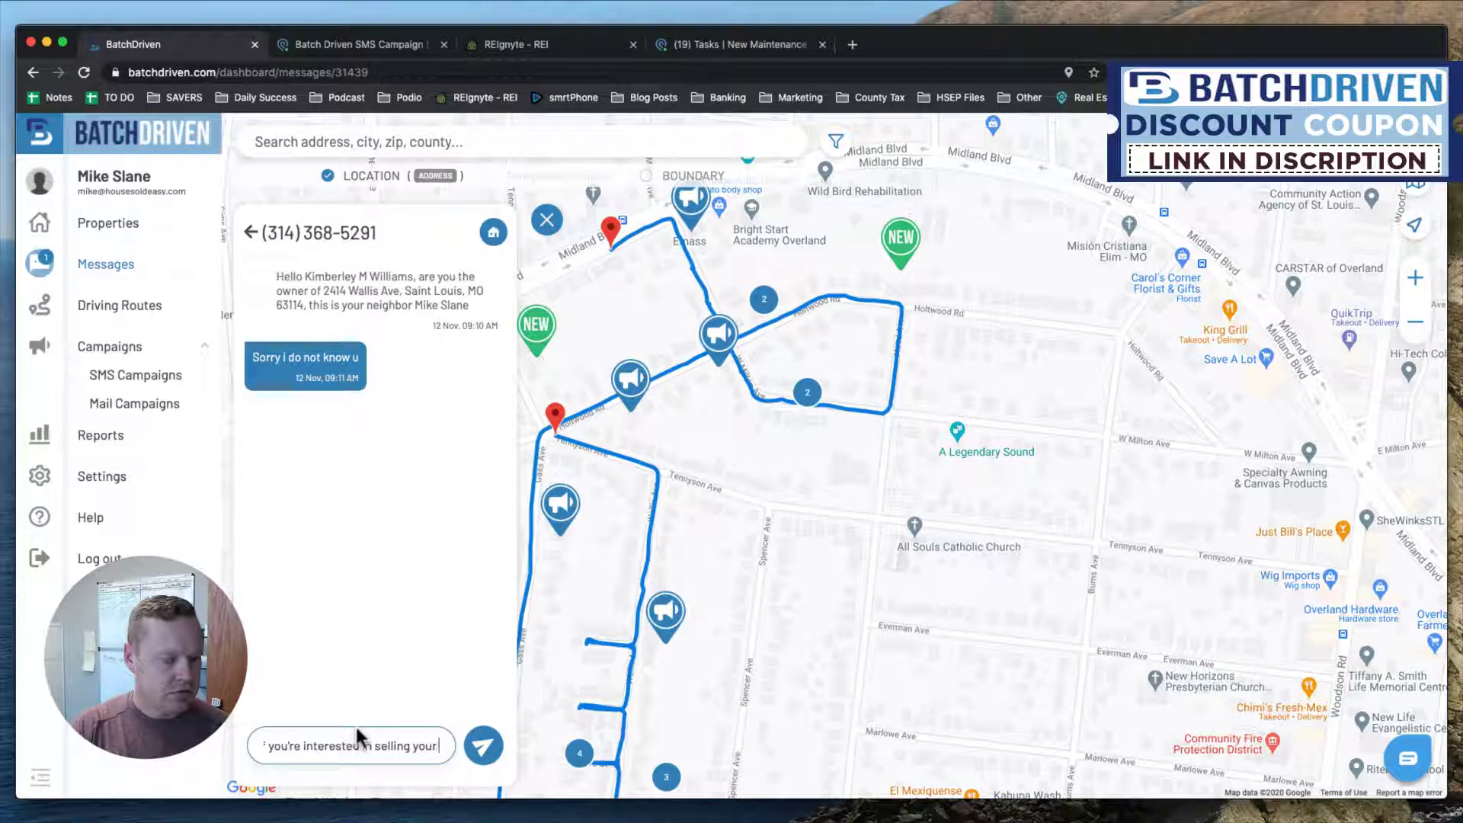
{"action": "type", "text": " property"}
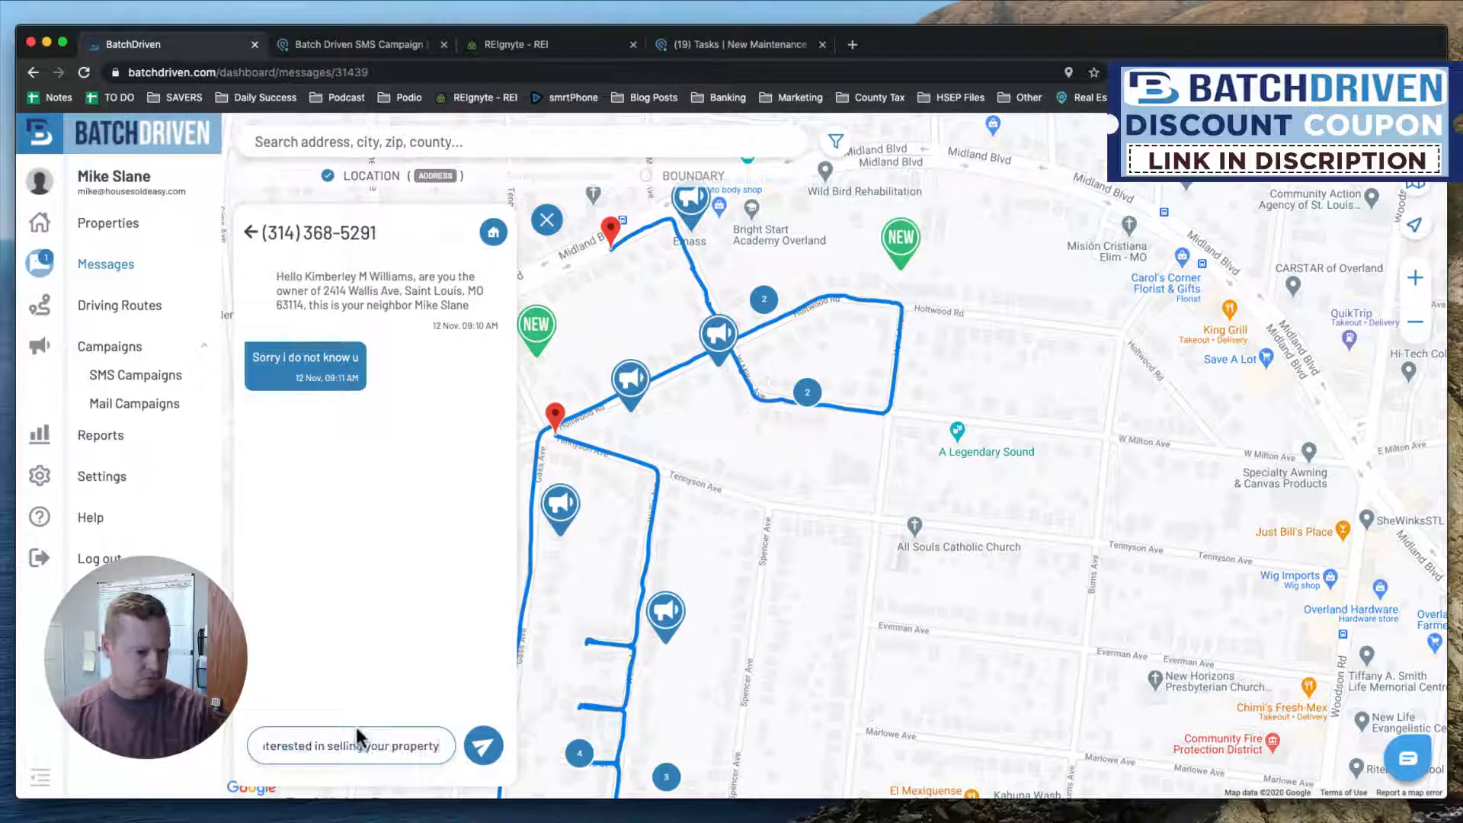
{"action": "key", "text": "Return"}
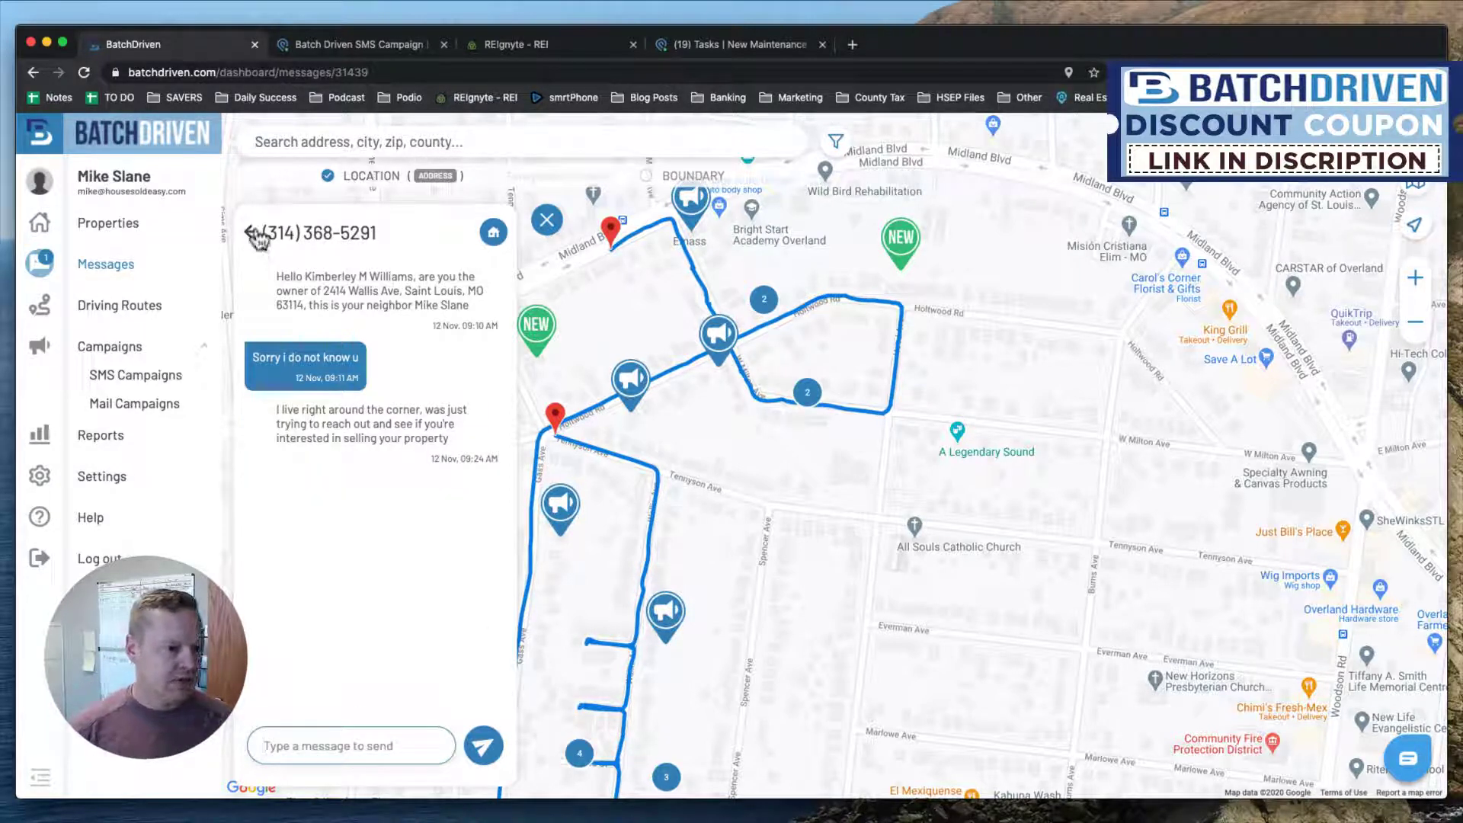
{"action": "left_click", "coordinate": [258, 238]}
Stop all SMS campaigns on the second W Milton Ave property linked to the 'No' thread.
{"action": "left_click", "coordinate": [351, 515]}
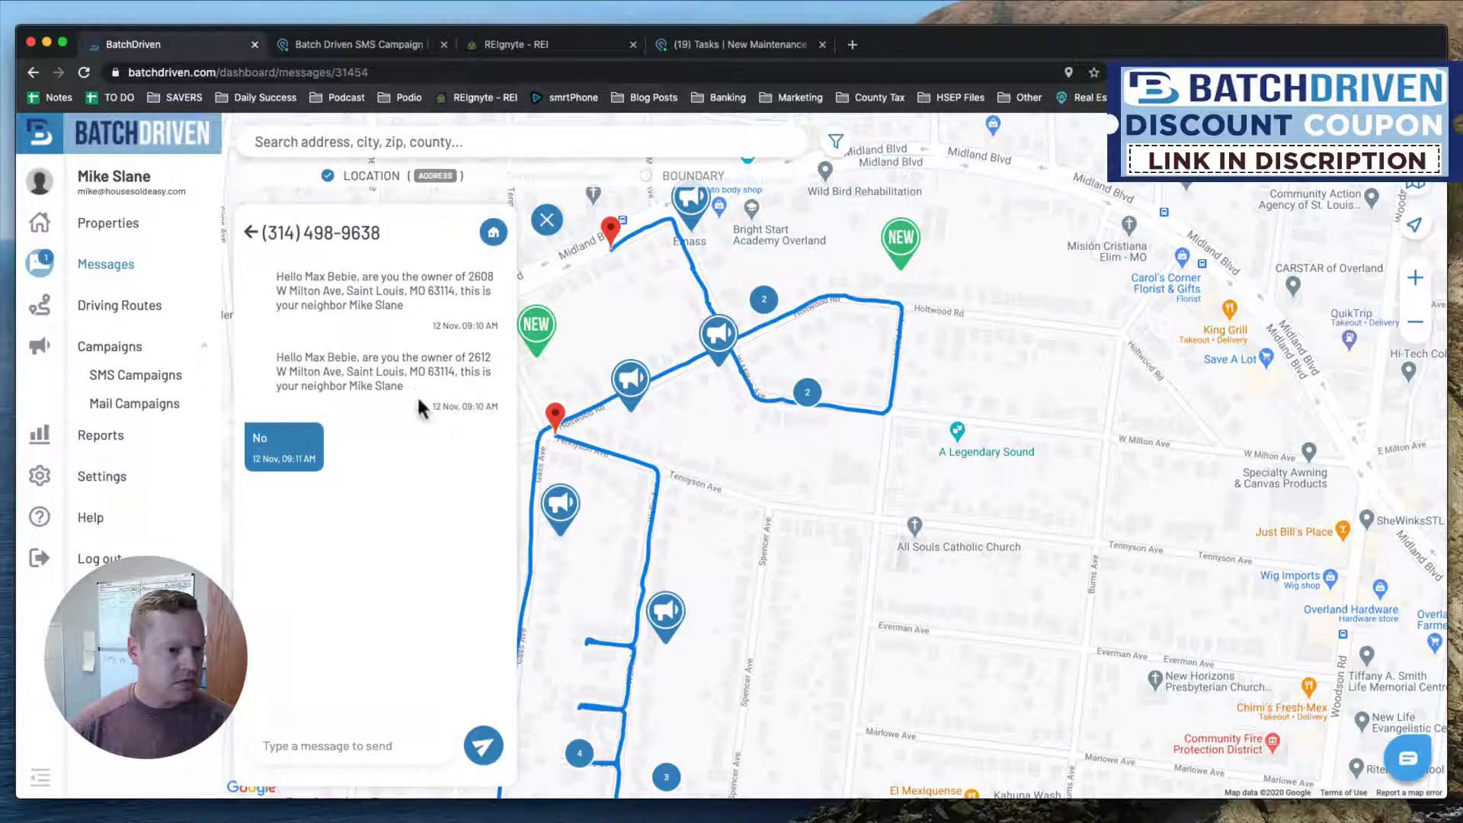
{"action": "left_click", "coordinate": [492, 232]}
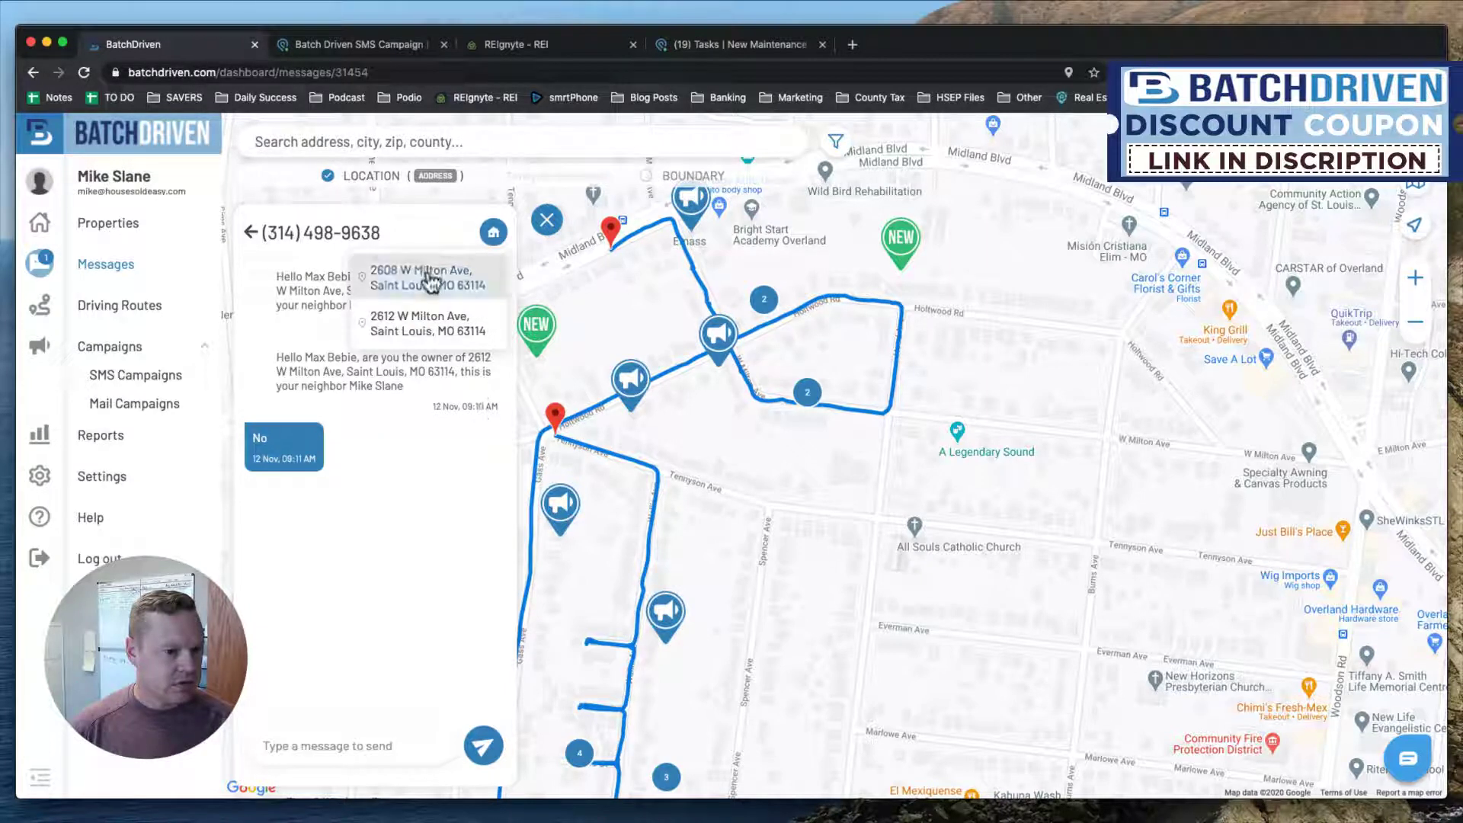
{"action": "left_click", "coordinate": [431, 332]}
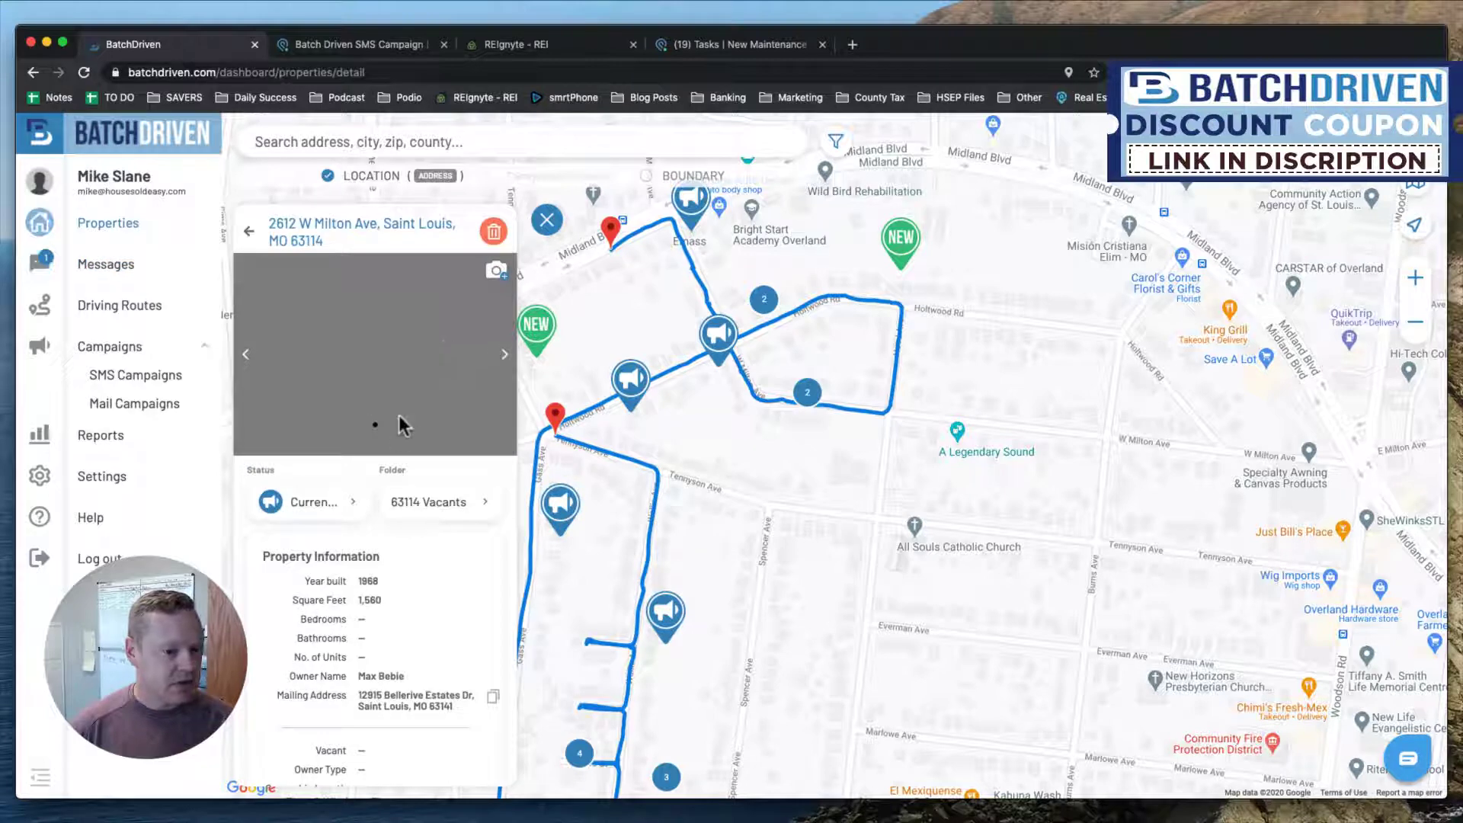
{"action": "scroll", "coordinate": [419, 436], "scroll_direction": "down", "scroll_amount": 10}
{"action": "scroll", "coordinate": [446, 293], "scroll_direction": "up", "scroll_amount": 2}
{"action": "left_click", "coordinate": [448, 272]}
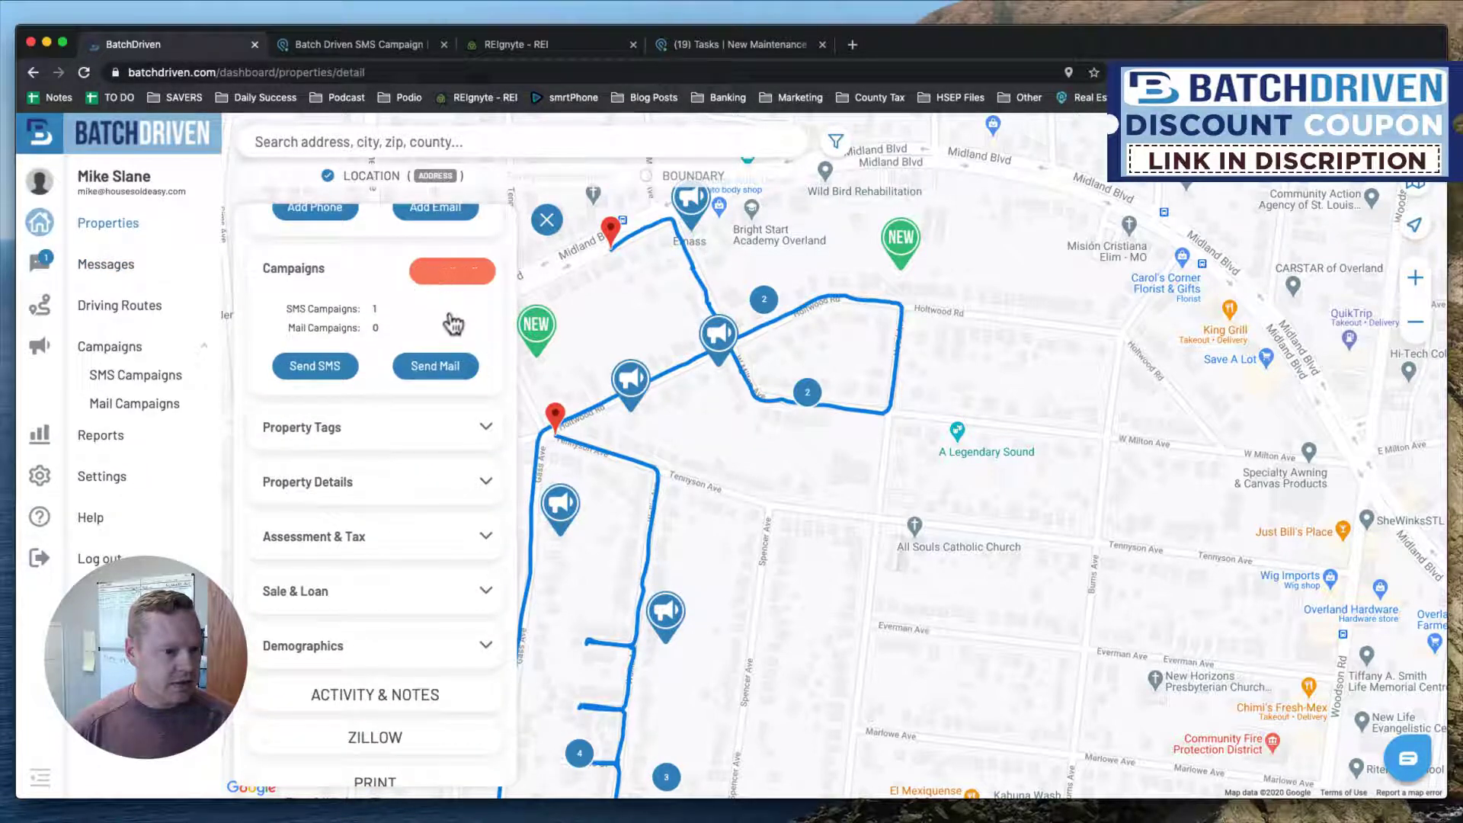
{"action": "scroll", "coordinate": [342, 310], "scroll_direction": "up", "scroll_amount": 5}
{"action": "scroll", "coordinate": [344, 311], "scroll_direction": "up", "scroll_amount": 10}
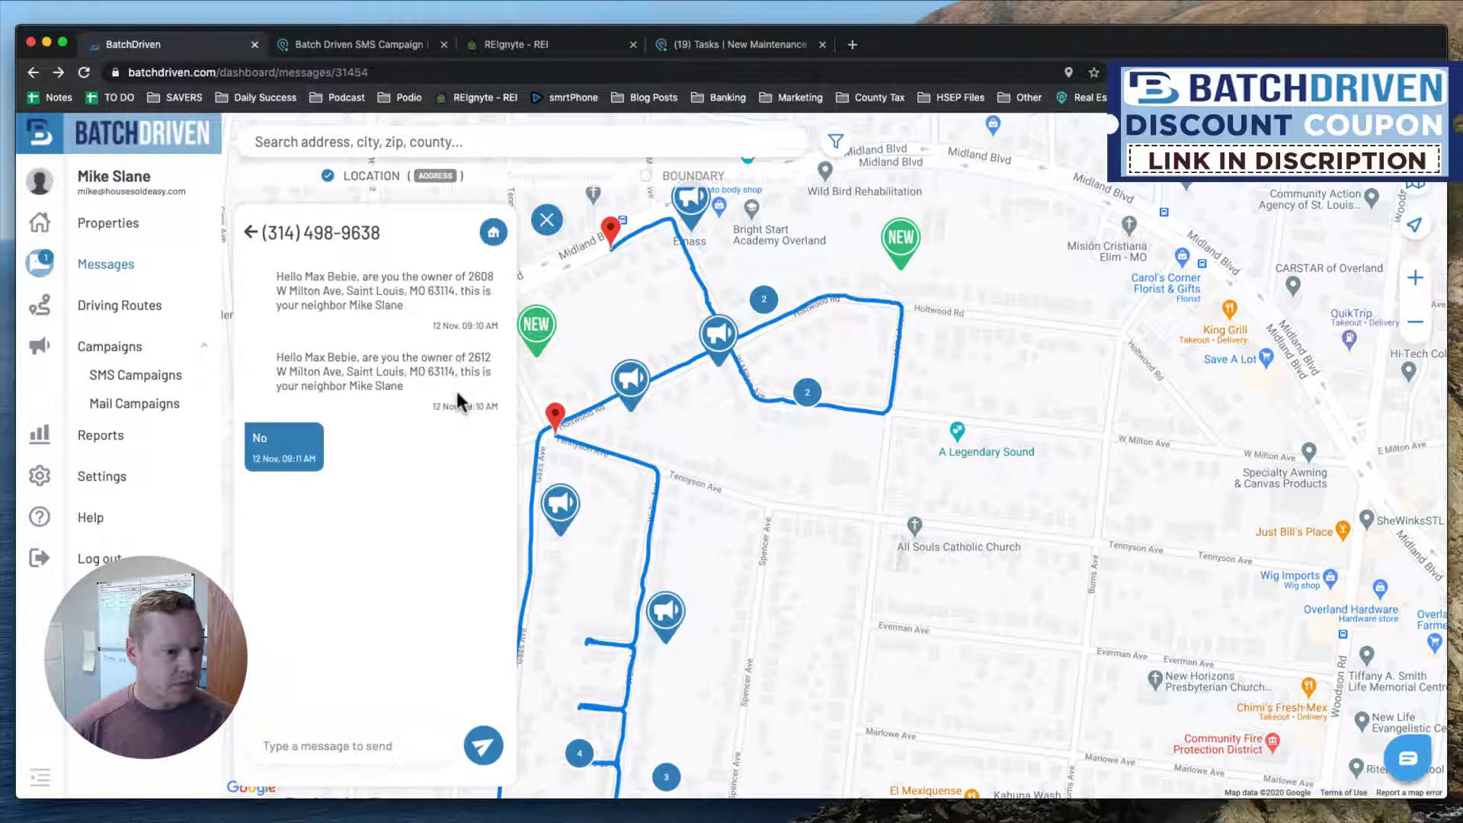
{"action": "left_click", "coordinate": [250, 230]}
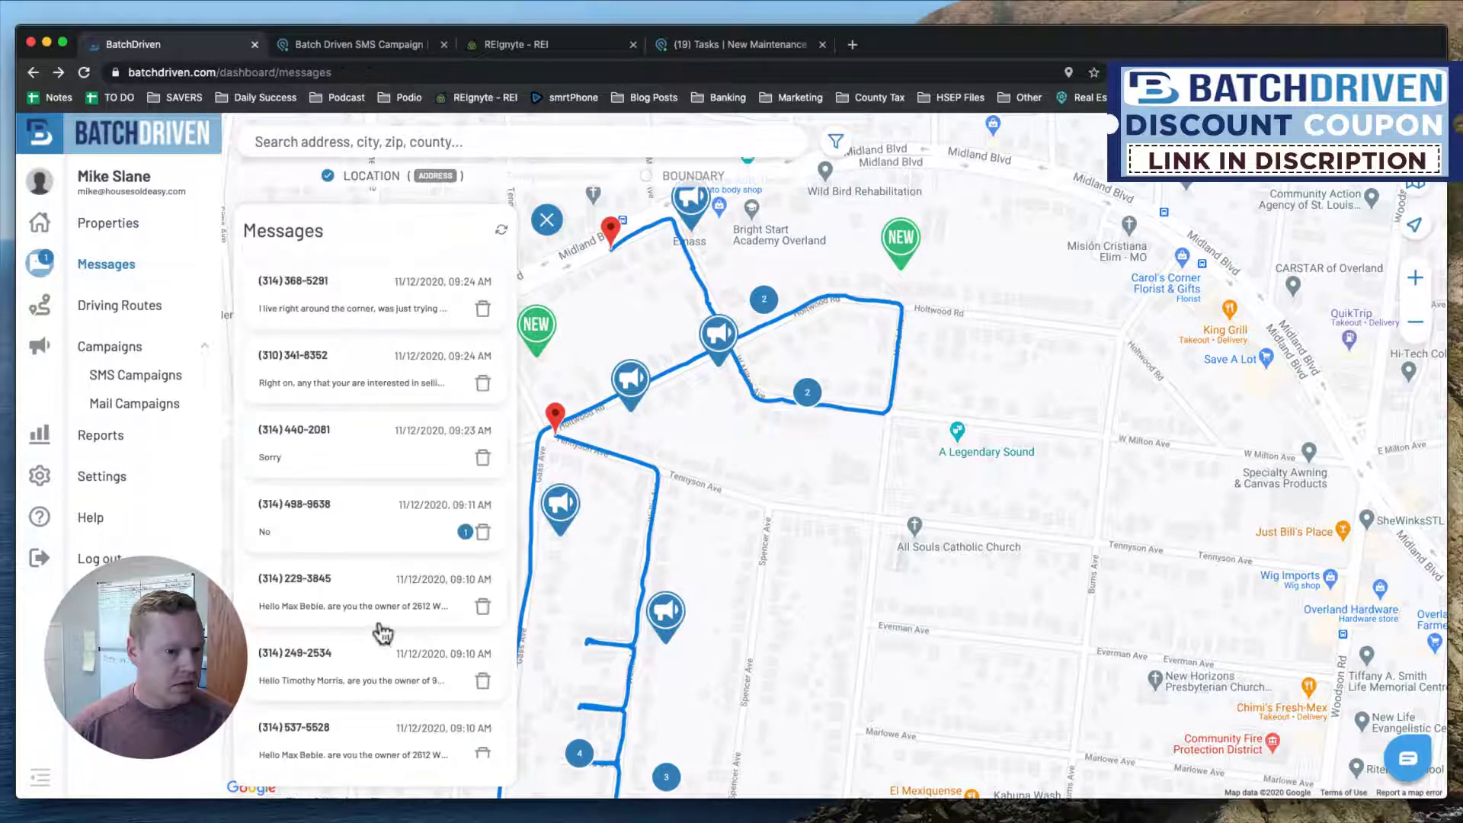
Stop all SMS campaigns on the first W Milton Ave property, then return to the inbox.
{"action": "left_click", "coordinate": [355, 538]}
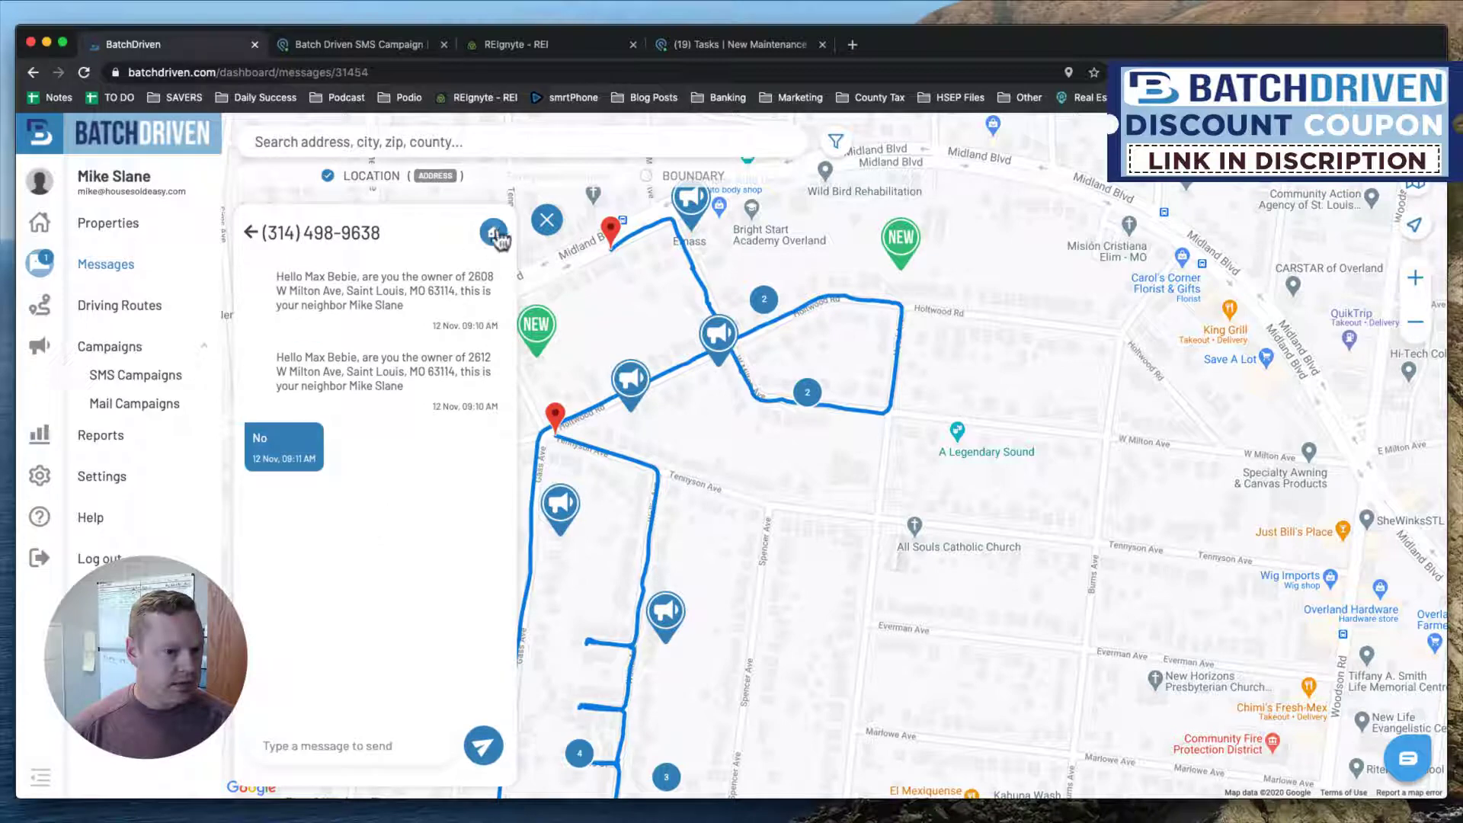
{"action": "left_click", "coordinate": [492, 232]}
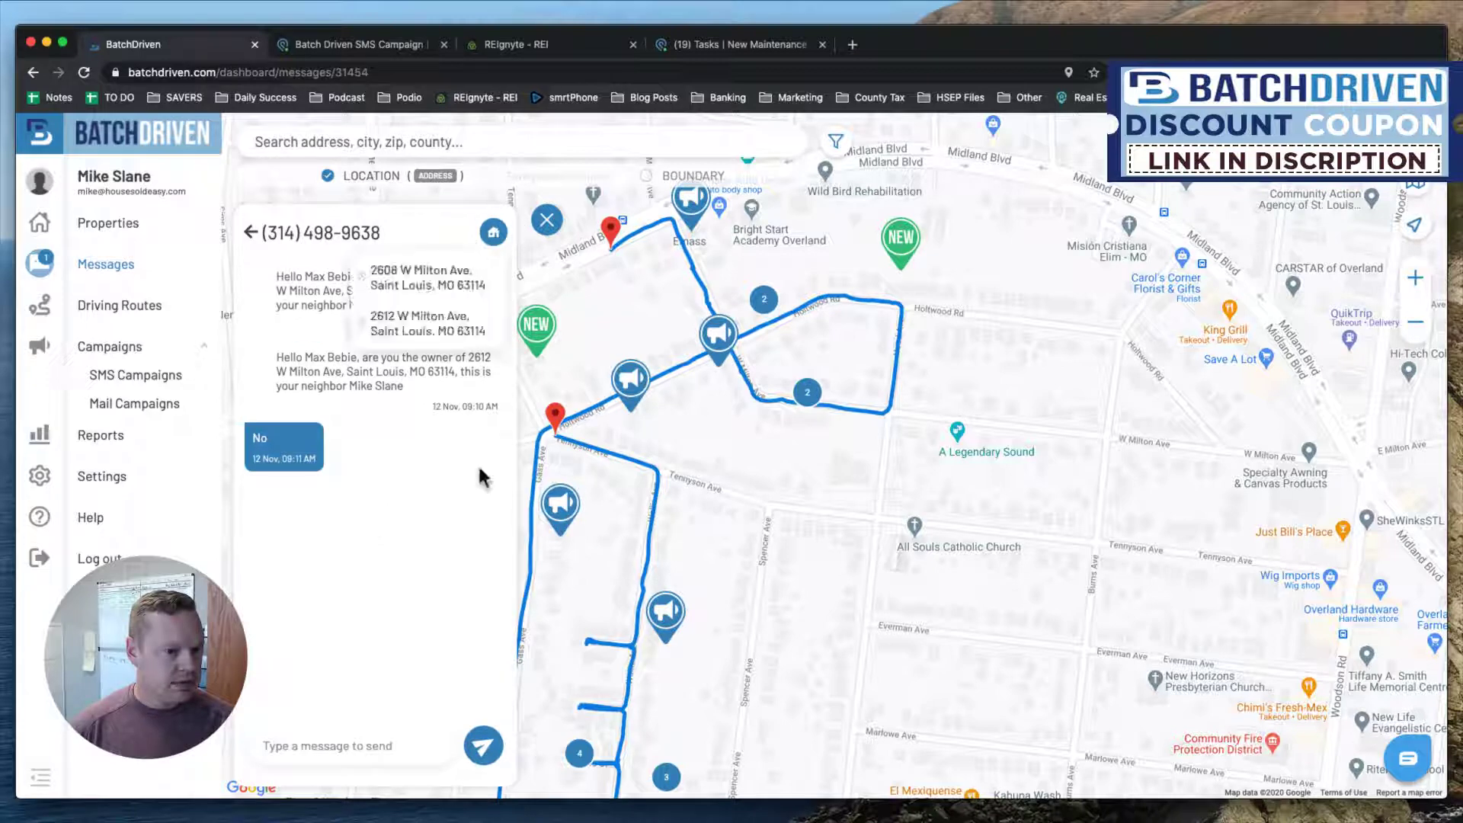
{"action": "left_click", "coordinate": [425, 293]}
{"action": "scroll", "coordinate": [450, 579], "scroll_direction": "down", "scroll_amount": 5}
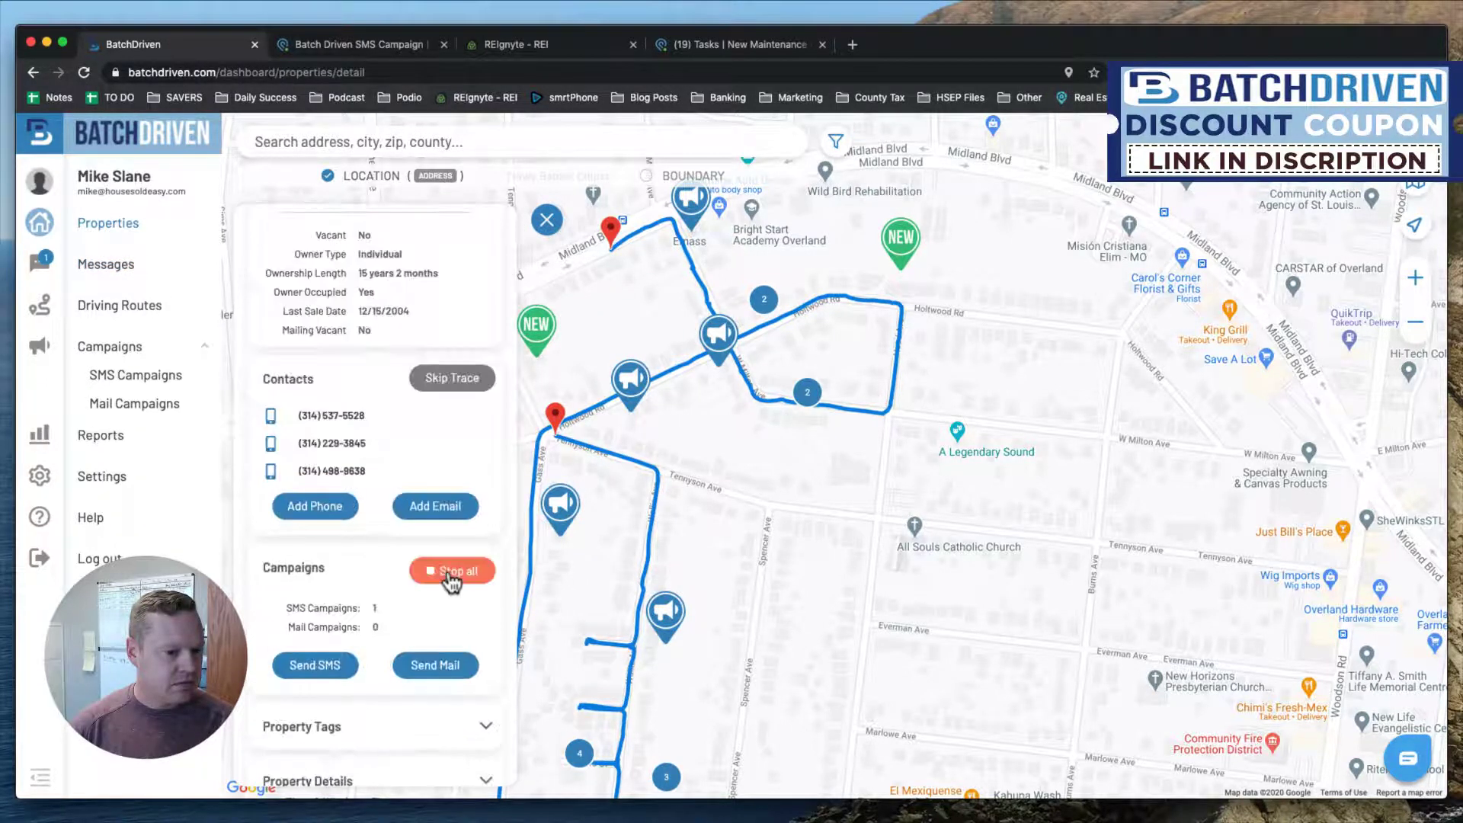
{"action": "left_click", "coordinate": [442, 578]}
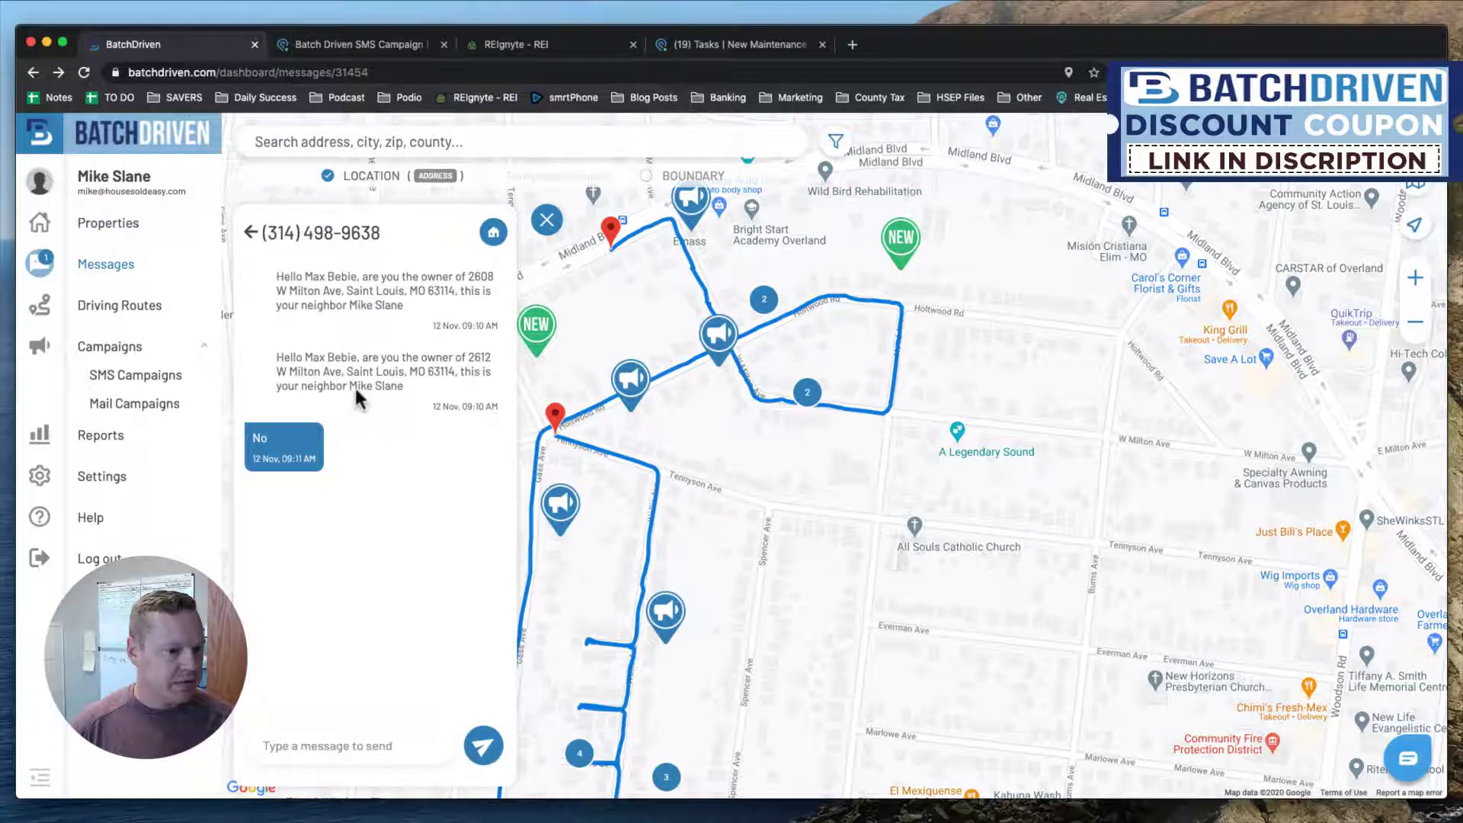
{"action": "left_click", "coordinate": [250, 231]}
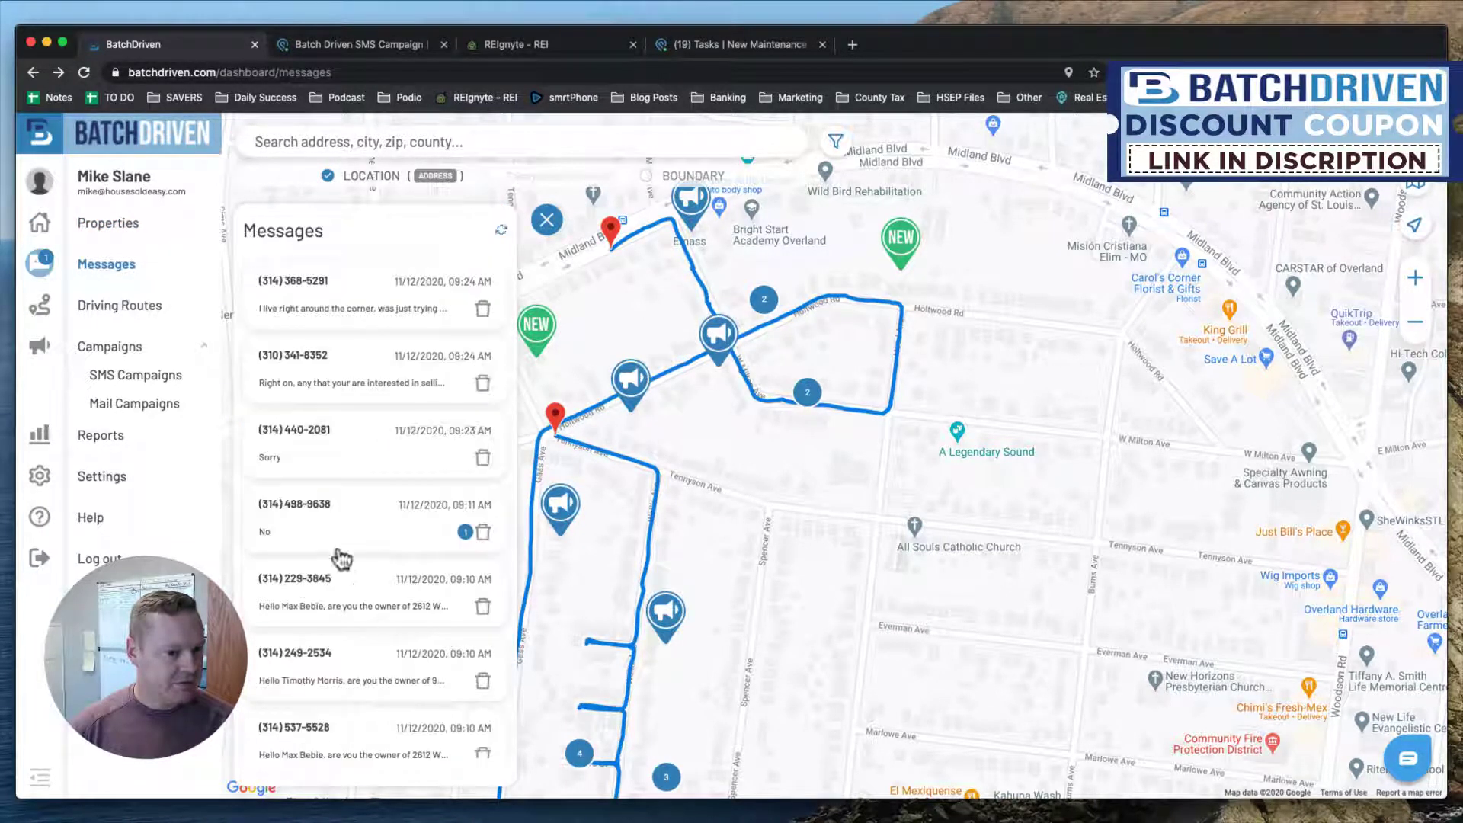
Reload and reopen the second W Milton Ave property to confirm 0 SMS campaigns.
{"action": "left_click", "coordinate": [84, 72]}
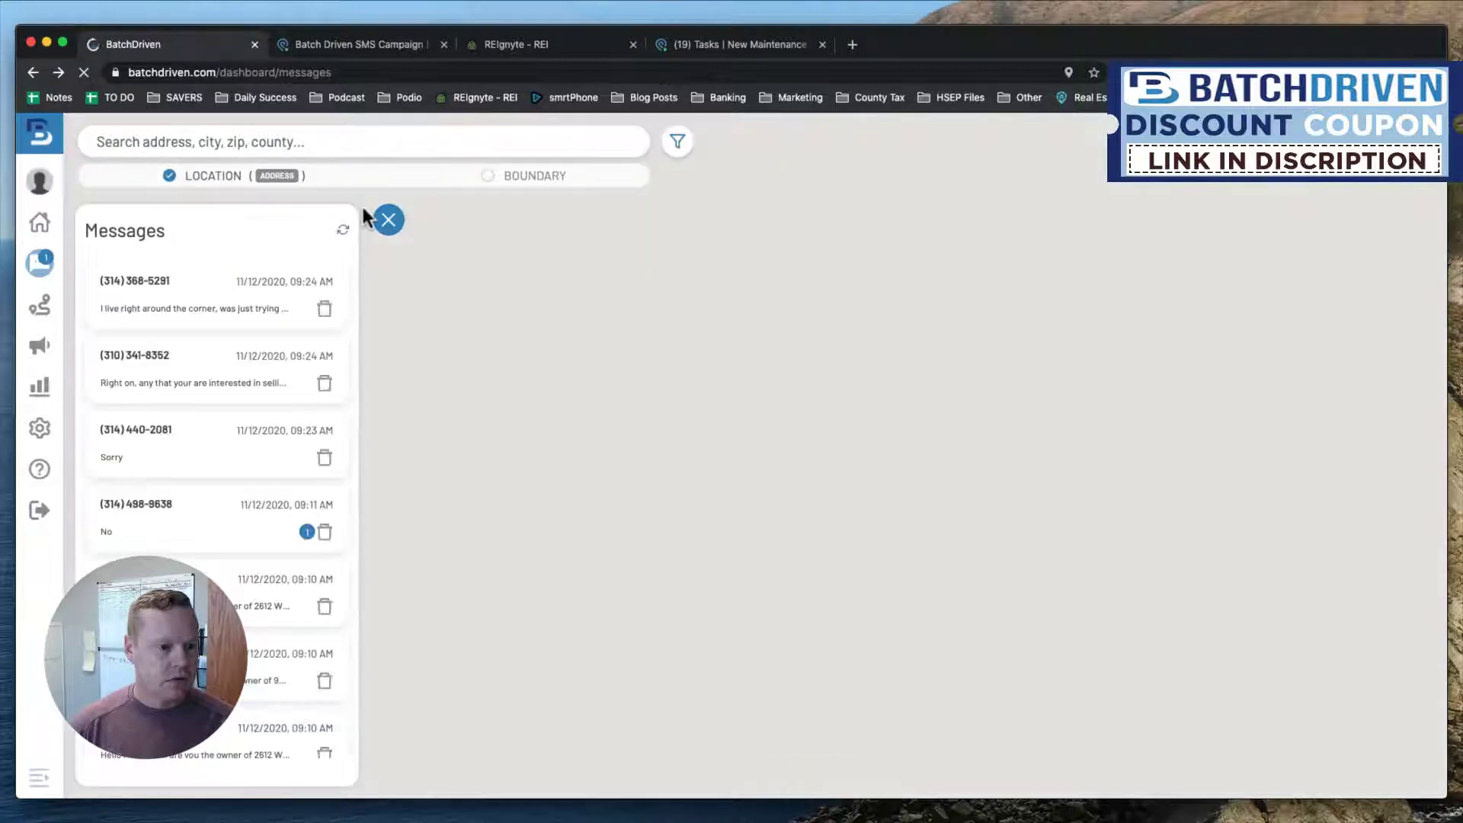
{"action": "left_click", "coordinate": [211, 560]}
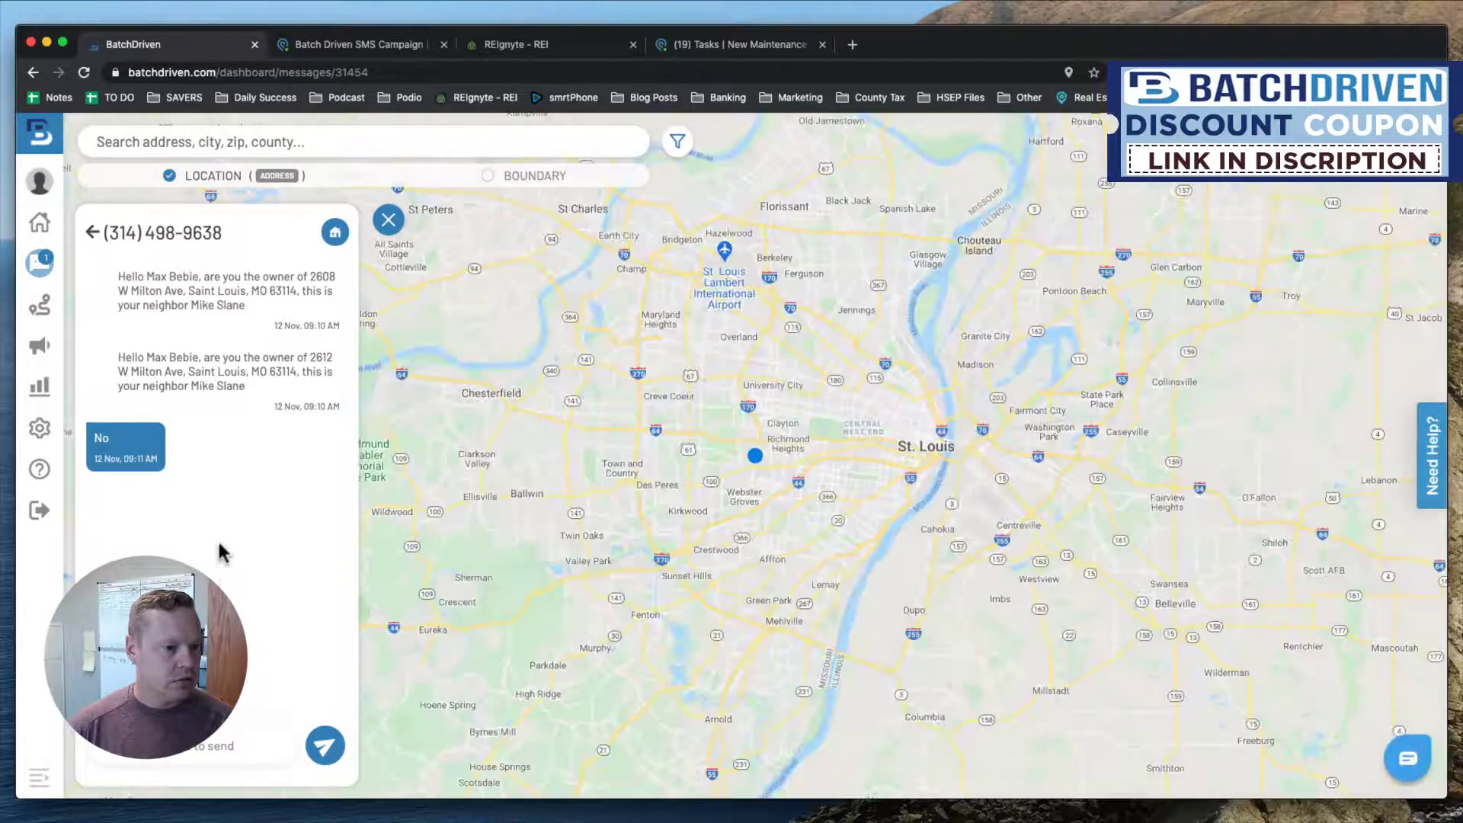
{"action": "left_click", "coordinate": [335, 232]}
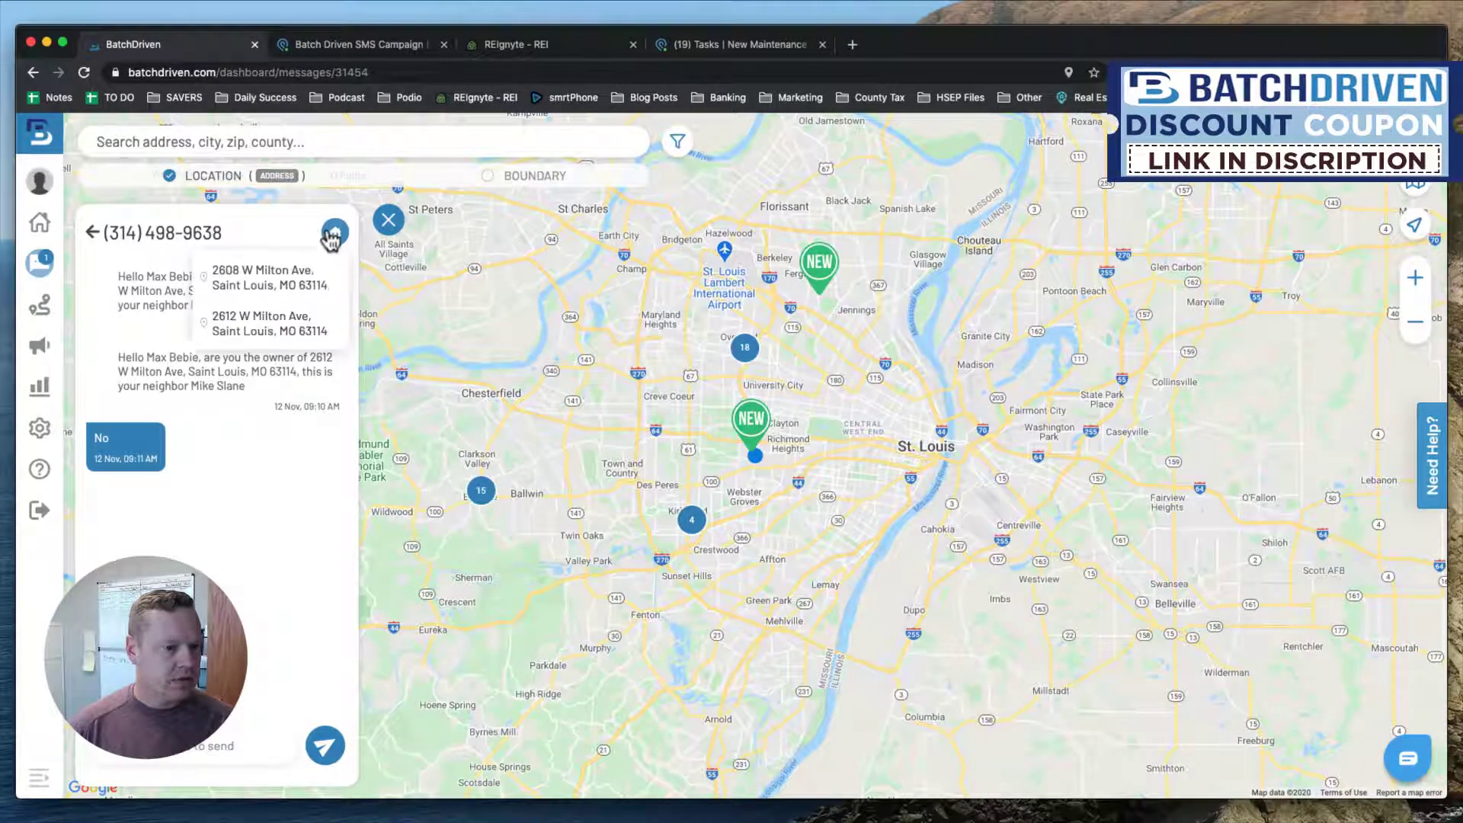
{"action": "left_click", "coordinate": [276, 329]}
{"action": "scroll", "coordinate": [290, 552], "scroll_direction": "down", "scroll_amount": 15}
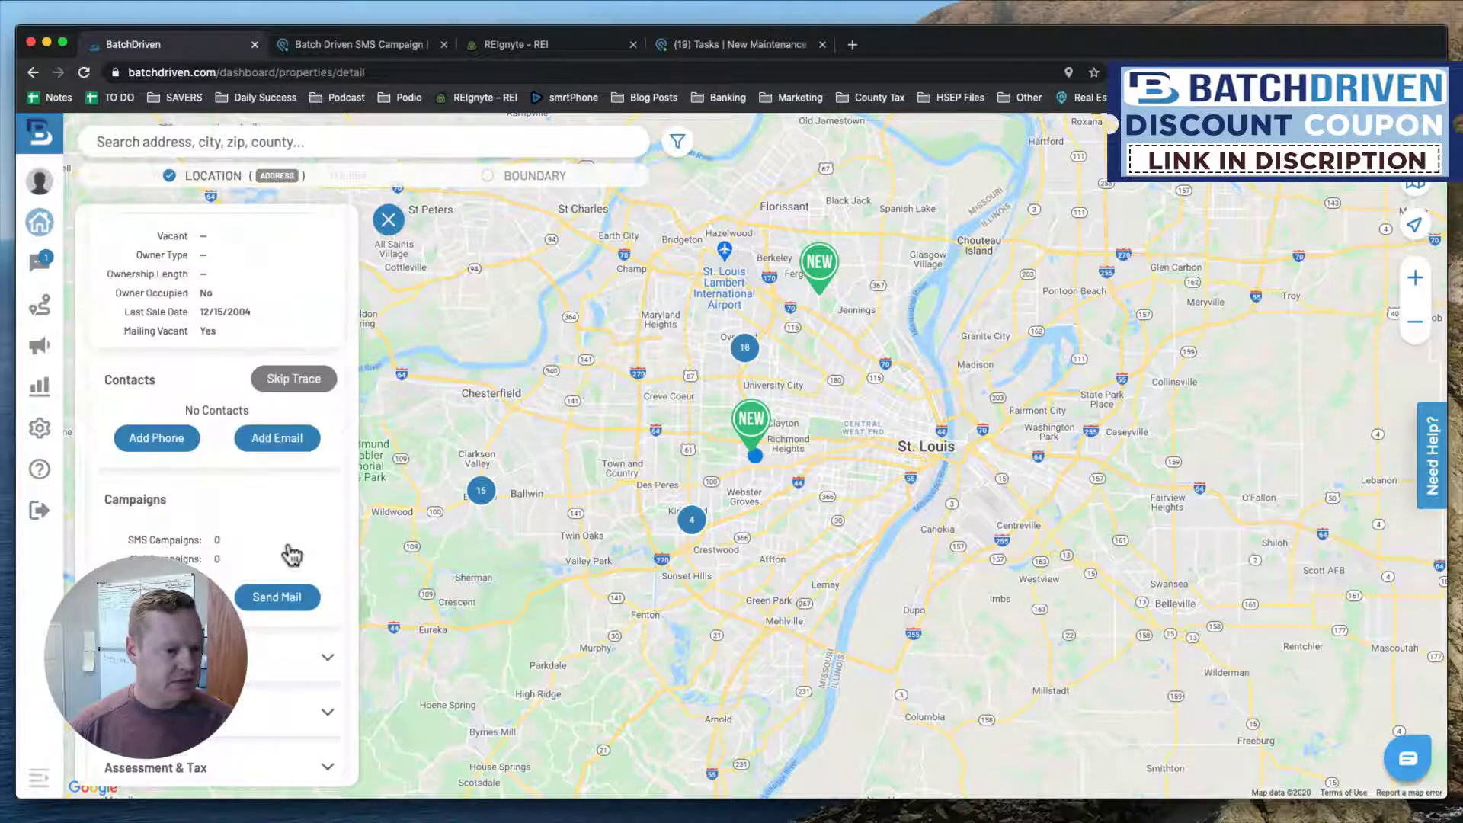
{"action": "scroll", "coordinate": [293, 554], "scroll_direction": "up", "scroll_amount": 15}
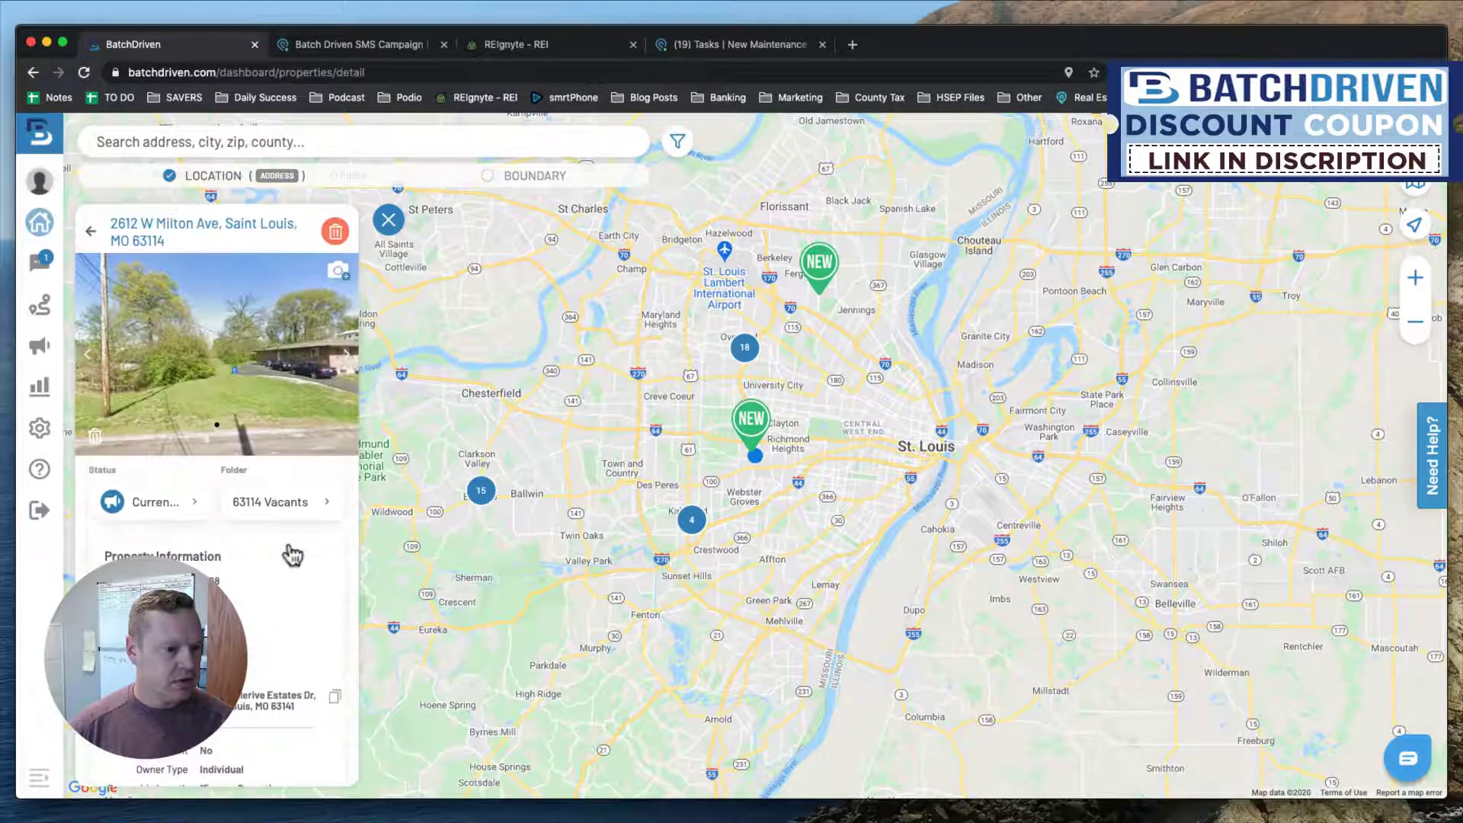
Back out to the messages inbox and reopen the 'No' conversation.
{"action": "left_click", "coordinate": [93, 232]}
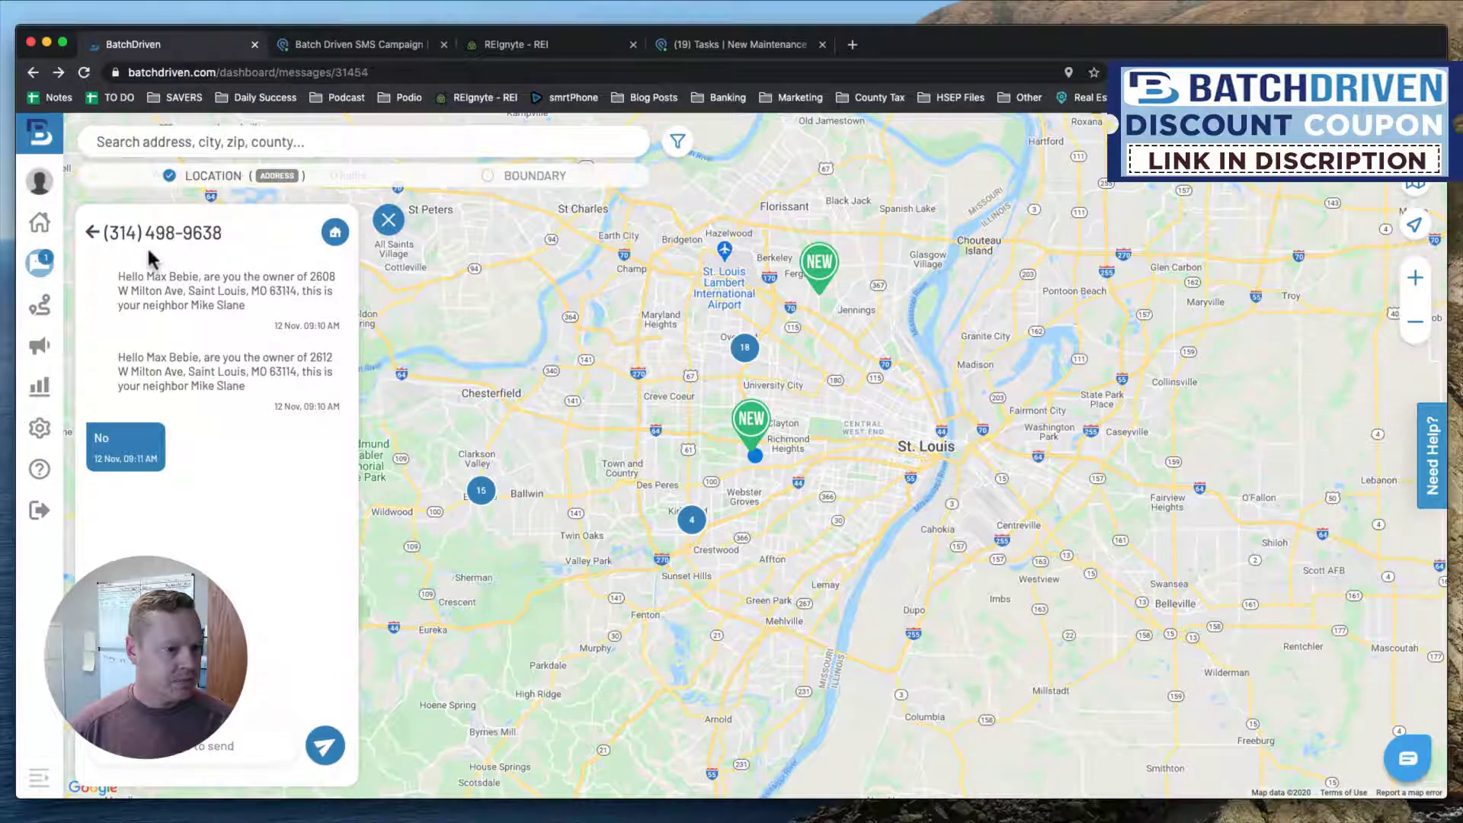
{"action": "left_click", "coordinate": [93, 232]}
{"action": "left_click", "coordinate": [187, 527]}
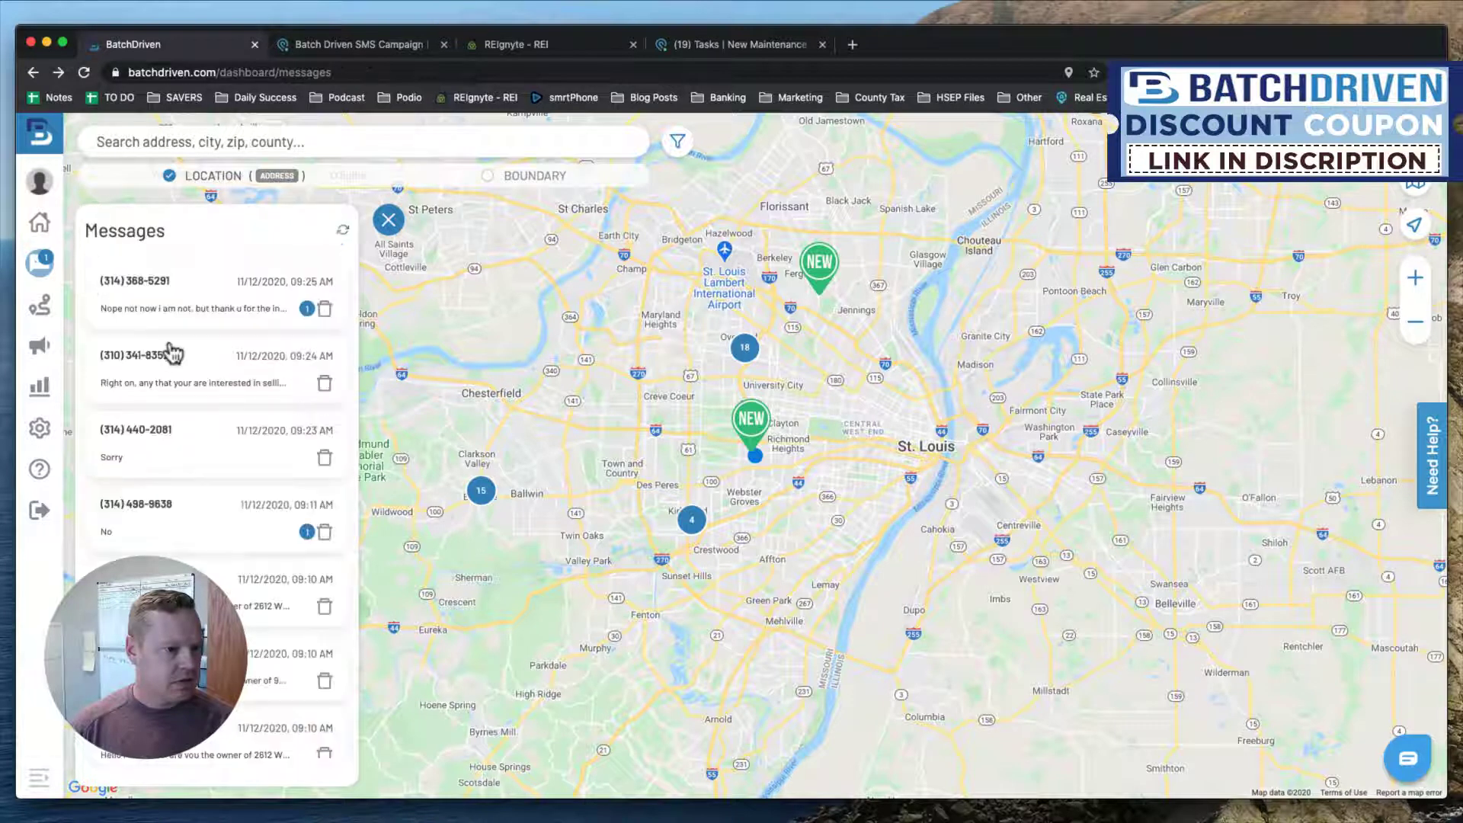
Answer the 'Nope not now' owner with 'No Problem, hope all is well, have a good day'.
{"action": "left_click", "coordinate": [181, 312]}
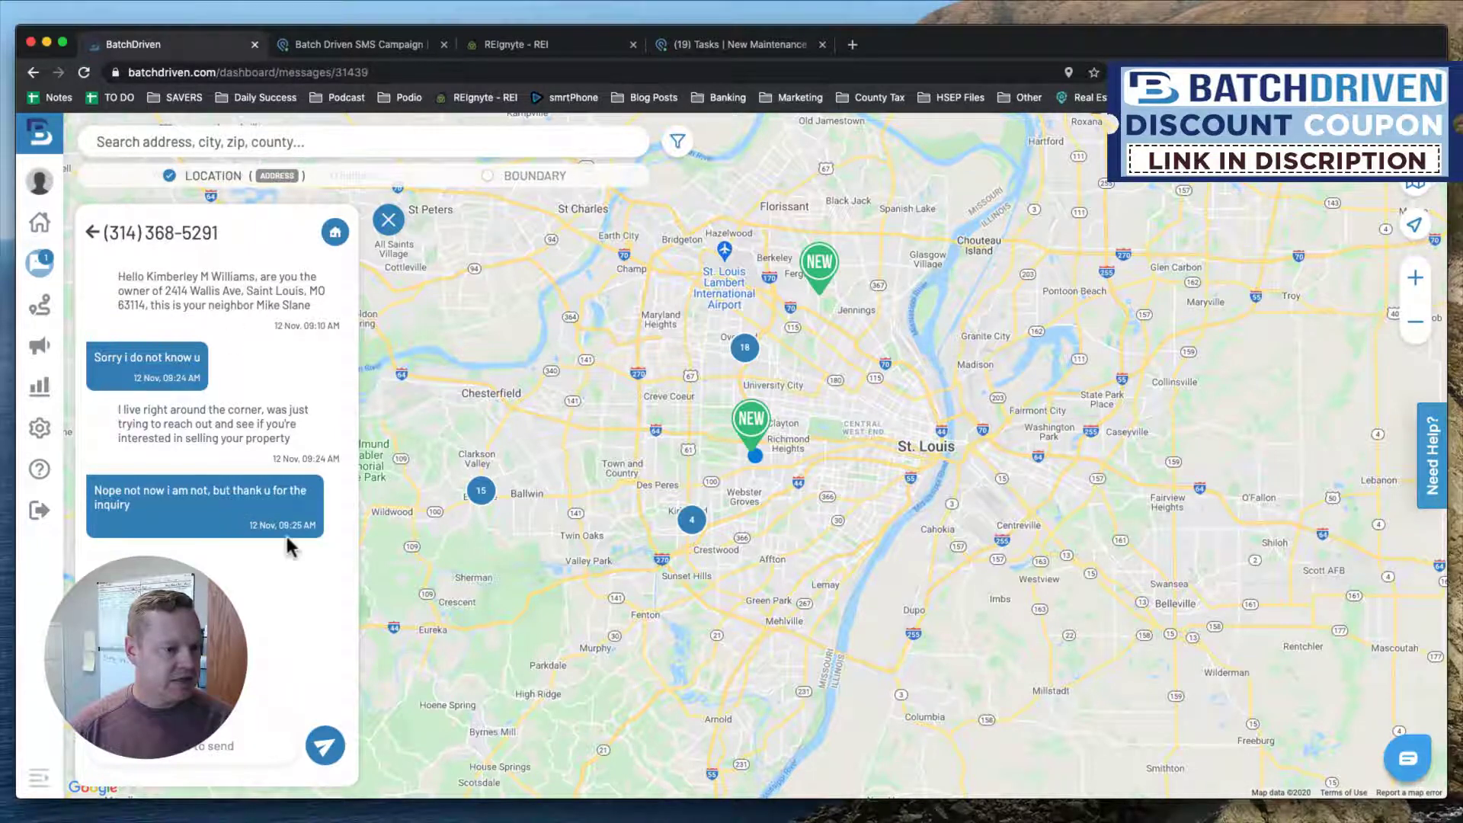
{"action": "left_click", "coordinate": [224, 745]}
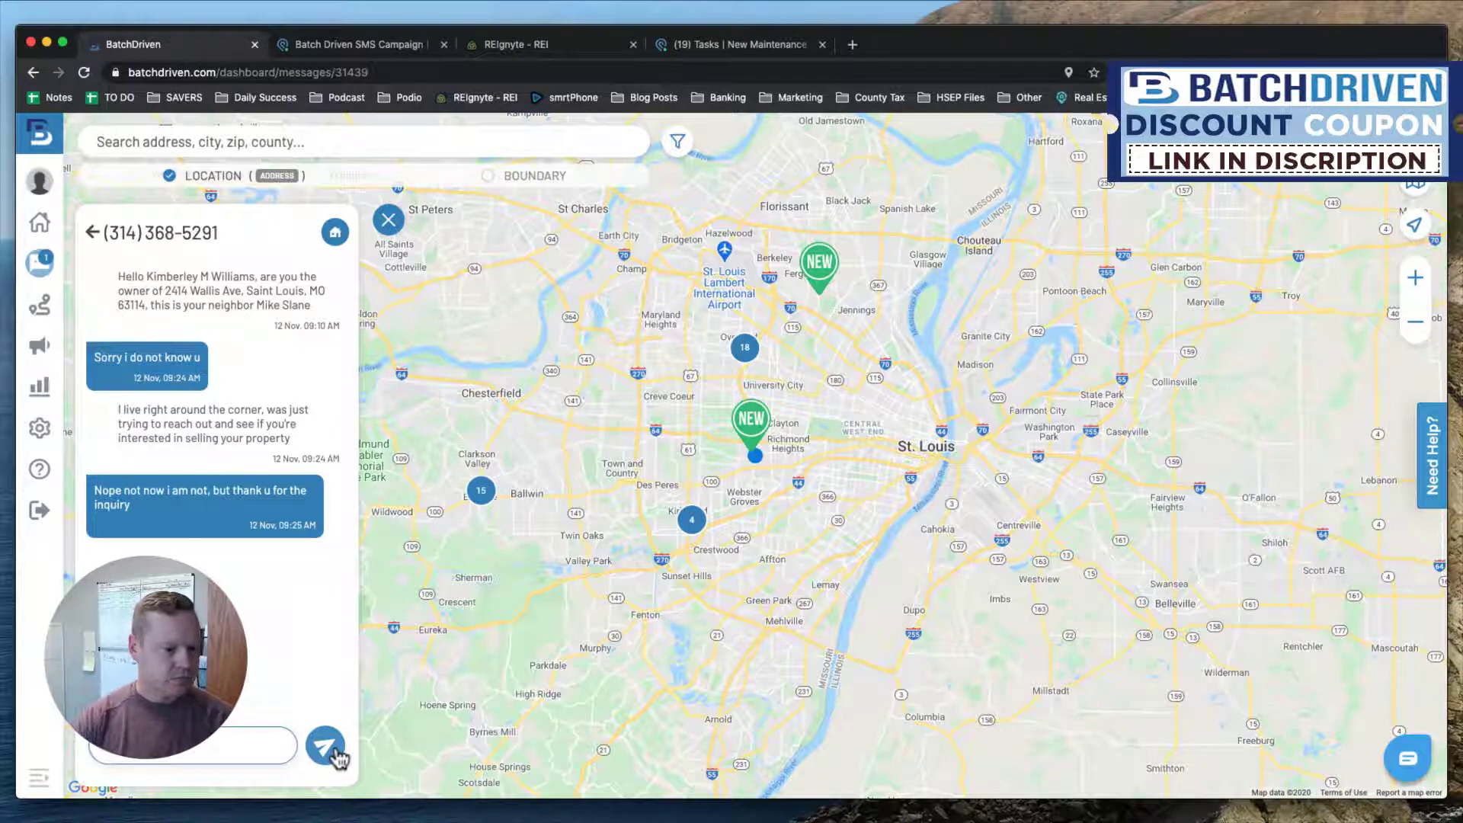
{"action": "type", "text": "e all"}
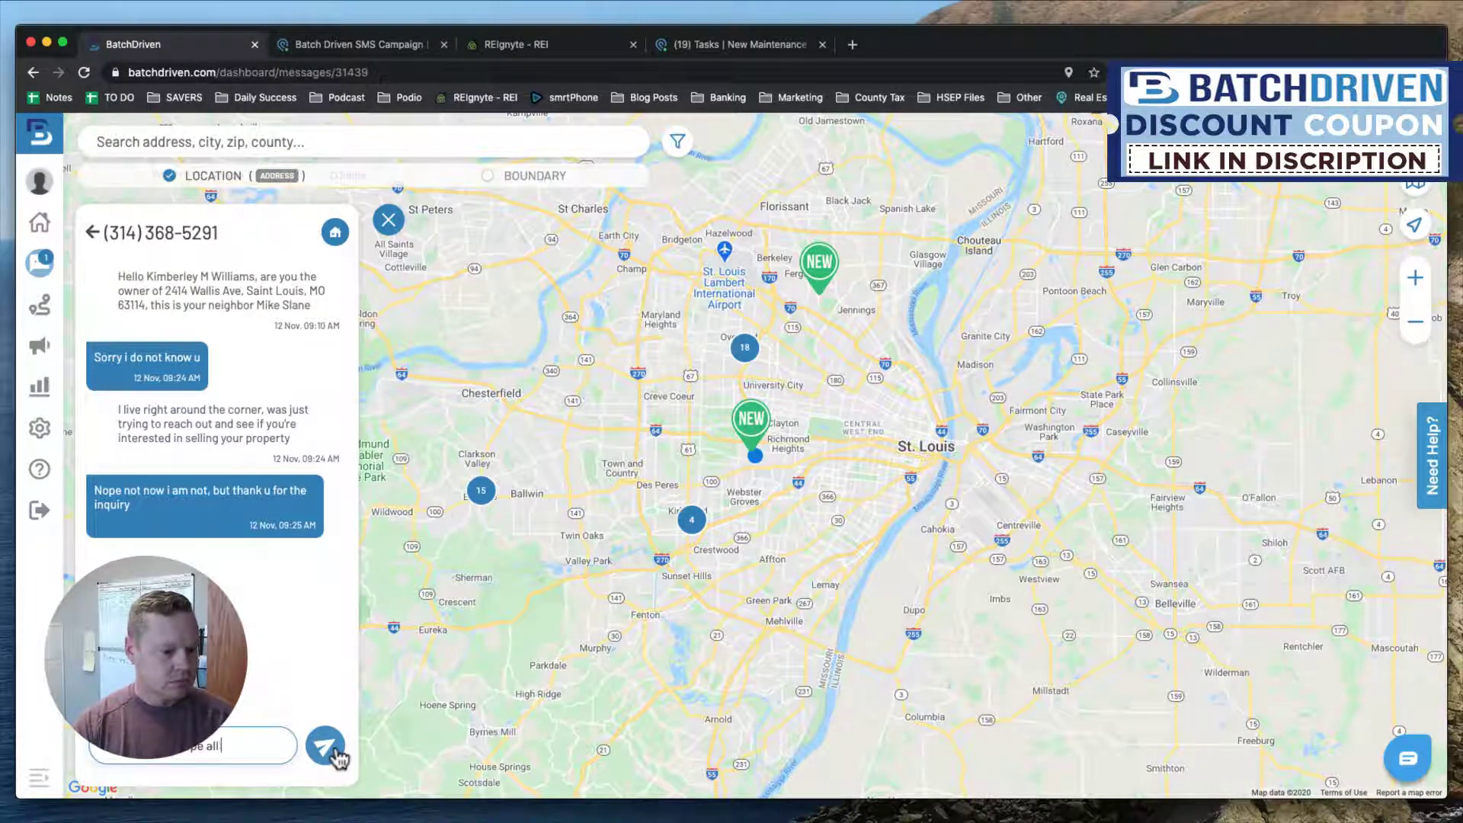
{"action": "type", "text": " is well, ha"}
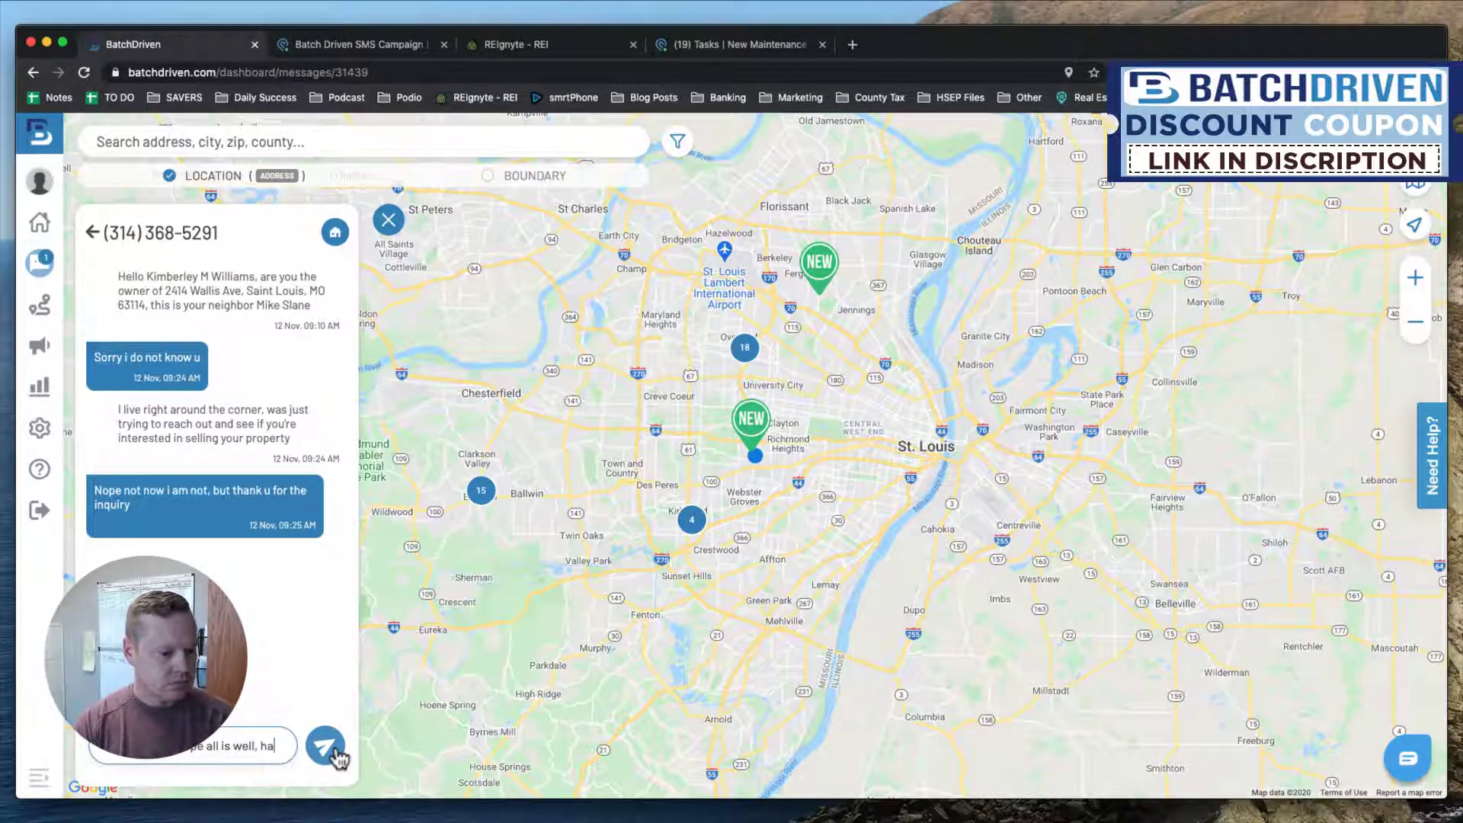
{"action": "type", "text": "ve a good day"}
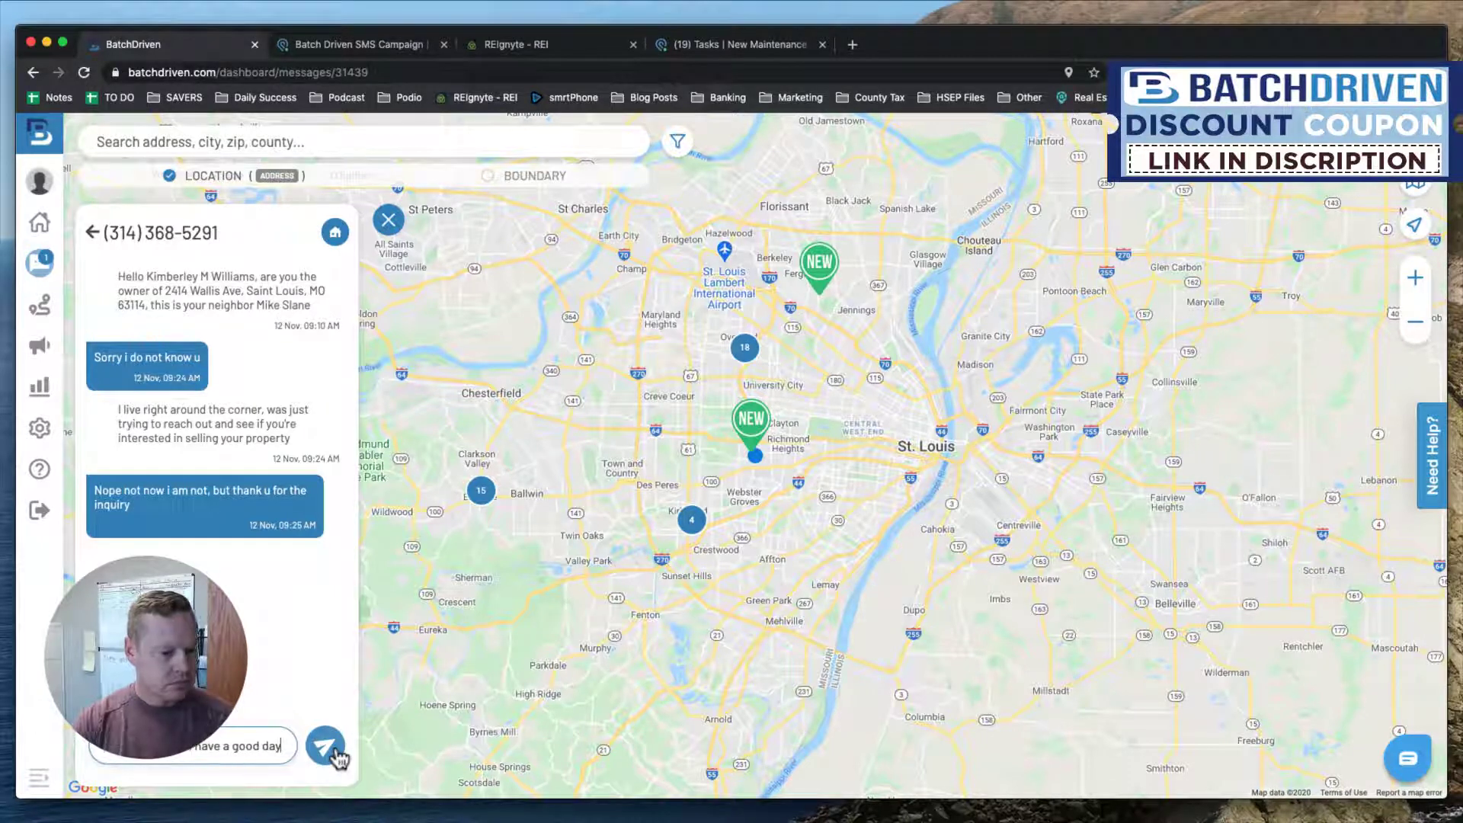
{"action": "left_click", "coordinate": [335, 755]}
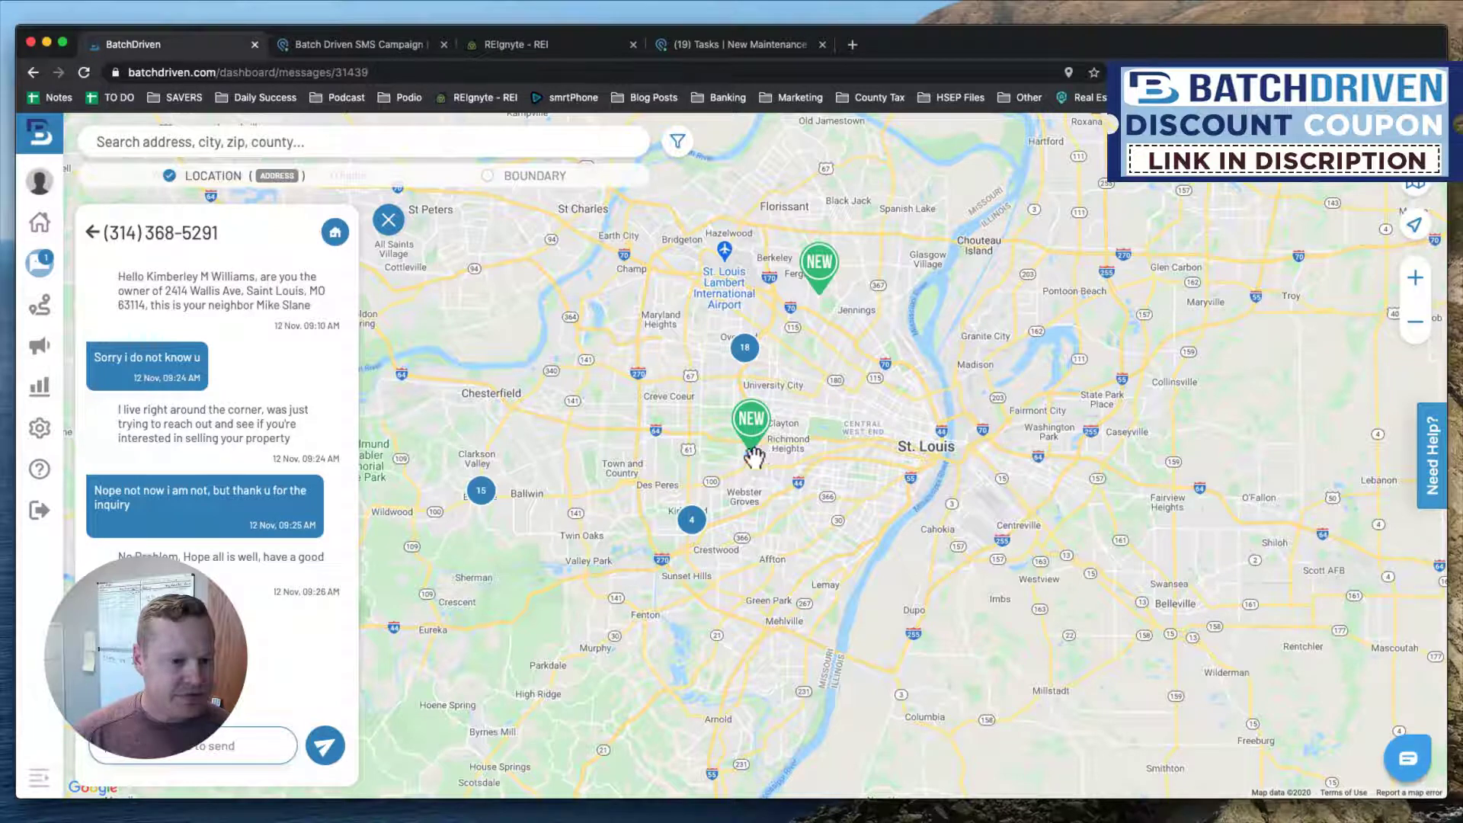
Open the conversation's property record and show its Activities & Notes log.
{"action": "left_click", "coordinate": [333, 234]}
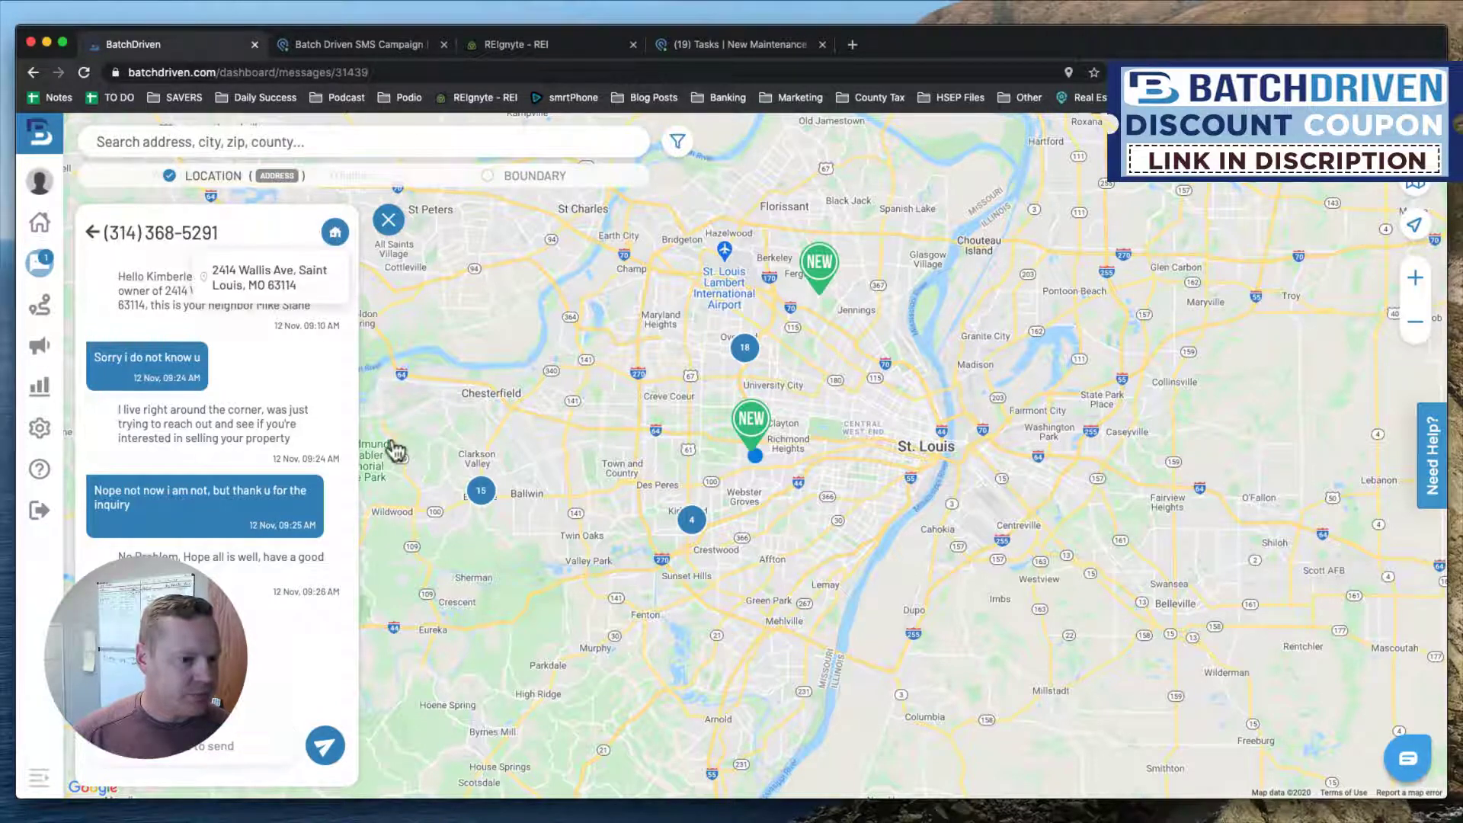
{"action": "left_click", "coordinate": [268, 293]}
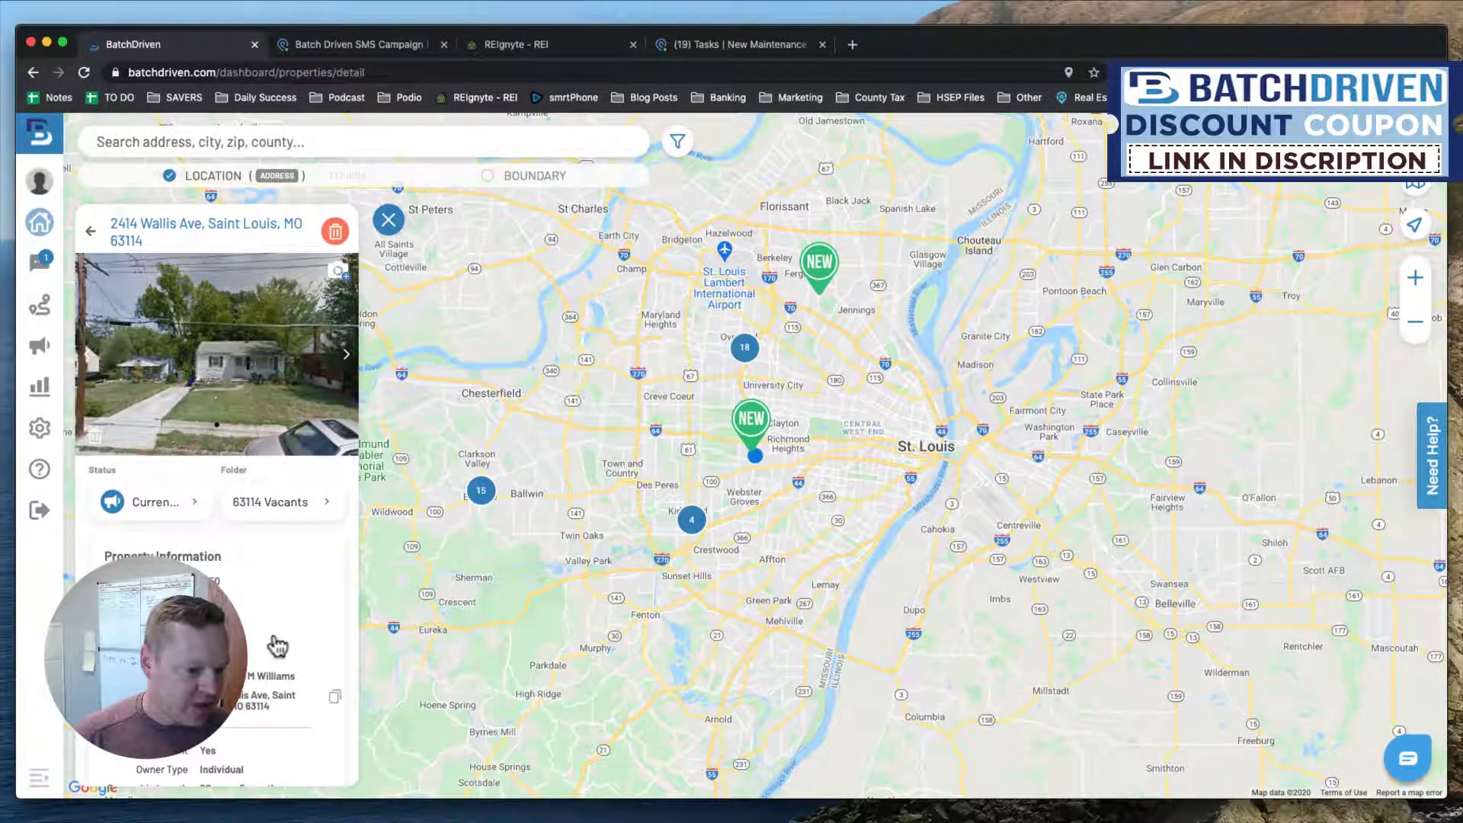
{"action": "scroll", "coordinate": [277, 643], "scroll_direction": "down", "scroll_amount": 5}
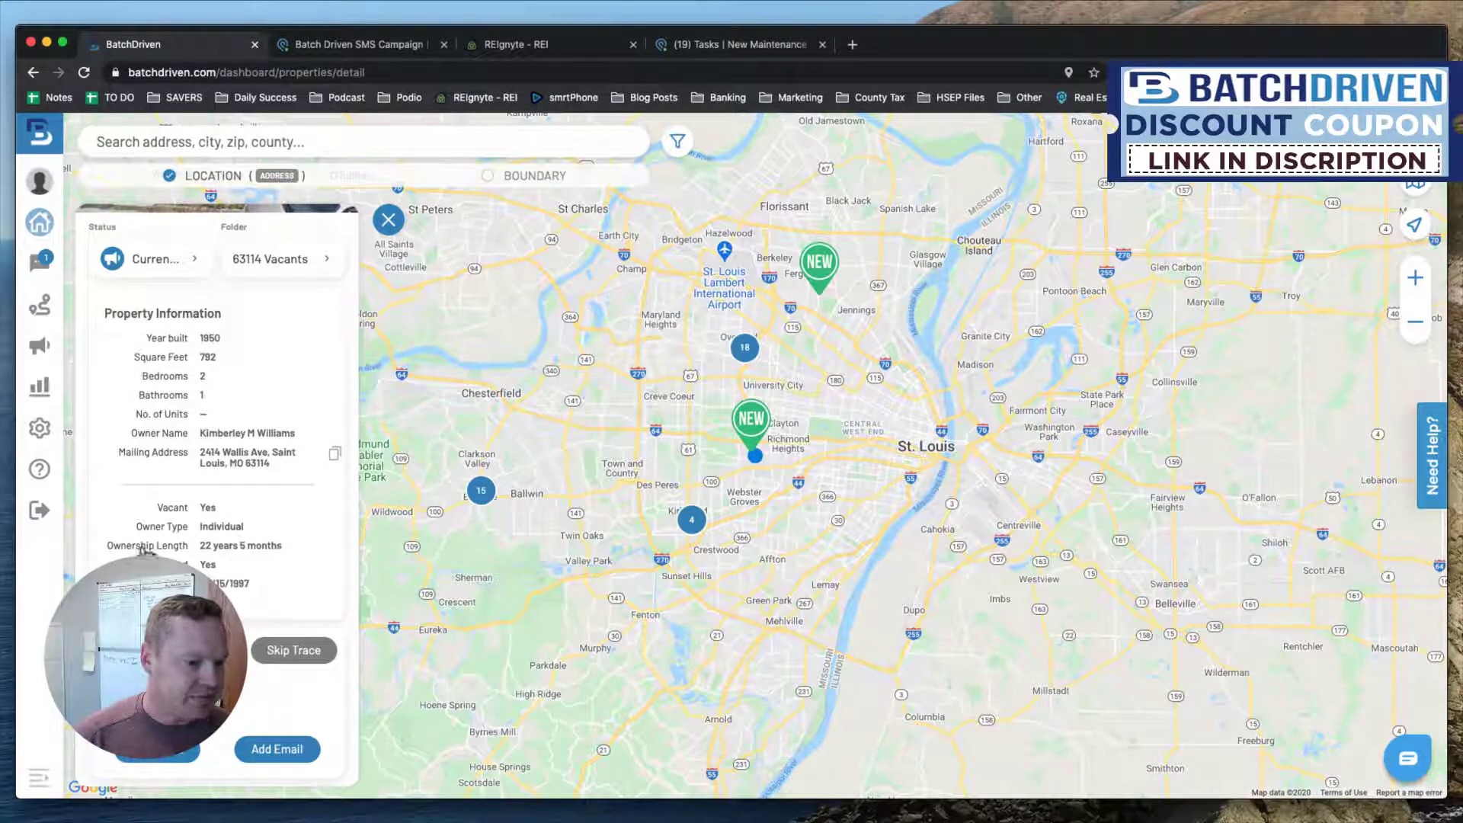
{"action": "scroll", "coordinate": [224, 579], "scroll_direction": "down", "scroll_amount": 3}
{"action": "scroll", "coordinate": [222, 580], "scroll_direction": "down", "scroll_amount": 10}
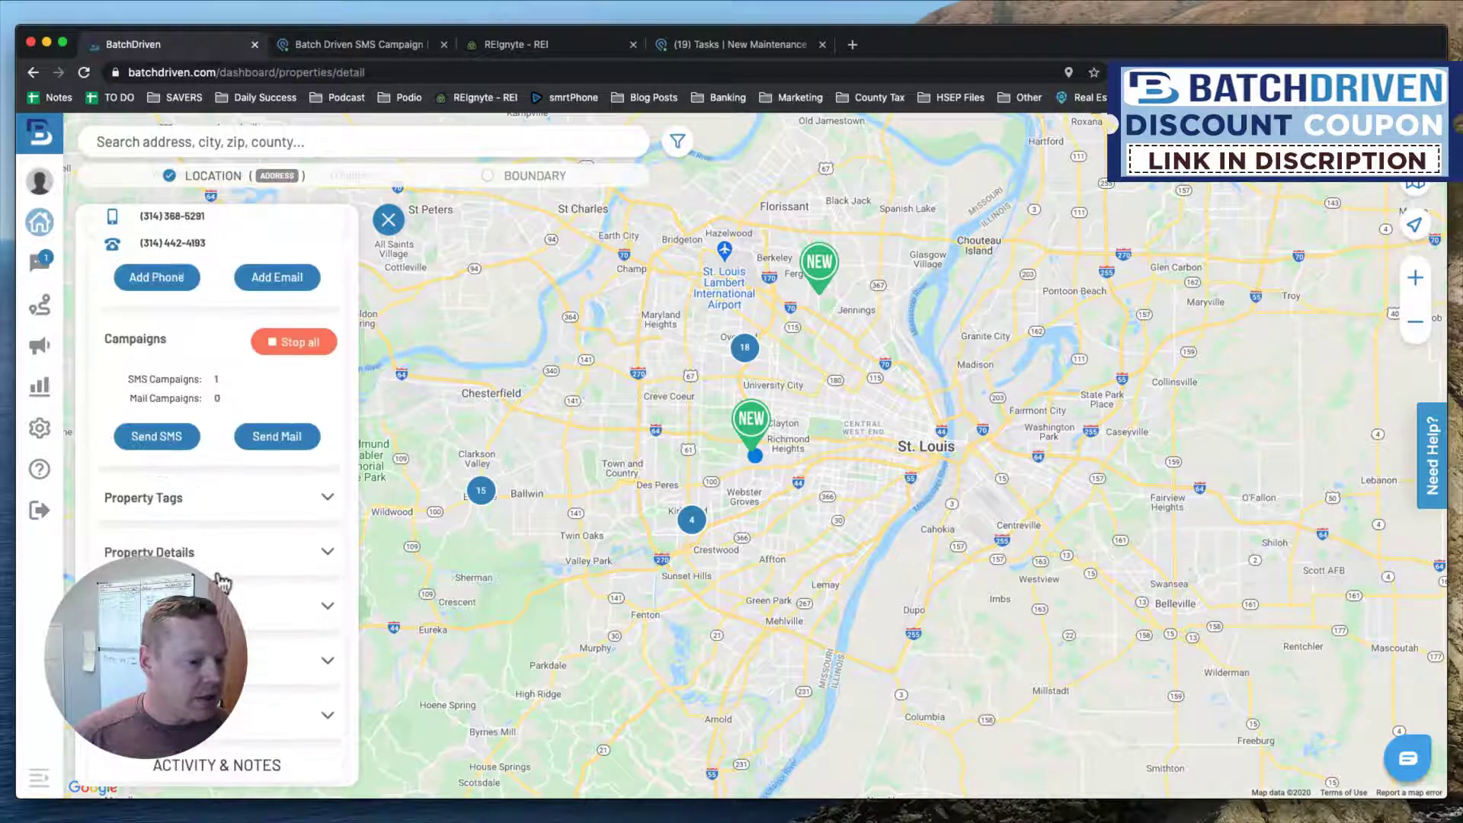
{"action": "scroll", "coordinate": [224, 582], "scroll_direction": "up", "scroll_amount": 15}
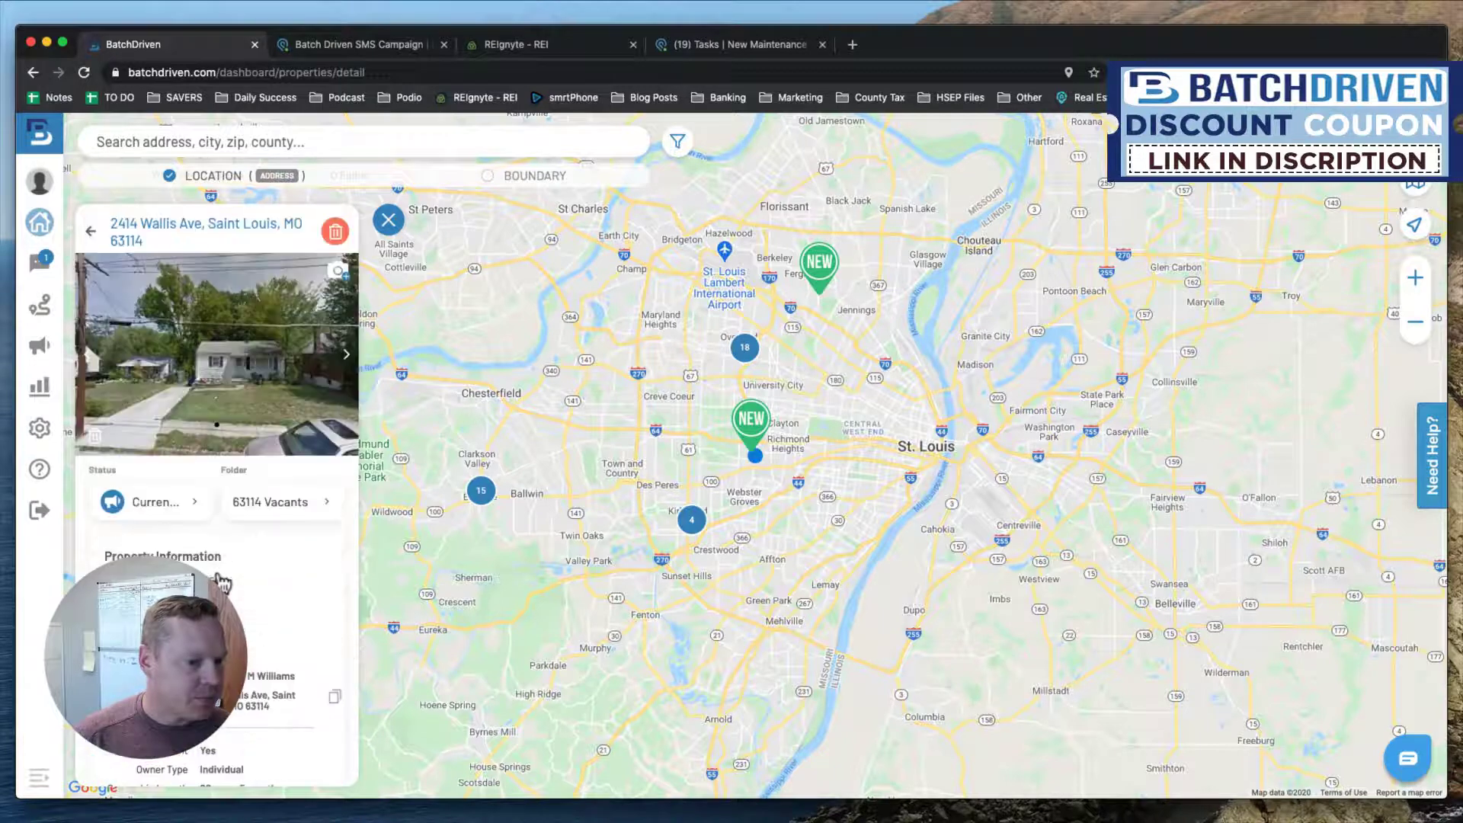
{"action": "scroll", "coordinate": [222, 583], "scroll_direction": "down", "scroll_amount": 5}
{"action": "scroll", "coordinate": [223, 583], "scroll_direction": "down", "scroll_amount": 5}
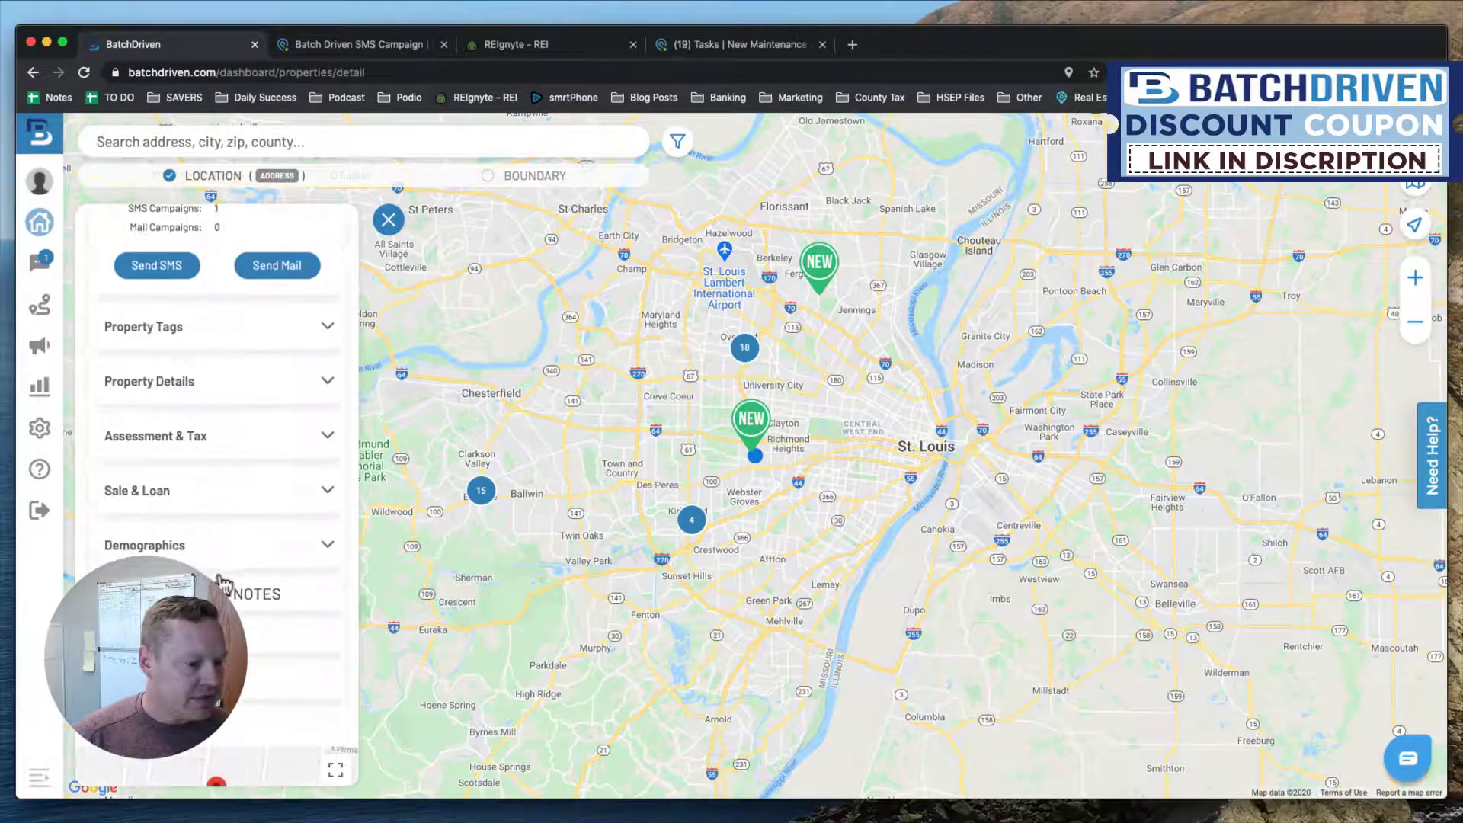
{"action": "left_click", "coordinate": [221, 499]}
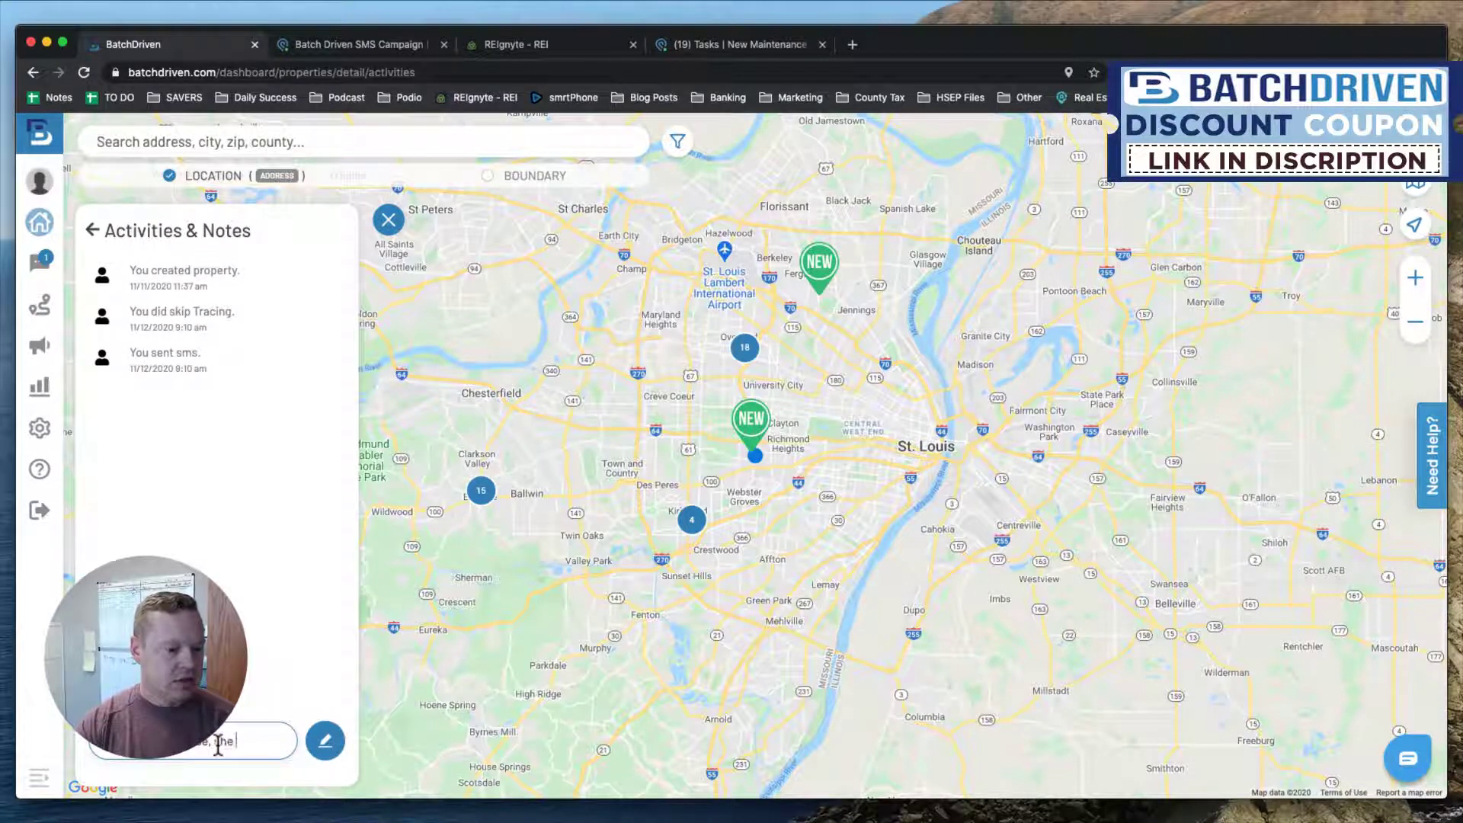
Save a note that the owner was moved to Long Term with follow-up in REI Tasks.
{"action": "type", "text": "them to Long Term"}
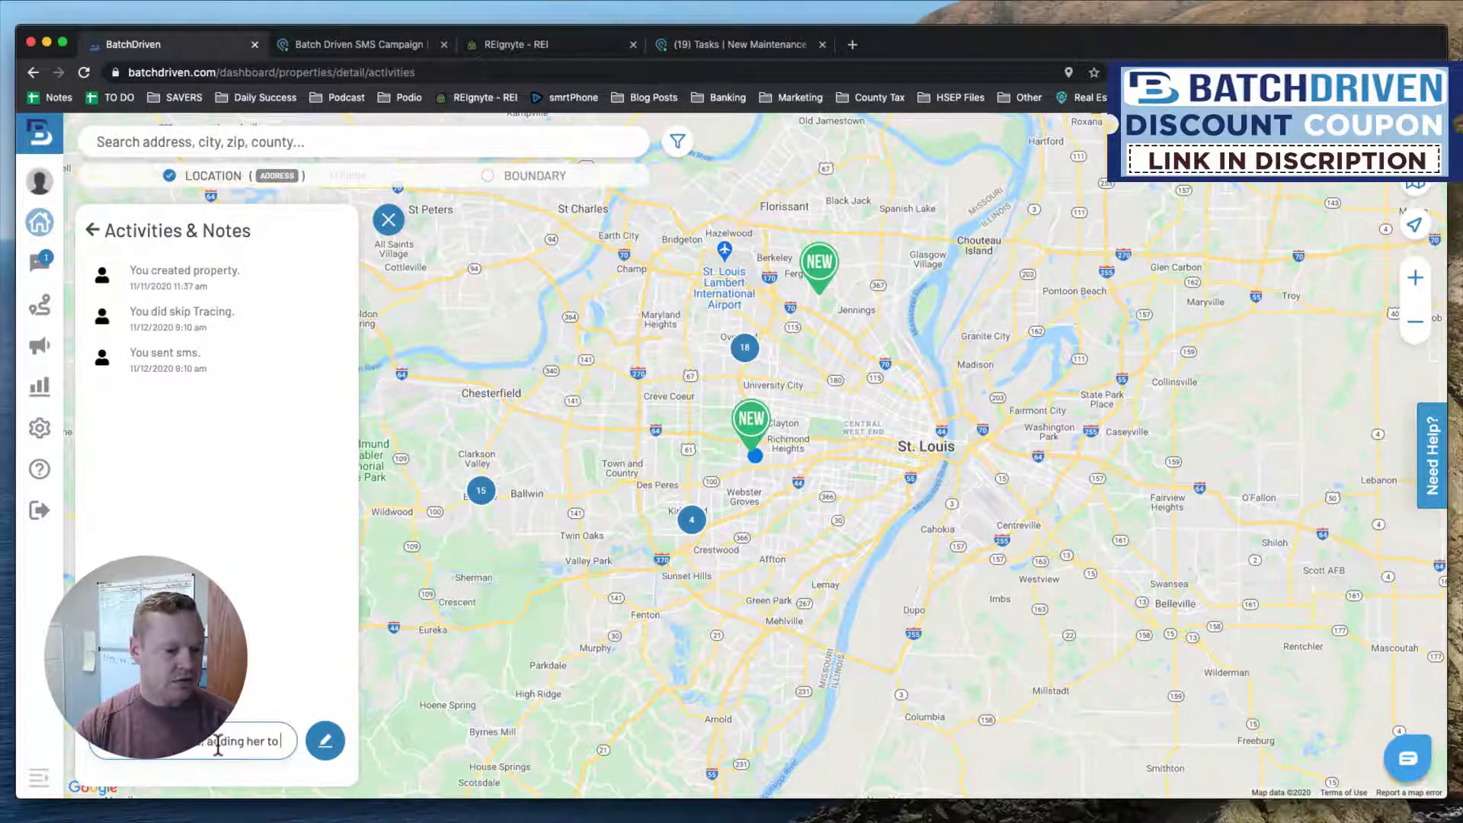
{"action": "type", "text": " and follow up in REI Tasks"}
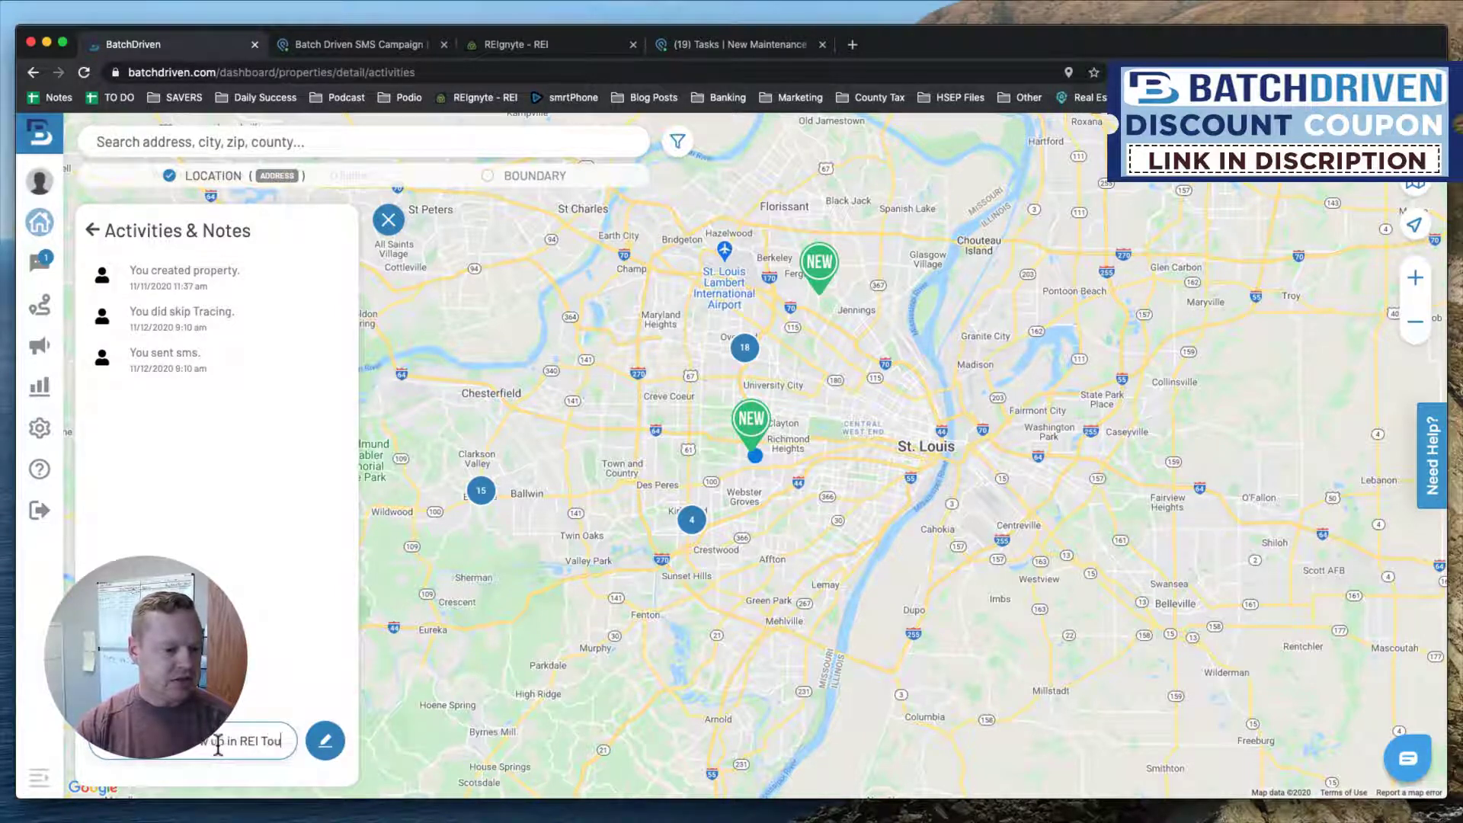
{"action": "left_click", "coordinate": [332, 743]}
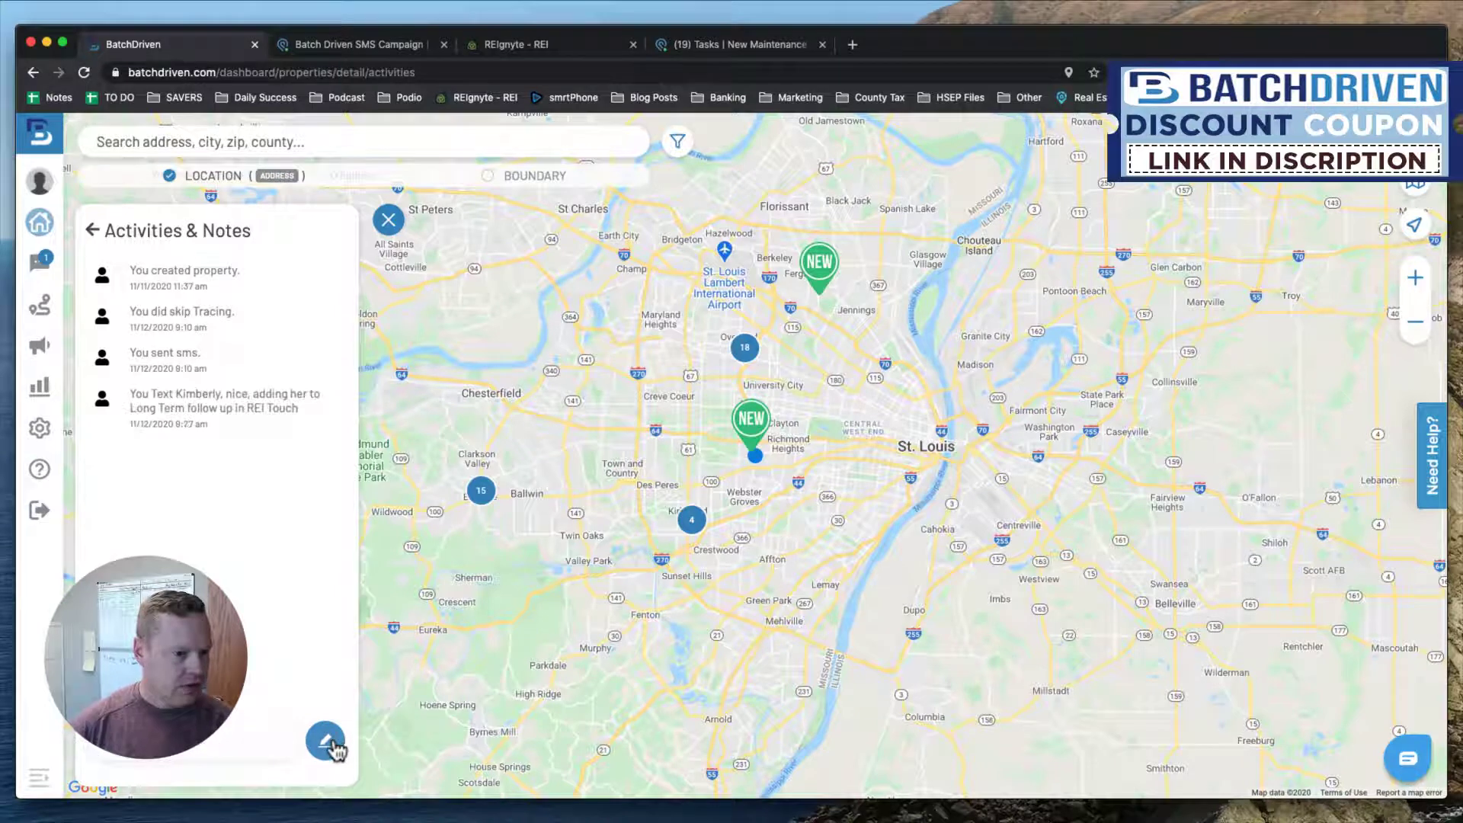
{"action": "left_click", "coordinate": [89, 231]}
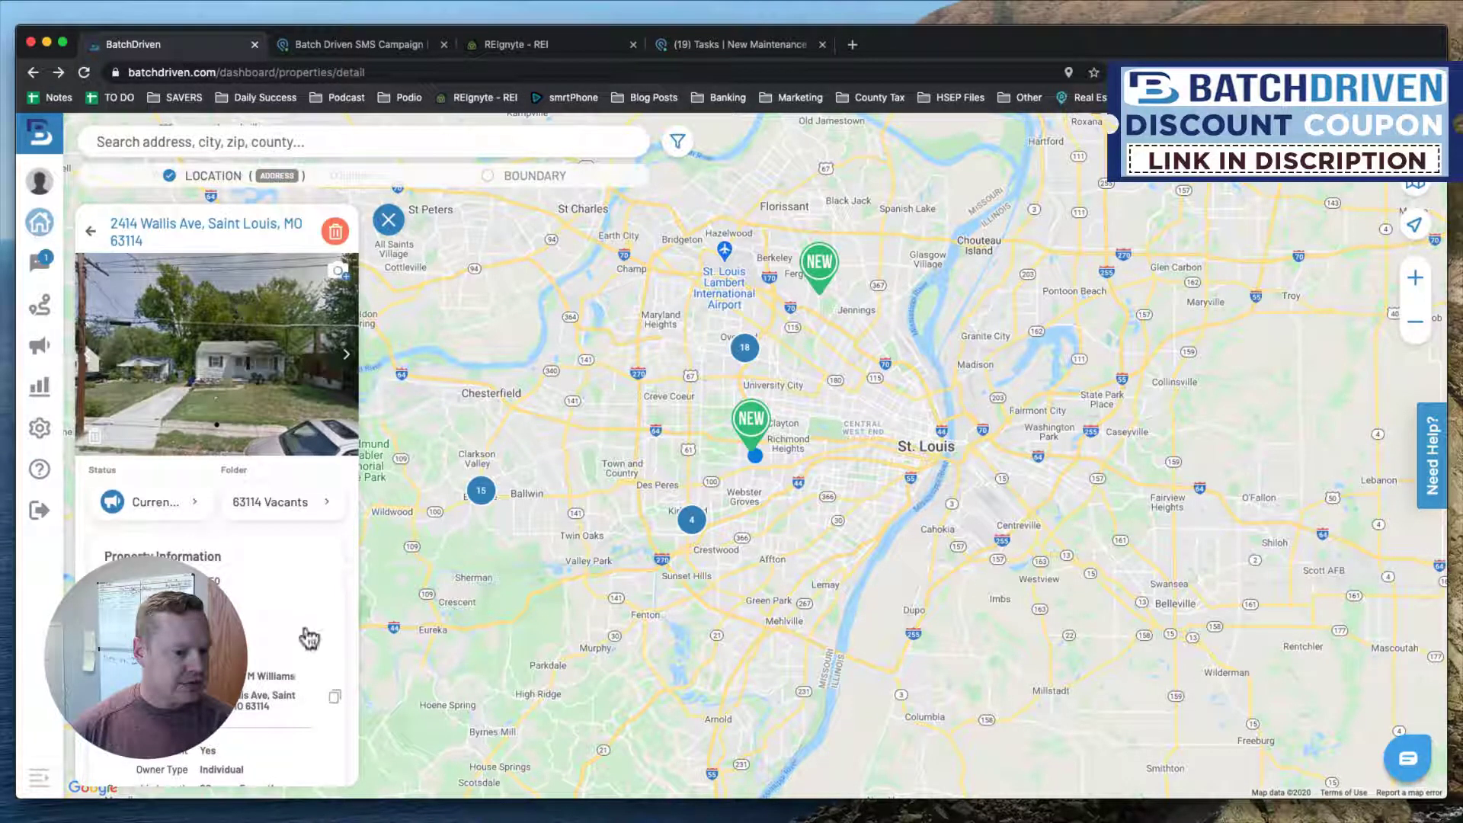
Check the REIgnyte lead page, then return to the BatchDriven property view.
{"action": "left_click", "coordinate": [560, 48]}
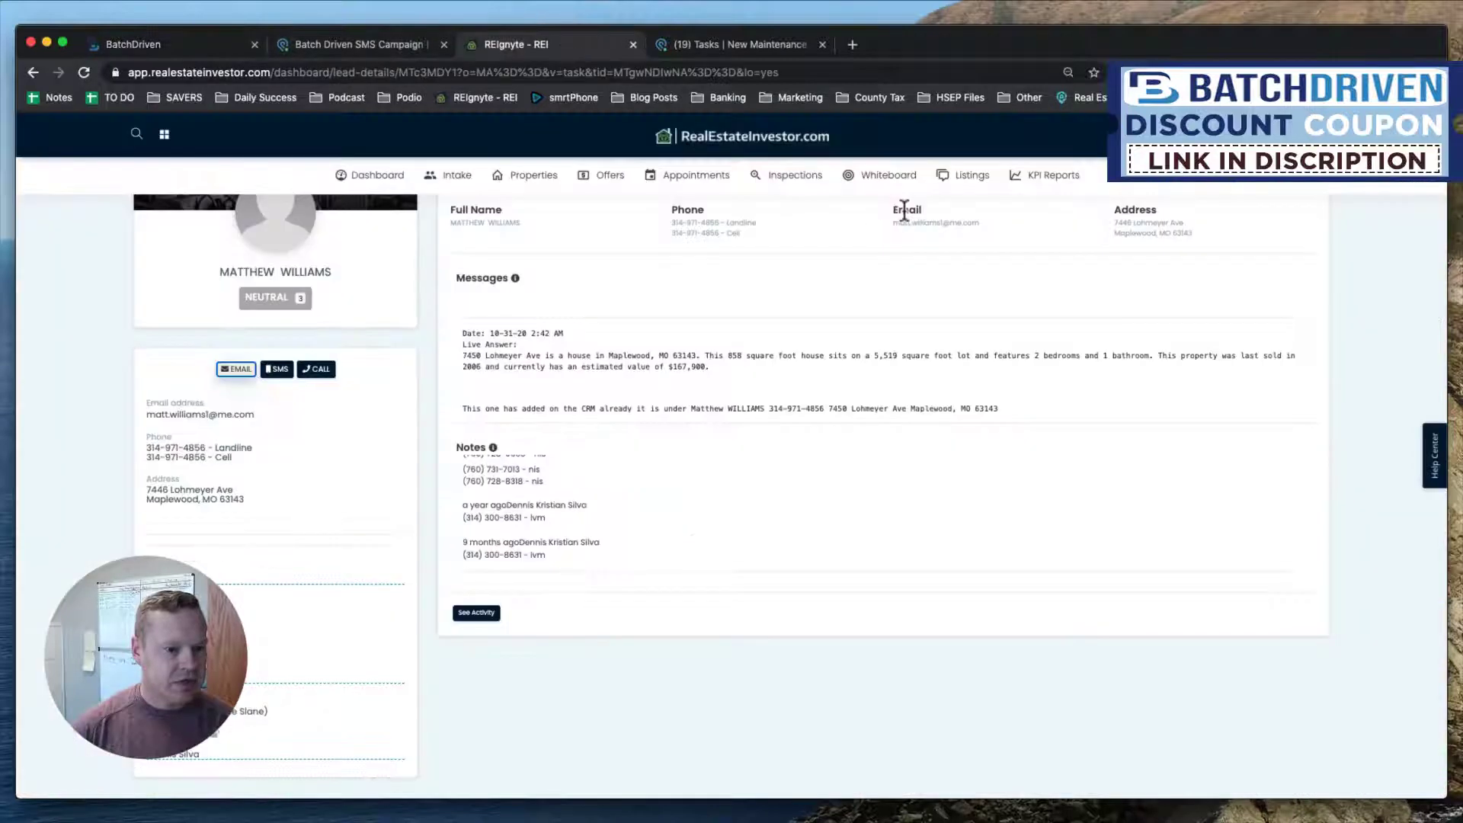
{"action": "scroll", "coordinate": [477, 263], "scroll_direction": "up", "scroll_amount": 5}
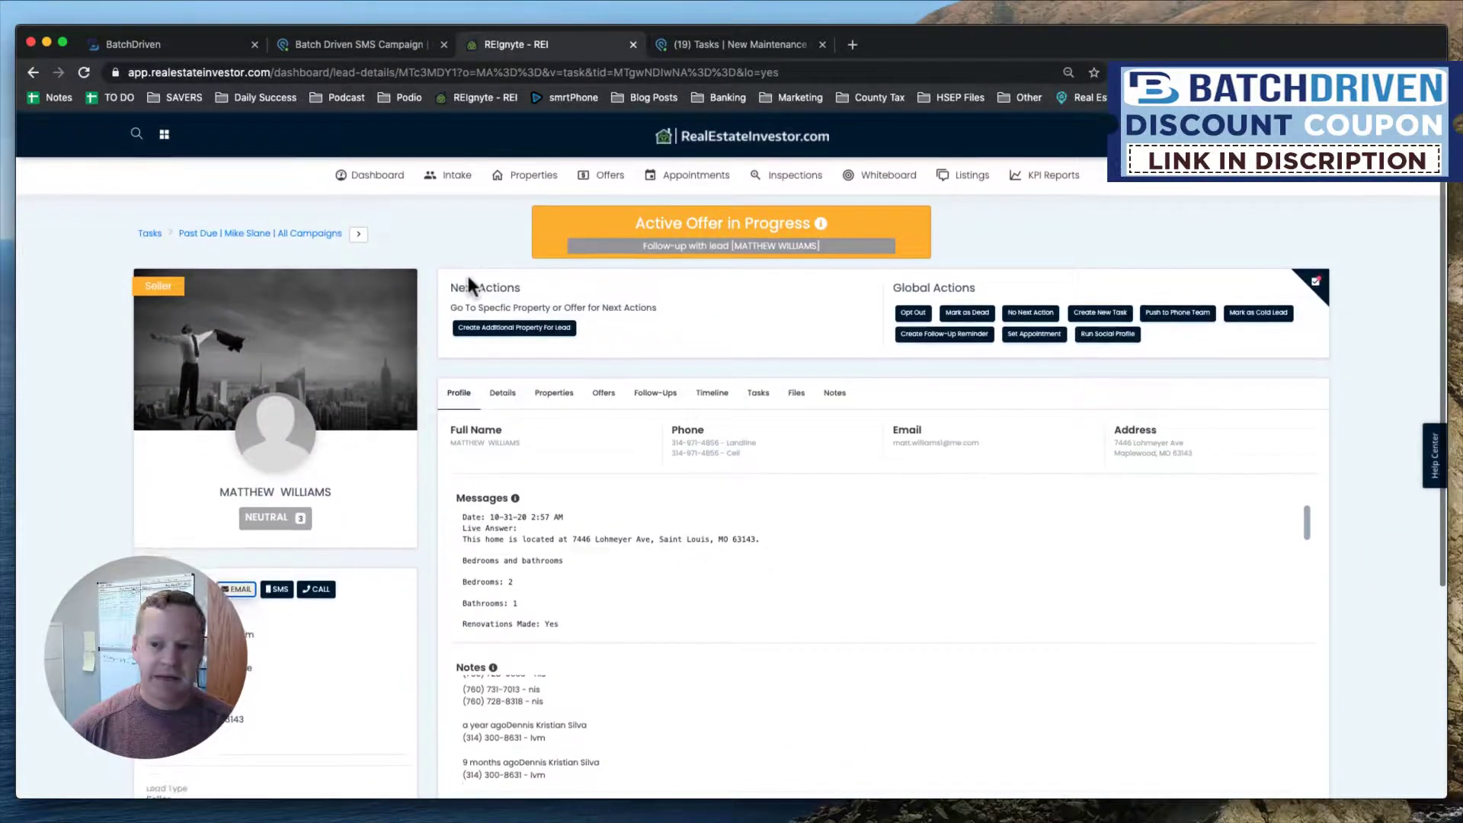
{"action": "key", "text": "ctrl+shift+Tab"}
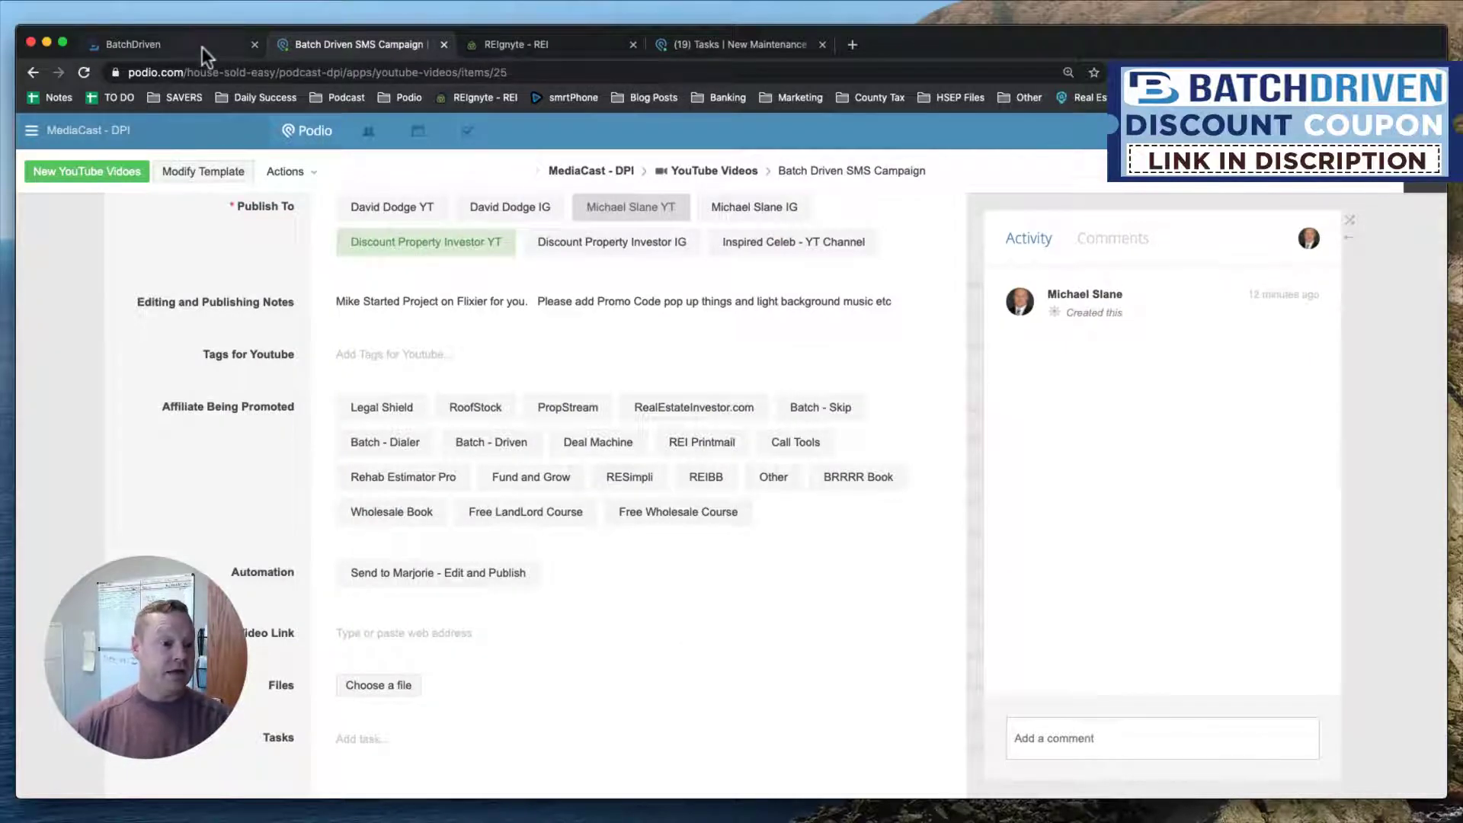
{"action": "left_click", "coordinate": [203, 47]}
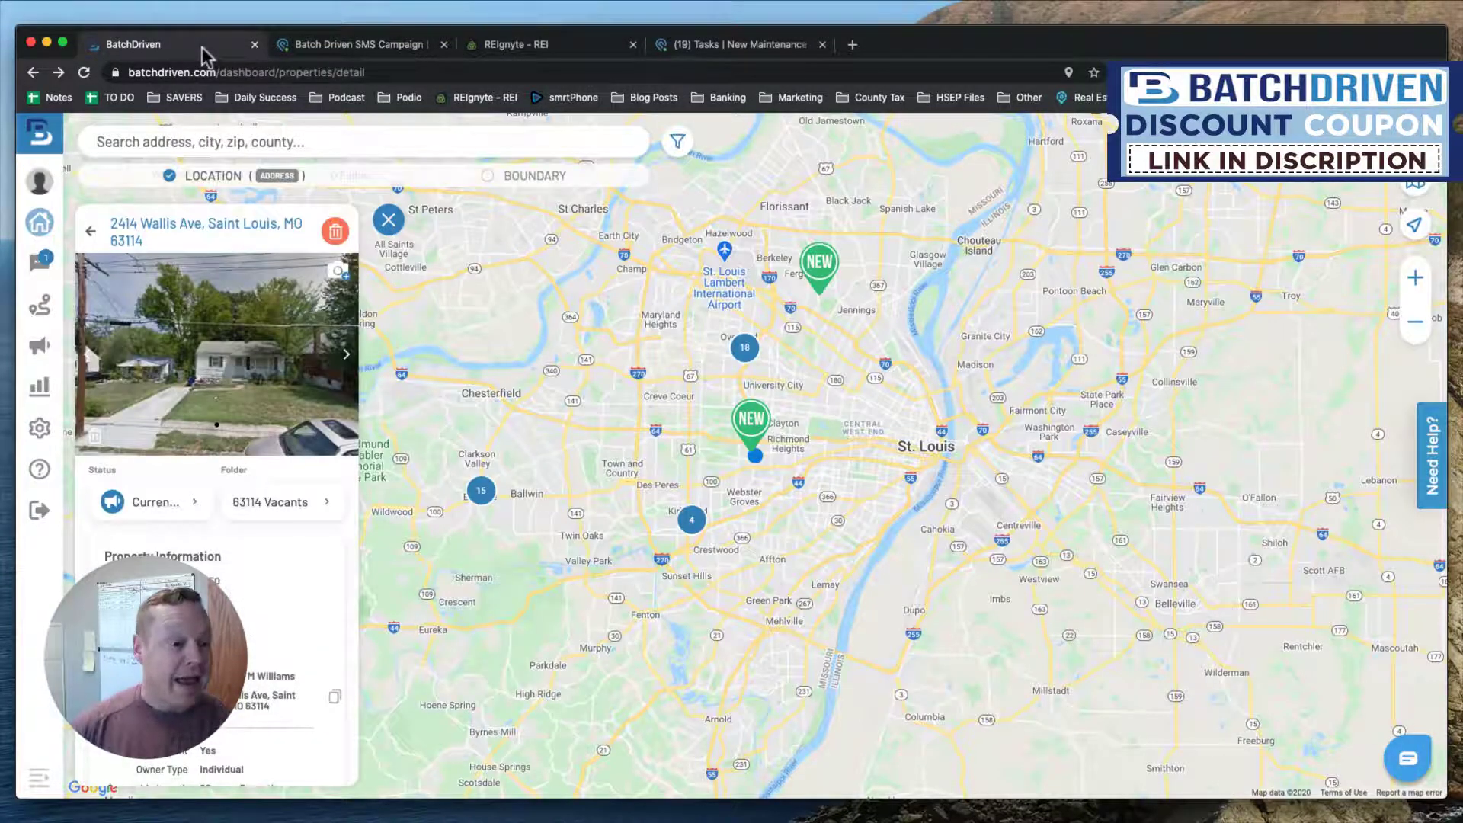